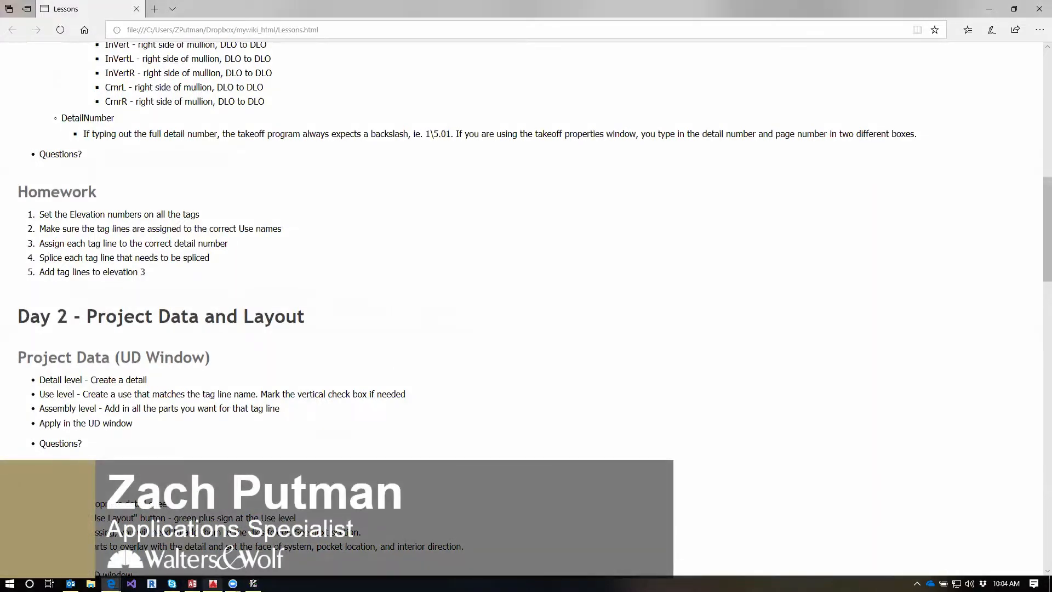
Step: Switch to the UARC-205 drawing in AutoCAD, go to model space and display the metal tag lines with LMM
click(213, 584)
text(tm)
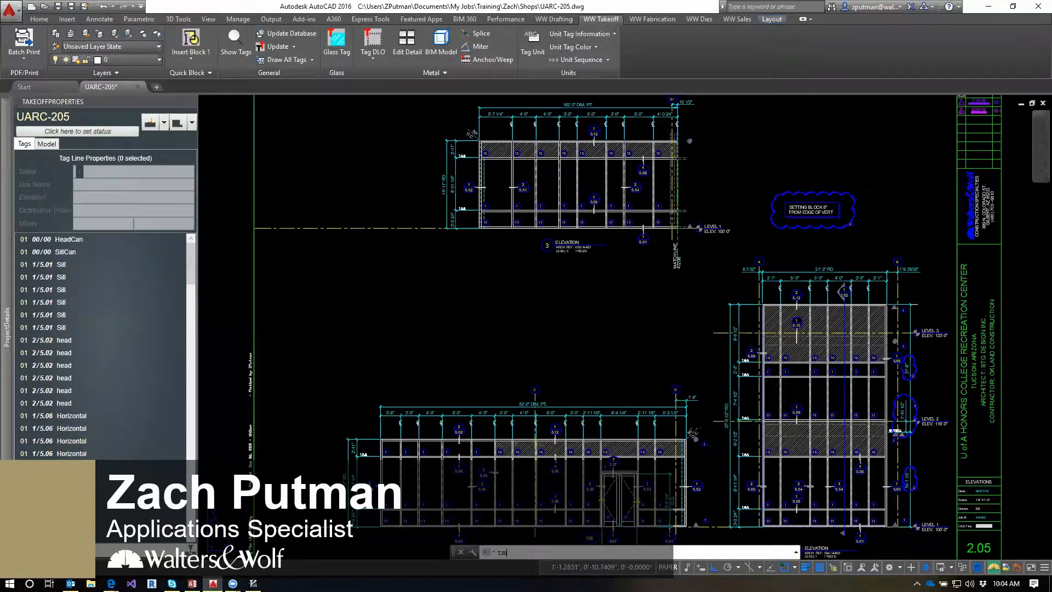
key(Return)
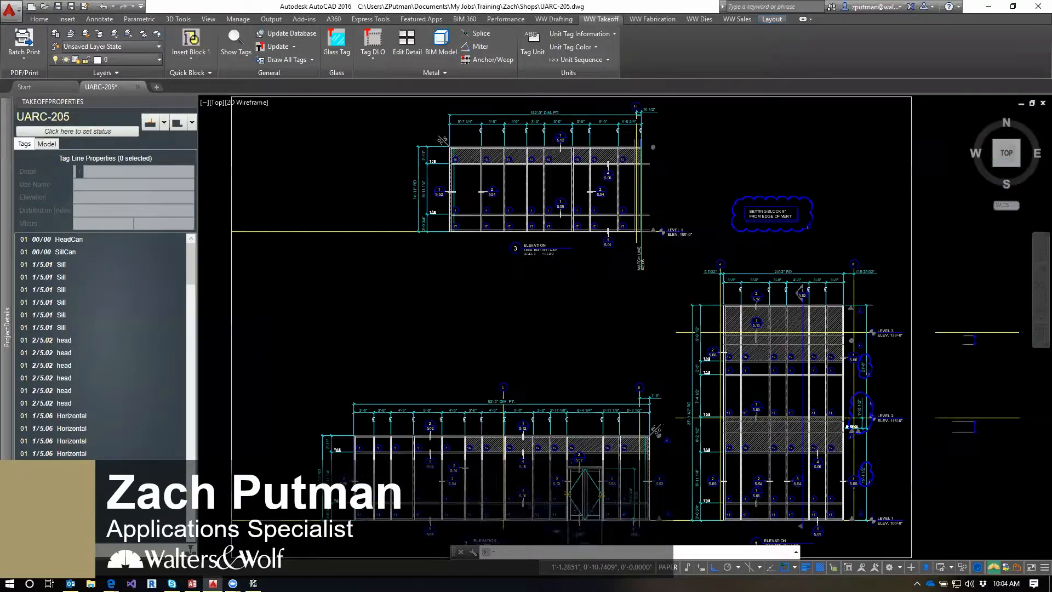
text(LMM)
key(Return)
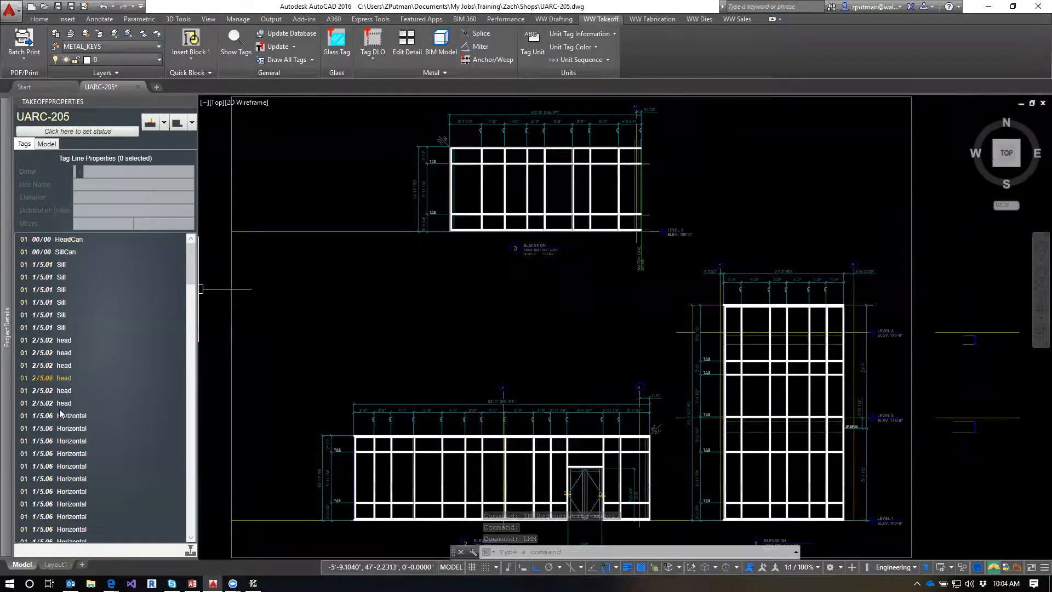
Step: Check the tag line properties of the horizontal above the double door in elevation 2
mouse_move(191, 268)
mouse_down()
mouse_move(204, 498)
mouse_move(191, 503)
mouse_move(180, 253)
mouse_up()
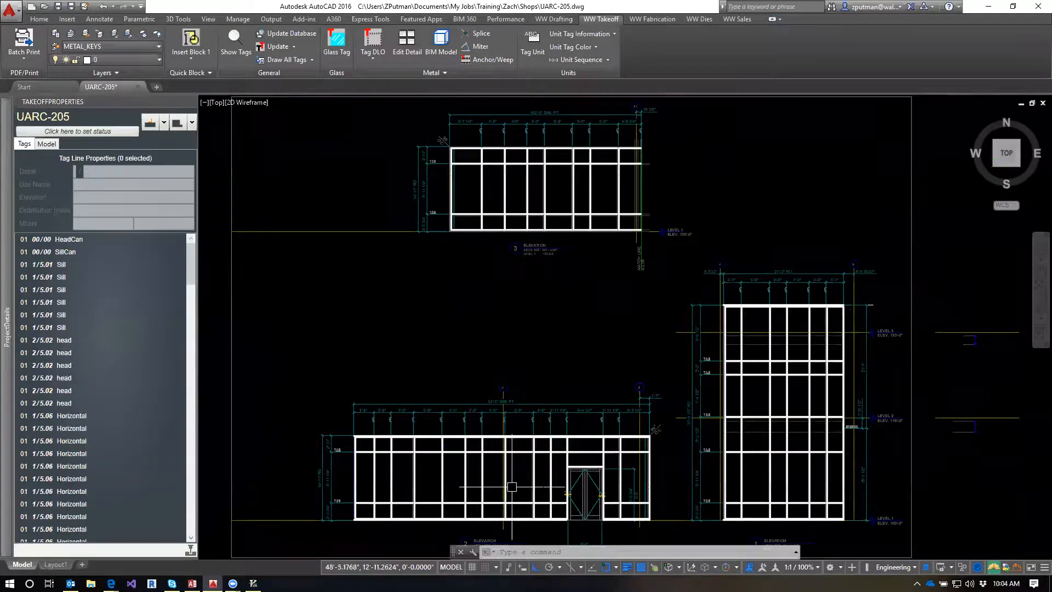
scroll(603, 479, up, 5)
scroll(541, 466, up, 5)
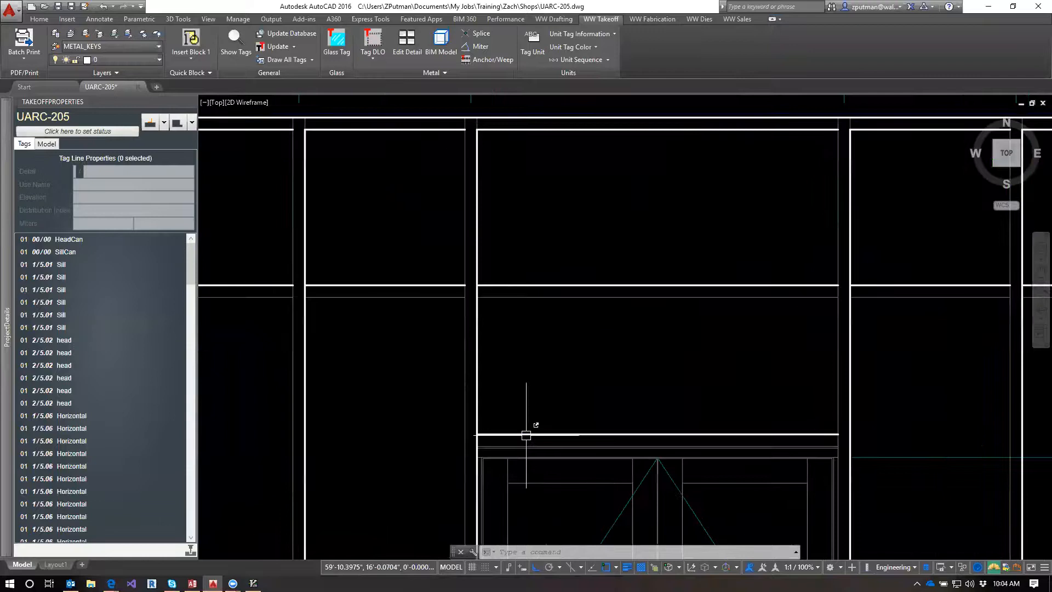
click(571, 434)
key(Escape)
key(Escape)
scroll(548, 405, down, 8)
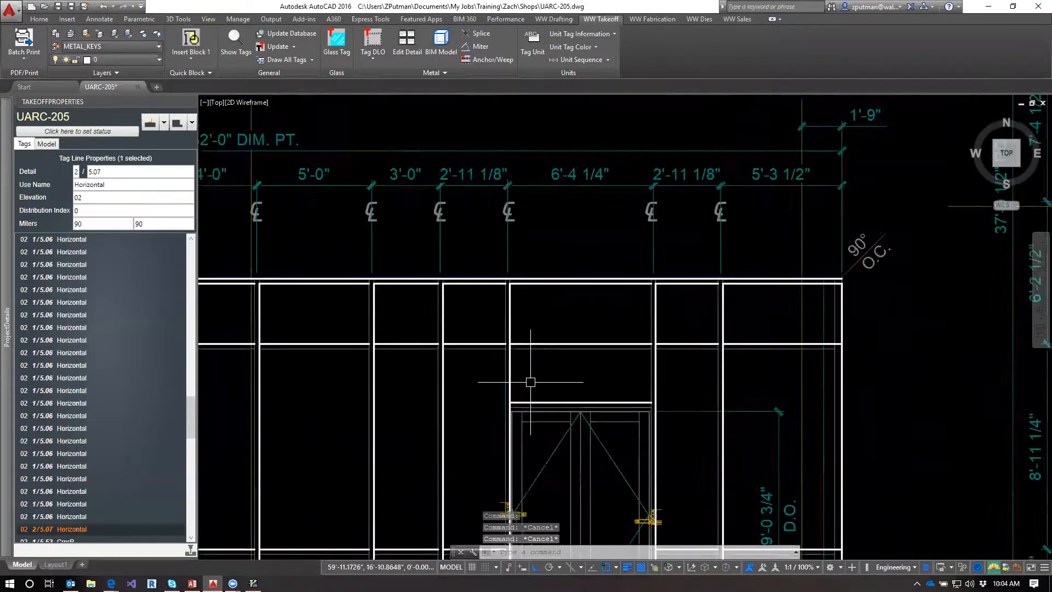
Step: Check the vertical tag lines in elevation 1, including the upper right jamb line that ends at the splice
scroll(597, 274, up, 7)
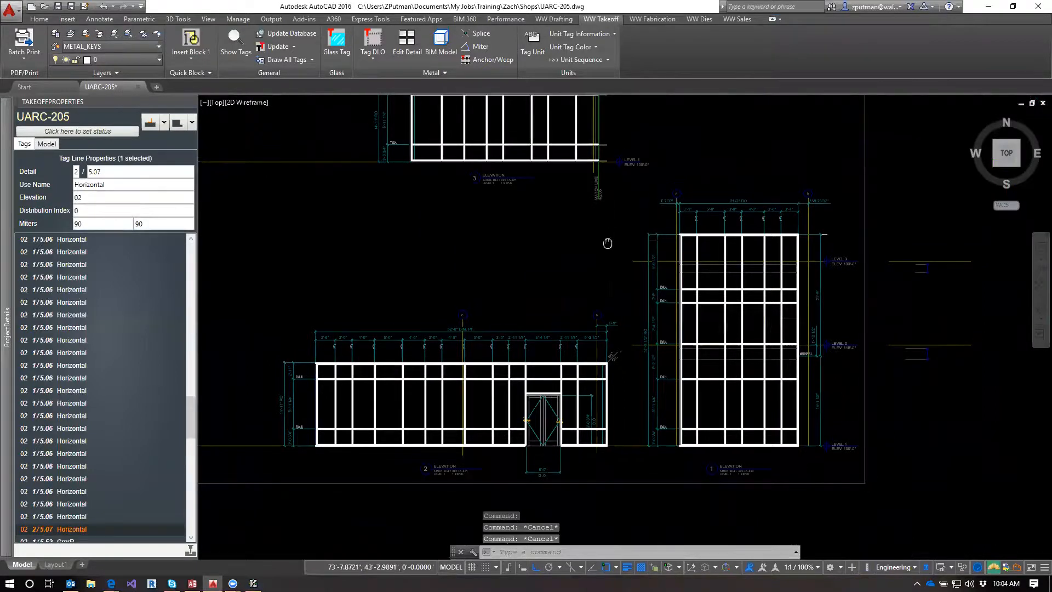
scroll(599, 264, down, 5)
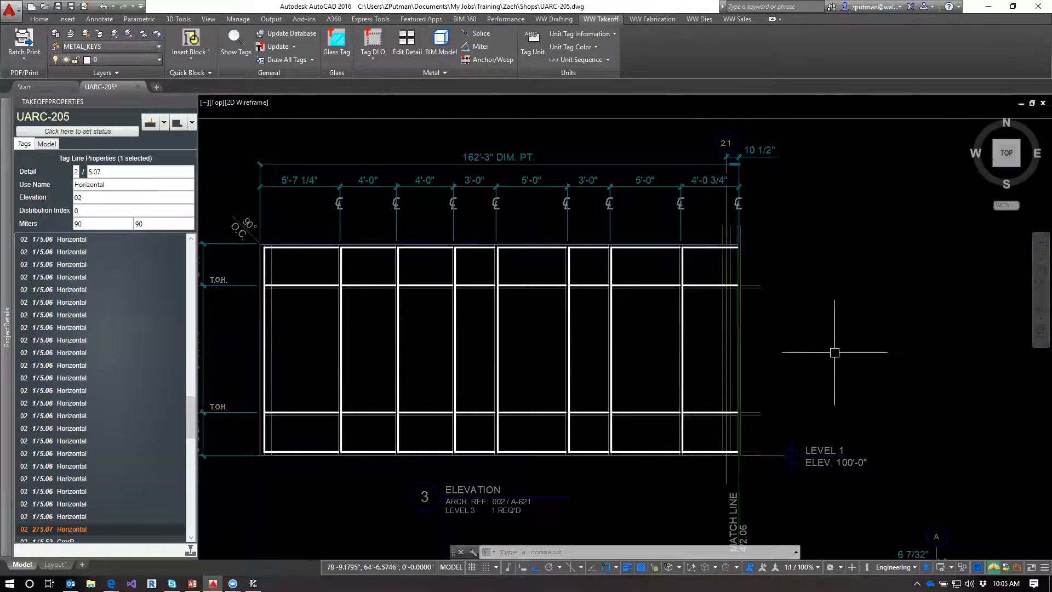
scroll(834, 352, down, 5)
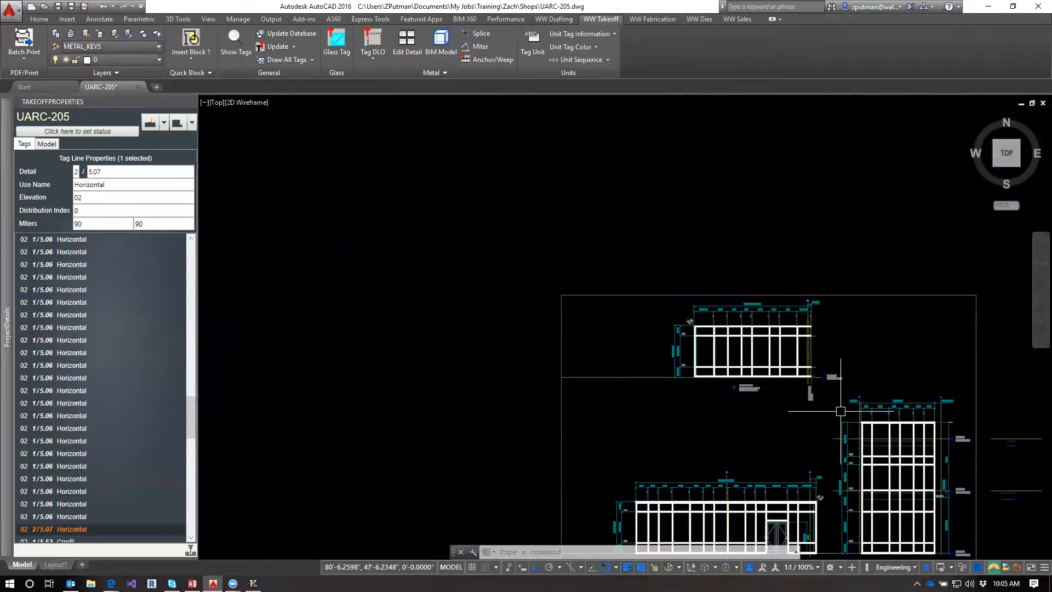
scroll(792, 416, up, 5)
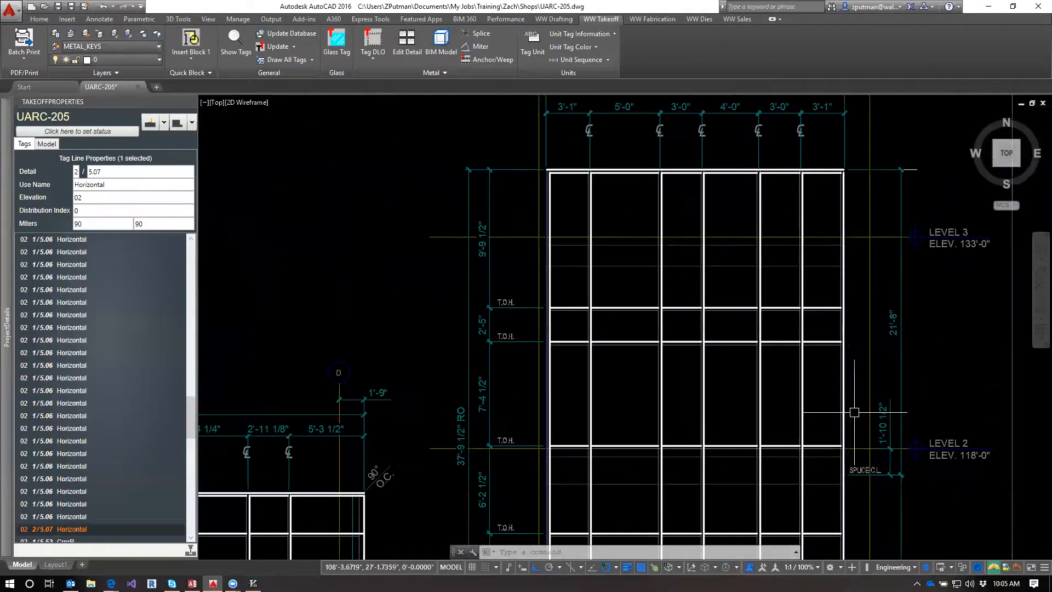
click(858, 383)
click(525, 399)
middle_drag(831, 452, 796, 343)
key(Escape)
key(Escape)
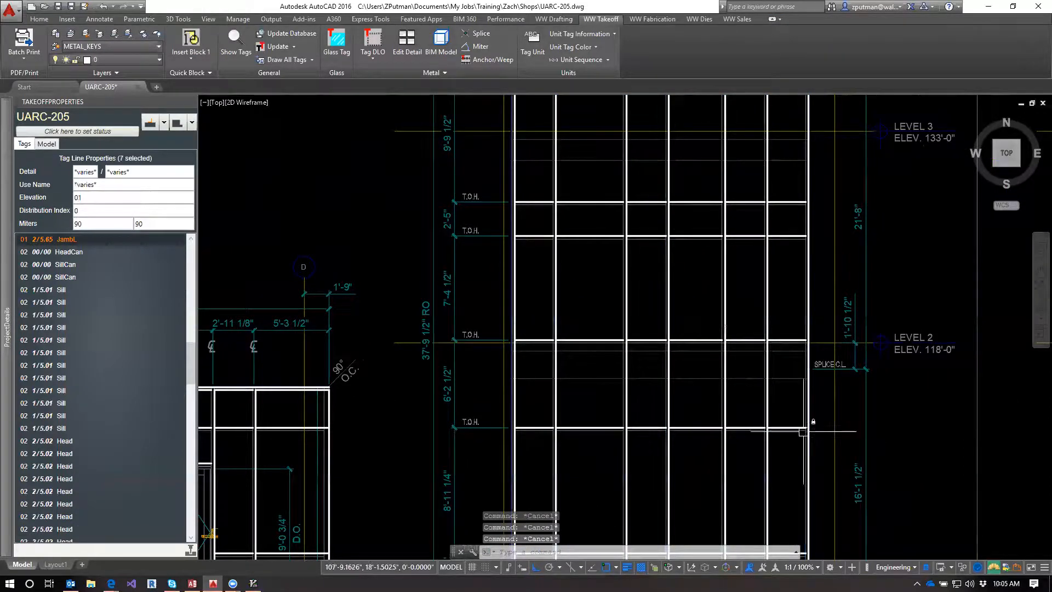
click(809, 273)
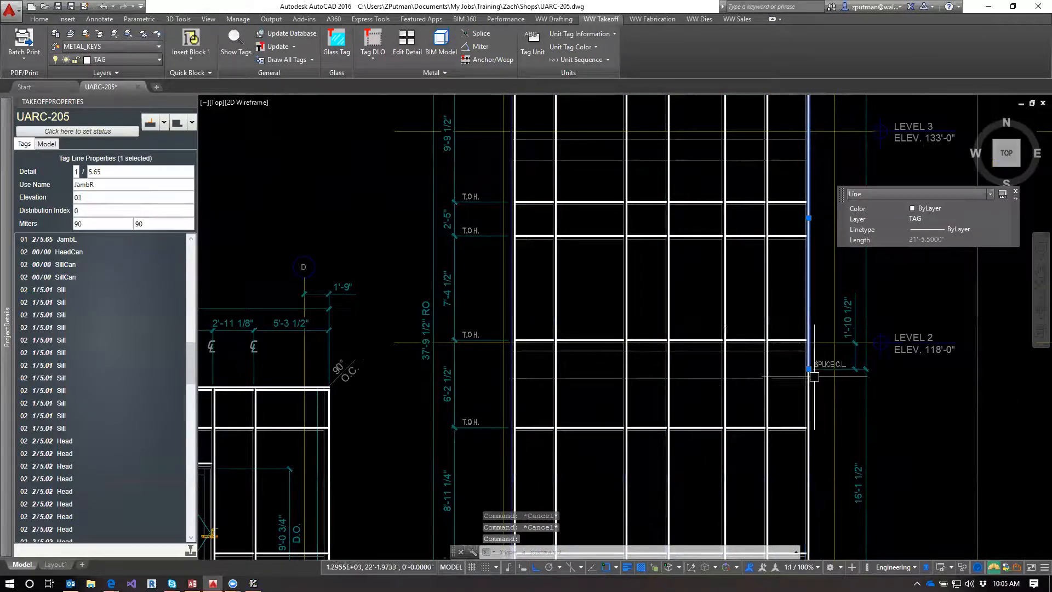
key(Escape)
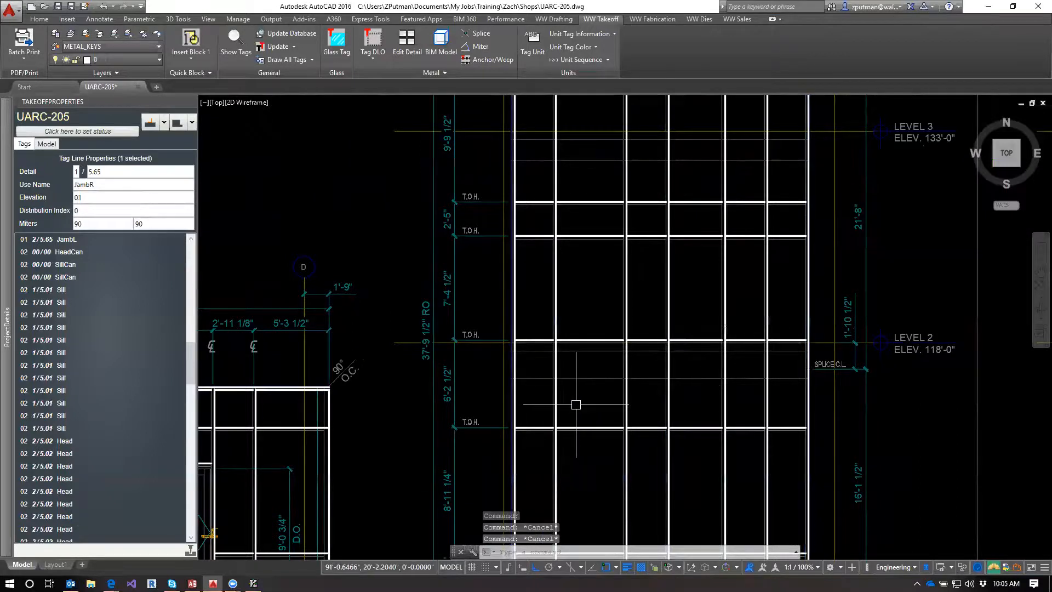
scroll(571, 371, down, 4)
scroll(656, 333, up, 1)
middle_drag(476, 398, 711, 315)
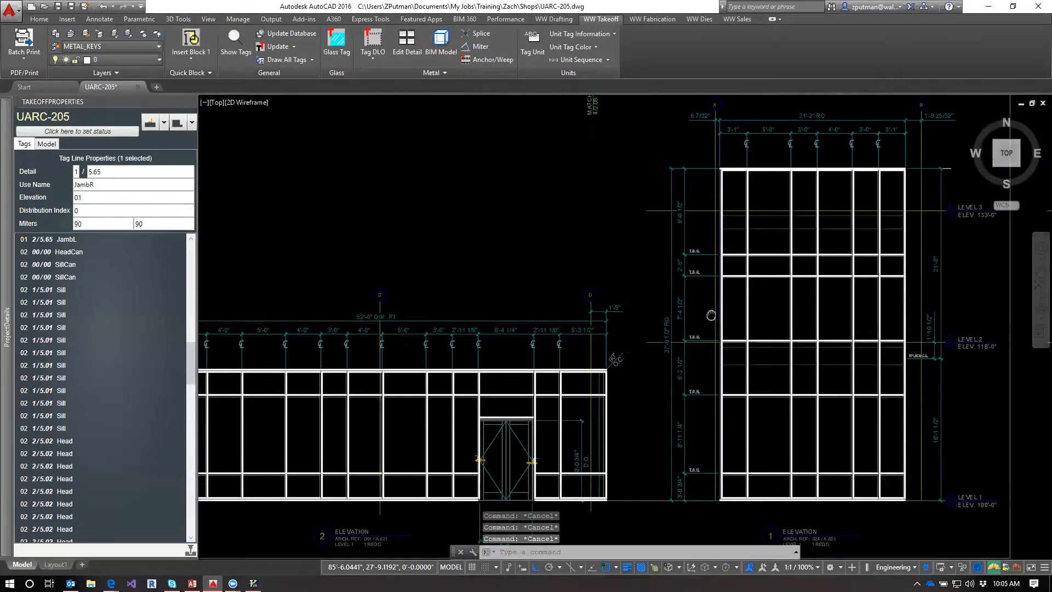
mouse_move(495, 232)
middle_down()
mouse_move(568, 265)
mouse_move(557, 240)
middle_up()
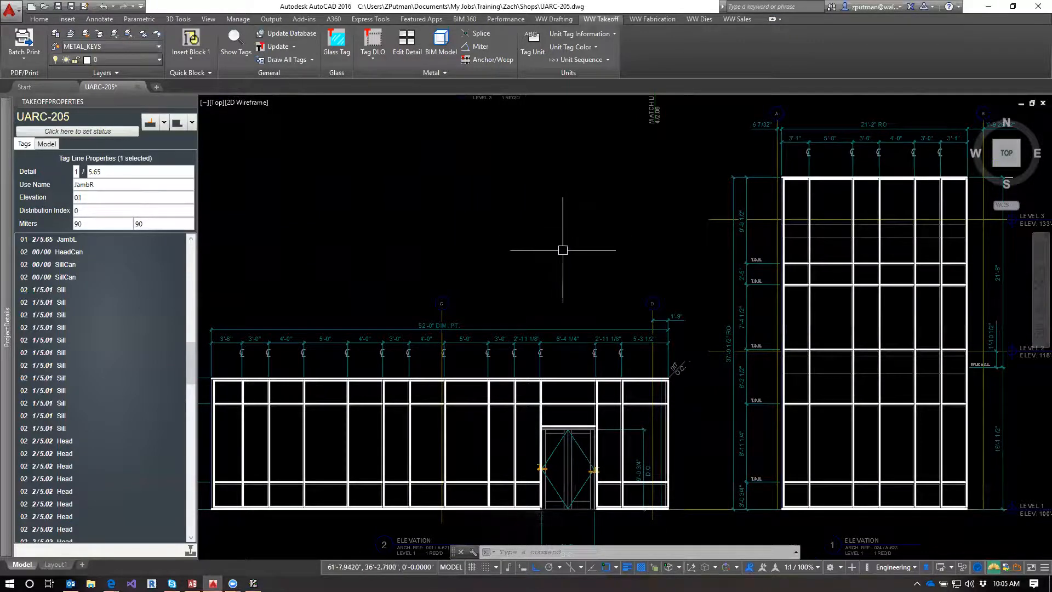
scroll(494, 216, down, 3)
middle_drag(544, 216, 571, 263)
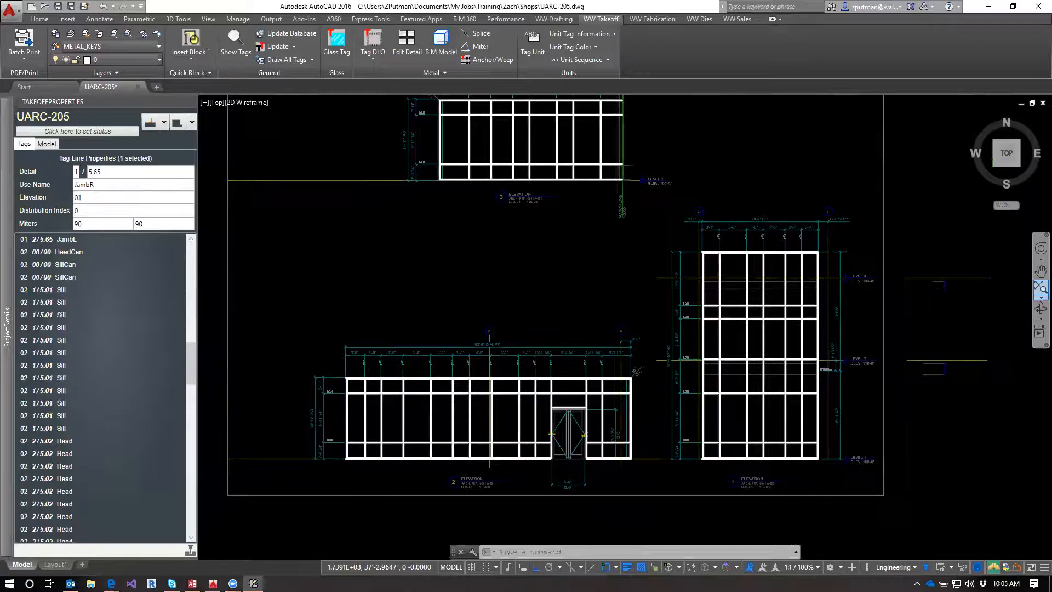
Step: Switch to the Lessons page in Microsoft Edge and review the Day 2 sections on project data, layout, new parts and homework
mouse_move(111, 583)
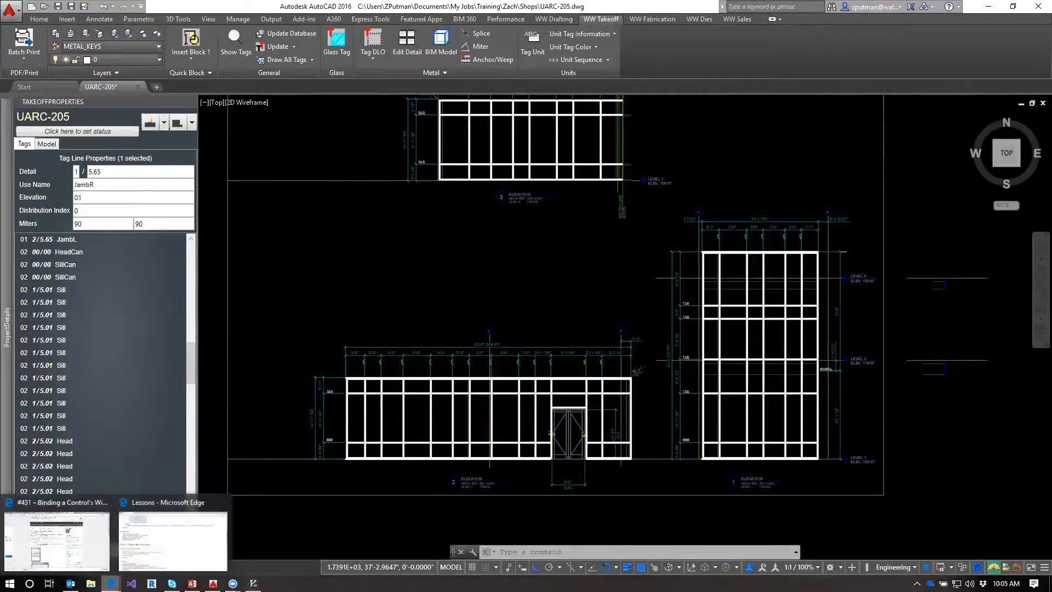
click(140, 547)
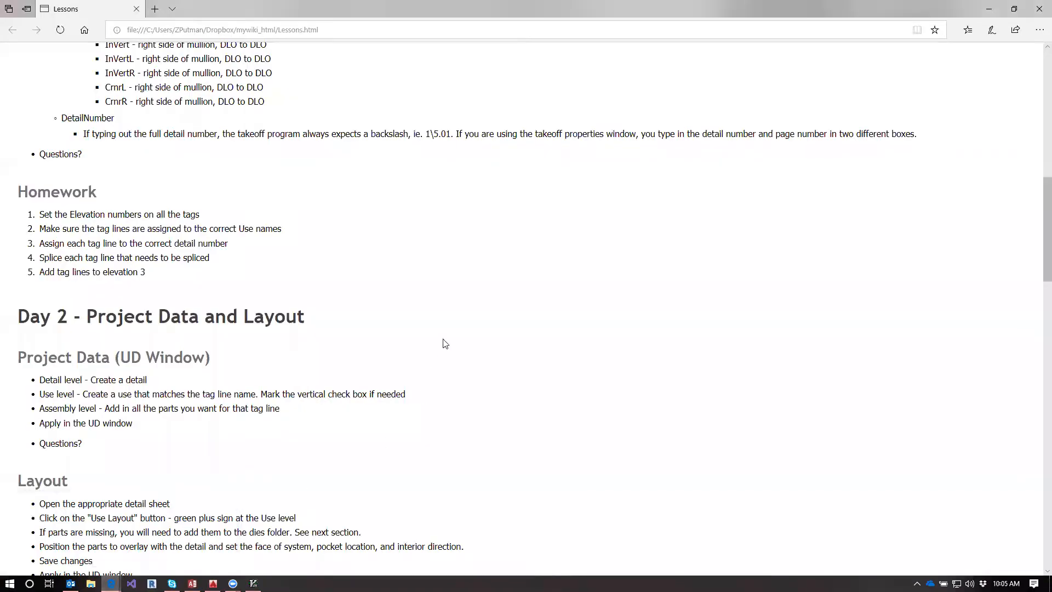
scroll(340, 306, down, 4)
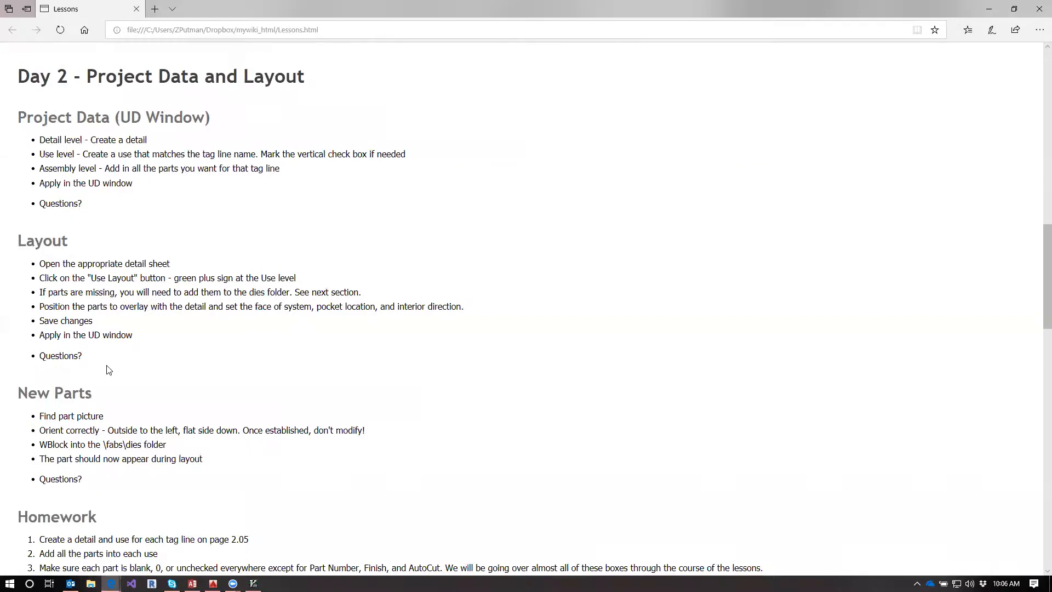
scroll(195, 361, down, 1)
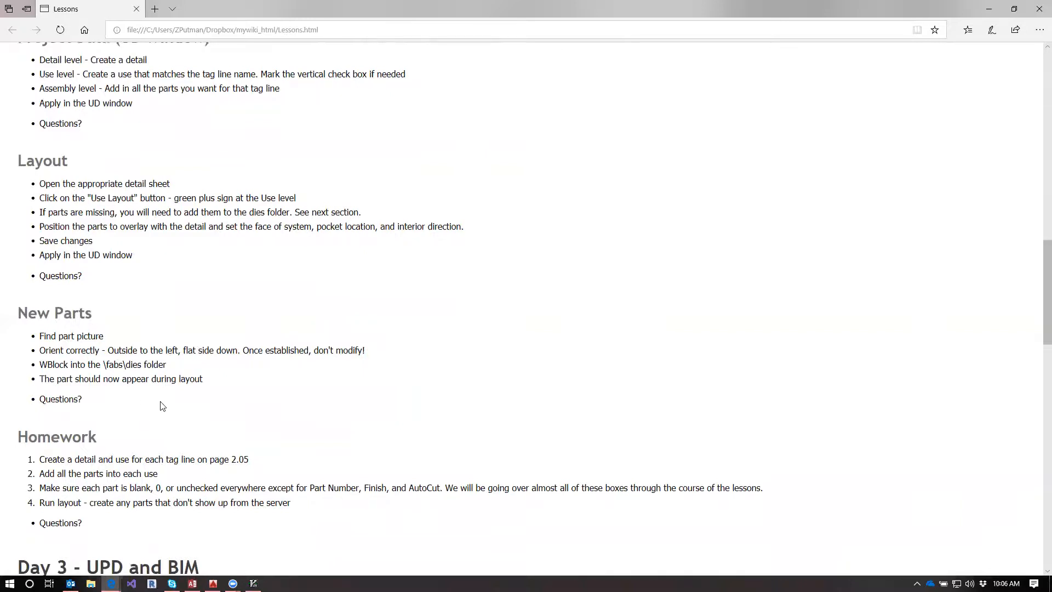
scroll(162, 405, down, 3)
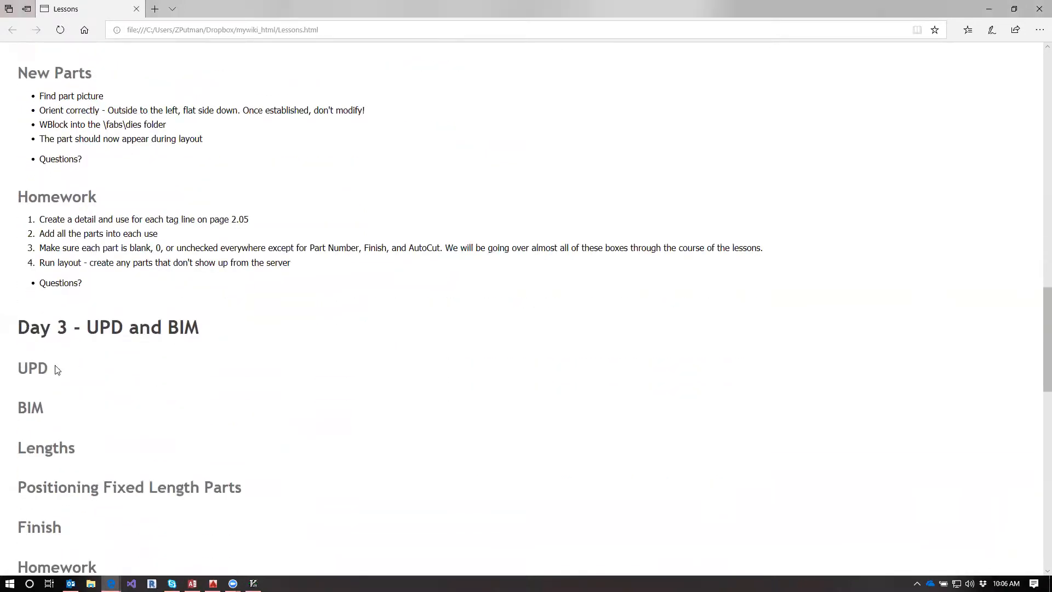
scroll(240, 399, up, 4)
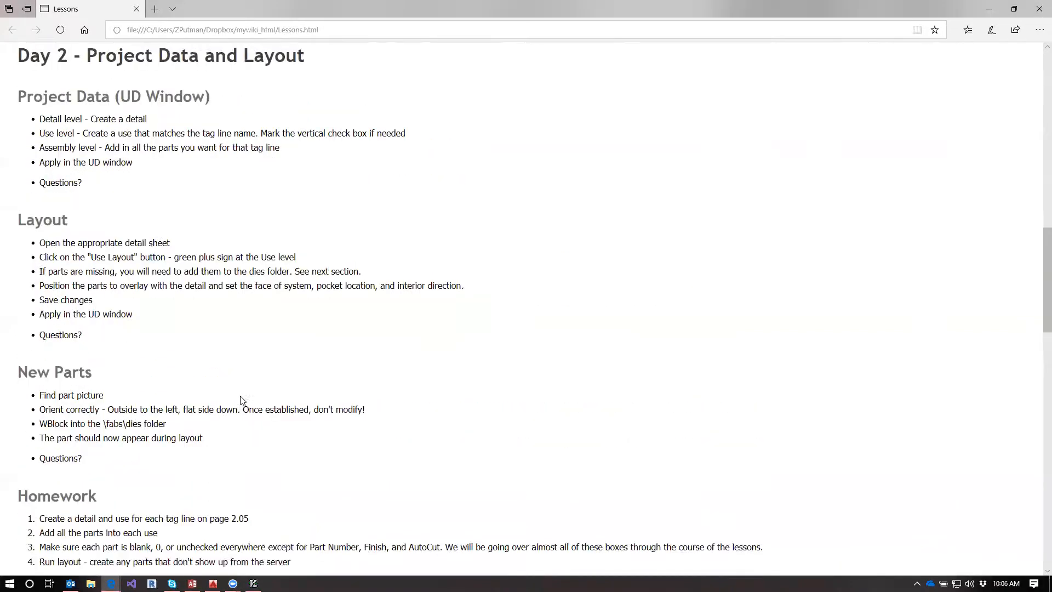
scroll(240, 400, down, 1)
scroll(240, 399, up, 2)
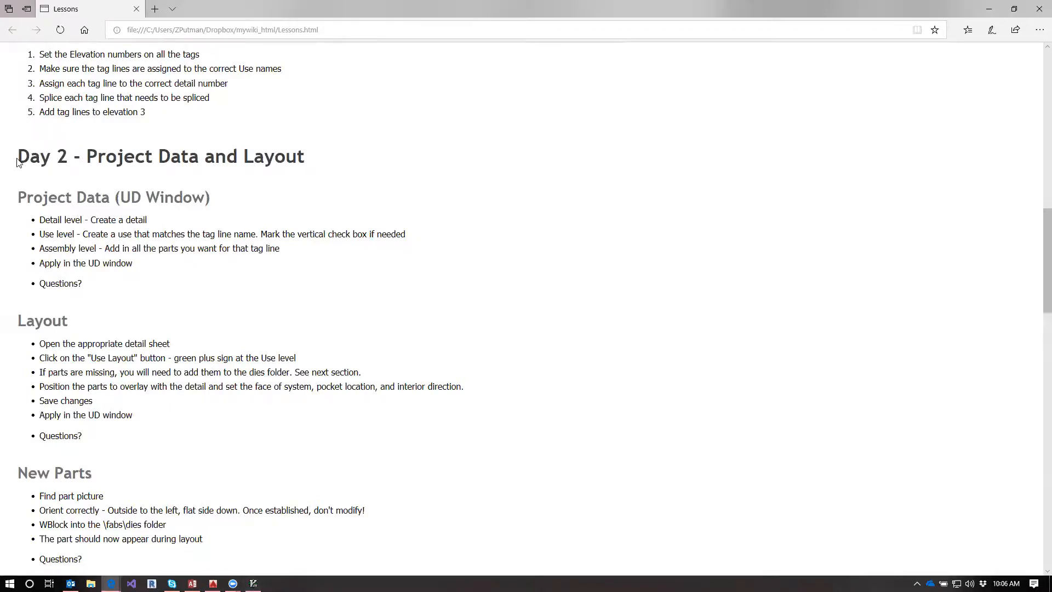
drag(18, 156, 305, 498)
click(309, 495)
Step: Review the lesson outline from the start of Day 1 through Day 3 and highlight the "Day 3 - UPD and BIM" heading
scroll(275, 263, up, 9)
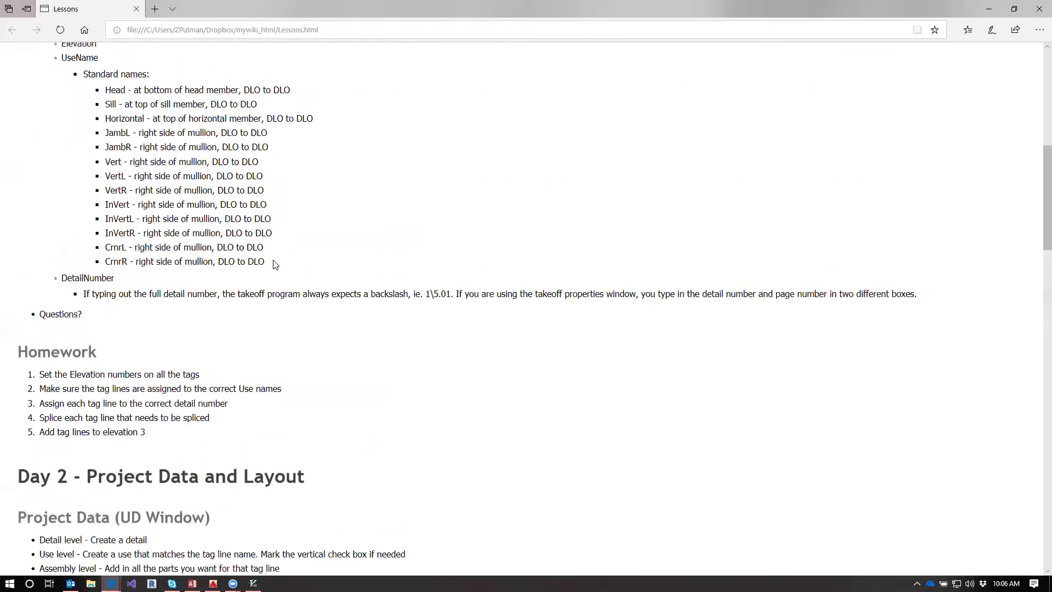
scroll(273, 264, up, 6)
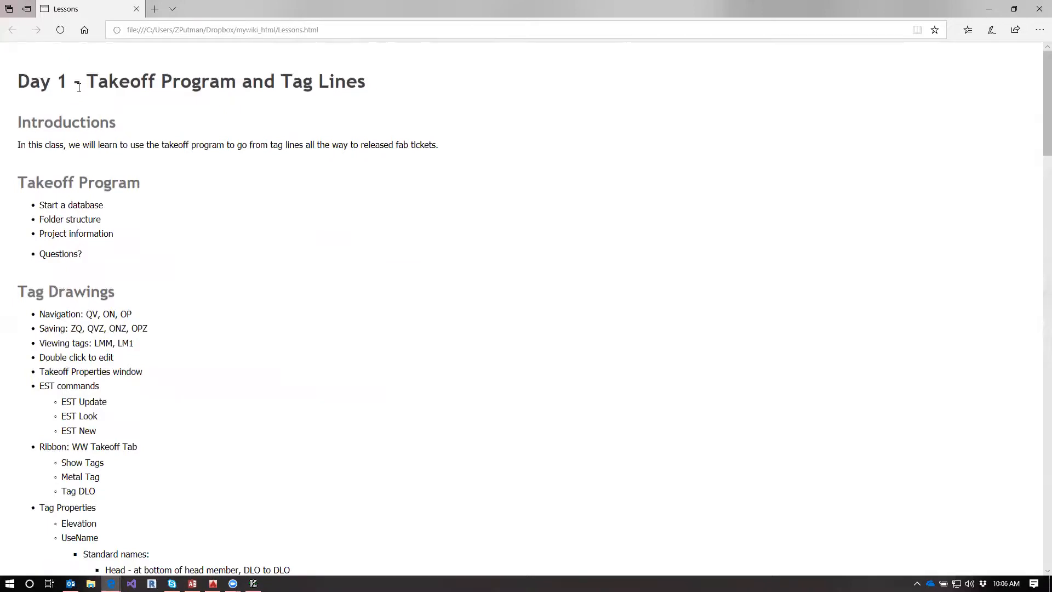
scroll(78, 91, down, 1)
scroll(107, 136, down, 14)
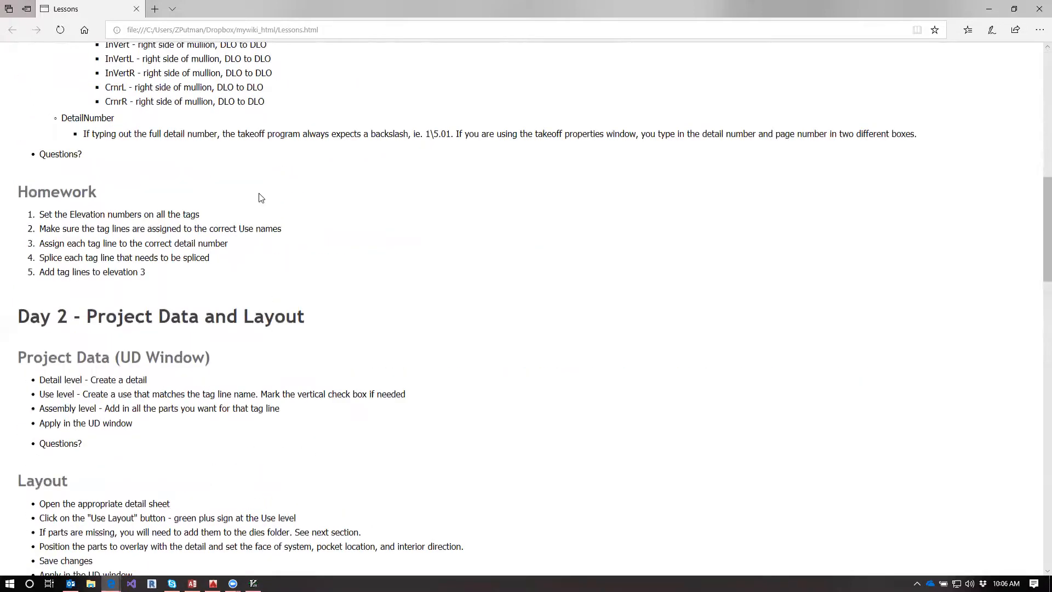
scroll(275, 244, down, 5)
scroll(275, 247, up, 1)
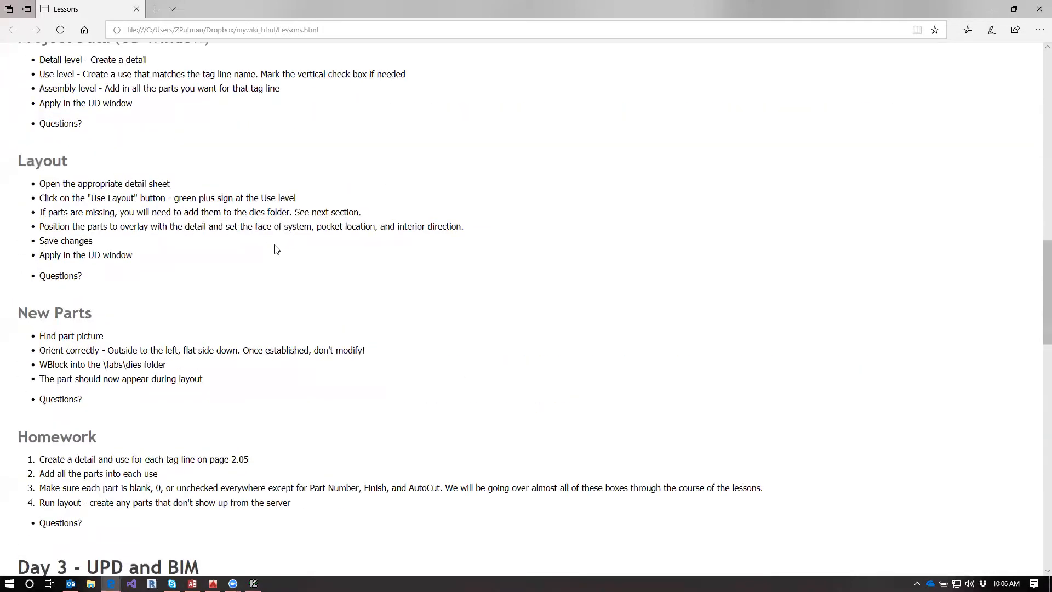
scroll(277, 251, down, 4)
scroll(280, 255, down, 3)
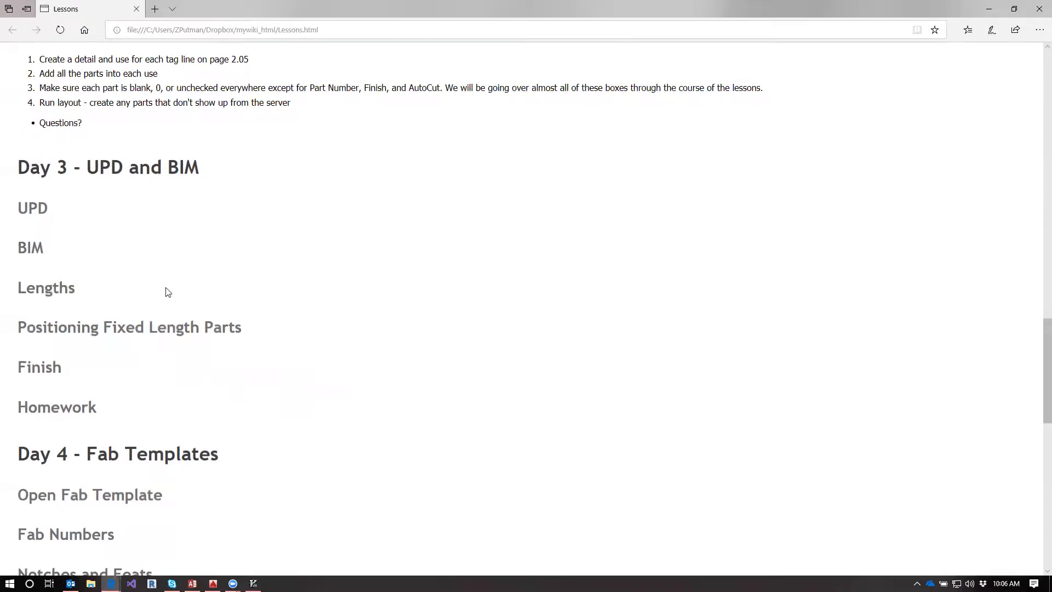
drag(20, 167, 197, 167)
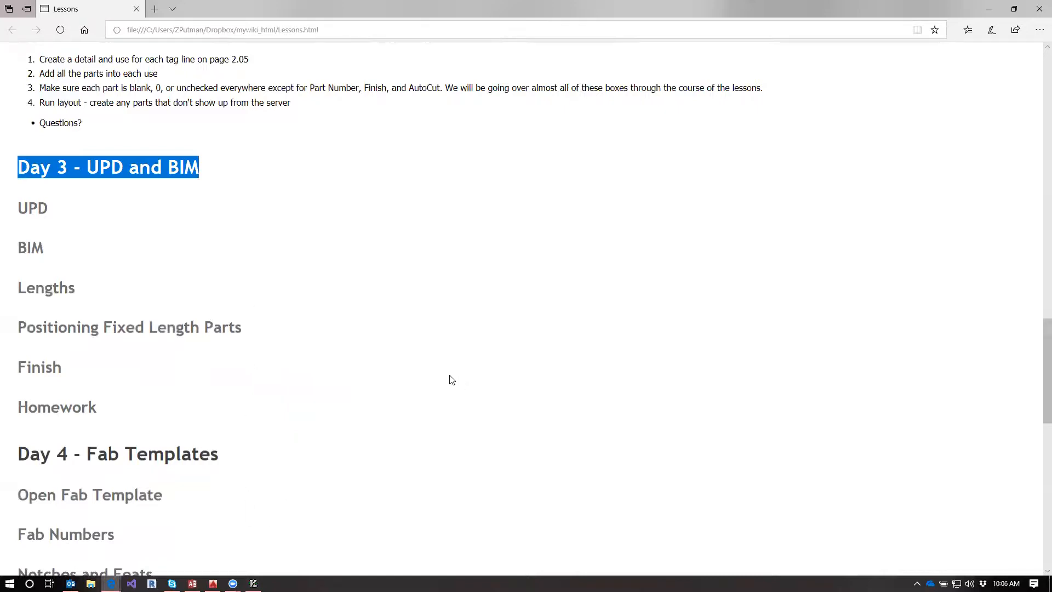
Step: Read through the Day 1 and Day 2 outlines again and return to the elevations in AutoCAD
scroll(452, 380, up, 20)
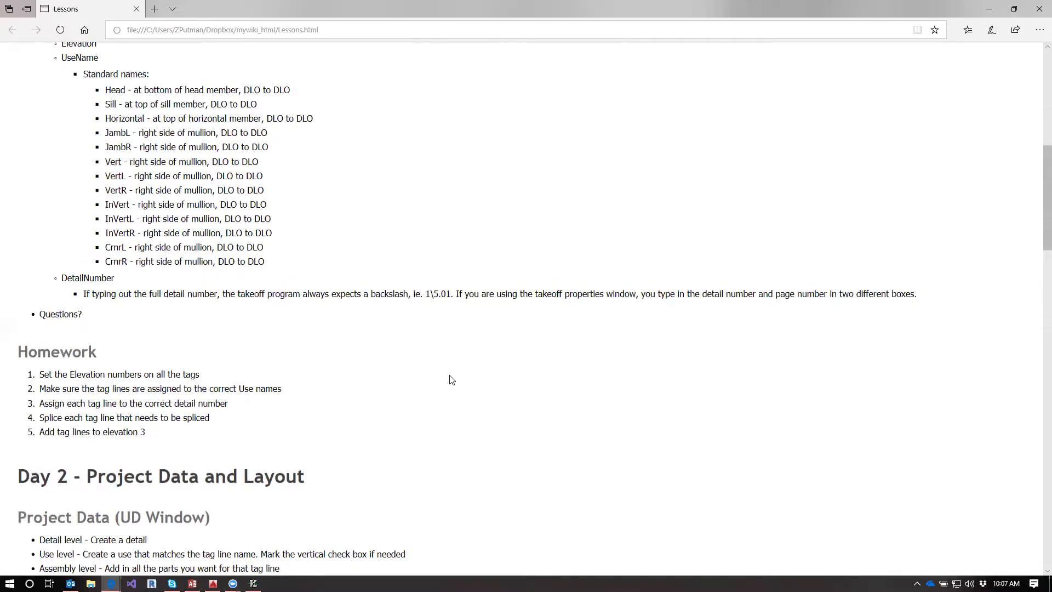
scroll(452, 380, up, 9)
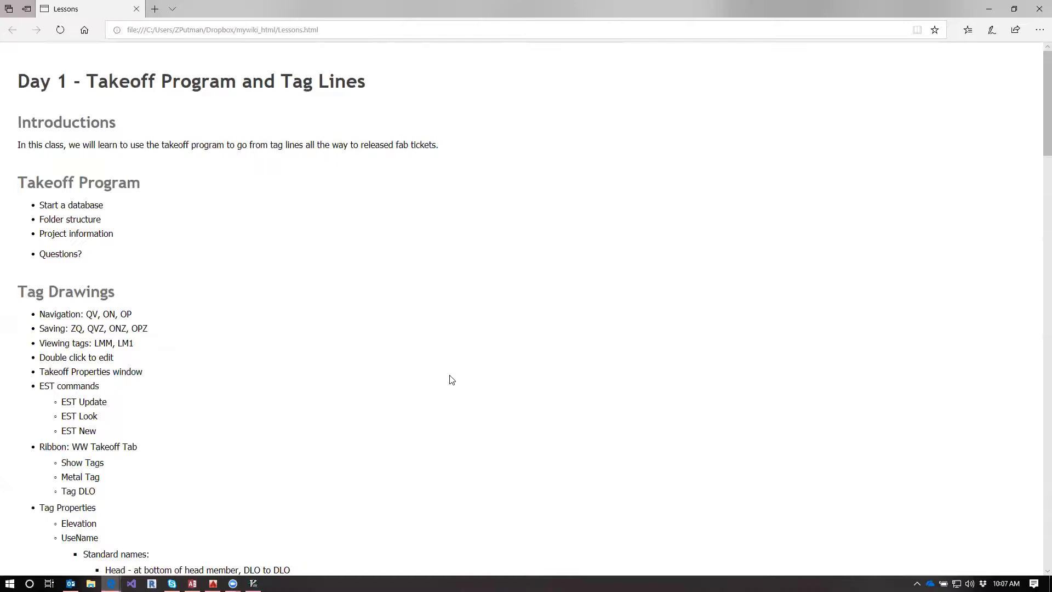
scroll(405, 311, down, 6)
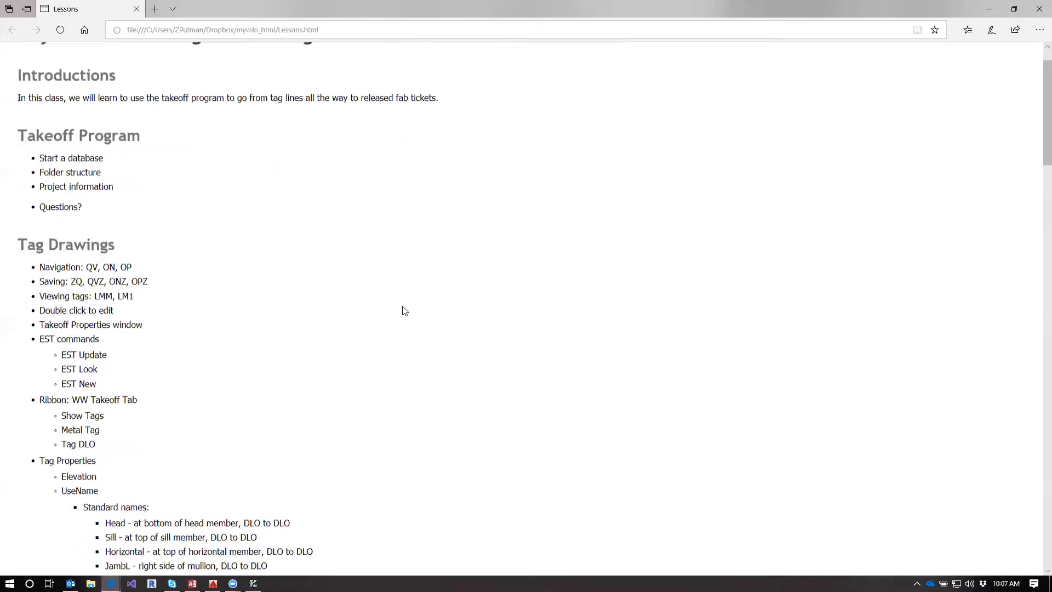
scroll(405, 310, down, 8)
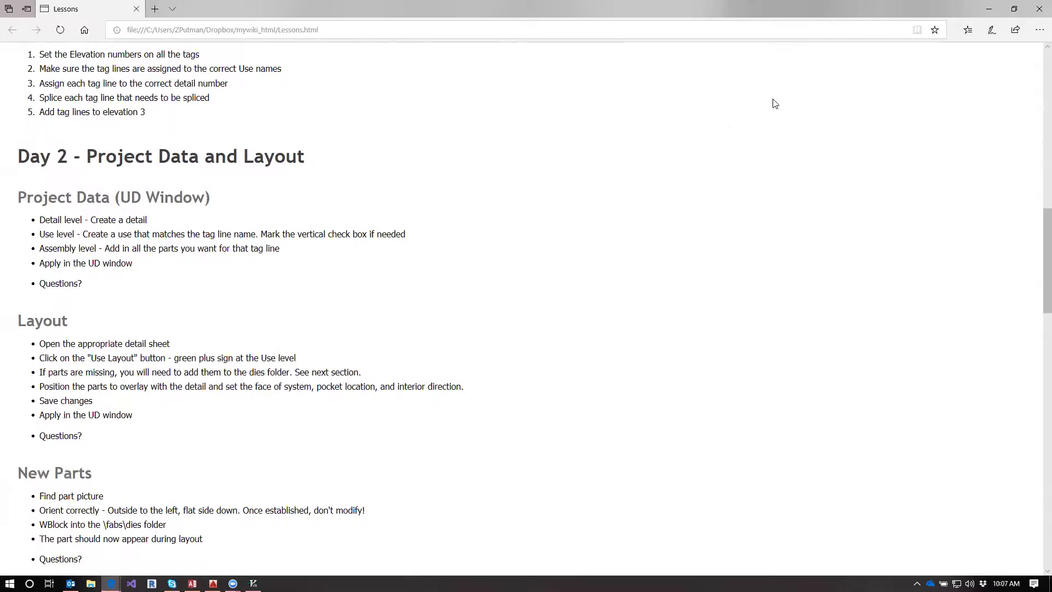
click(993, 9)
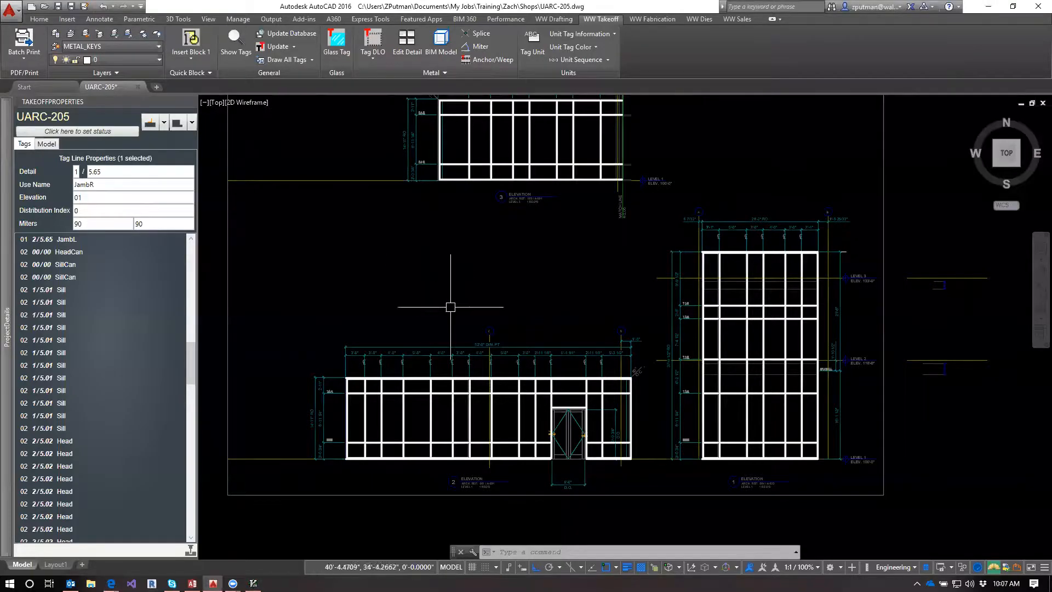
mouse_move(418, 293)
middle_down()
mouse_move(507, 265)
mouse_move(492, 294)
mouse_move(503, 275)
middle_up()
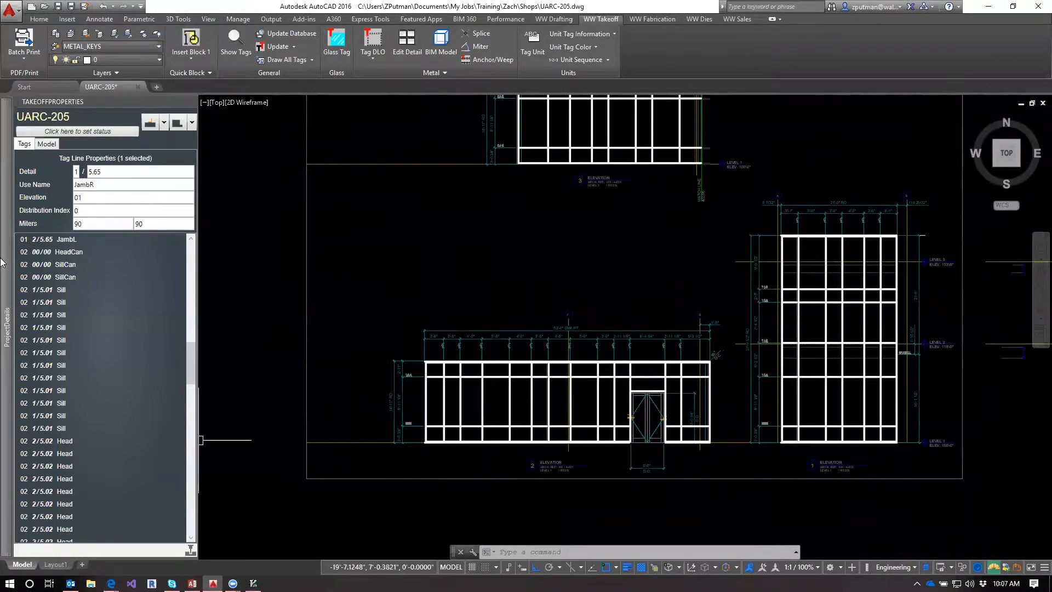
Step: Close the Project Details palette and reopen it with the UD command, without picking a detail bubble or tag line
mouse_move(4, 187)
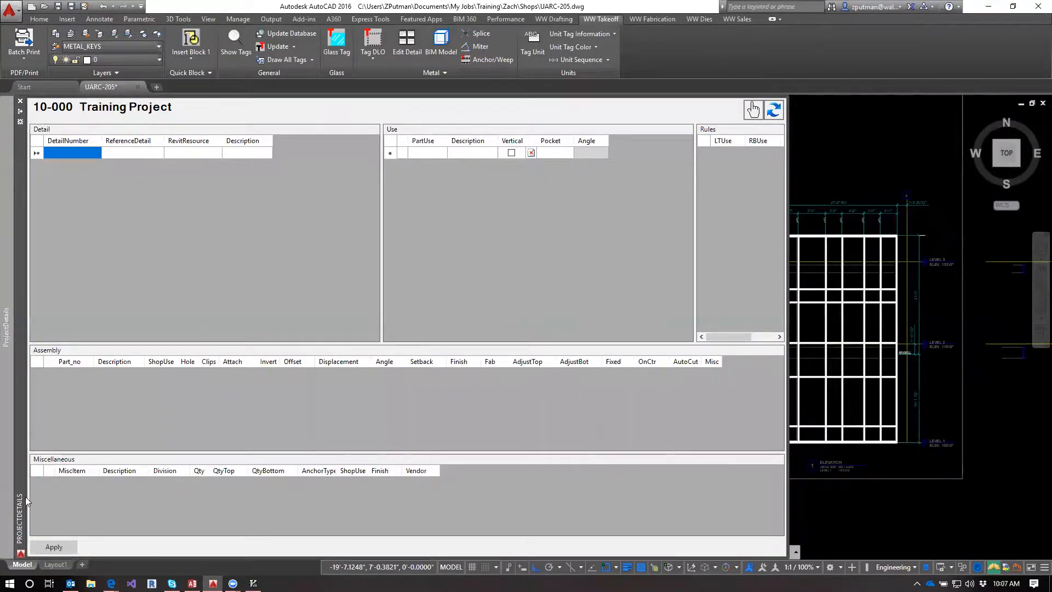
click(21, 101)
key(Escape)
key(Escape)
key(Escape)
text(ud)
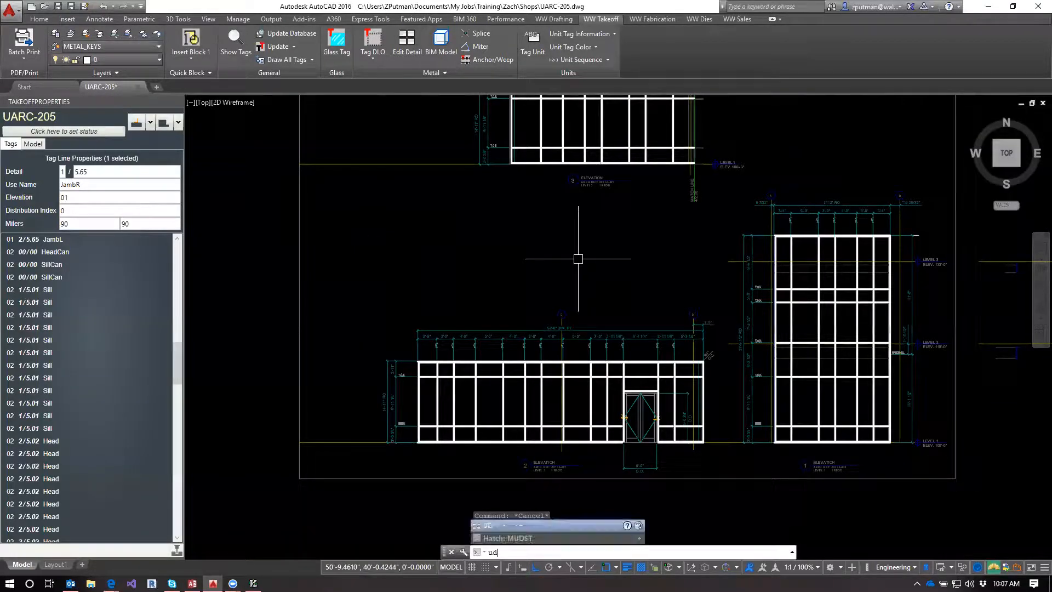
key(Return)
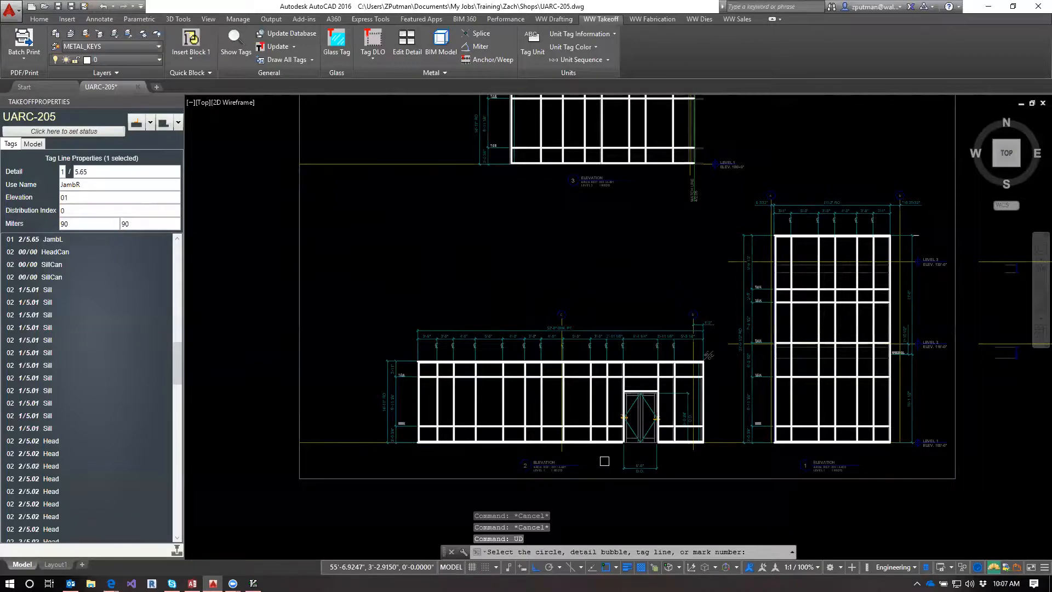
key(Escape)
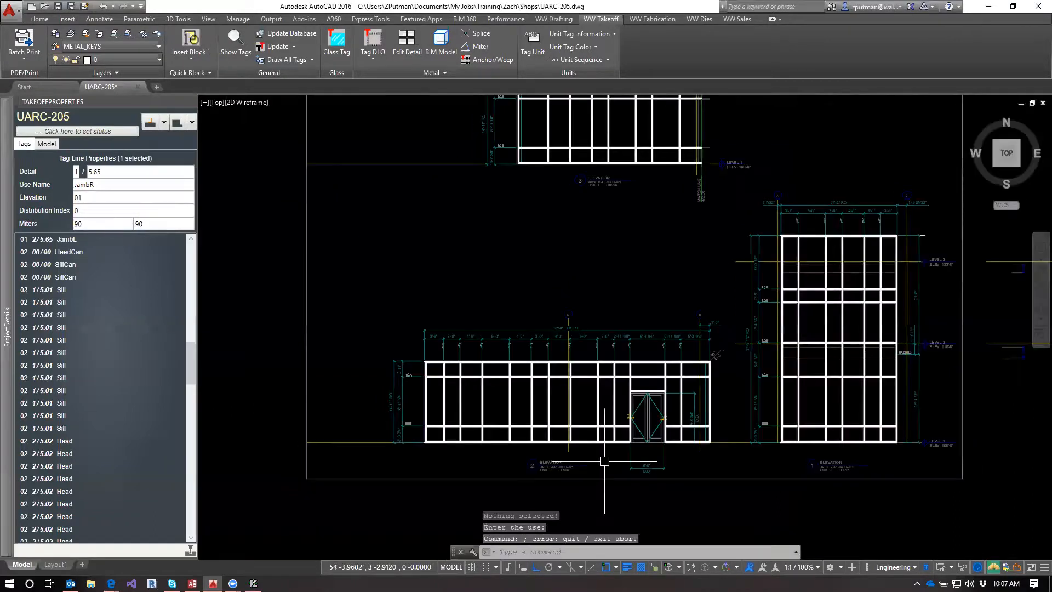
Step: Examine the empty Detail and Use tables in the Training Project's details
mouse_move(5, 346)
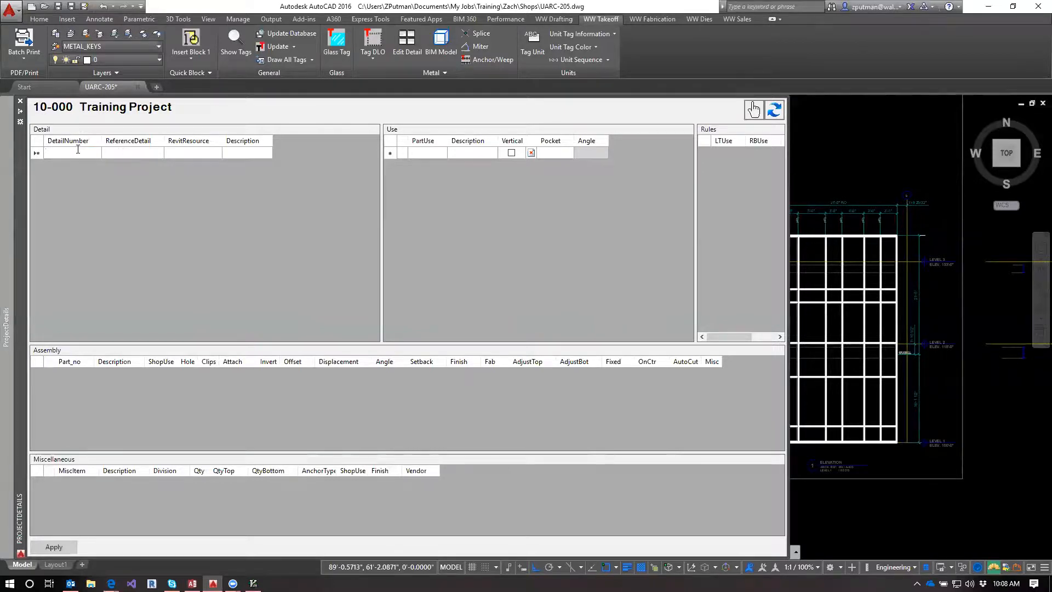
click(35, 153)
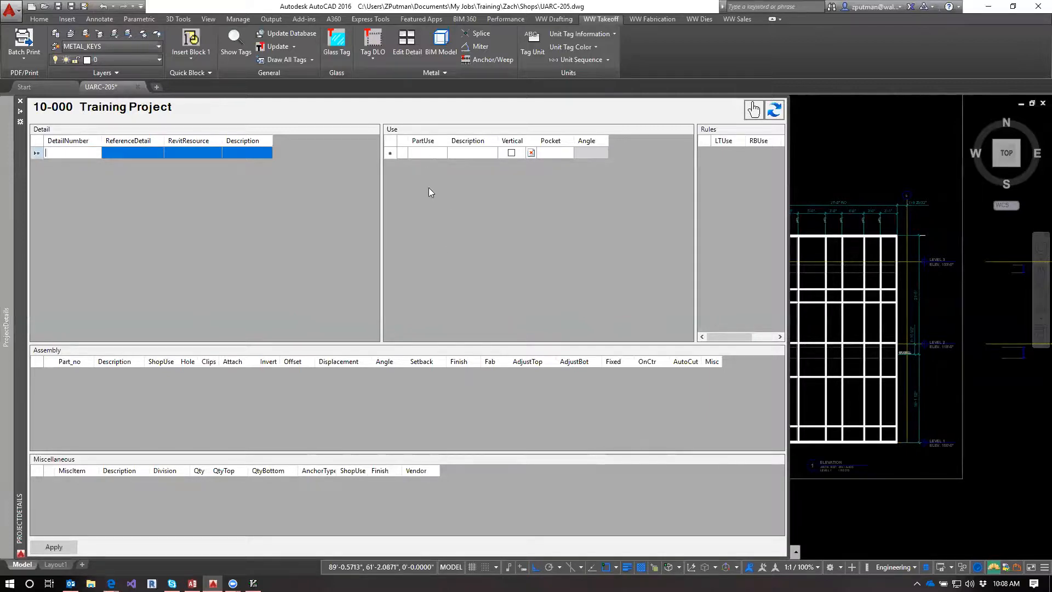
click(424, 154)
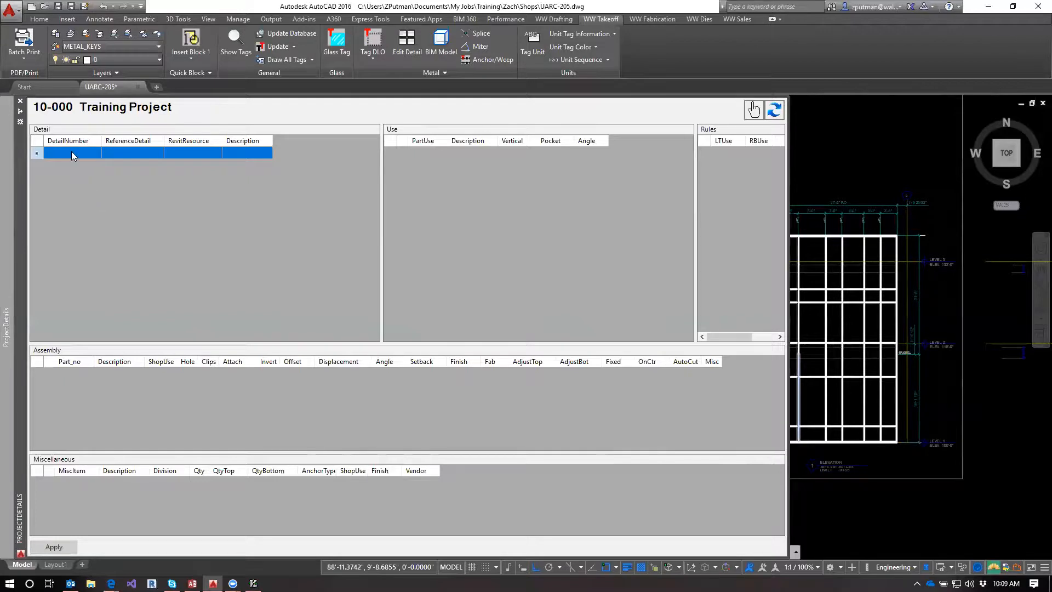
key(Escape)
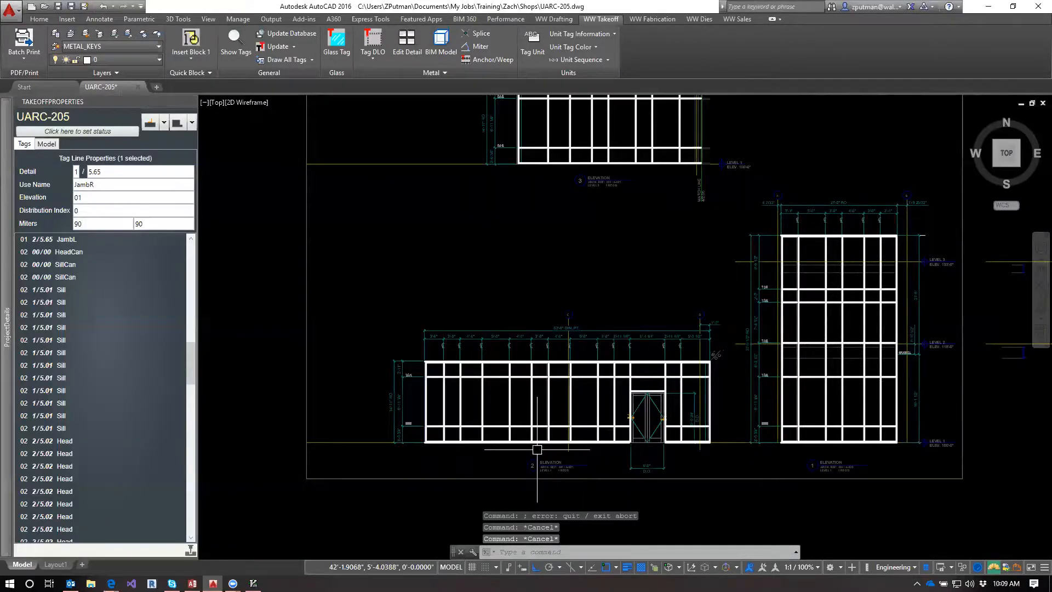
Step: Select the first sill tag line in elevation 2 and enter 1\5.01 as a new detail number in the project details
scroll(537, 450, up, 4)
scroll(430, 416, up, 3)
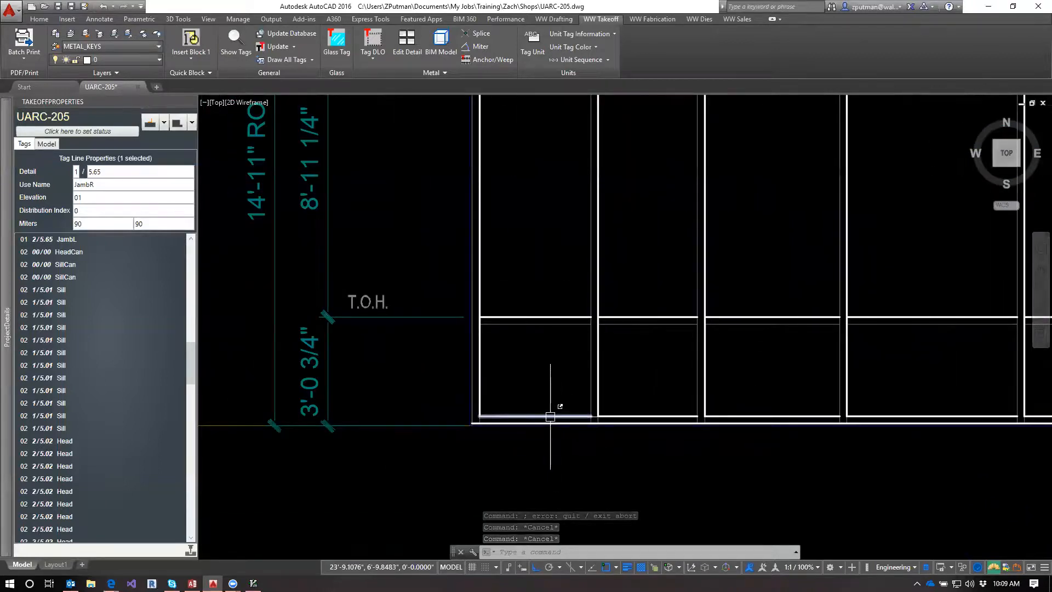
click(550, 416)
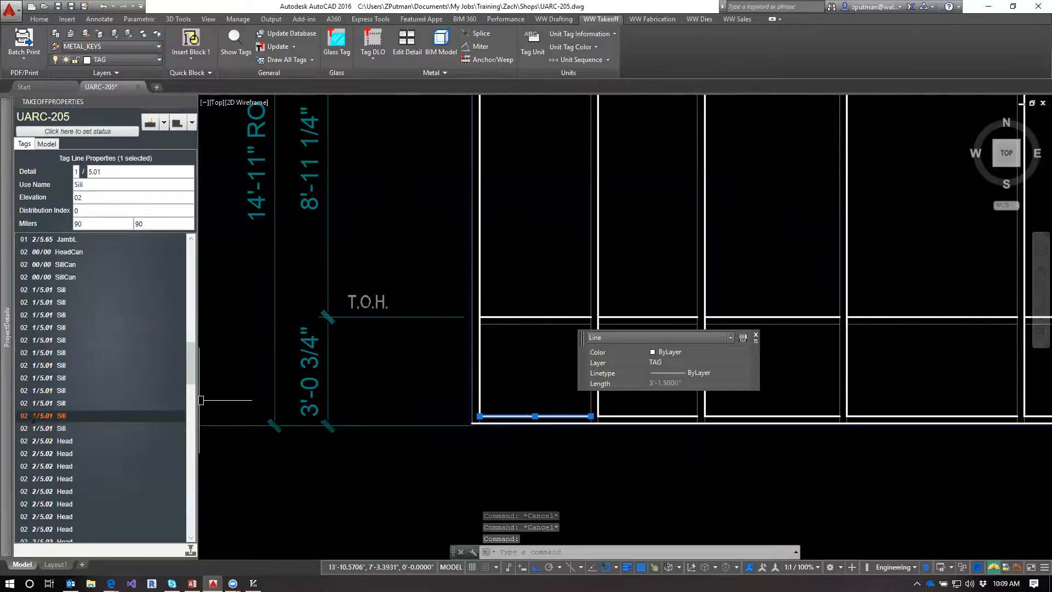
mouse_move(3, 384)
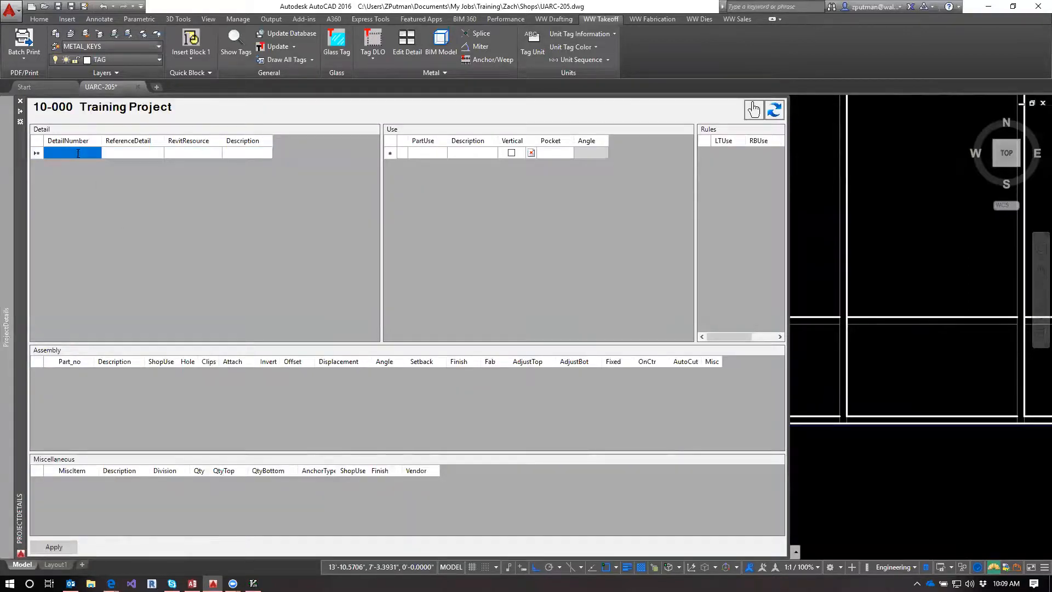
click(83, 154)
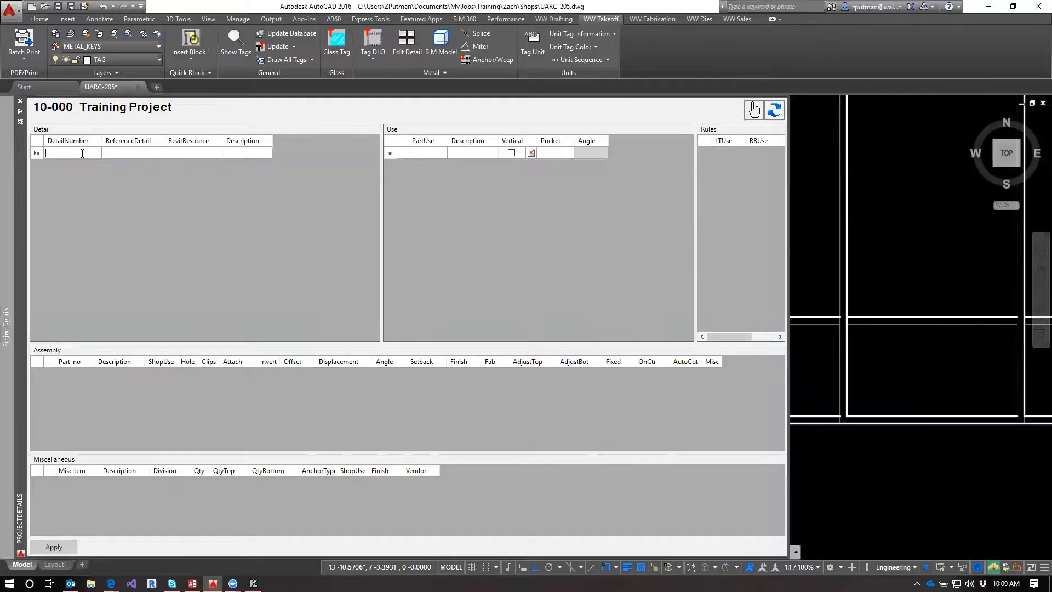
text(1\5.1)
key(BackSpace)
text(01)
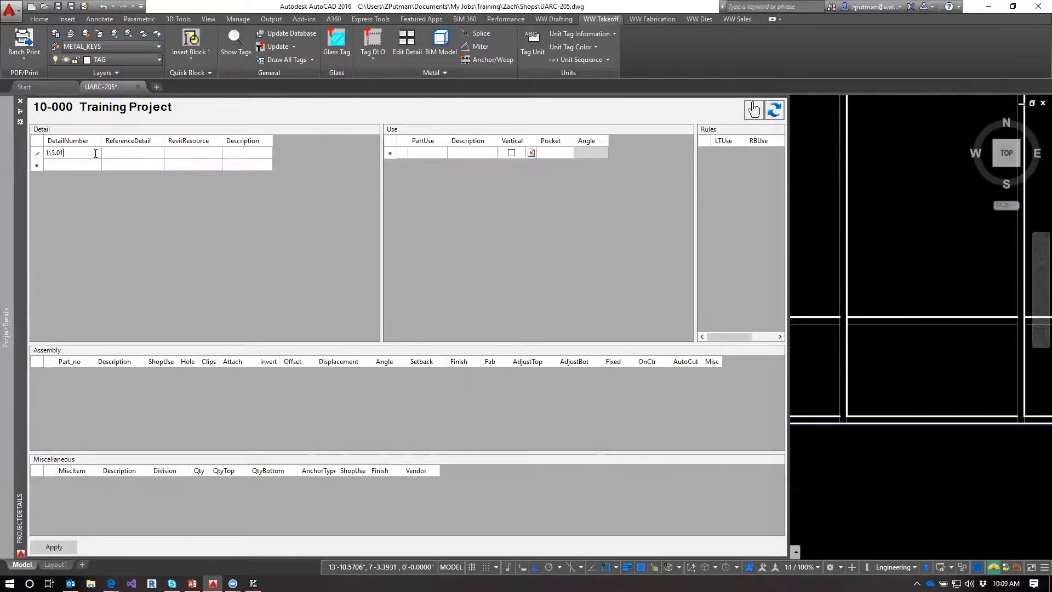
Step: Give detail 1\5.01 the description Sill
click(236, 153)
click(236, 154)
text(Sill)
double_click(245, 152)
click(246, 152)
click(83, 153)
Step: Add a part use named Sill to detail 1\5.01 and open the part number of its first assembly row
click(430, 154)
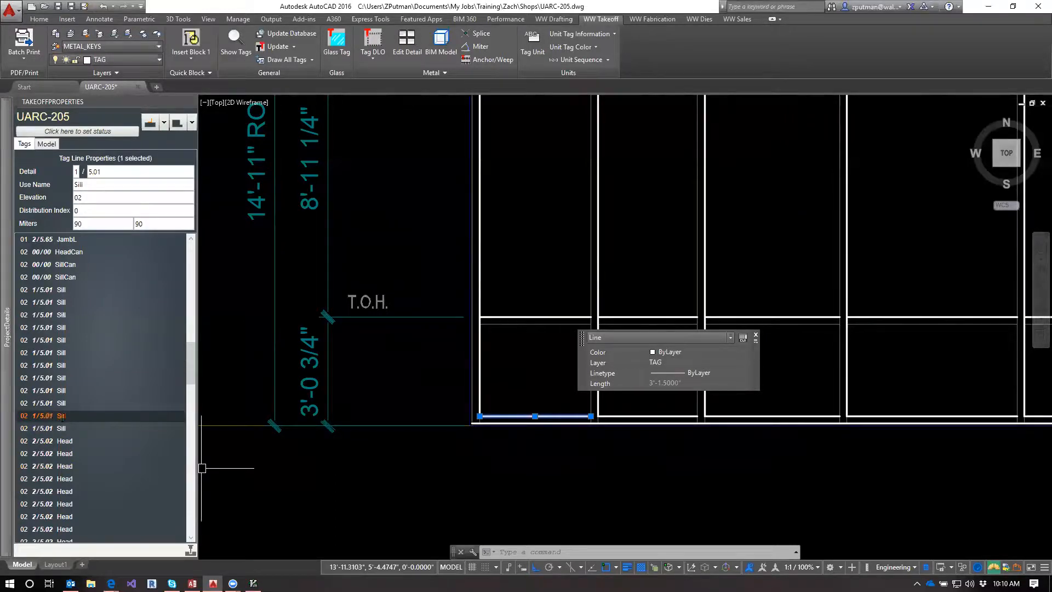
mouse_move(3, 256)
click(434, 154)
text(Sill)
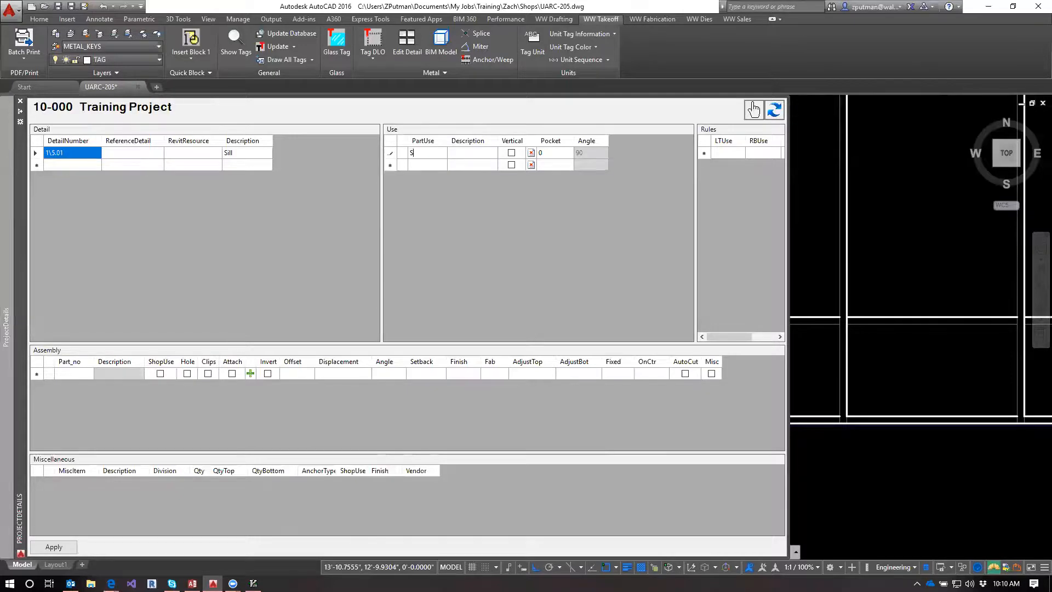
click(474, 157)
click(437, 156)
click(393, 153)
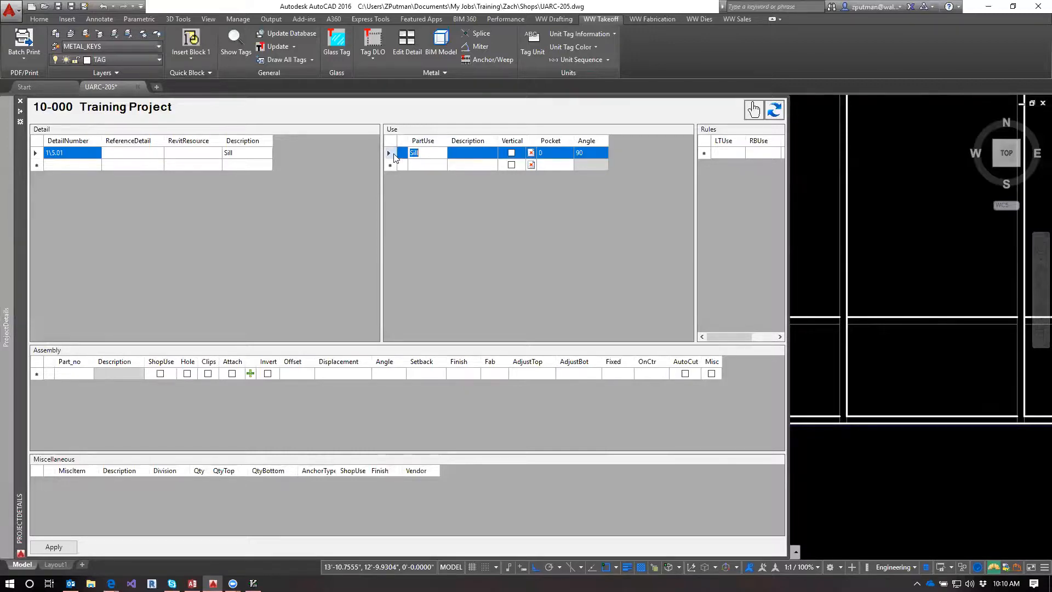
click(69, 373)
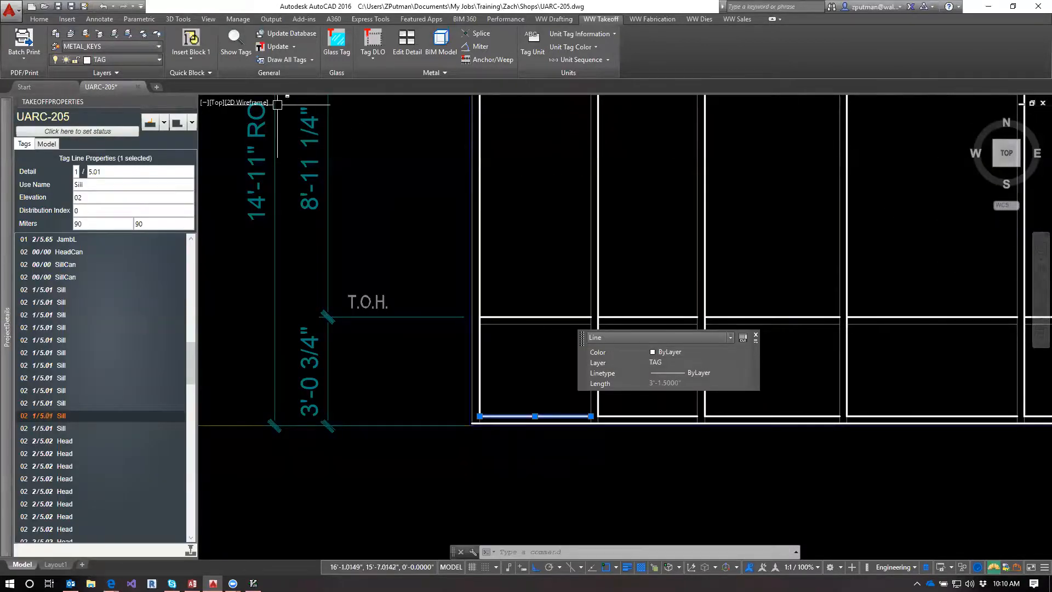
click(157, 88)
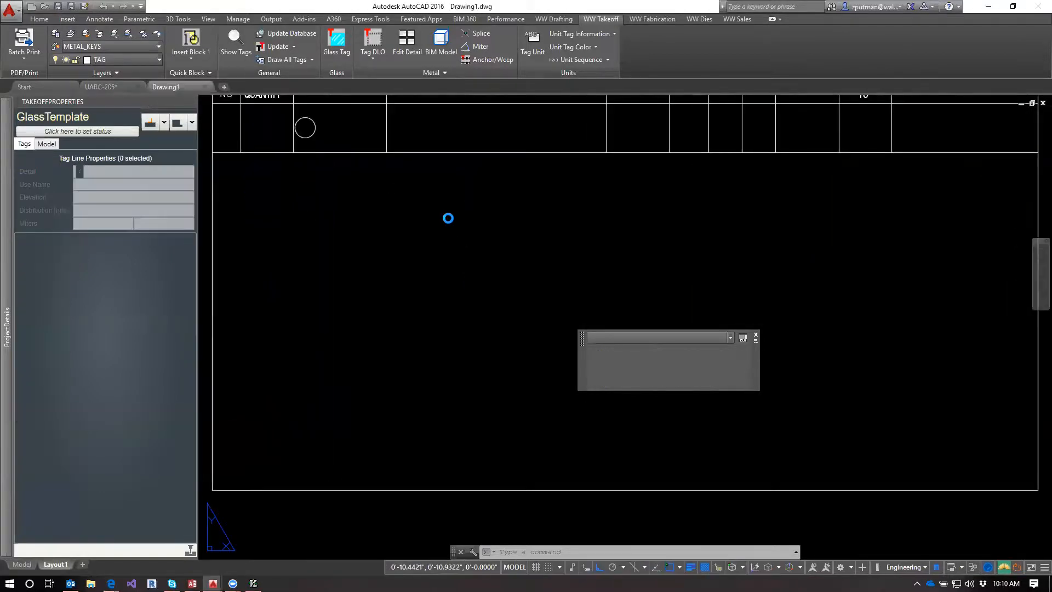
click(206, 87)
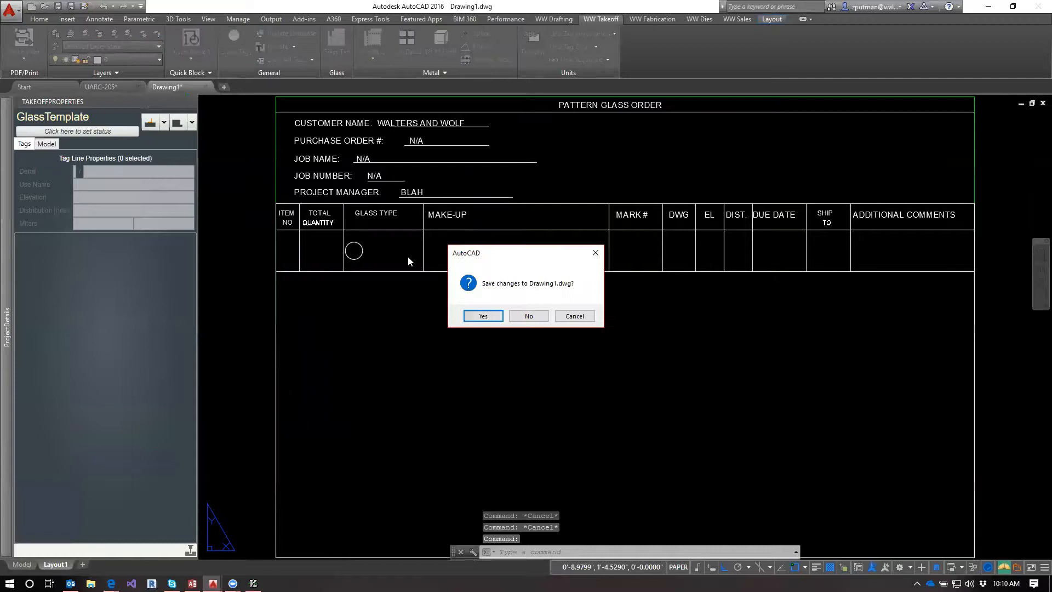
click(529, 316)
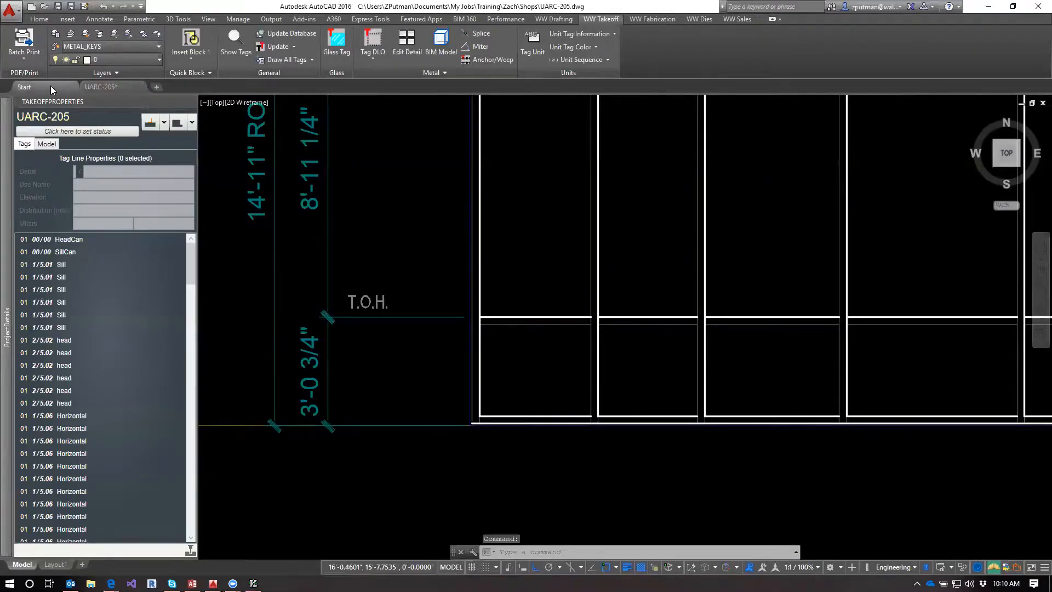
Step: Open drawing UARC-554 and switch from it to drawing UARC-501 with the QV command
click(51, 85)
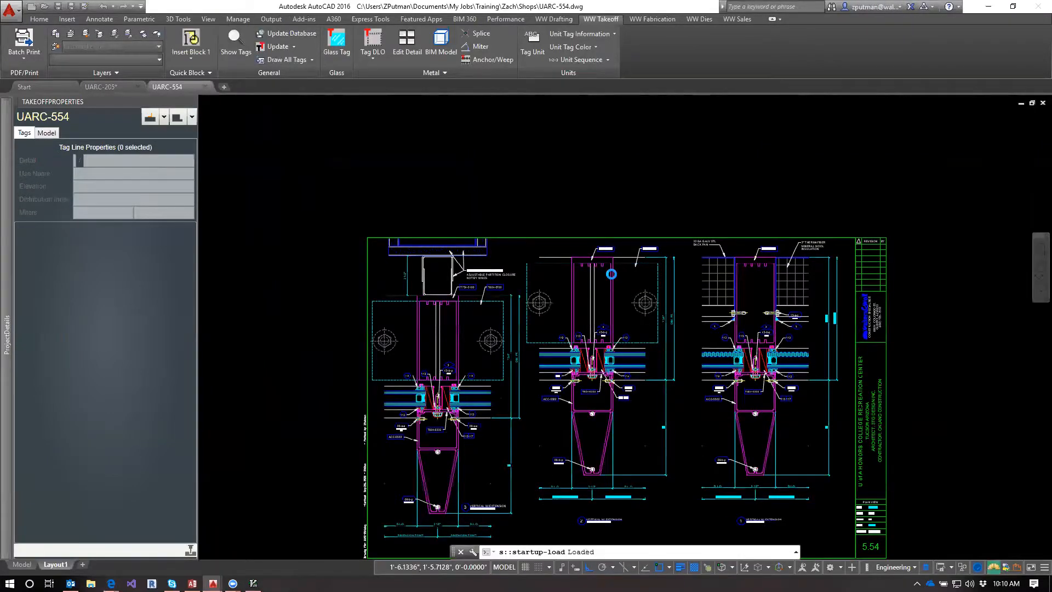
text(QV)
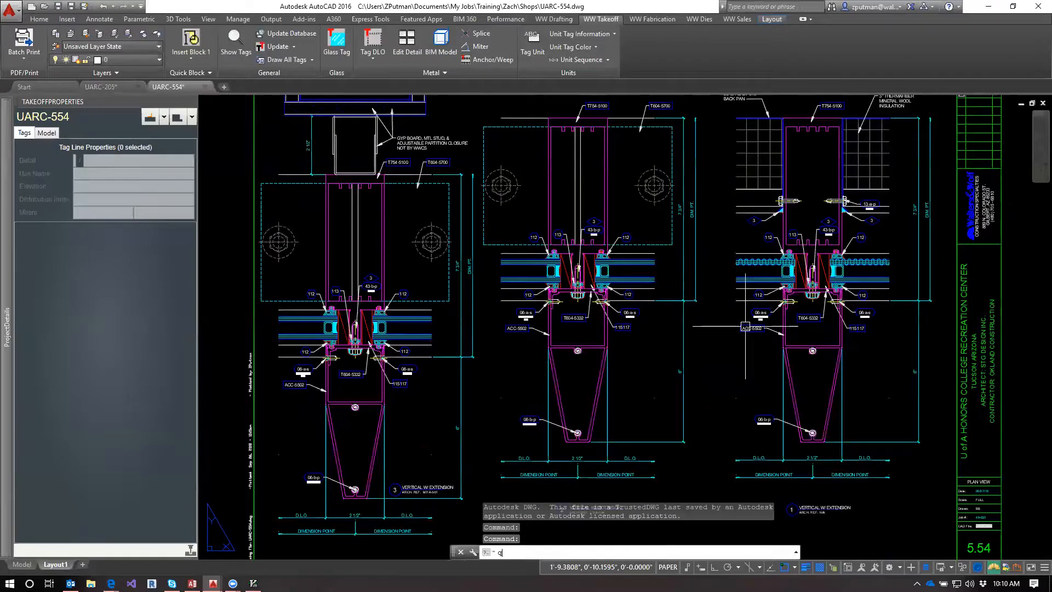
key(Return)
text(501)
key(Return)
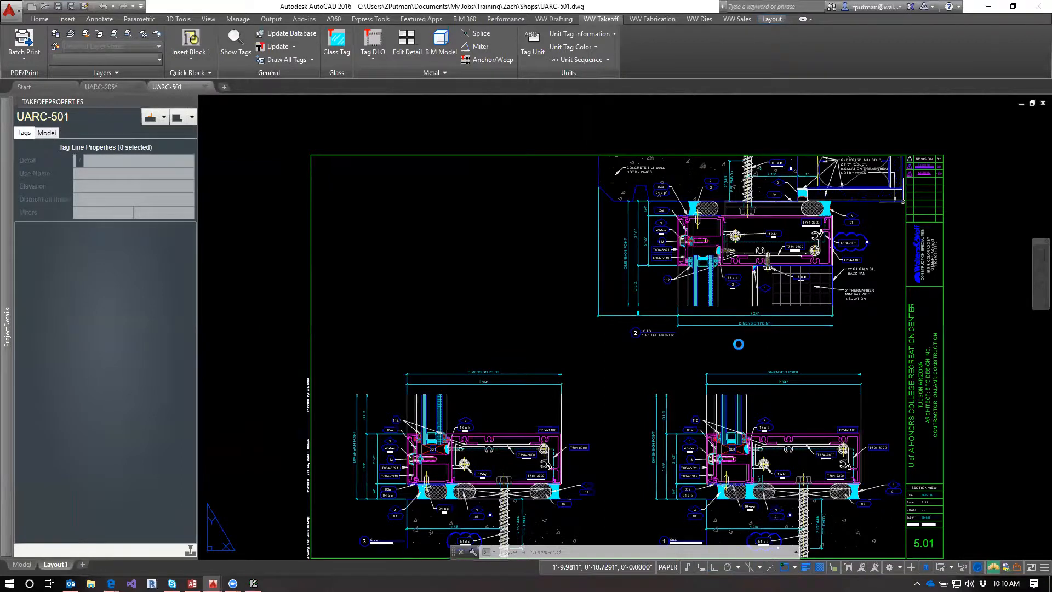
Step: Switch sheet 5.01 to model space with the TM command and examine sill detail 1 up close
mouse_move(832, 436)
middle_down()
mouse_move(789, 393)
mouse_move(675, 333)
middle_up()
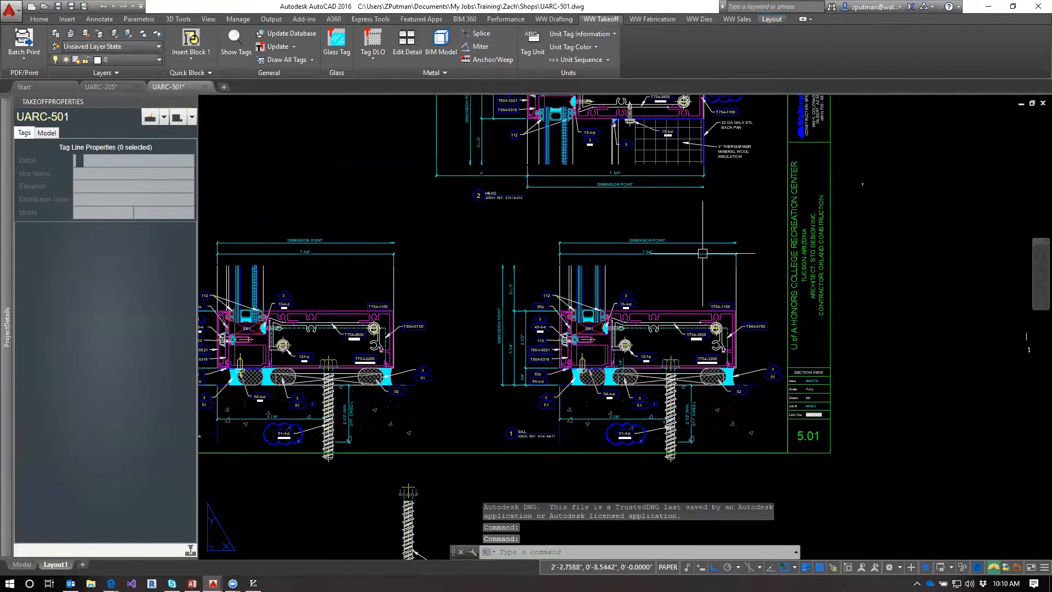
text(tm)
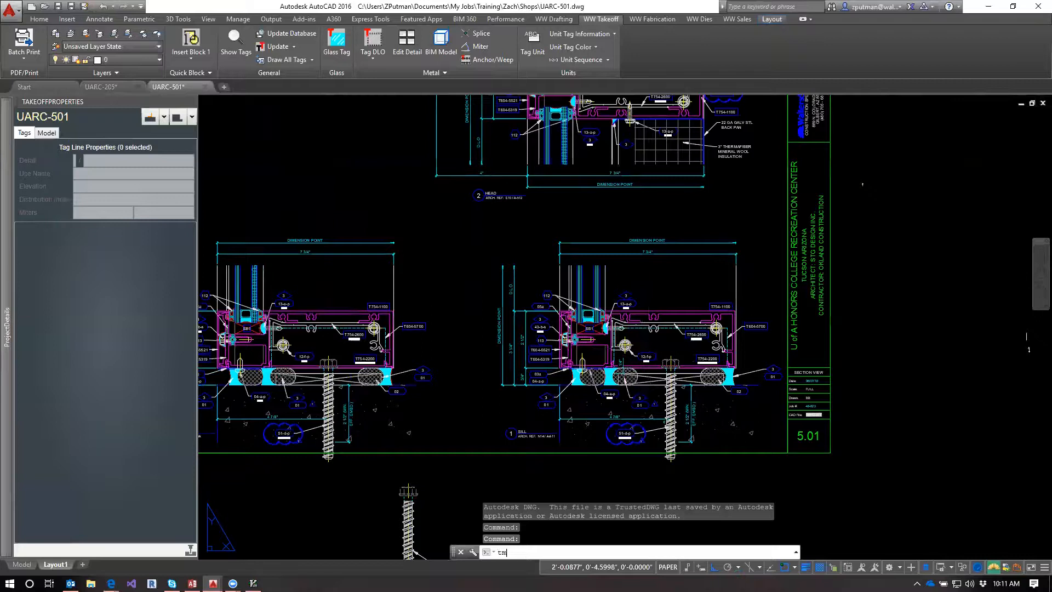
key(Return)
scroll(770, 328, up, 5)
scroll(740, 326, up, 4)
middle_drag(728, 281, 773, 390)
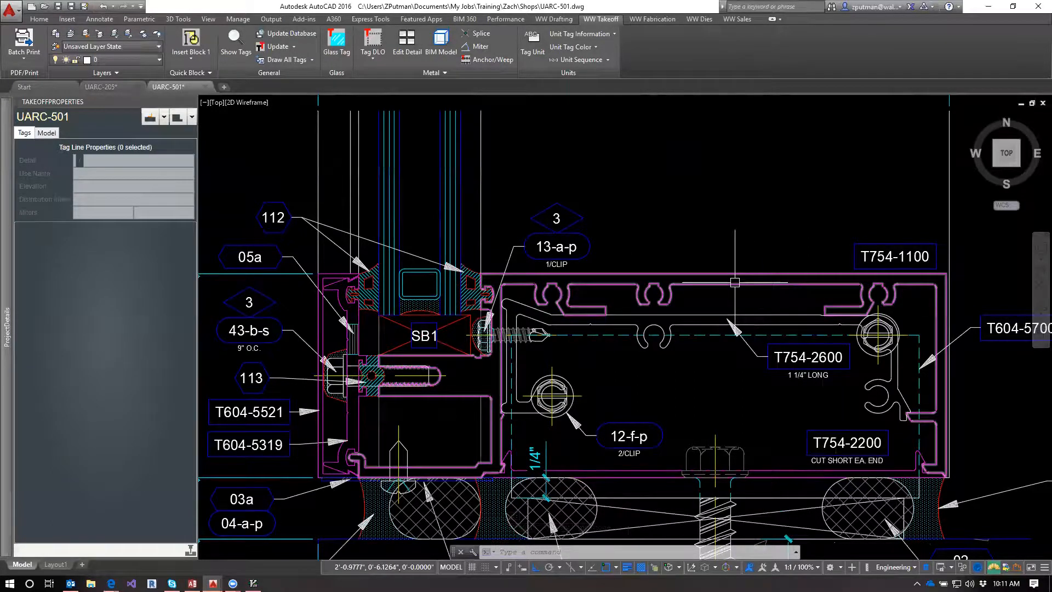
scroll(712, 307, down, 1)
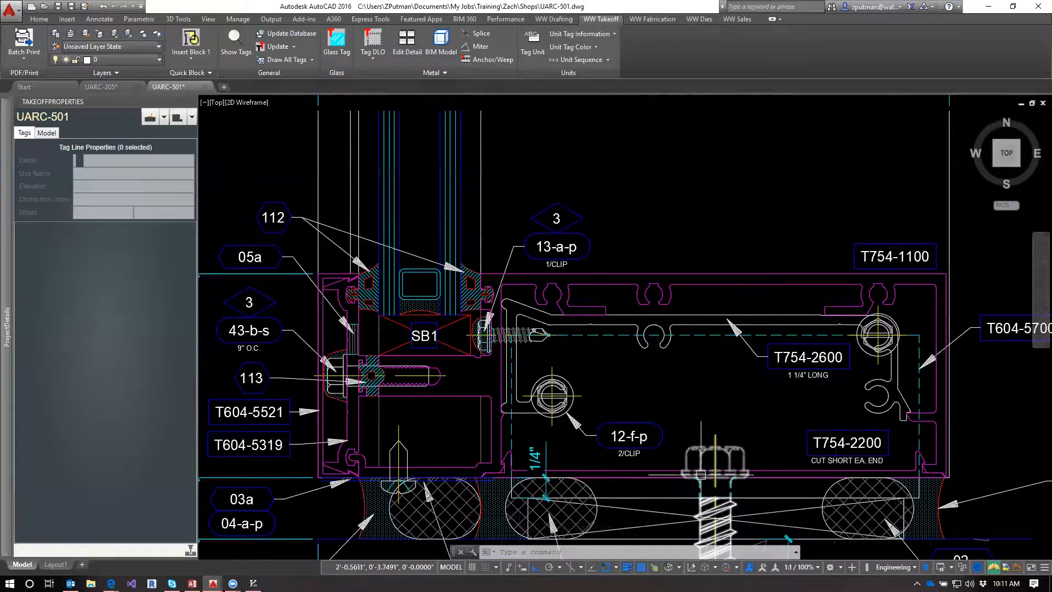
scroll(690, 385, down, 1)
middle_drag(691, 384, 737, 358)
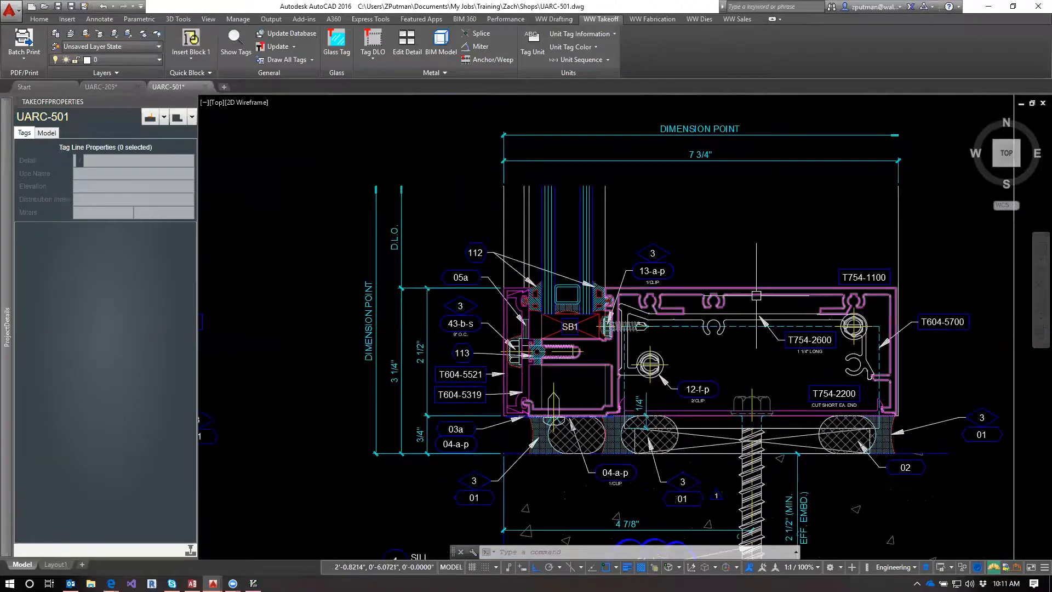
Step: Select the aluminum profile polylines in sill detail 1 to identify its extrusions, then clear the selection
click(752, 289)
click(530, 321)
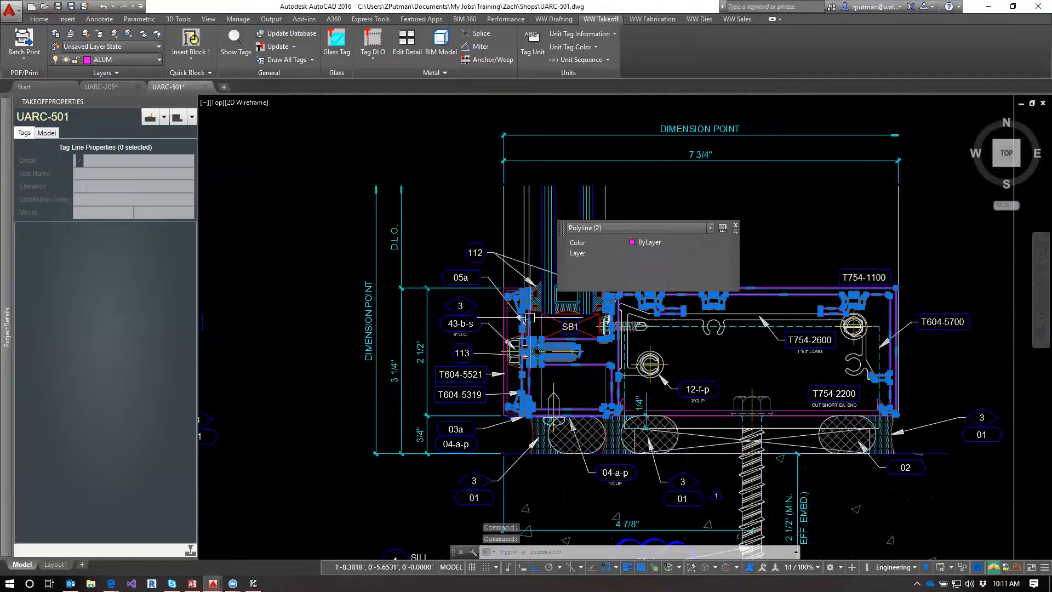
click(509, 325)
click(709, 378)
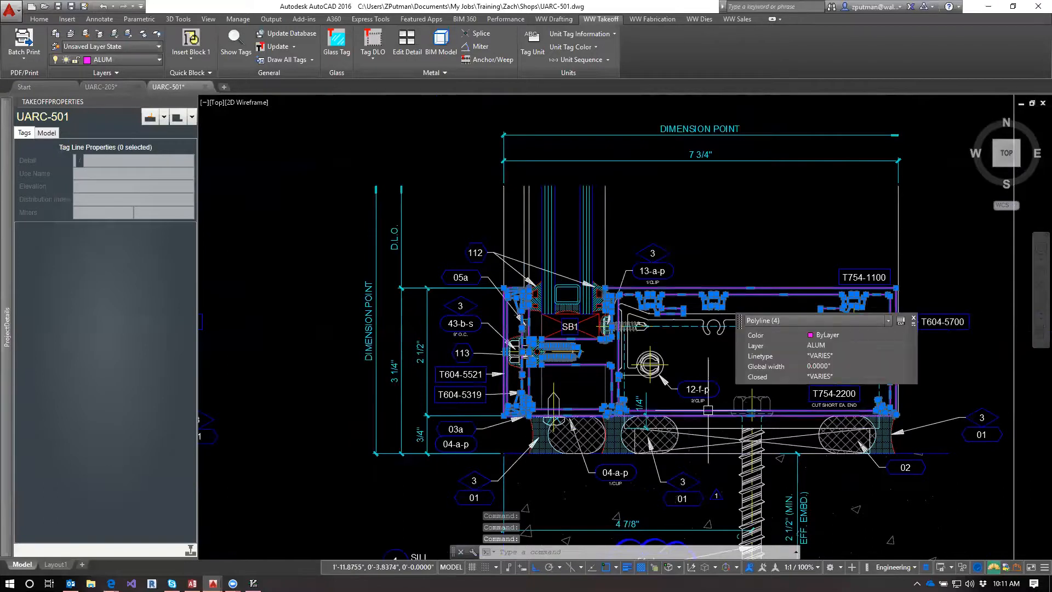
key(Escape)
key(Escape)
key(Escape)
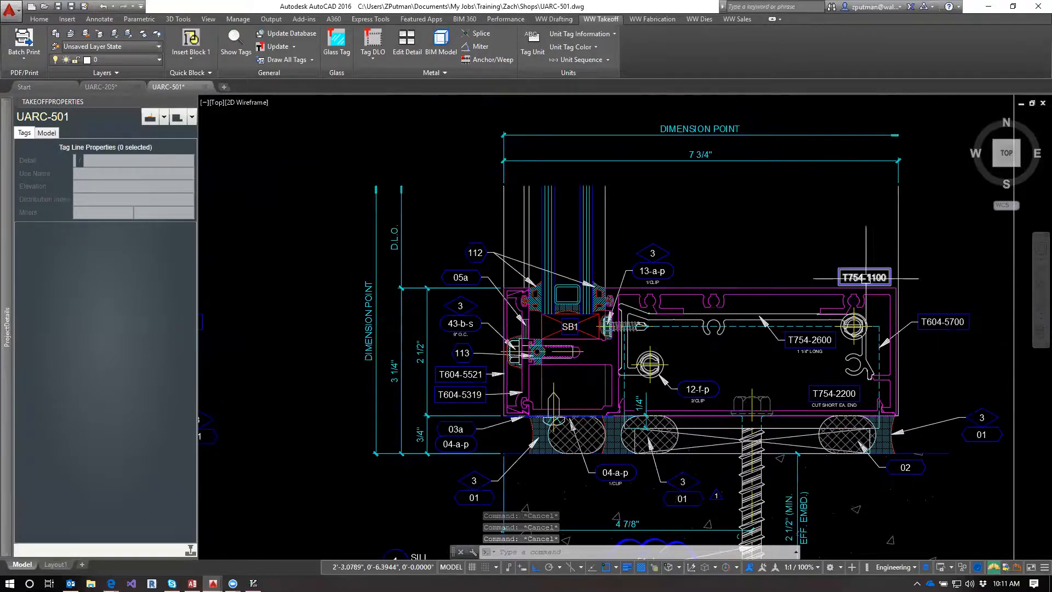
Step: Enter T754-1100 and T604-5319 as the first two assembly part numbers of the Sill use, checking the second part's profile in detail 1
mouse_move(3, 309)
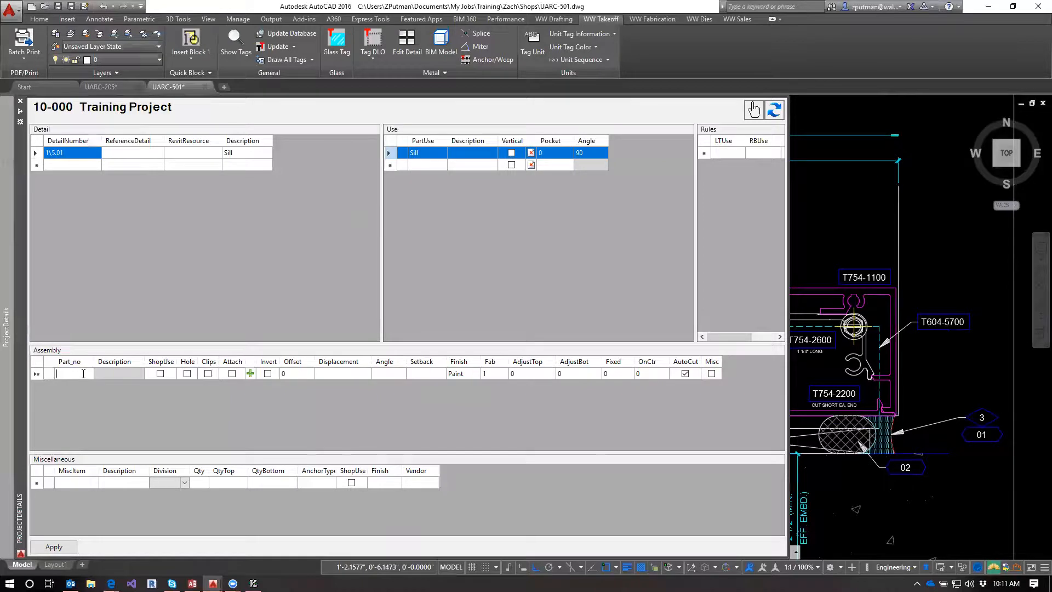
text(T)
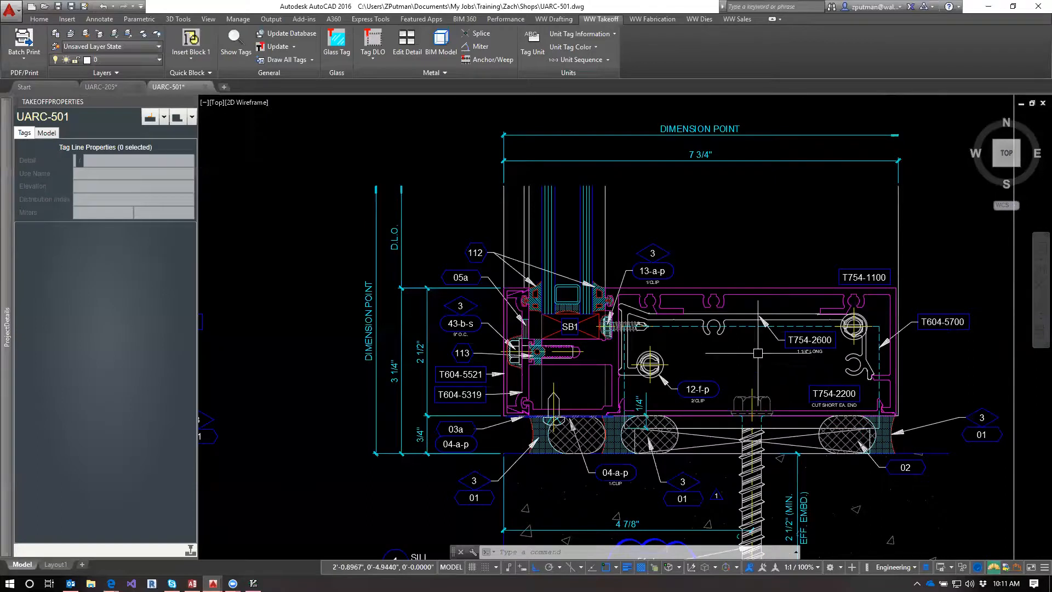
click(530, 381)
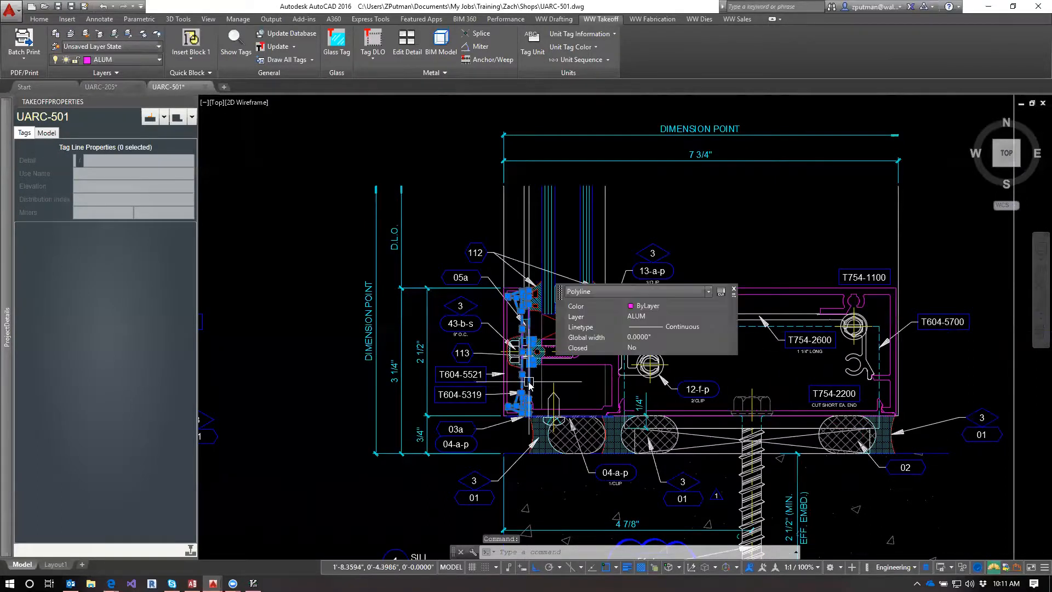
key(Escape)
key(Escape)
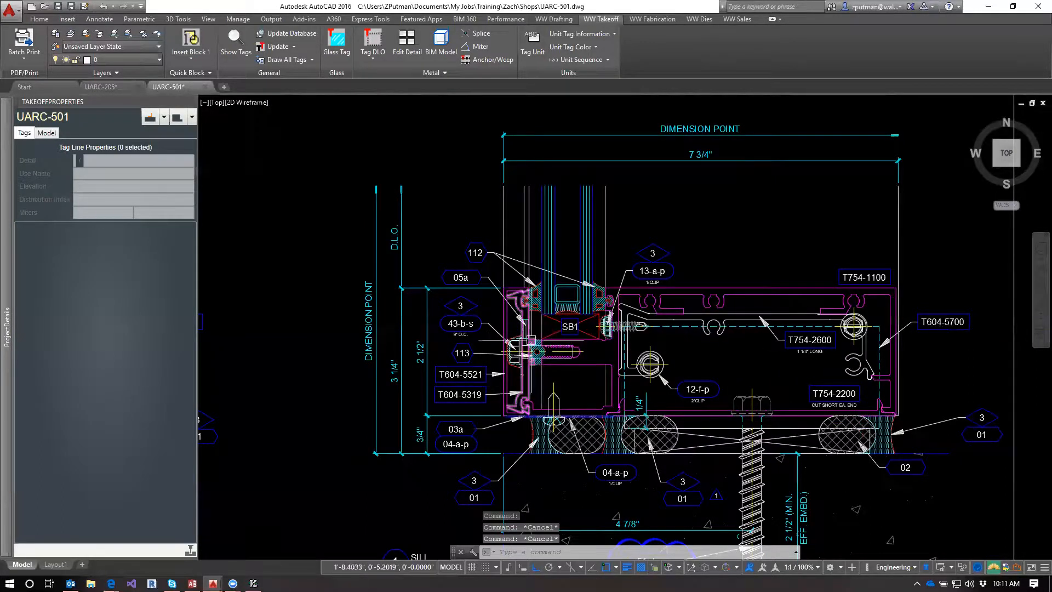
scroll(506, 309, up, 2)
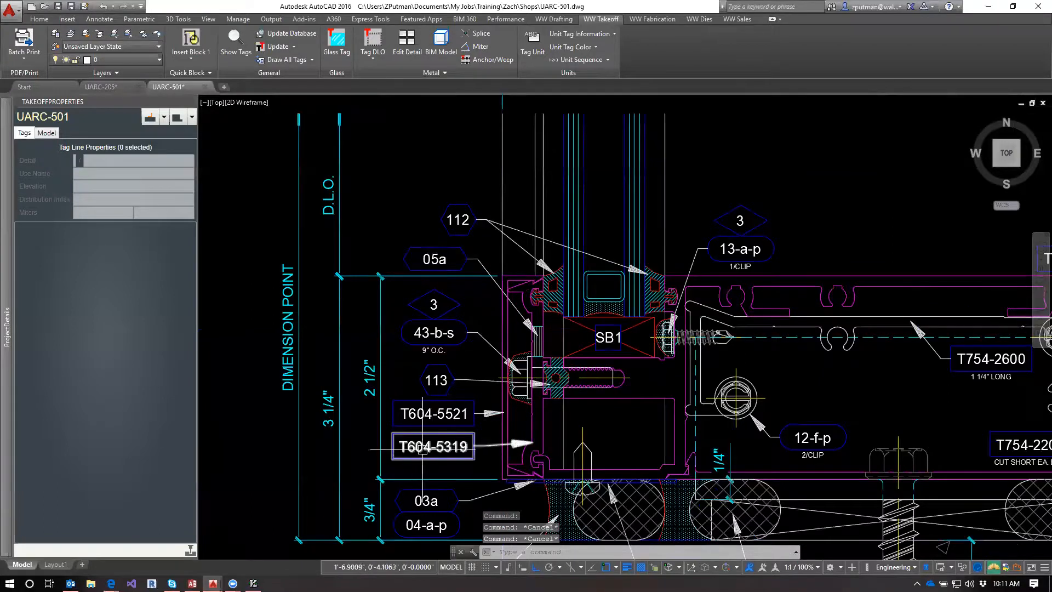
mouse_move(2, 368)
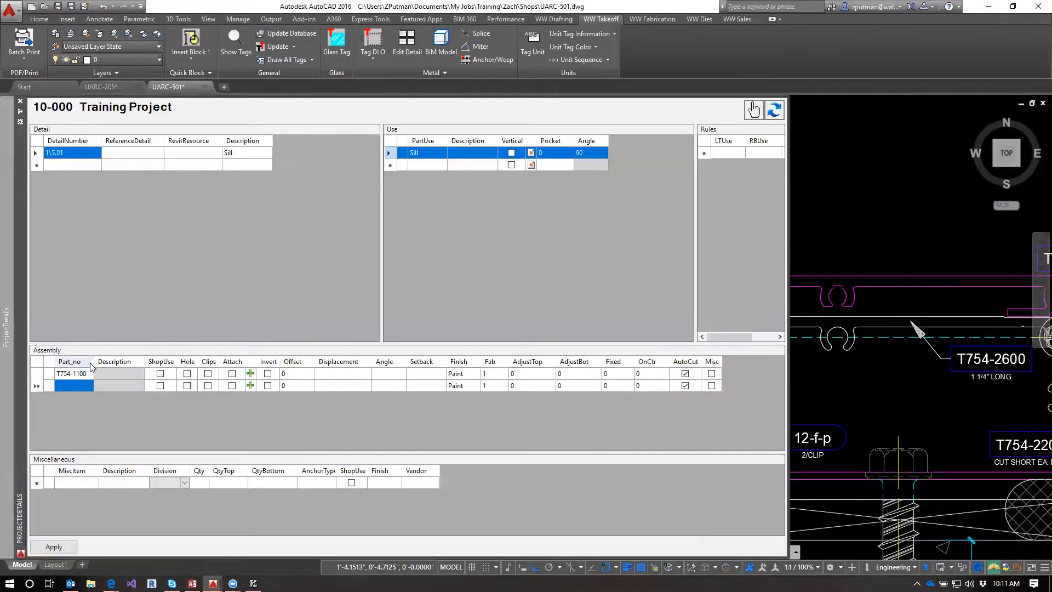
text(T604-5319)
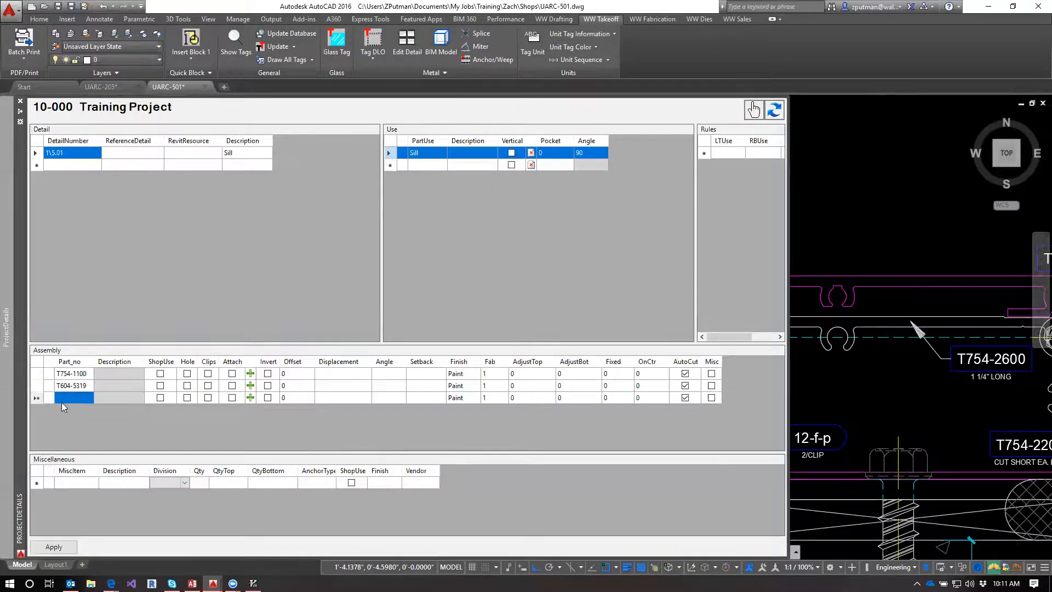
Step: Add T604-5521 and T754-2200 as the next two assembly part numbers of the Sill use, consulting the part tags in detail 1
text(604-5521)
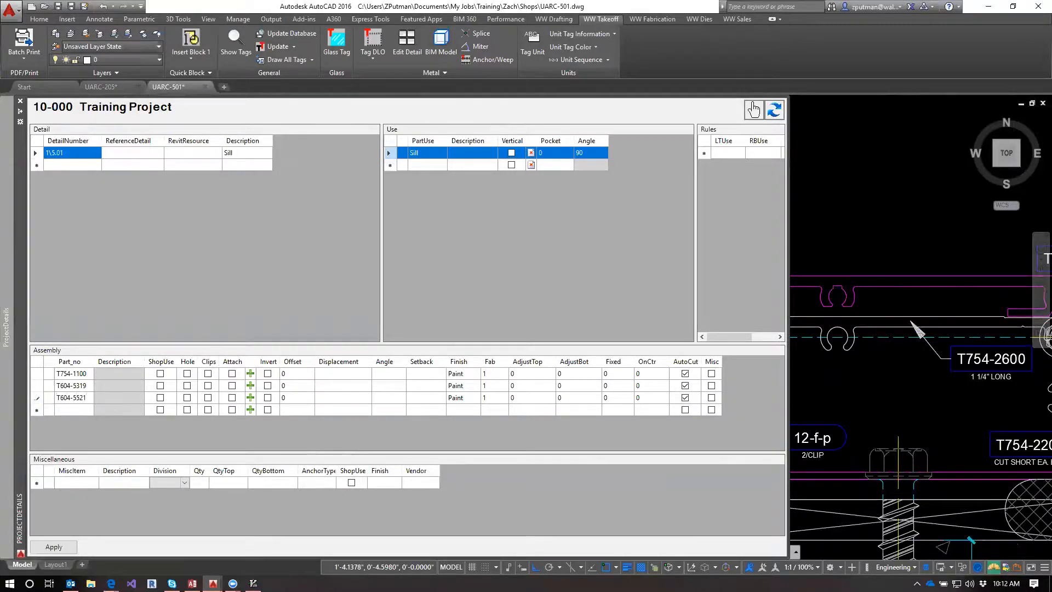
click(68, 408)
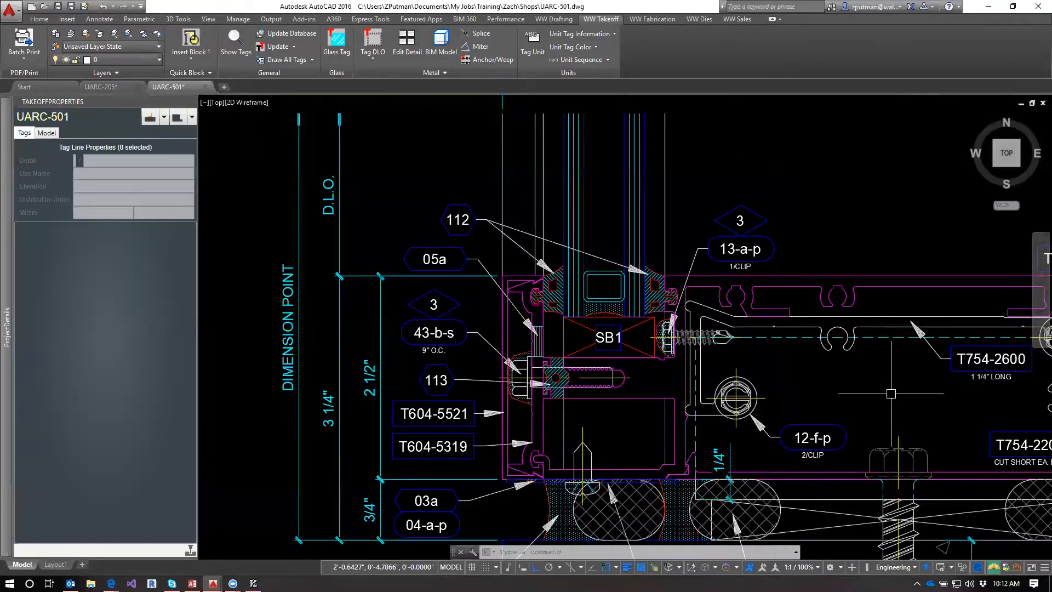
mouse_move(891, 393)
middle_down()
mouse_move(776, 337)
mouse_move(647, 340)
middle_up()
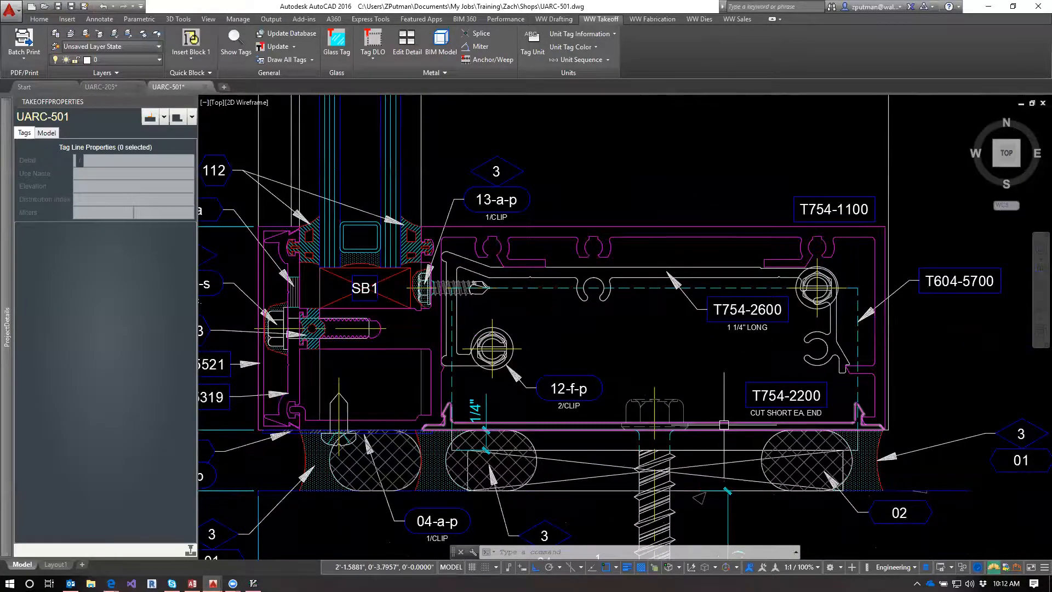
mouse_move(2, 332)
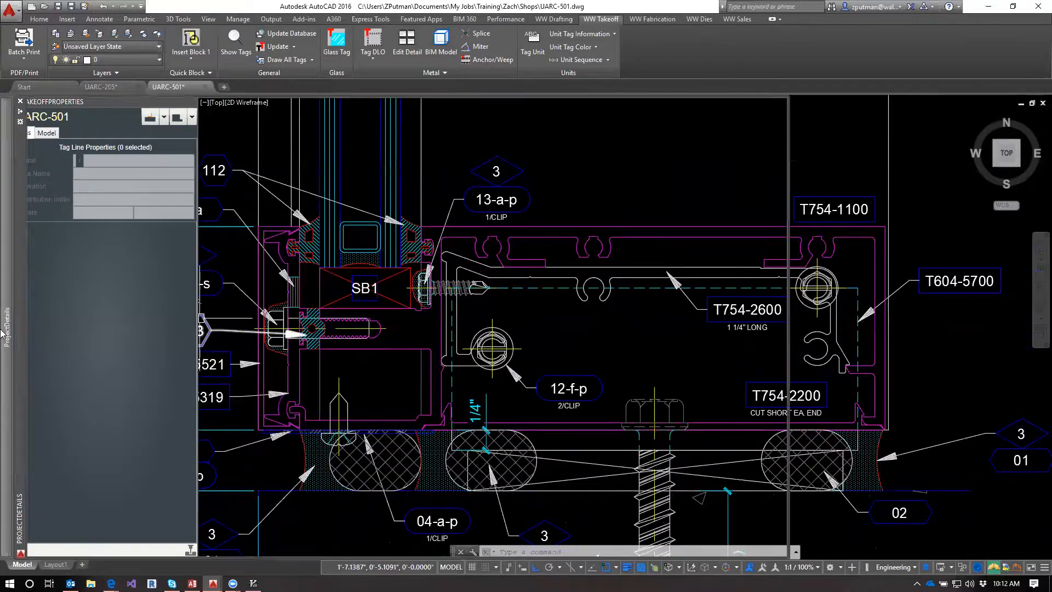
click(75, 410)
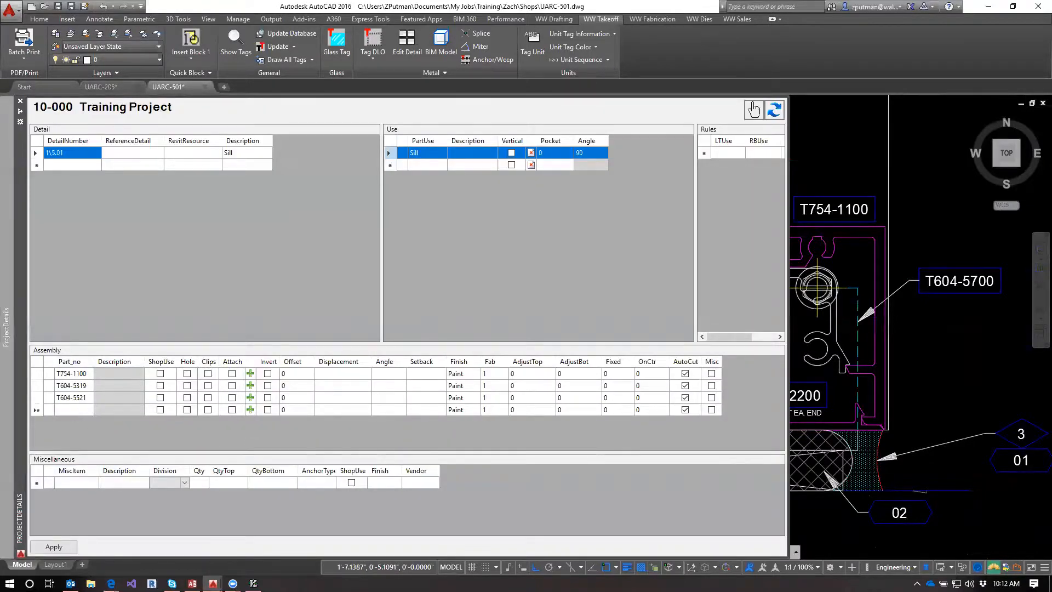
text(T754-2200)
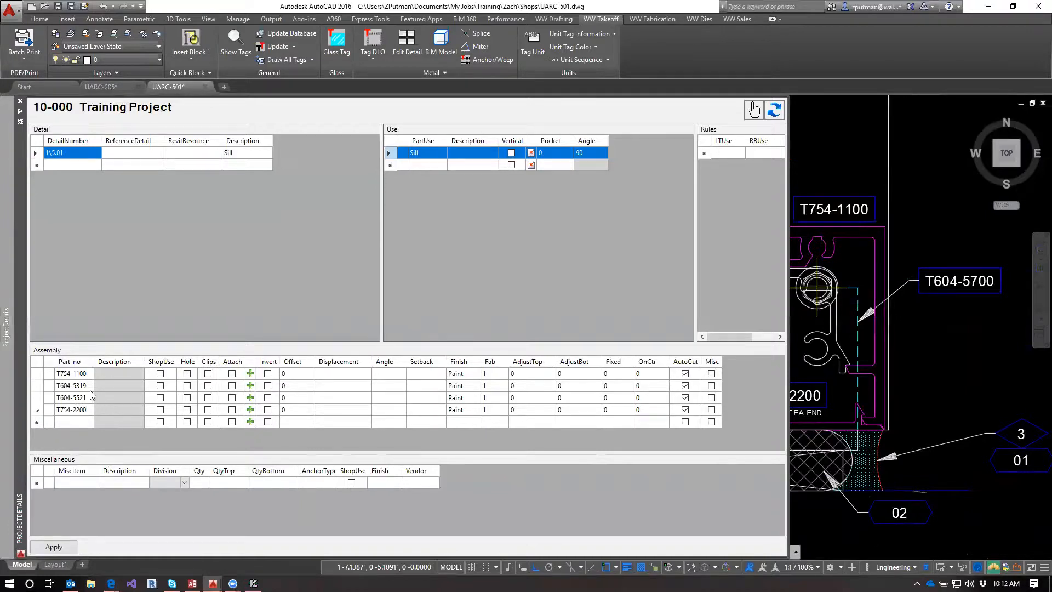
Step: Select the T754-2600 clip profile in sill detail 1, check the sill on drawing UARC-205, and return to UARC-501
click(73, 400)
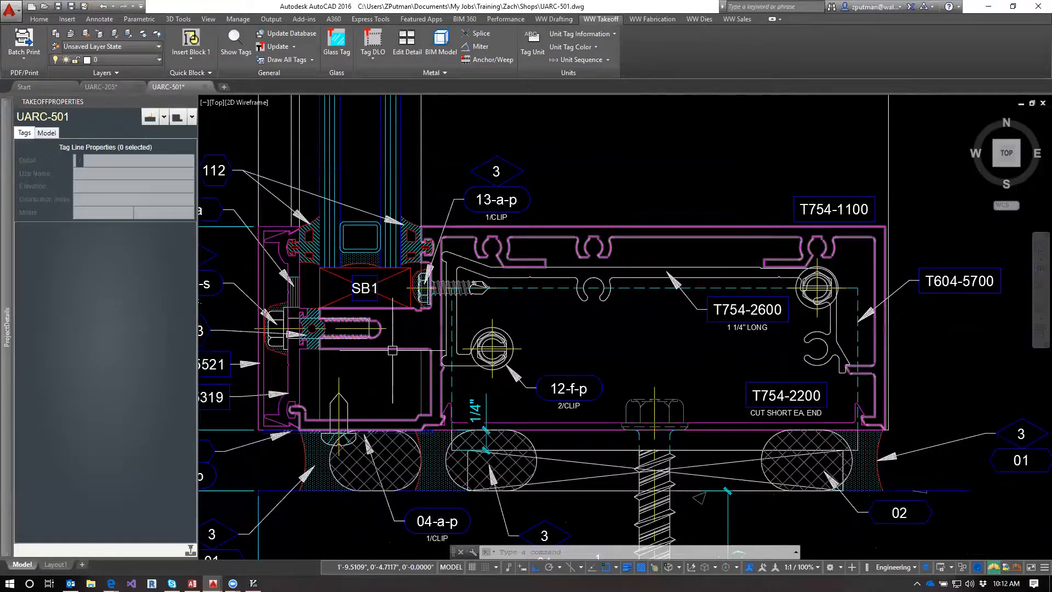
click(555, 276)
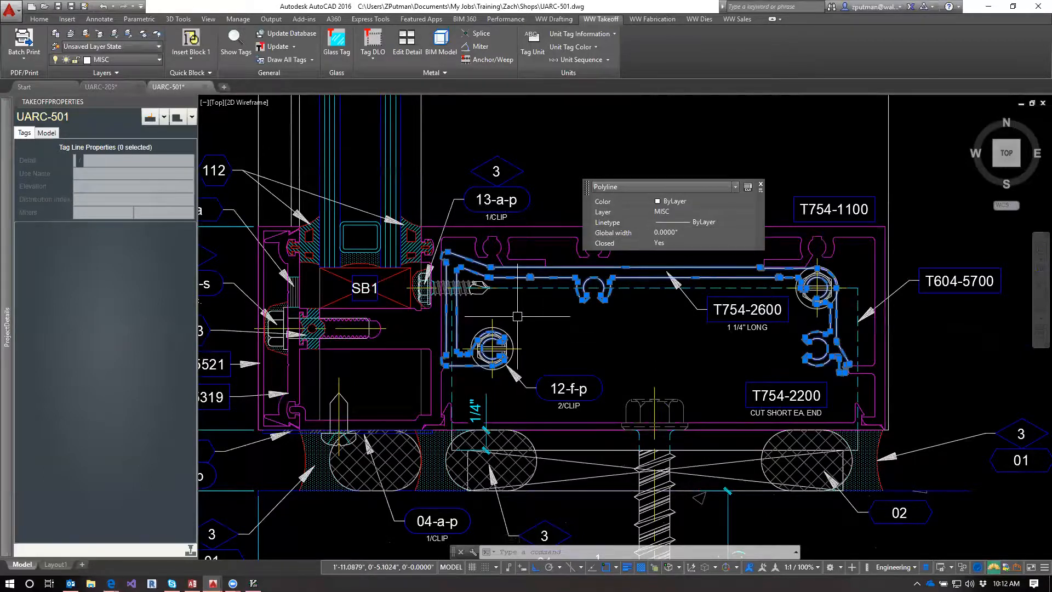
click(116, 87)
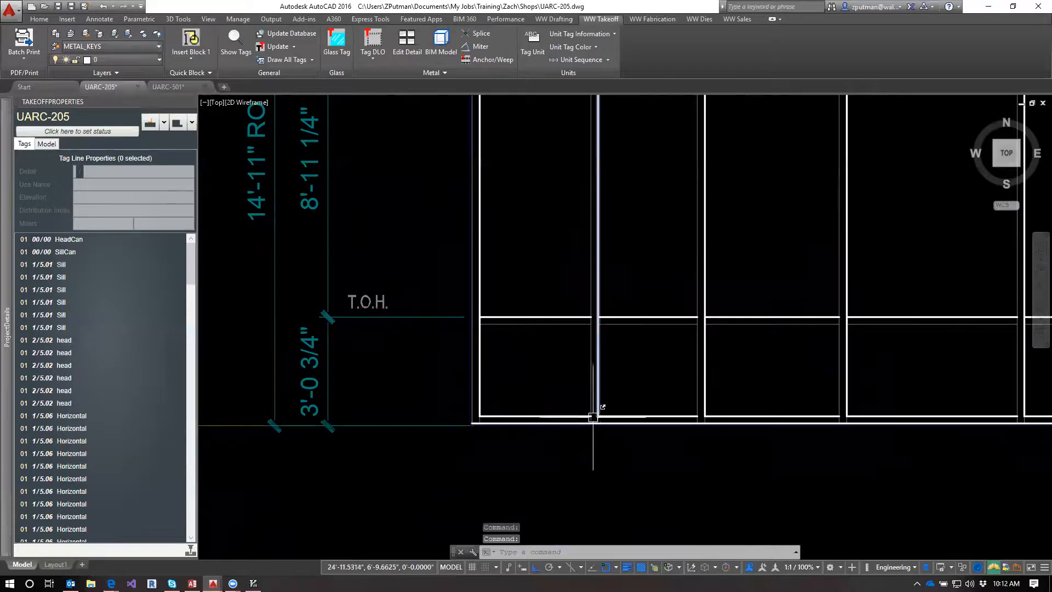
click(169, 88)
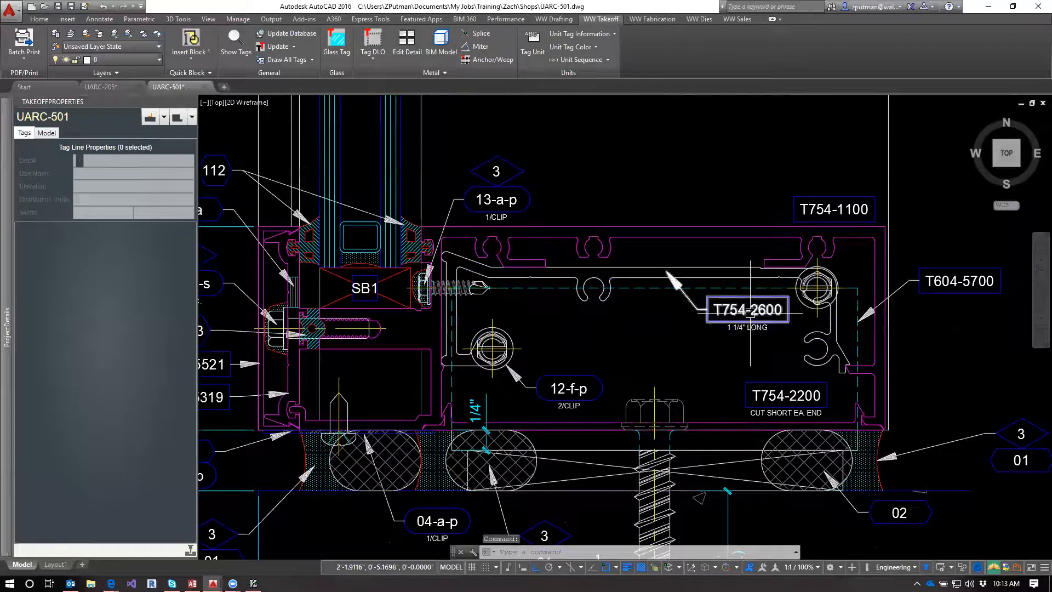
Step: Add part number T754-2600 in two separate assembly rows of the Sill use
mouse_move(4, 380)
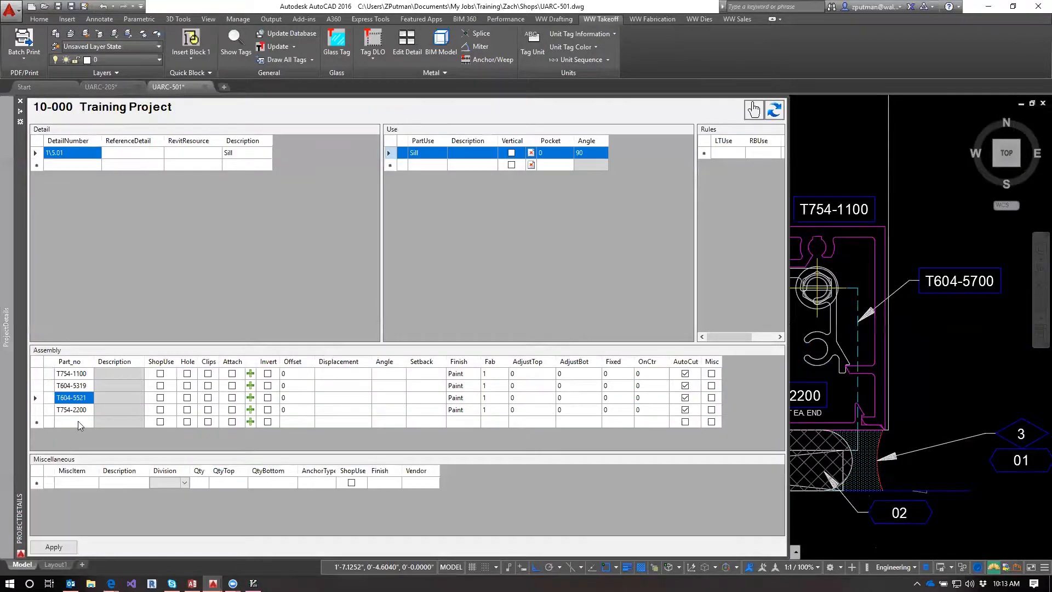
text(T754-2600)
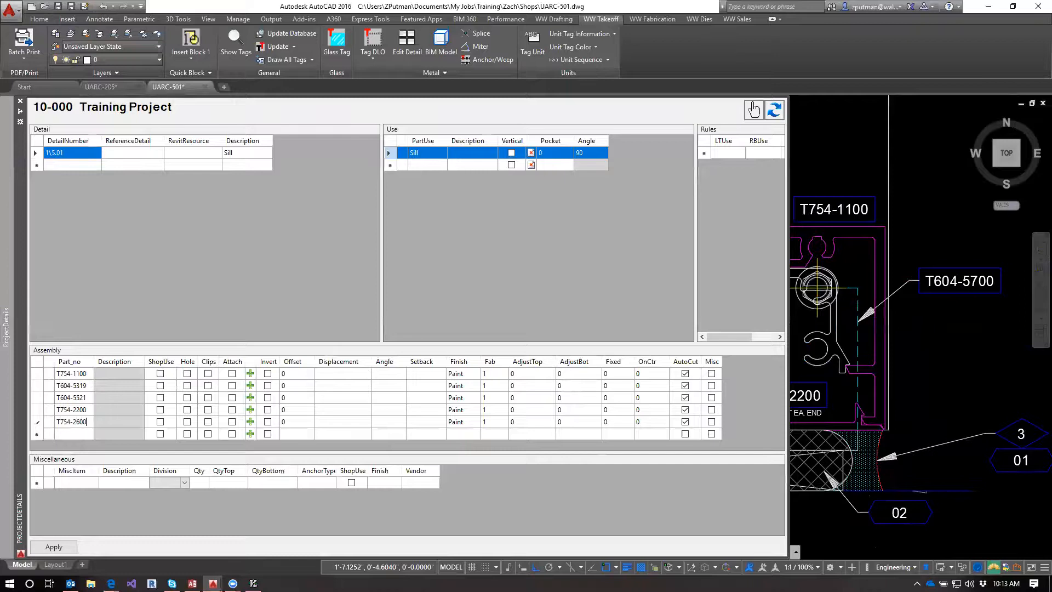
text(T754-2600)
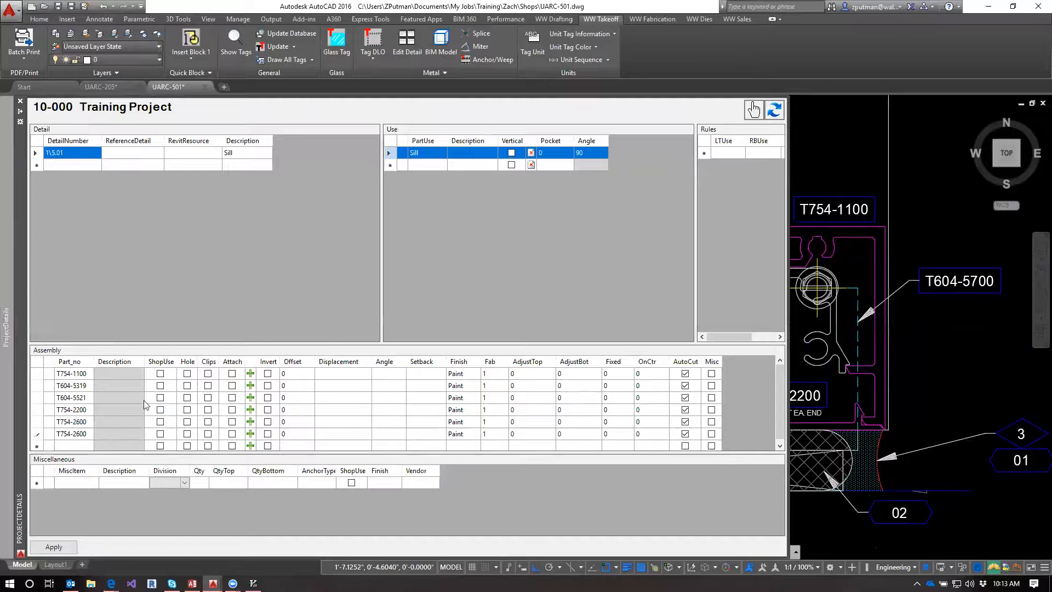
click(87, 423)
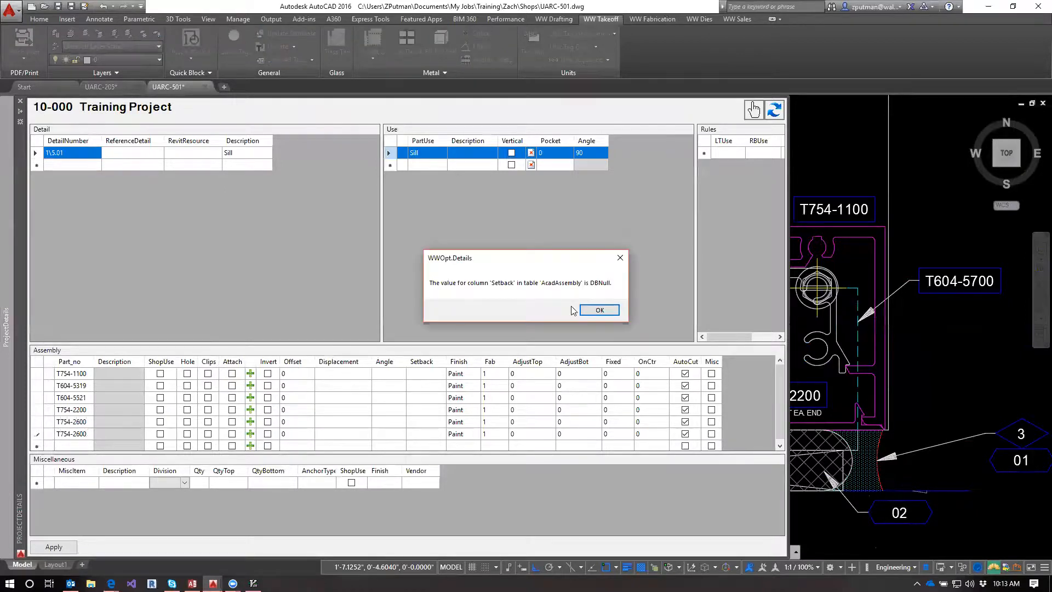
click(602, 310)
click(77, 434)
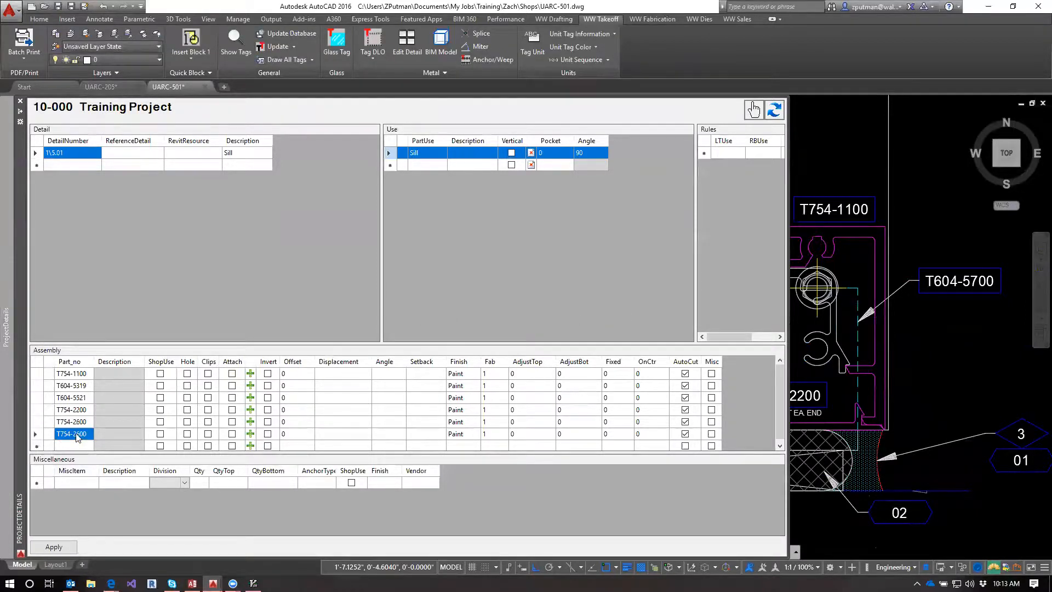
Step: Check the entered part rows and enlarge the Assembly section so that all of them fit without scrolling
scroll(77, 407, down, 1)
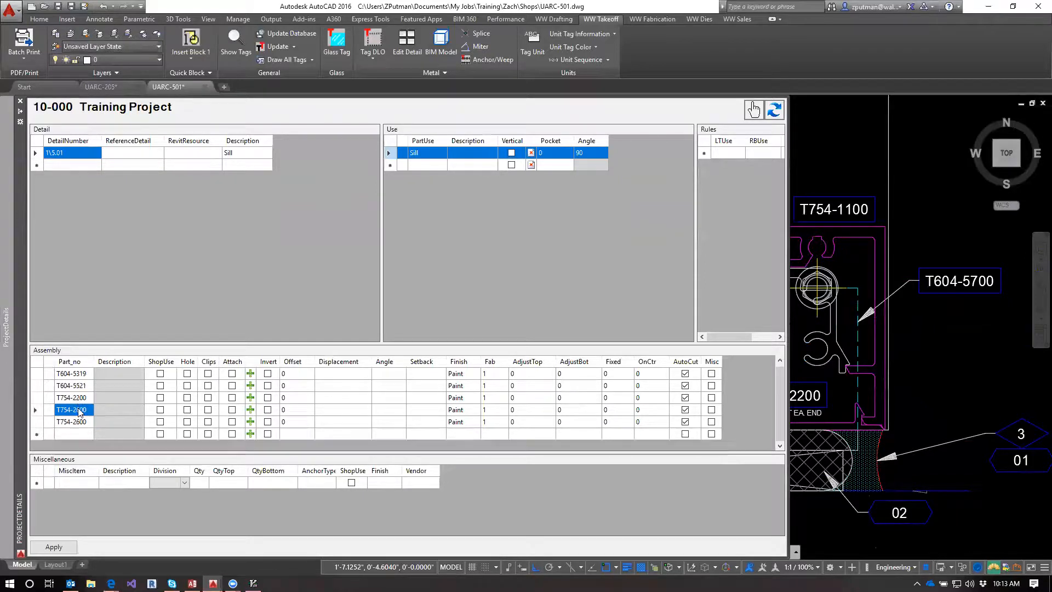
click(78, 421)
click(78, 386)
click(78, 374)
scroll(78, 383, up, 1)
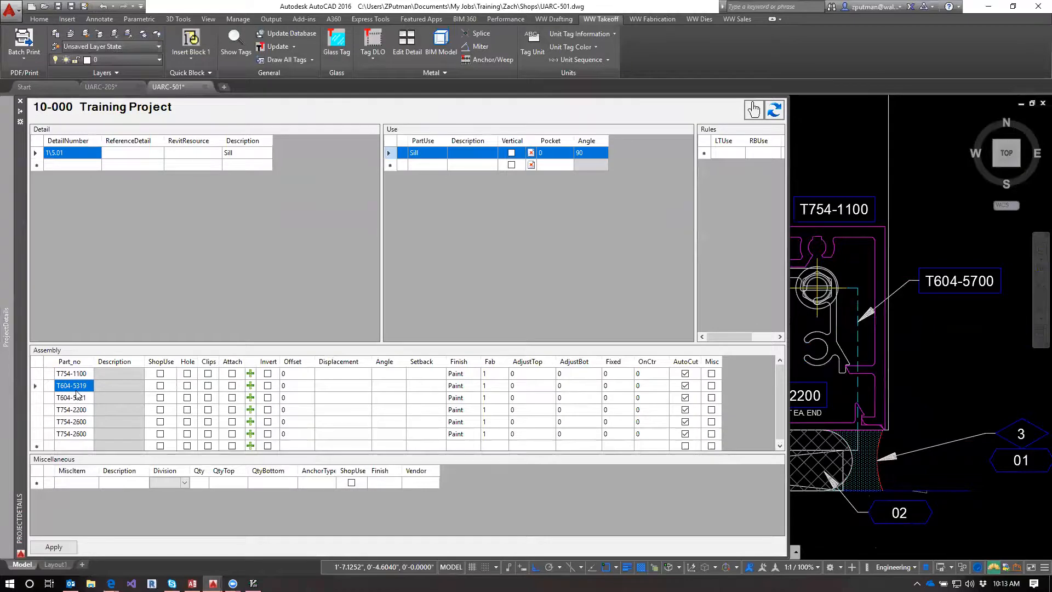
drag(199, 343, 215, 281)
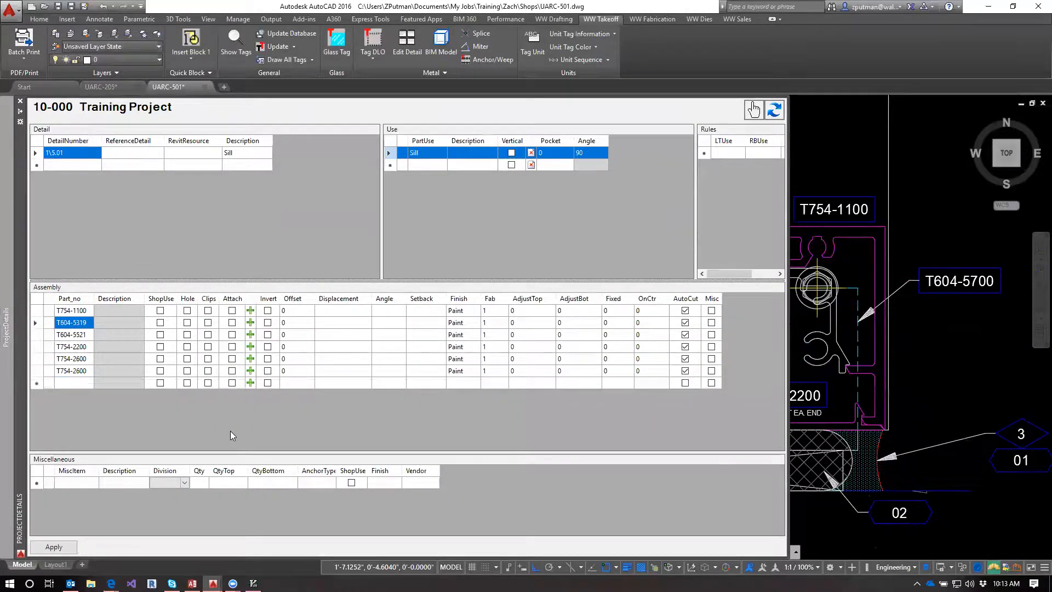
Step: Go over the assembly part numbers from T754-1100 to the second T754-2600 and apply the project data changes
click(85, 374)
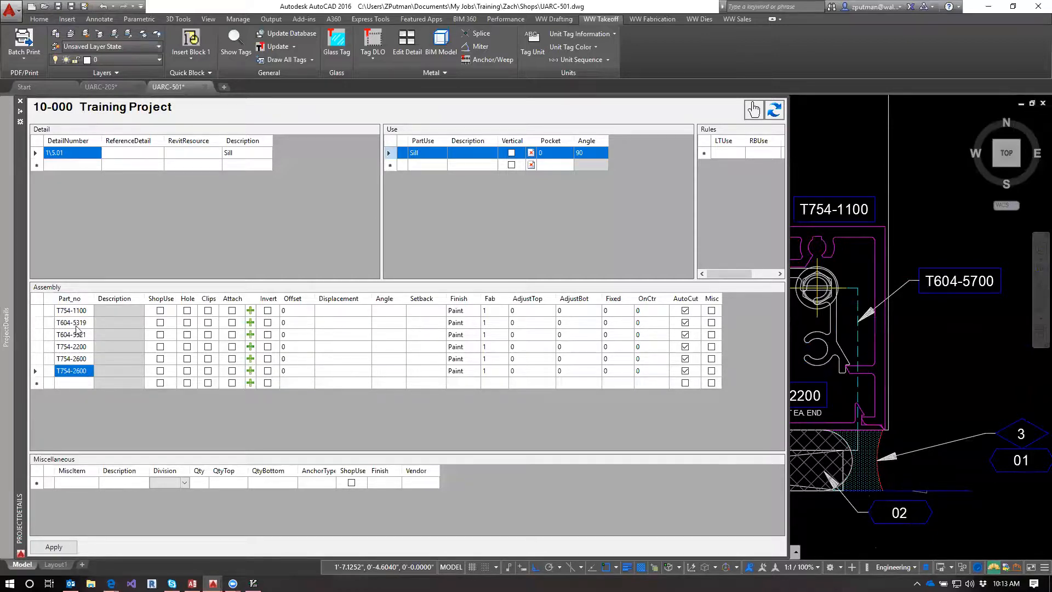
click(75, 309)
click(81, 328)
click(76, 371)
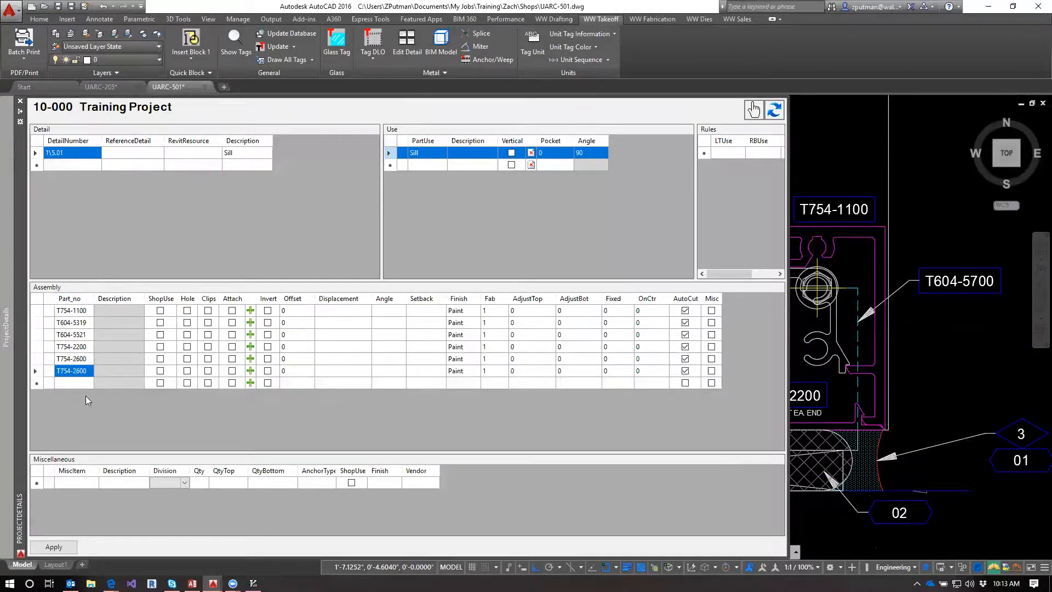
click(53, 547)
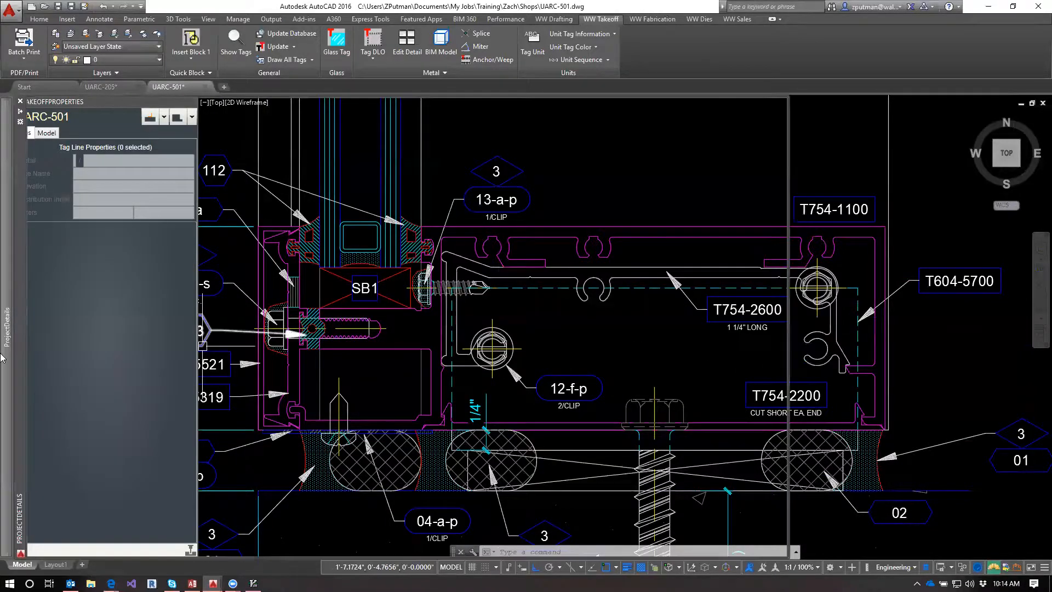
Step: Examine the whole of sill detail 1 in the drawing and select the Sill use row in the project data
mouse_move(7, 356)
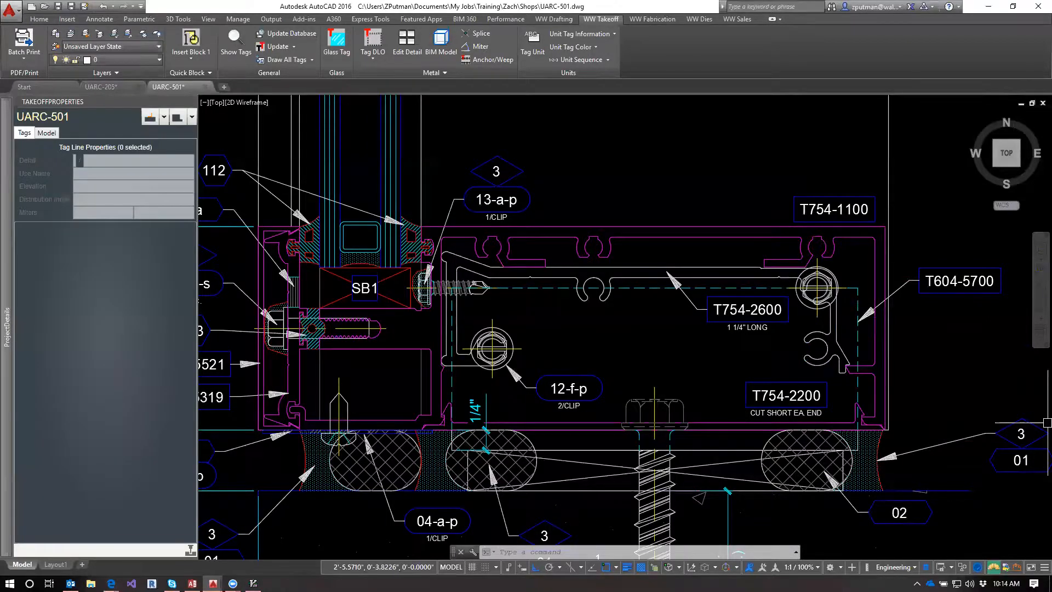
scroll(596, 324, down, 2)
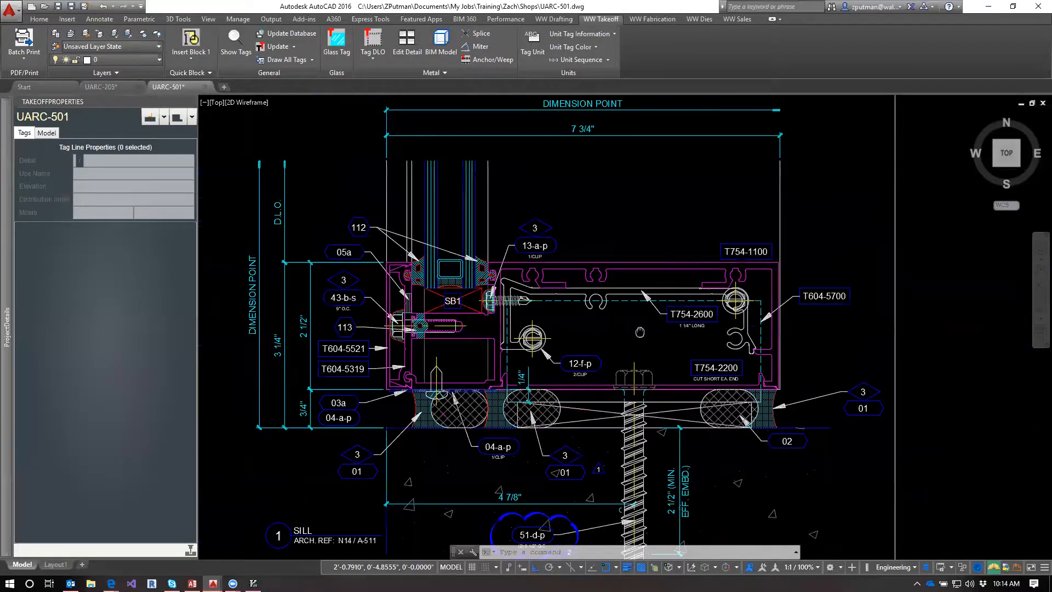
middle_drag(640, 332, 764, 321)
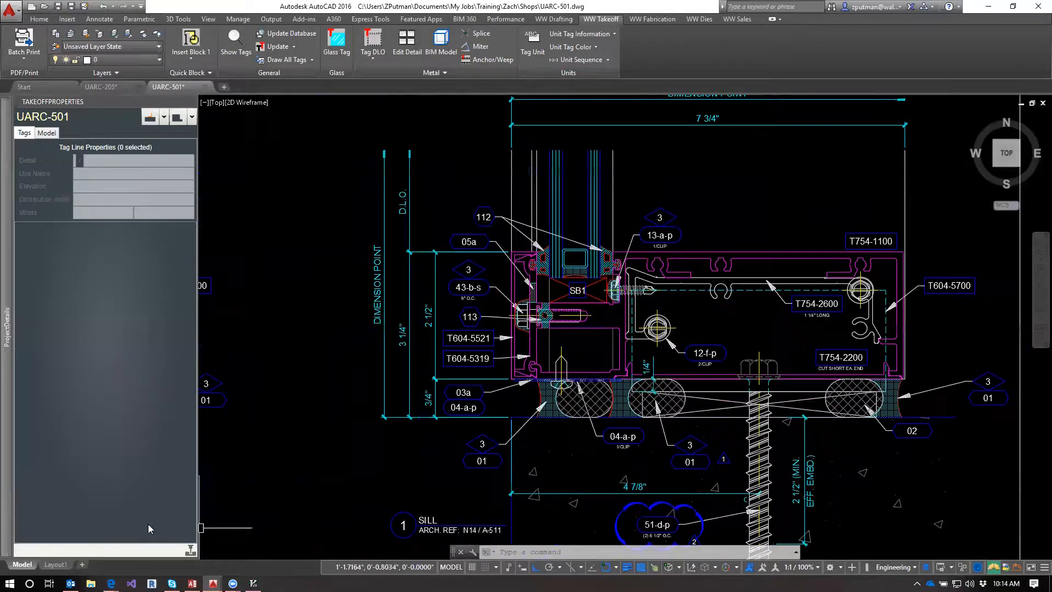
mouse_move(4, 438)
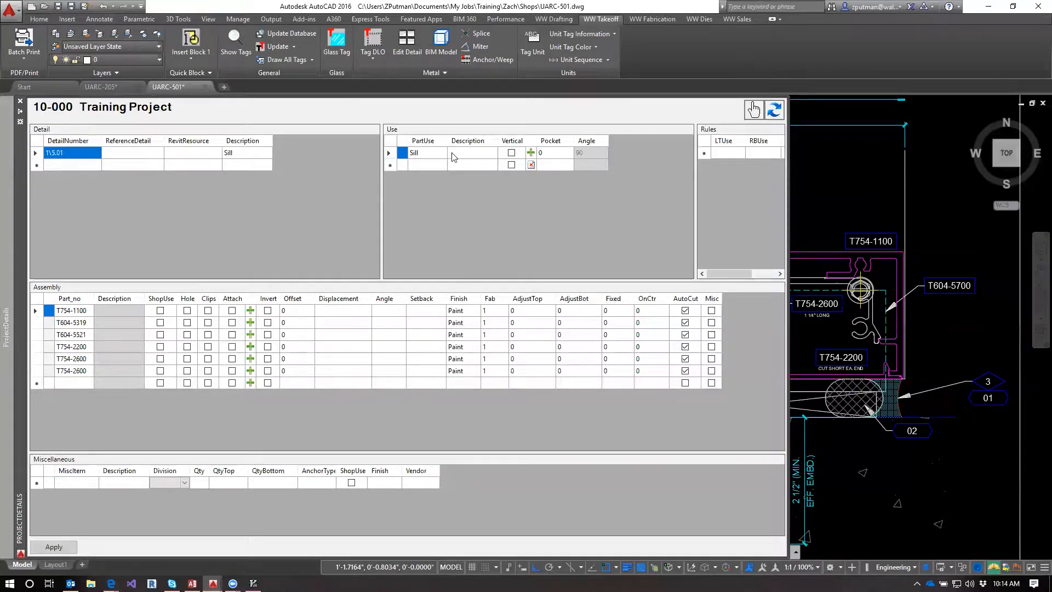
click(390, 153)
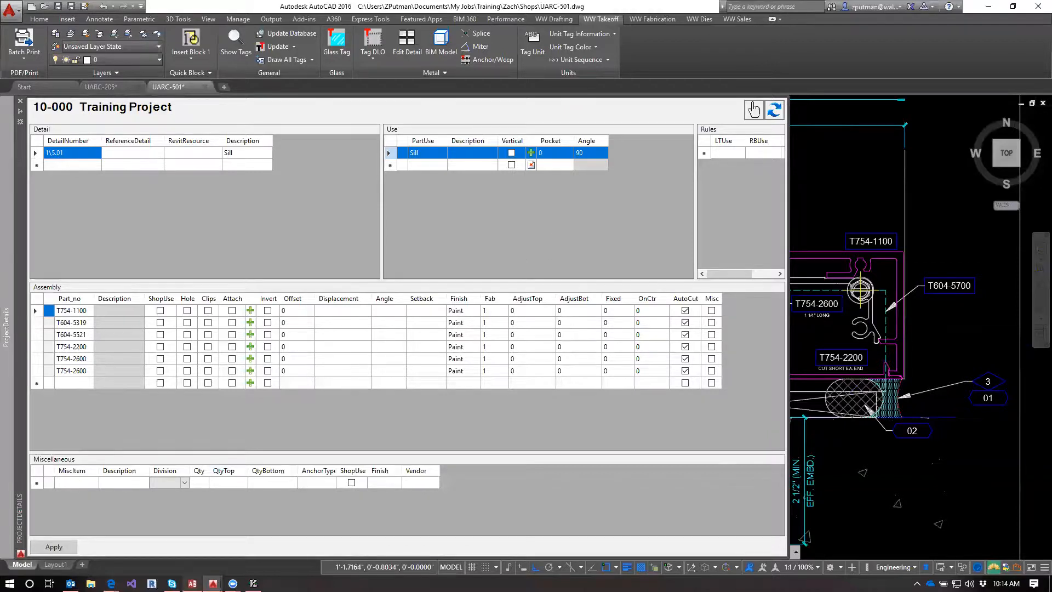
Step: Switch to the Lessons page in Microsoft Edge and read the Layout, New Parts and Homework sections
mouse_move(115, 582)
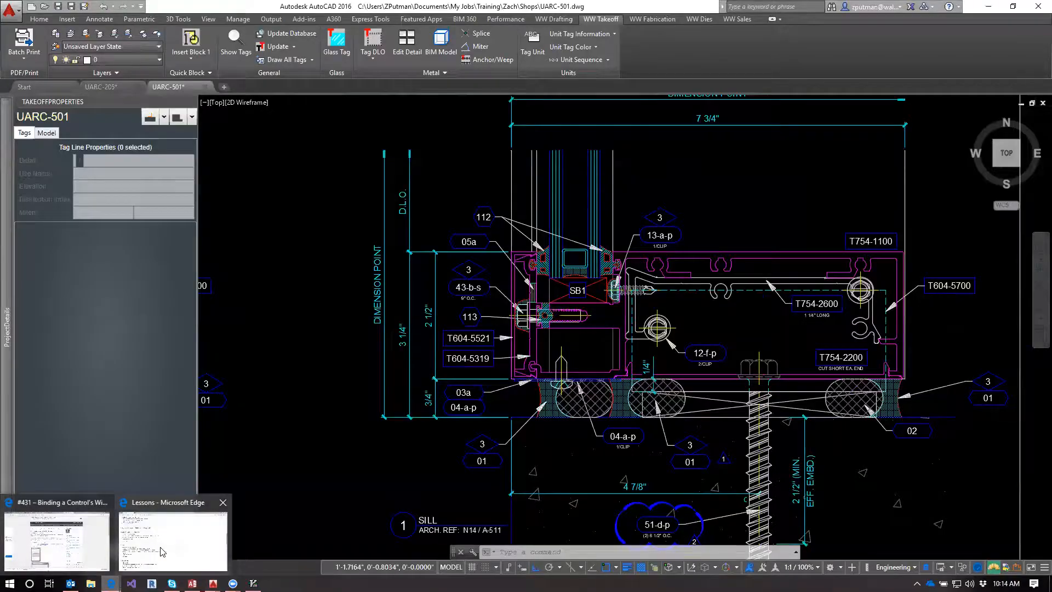
click(149, 549)
scroll(219, 310, down, 3)
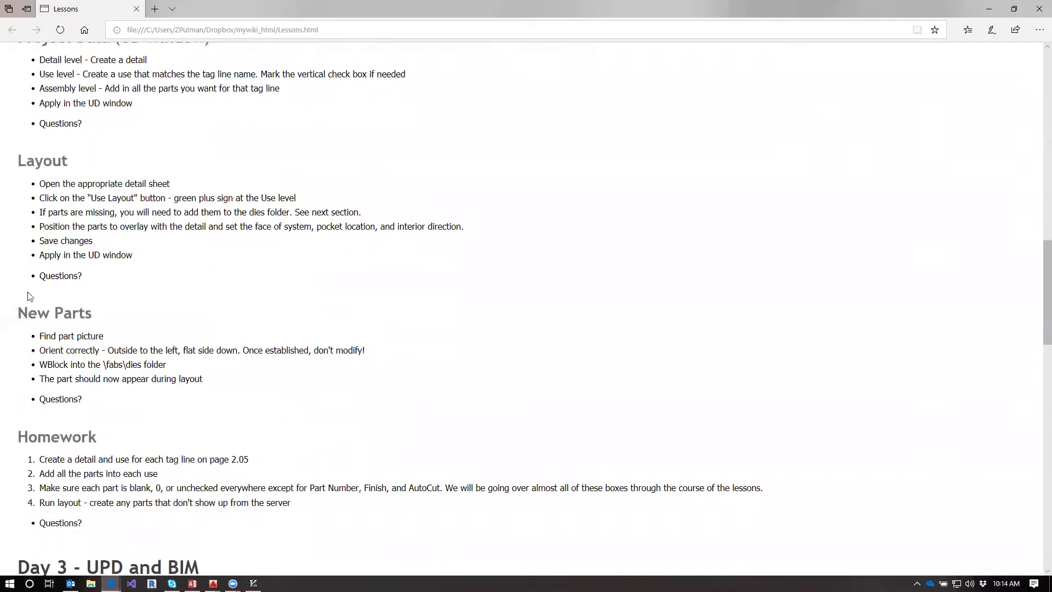
Step: Review the Layout and New Parts sections of the Day 2 lesson notes
drag(18, 161, 126, 273)
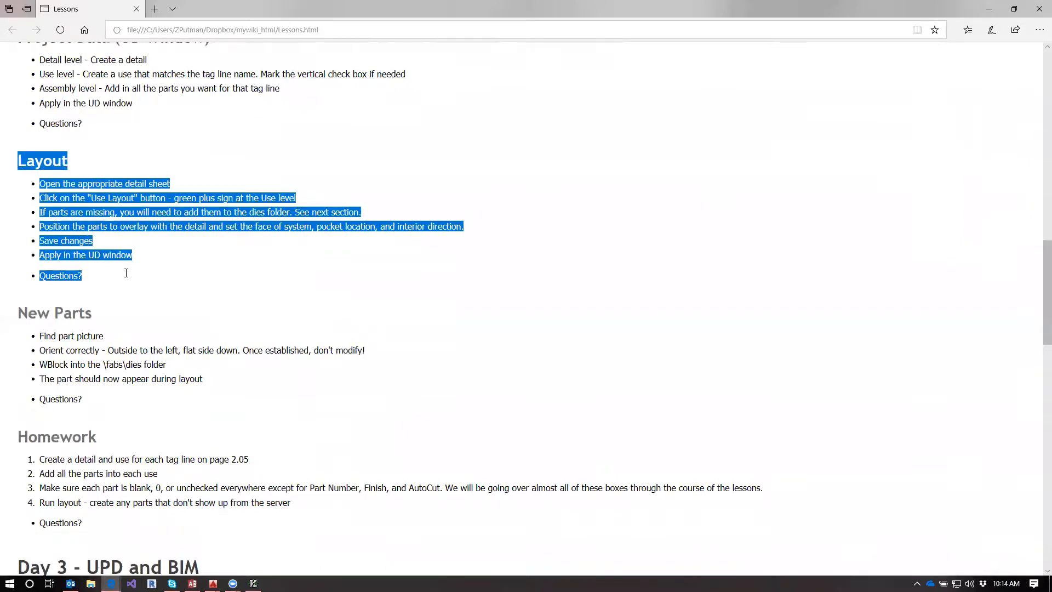
drag(18, 313, 158, 408)
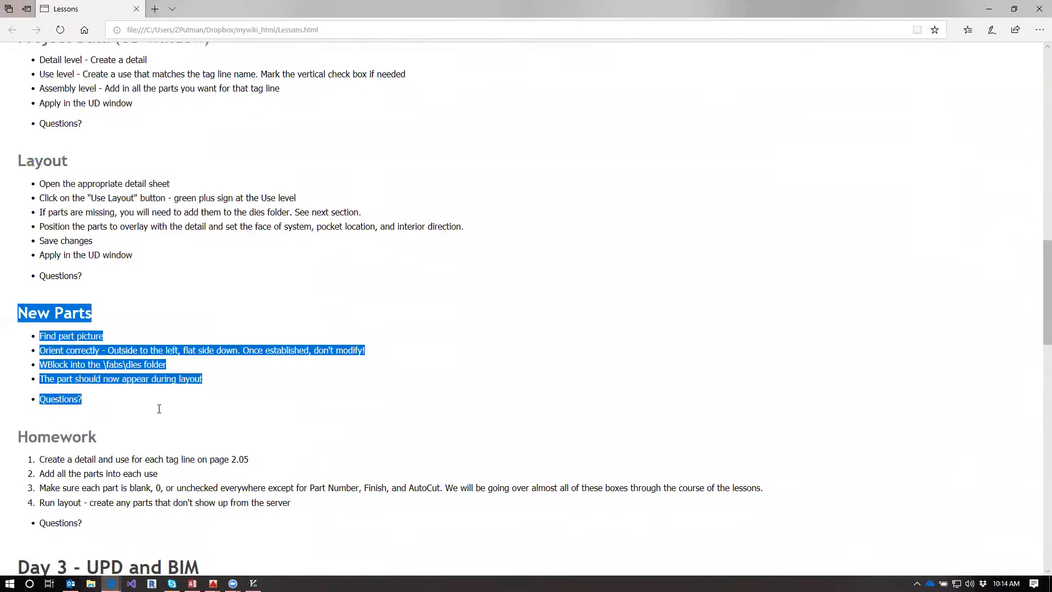
click(122, 404)
scroll(266, 385, up, 2)
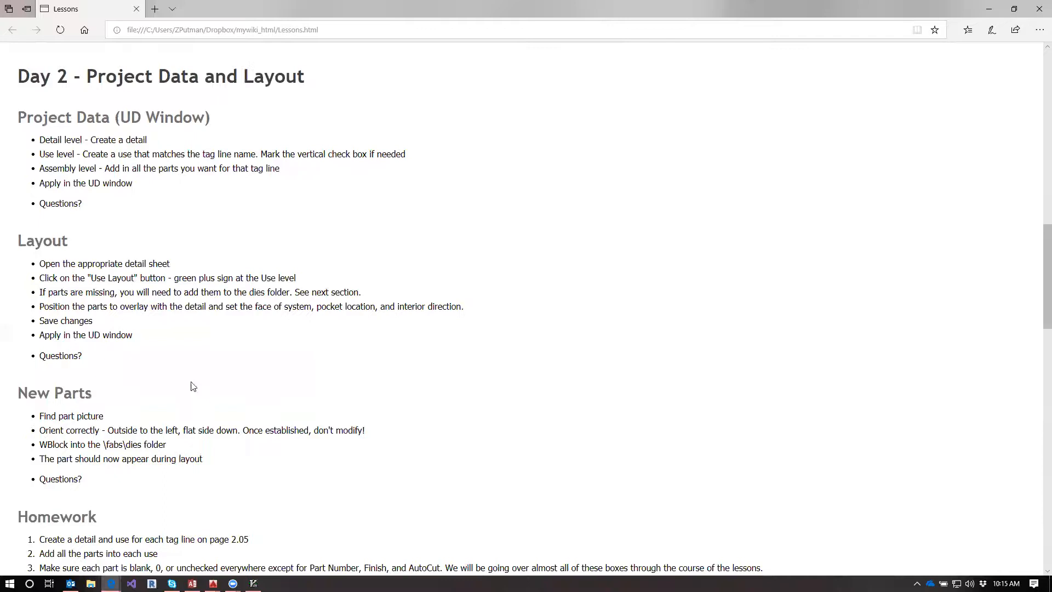
drag(17, 393, 125, 479)
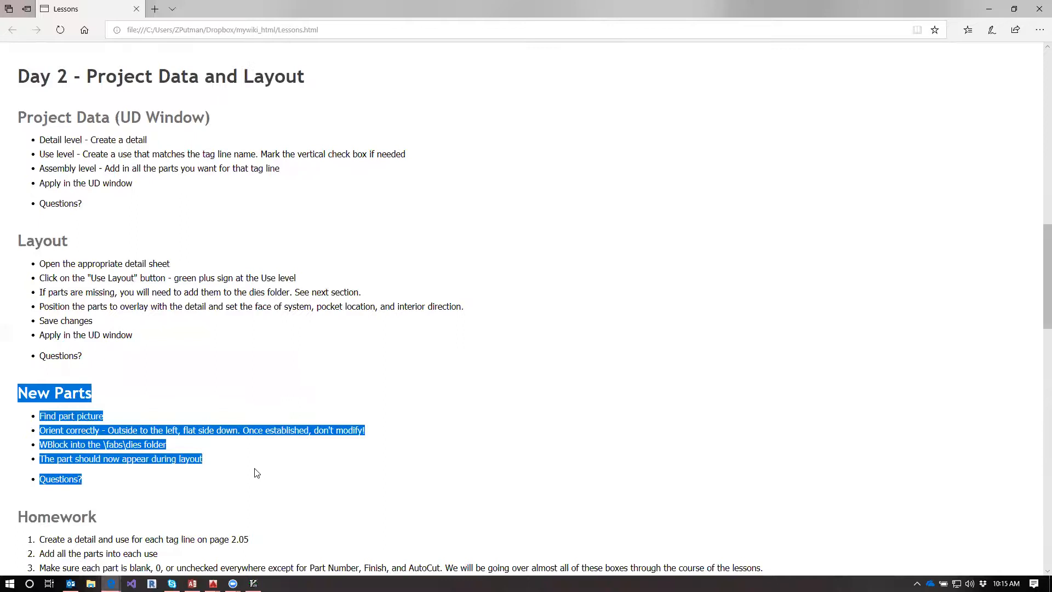
click(249, 359)
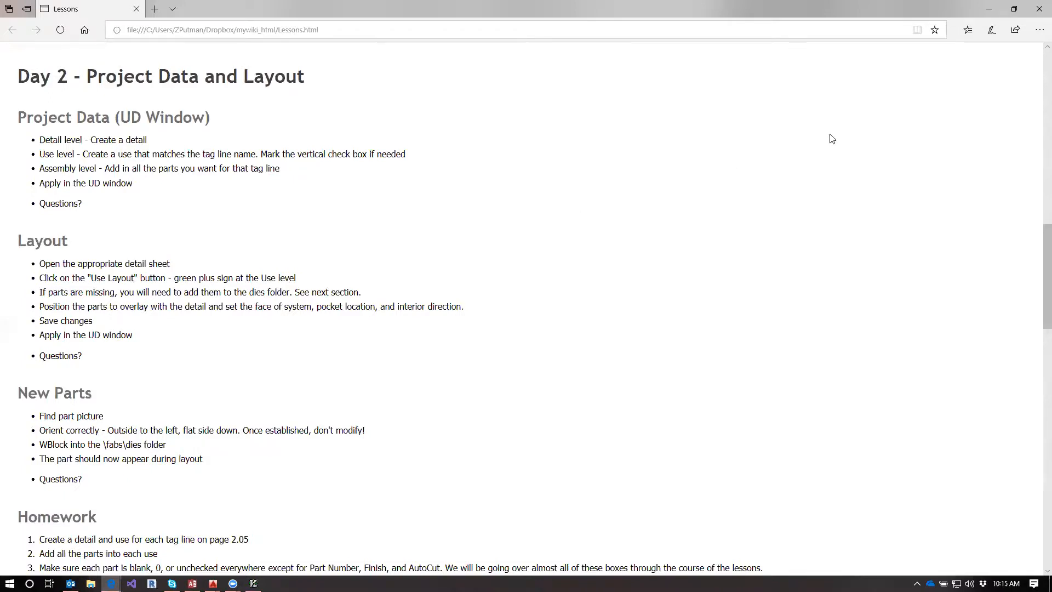
Step: Return to AutoCAD, look over sill detail 1 on UARC-501 and display the project details with the Sill use
click(991, 9)
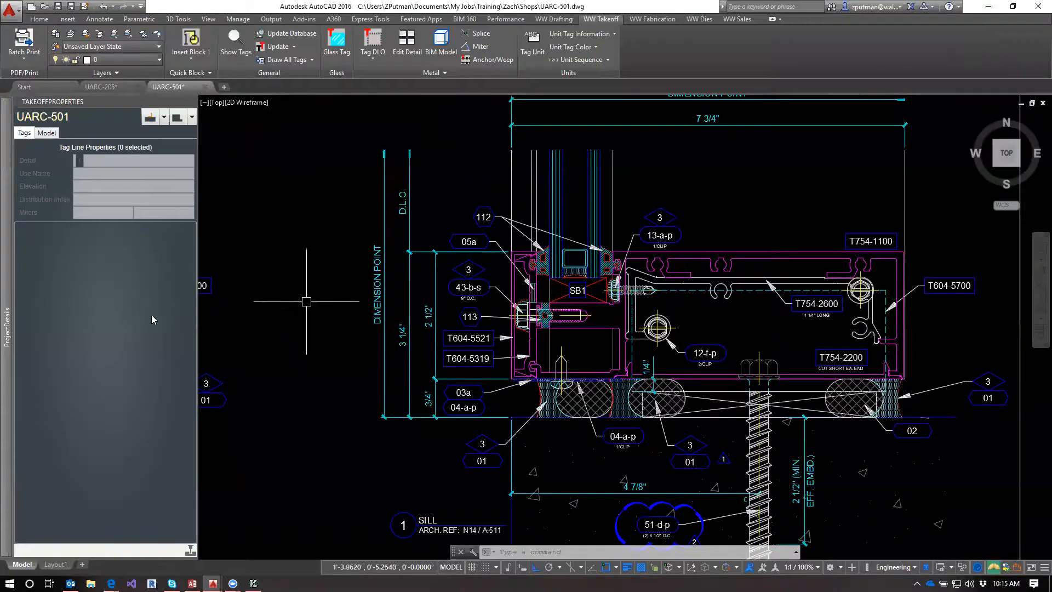
mouse_move(4, 366)
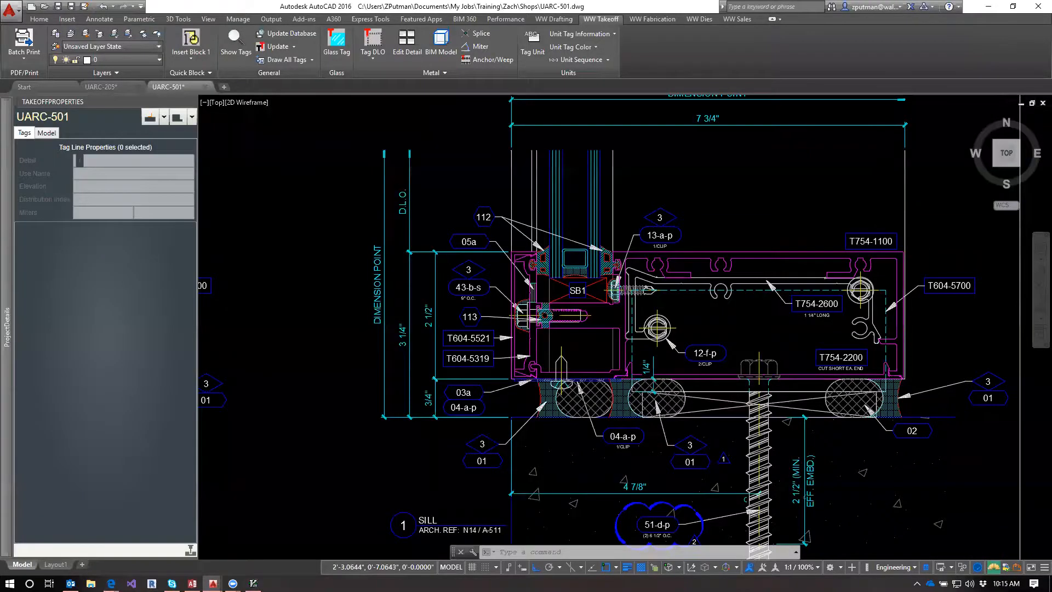
scroll(829, 291, down, 2)
scroll(829, 292, down, 3)
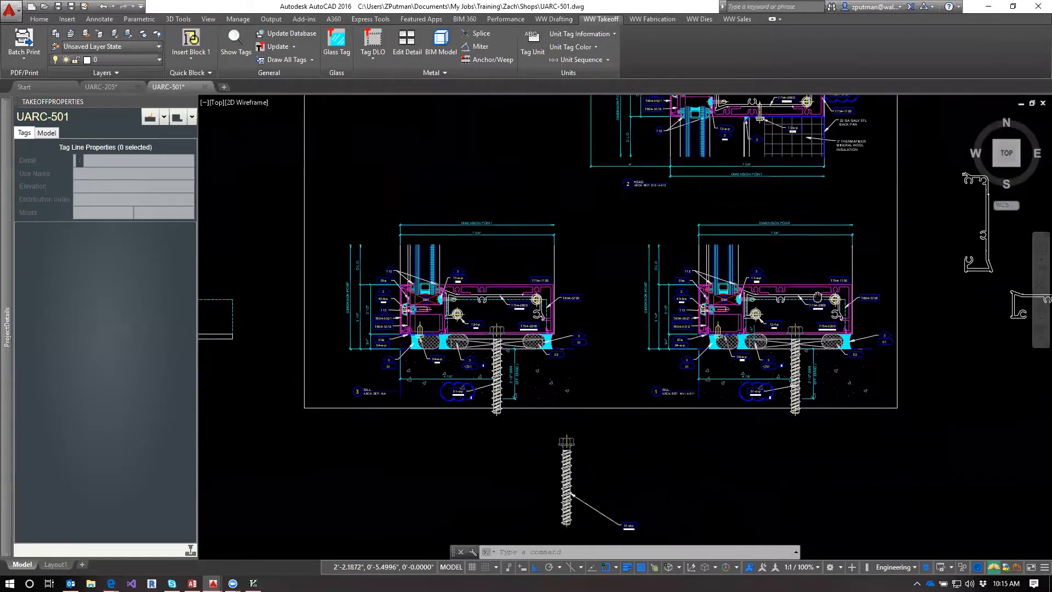
scroll(775, 279, up, 5)
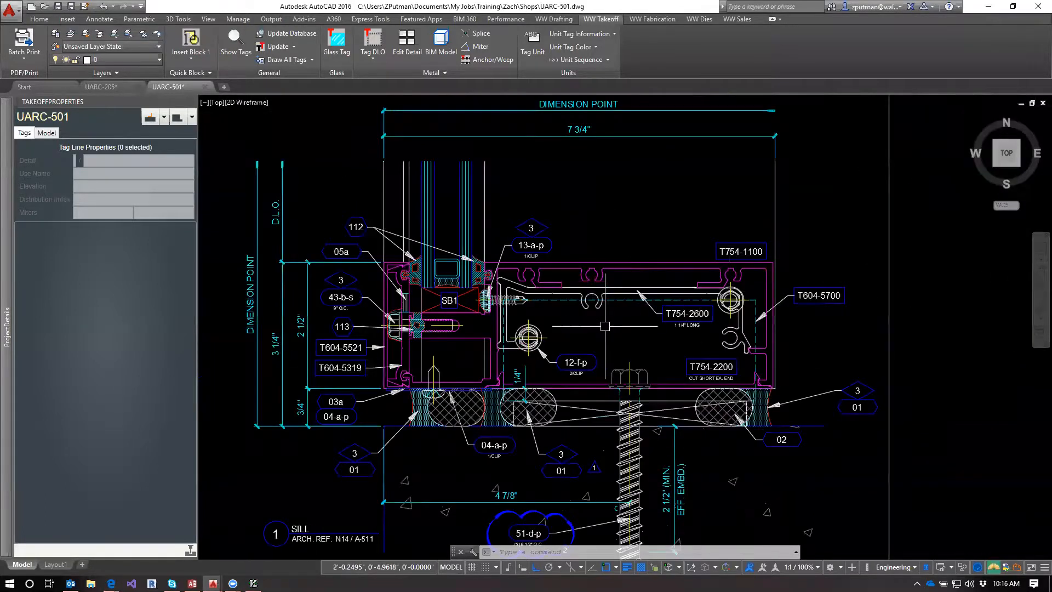
scroll(661, 344, down, 1)
mouse_move(4, 328)
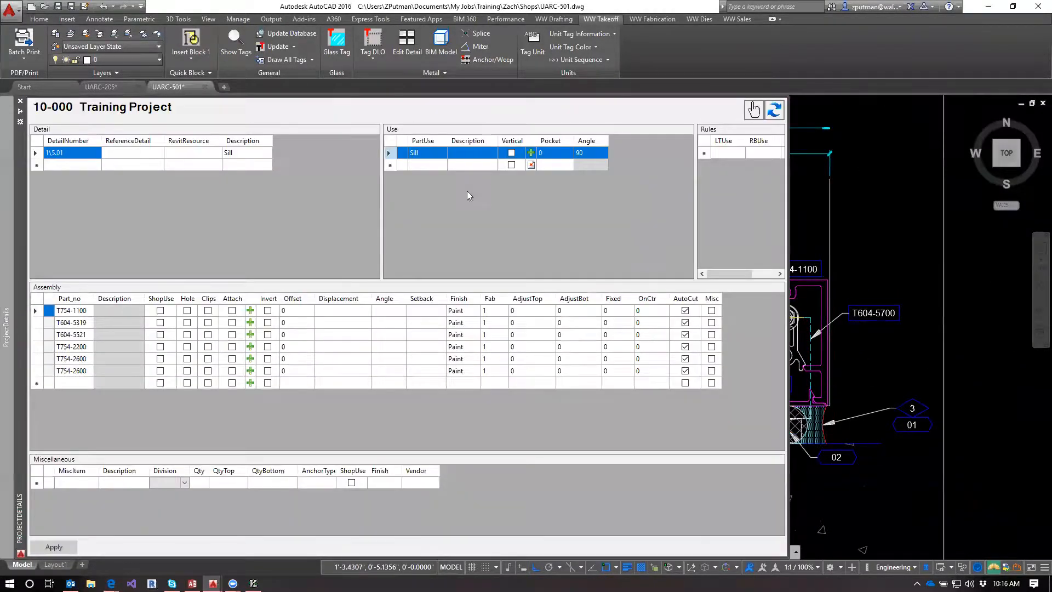
Step: Run the use layout for the Sill use with its tag line location at the sill's upper exterior corner endpoint, acknowledging the notices
click(530, 153)
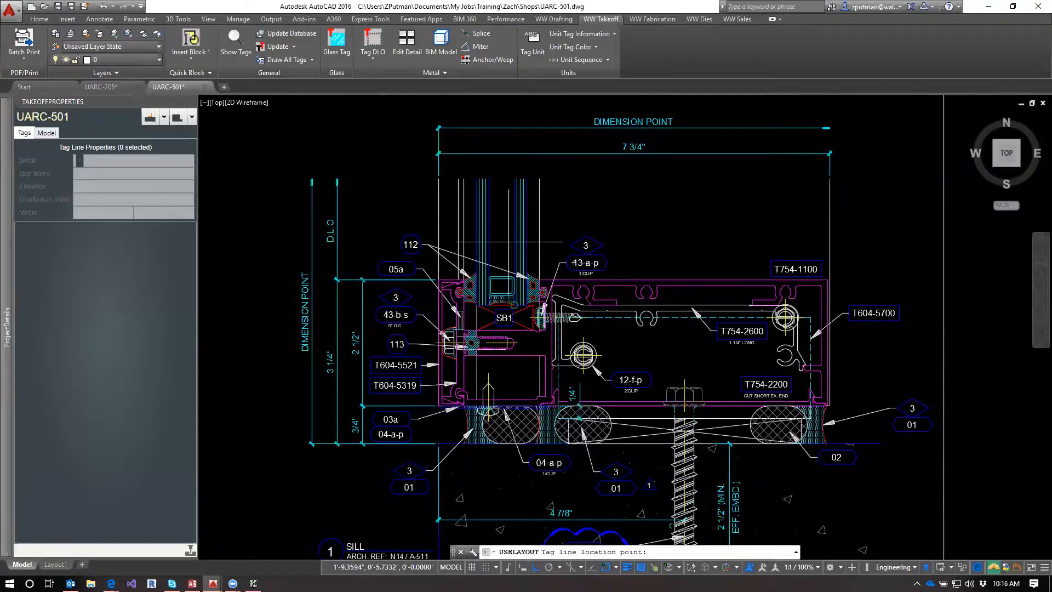
scroll(427, 285, up, 3)
scroll(822, 383, down, 3)
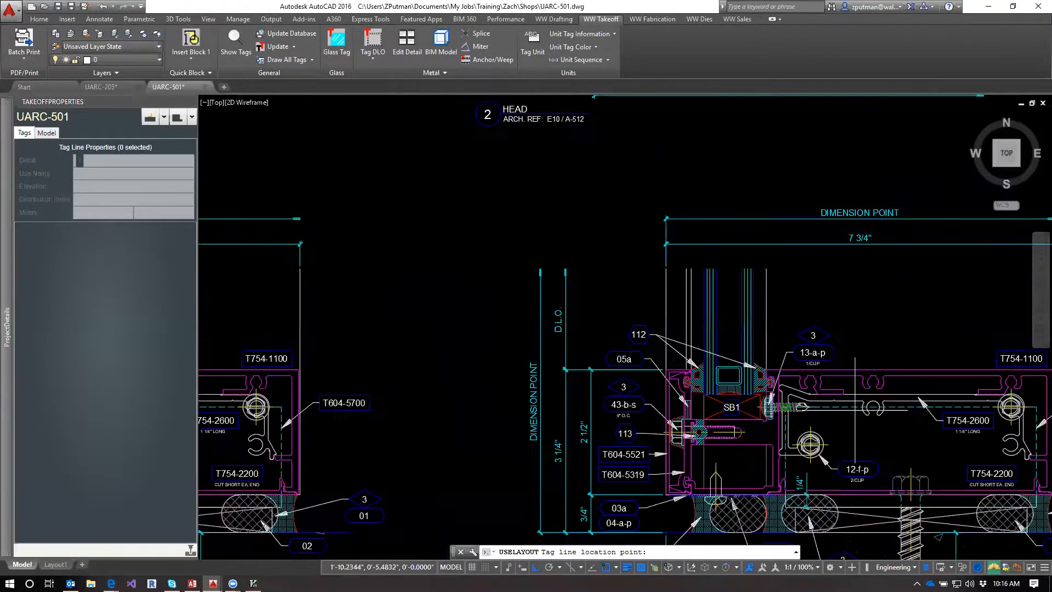
middle_drag(895, 419, 717, 336)
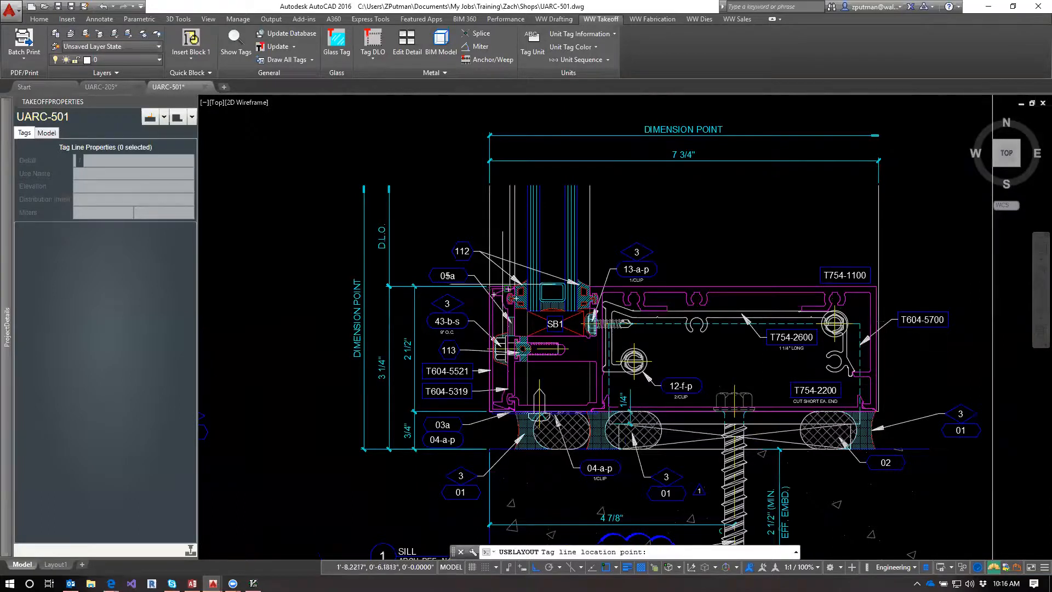
scroll(487, 286, up, 2)
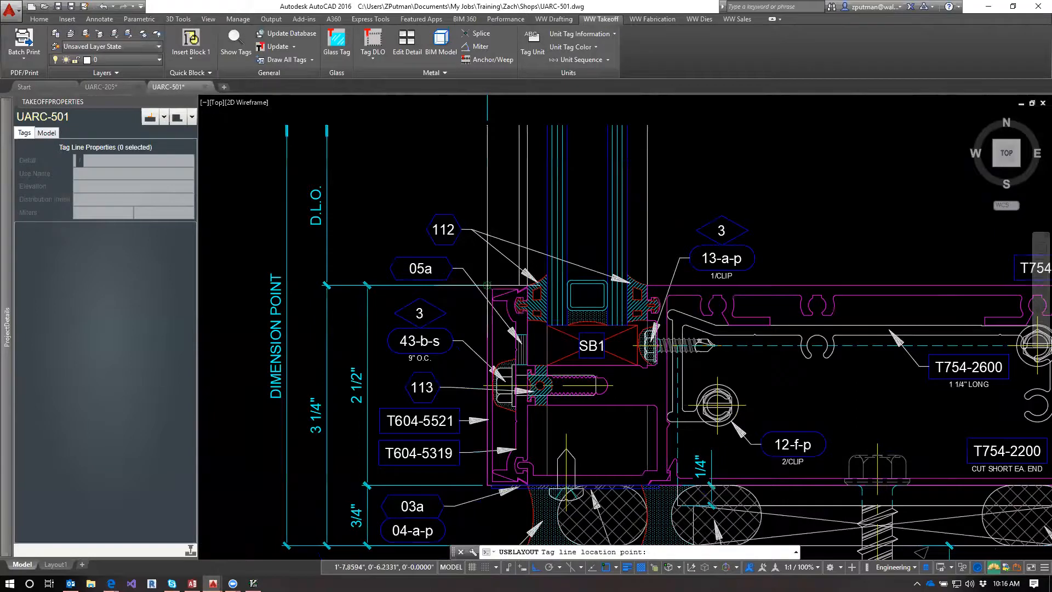
scroll(487, 284, down, 2)
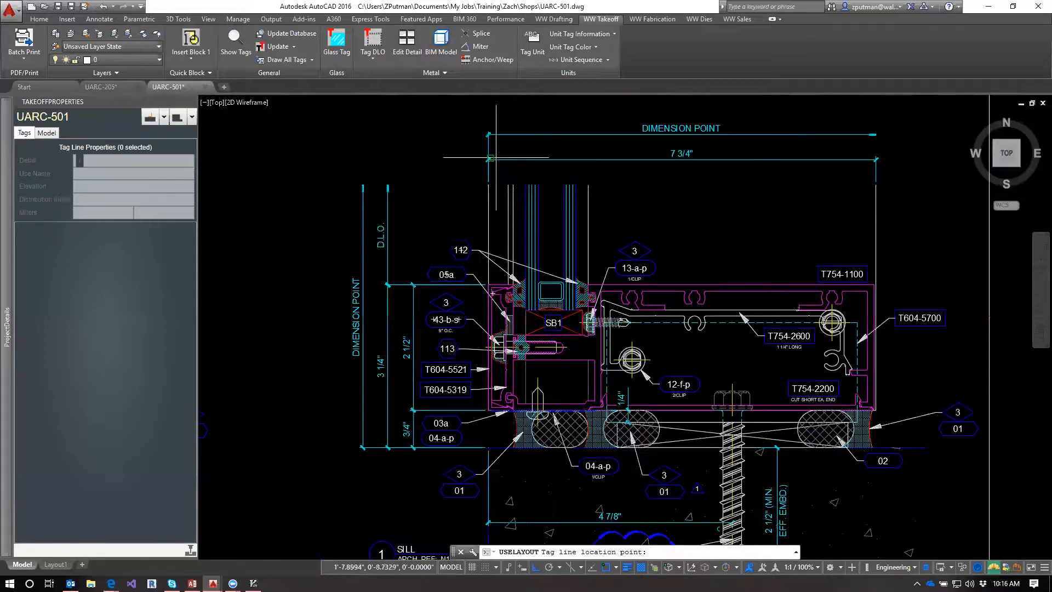
scroll(488, 285, up, 4)
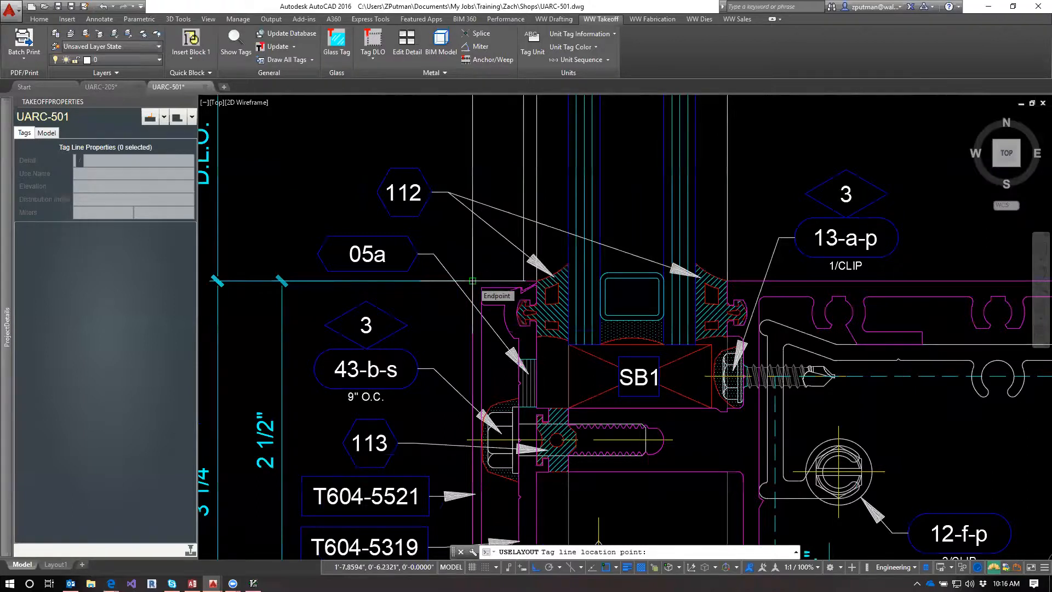
click(472, 281)
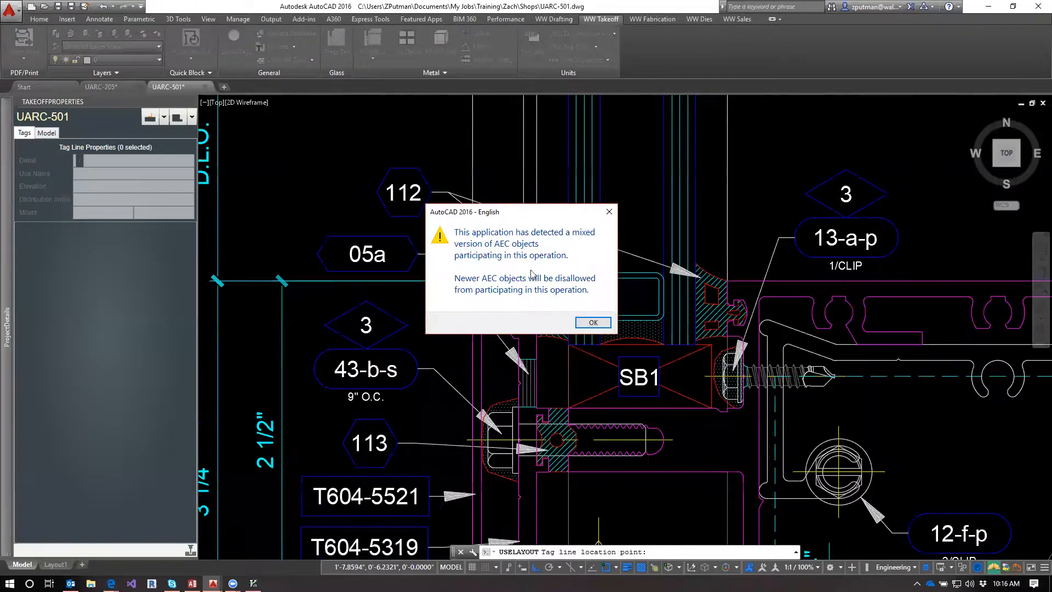
click(594, 323)
click(594, 324)
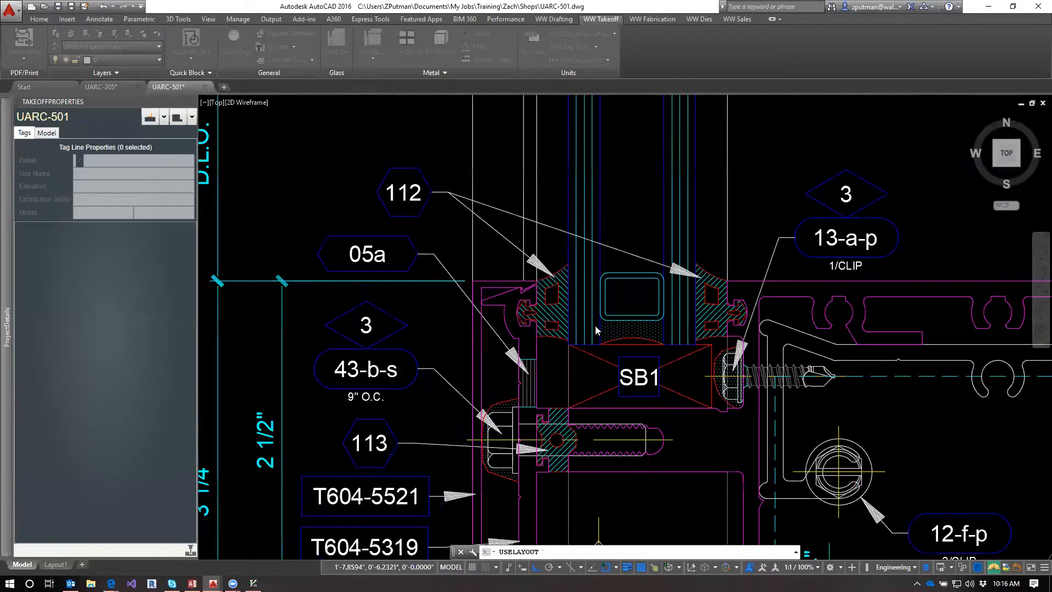
click(593, 323)
click(594, 323)
click(593, 323)
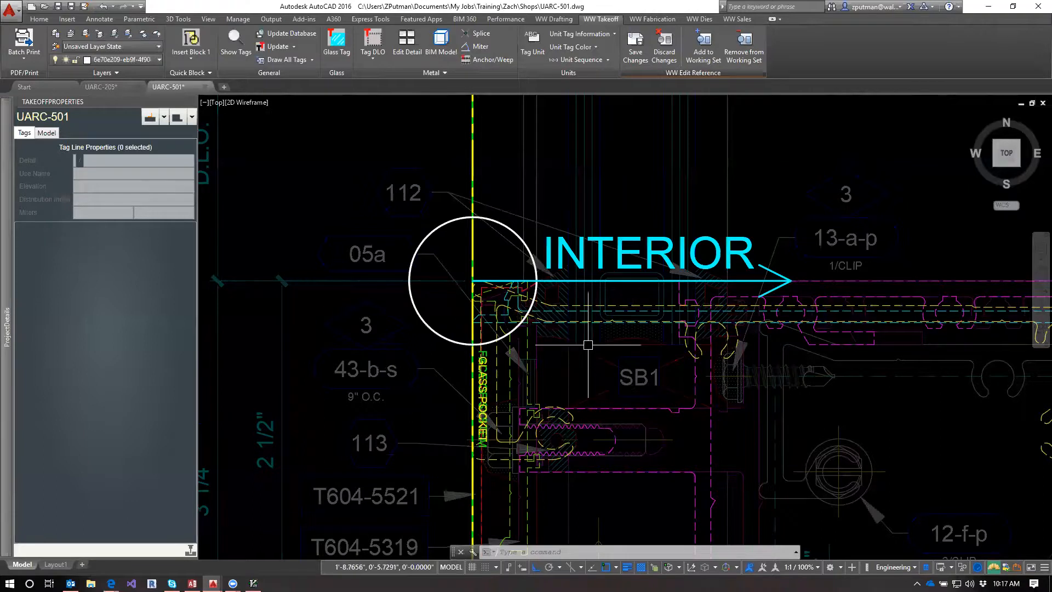
Step: Examine the inserted layout parts and the face-of-system marker with its interior direction arrow and glass pocket line
scroll(588, 344, down, 1)
scroll(625, 340, down, 2)
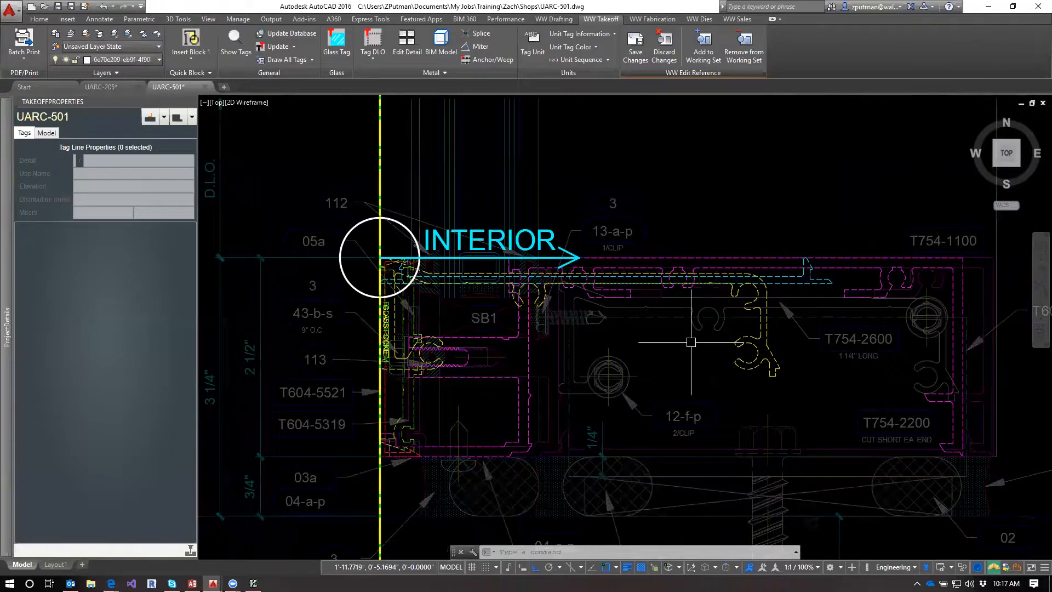
scroll(602, 202, down, 1)
middle_drag(606, 195, 696, 231)
click(566, 253)
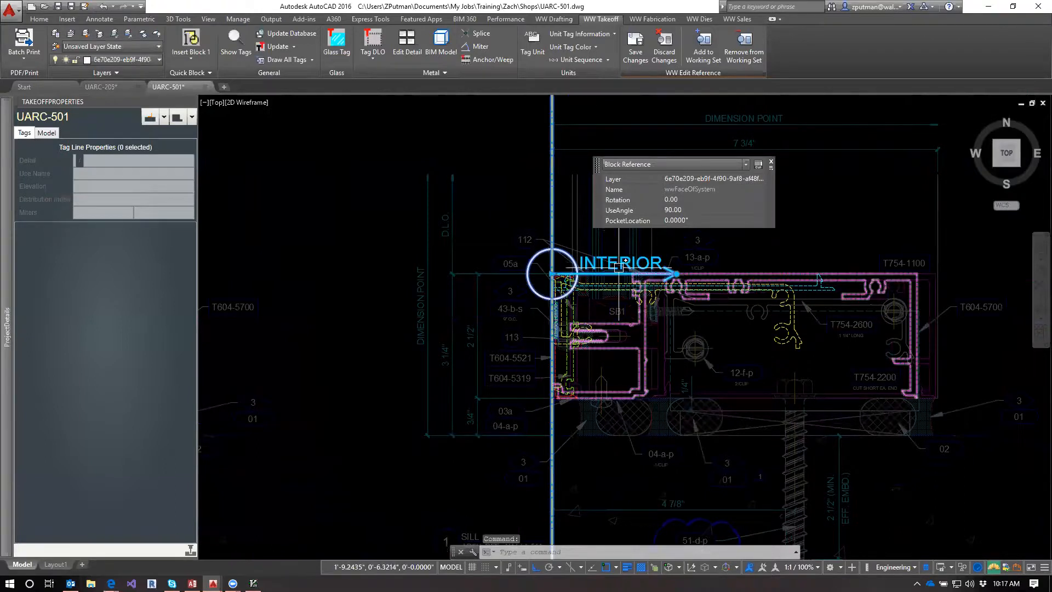
click(576, 313)
key(Escape)
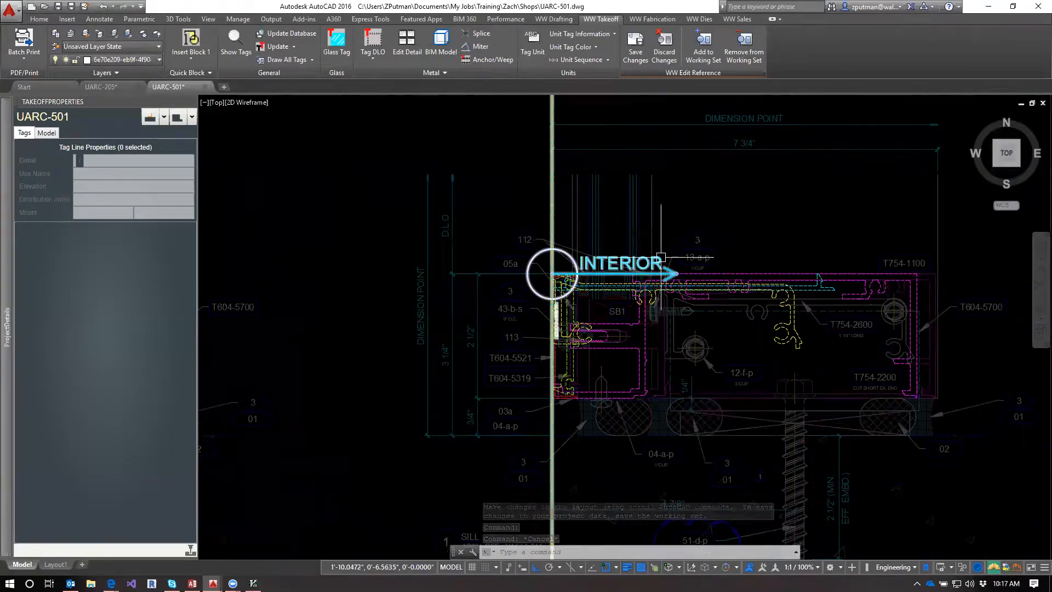
scroll(552, 268, up, 4)
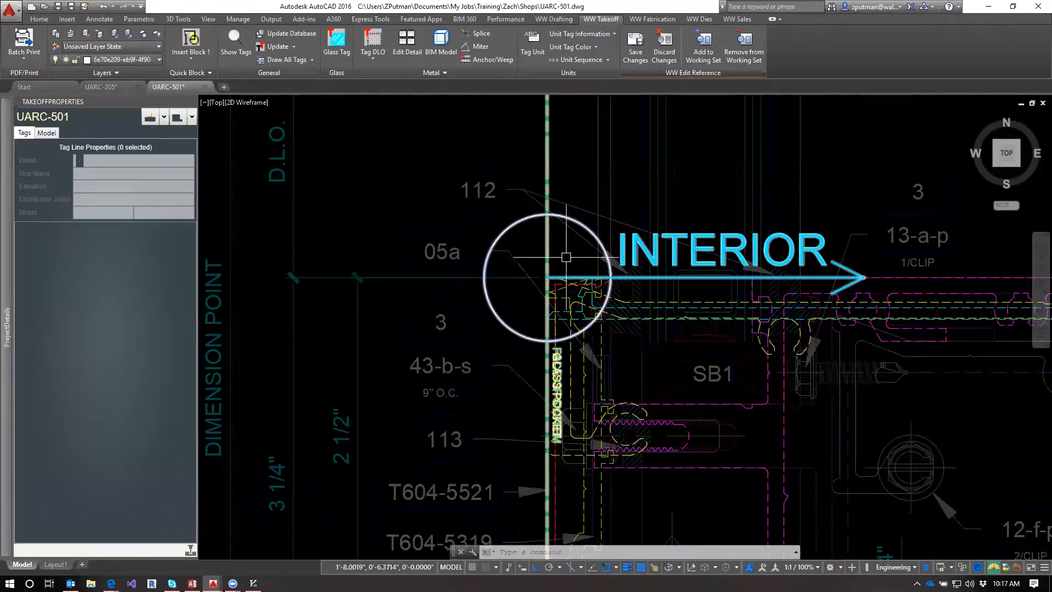
middle_drag(941, 383, 715, 321)
key(Escape)
key(Escape)
Step: Inspect the main sill profile block and the clip profiles against the sill detail, leaving nothing selected
scroll(810, 318, down, 1)
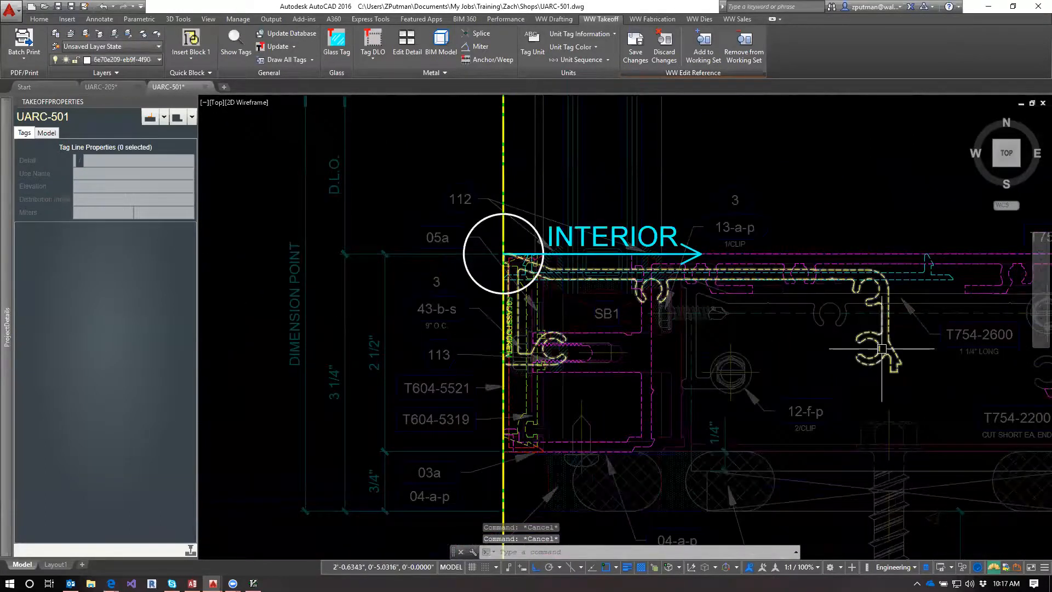
scroll(882, 348, down, 1)
middle_drag(882, 349, 875, 365)
click(944, 369)
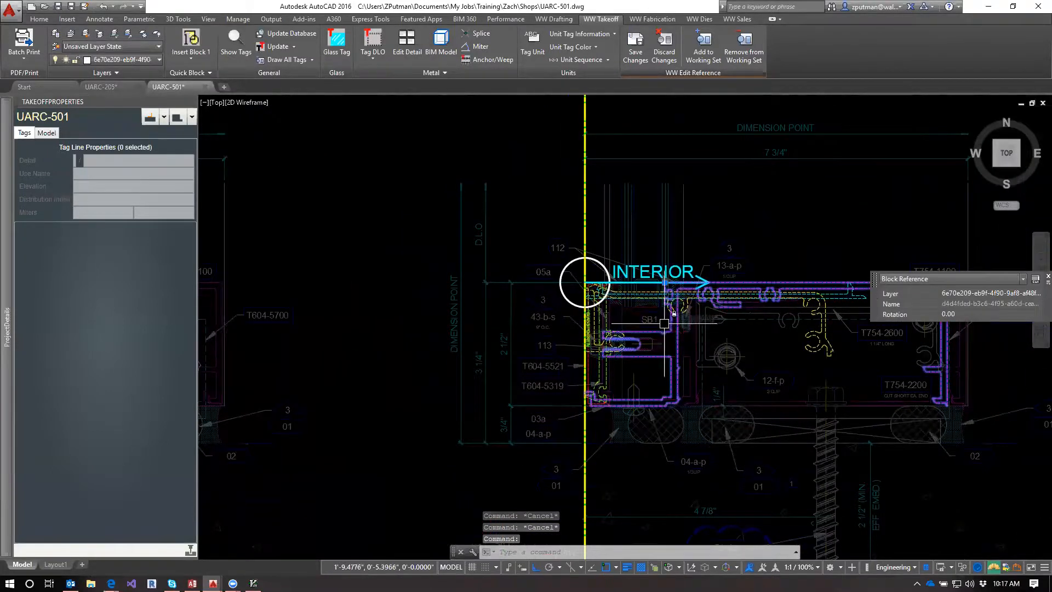
mouse_move(3, 383)
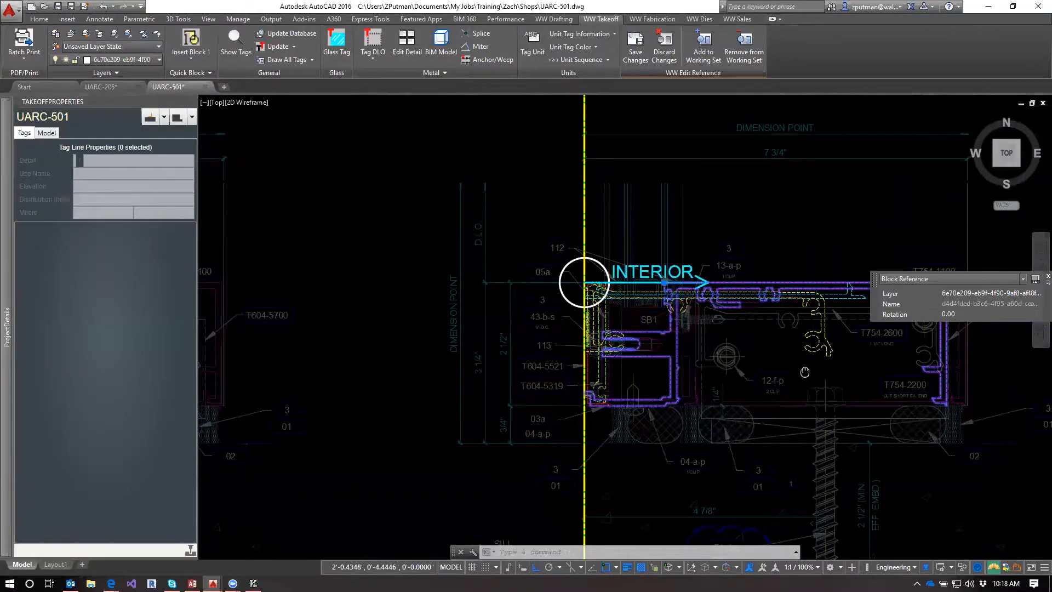
middle_drag(805, 372, 610, 378)
key(Escape)
key(Escape)
key(Escape)
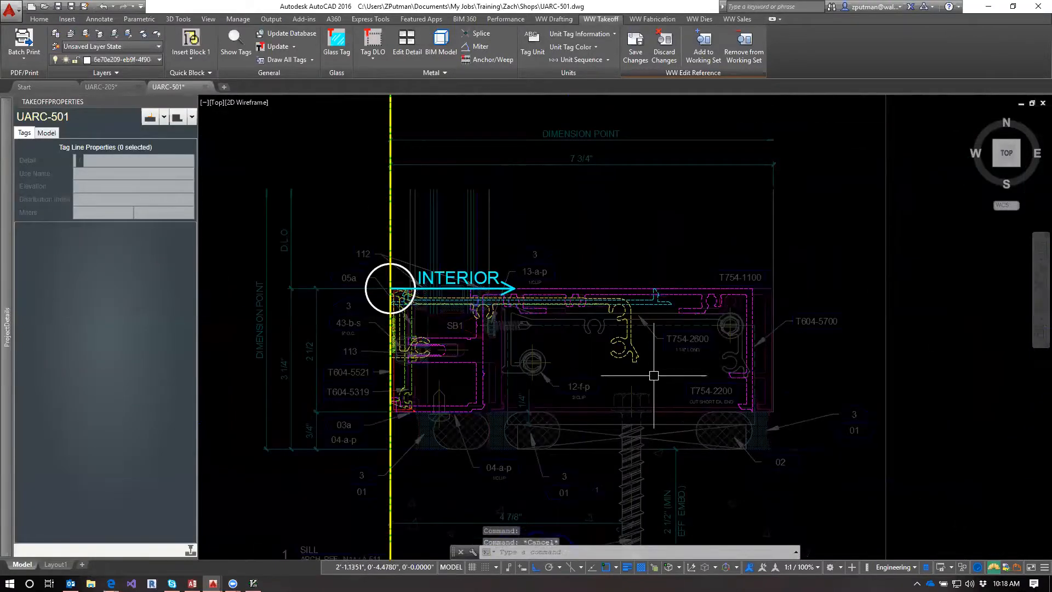
Step: Move the main sill profile horizontally so its upper interior corner meets the matching corner of the sill detail
scroll(655, 364, up, 1)
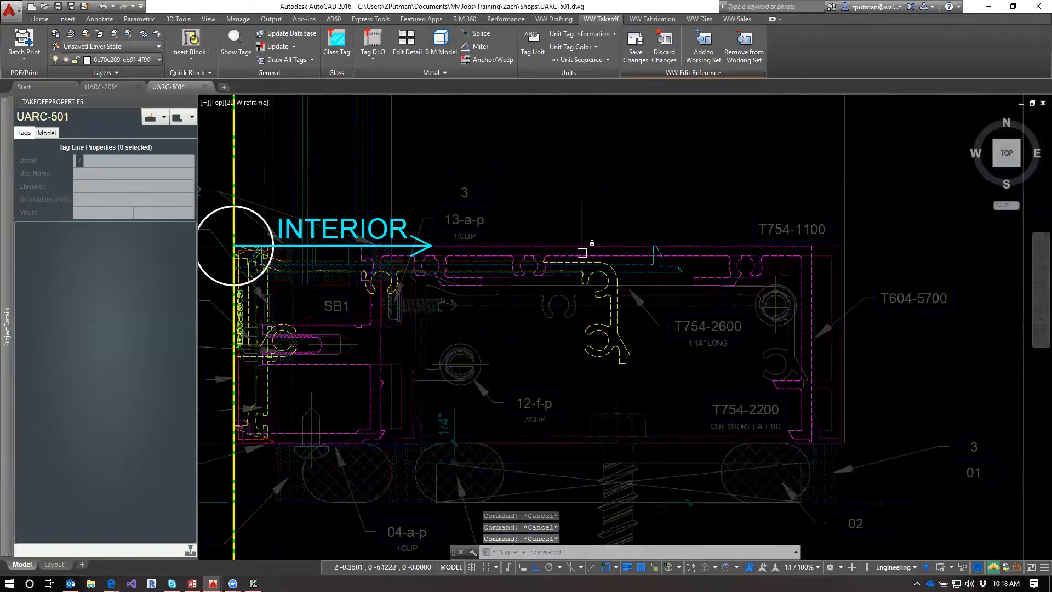
middle_drag(691, 321, 775, 327)
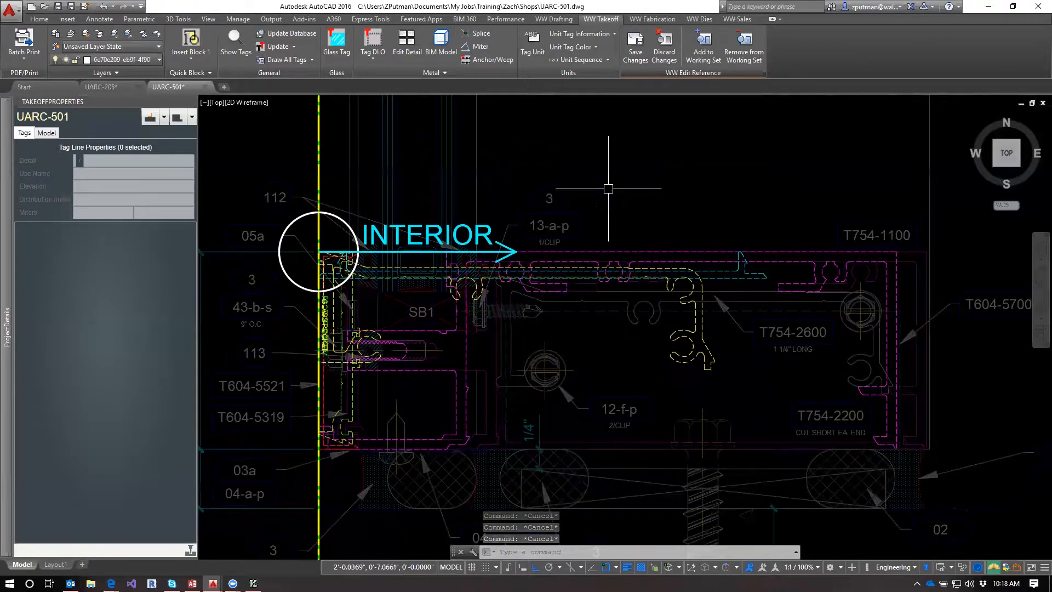
scroll(616, 252, down, 4)
scroll(651, 351, up, 2)
scroll(651, 351, up, 1)
mouse_move(664, 284)
middle_down()
mouse_move(689, 357)
mouse_move(689, 404)
middle_up()
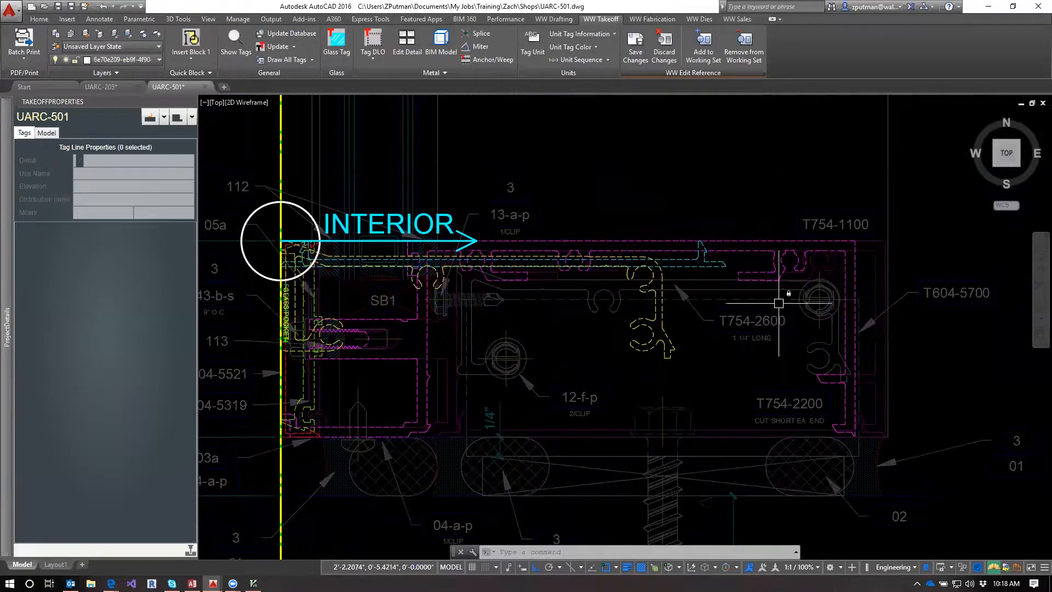
click(781, 244)
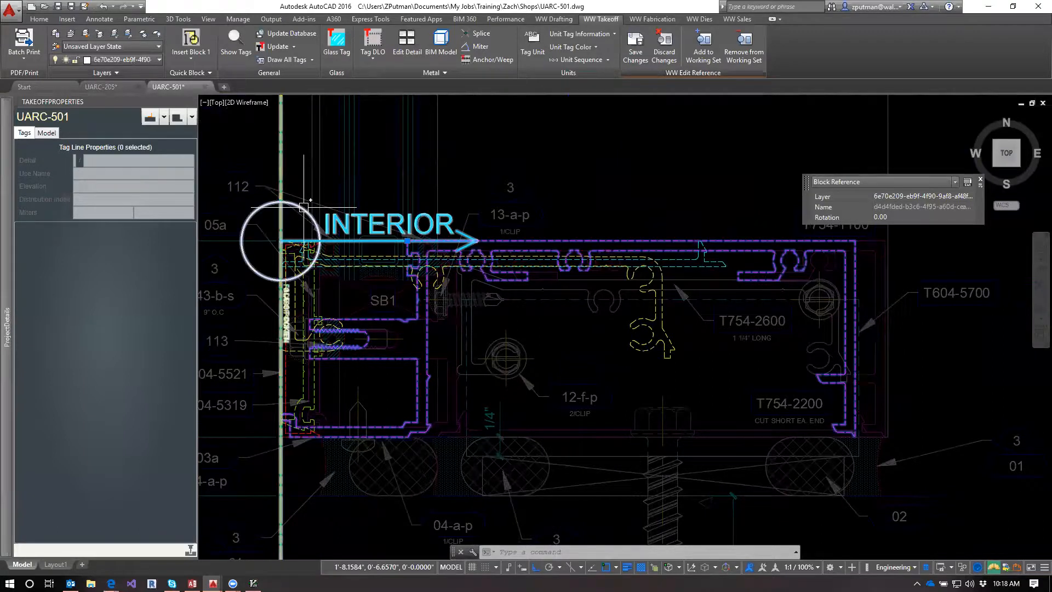
text(m)
key(Return)
middle_drag(844, 258, 815, 288)
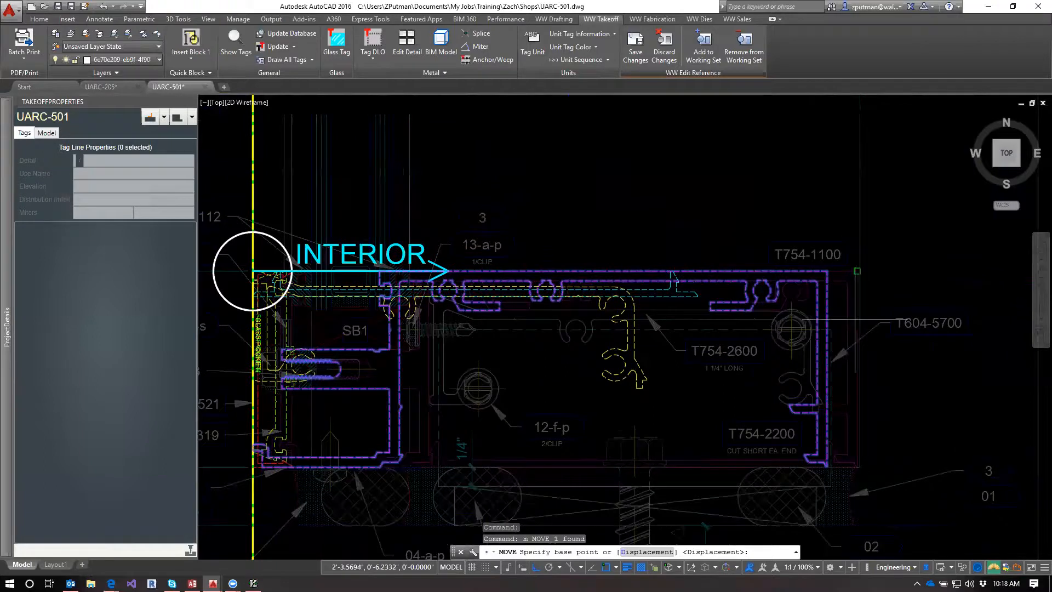
click(830, 274)
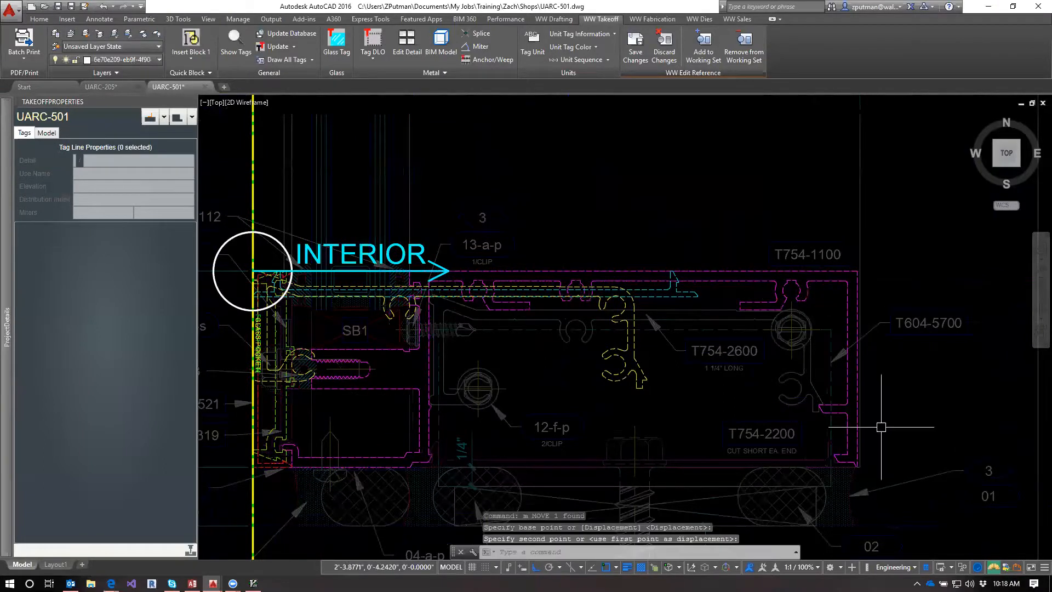
Step: Move one T754-2600 clip profile from its lower interior toe corner to the matching toe of the clip in the sill detail
click(630, 342)
click(633, 340)
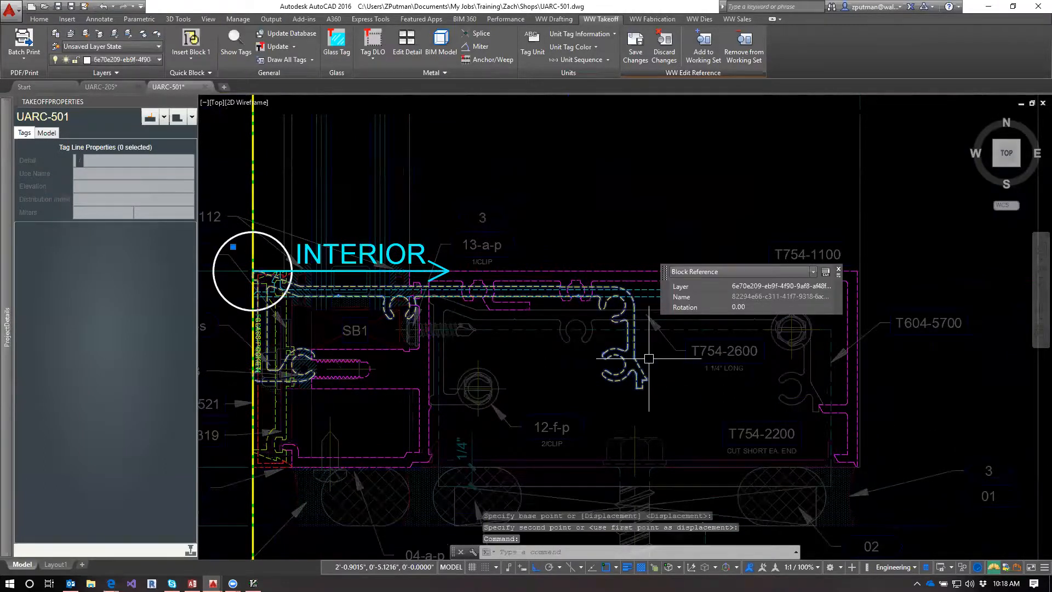
text(m)
key(Return)
scroll(656, 363, up, 4)
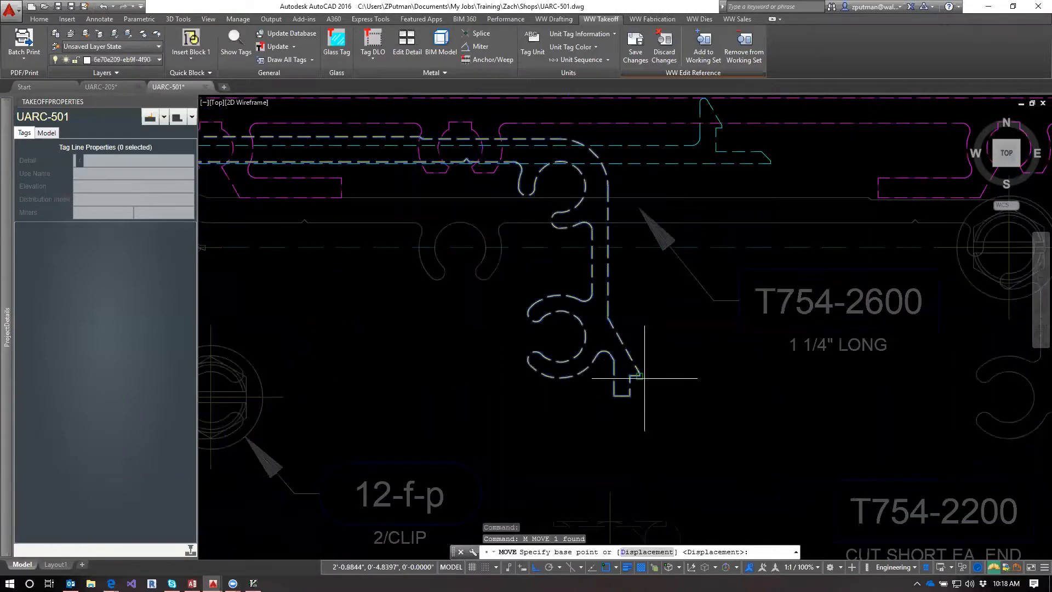
click(651, 378)
middle_drag(915, 409, 671, 378)
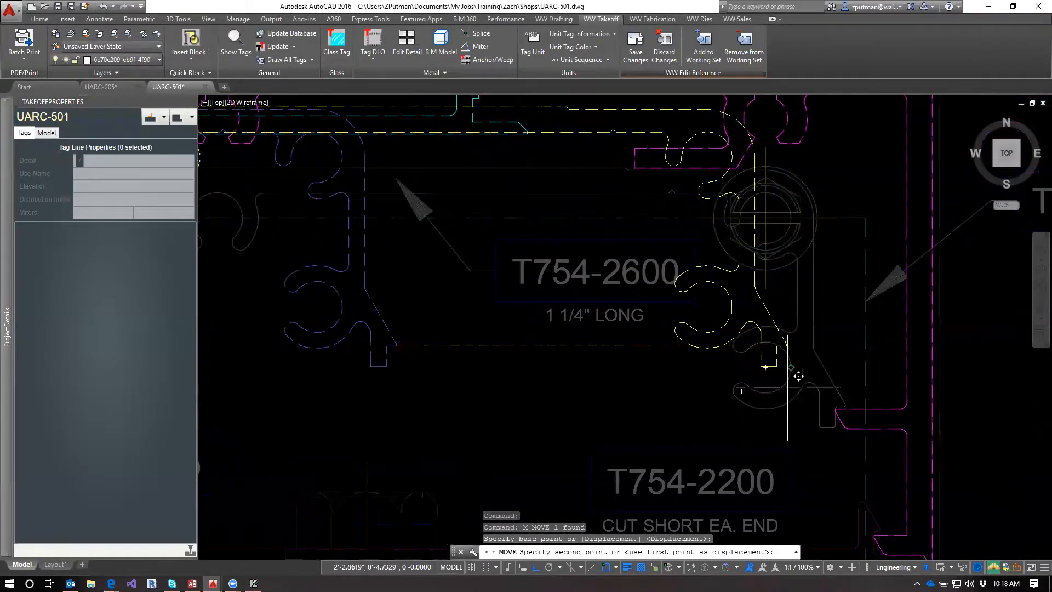
scroll(850, 396, up, 2)
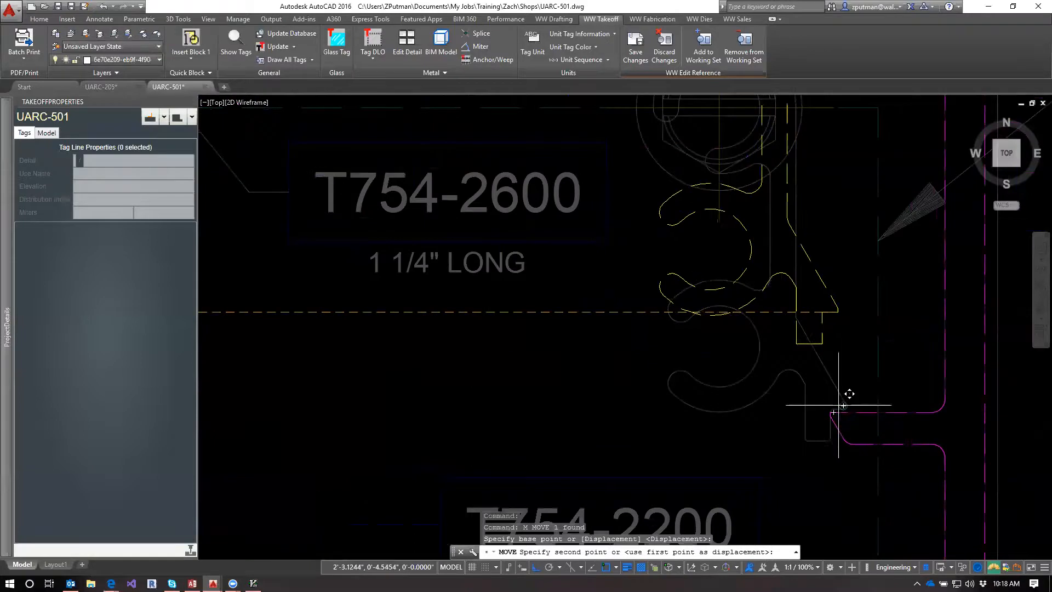
click(840, 412)
scroll(836, 431, up, 4)
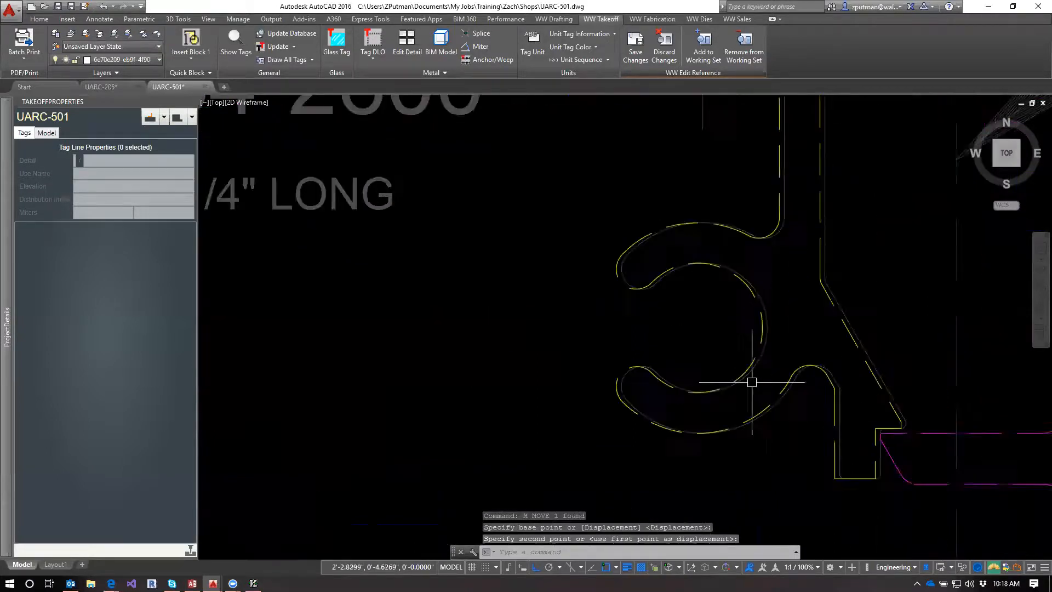
middle_drag(836, 431, 711, 357)
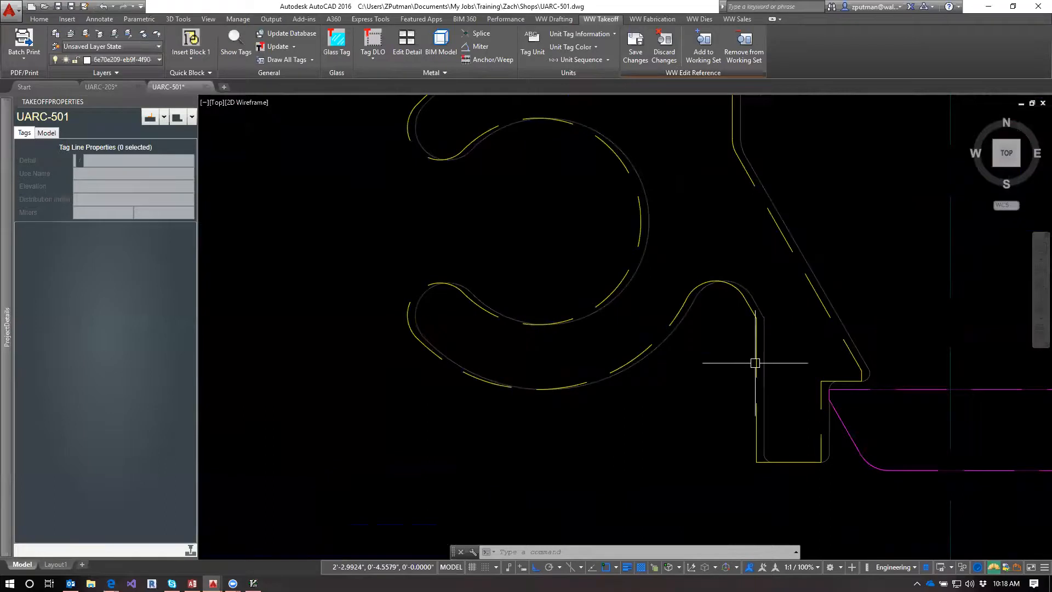
Step: Realign the moved clip by shifting its lower leg's upper corner onto the matching corner of the detail's outline
click(755, 327)
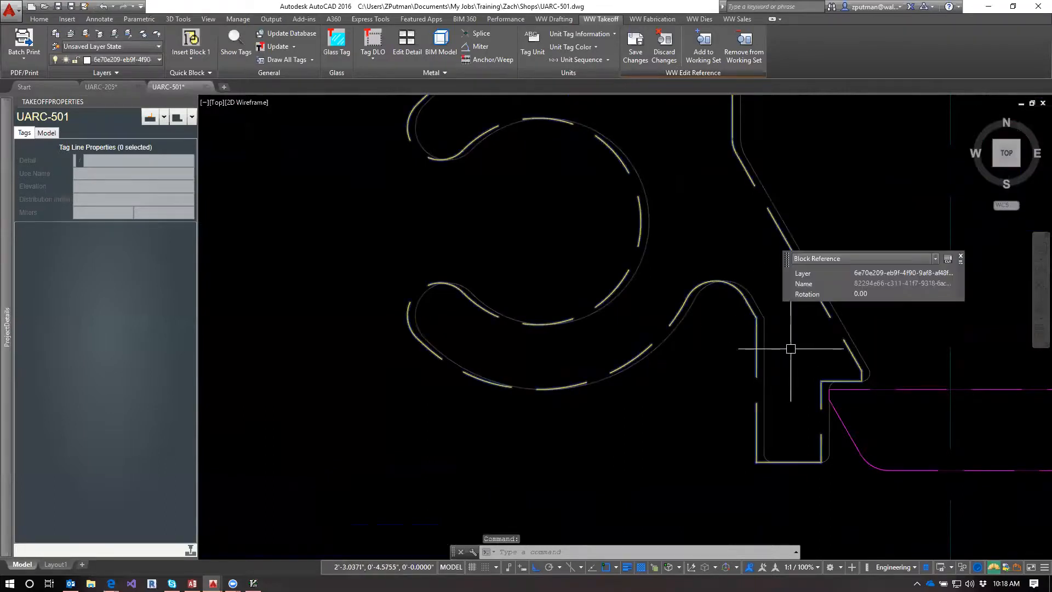
text(m)
key(Return)
click(756, 322)
click(765, 322)
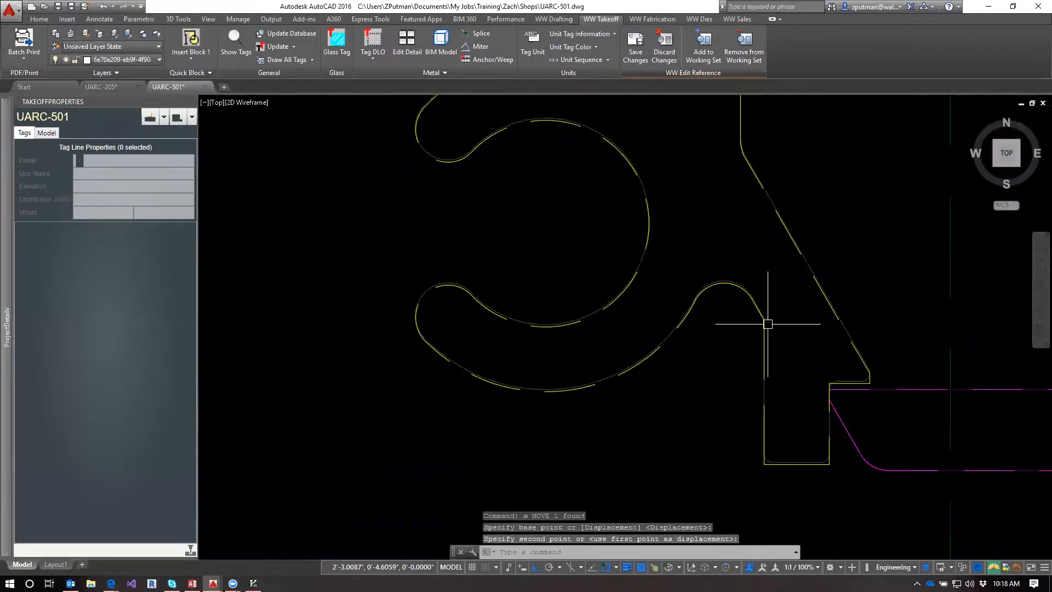
Step: Fine-tune the clip with a center-to-center move, from its lower screw boss arc to the matching arc of the detail
scroll(763, 328, up, 4)
click(764, 319)
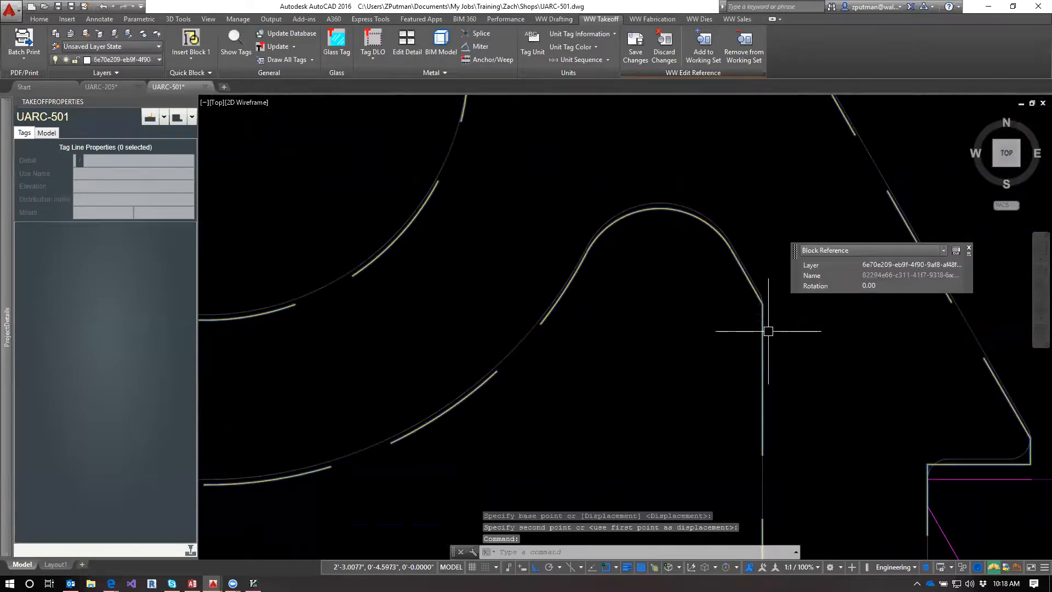
scroll(768, 331, down, 4)
key(Escape)
key(Escape)
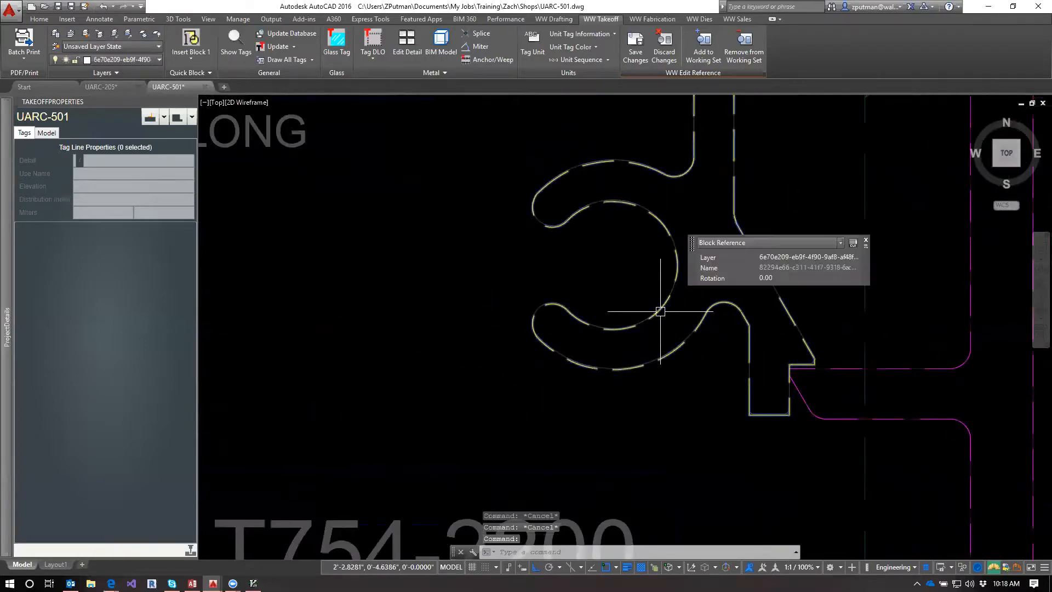
text(m)
key(Return)
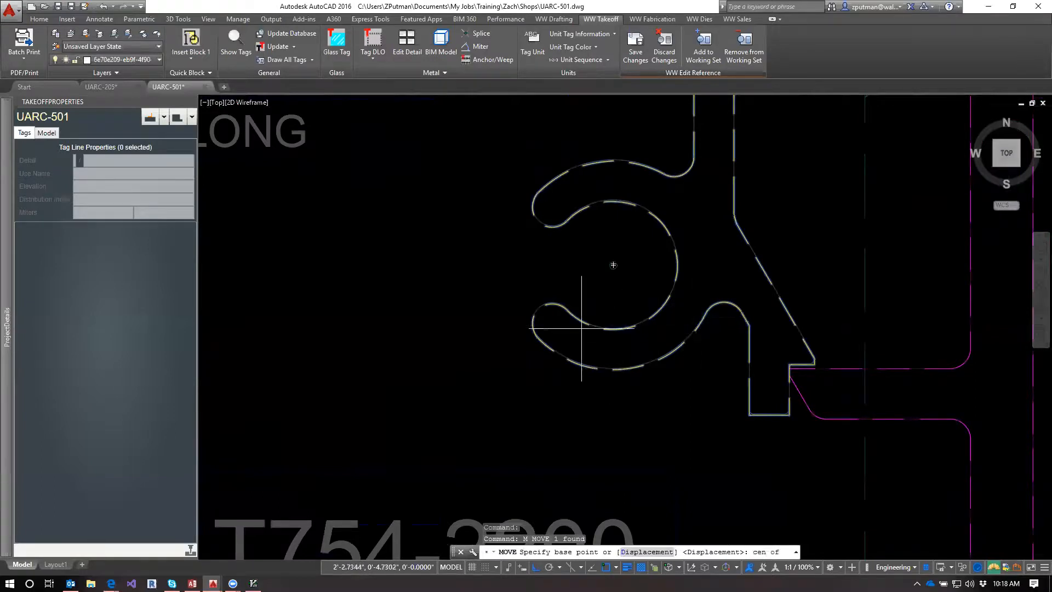
scroll(630, 334, up, 5)
click(674, 332)
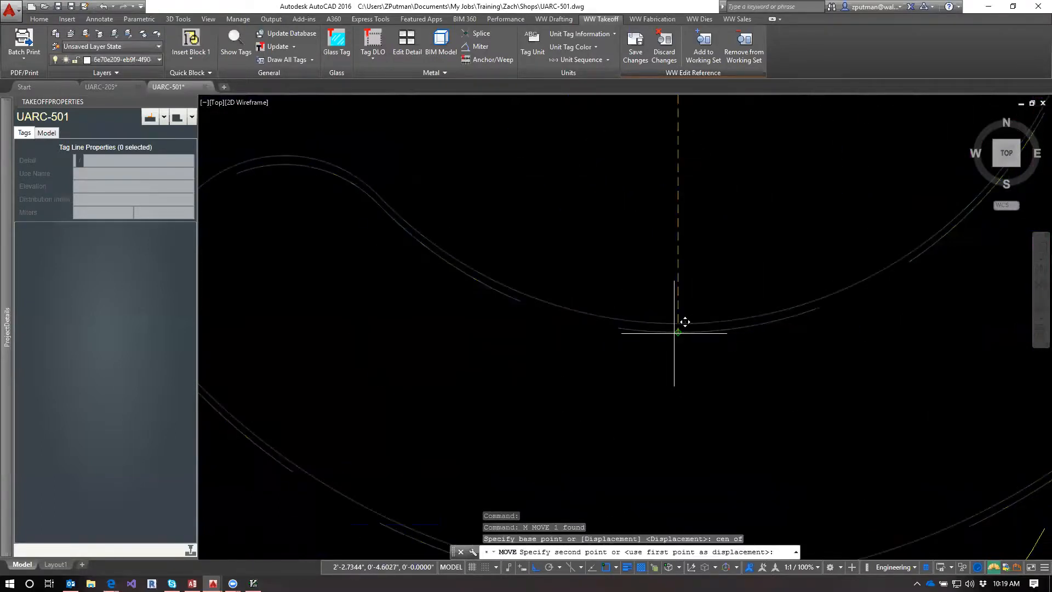
text(cen)
key(Return)
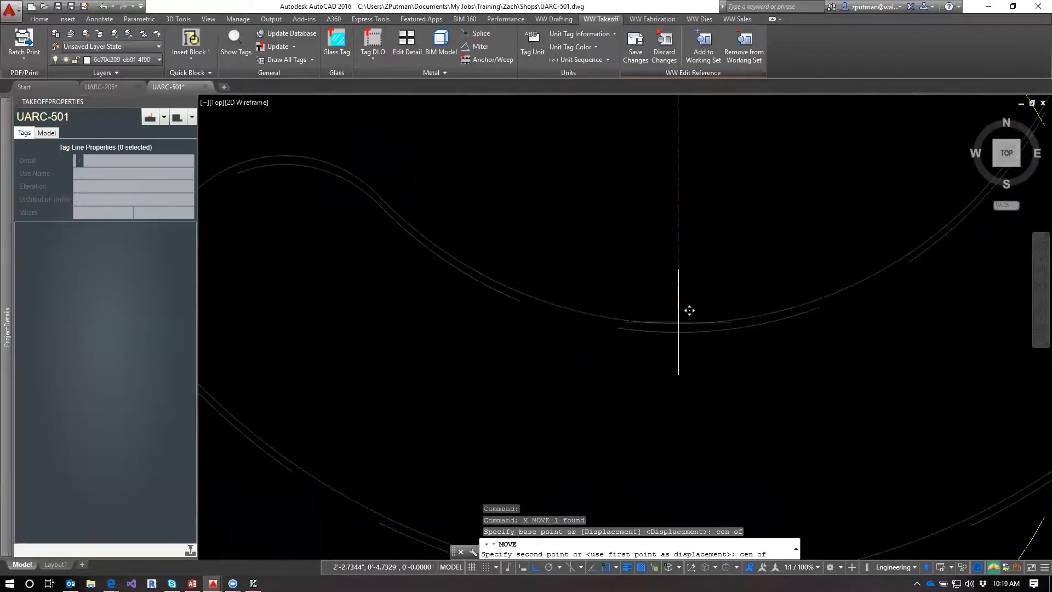
click(679, 322)
Step: Move the remaining clip profile from its lower interior toe corner onto the matching corner of the clip already placed
scroll(702, 343, down, 4)
middle_drag(692, 303, 990, 388)
scroll(773, 424, down, 1)
scroll(956, 375, down, 1)
middle_drag(681, 417, 641, 340)
click(617, 351)
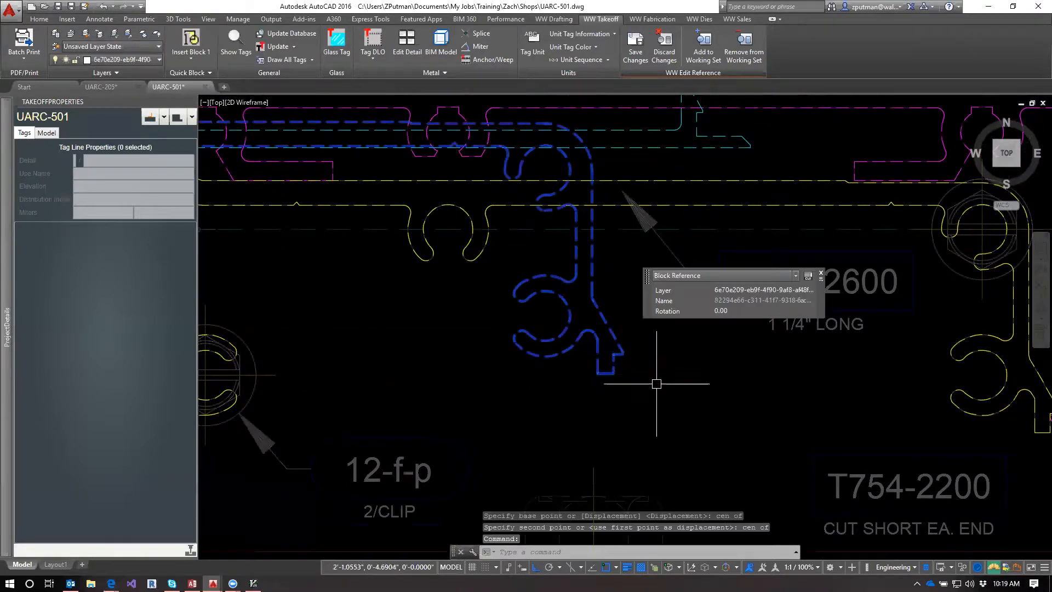
text(m)
key(Return)
click(622, 353)
middle_drag(941, 383, 619, 332)
scroll(744, 356, up, 3)
scroll(744, 375, up, 1)
click(711, 384)
Step: Move the cyan T754-2200 profile from its interior end corner to the matching lower corner of the sill detail
scroll(534, 386, down, 4)
middle_drag(438, 362, 852, 451)
scroll(851, 451, down, 2)
middle_drag(664, 422, 675, 339)
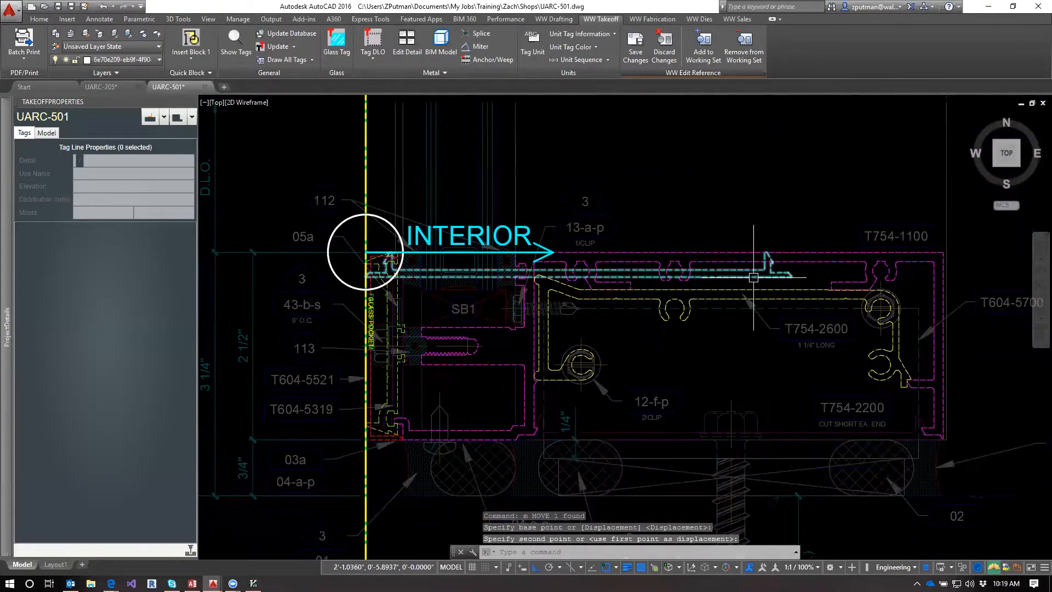
click(754, 277)
text(m)
key(Return)
scroll(818, 293, up, 4)
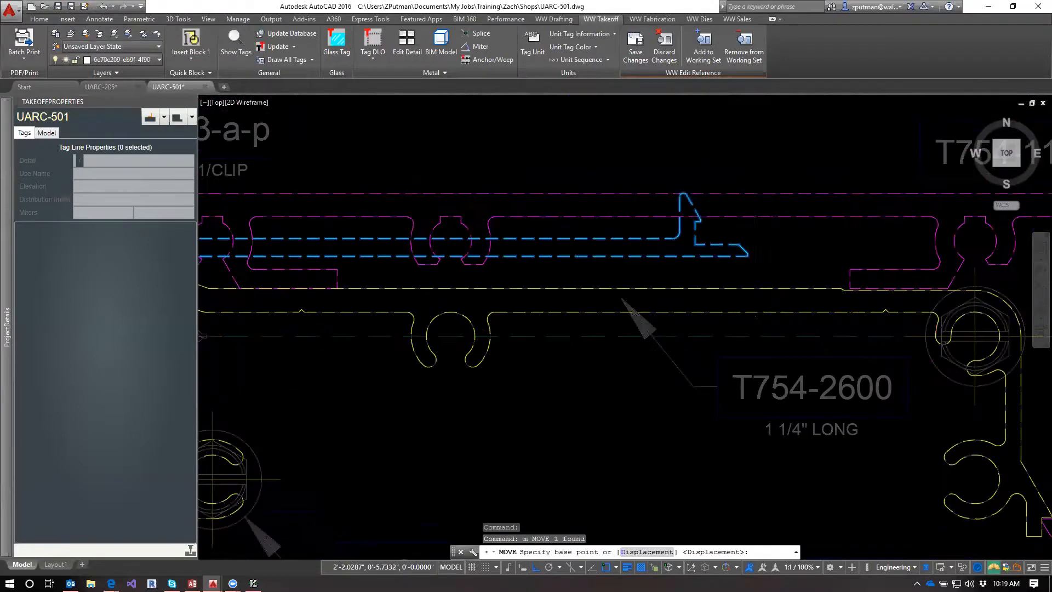
click(747, 255)
scroll(887, 399, down, 2)
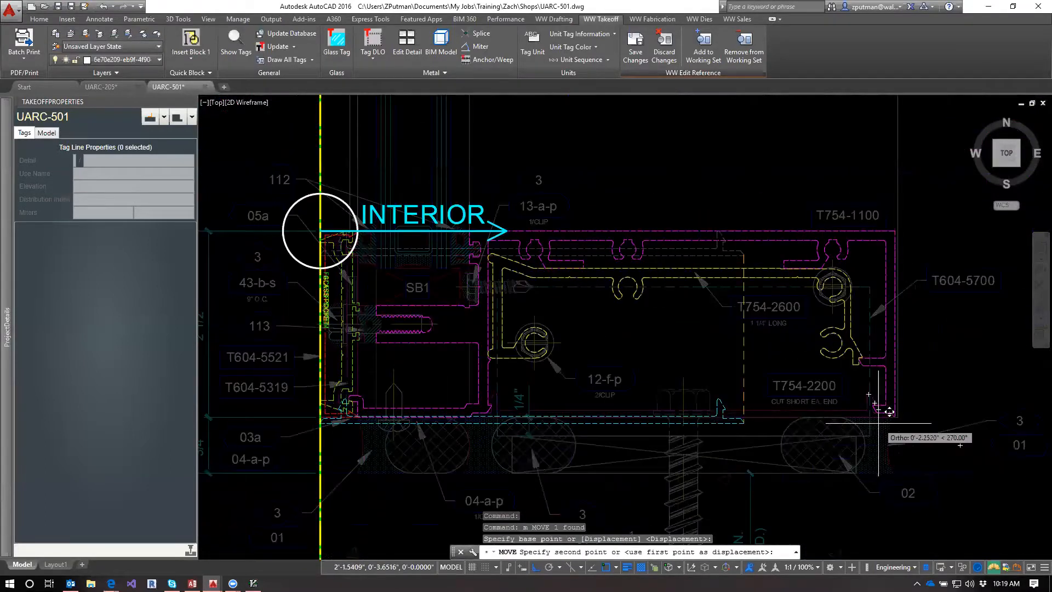
scroll(912, 420, up, 3)
scroll(860, 389, up, 4)
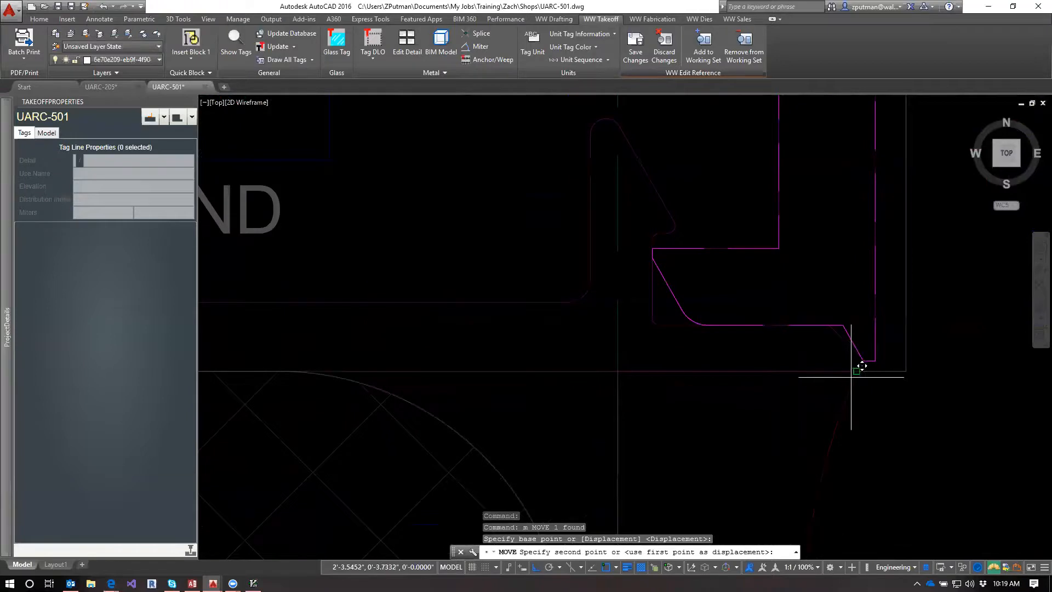
click(850, 376)
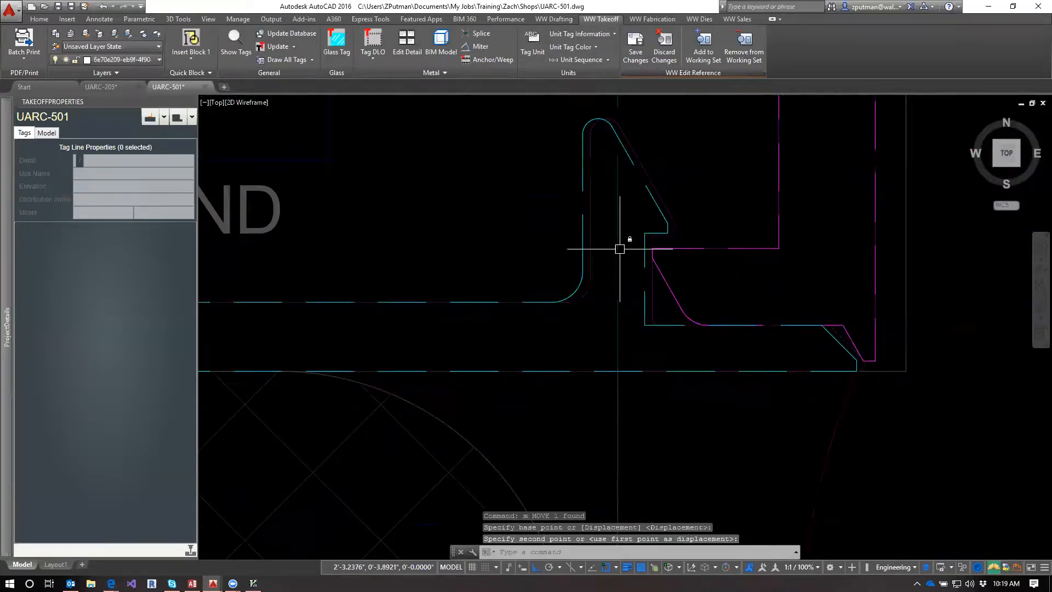
Step: Shift the T754-2200 profile horizontally from its hook's straight edge, using a perpendicular snap to the matching edge in the detail
click(584, 236)
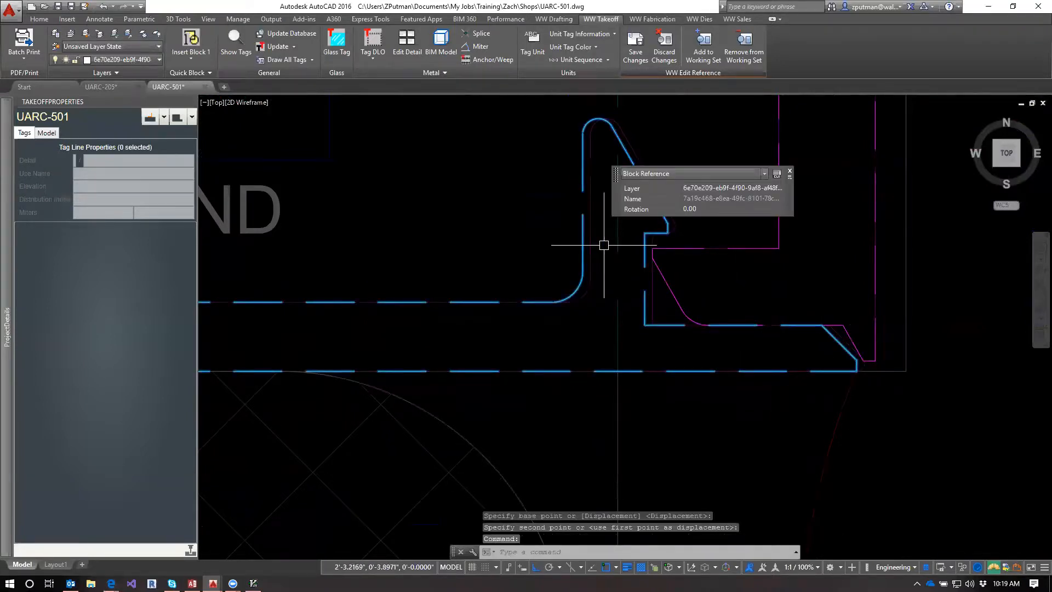
text(m)
key(Return)
click(582, 133)
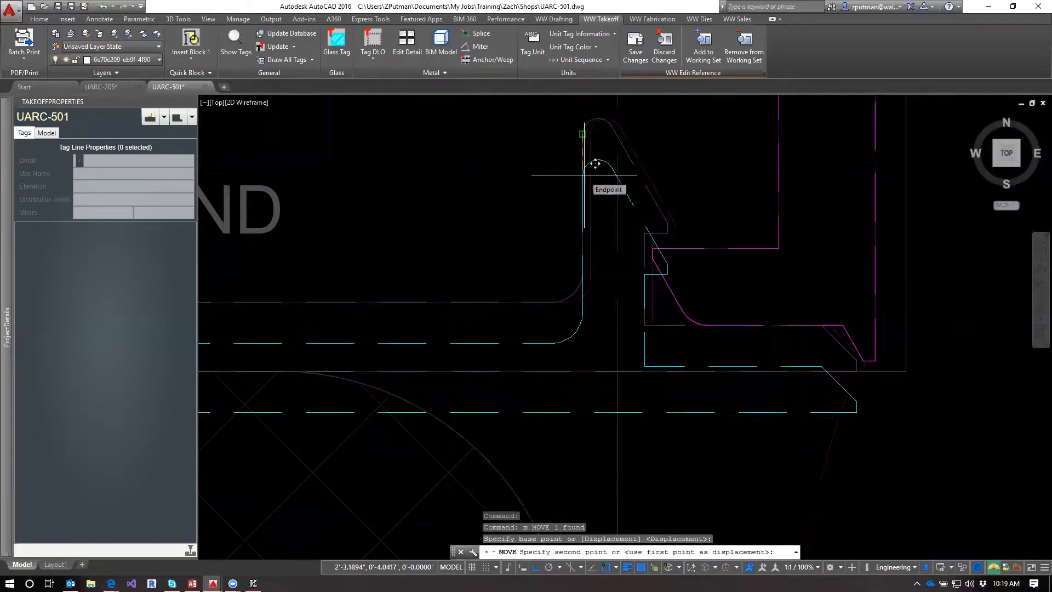
text(perp)
key(Return)
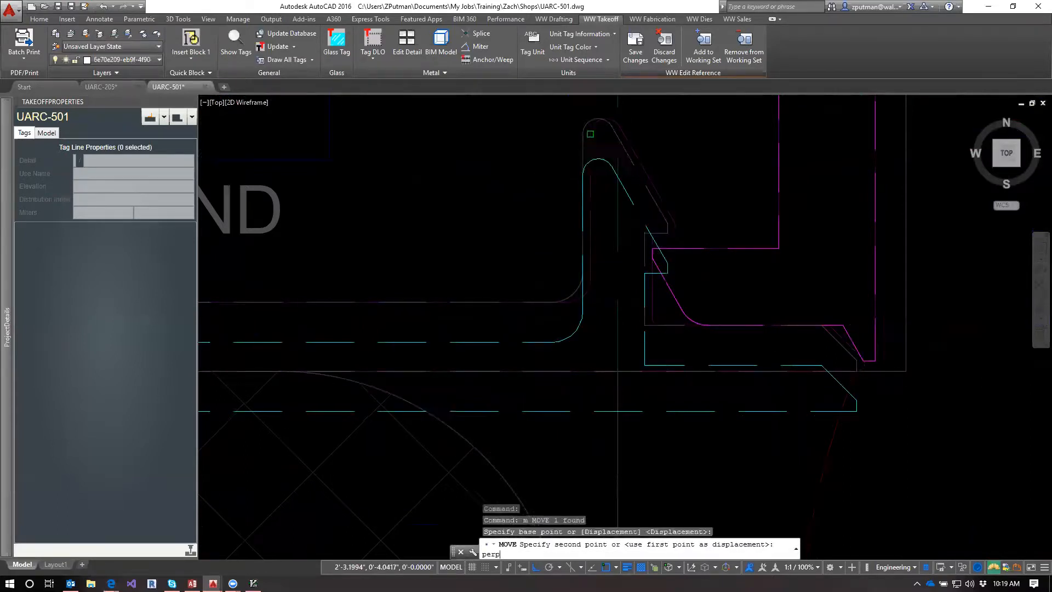
click(593, 179)
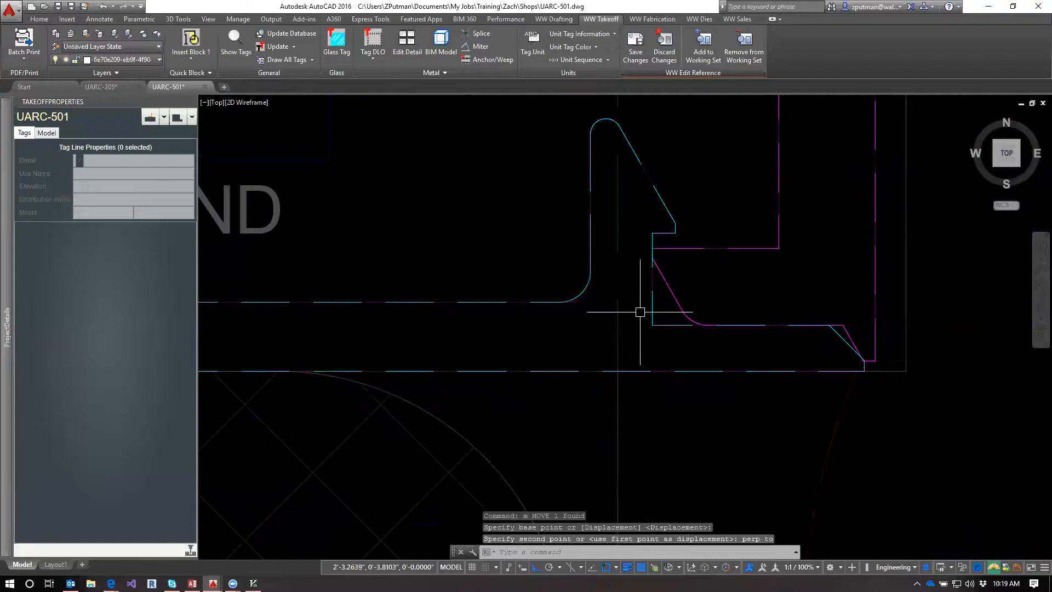
Step: Move the T604-5319 pressure plate profile so its lower gasket leg corner meets the matching corner of the sill detail
scroll(640, 312, down, 5)
scroll(598, 275, up, 4)
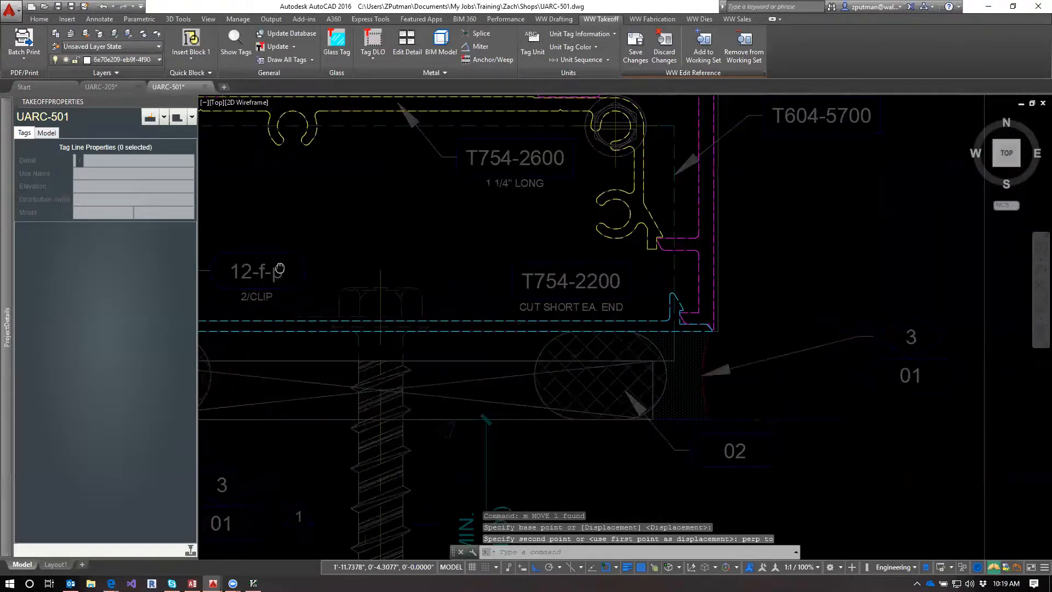
scroll(347, 393, up, 4)
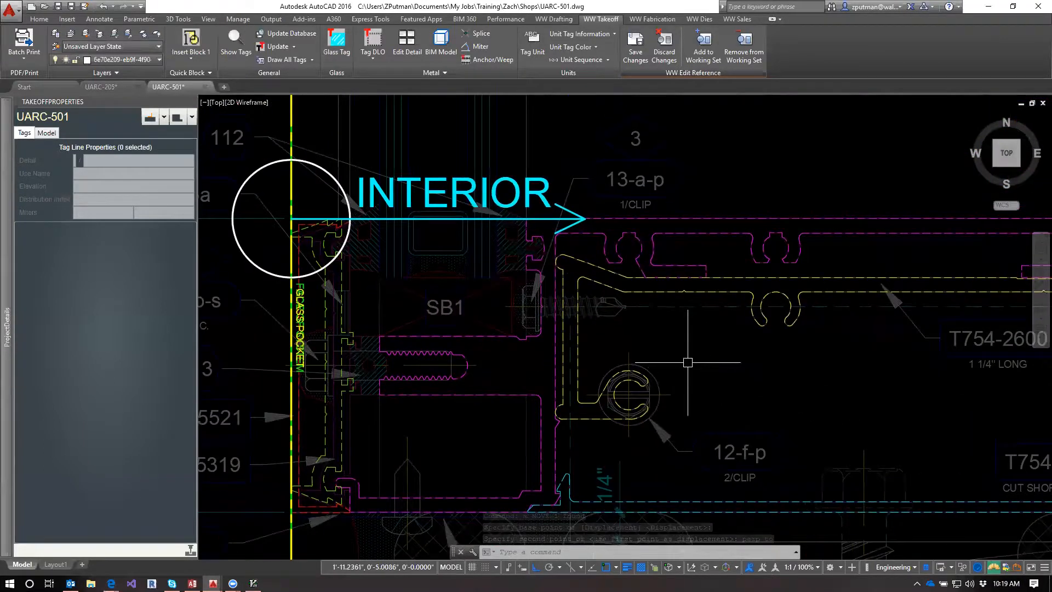
middle_drag(347, 393, 538, 363)
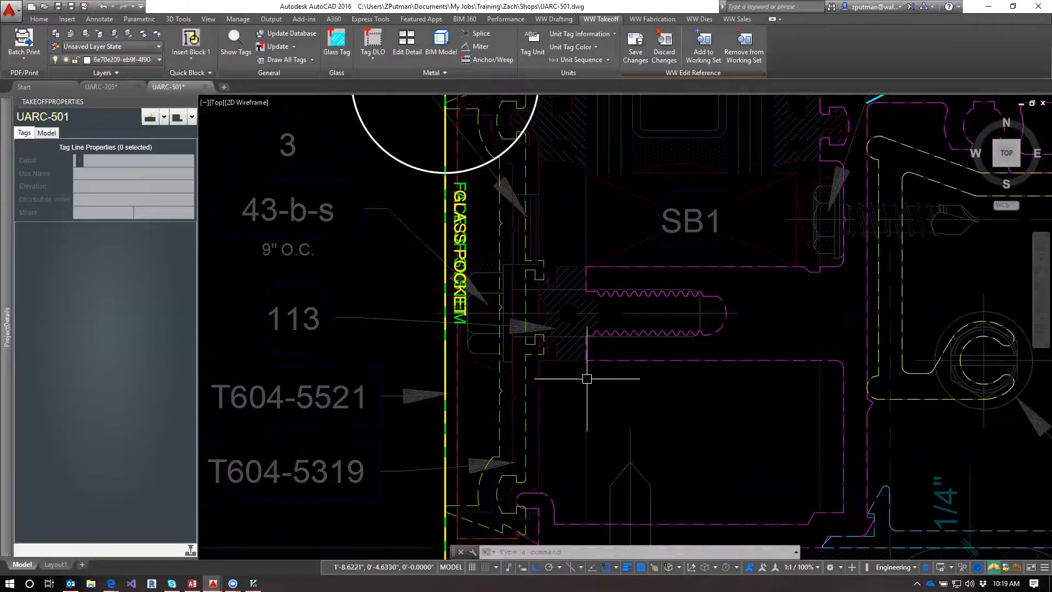
key(Return)
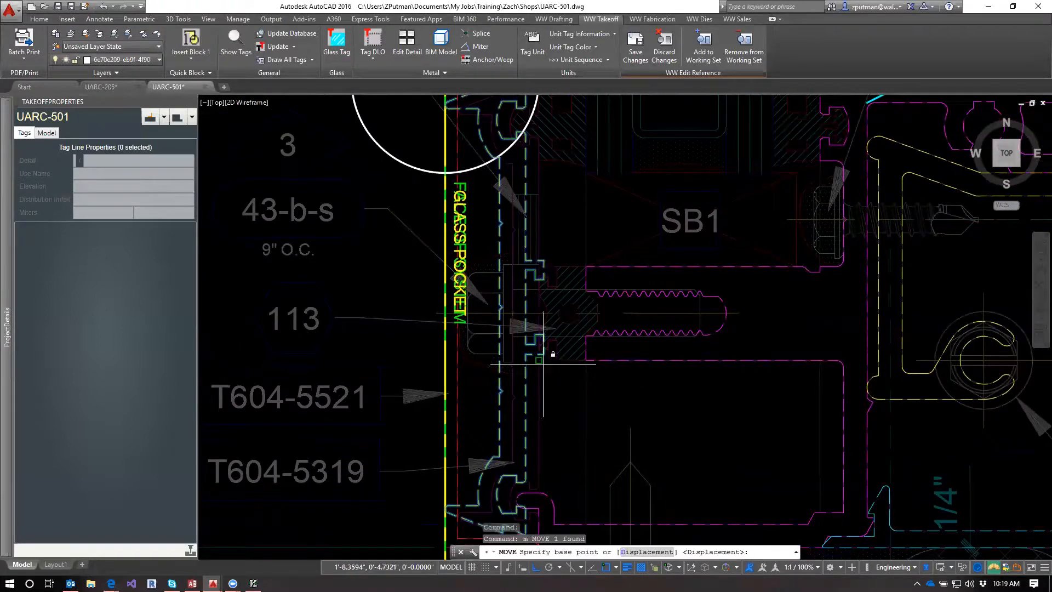
scroll(543, 358, up, 5)
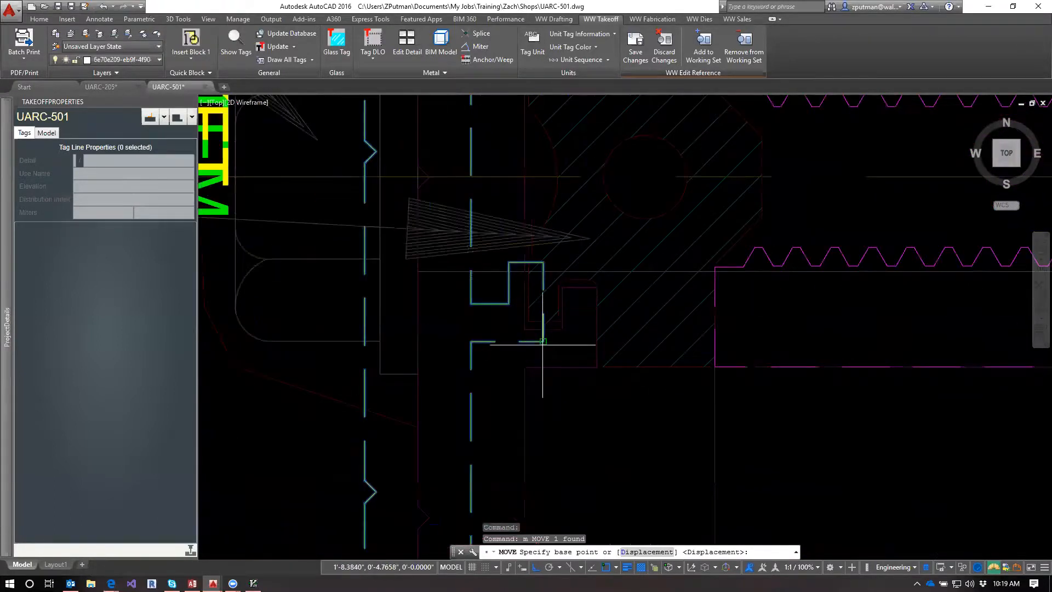
click(543, 344)
click(586, 365)
scroll(626, 434, down, 3)
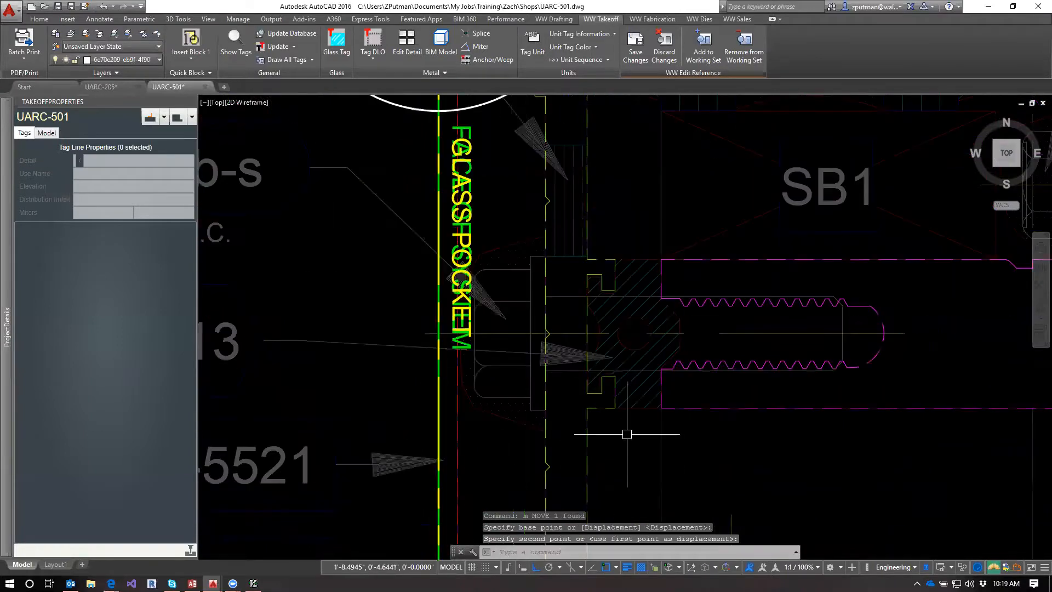
Step: Check the exterior T604-5521 face cover profile against the sill detail, leaving nothing selected
scroll(627, 434, down, 2)
click(543, 444)
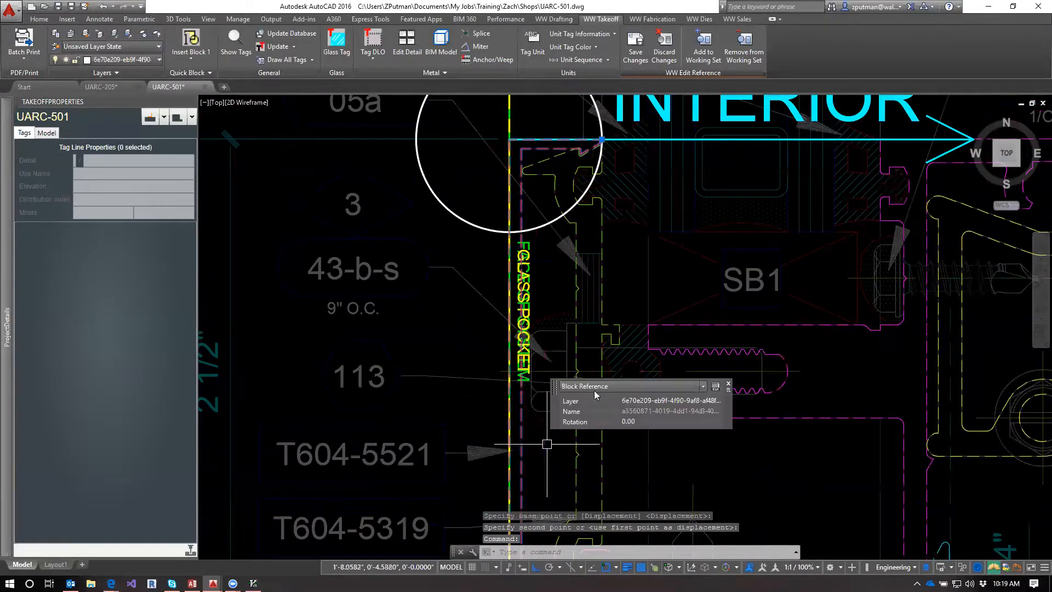
scroll(568, 161, up, 2)
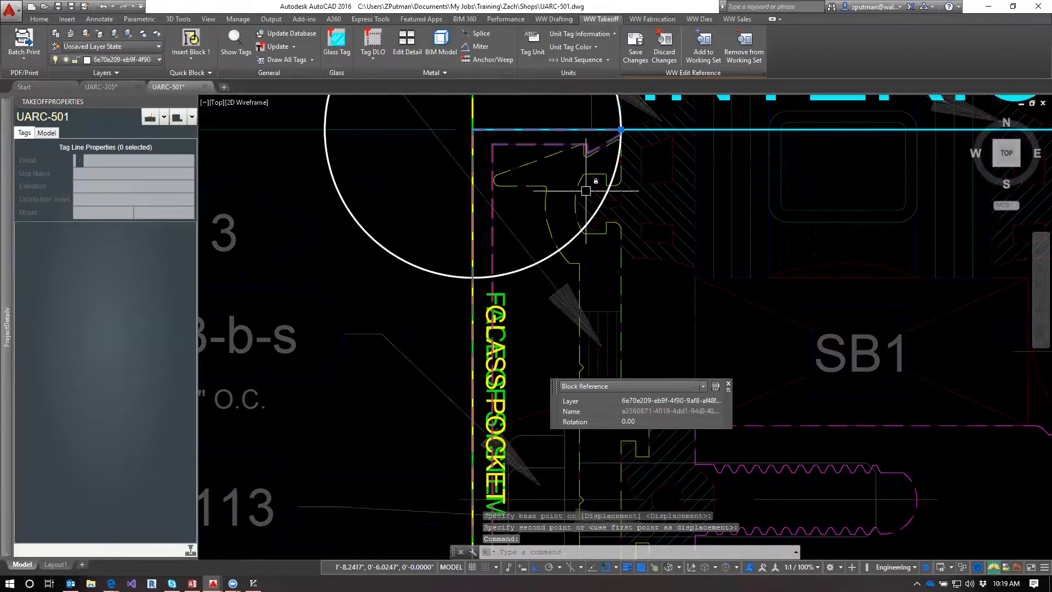
scroll(586, 191, down, 3)
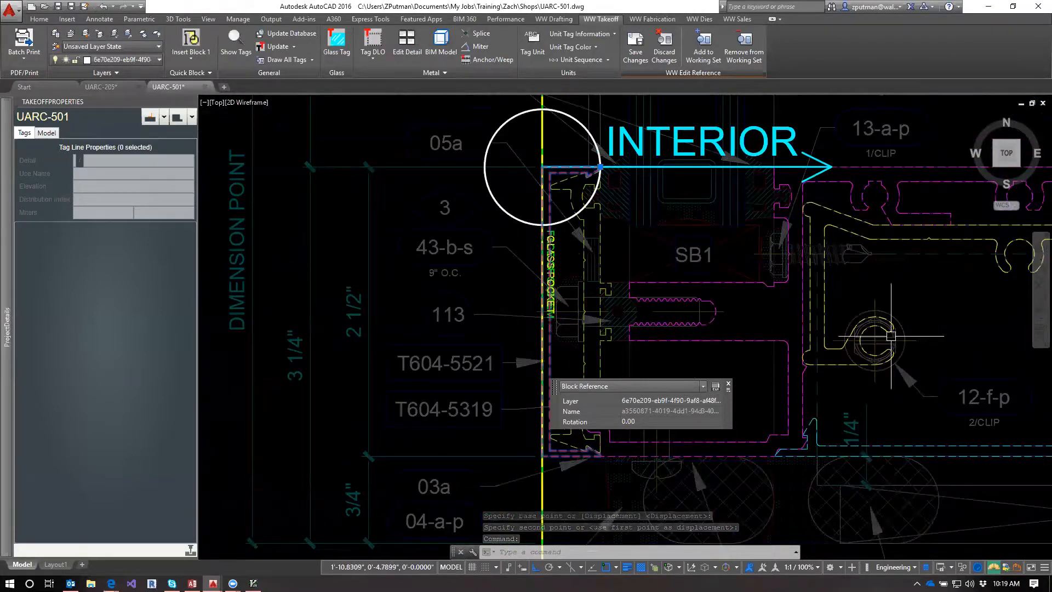
key(Escape)
key(Escape)
key(Escape)
Step: Examine the aligned profiles across the sill detail and the face-of-system marker at the exterior corner, with the marker selected
scroll(788, 348, down, 2)
middle_drag(909, 355, 718, 341)
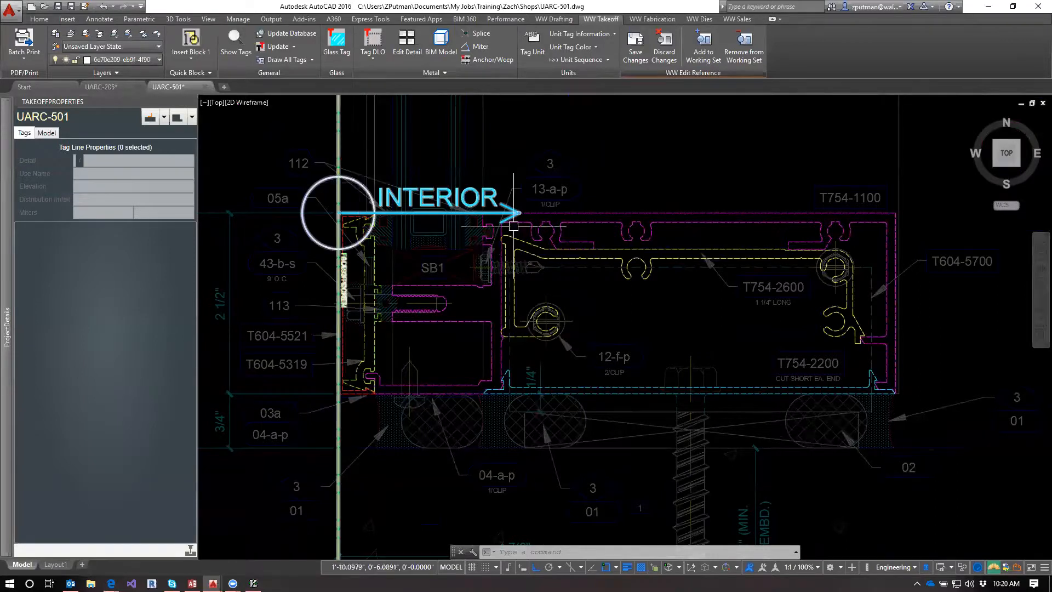
middle_drag(644, 303, 753, 369)
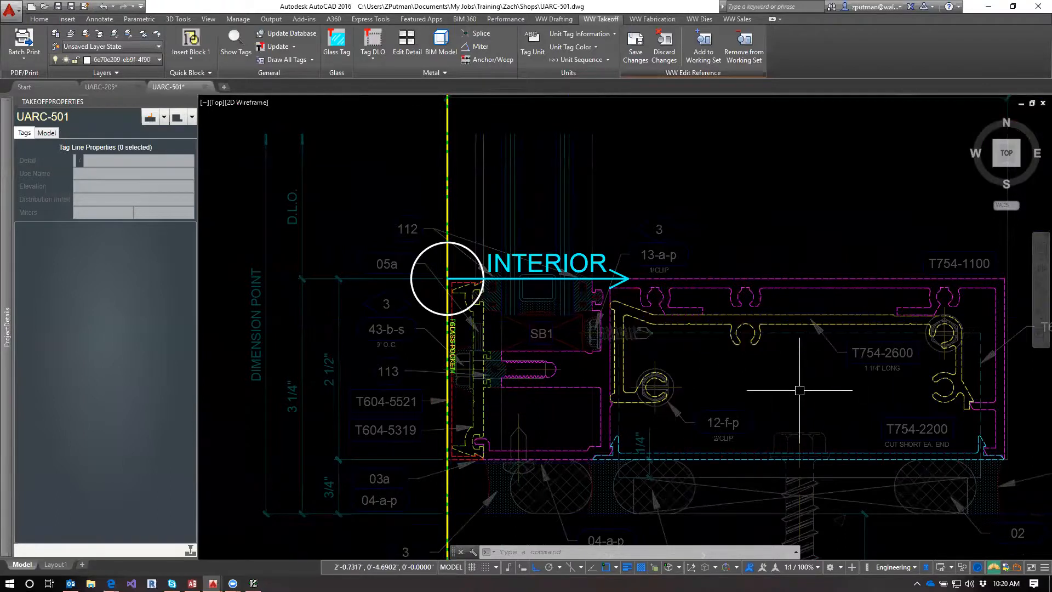
click(475, 295)
middle_drag(556, 408, 776, 453)
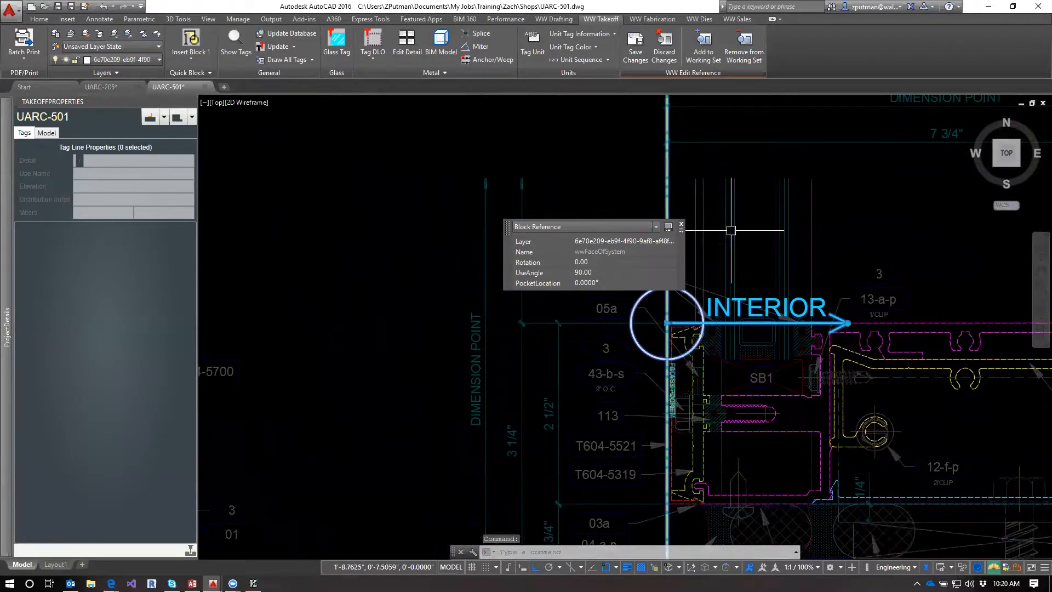
click(925, 567)
middle_drag(836, 368, 586, 279)
scroll(489, 274, up, 2)
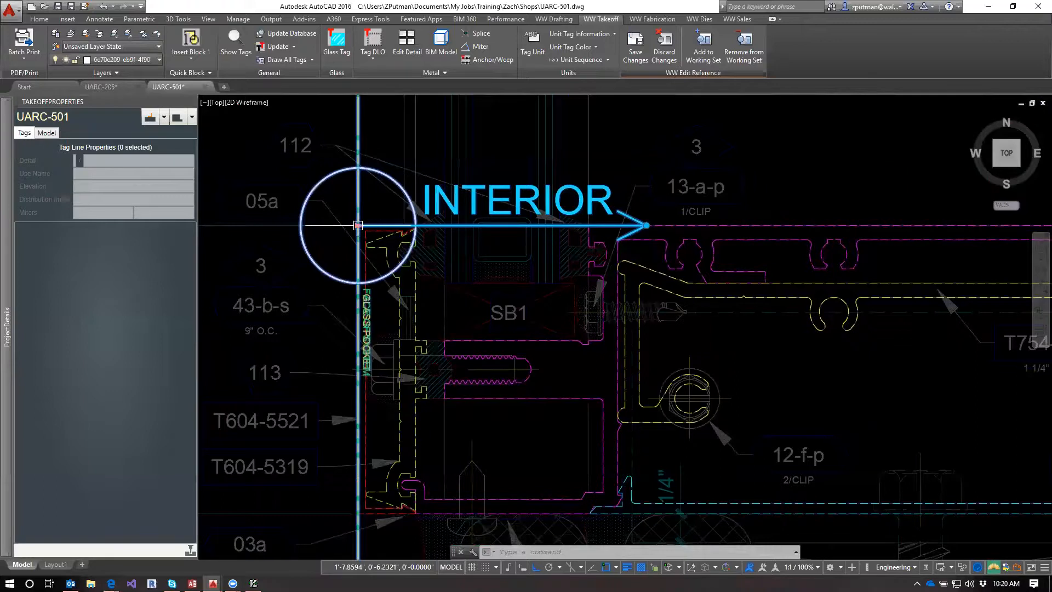
click(646, 225)
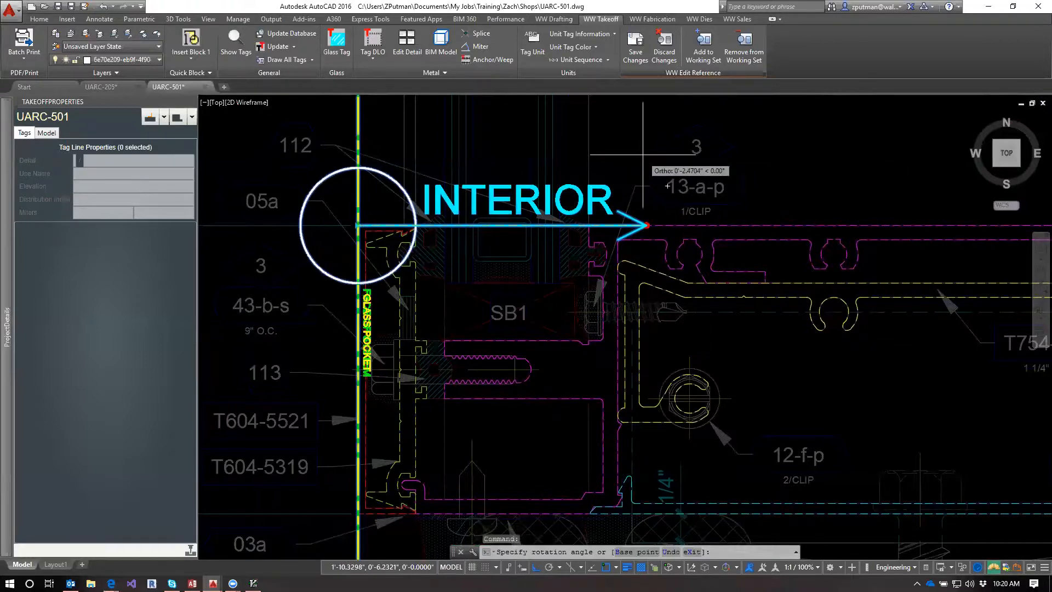
key(F8)
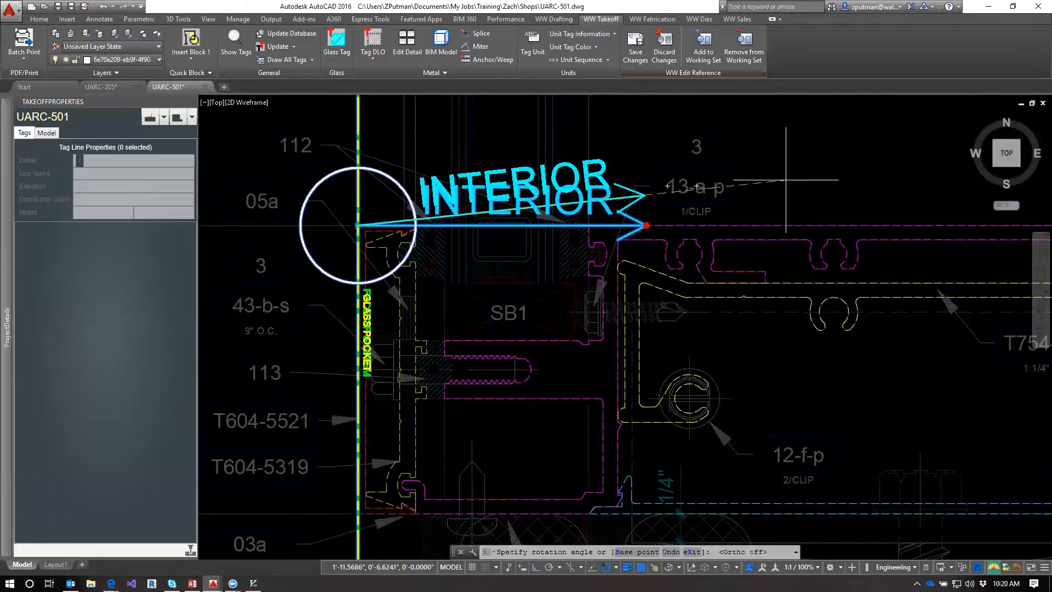
key(F8)
key(Escape)
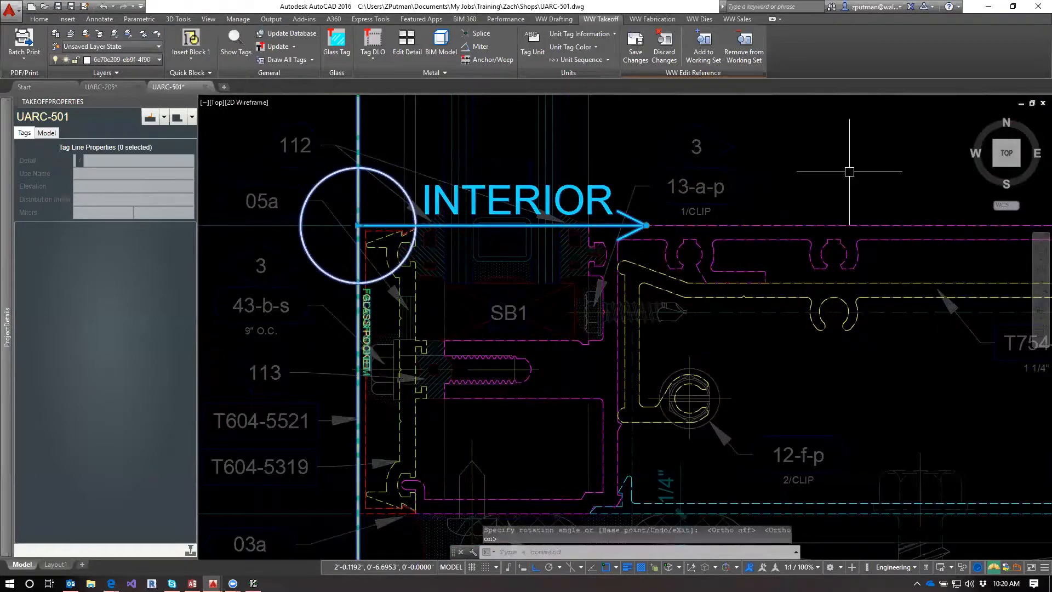
key(Escape)
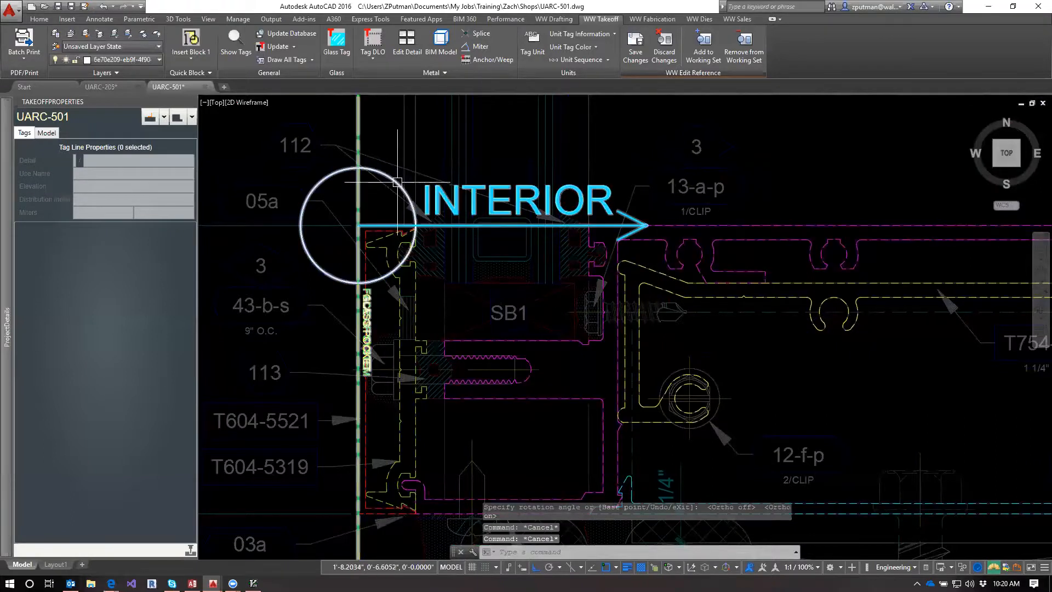
Step: Move the face-of-system marker's glass pocket line to the edge of the T754-1100 profile that holds the interior glazing gasket
click(397, 182)
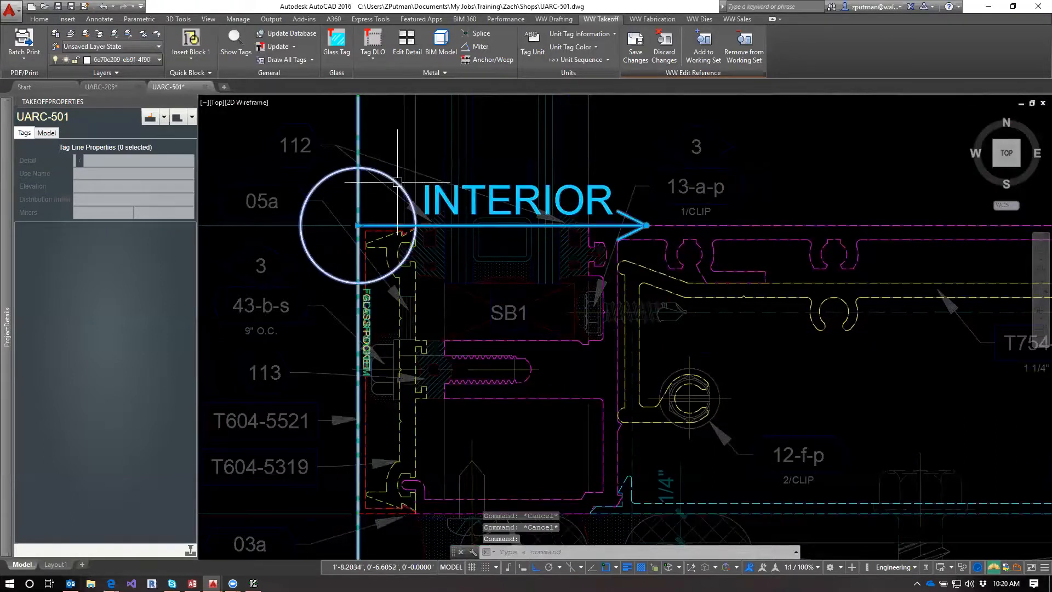
click(358, 225)
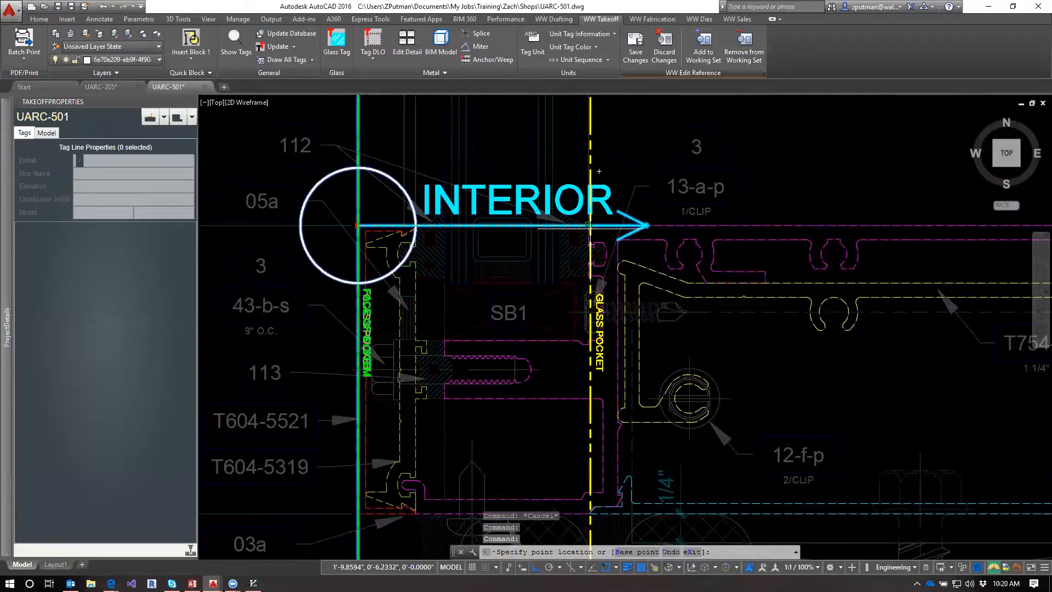
scroll(591, 241, up, 4)
key(Escape)
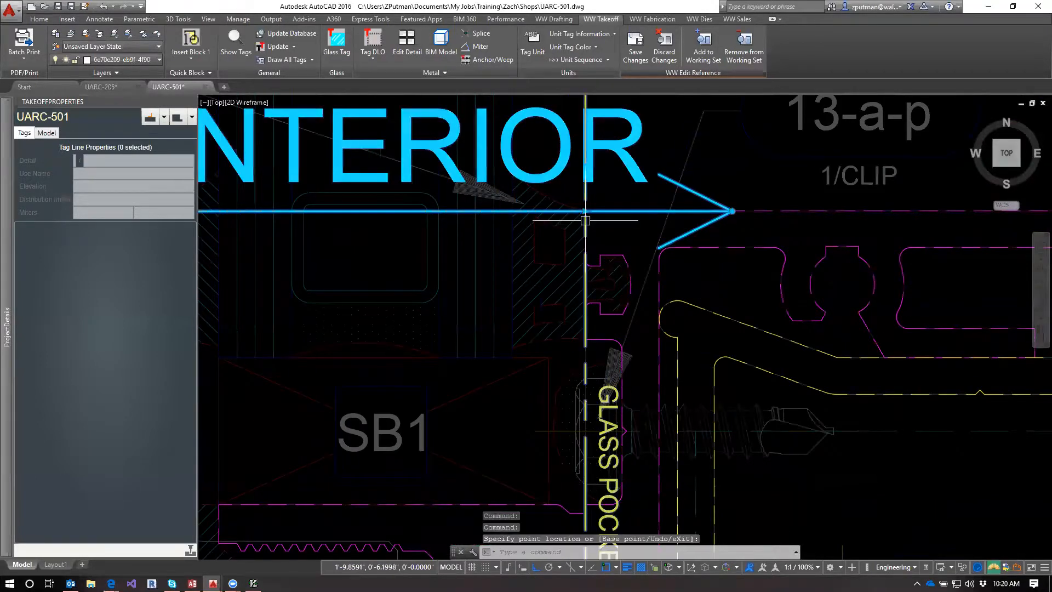
scroll(589, 219, down, 5)
key(Escape)
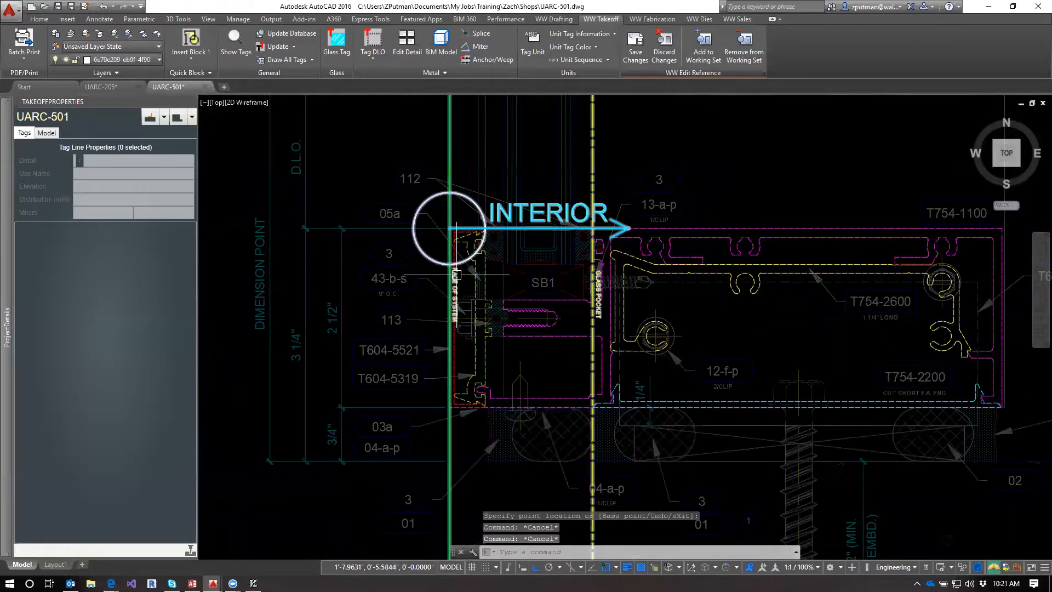
Step: Examine the glass pocket and face-of-system lines against the glass, gaskets and surrounding profiles of the sill detail
scroll(460, 274, up, 2)
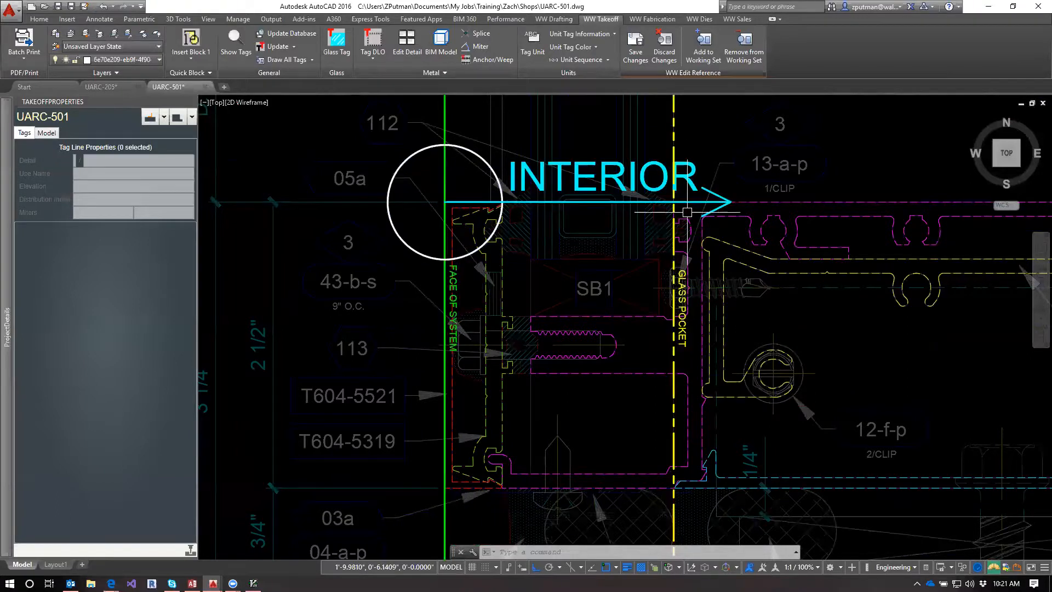
scroll(679, 202, up, 2)
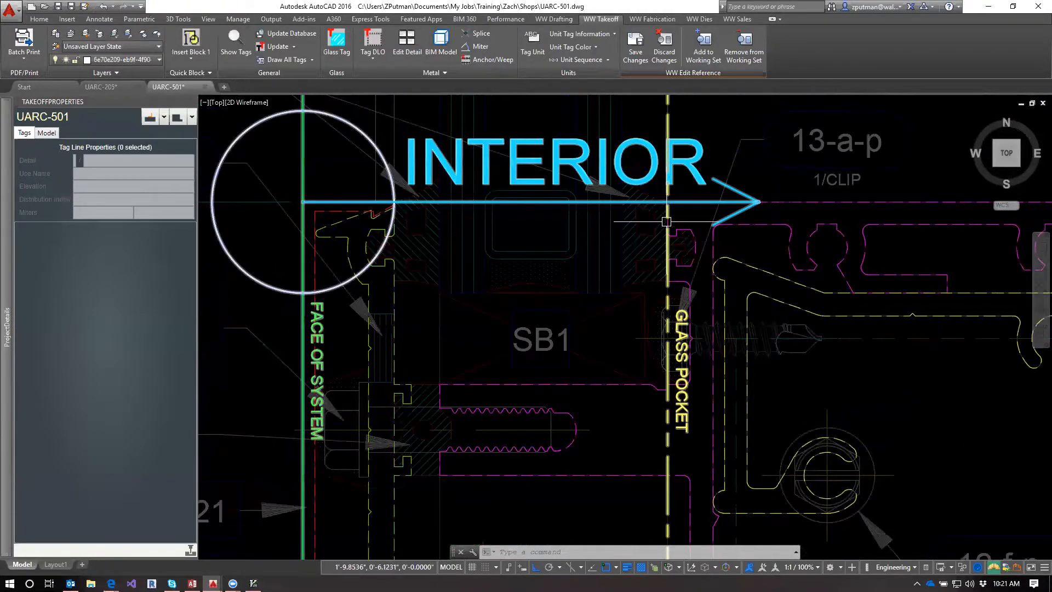
scroll(671, 209, up, 2)
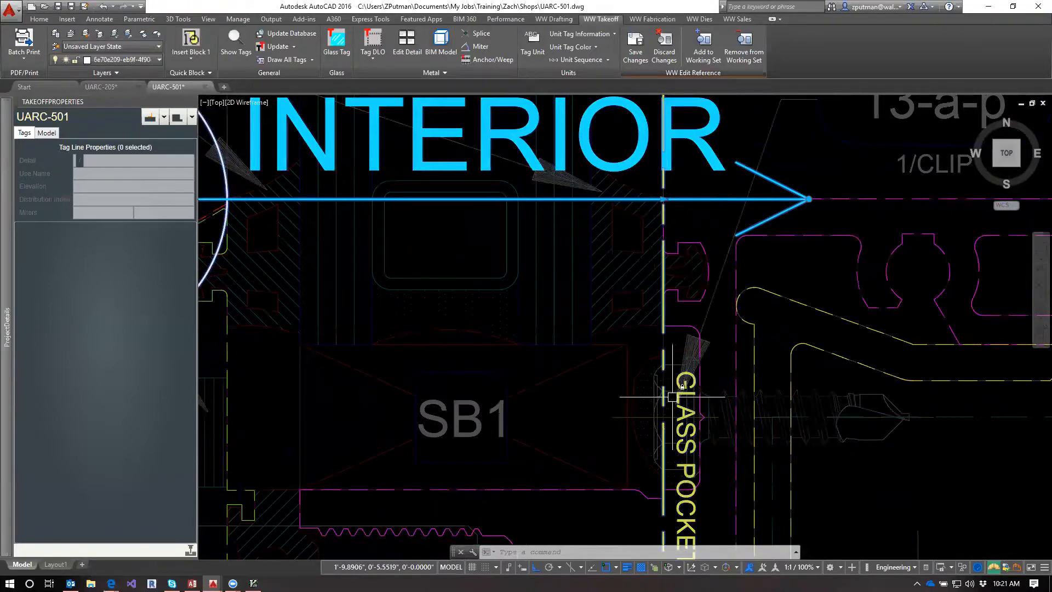
scroll(619, 238, down, 2)
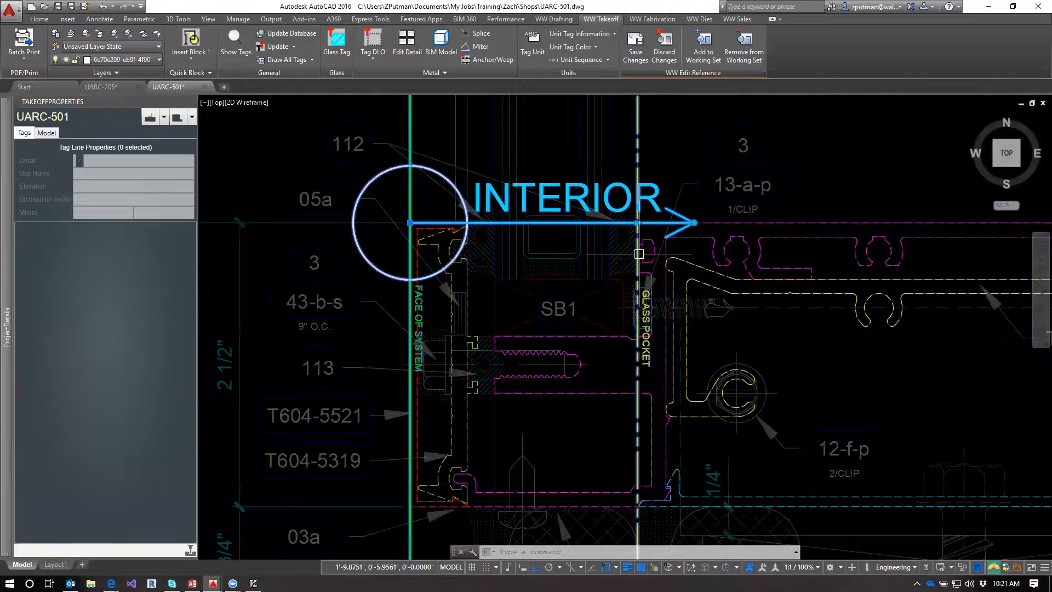
middle_drag(857, 353, 722, 342)
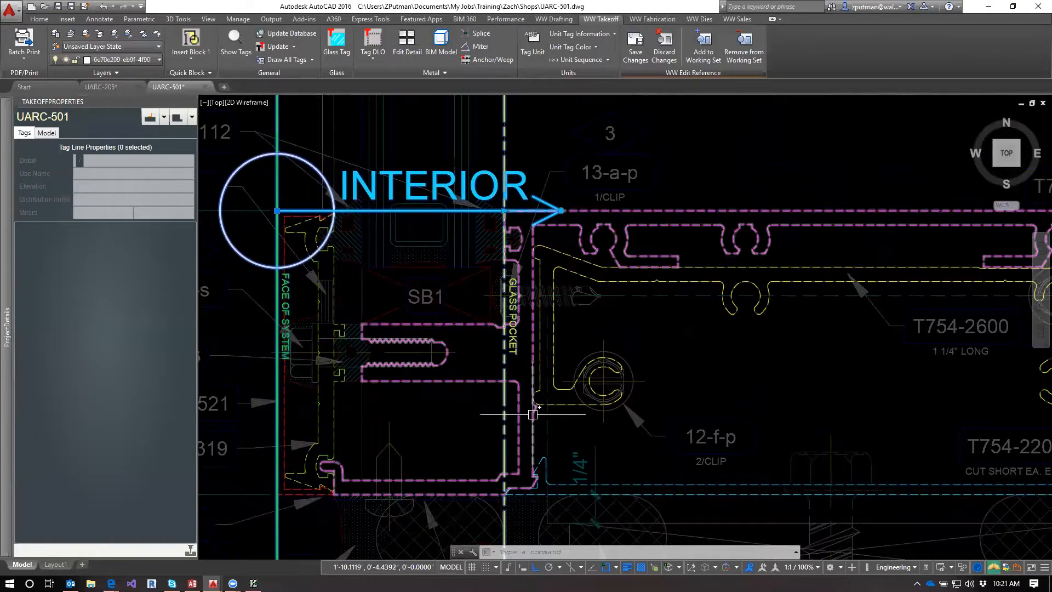
mouse_move(5, 222)
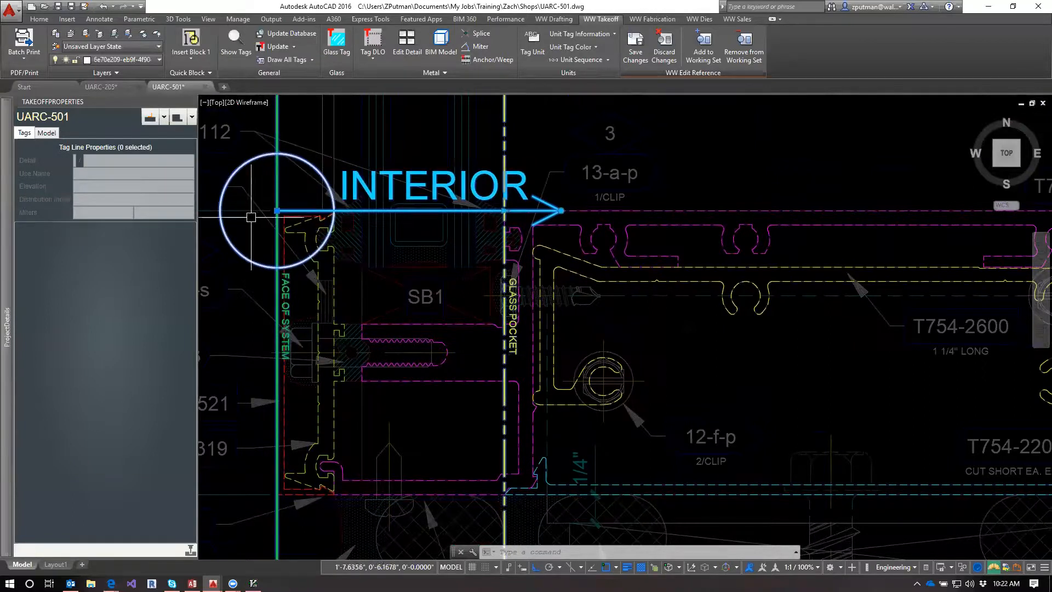
scroll(603, 246, down, 5)
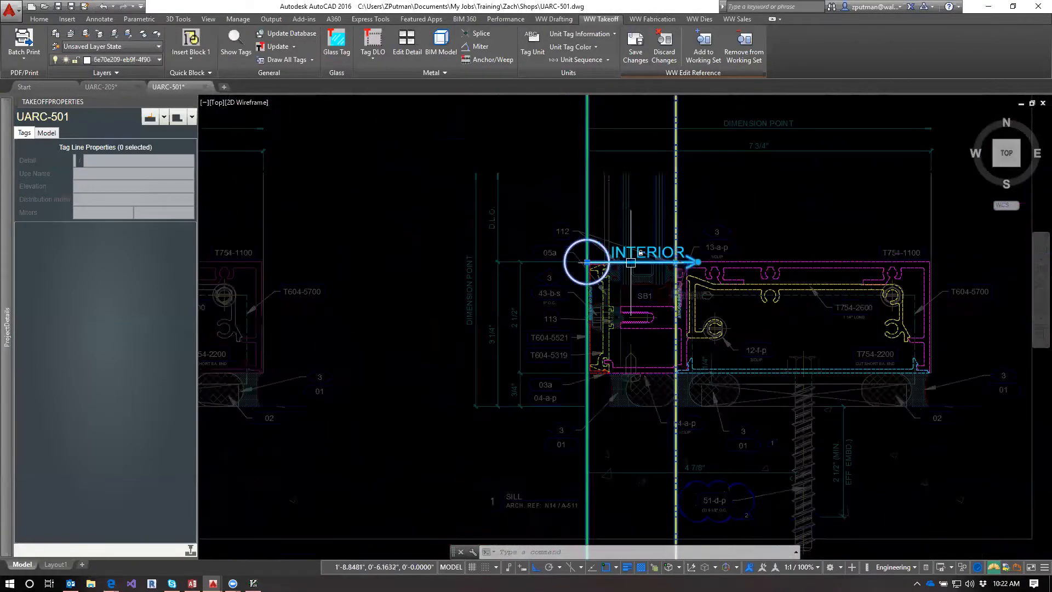
middle_drag(640, 208, 634, 251)
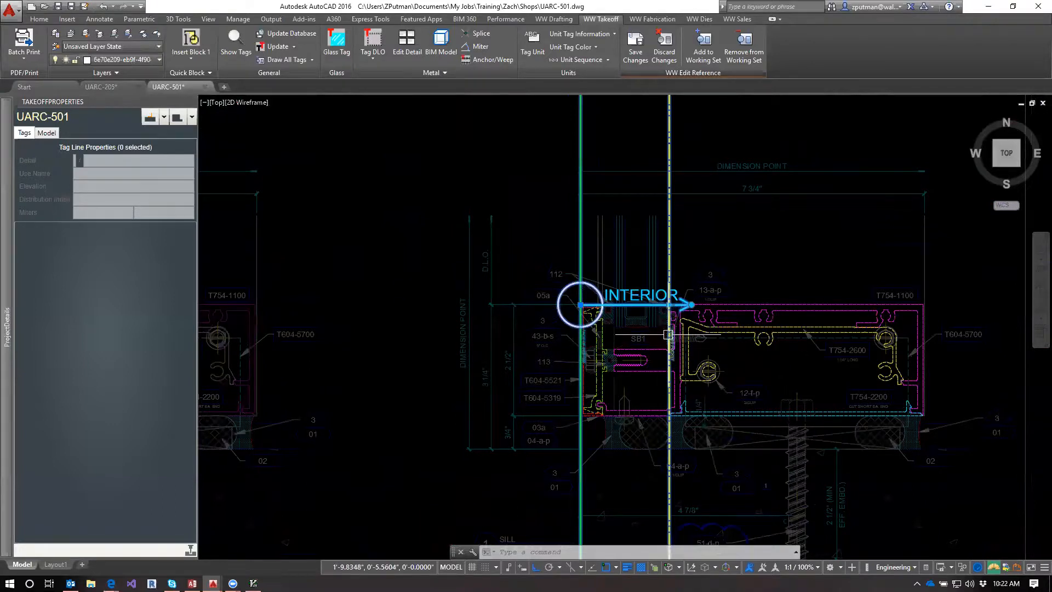
middle_drag(779, 373, 637, 320)
scroll(638, 320, up, 4)
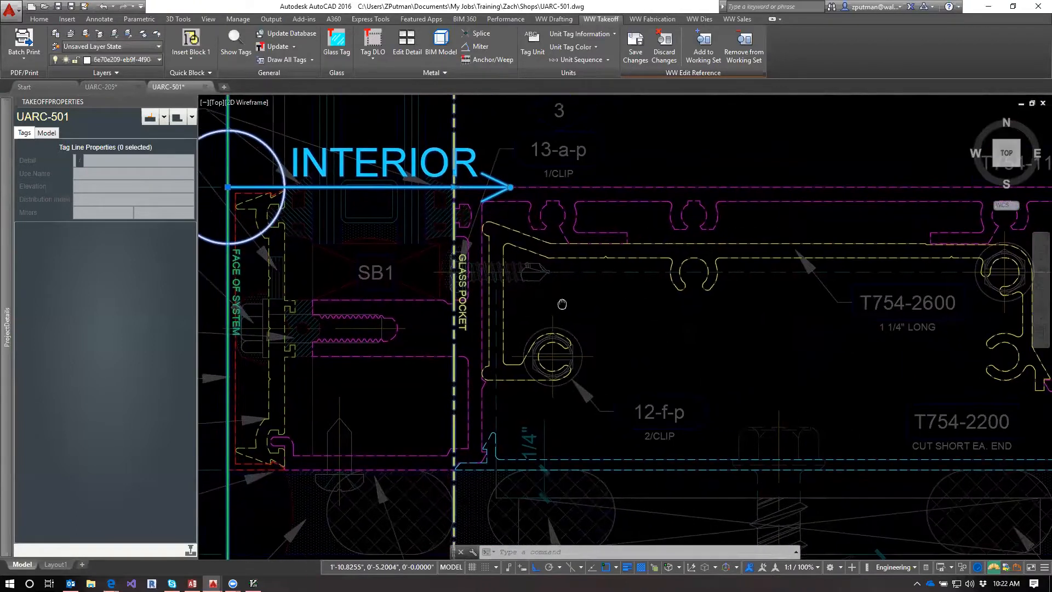
Step: Save the working set changes, applying the layout changes only to the parts in this use/tag line
middle_drag(563, 304, 556, 305)
scroll(553, 306, down, 2)
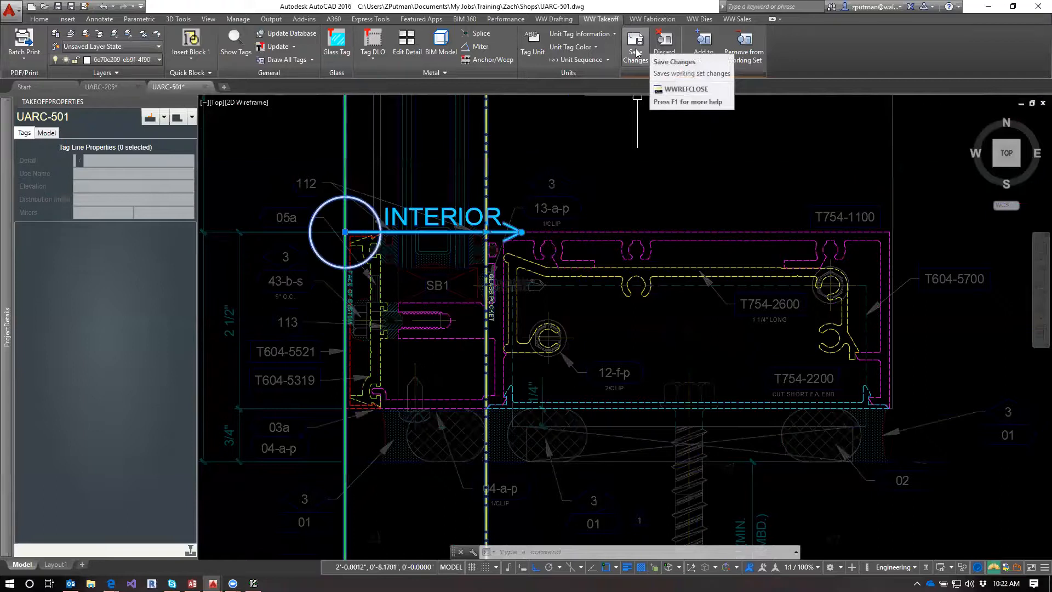
click(635, 53)
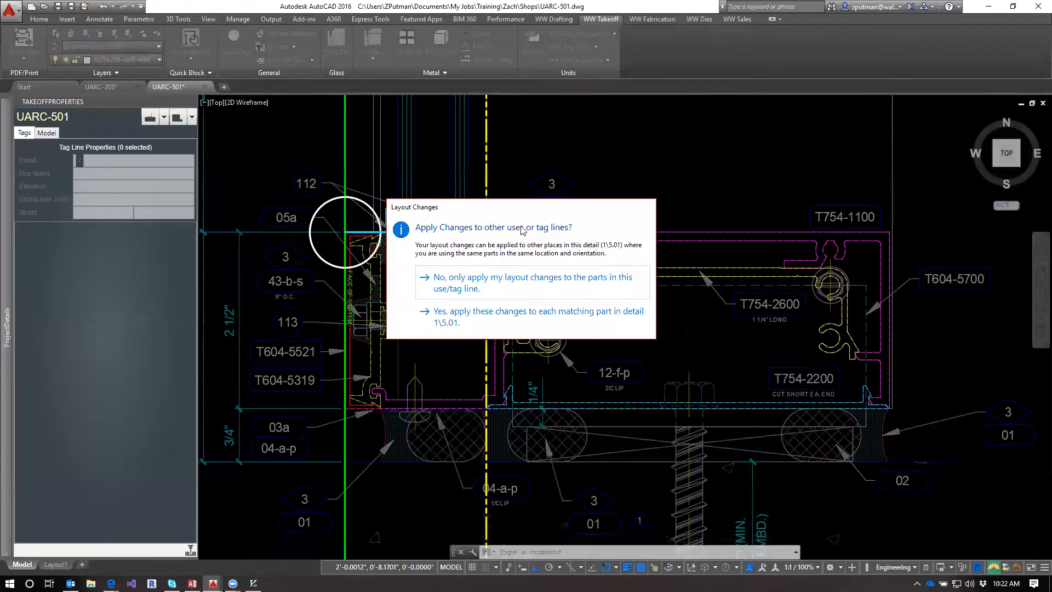
click(489, 290)
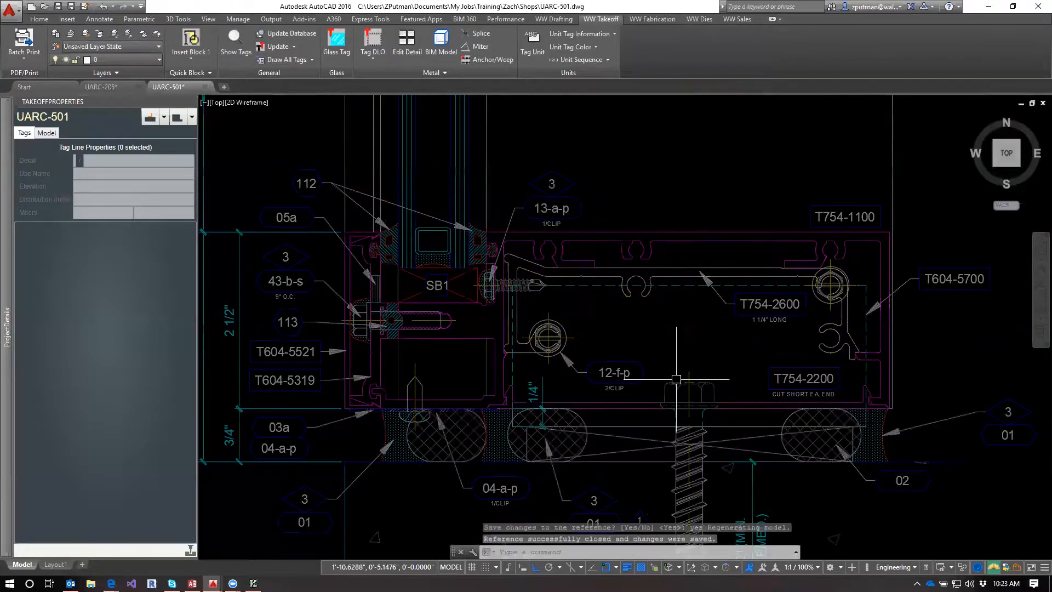
Step: Check the Pocket value of the Sill use in the project details for detail 1\5.01
mouse_move(4, 308)
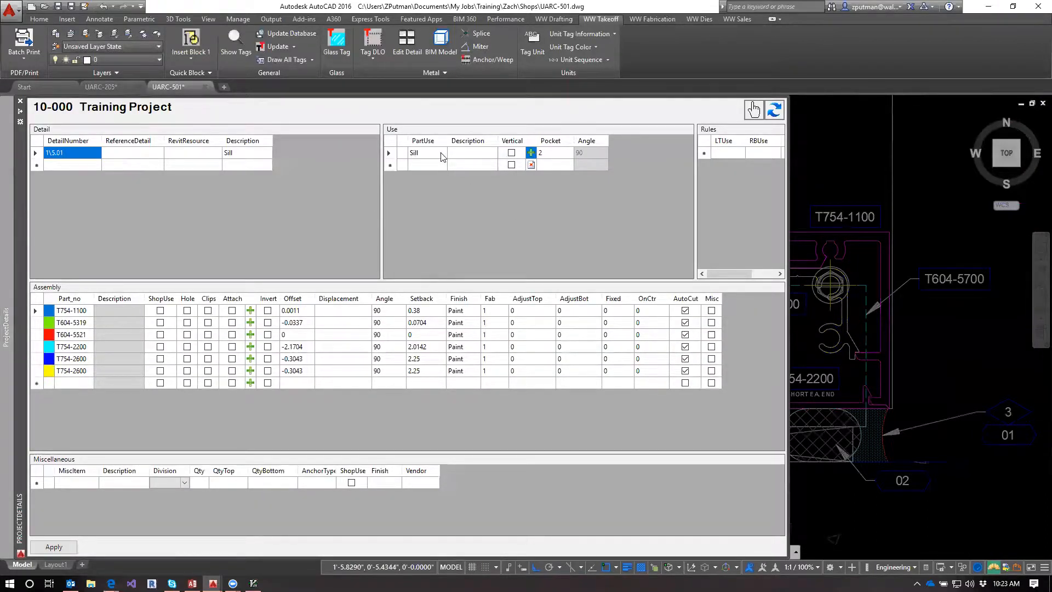
click(558, 156)
click(553, 155)
click(753, 110)
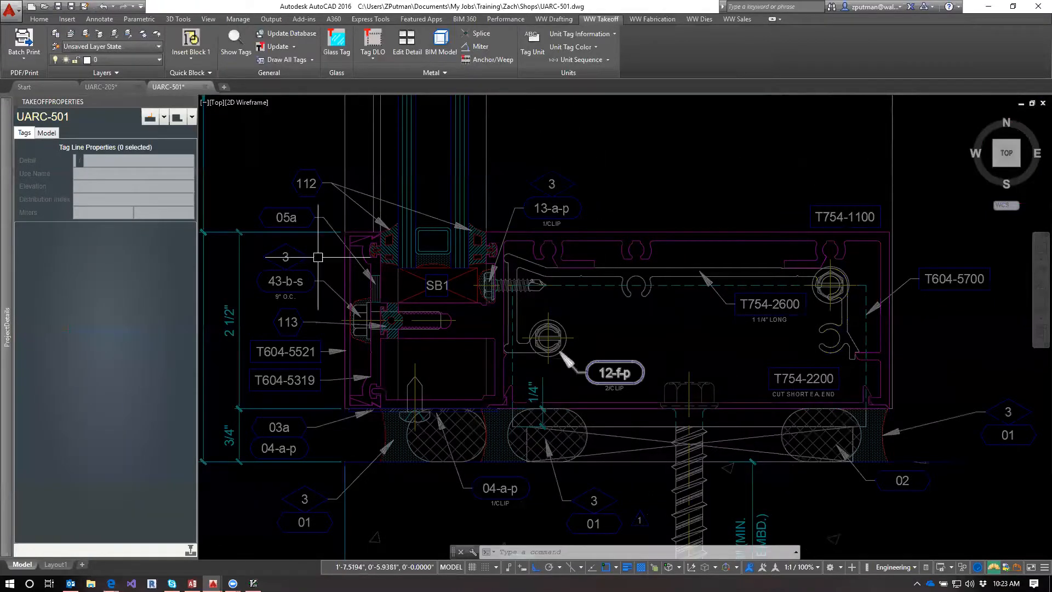
Step: Review the Invert, Offset, Angle and Setback values of the Sill assembly parts and apply the project details
mouse_move(4, 358)
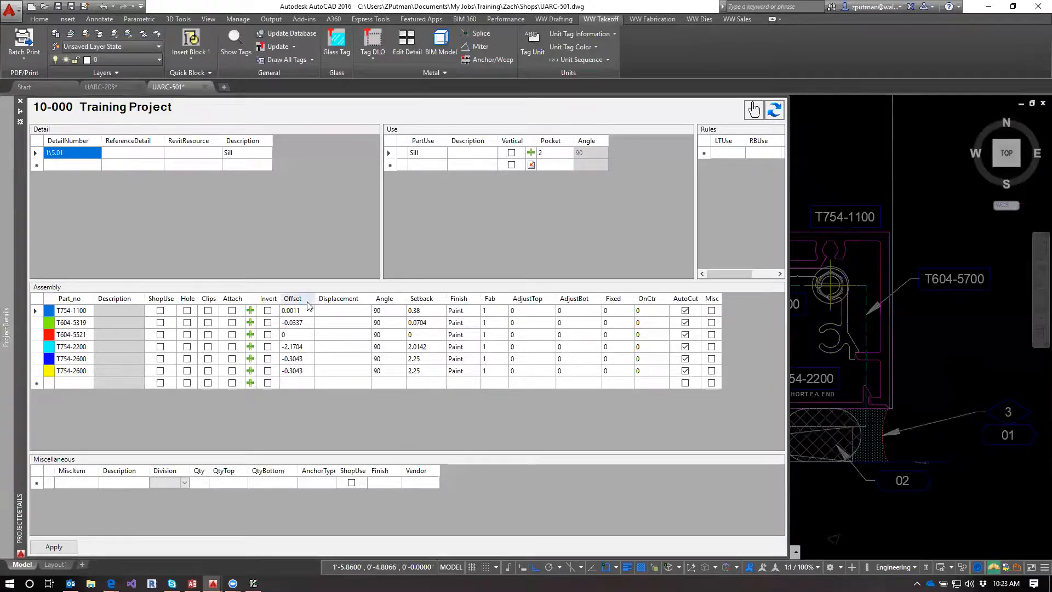
click(269, 299)
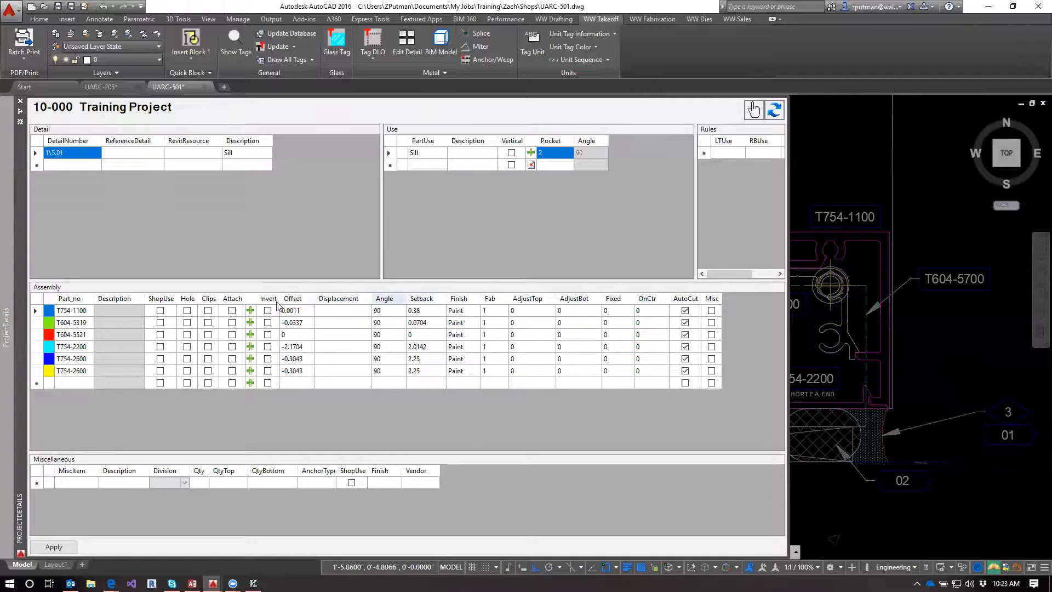
mouse_move(421, 302)
click(86, 360)
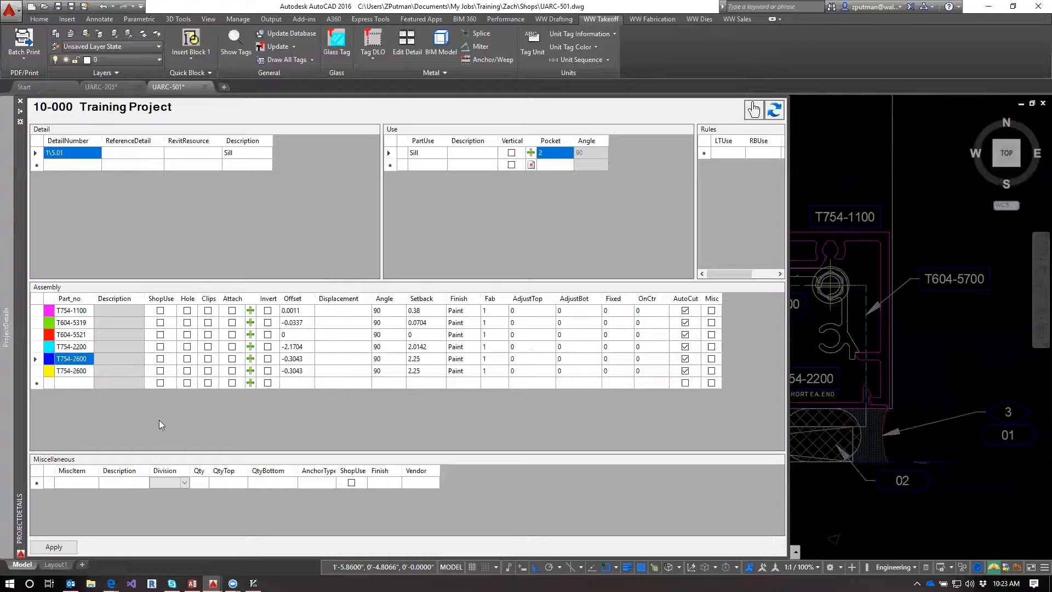
click(54, 546)
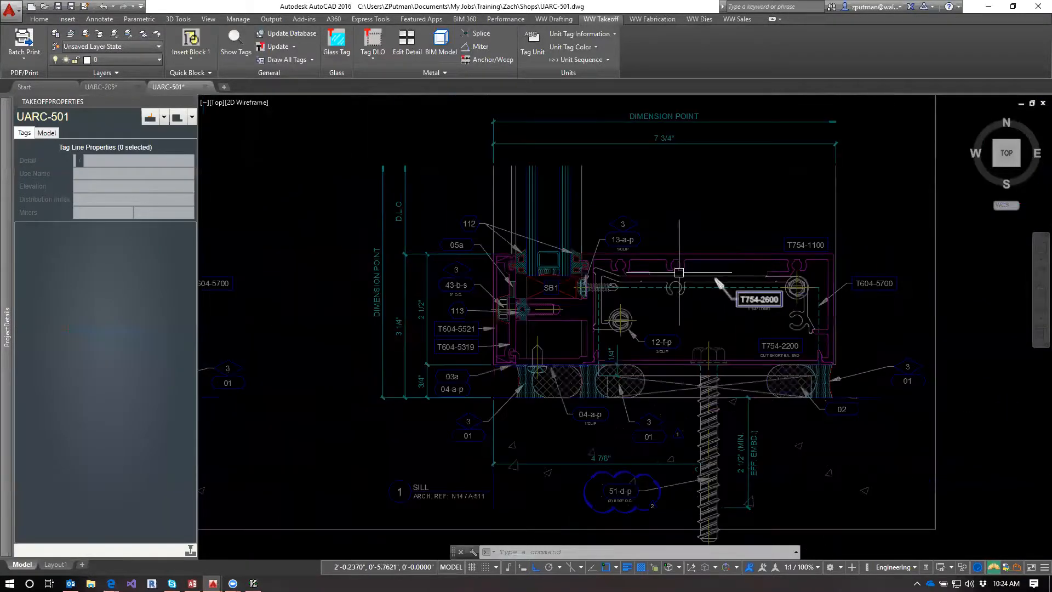
Step: Switch to the UARC-205 elevation and check which detail the leftmost vertical tag line refers to
click(101, 87)
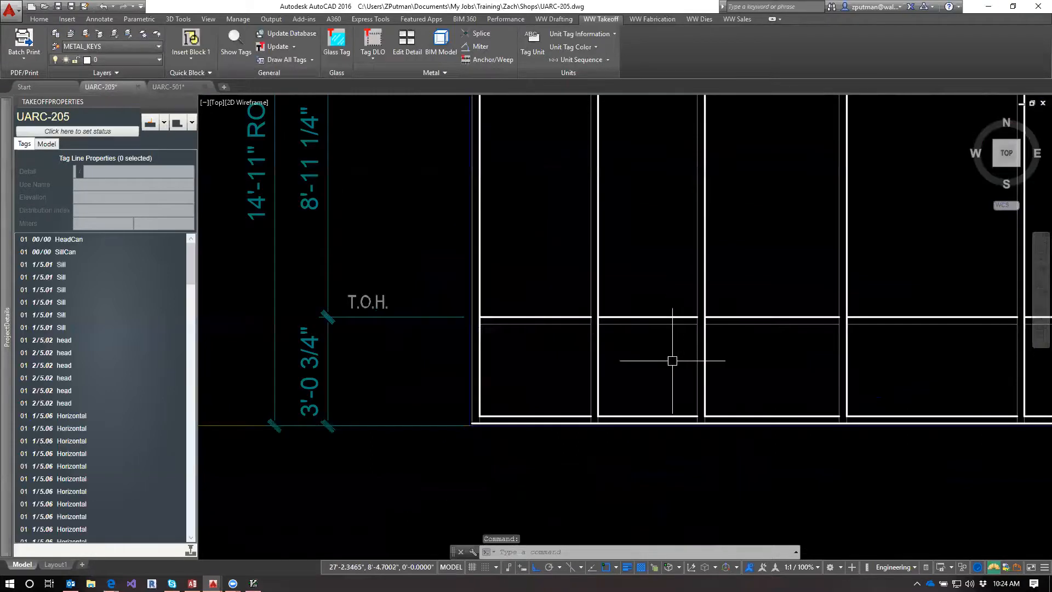
click(481, 378)
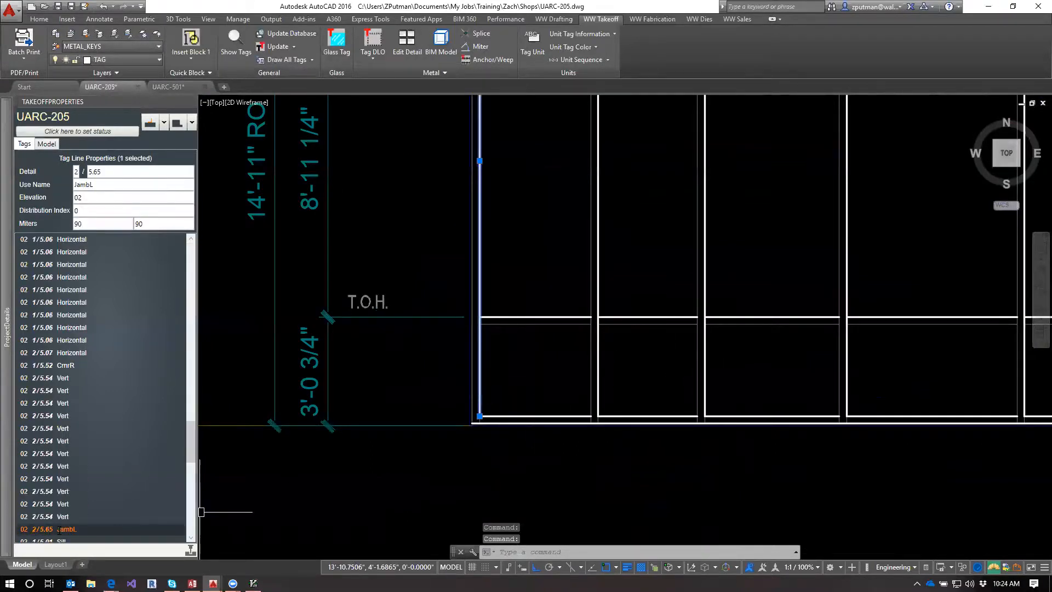
Step: Return to the UARC-501 drawing and use the QV command to open the drawing whose file name contains 565
click(169, 85)
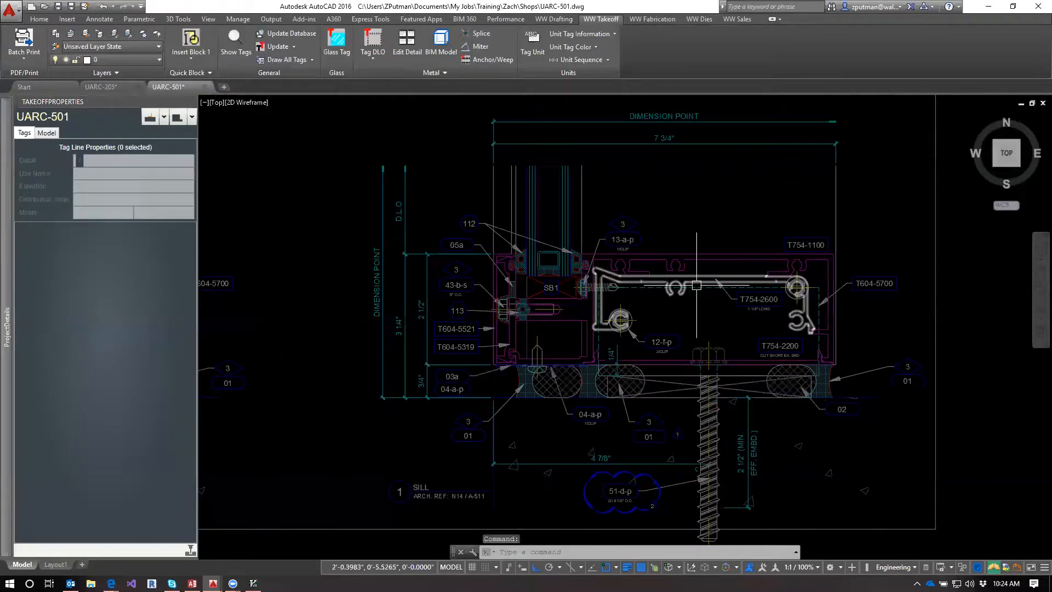
text(qv)
key(Return)
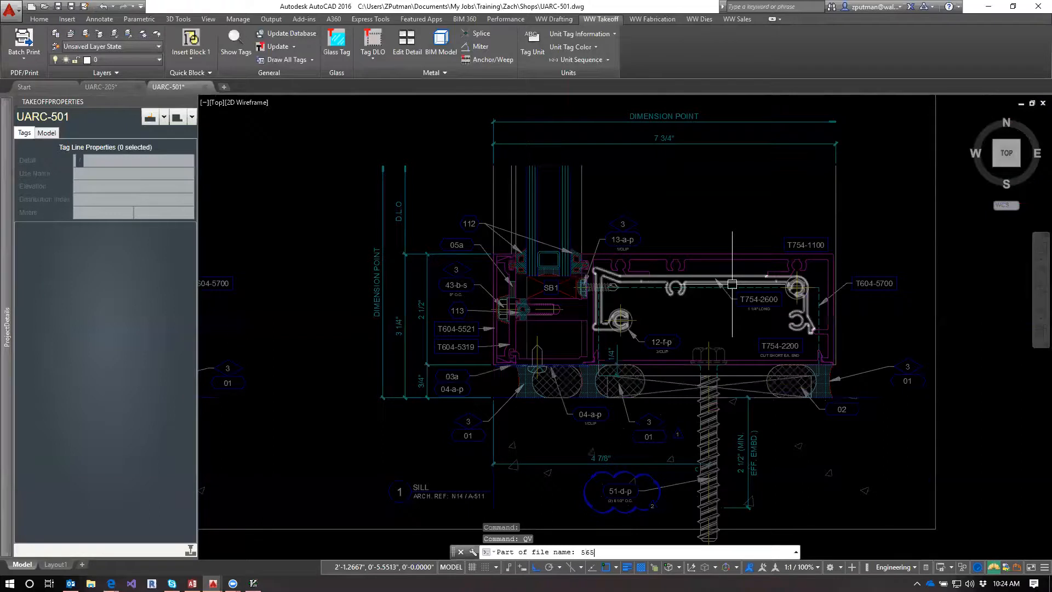
key(Return)
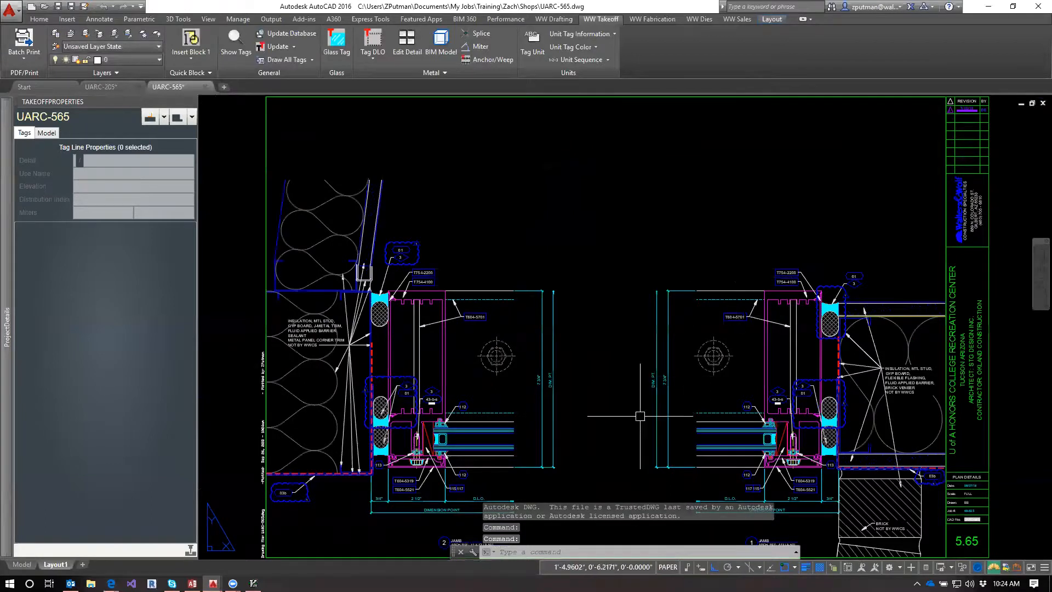
Step: Use the TM command to switch UARC-565 to model space and bring jamb detail 2 into view
middle_drag(581, 424, 682, 364)
text(t)
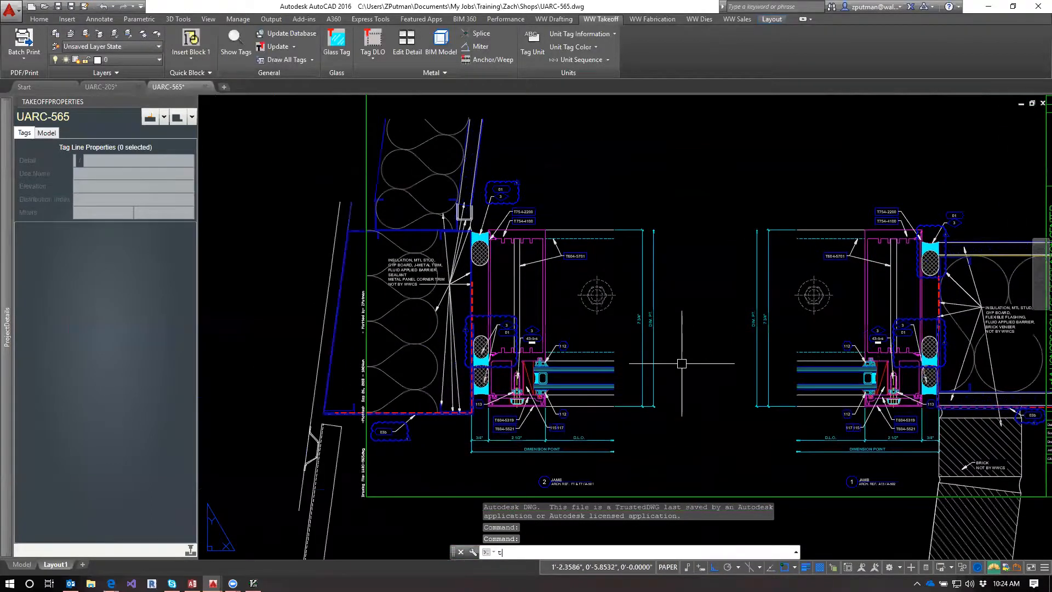
text(ing m)
key(Return)
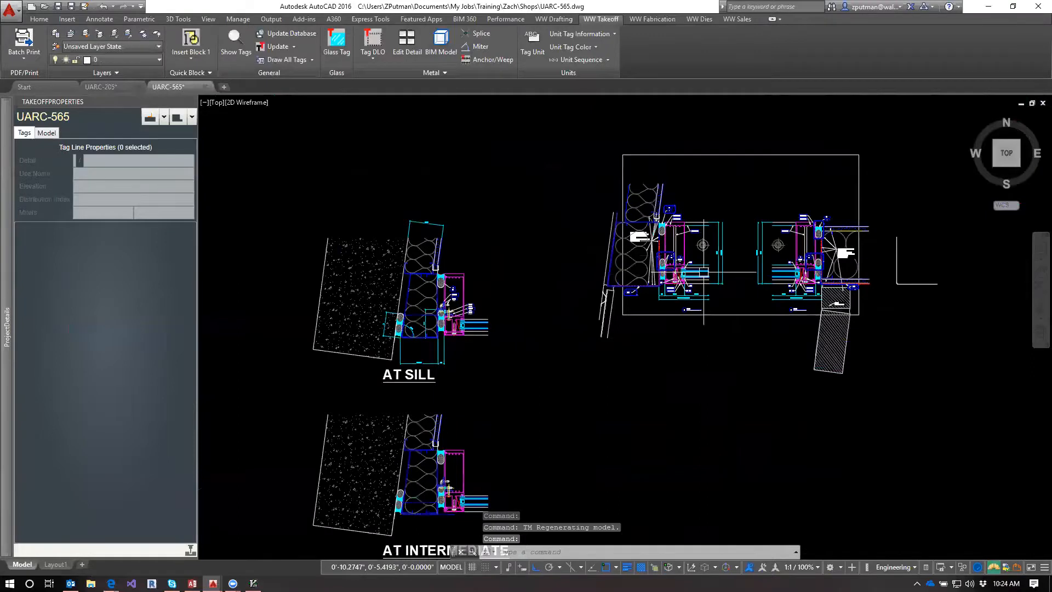
scroll(703, 271, up, 8)
middle_drag(638, 252, 652, 301)
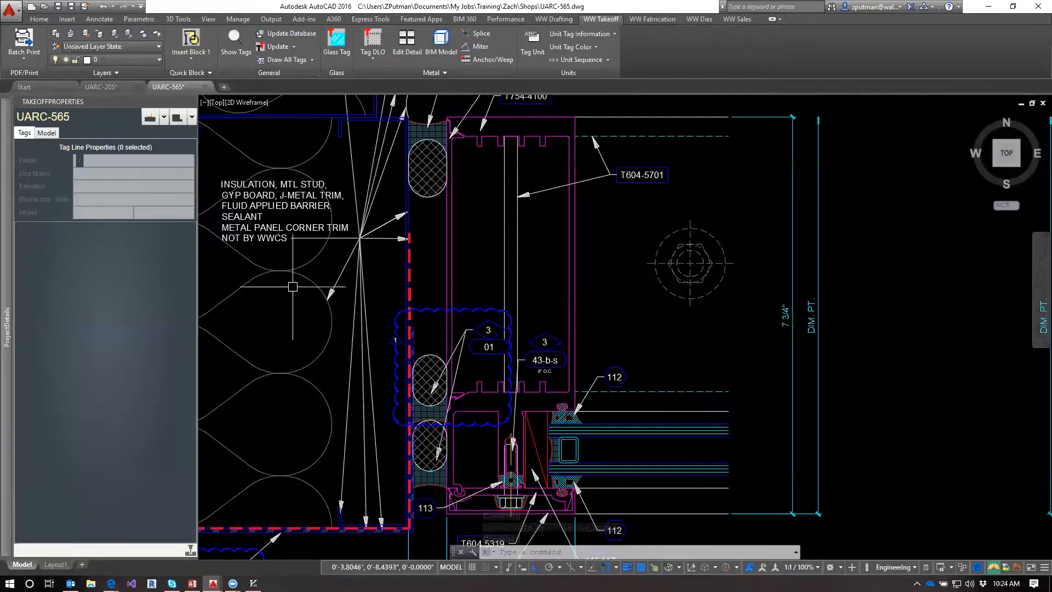
mouse_move(538, 321)
middle_down()
mouse_move(712, 317)
mouse_move(768, 338)
middle_up()
scroll(767, 338, down, 1)
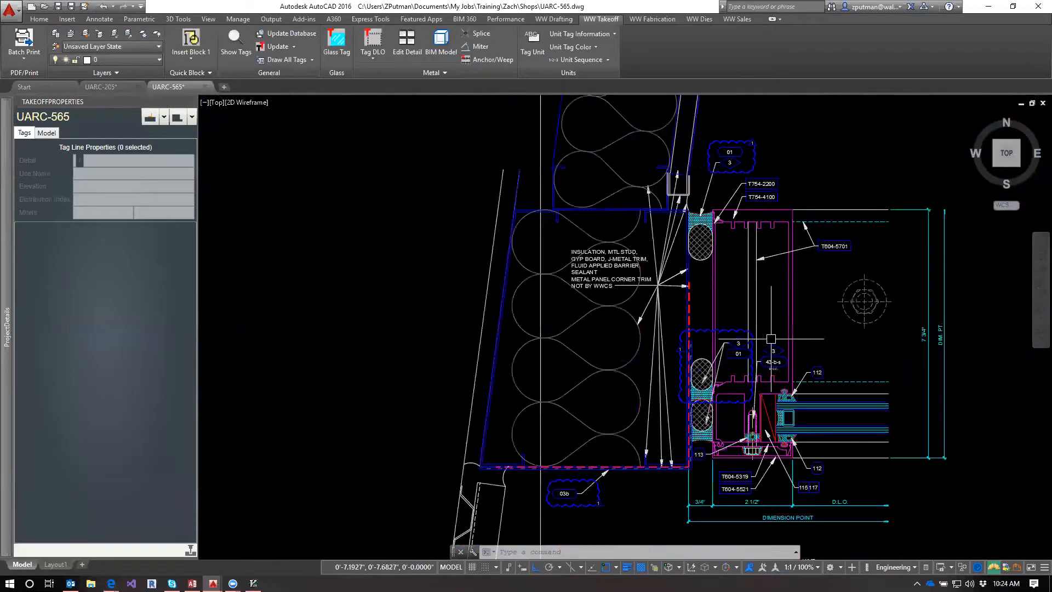
Step: Add detail number 2\5.65 with the description JambL to the project details
mouse_move(3, 357)
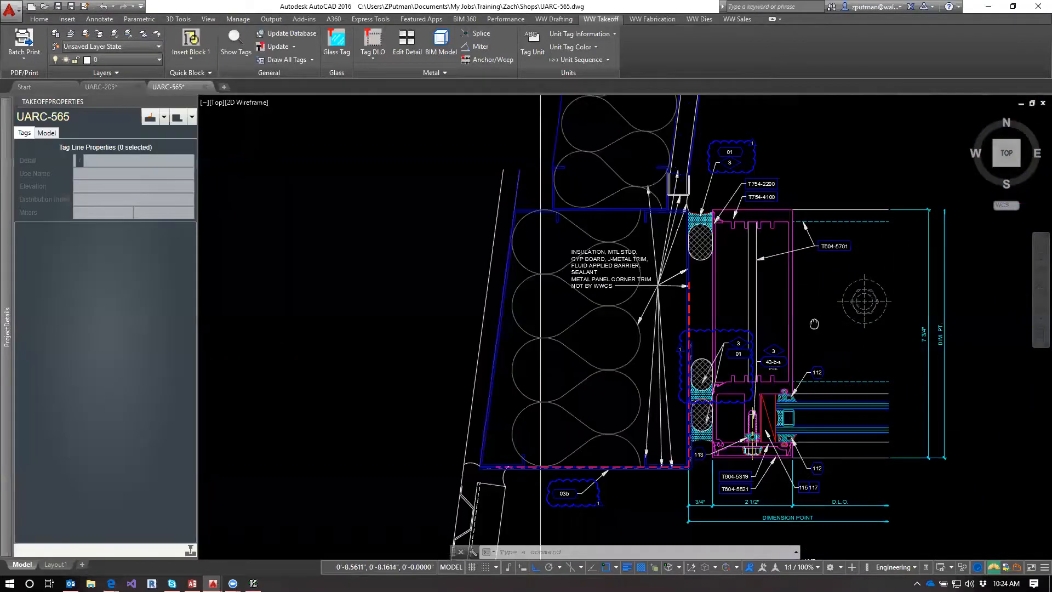
middle_drag(814, 324, 1009, 332)
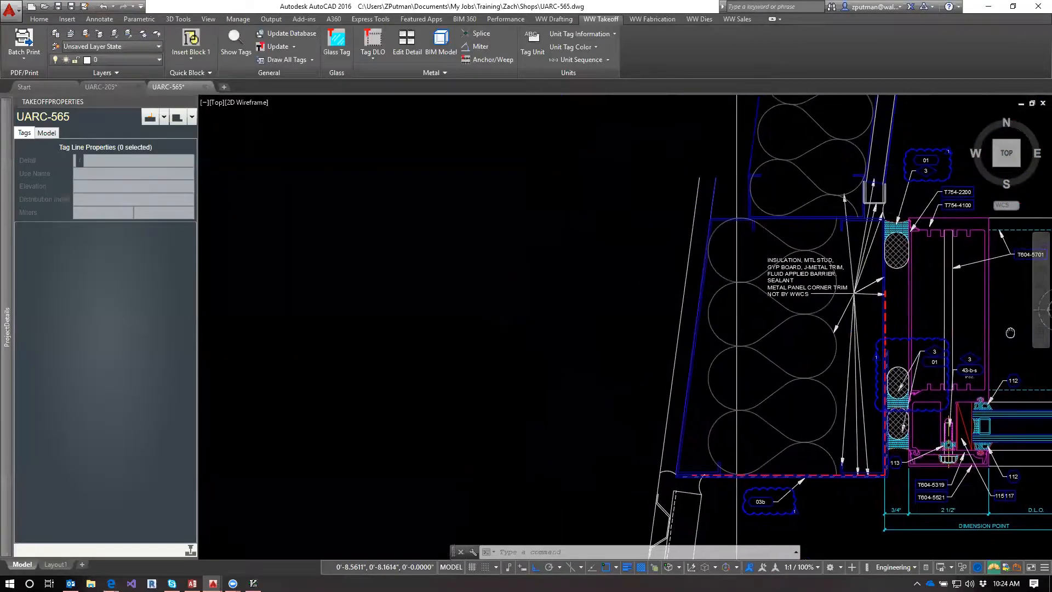
mouse_move(5, 356)
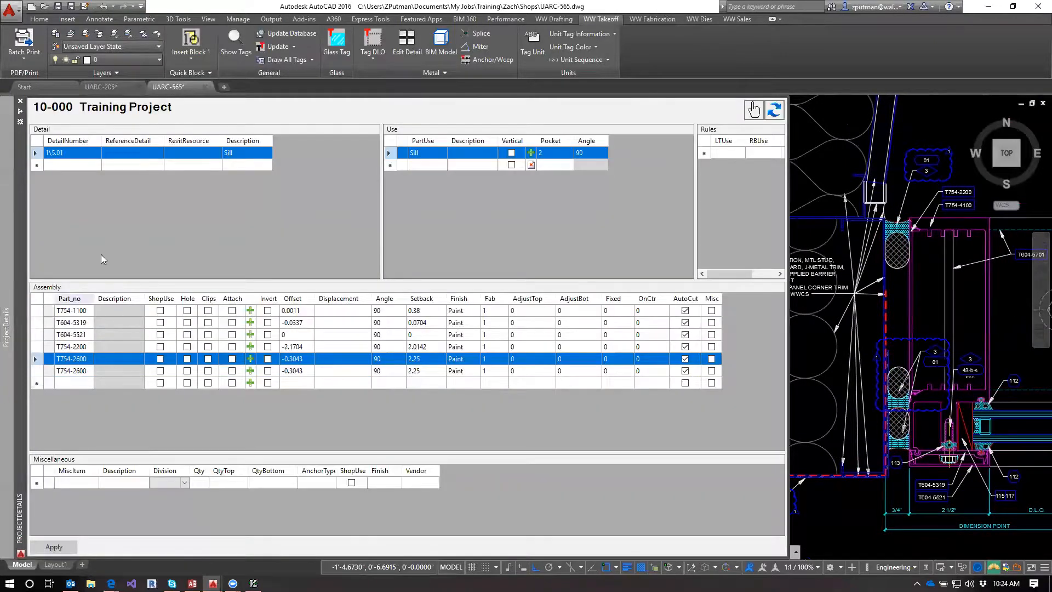
click(64, 165)
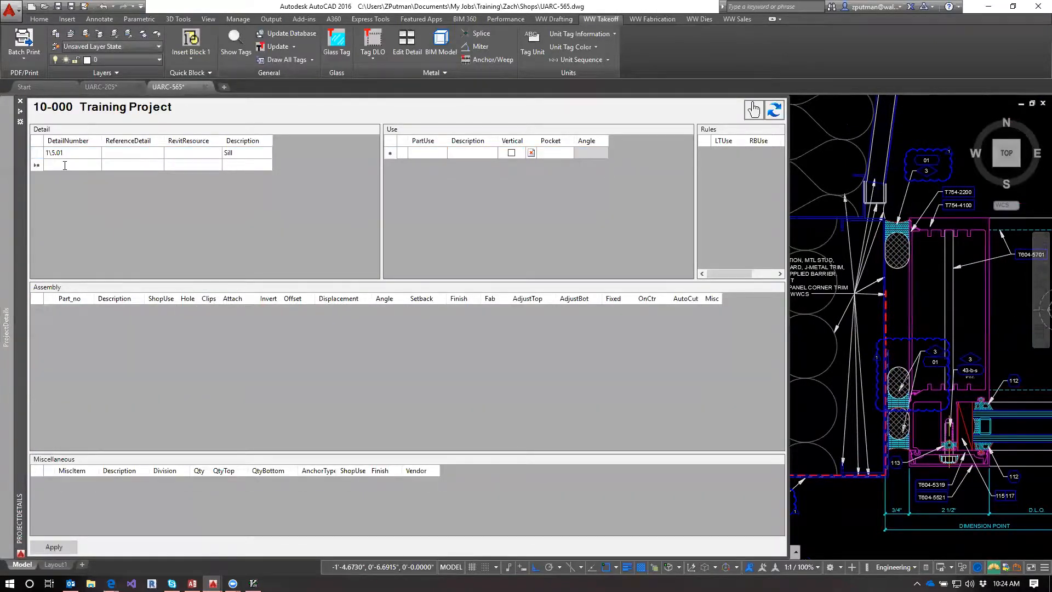
text(2\5.65)
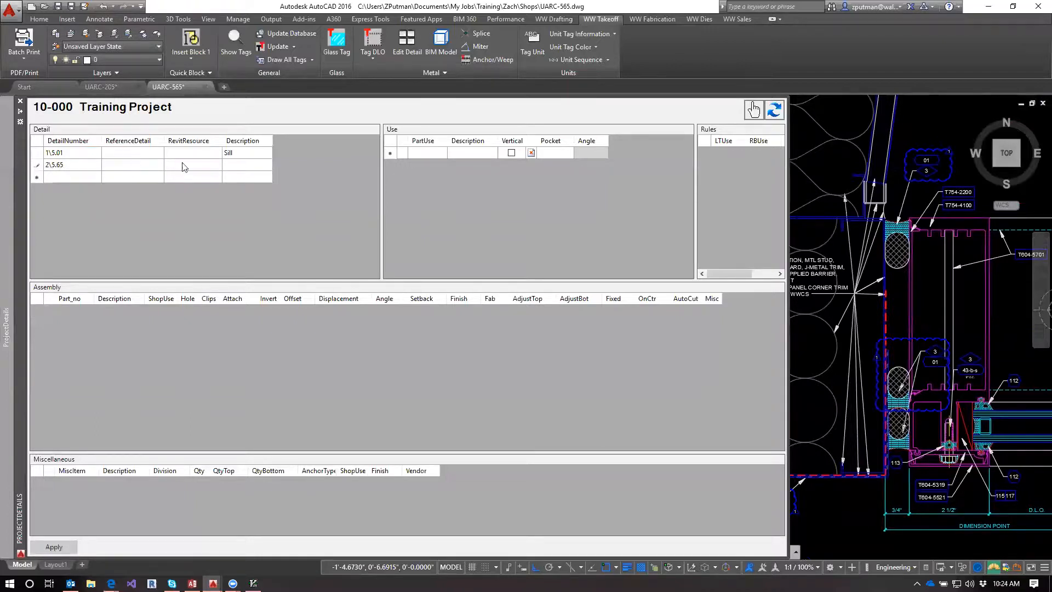
click(239, 166)
click(244, 166)
Step: Add a part use named JambL to detail 2\5.65 and mark it as vertical
click(434, 152)
click(434, 153)
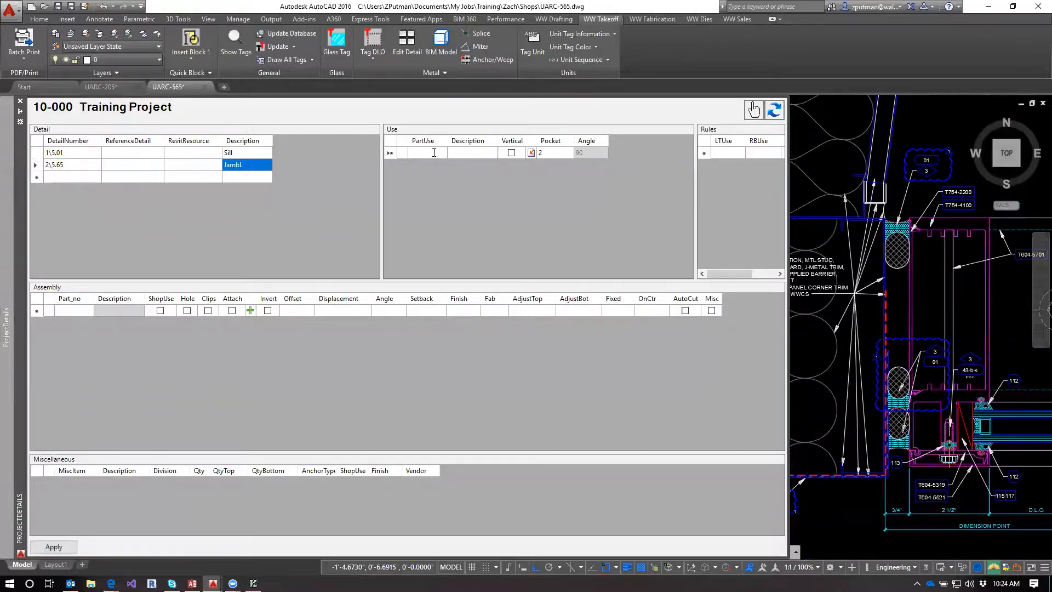
text(JambL)
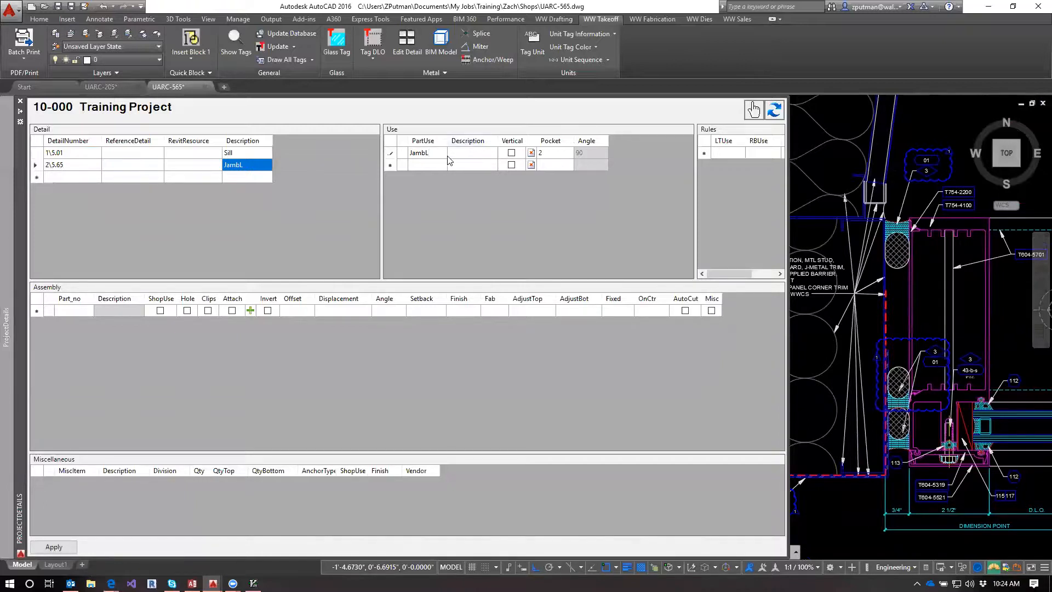
click(512, 155)
click(430, 154)
click(390, 153)
Step: Add parts T754-4100 and T604-5319 to the assembly of the JambL use
click(77, 308)
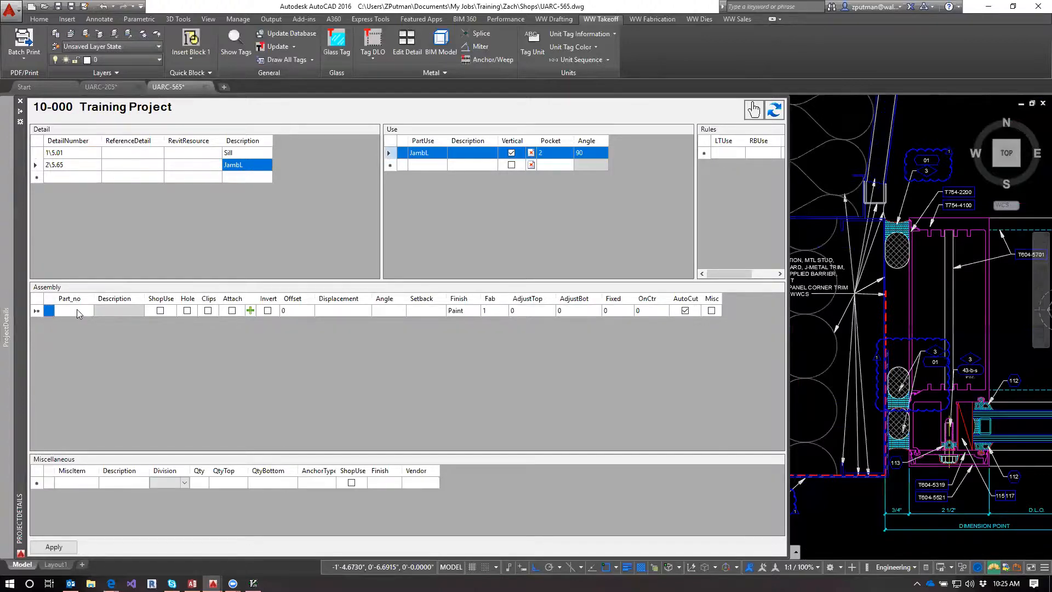
click(82, 311)
text(T754-4100)
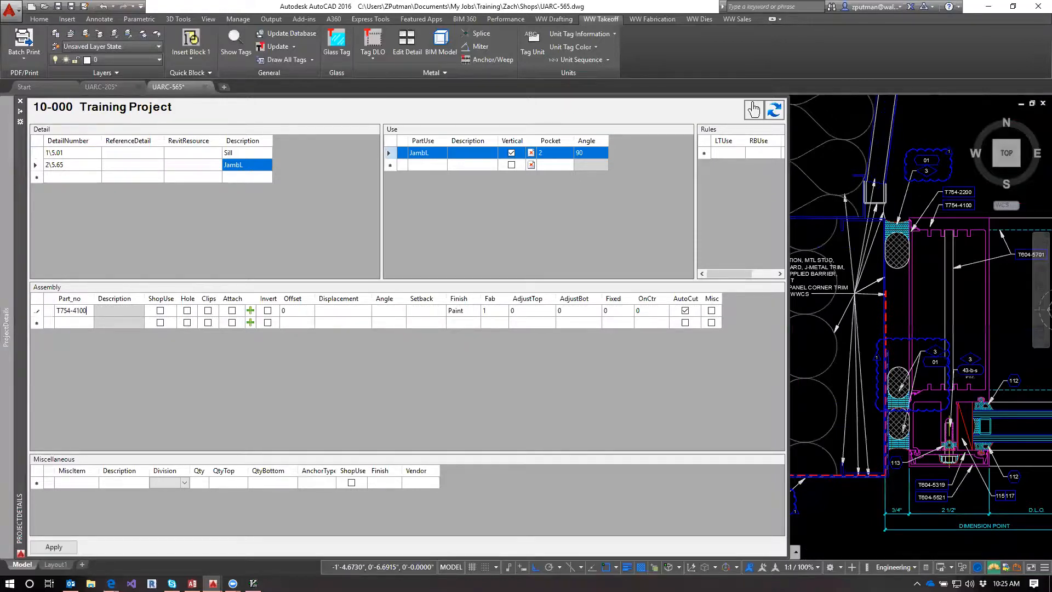
key(Return)
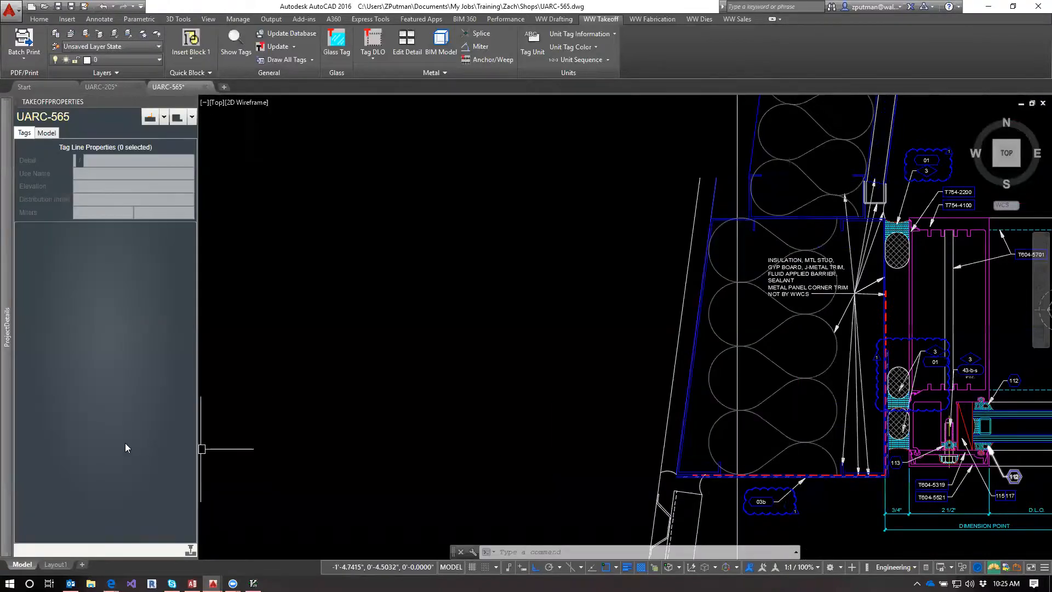
mouse_move(3, 406)
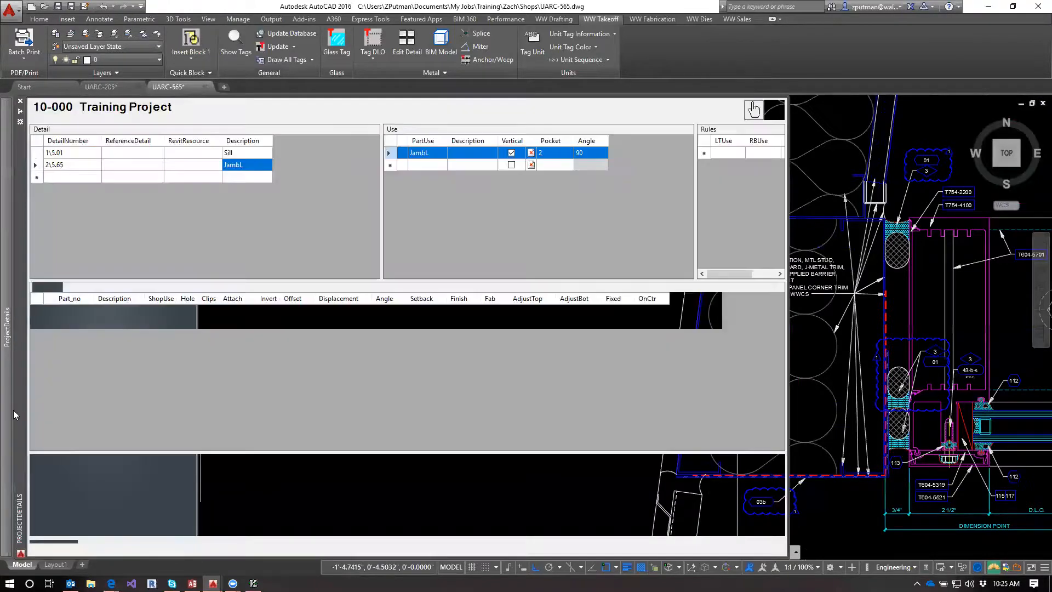
click(76, 327)
text(T604-5319)
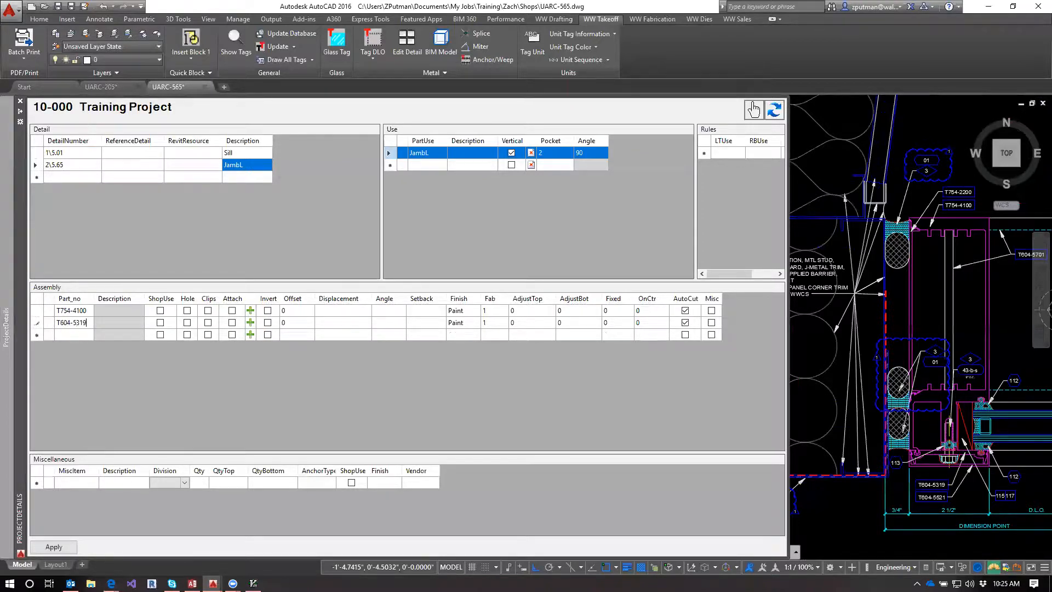
key(Return)
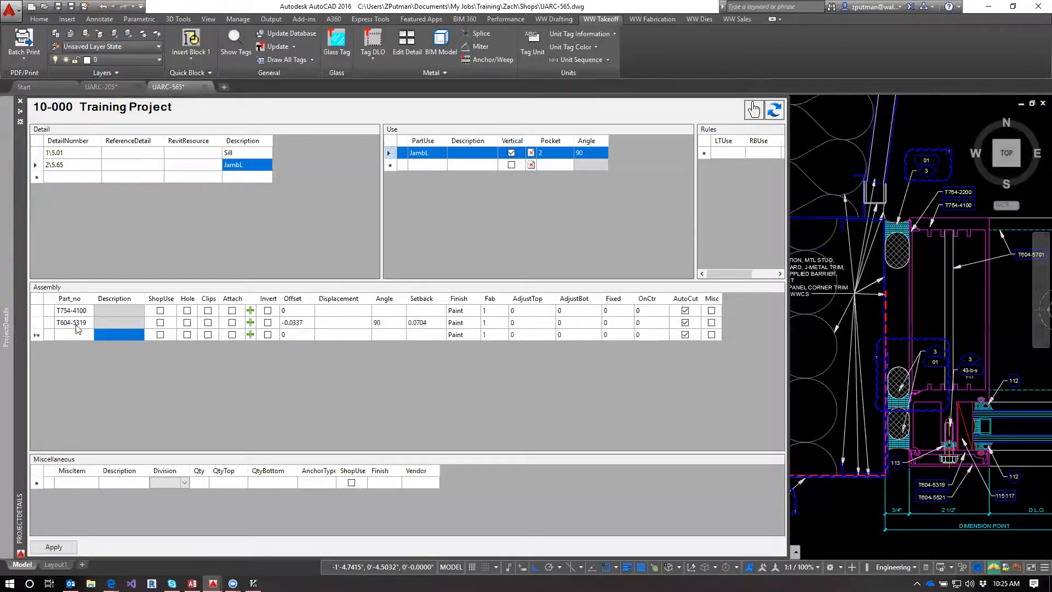
Step: Add parts T604-5521 and T754-2200 to the assembly of the JambL use
key(Left)
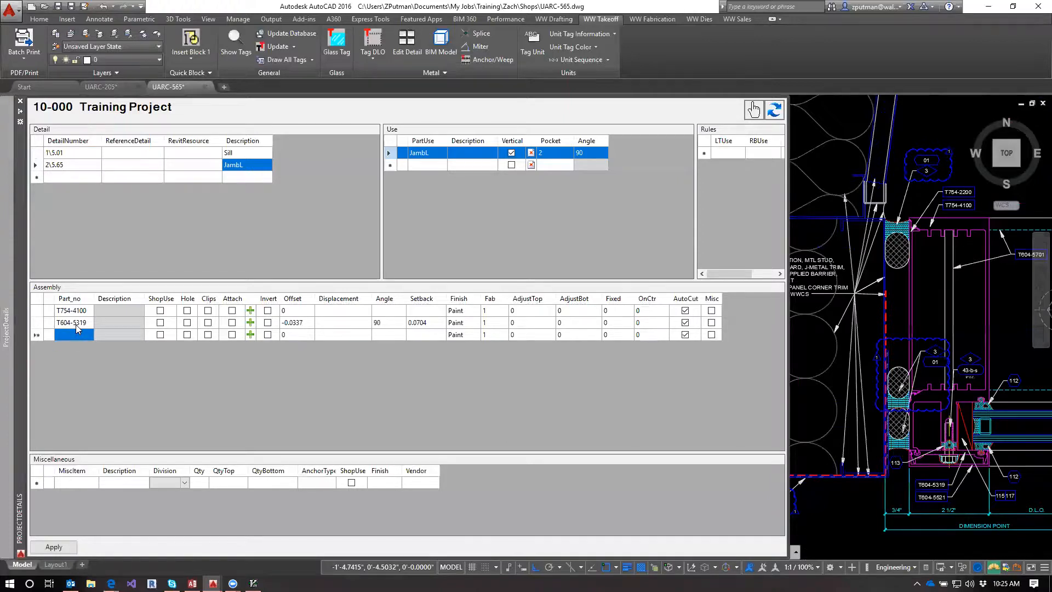
text(T604-5521)
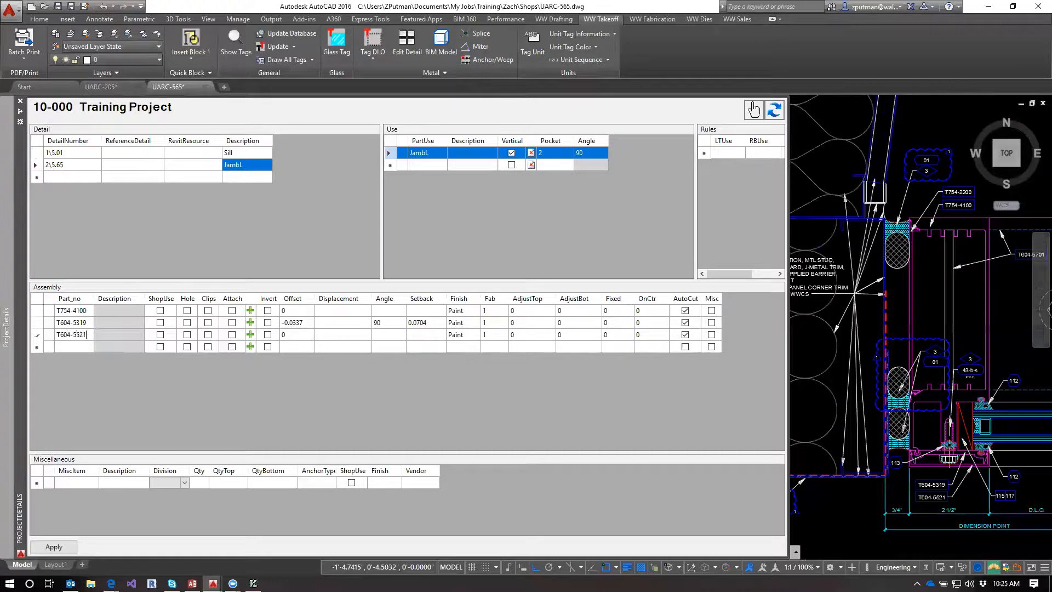
key(Return)
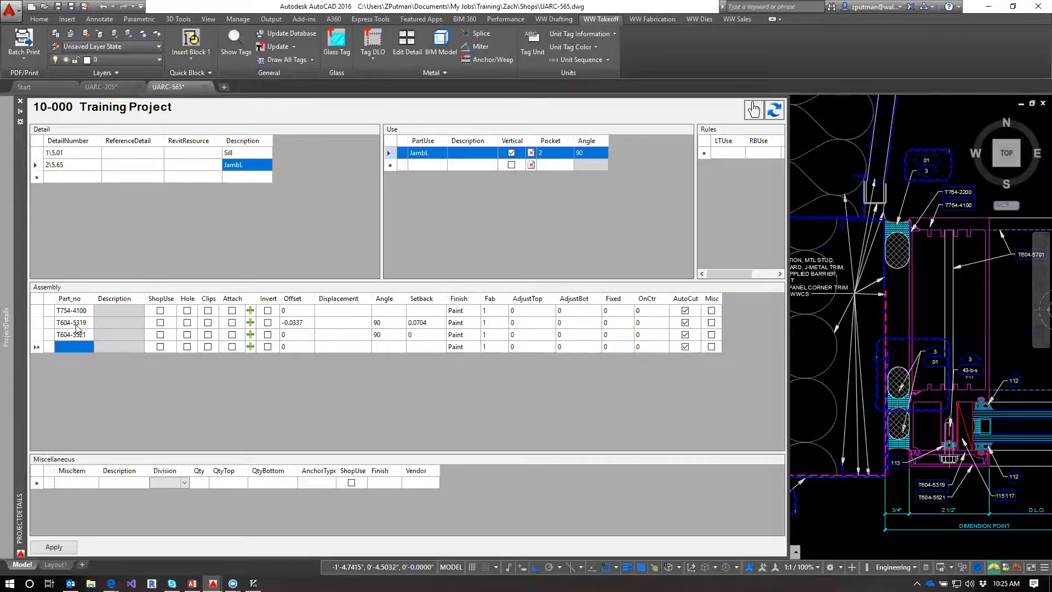
text(T754-2200)
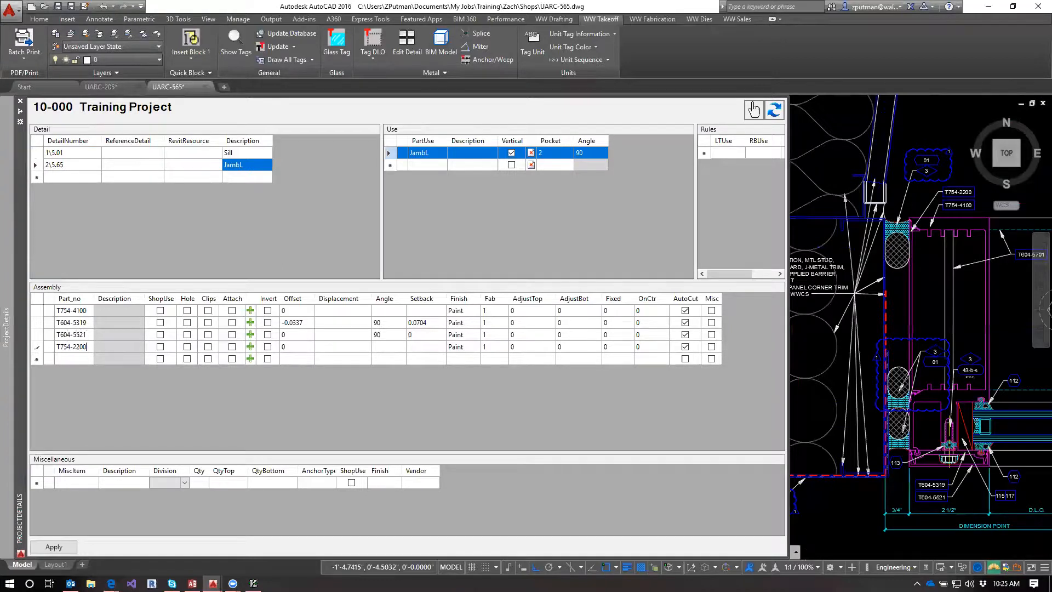
click(754, 109)
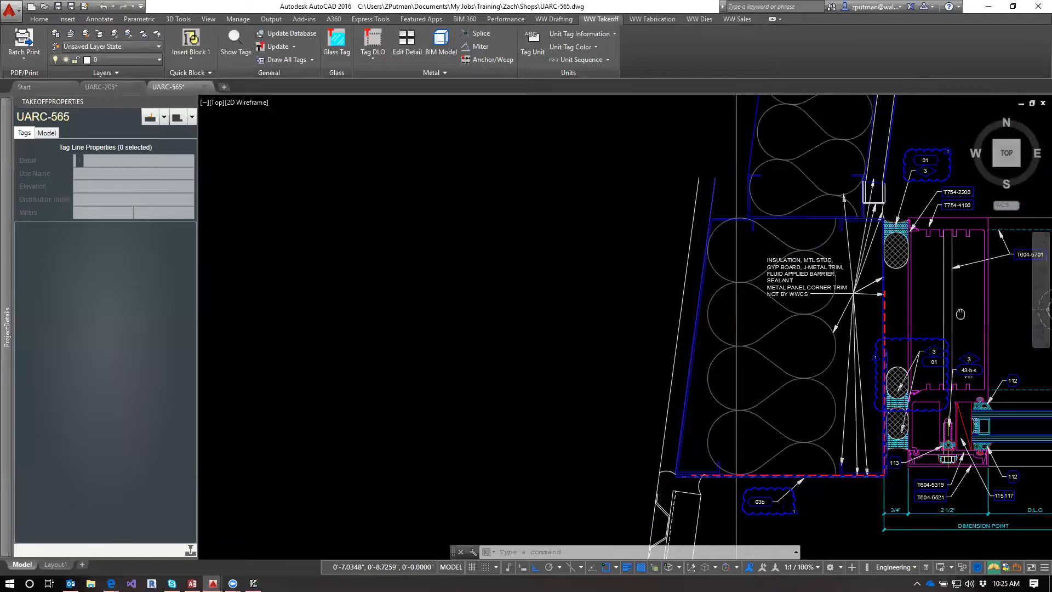
Step: Examine the mullion and part callouts of jamb detail 2 in UARC-565, with a brief look at the UARC-205 elevation
scroll(871, 274, up, 2)
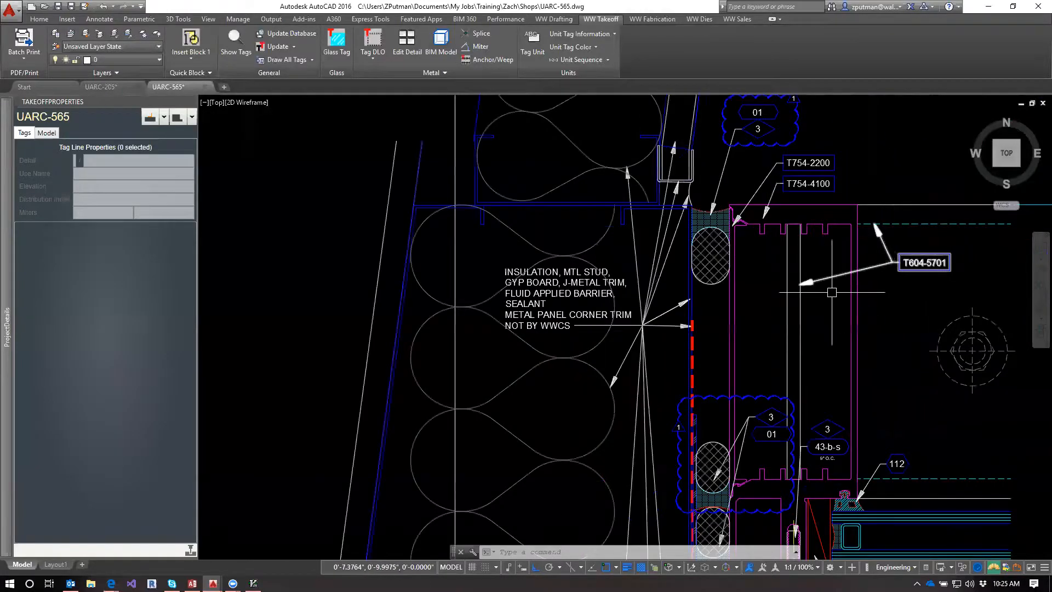
middle_drag(914, 383, 895, 346)
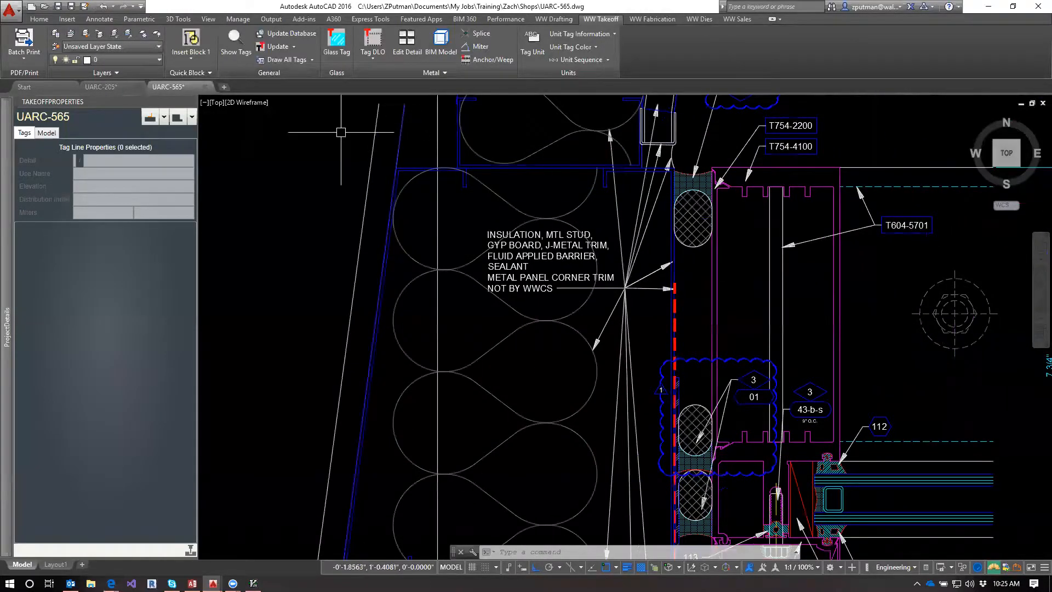
click(115, 88)
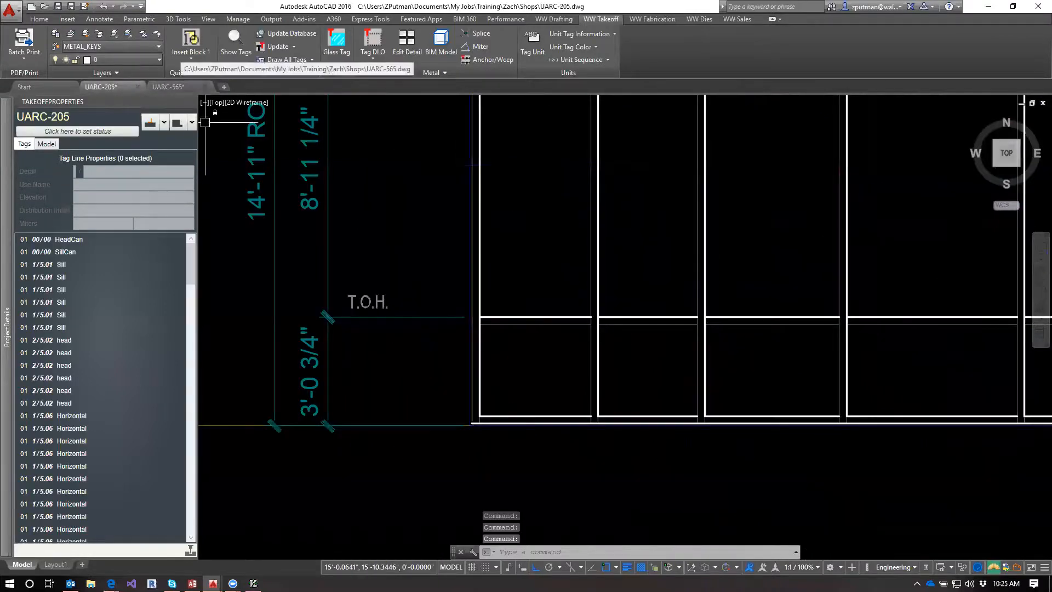
click(173, 87)
scroll(792, 372, down, 1)
middle_drag(857, 419, 781, 369)
scroll(688, 389, up, 2)
mouse_move(749, 434)
middle_down()
mouse_move(752, 411)
mouse_move(762, 416)
middle_up()
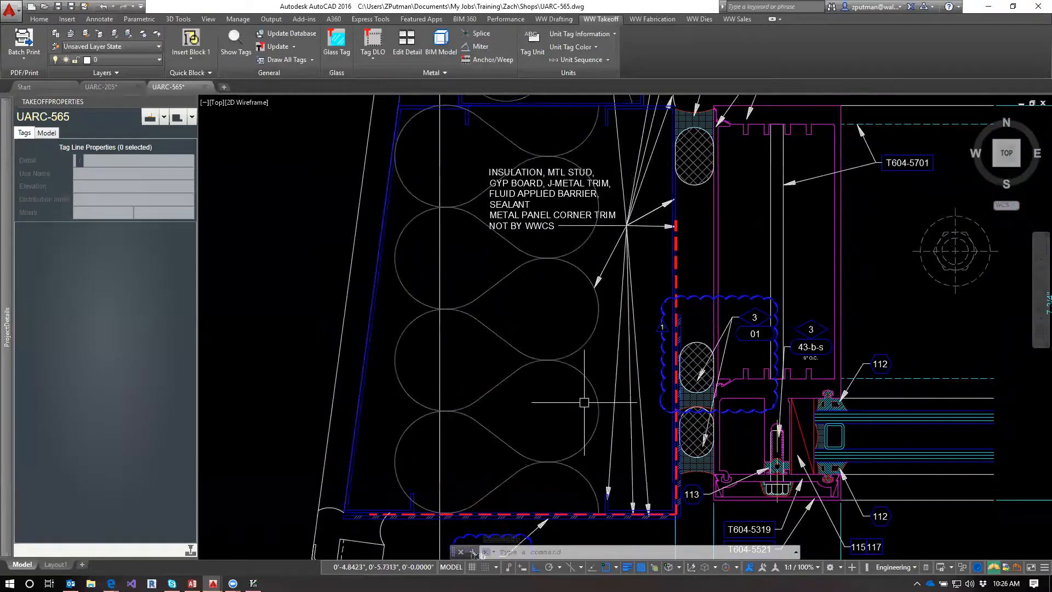
Step: Switch to the UARC-205 elevation and examine the leftmost vertical at the jamb over its full height
mouse_move(3, 384)
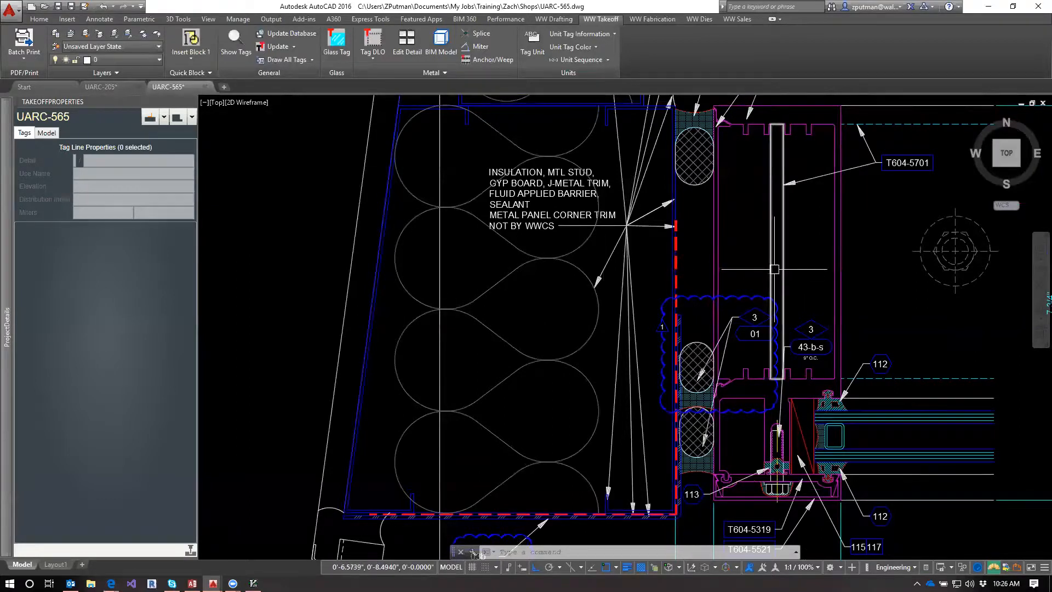
click(105, 85)
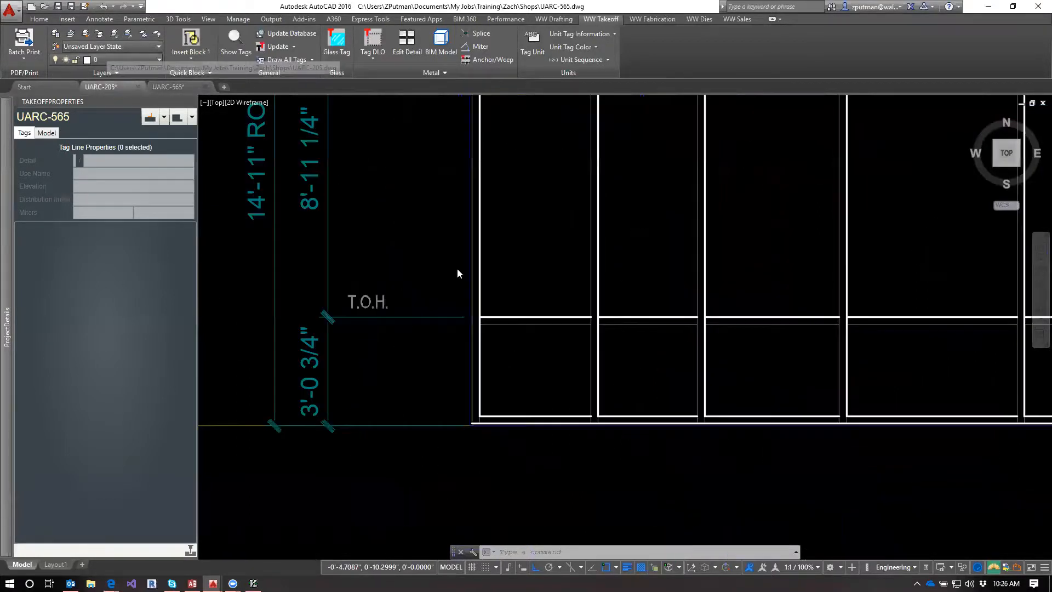
scroll(510, 438, down, 3)
scroll(517, 313, up, 1)
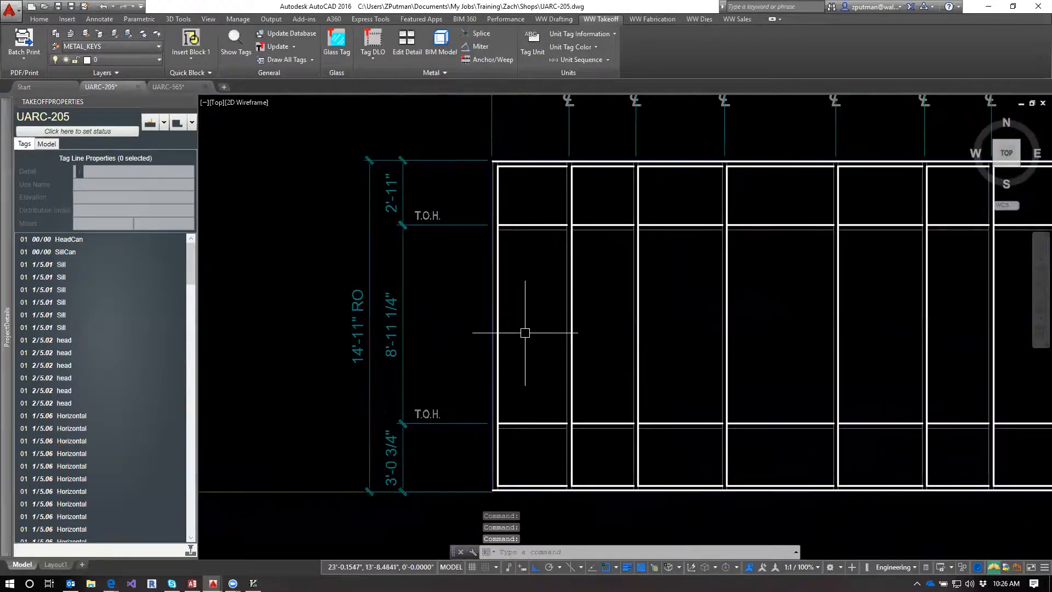
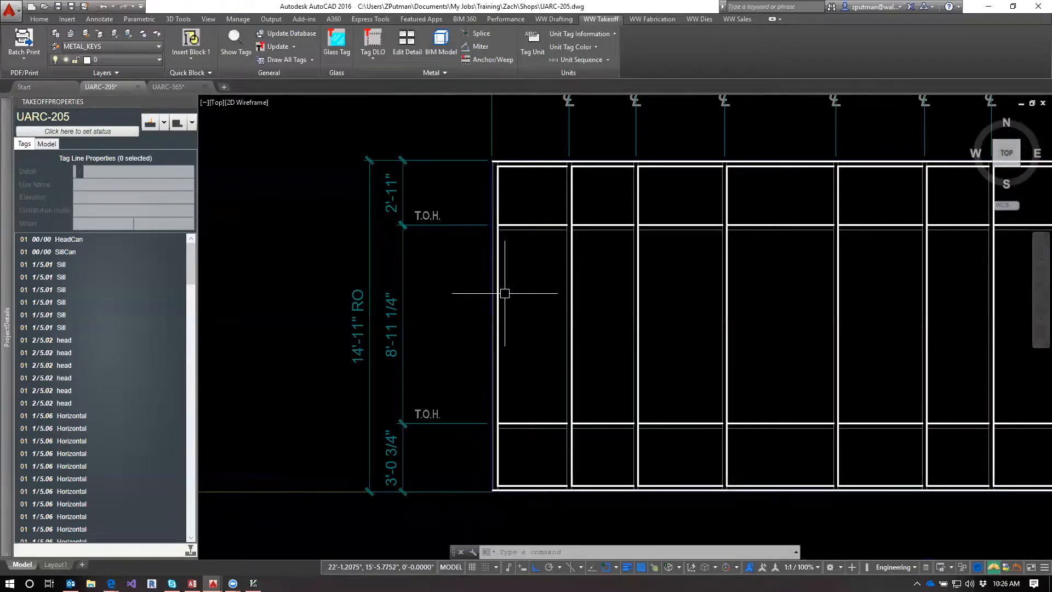
mouse_move(497, 295)
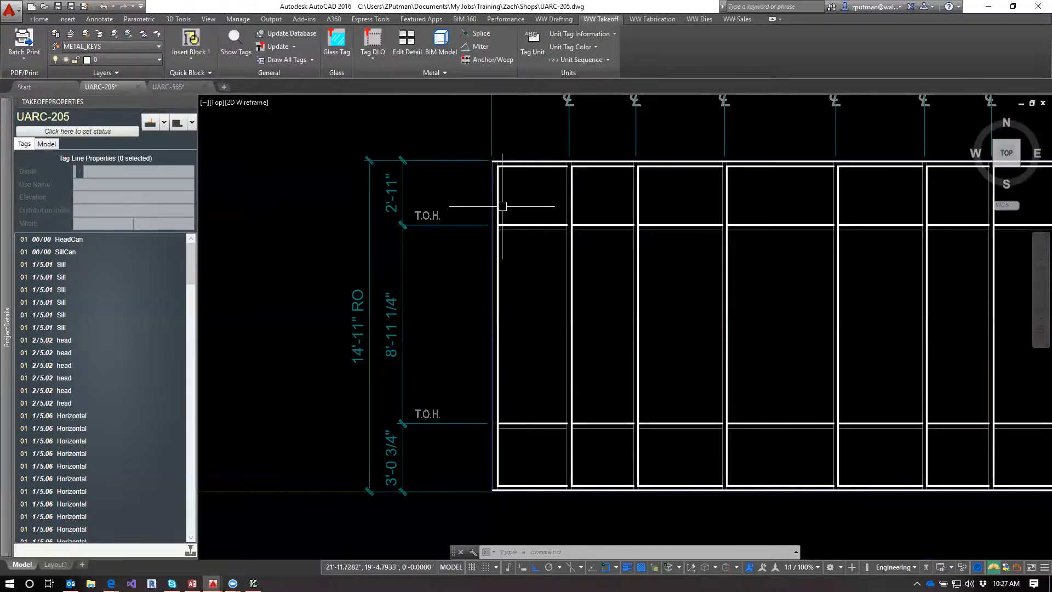
Step: Return to the UARC-565 drawing and show jamb detail 2 with its part callouts and surrounding wall
click(181, 89)
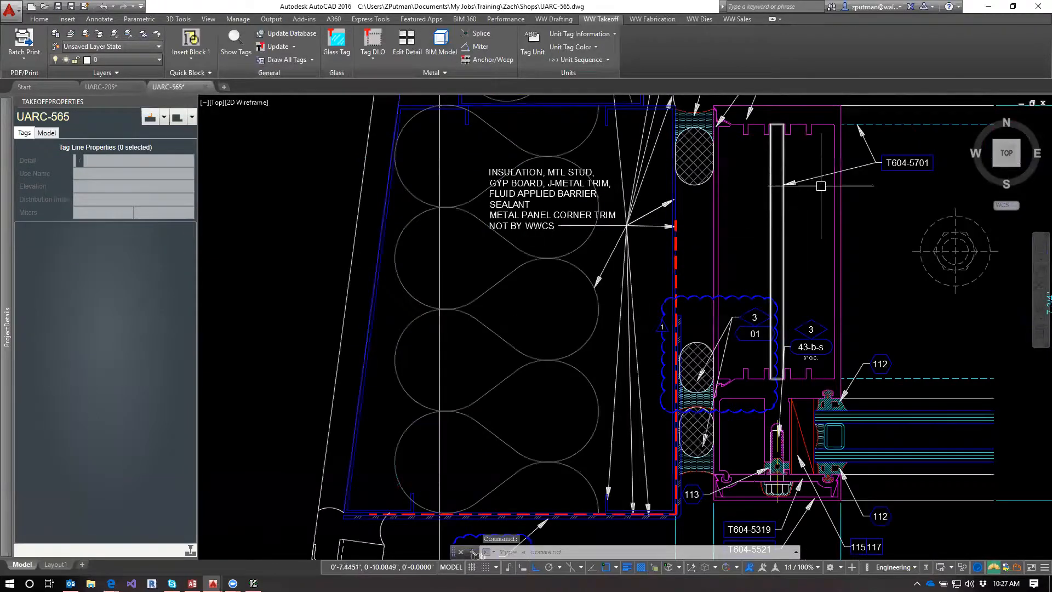
middle_drag(881, 257, 811, 279)
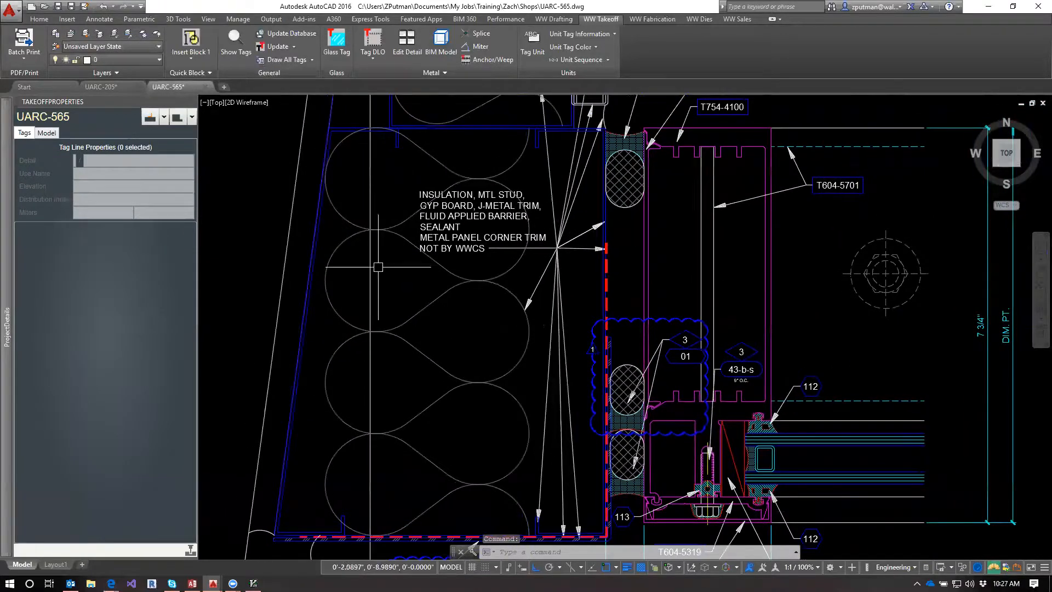
mouse_move(6, 327)
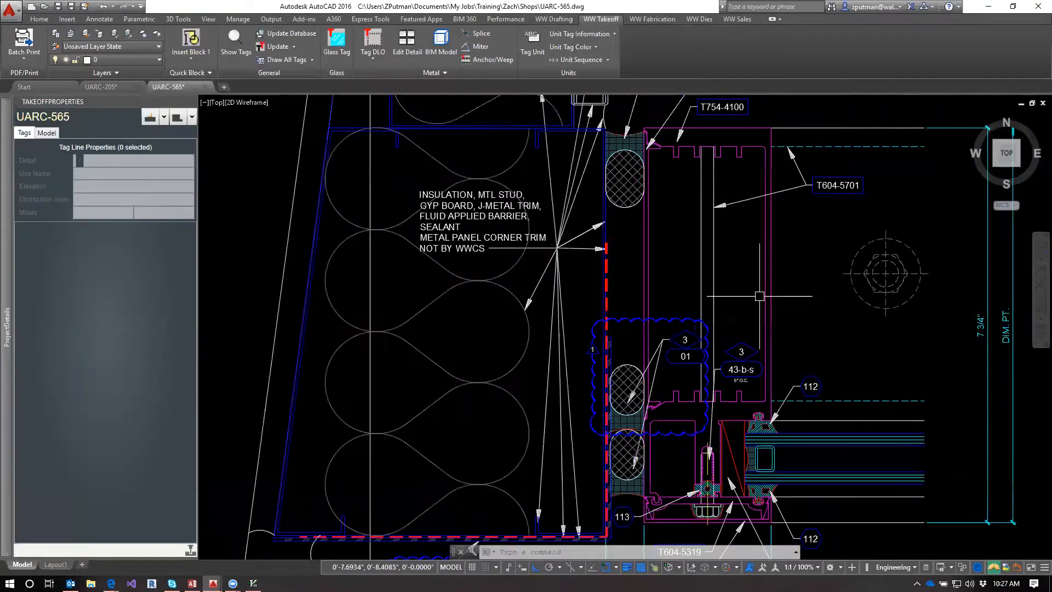
scroll(718, 299, down, 2)
mouse_move(694, 296)
middle_down()
mouse_move(796, 283)
mouse_move(882, 303)
middle_up()
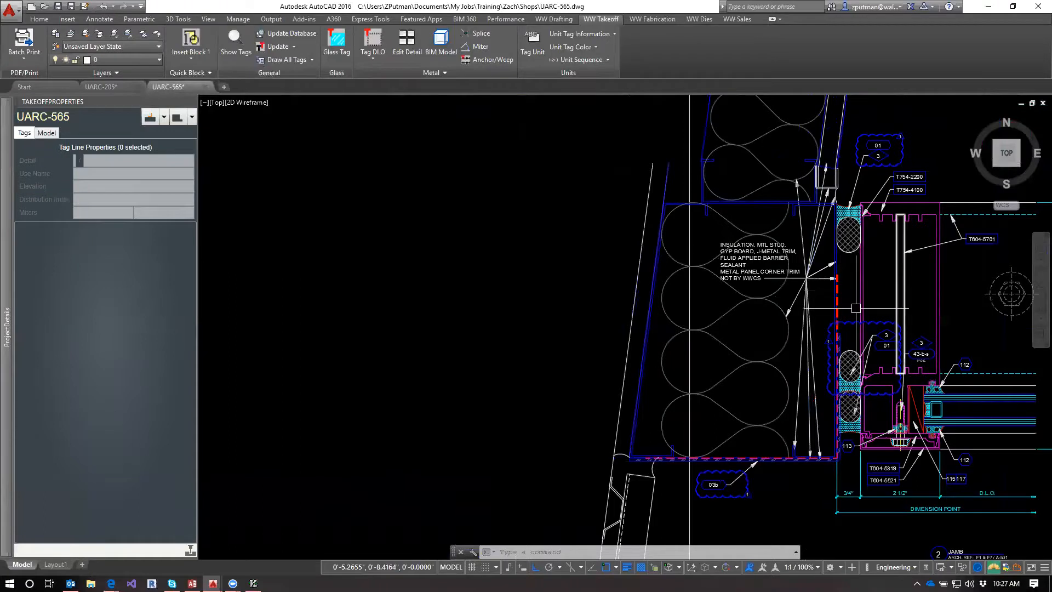
Step: Review the offset, angle and setback values of the JambL assembly parts, comparing T604-5319 and T754-2200
mouse_move(7, 310)
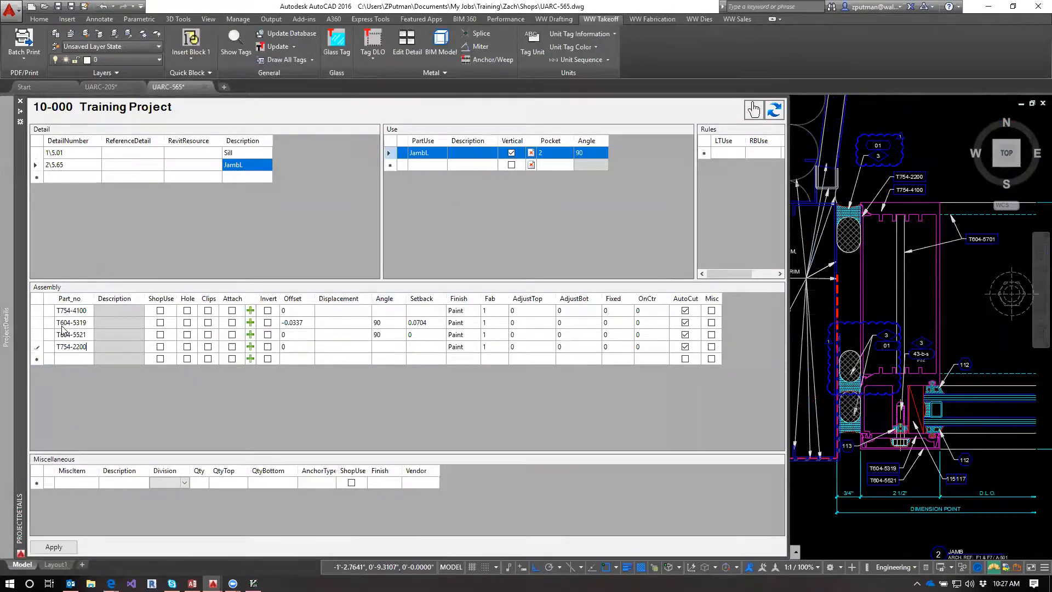
click(90, 335)
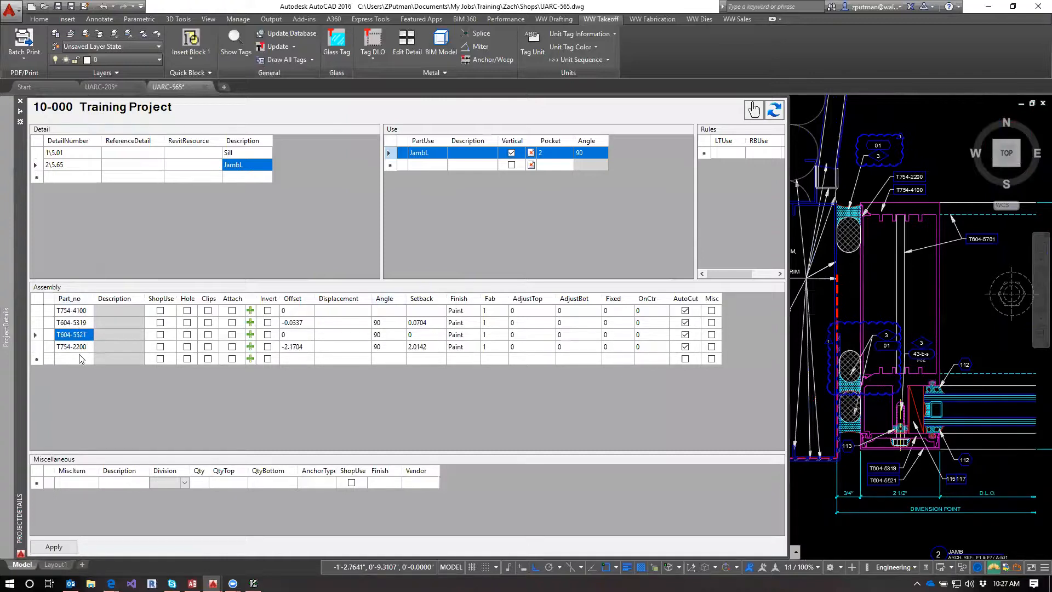
click(83, 323)
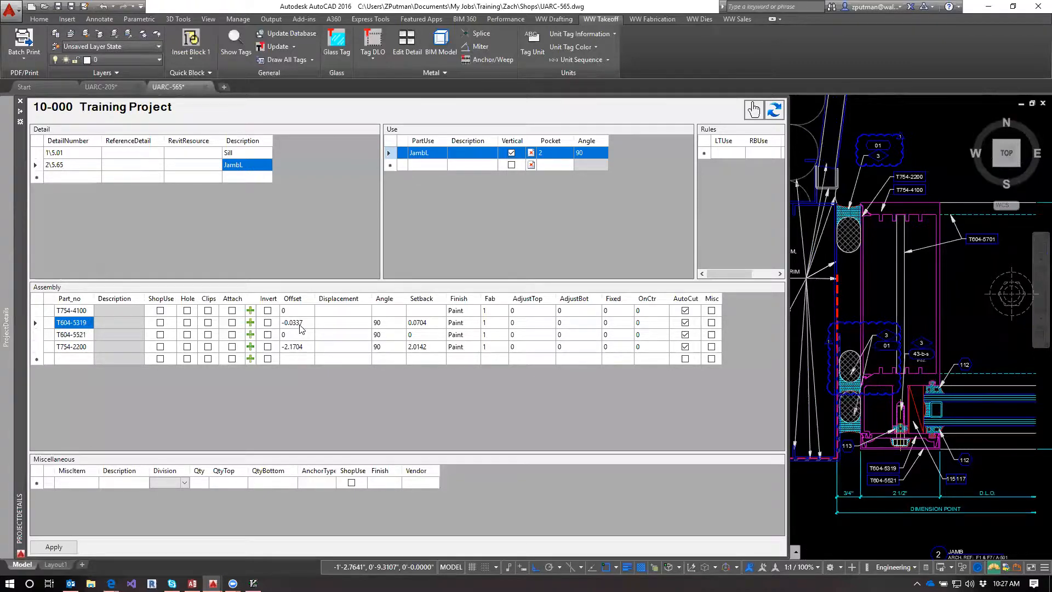
click(37, 323)
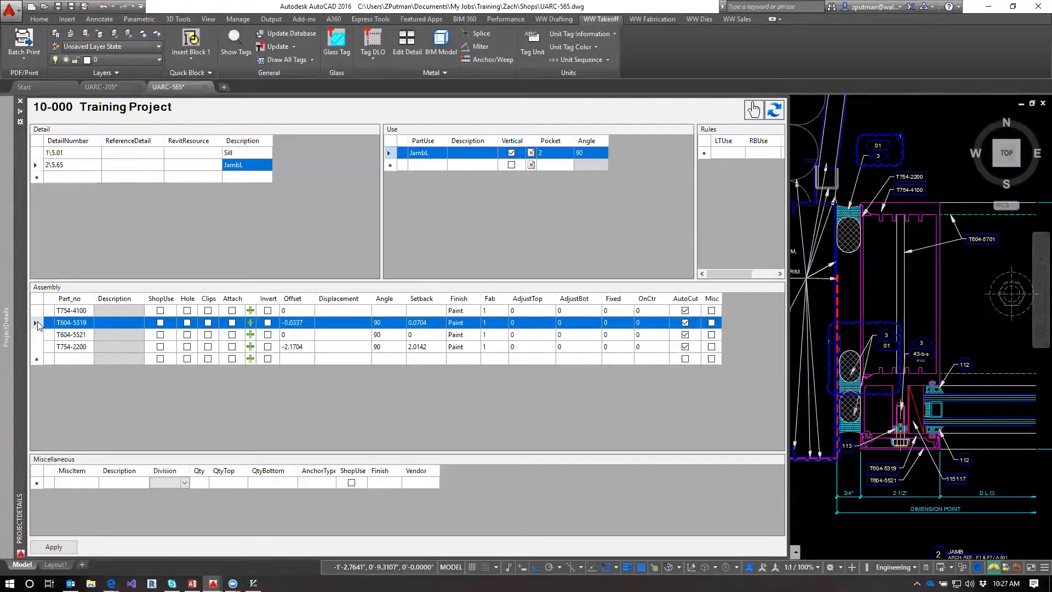
ctrl+click(37, 348)
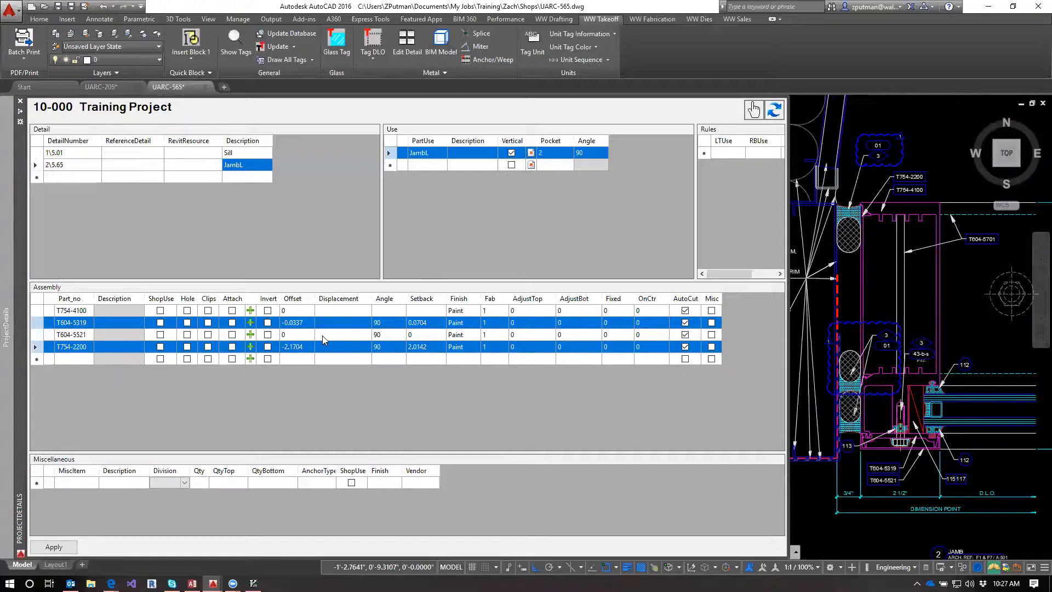
click(80, 311)
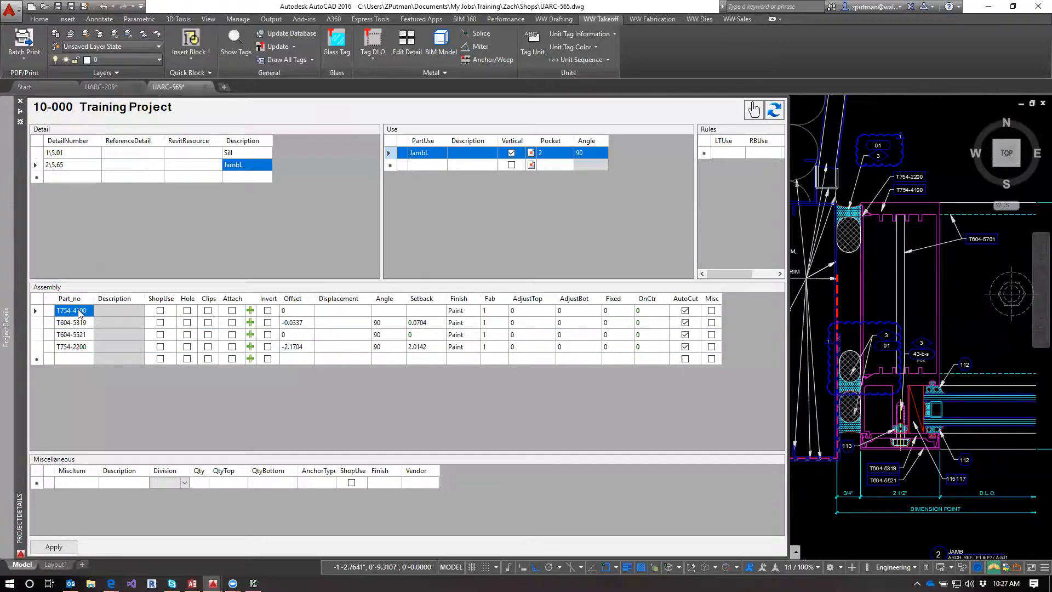
Step: Apply the project details and reopen detail 2\5.65 with its JambL use
click(54, 547)
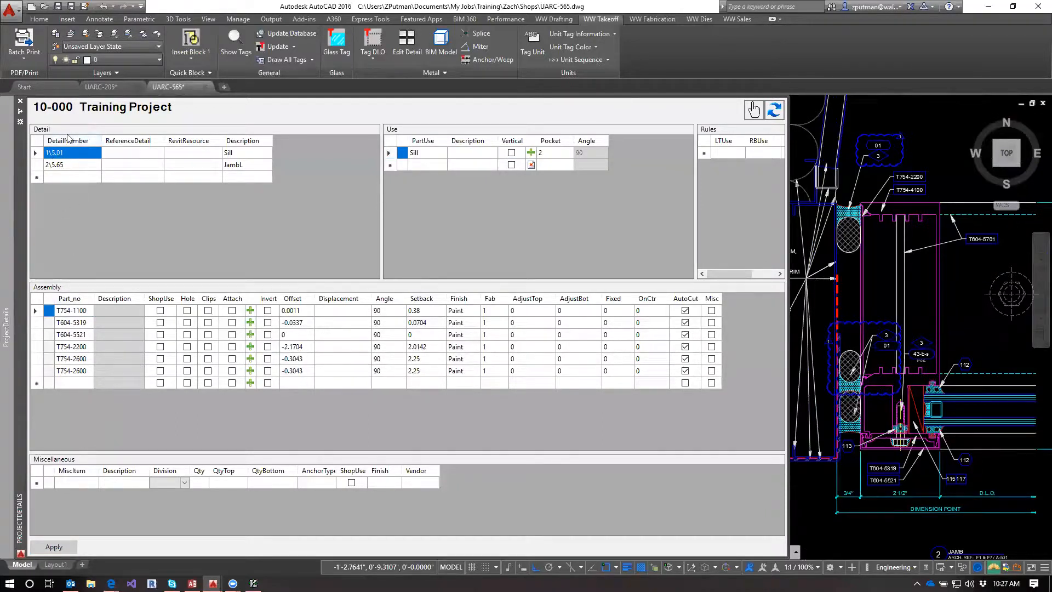
click(69, 167)
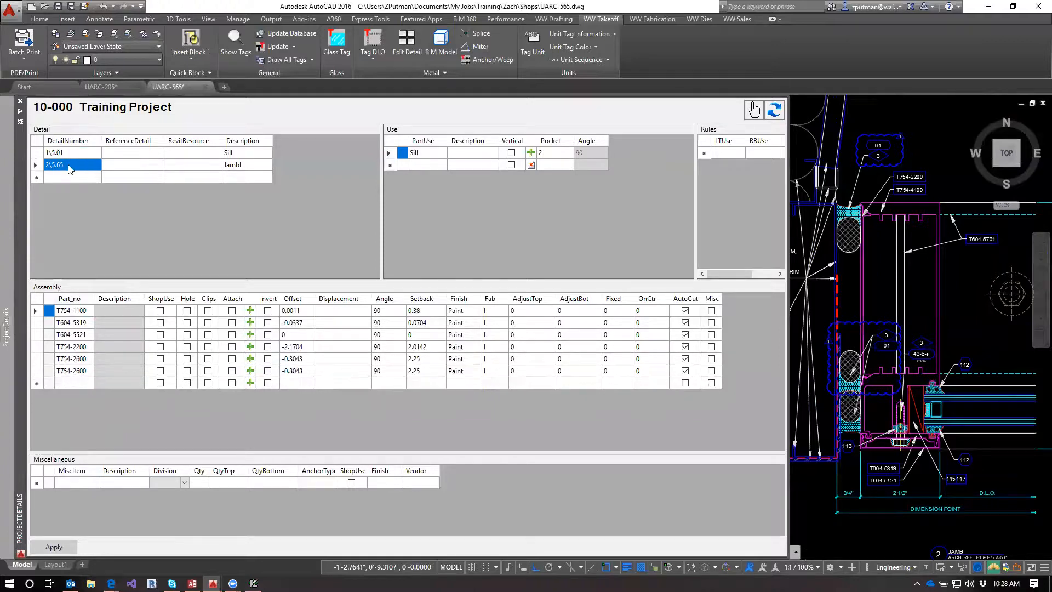
click(435, 157)
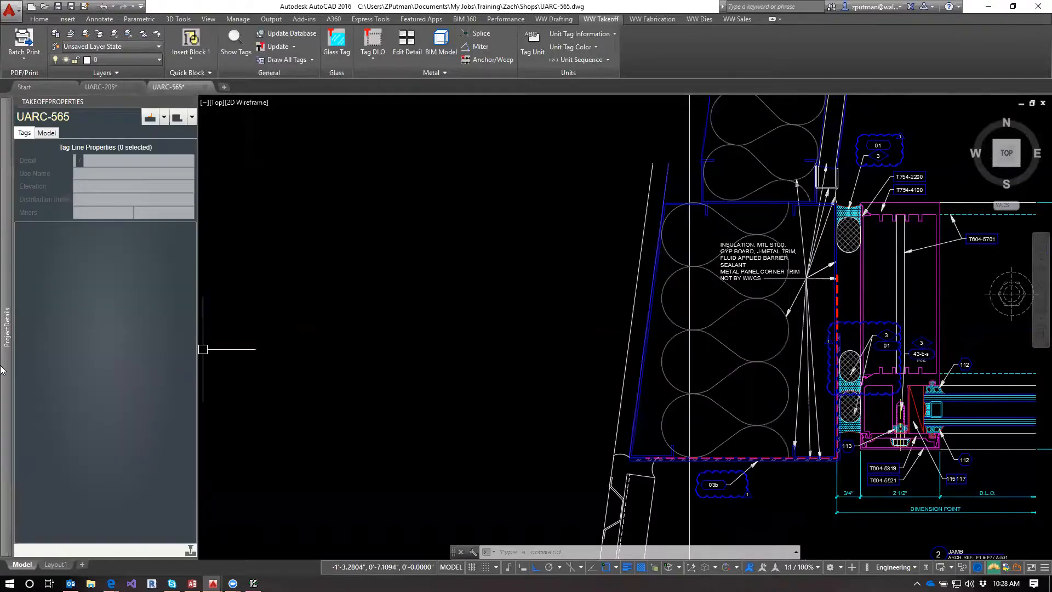
Step: Lay out the JambL use with its tag line at the T604-5521 cover's outer corner on the D.L.O. side, accepting the AEC version warnings
mouse_move(3, 369)
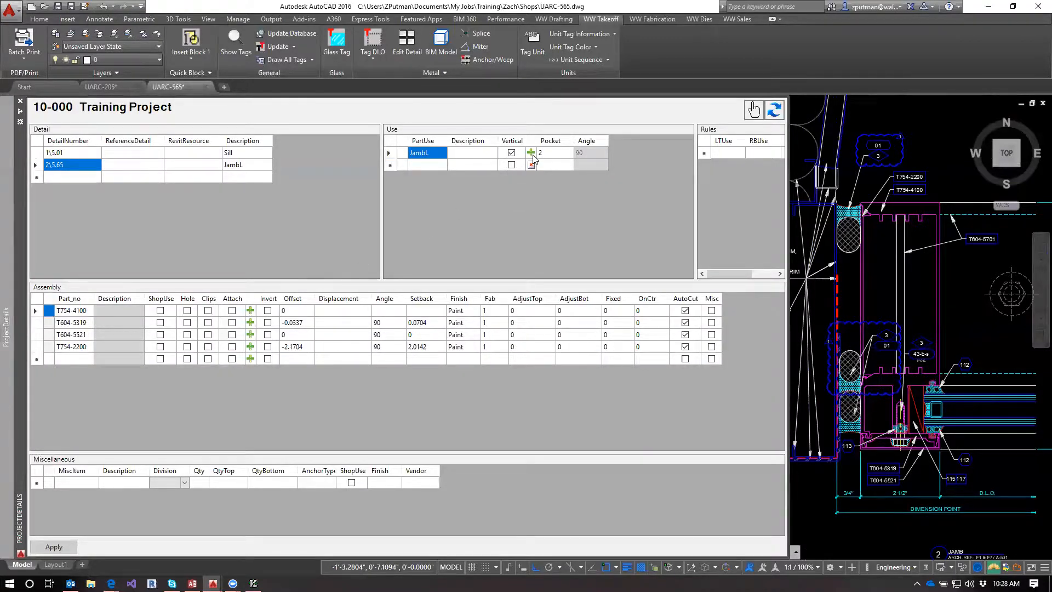
click(511, 152)
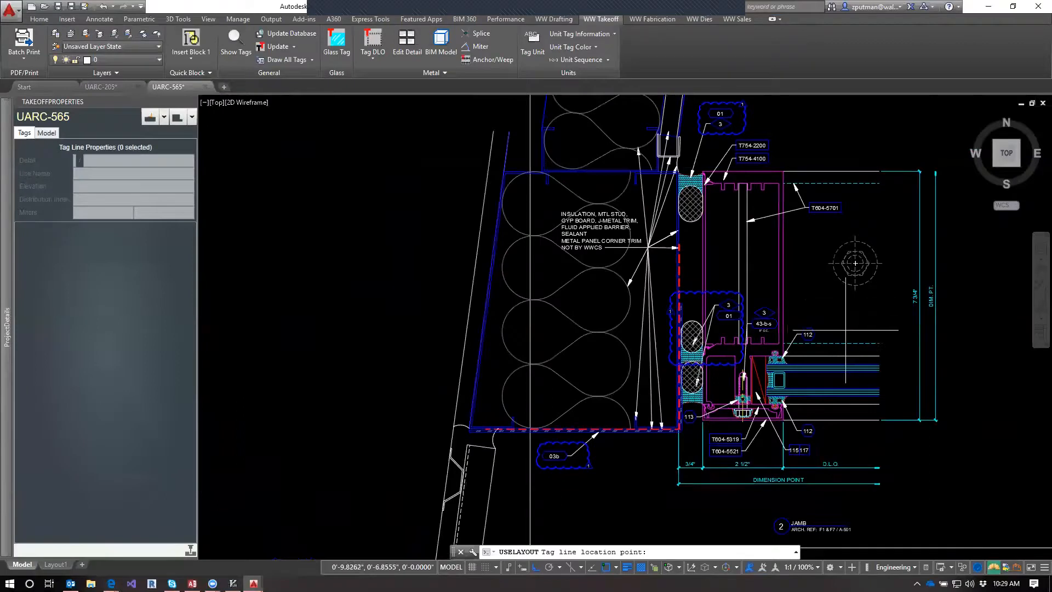
scroll(811, 430, up, 4)
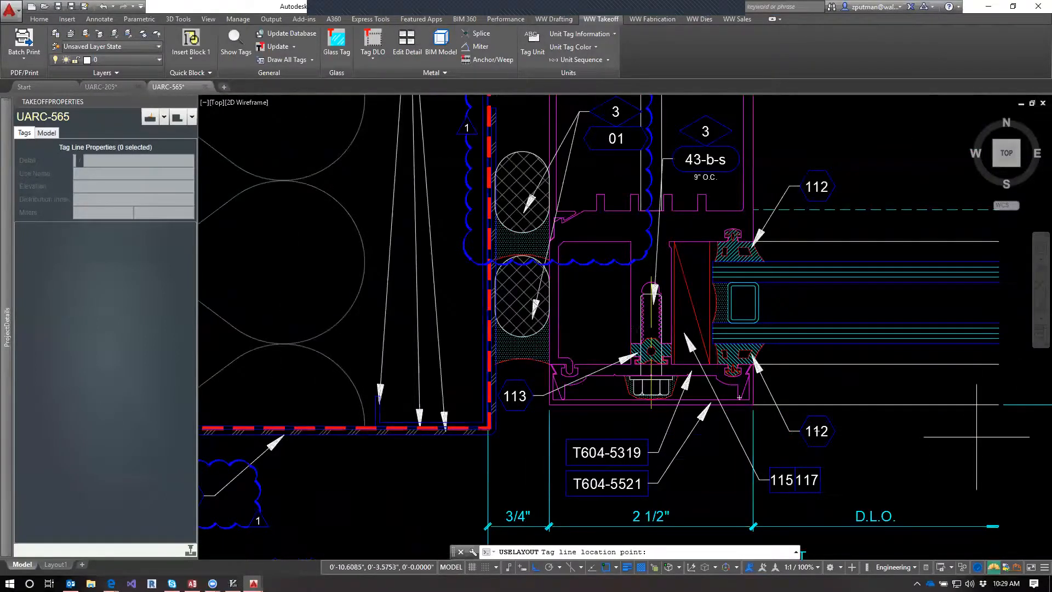
middle_drag(1014, 426, 791, 408)
scroll(844, 399, down, 4)
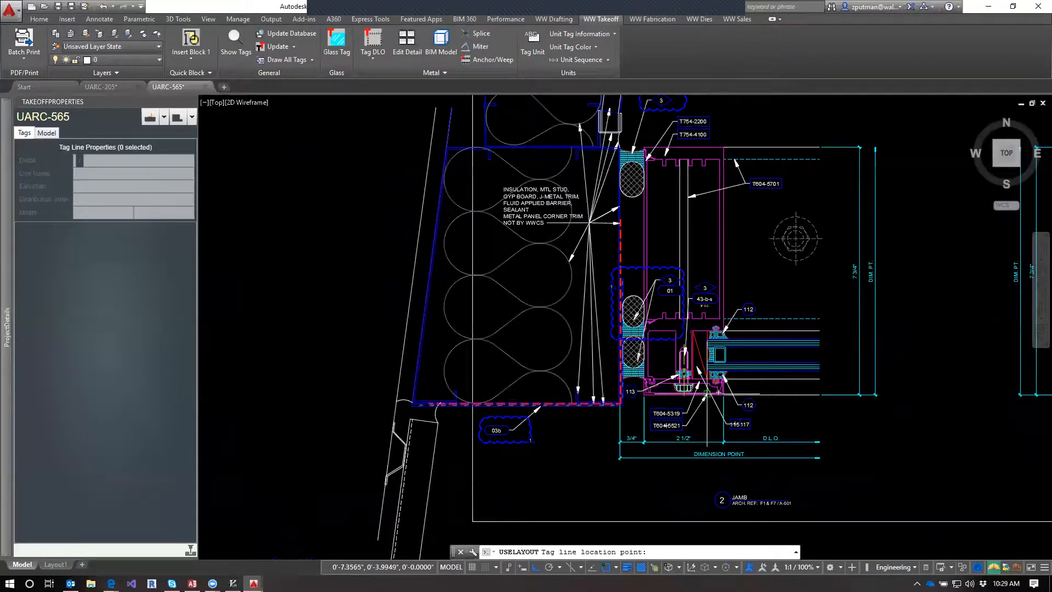
scroll(761, 397, up, 6)
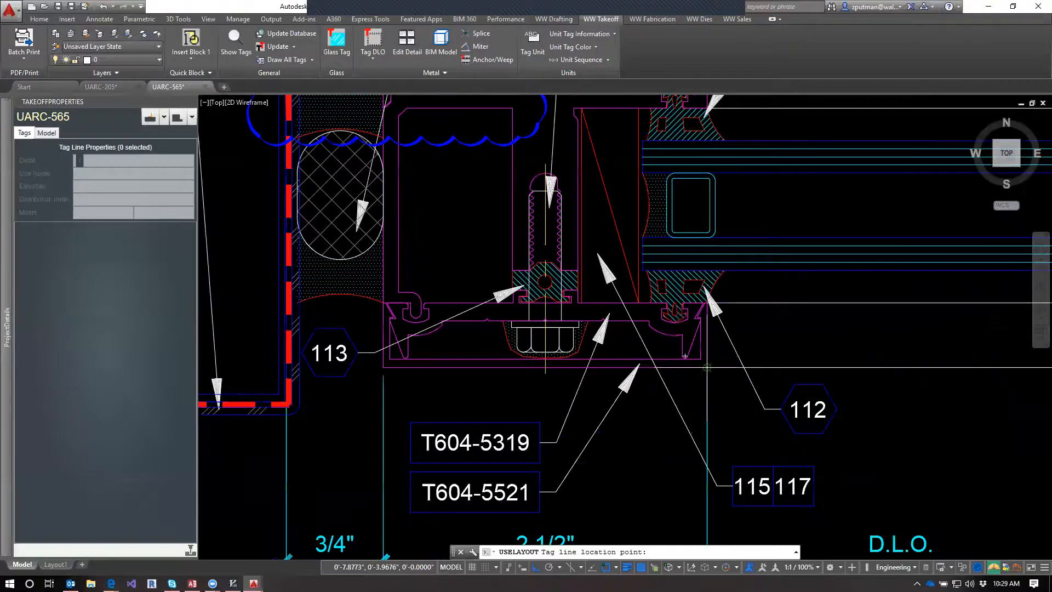
click(707, 368)
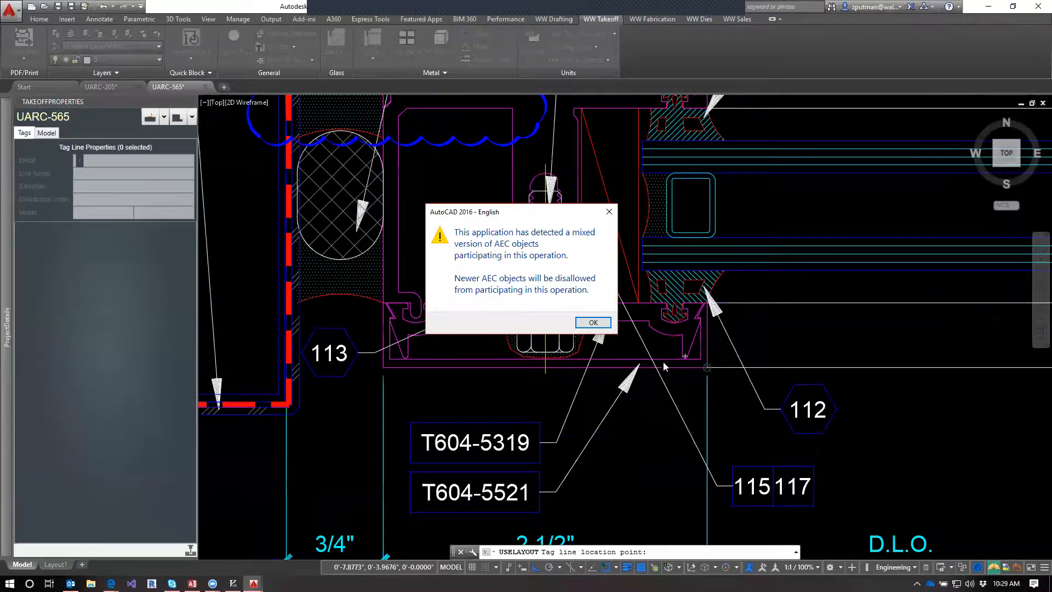
click(597, 326)
click(592, 324)
click(591, 325)
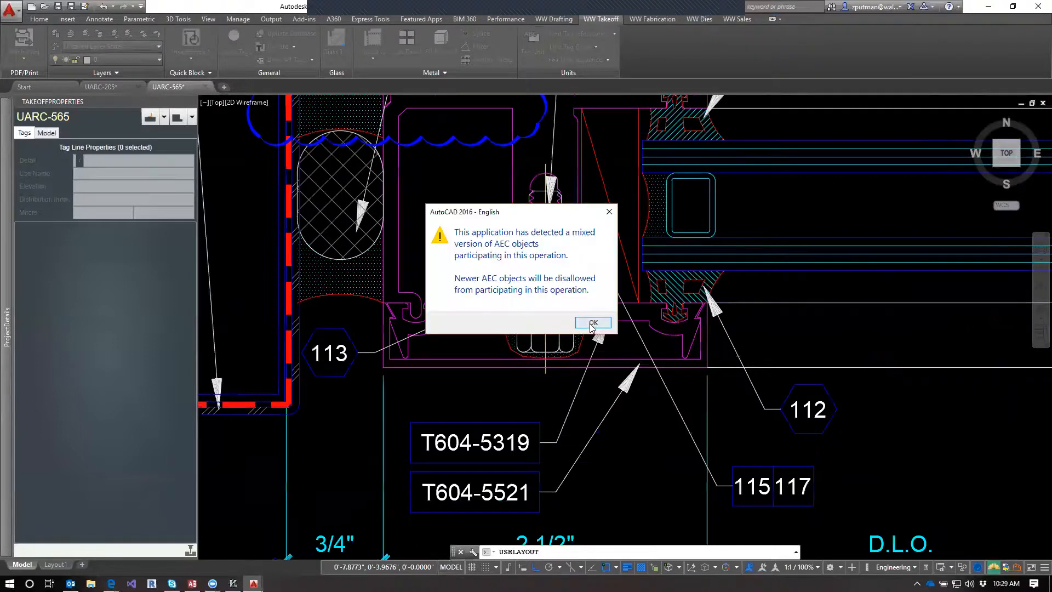
click(591, 325)
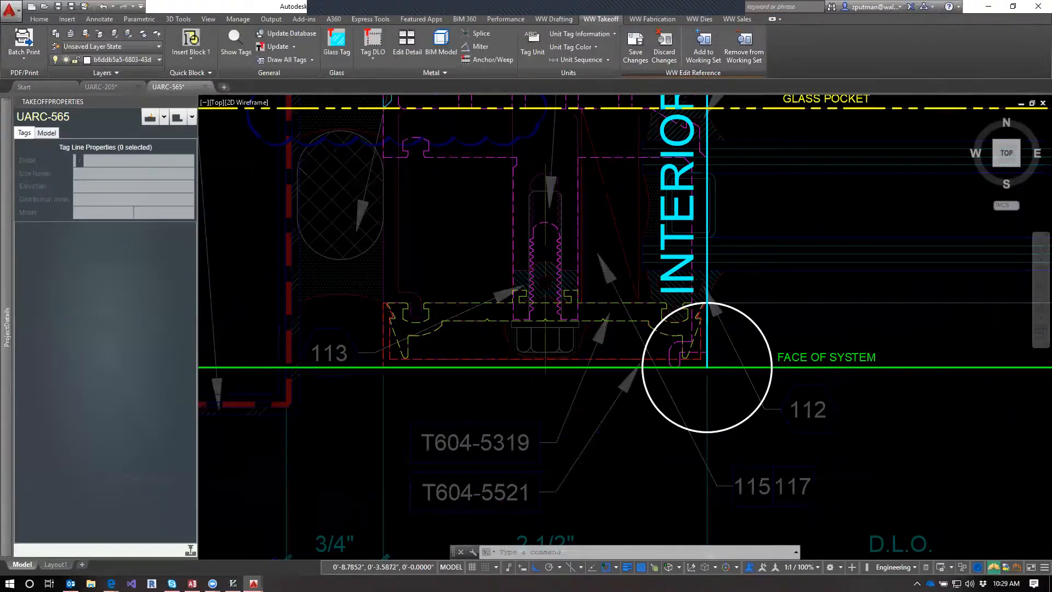
Step: Examine the laid-out JambL assembly and its colour-coded part list, with a brief look at Sill detail 1\5.01
scroll(745, 424, down, 5)
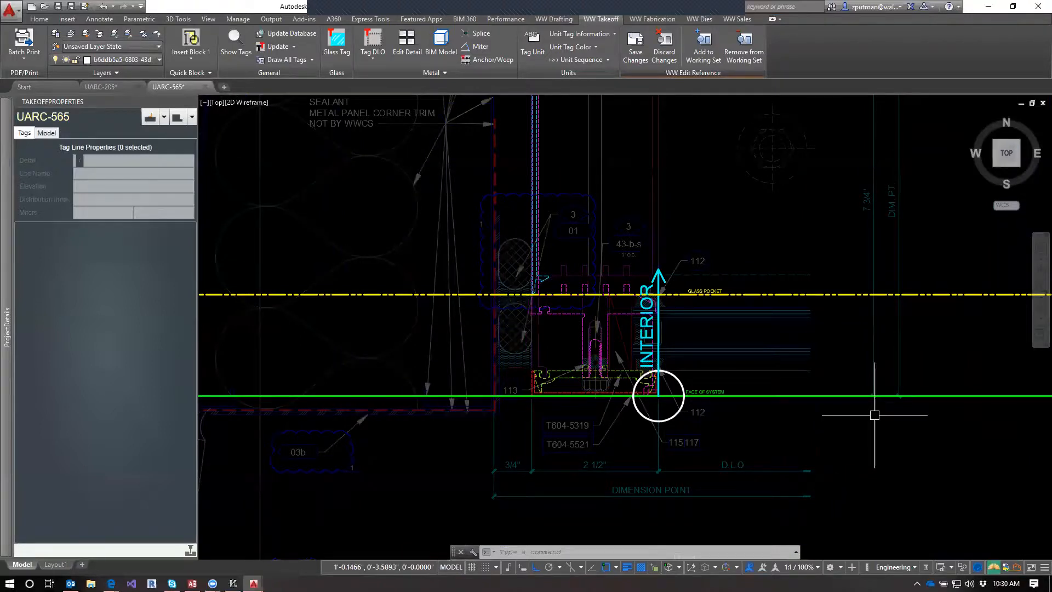
scroll(874, 415, down, 2)
middle_drag(879, 356, 743, 337)
scroll(699, 369, up, 2)
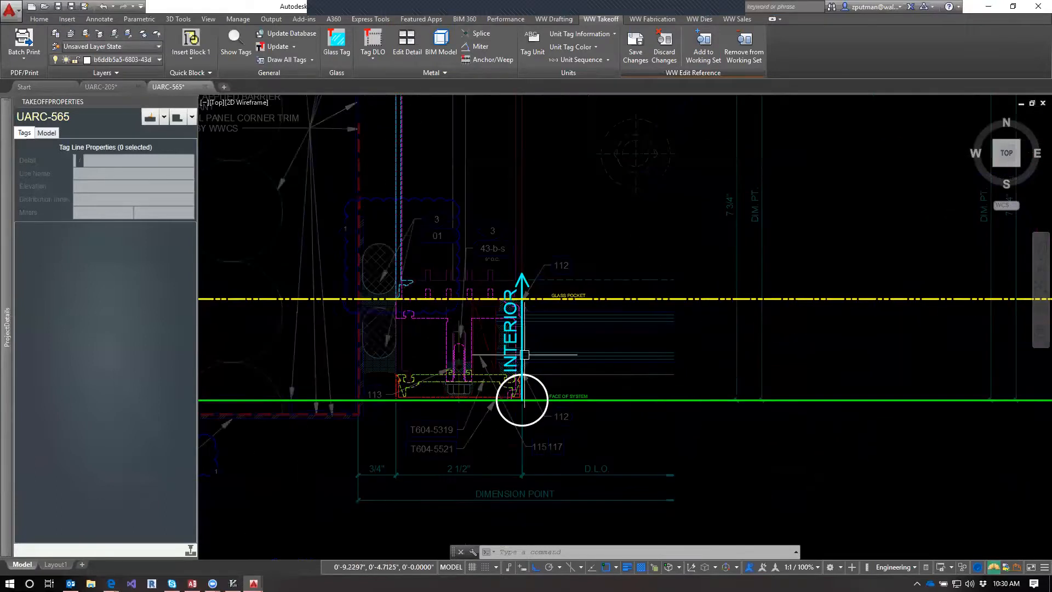
mouse_move(5, 305)
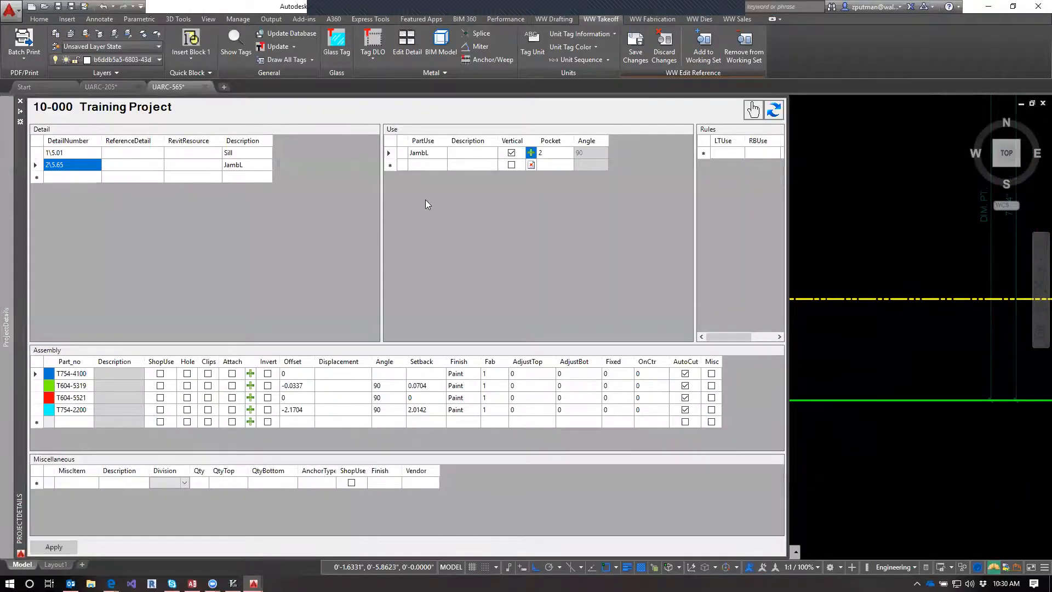
click(77, 158)
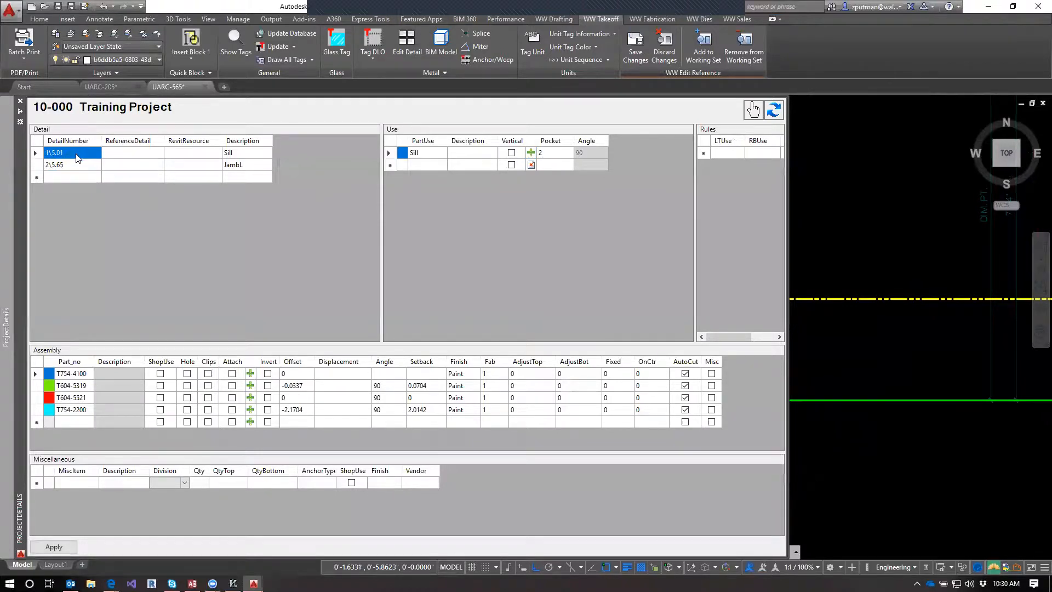
click(77, 164)
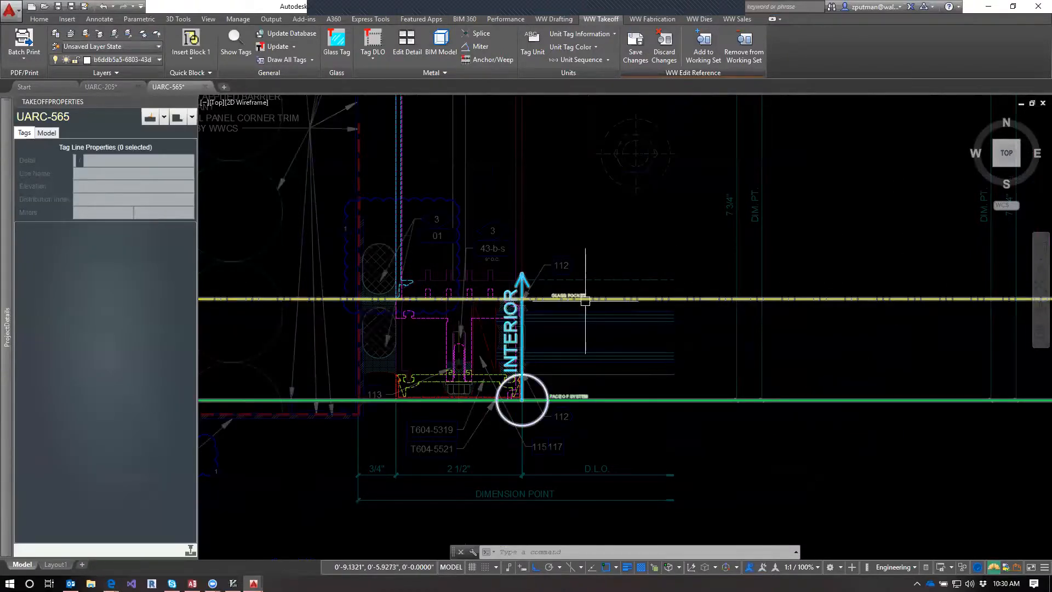
Step: Mirror the T754-4100 mullion profile about a vertical line and erase the source object
scroll(473, 308, up, 6)
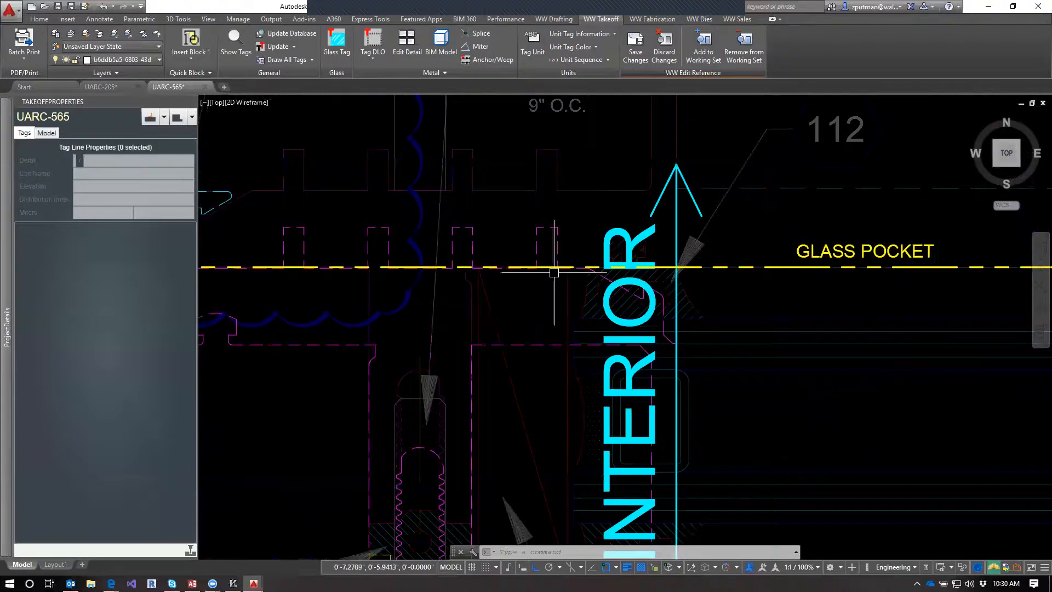
scroll(555, 265, down, 2)
middle_drag(552, 227, 568, 259)
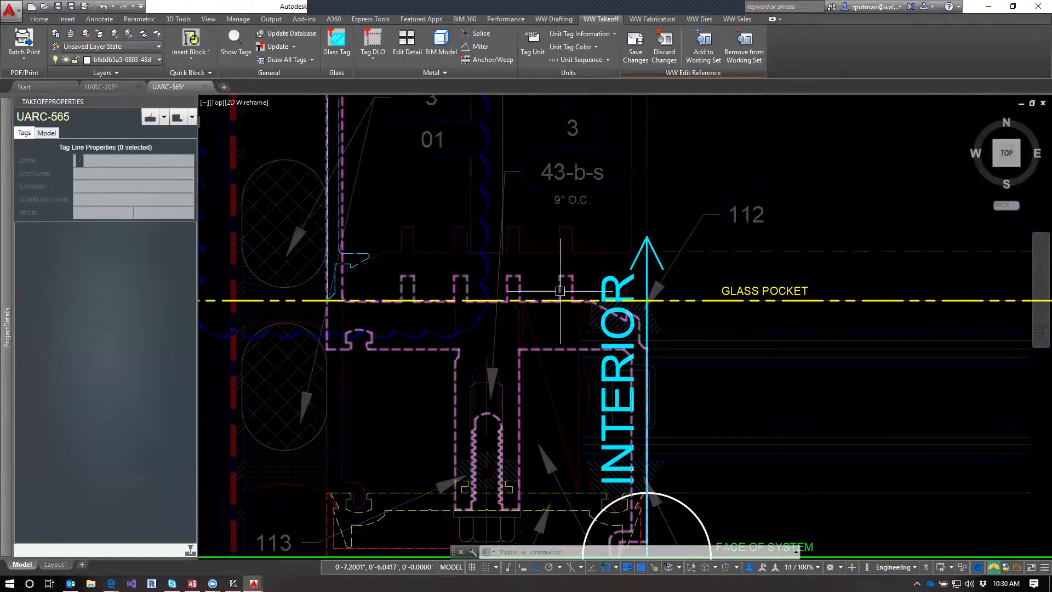
click(560, 290)
scroll(560, 283, down, 1)
middle_drag(547, 214, 548, 240)
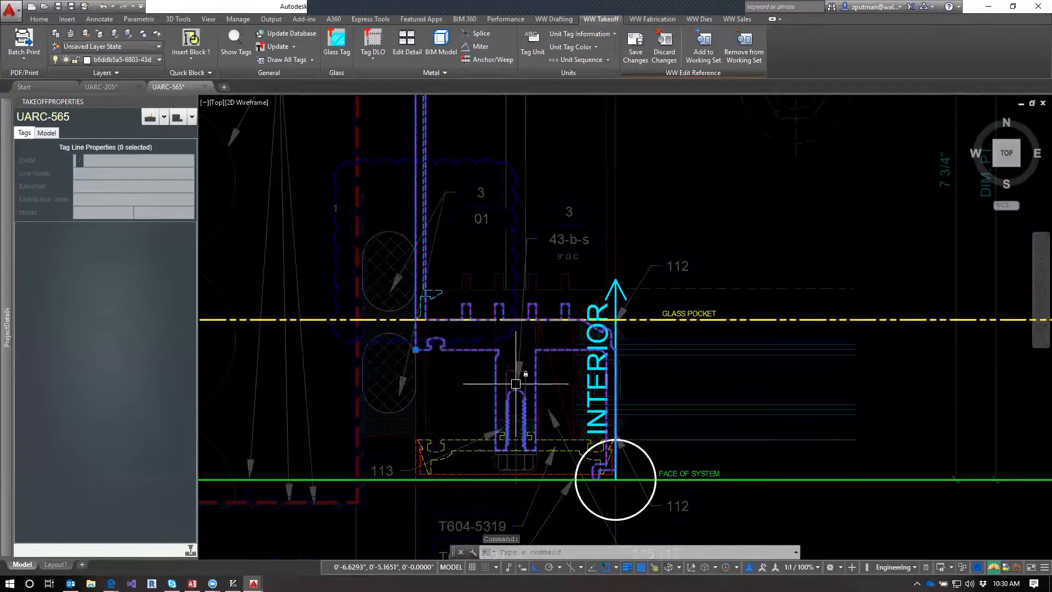
text(m)
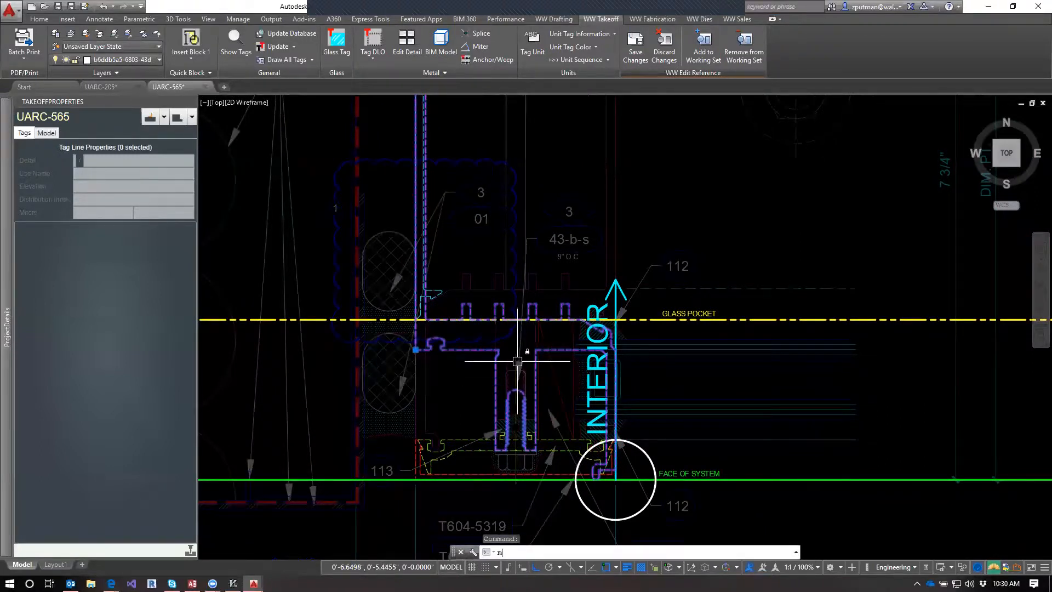
text(i)
key(Return)
scroll(531, 328, down, 2)
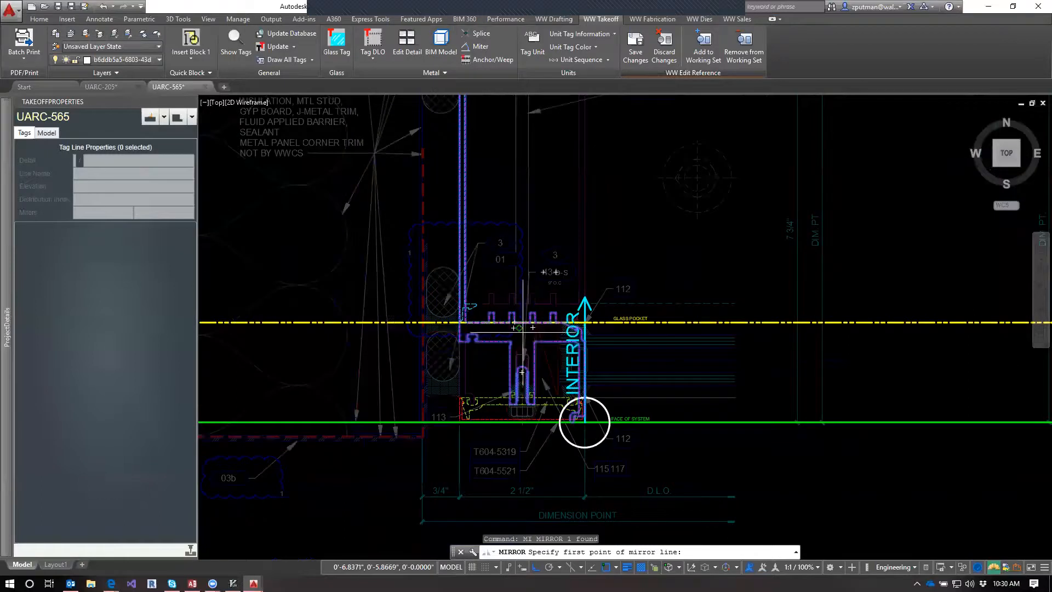
middle_drag(532, 328, 540, 436)
click(580, 271)
click(584, 317)
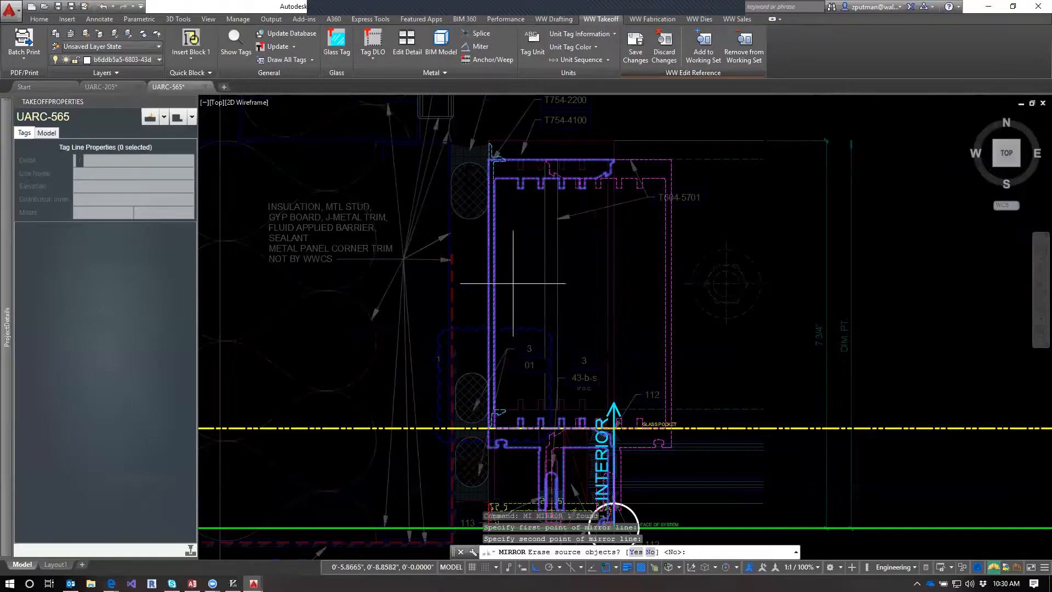
click(636, 552)
middle_drag(704, 301, 669, 264)
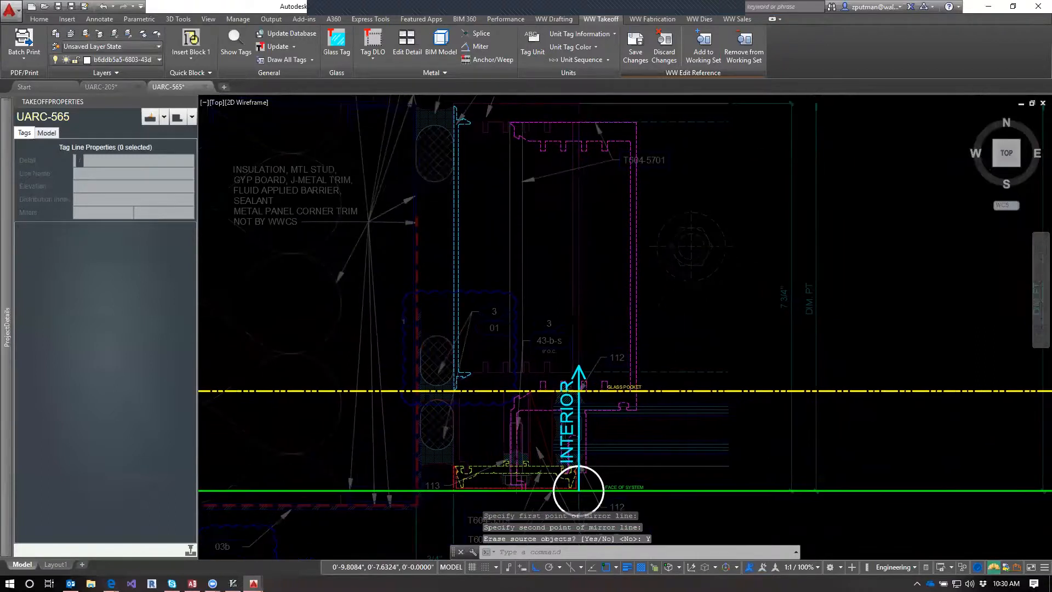
Step: Move the mirrored T754-4100 profile by its lower D.L.O.-side corner onto the matching mullion corner in the jamb detail
click(641, 330)
click(632, 331)
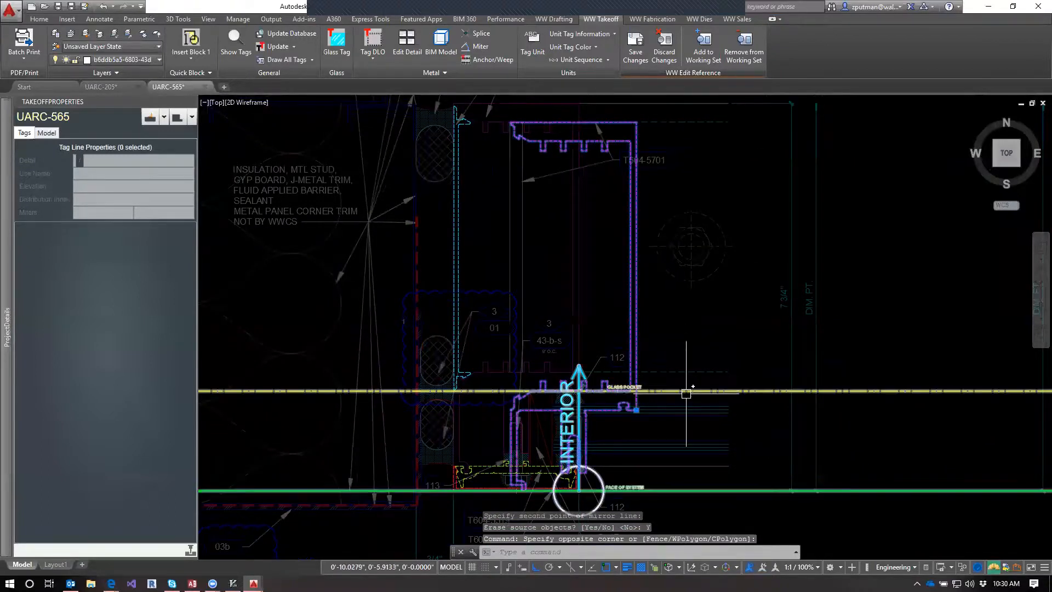
text(m)
key(Return)
scroll(644, 403, up, 6)
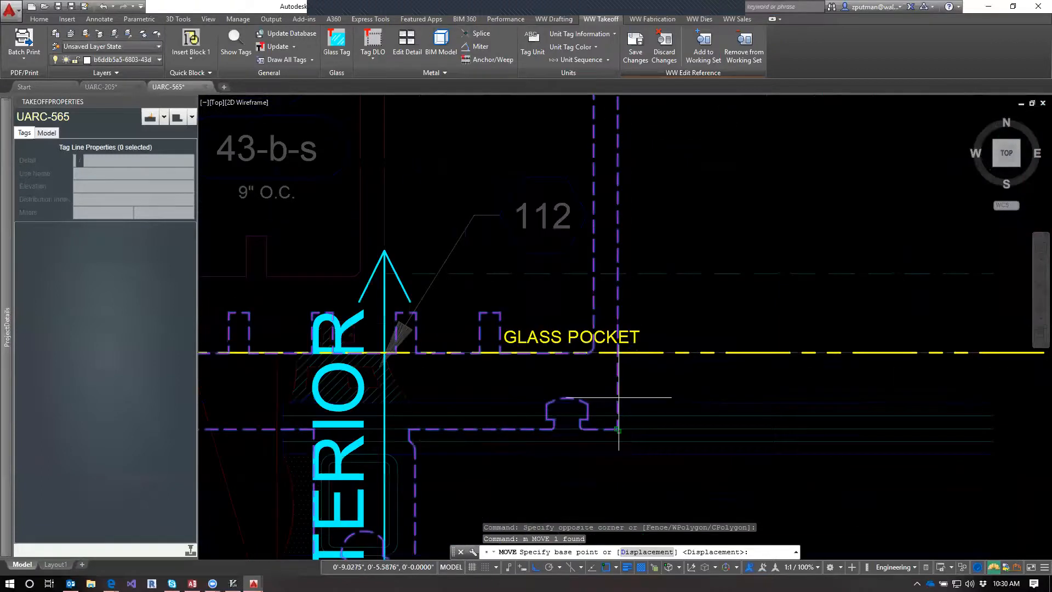
click(618, 429)
mouse_move(555, 250)
middle_down()
mouse_move(637, 229)
mouse_move(844, 226)
middle_up()
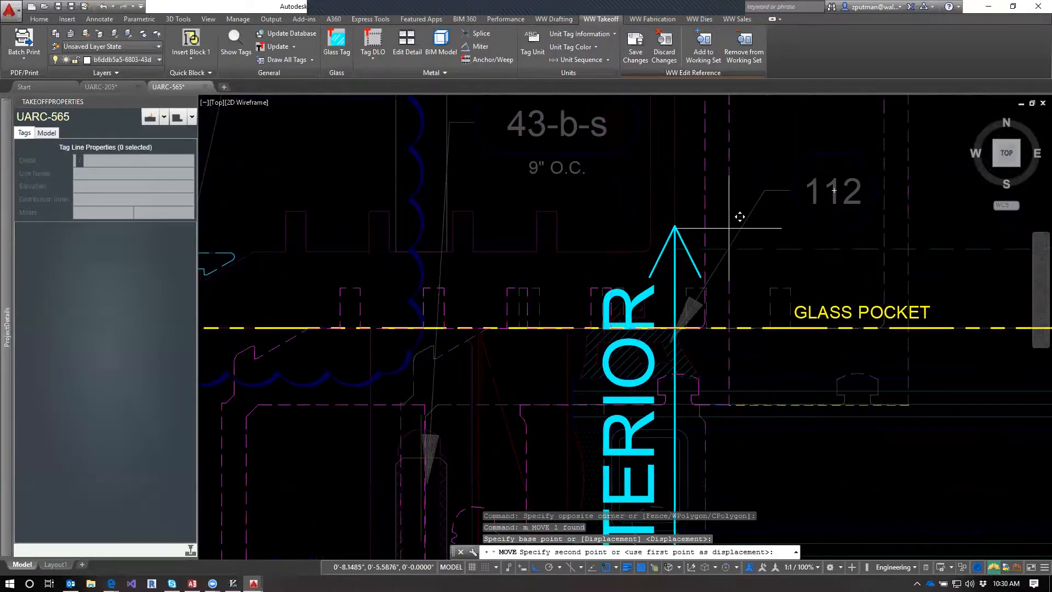
click(679, 212)
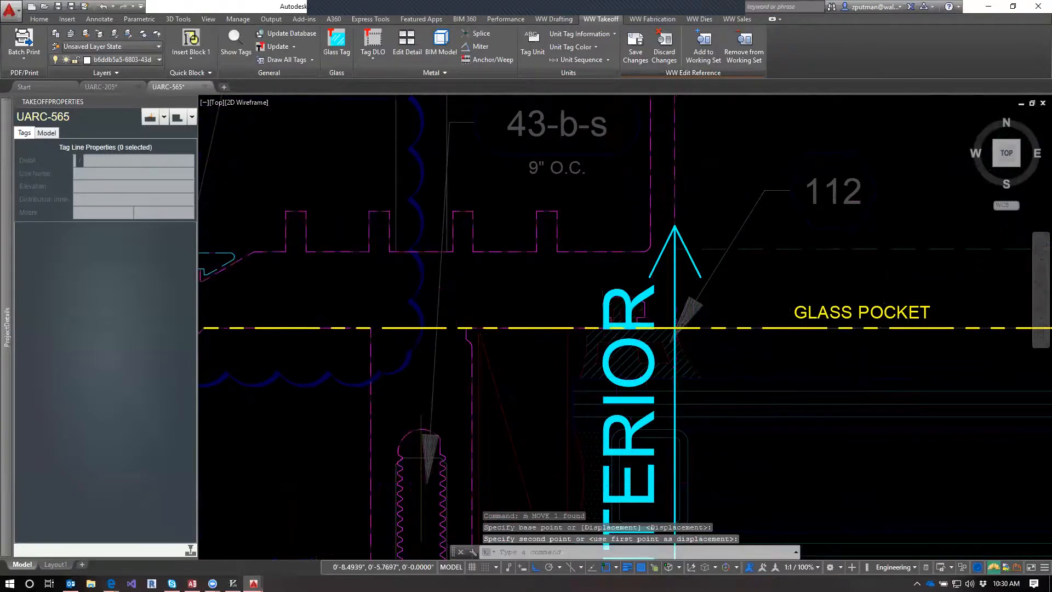
Step: Inspect the fit of the T754-4100, T754-2200, T604-5319 and T604-5521 parts over the jamb detail, along with the glass pocket and face-of-system lines
scroll(789, 365, down, 4)
middle_drag(744, 251, 751, 416)
click(576, 232)
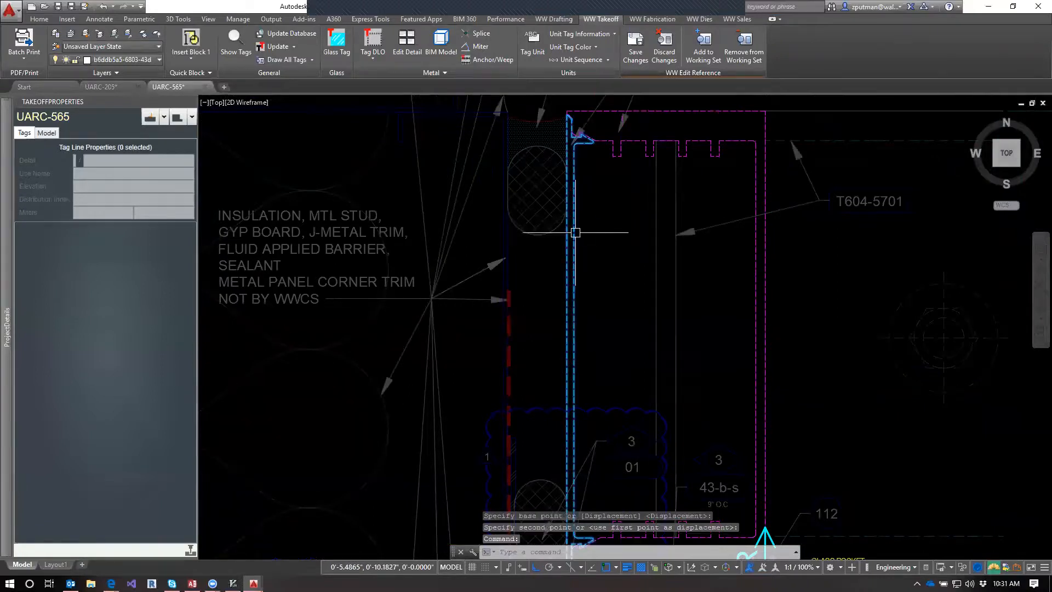
scroll(577, 138, up, 5)
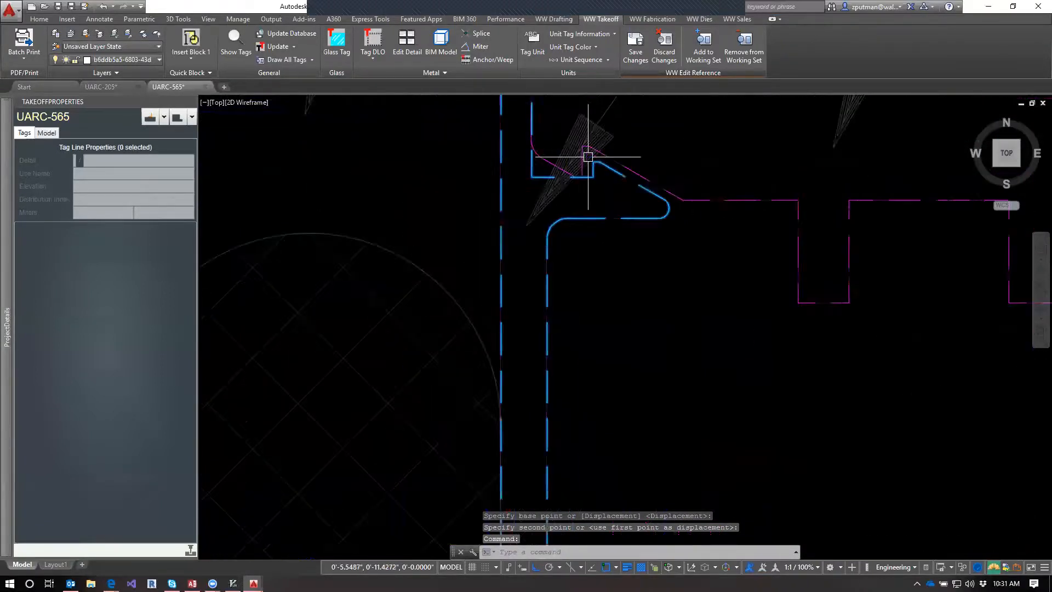
scroll(590, 156, down, 6)
middle_drag(771, 390, 655, 163)
scroll(665, 360, up, 6)
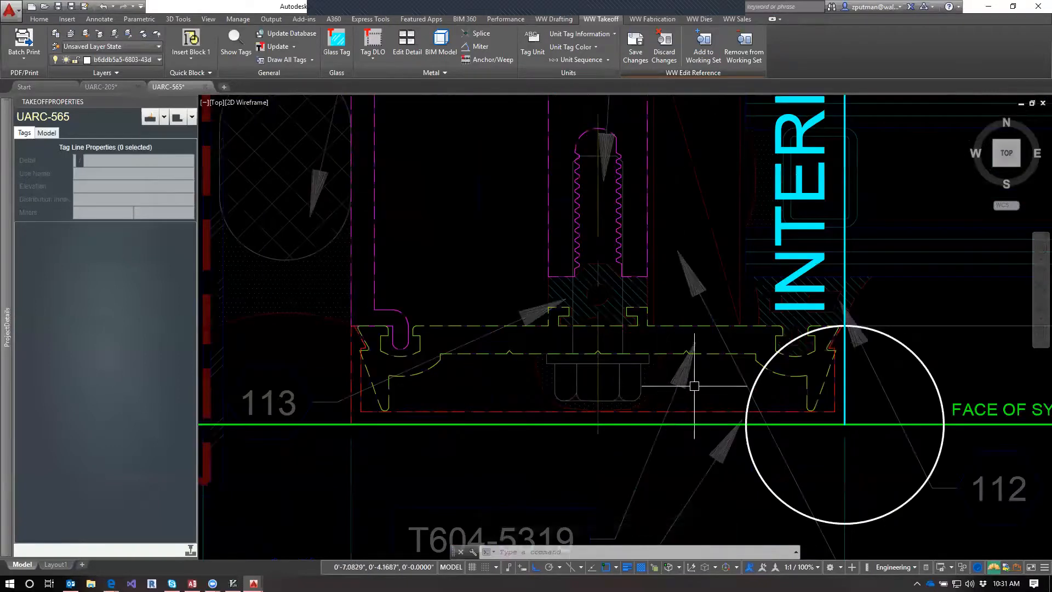
scroll(484, 353, up, 2)
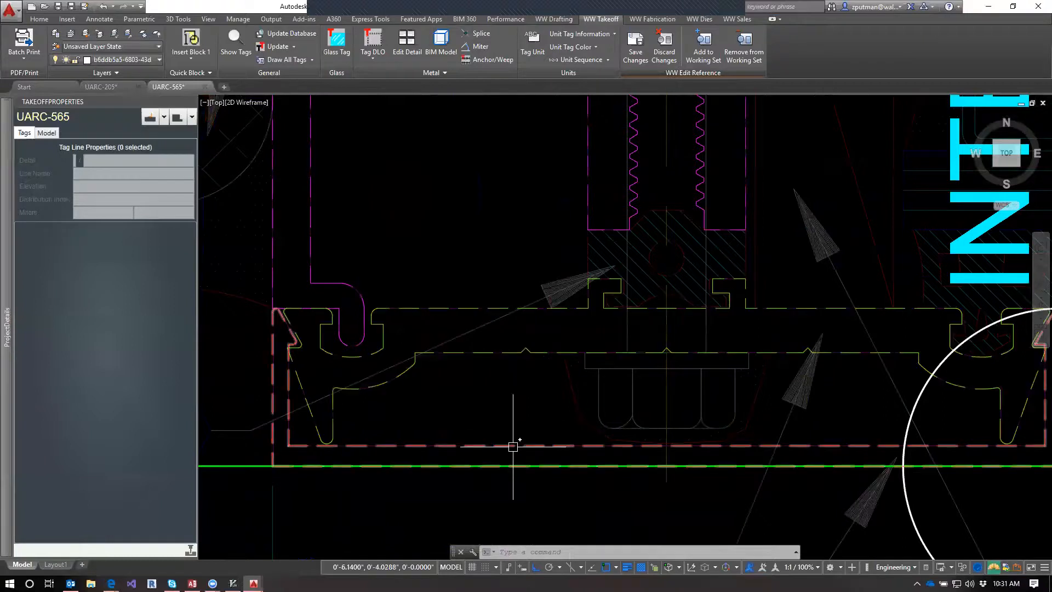
scroll(761, 393, down, 3)
middle_drag(779, 231, 732, 384)
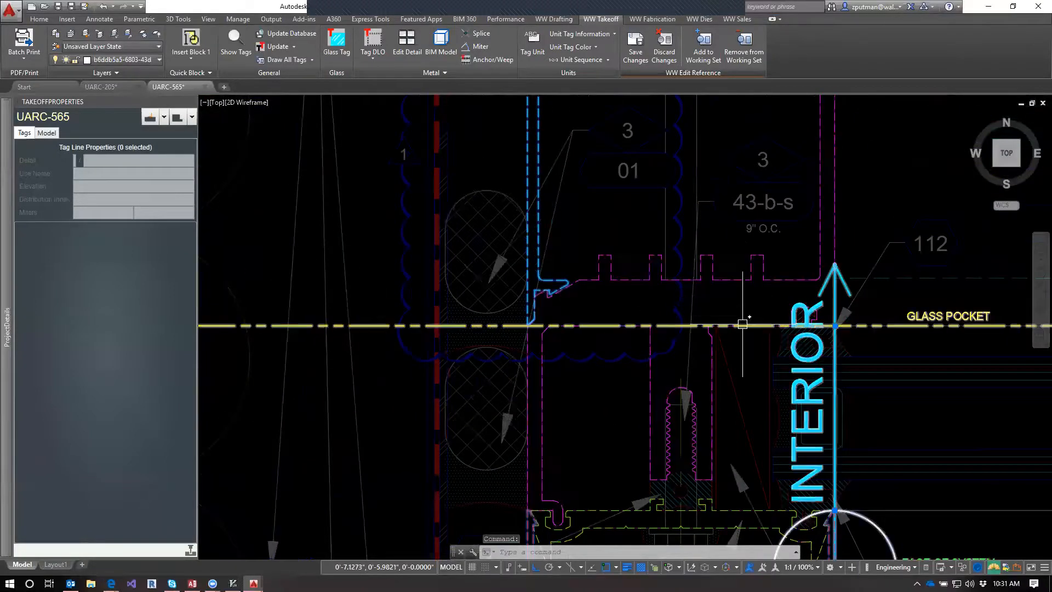
scroll(742, 324, down, 2)
middle_drag(883, 437, 729, 370)
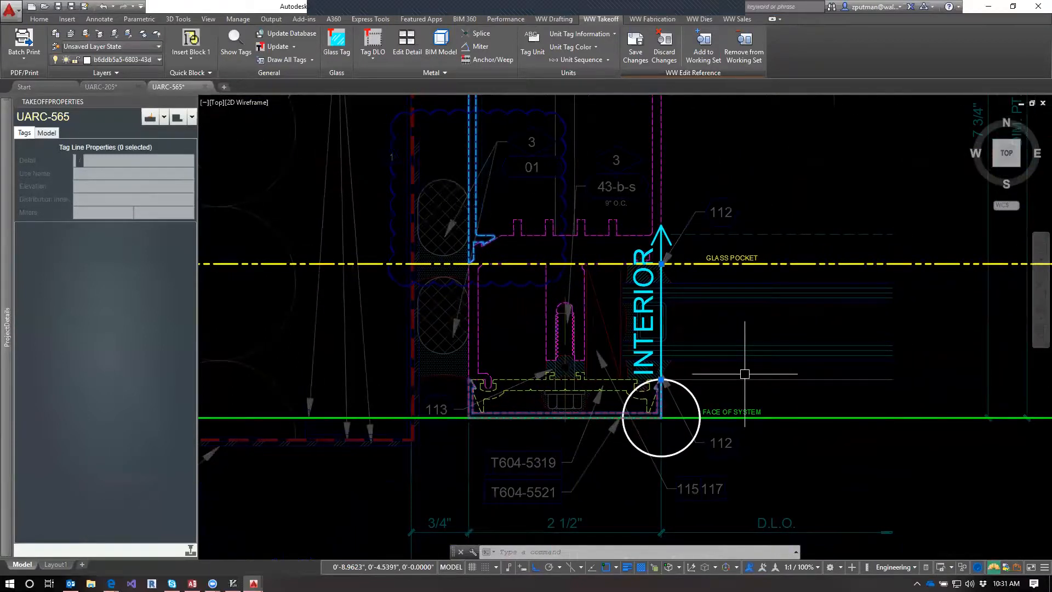
scroll(745, 374, down, 2)
scroll(742, 376, down, 1)
middle_drag(782, 246, 741, 265)
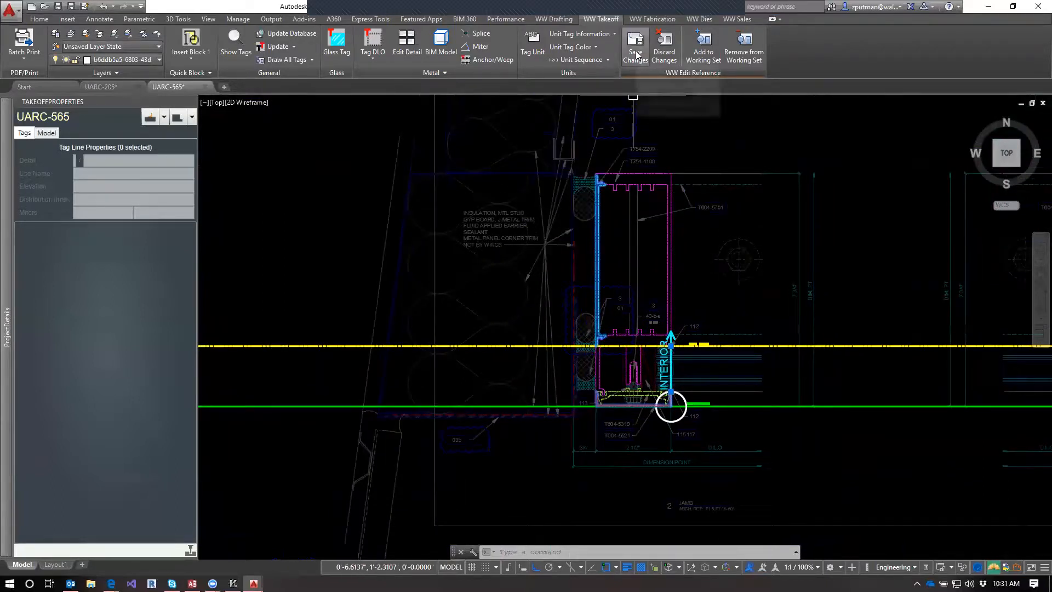
Step: Save the changes to the JambL layout reference and apply them in the project details
click(637, 55)
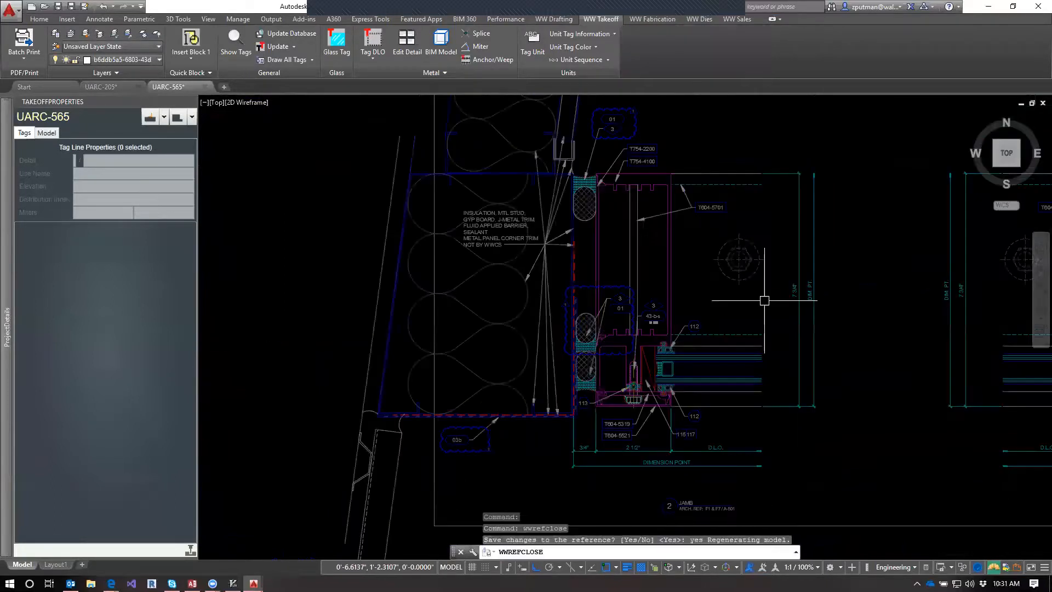
mouse_move(2, 334)
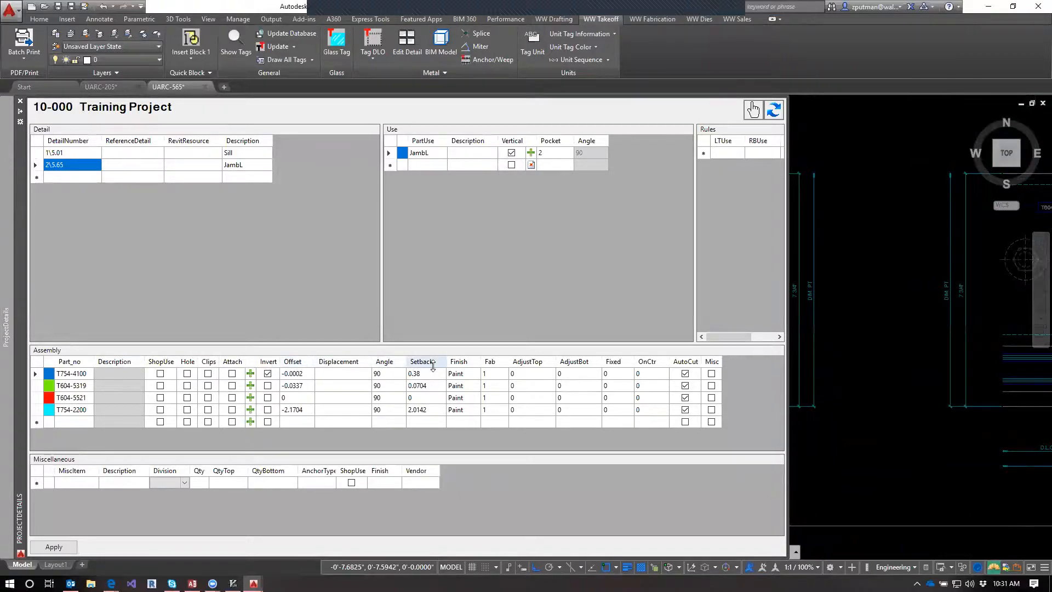
mouse_move(432, 366)
click(59, 548)
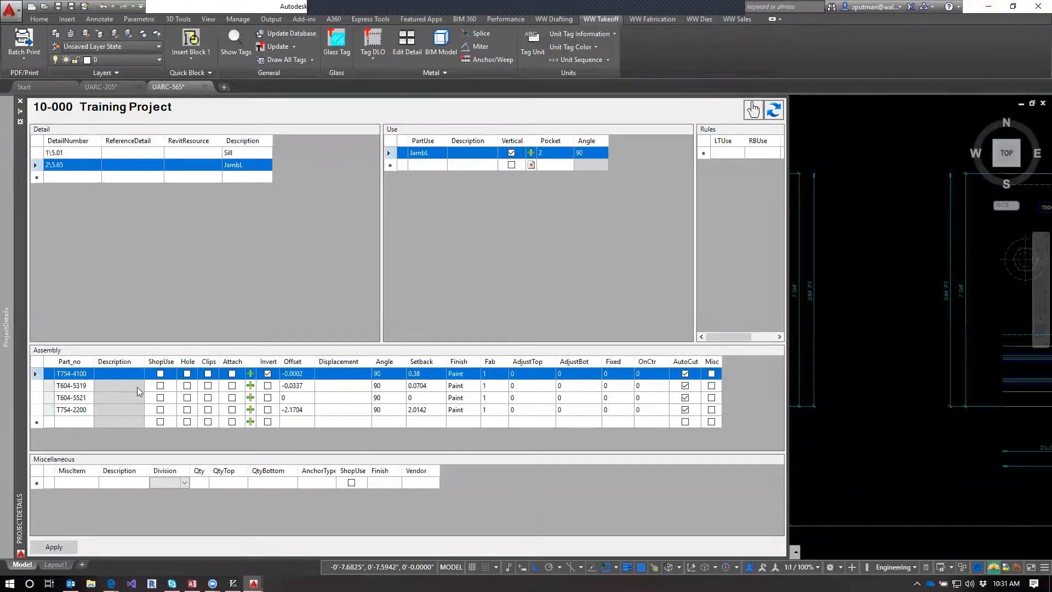
Step: Compare the Vertical setting and assembly of Sill detail 1\5.01 with those of JambL detail 2\5.65
click(82, 376)
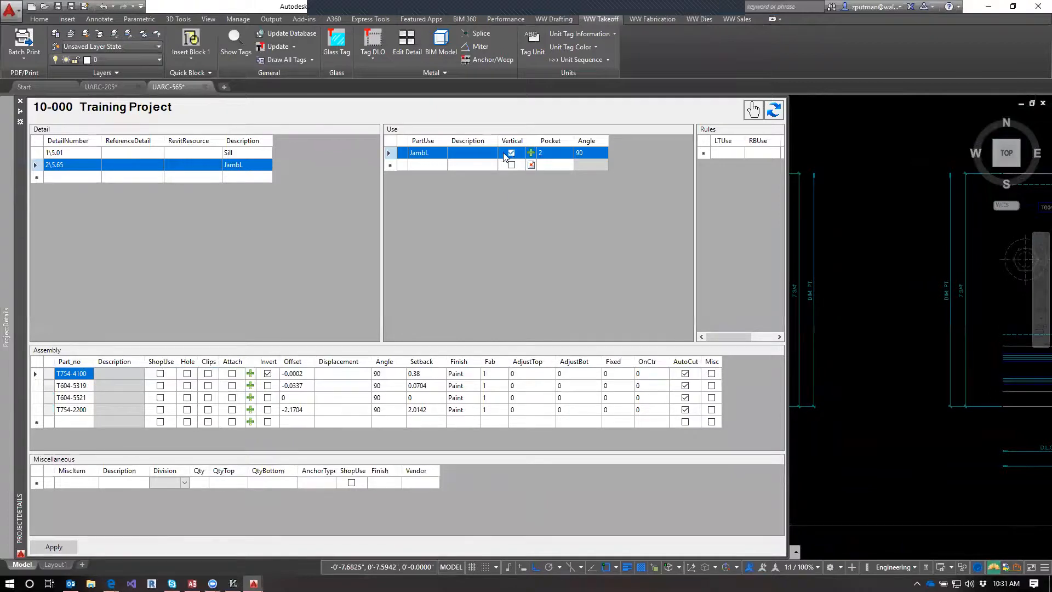
click(246, 154)
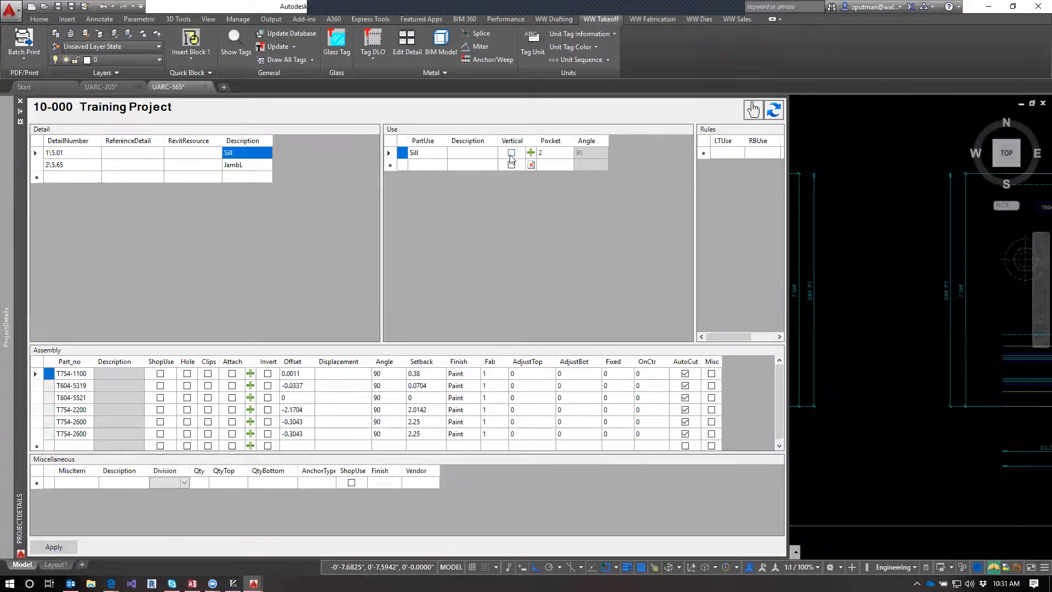
click(254, 167)
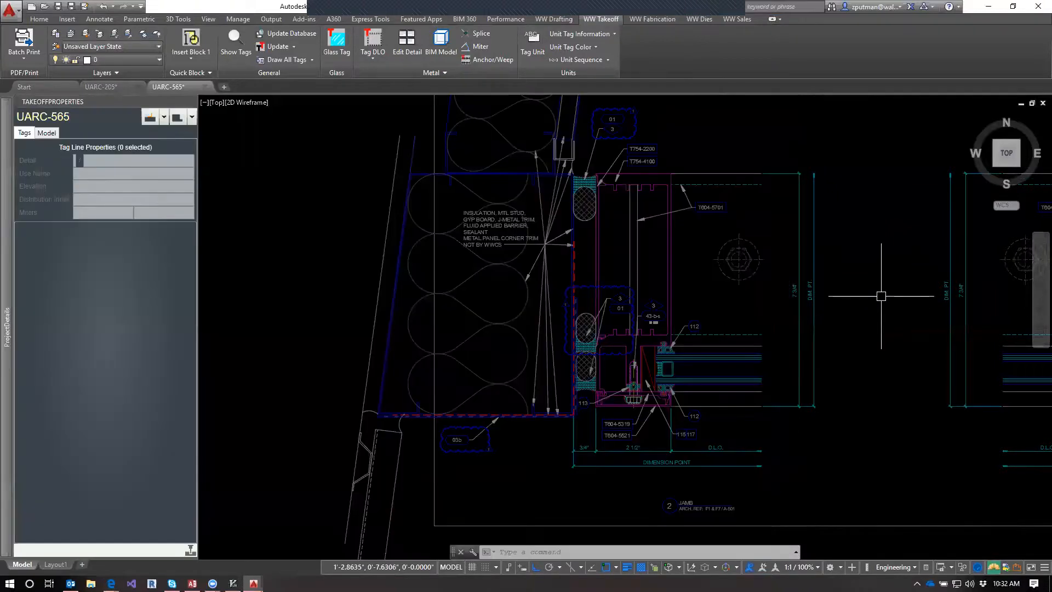
Step: Compare jamb details 2 and 1 side by side in the UARC-565 drawing
scroll(882, 303, down, 2)
middle_drag(883, 303, 603, 304)
scroll(767, 333, up, 2)
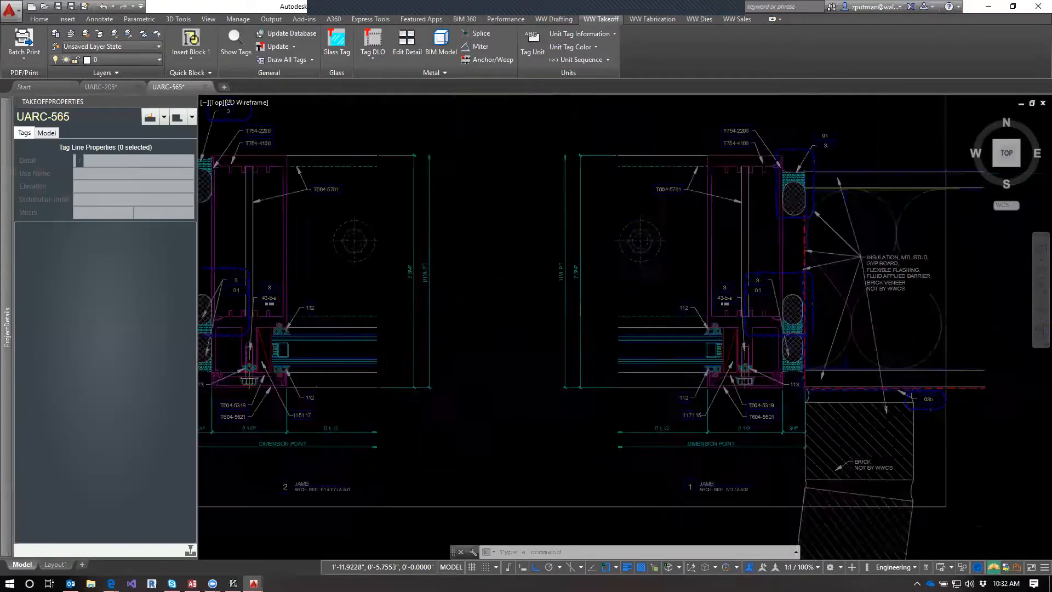
scroll(845, 328, up, 2)
scroll(526, 265, down, 2)
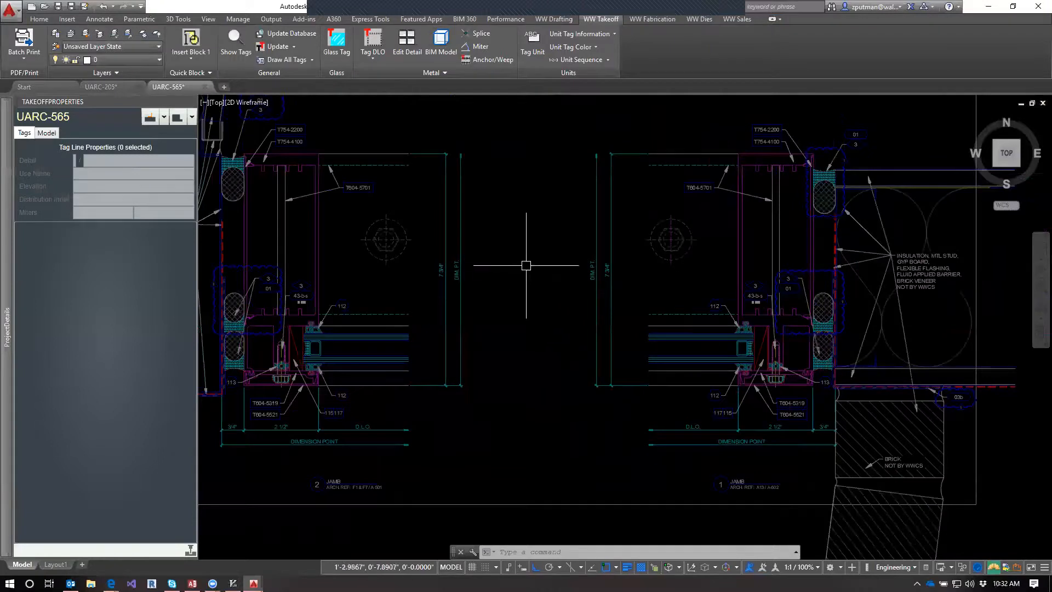
middle_drag(526, 265, 676, 302)
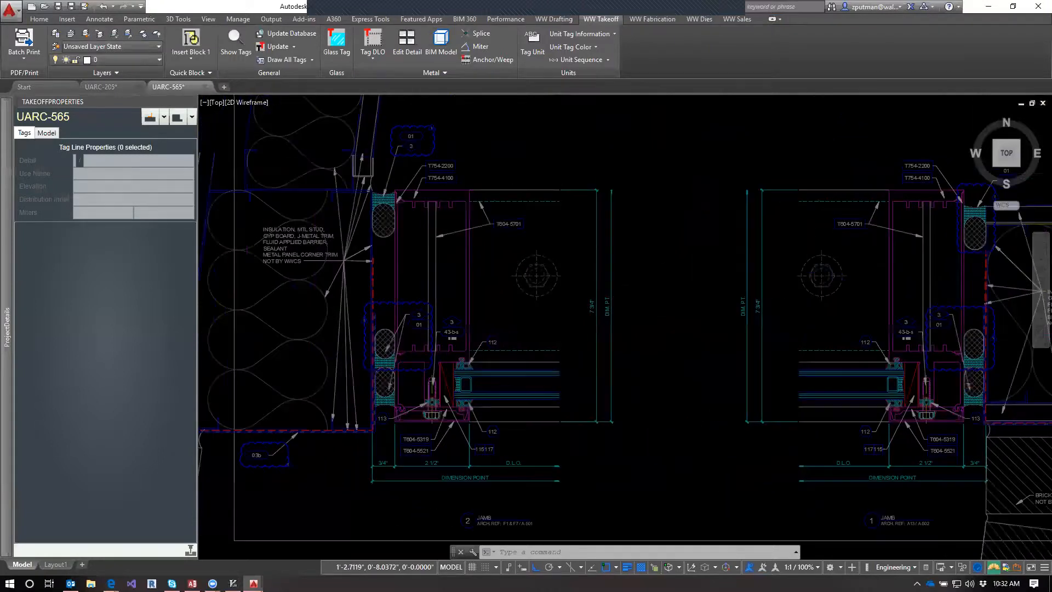
Step: Switch to the UARC-205 drawing and examine elevation 2's detail callouts, from jamb 2/5.65 across to corner 1/5.52
click(114, 85)
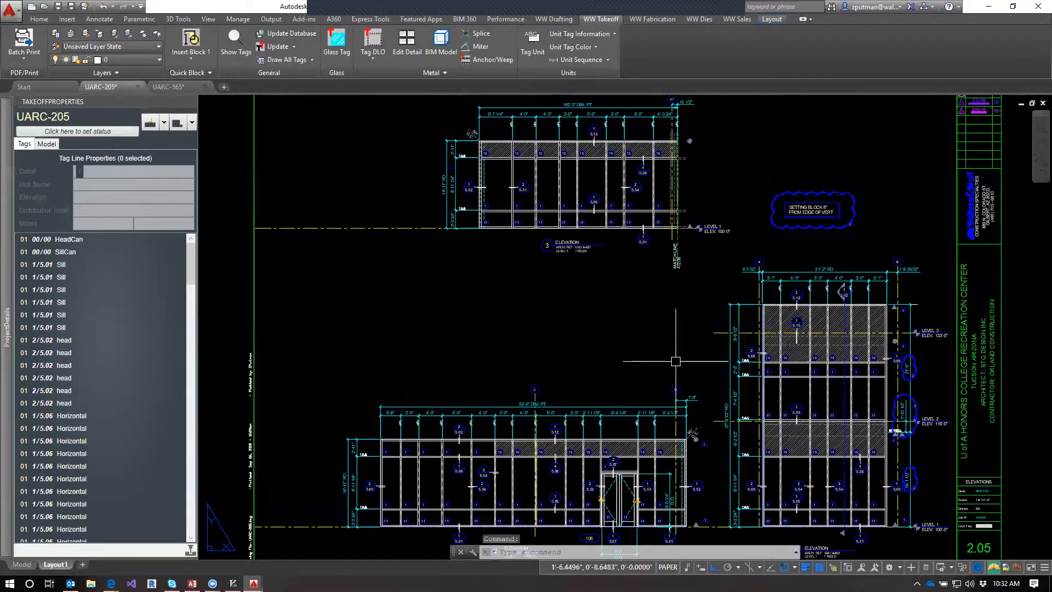
middle_drag(715, 441, 700, 342)
scroll(472, 389, up, 6)
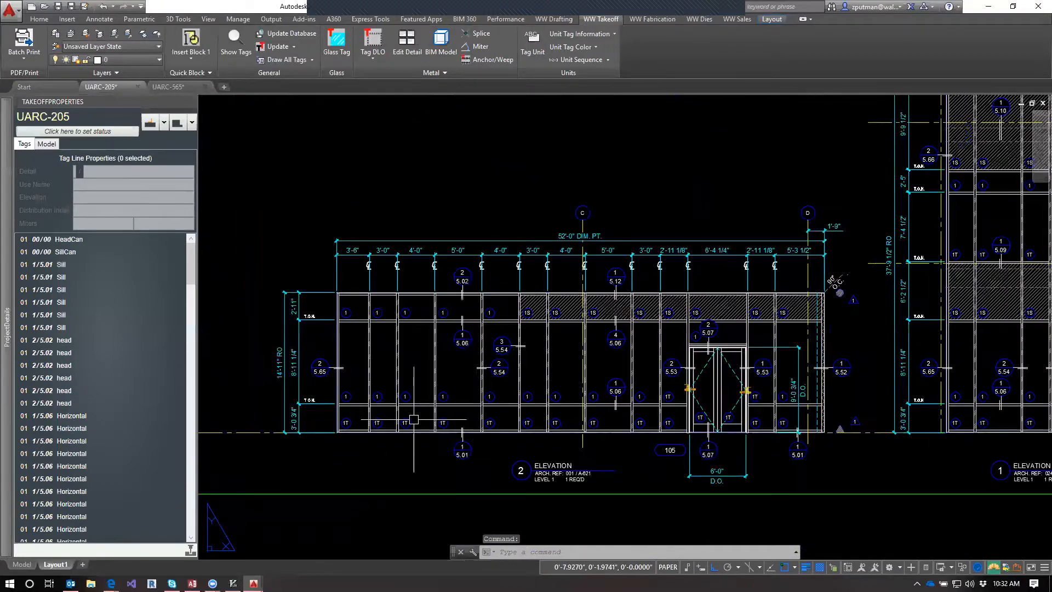
middle_drag(424, 418, 630, 403)
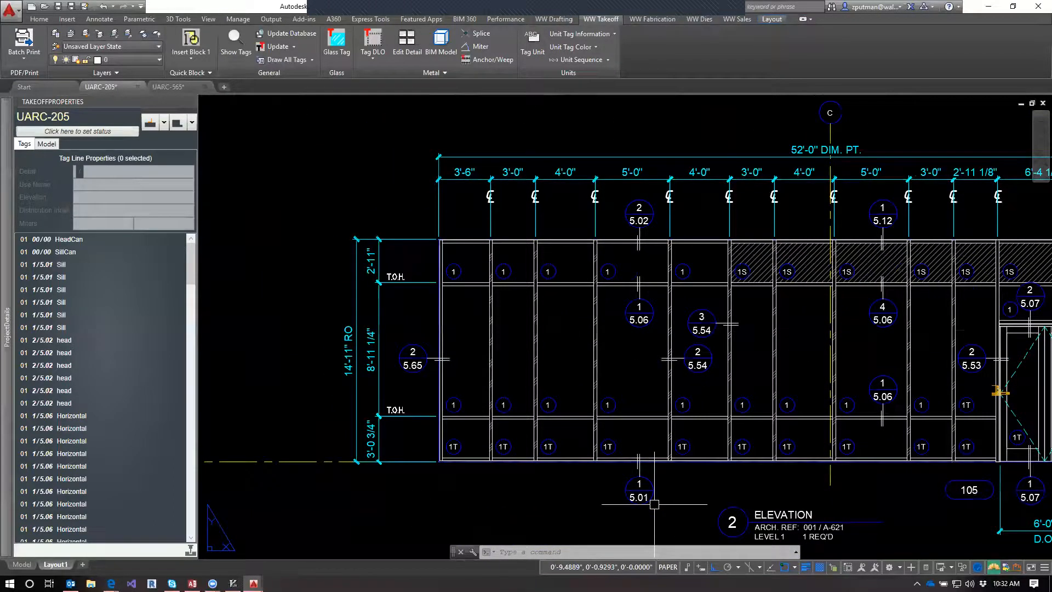
middle_drag(852, 443, 612, 432)
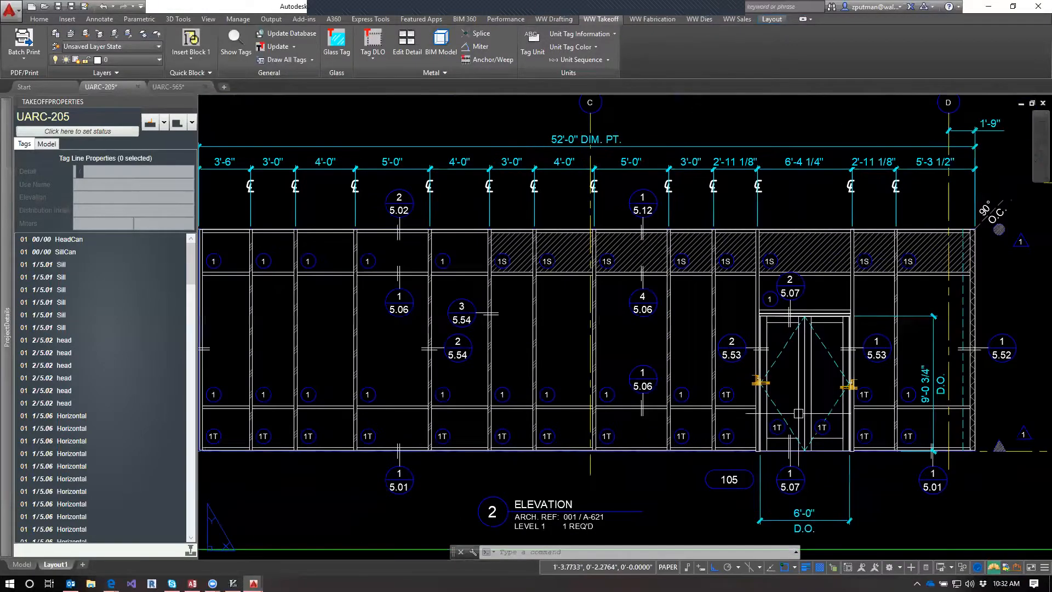
middle_drag(942, 244, 696, 246)
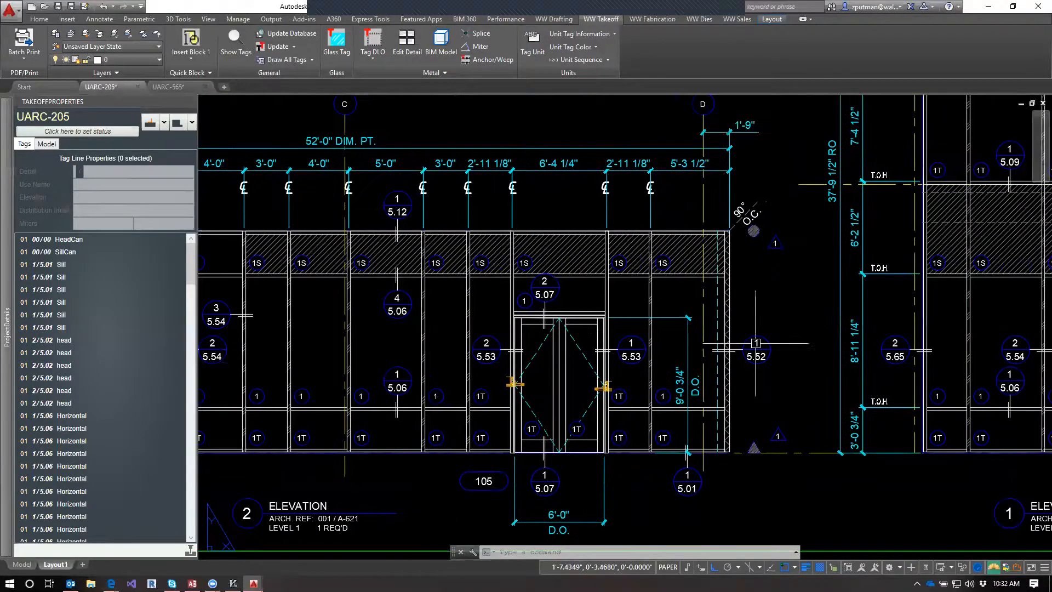
scroll(759, 365, up, 2)
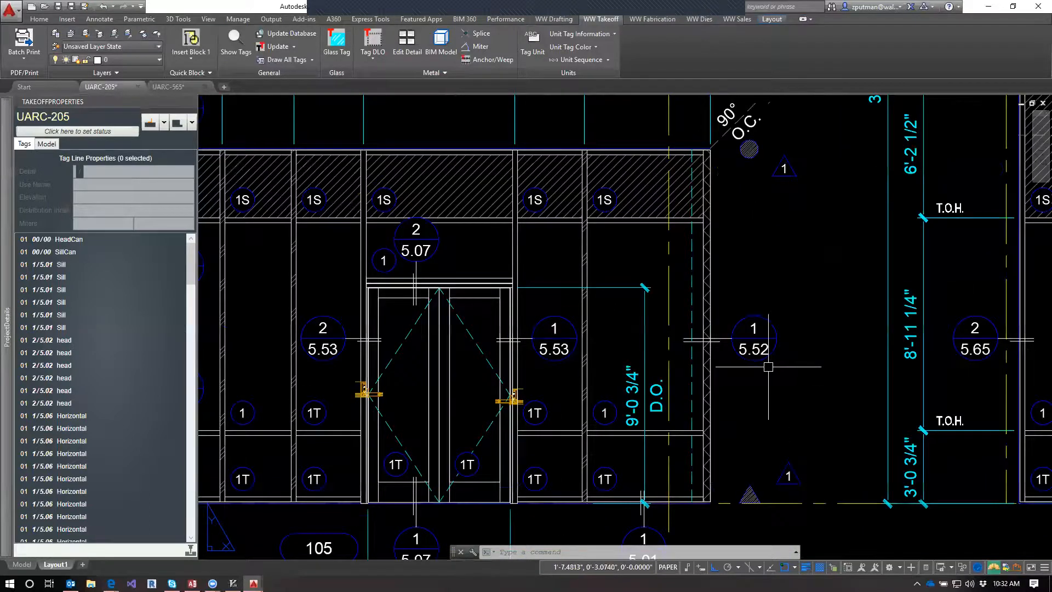
Step: Run LMM, switch UARC-205 to model space, and check the tag line properties of the vertical at elevation 2's 90° outside corner
text(LMM)
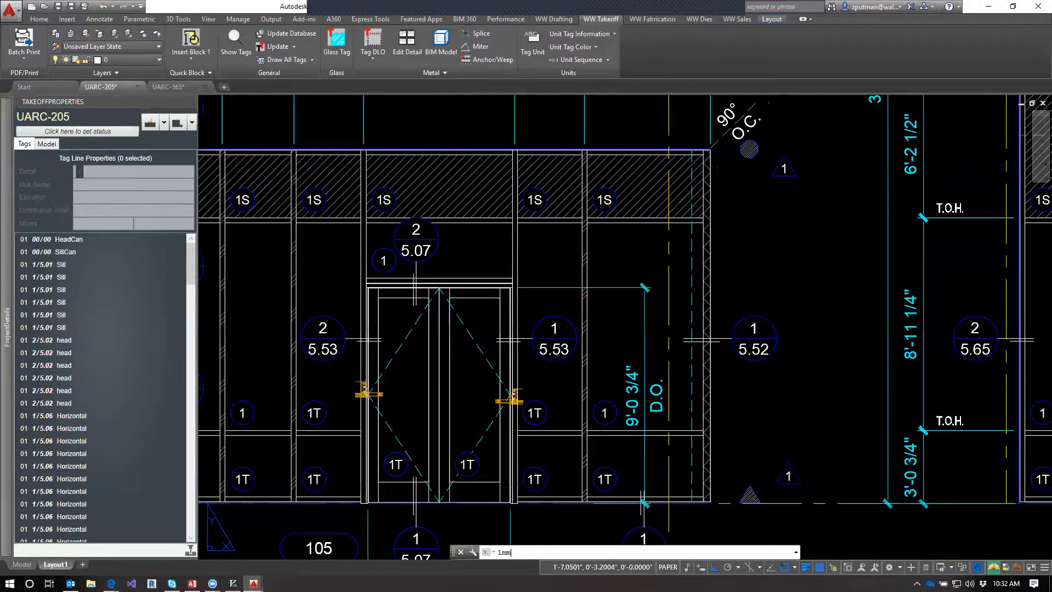
key(Return)
text(tm)
key(Return)
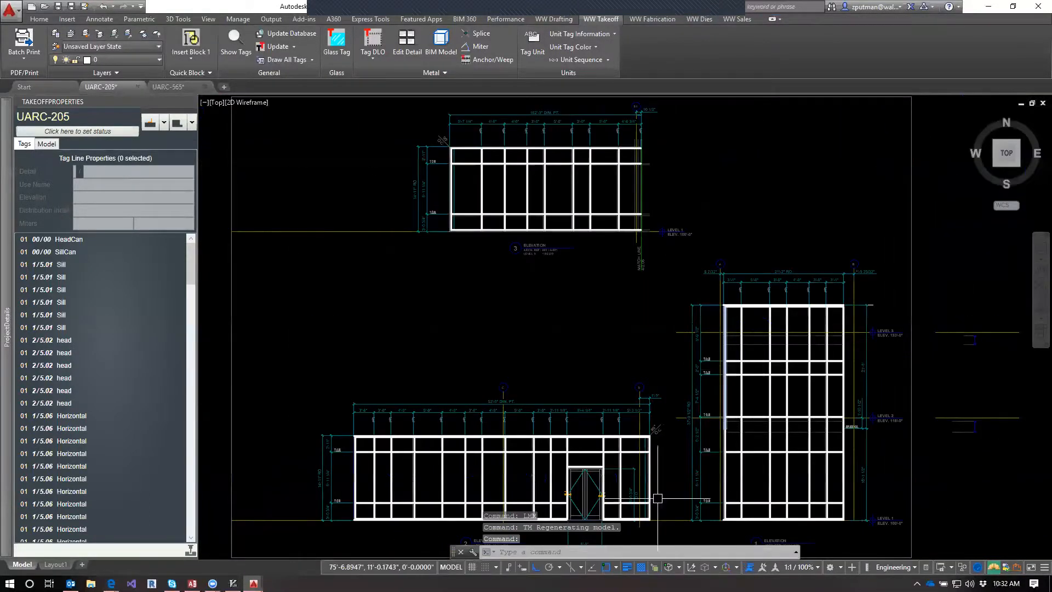
scroll(659, 498, up, 5)
middle_drag(618, 415, 667, 400)
scroll(669, 394, down, 6)
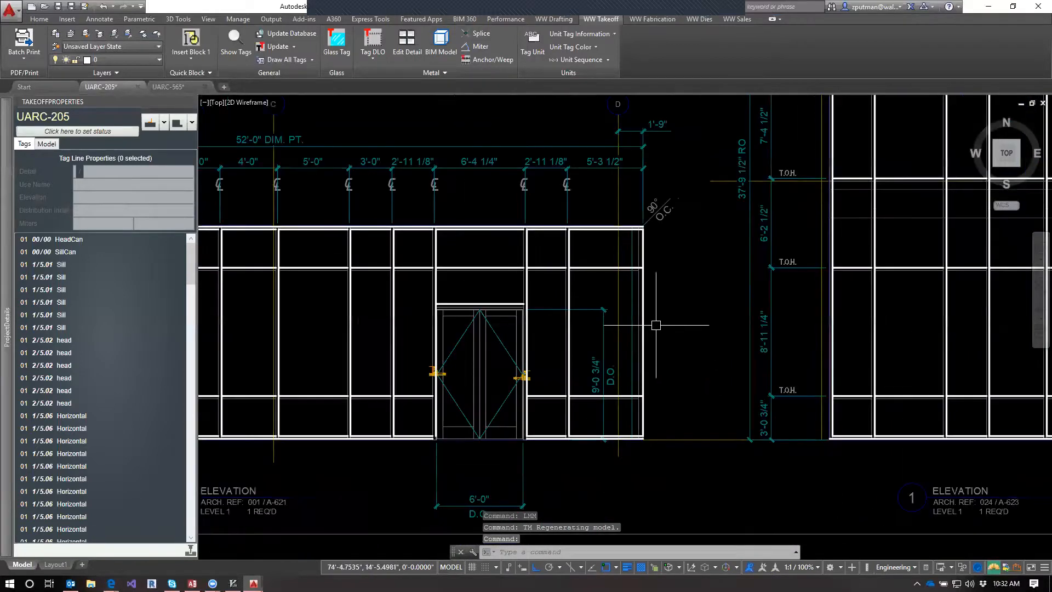
click(643, 329)
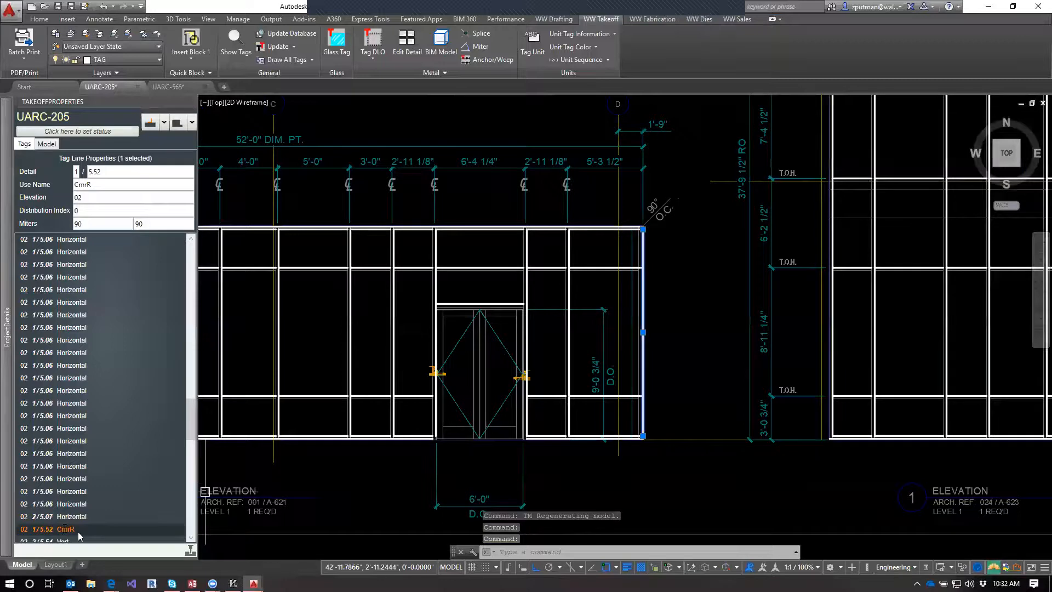
mouse_move(3, 335)
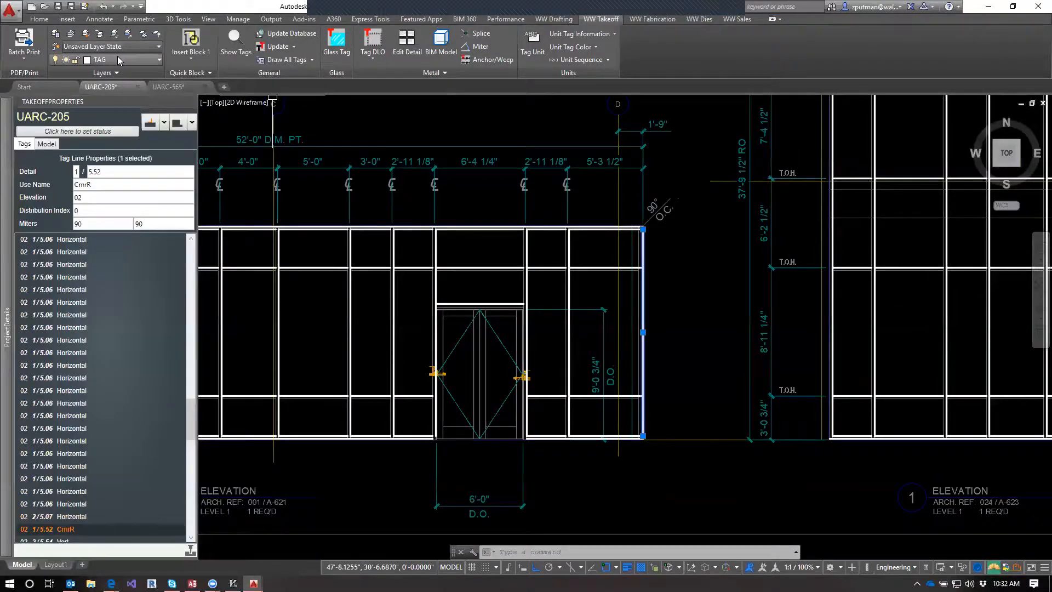
Step: Return to the UARC-565 drawing, use QV to open UARC-552 in its place, and switch to model space
click(170, 90)
text(qv)
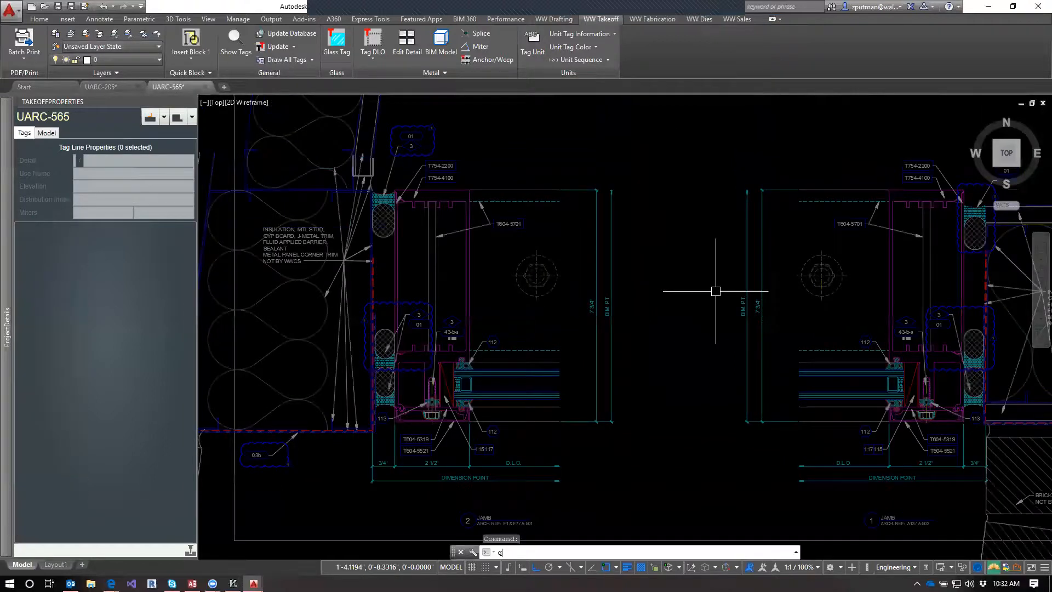
key(Return)
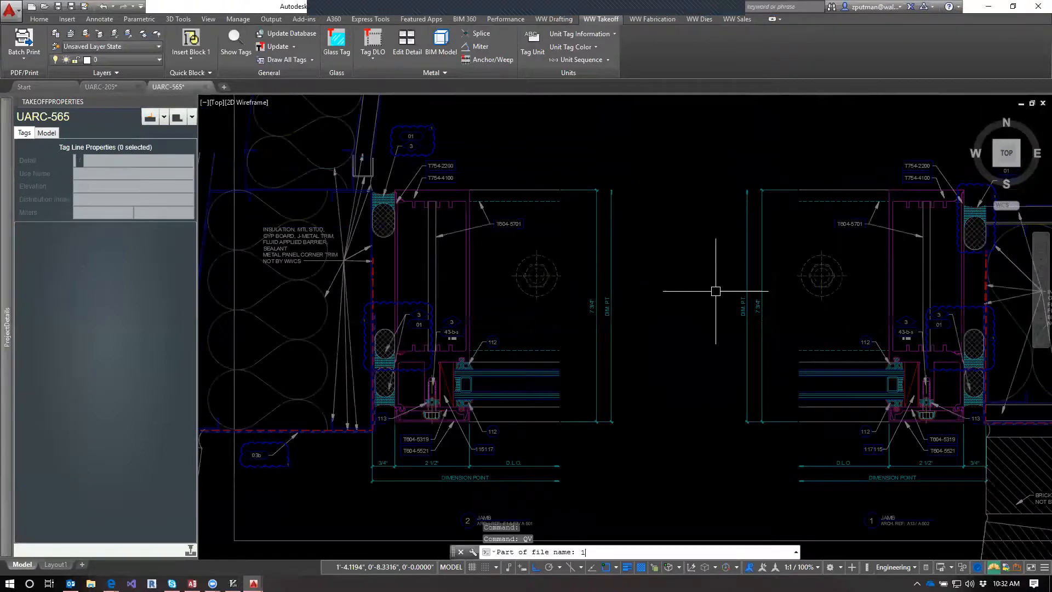
text(552)
key(Return)
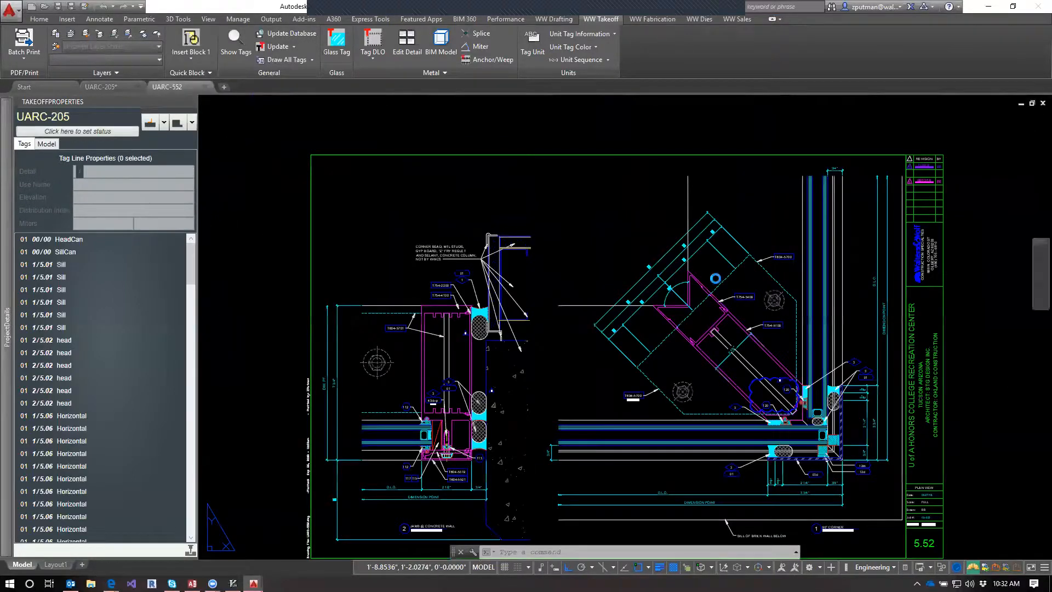
text(tm)
key(Return)
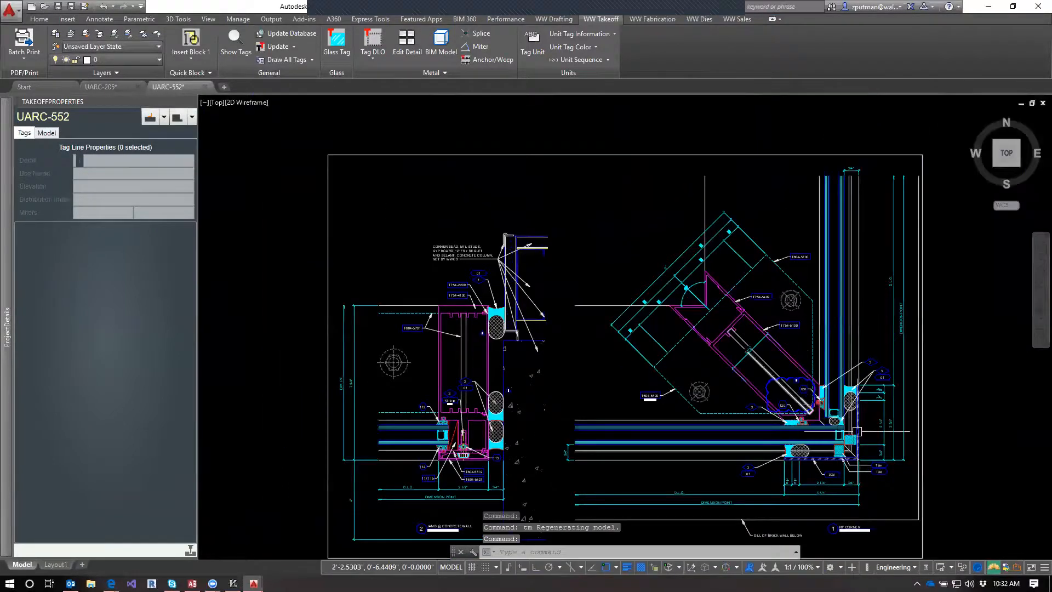
Step: Start a new detail record below 2\5.65 in the project details for the 90° corner
scroll(857, 431, up, 2)
middle_drag(713, 341, 769, 371)
mouse_move(2, 328)
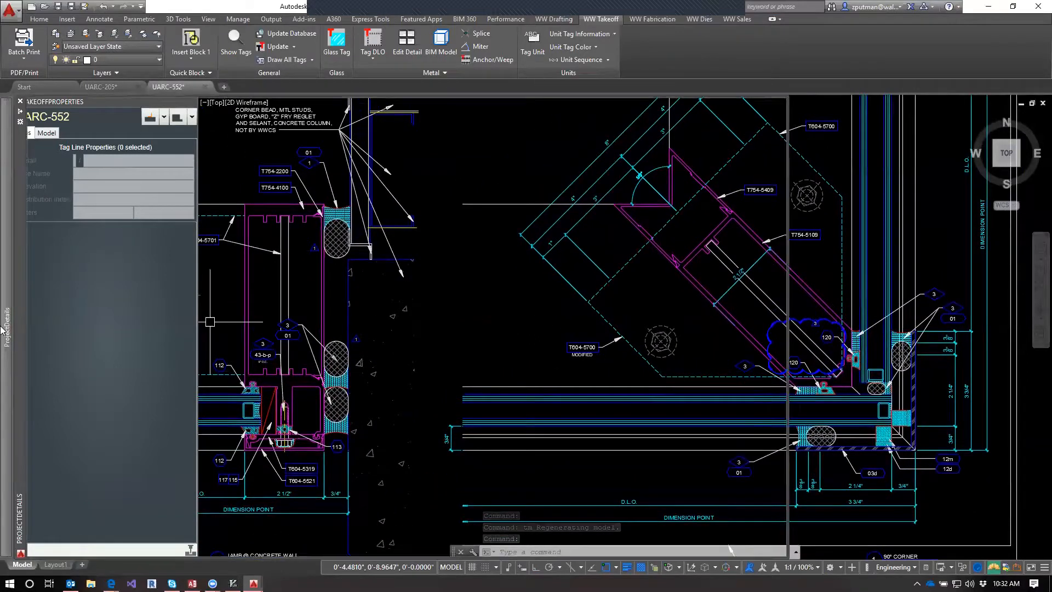
click(64, 176)
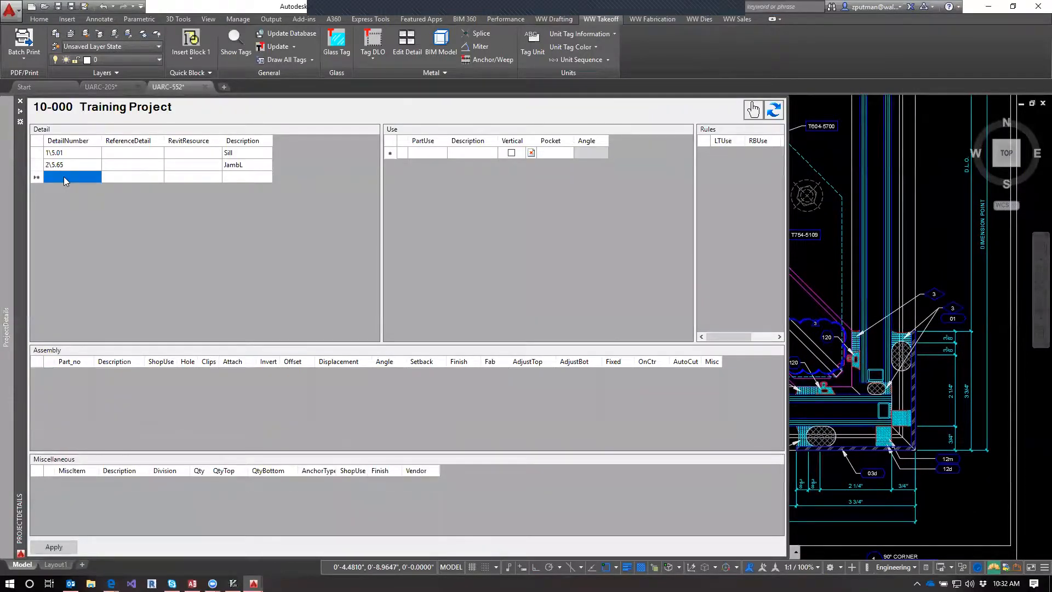
Step: Add detail 1\5.52 with the description CrnrR and give it a vertical part use named CrnrR
click(70, 176)
text(1\5.52)
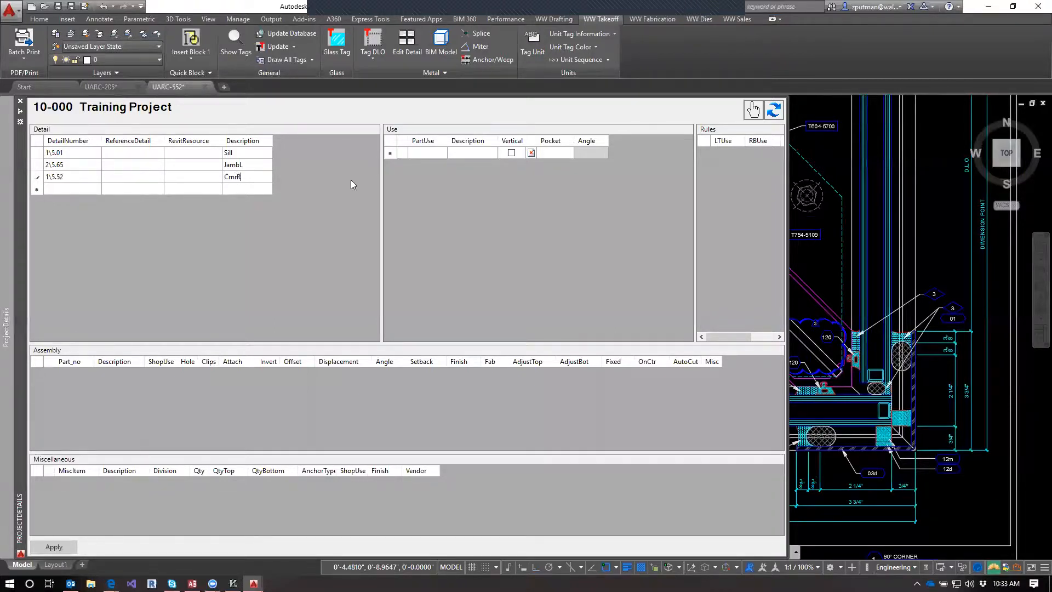
click(426, 155)
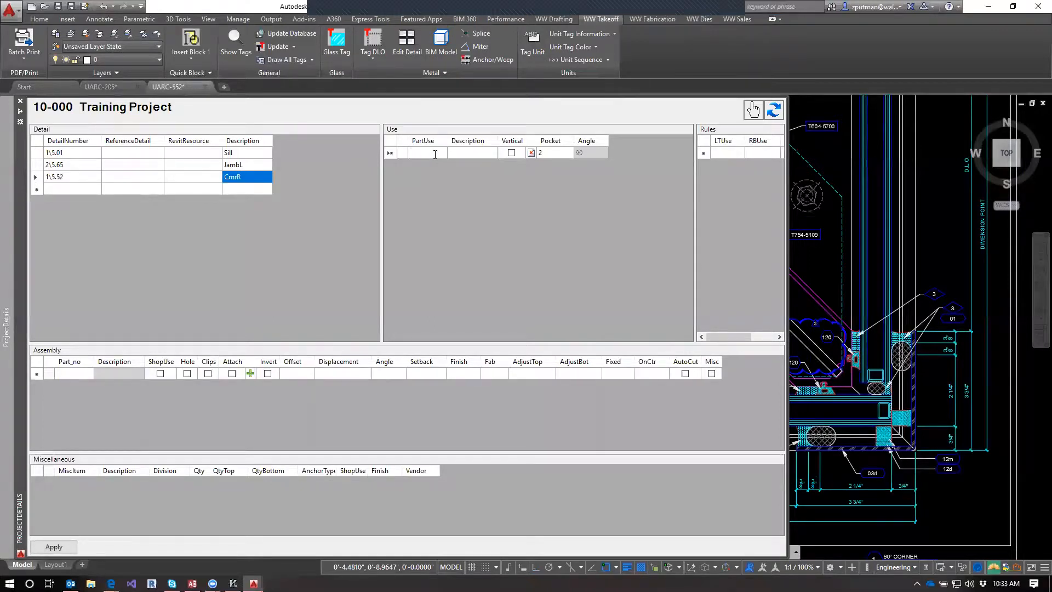
text(CrnrR)
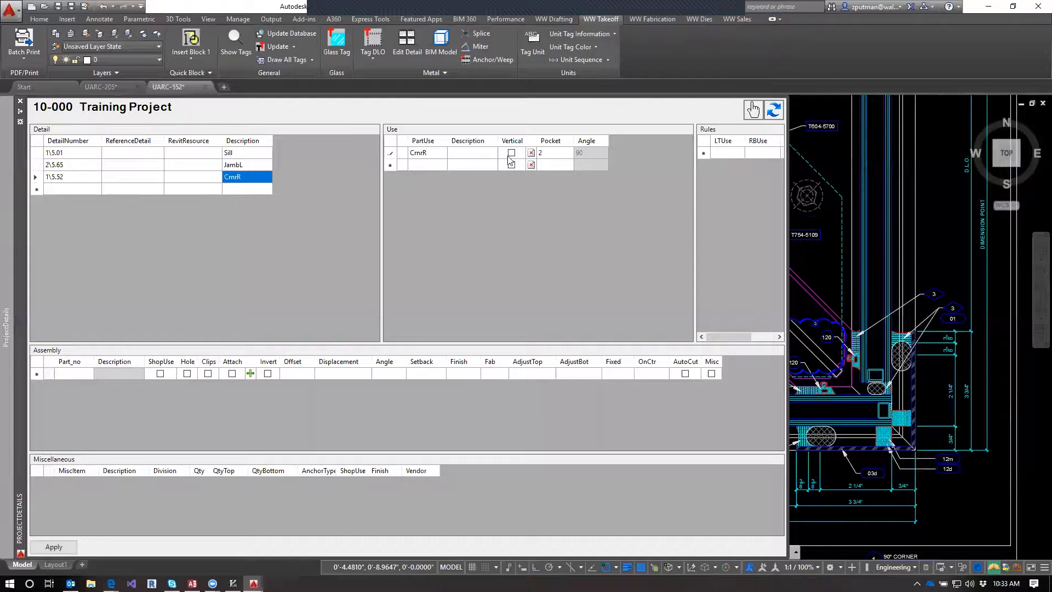
click(469, 155)
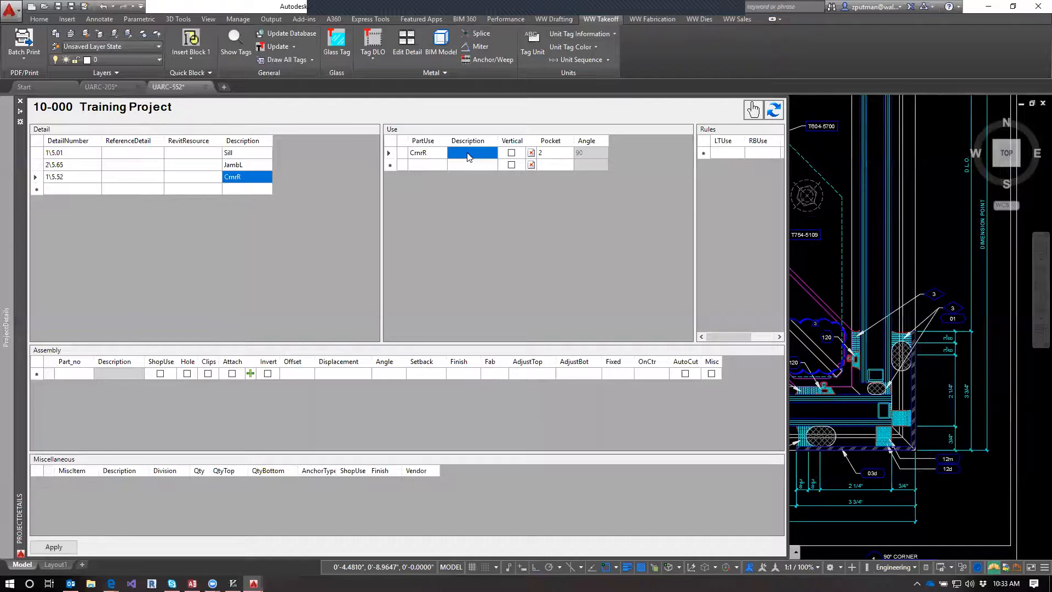
click(513, 154)
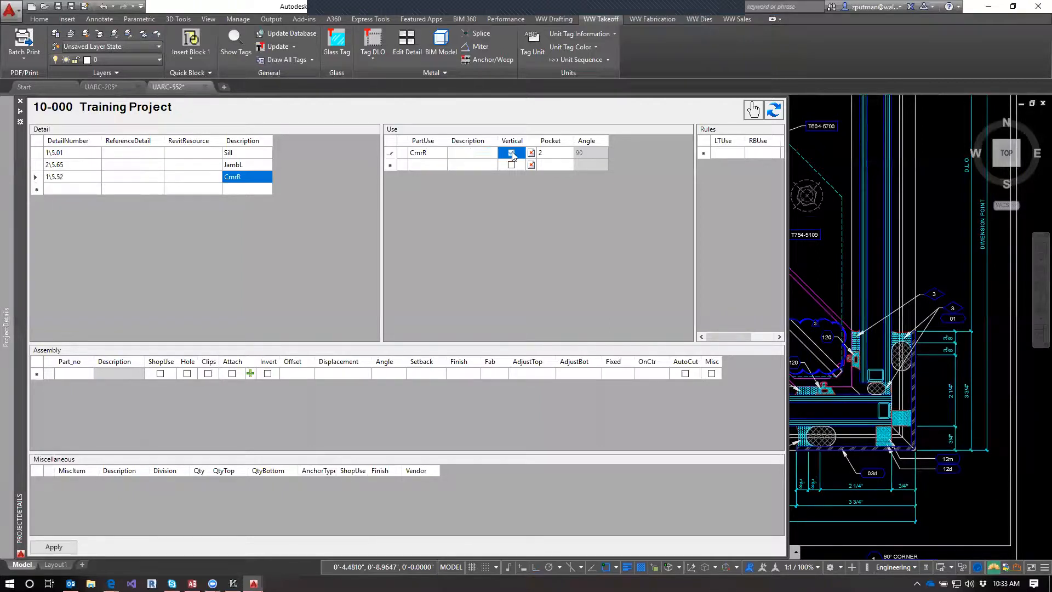
click(423, 155)
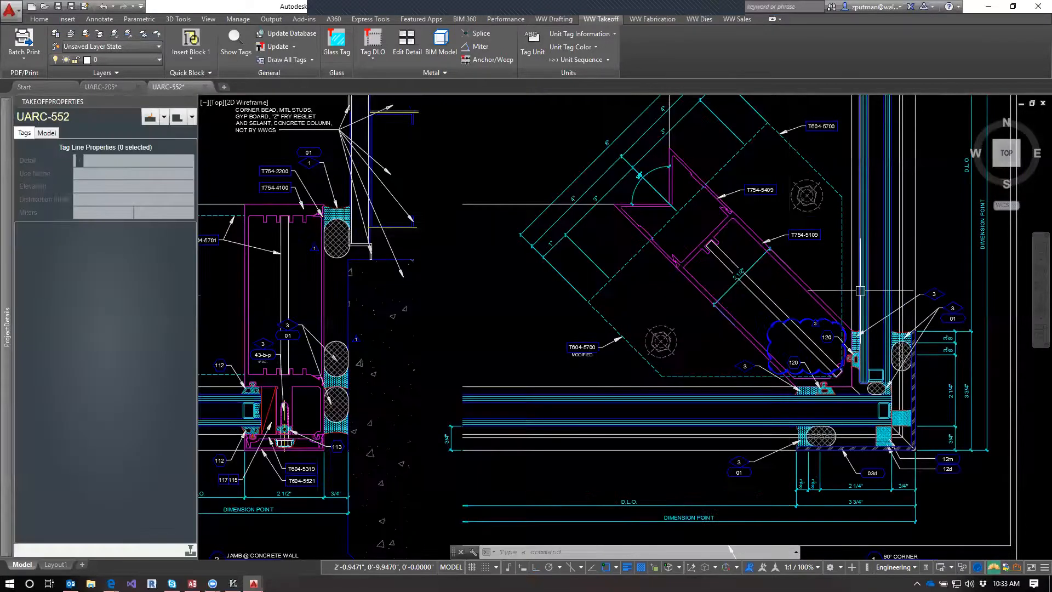
Step: Add the corner mullion part T754-5109 from the 90° corner drawing to the CrnrR assembly
mouse_move(808, 330)
middle_down()
mouse_move(879, 344)
mouse_move(889, 357)
middle_up()
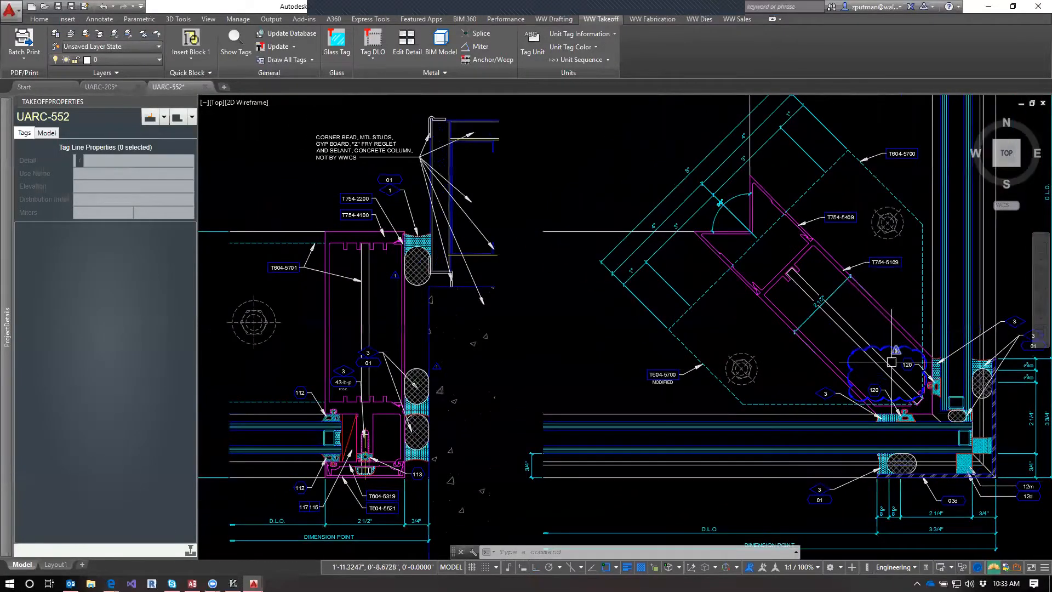
scroll(902, 370, up, 2)
middle_drag(874, 241, 865, 250)
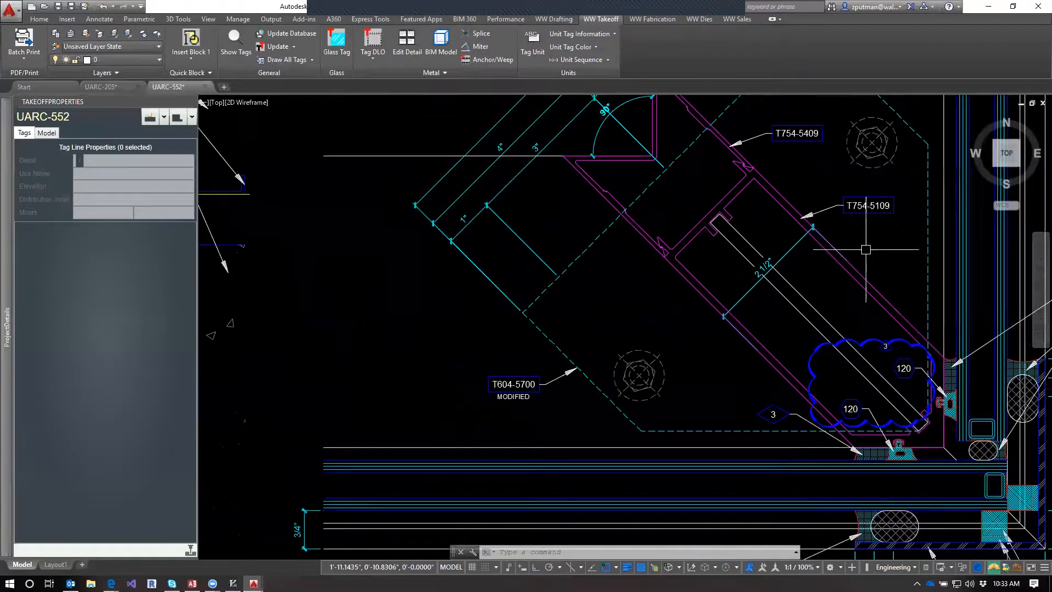
mouse_move(0, 447)
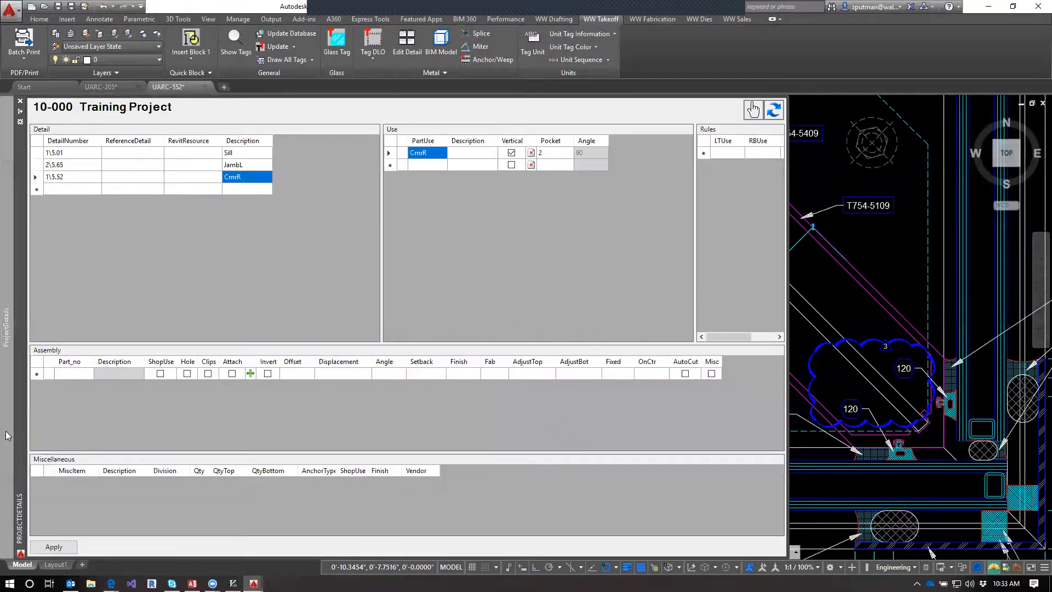
click(70, 377)
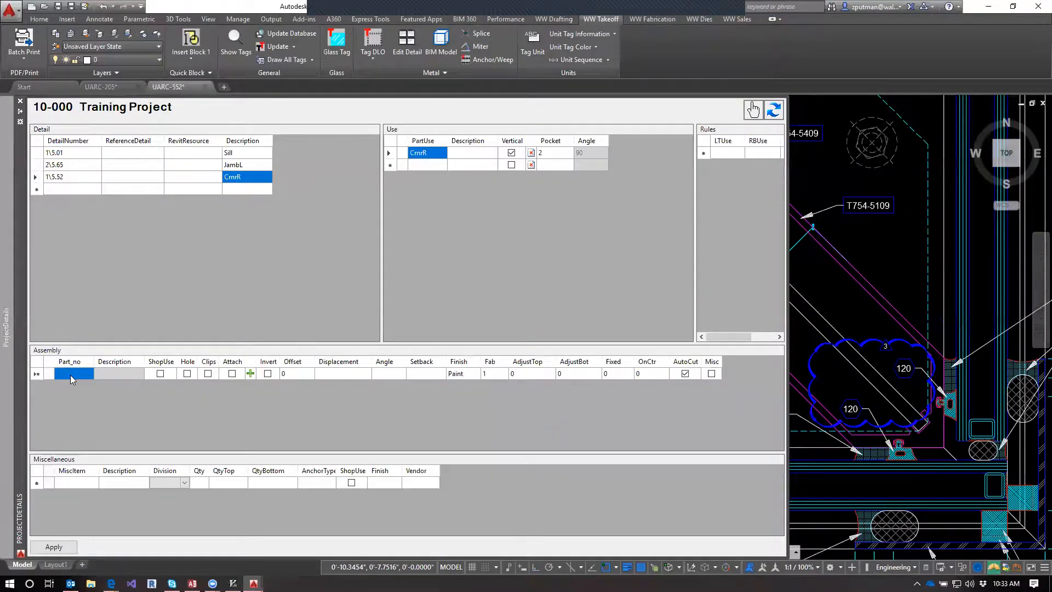
text(T754-5109)
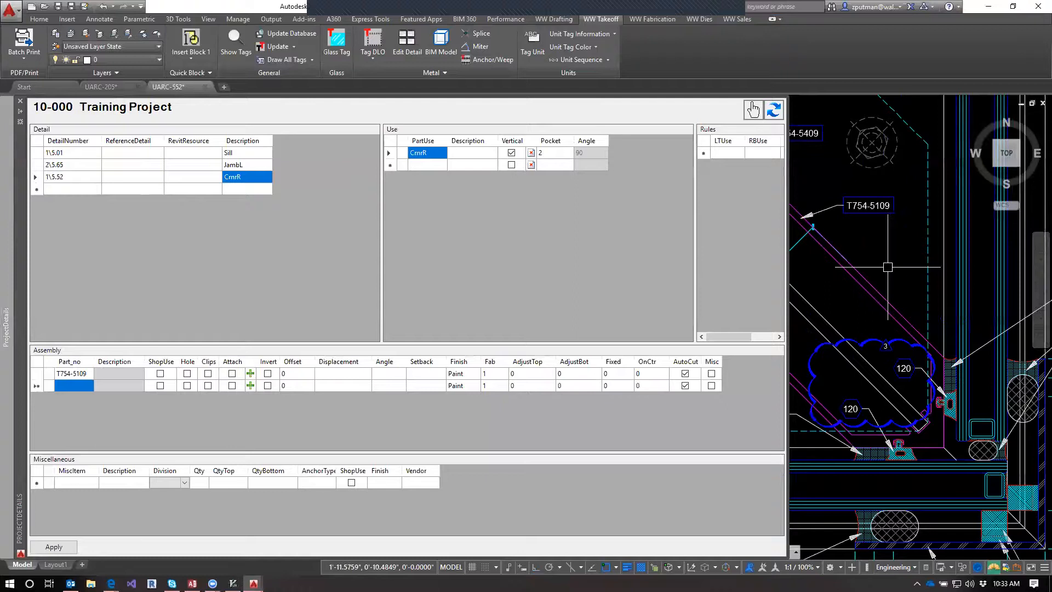
Step: Add the part T754-5409 from the 90° corner drawing as the second part of the CrnrR assembly
scroll(878, 226, down, 2)
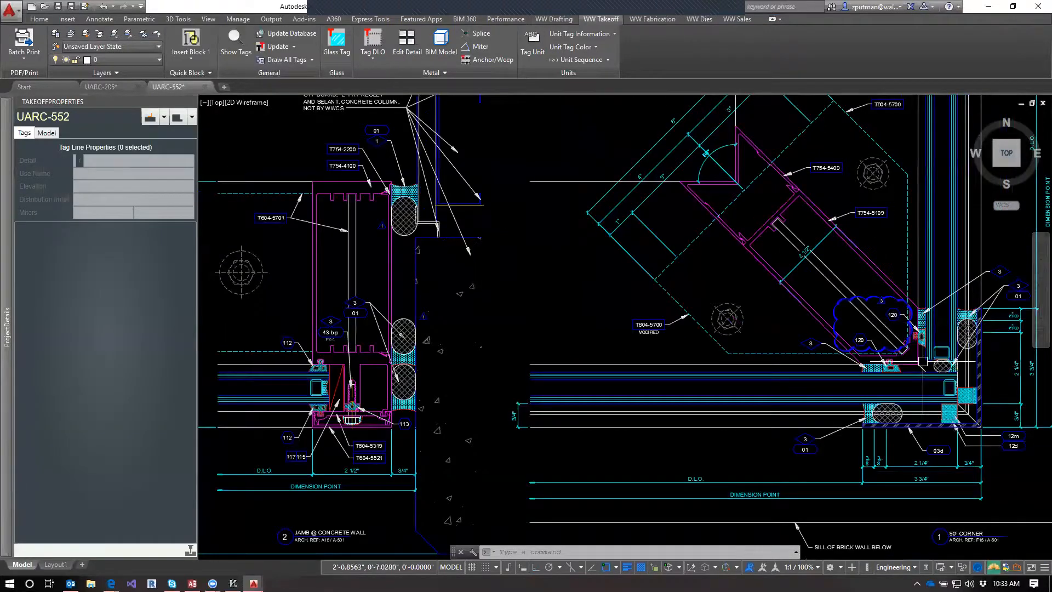
scroll(826, 168, up, 2)
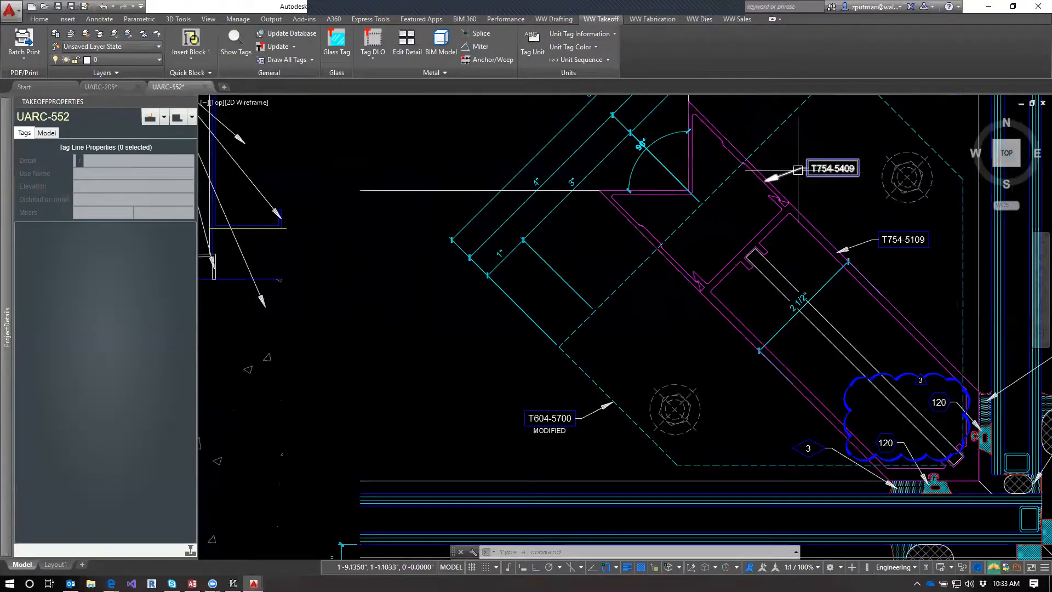
middle_drag(584, 325, 737, 369)
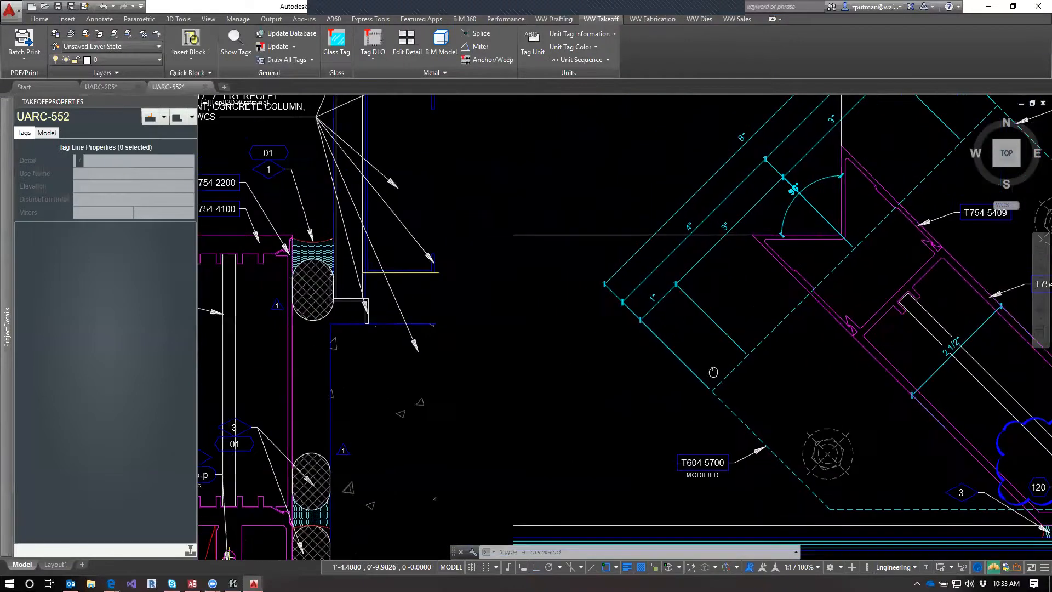
mouse_move(2, 424)
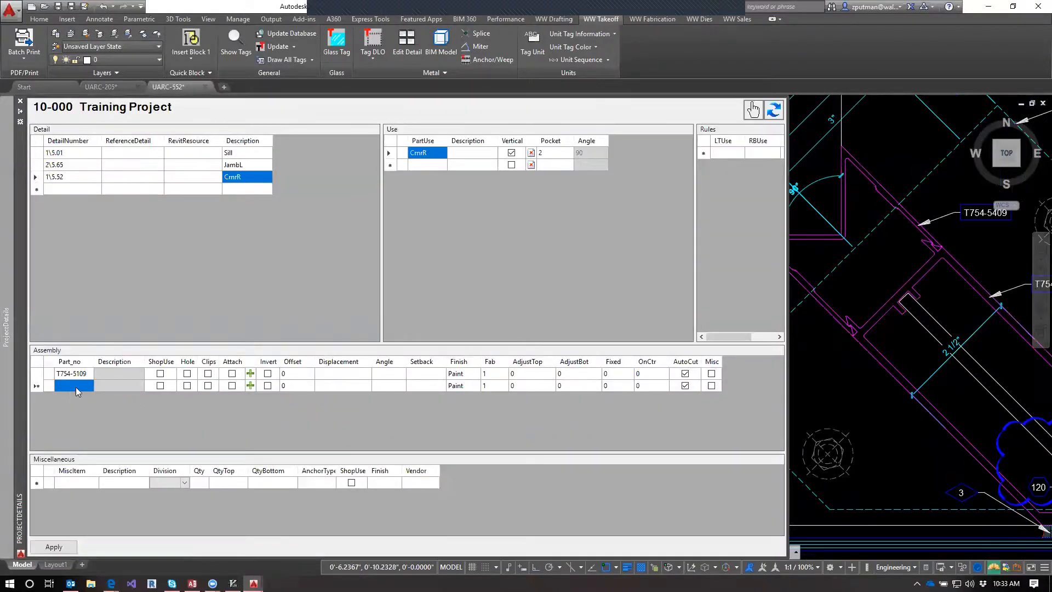
text(T754-5409)
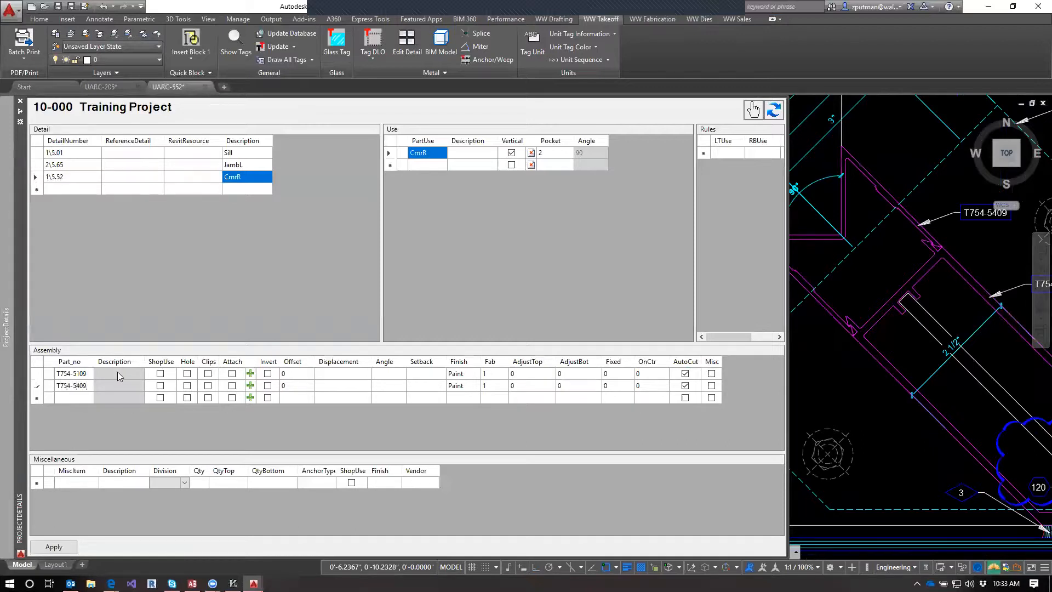
click(73, 399)
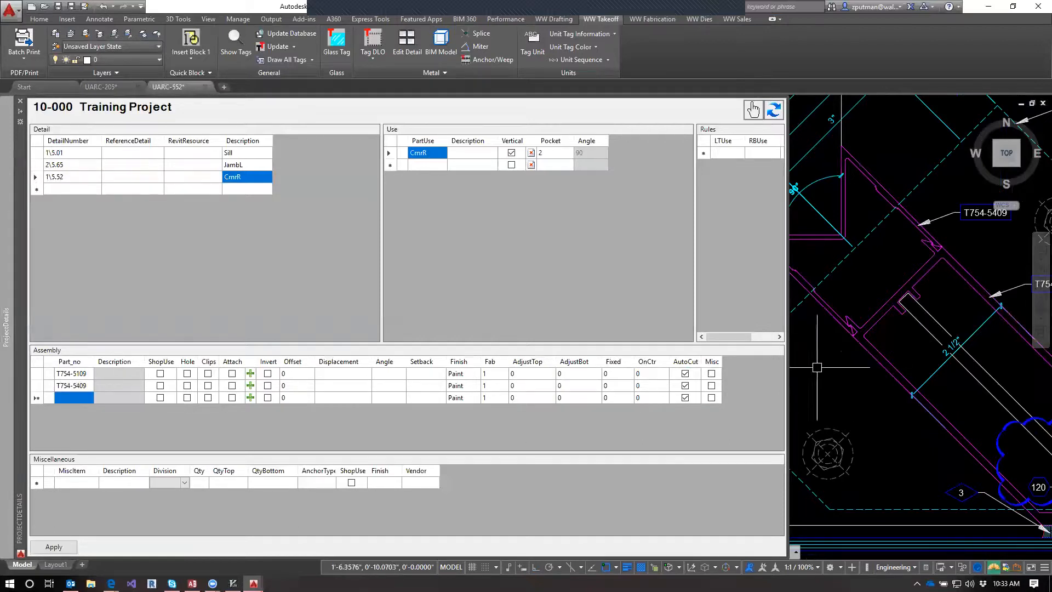
Step: Examine the 90° corner detail, especially the outer corner trim 03d and the nearby 12m and 12d callouts, then clear the selection
scroll(863, 351, down, 3)
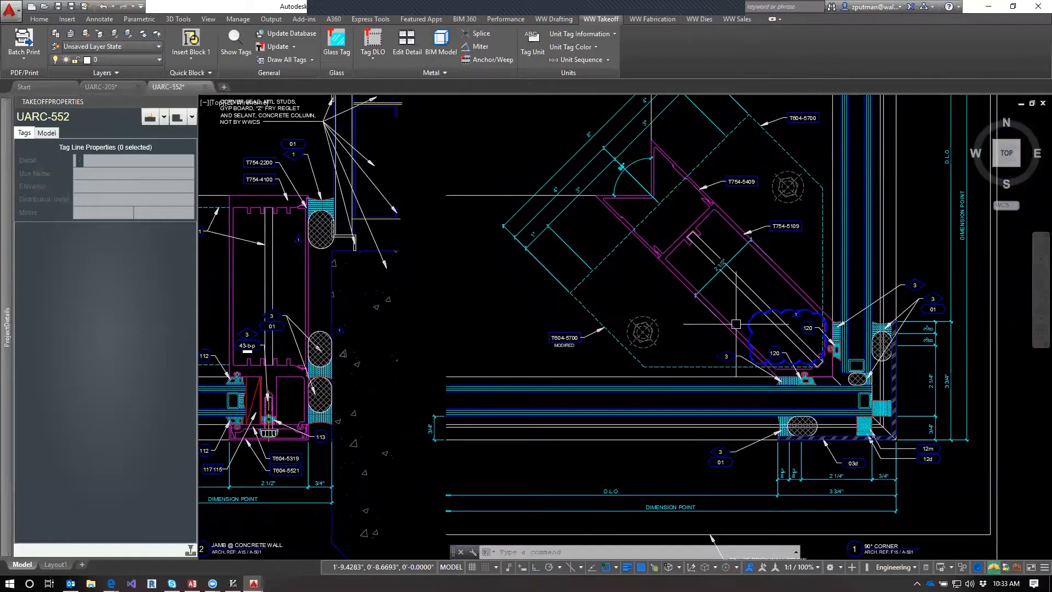
scroll(859, 418, up, 2)
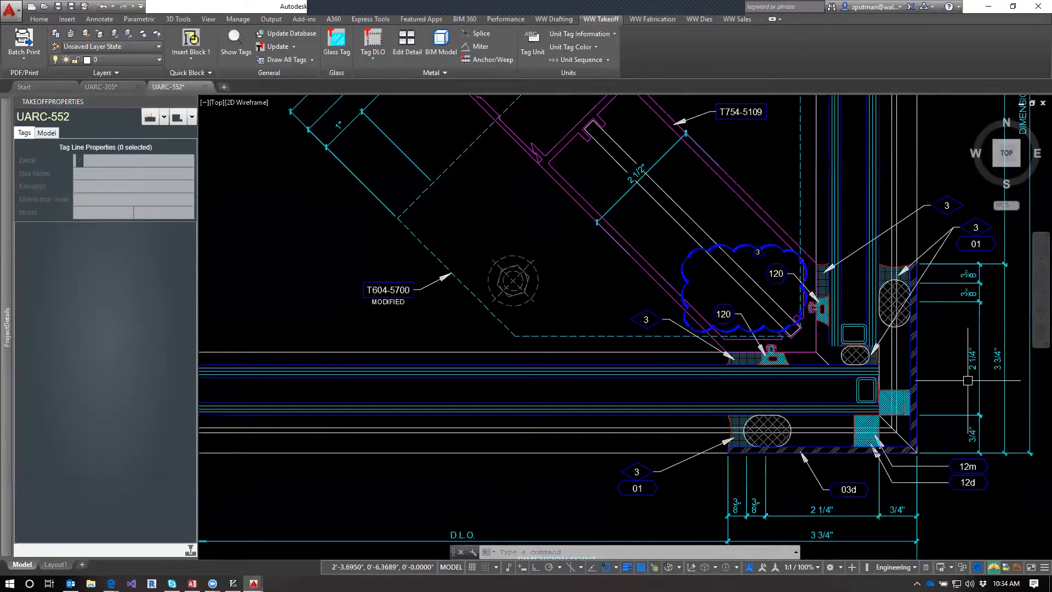
click(917, 329)
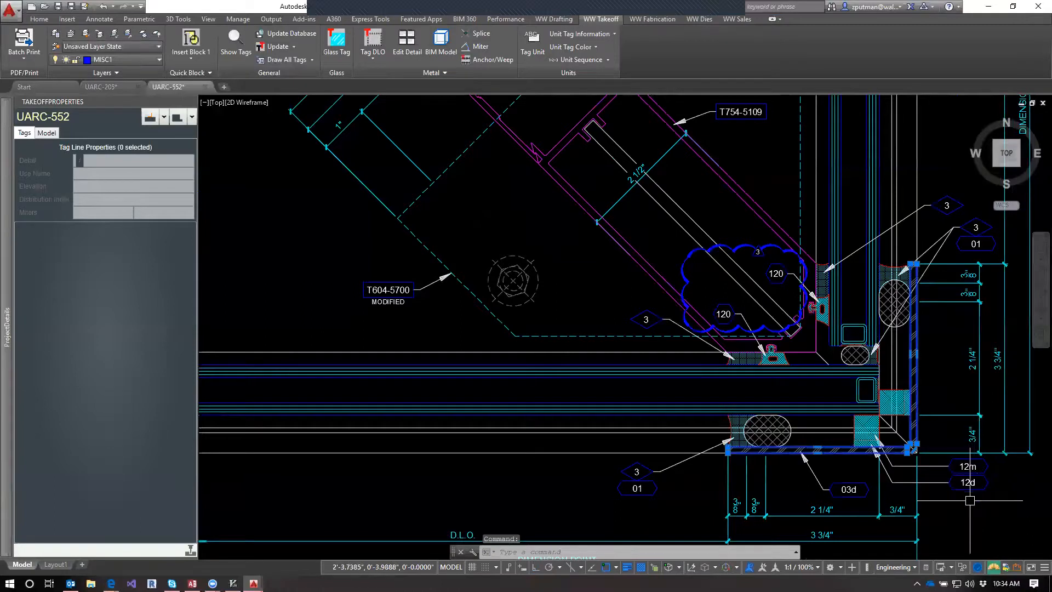
scroll(970, 501, up, 4)
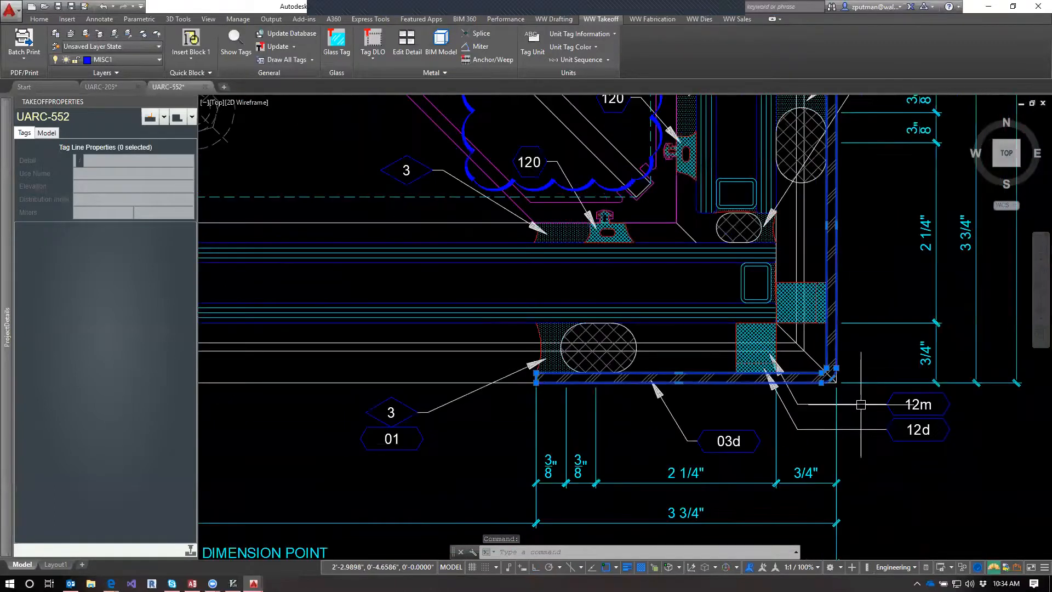
scroll(861, 404, down, 2)
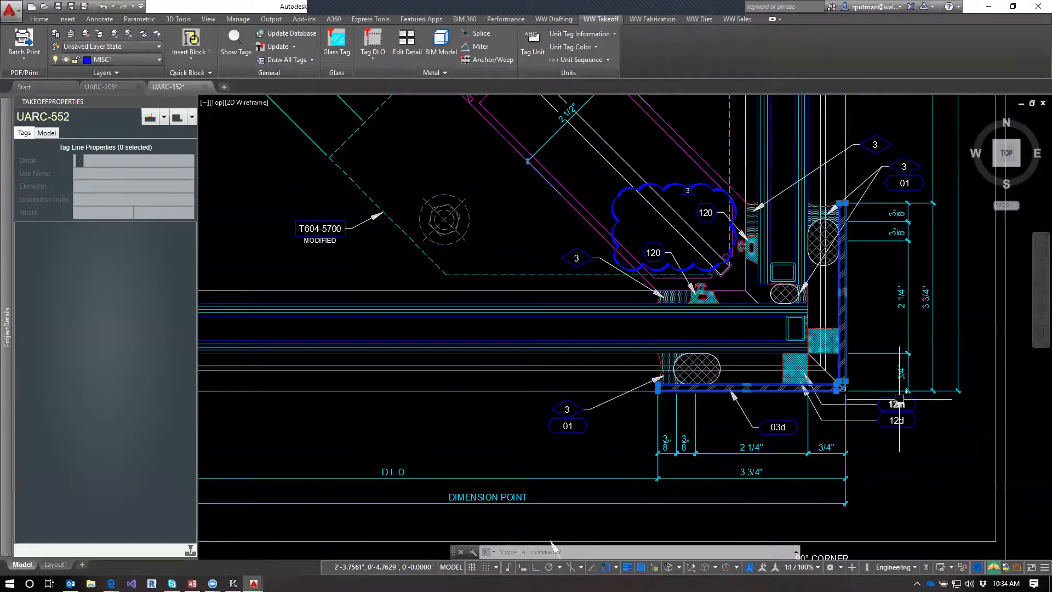
scroll(811, 365, down, 2)
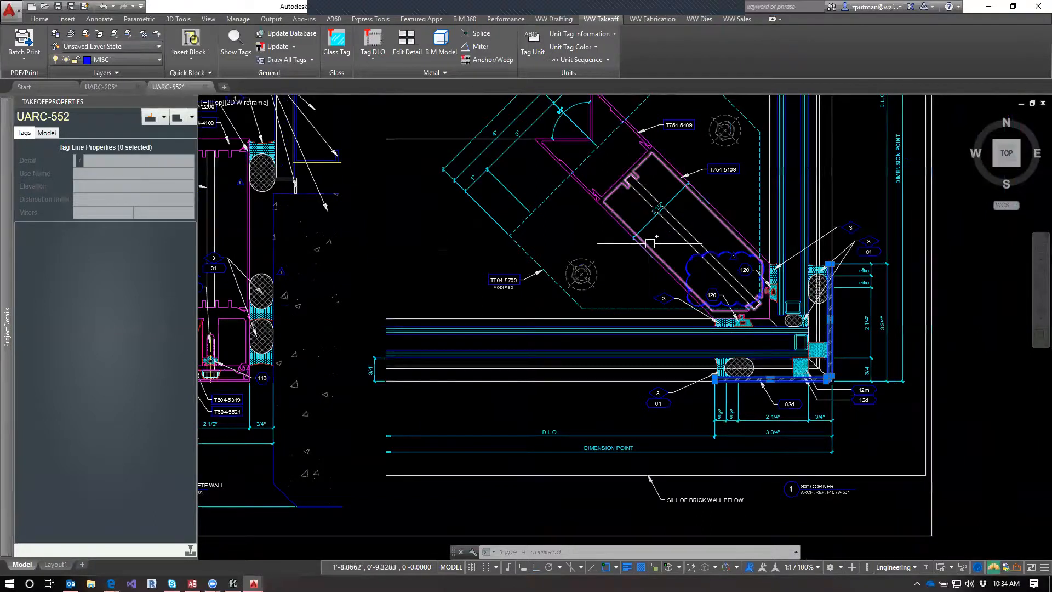
scroll(788, 368, down, 3)
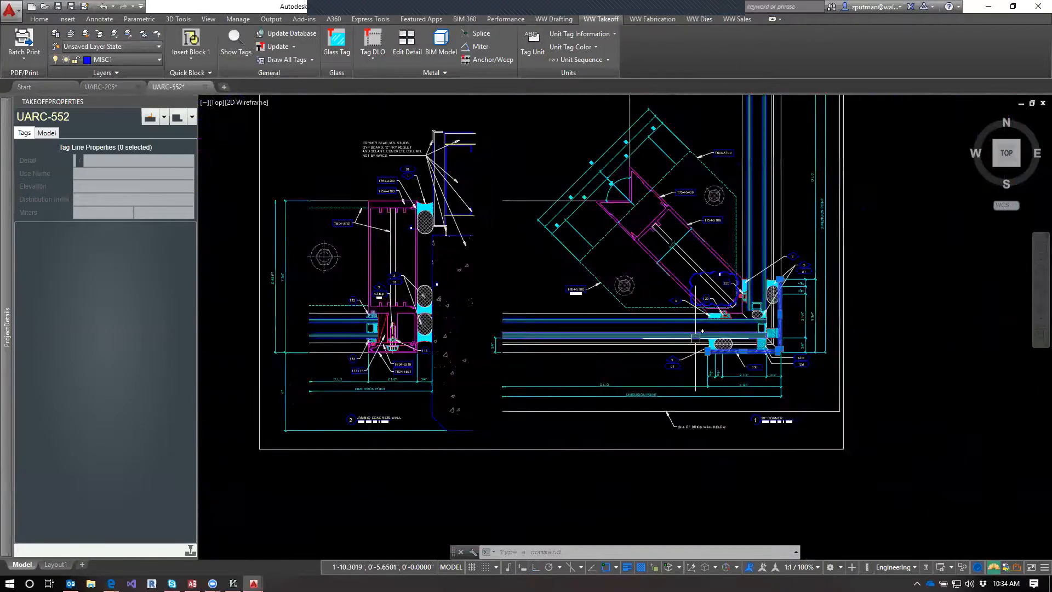
scroll(787, 382, up, 3)
scroll(787, 382, up, 2)
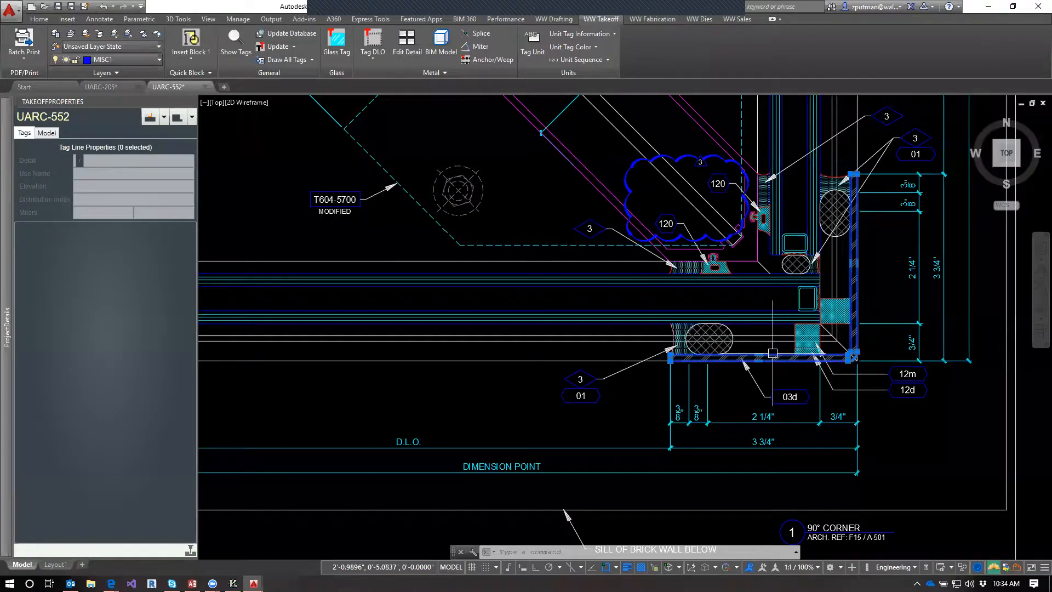
click(778, 423)
key(Escape)
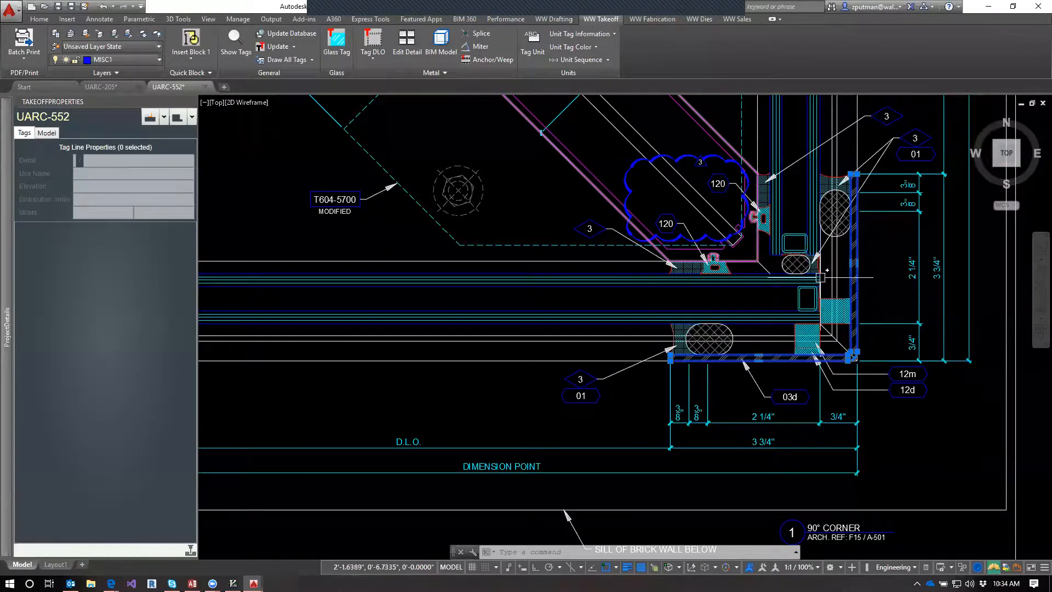
middle_drag(904, 273, 909, 388)
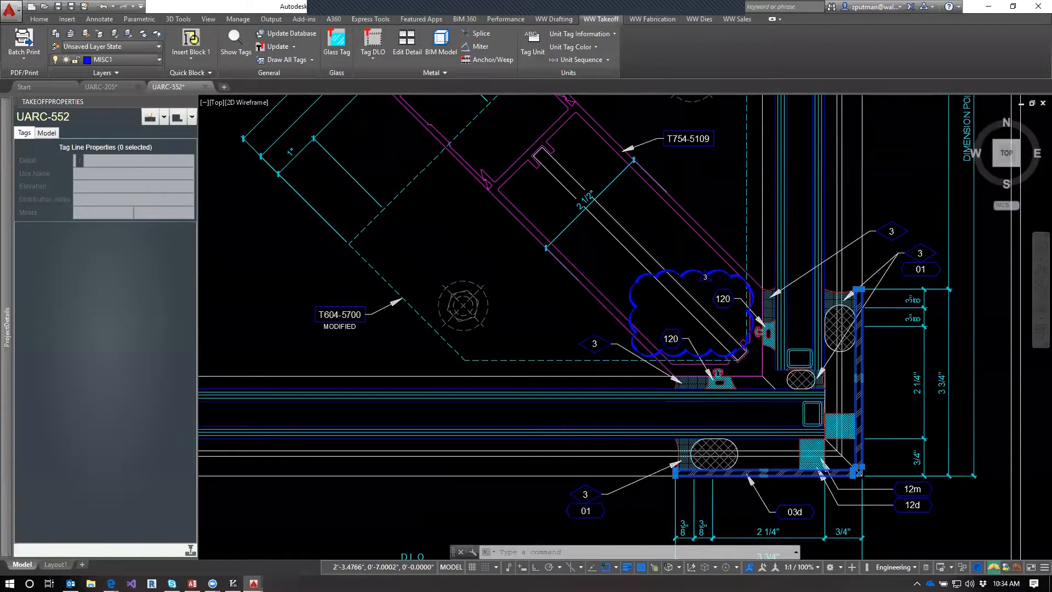
scroll(909, 387, down, 4)
key(Escape)
key(Escape)
key(Escape)
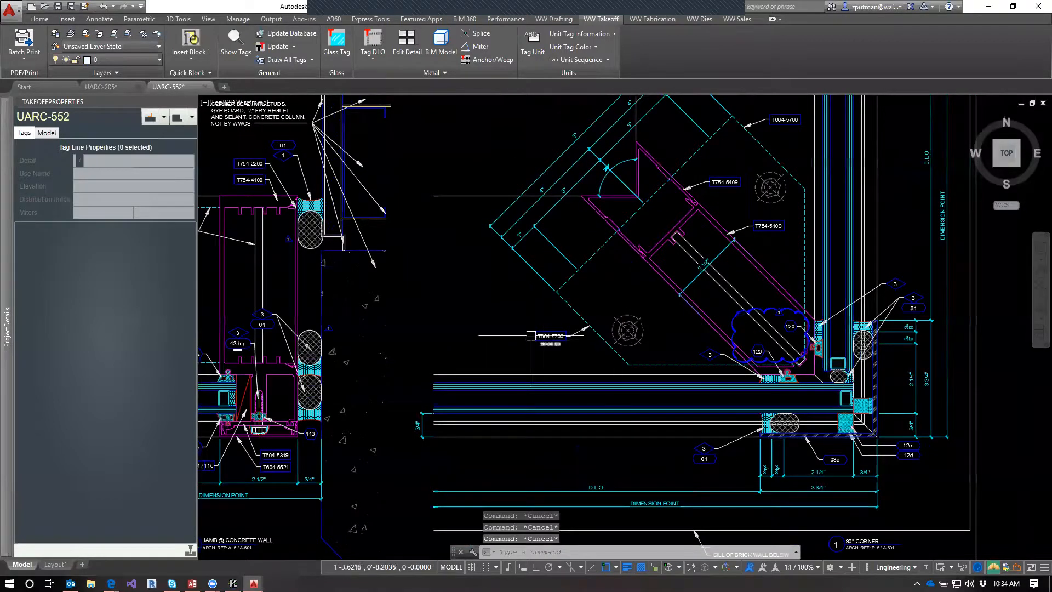
Step: Lay out the CrnrR use of detail 1\5.52, placing its tag line location point at the outer corner of trim 03d
mouse_move(6, 331)
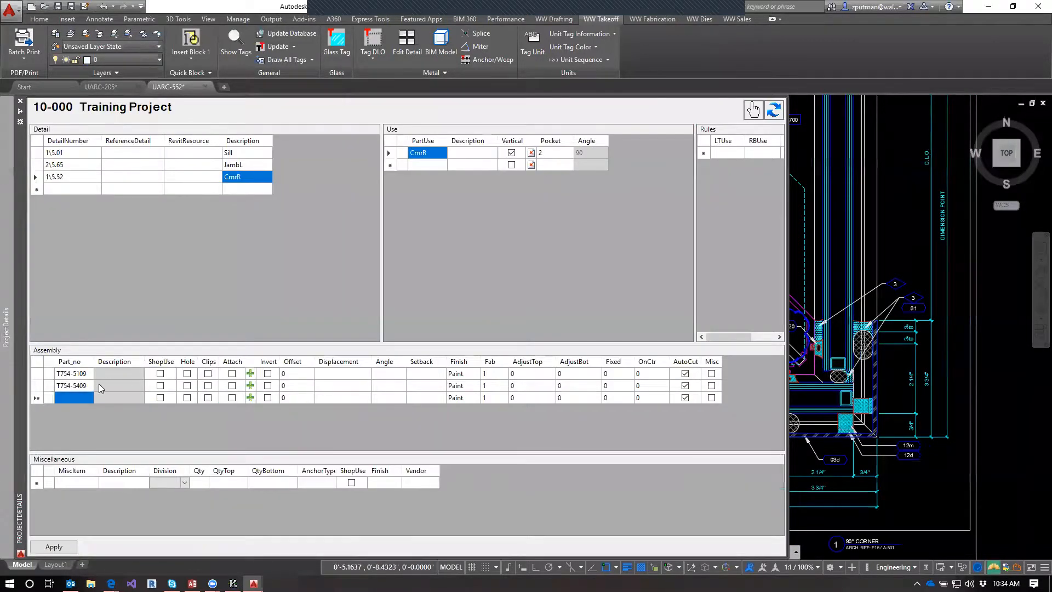
click(80, 380)
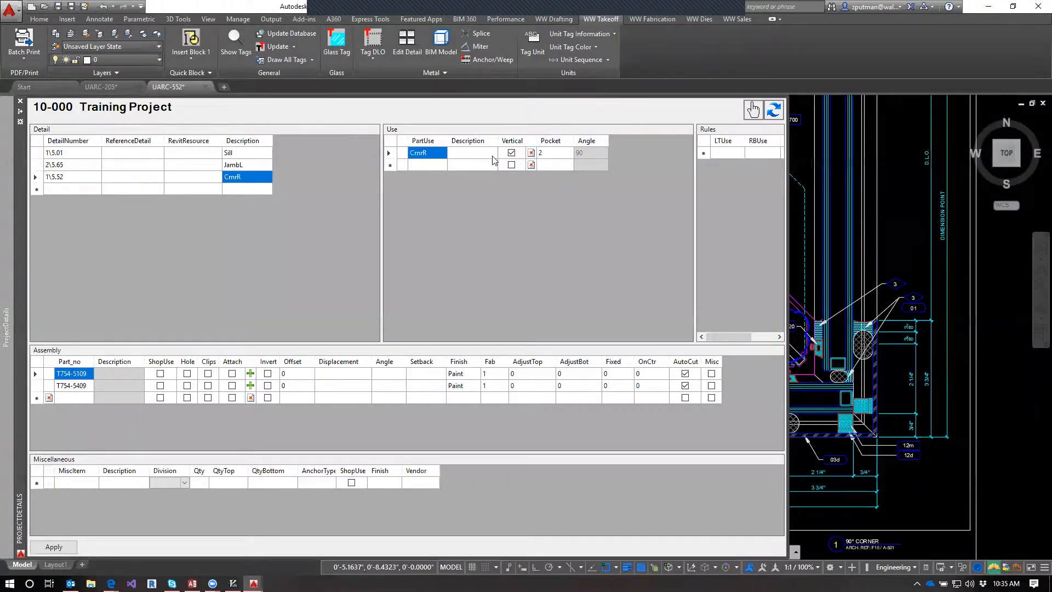
click(247, 167)
click(250, 181)
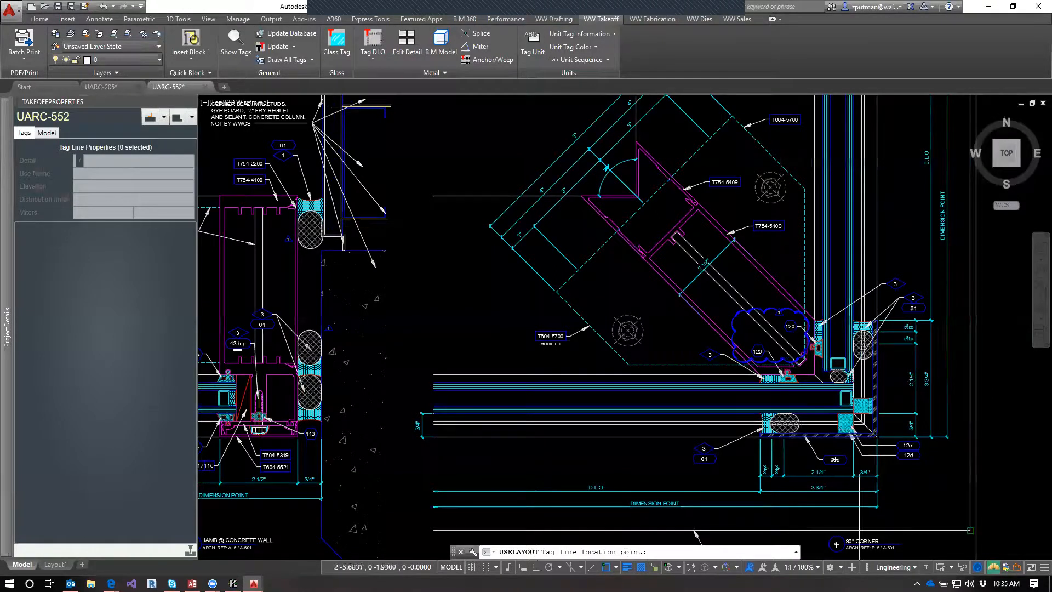
scroll(891, 447, up, 4)
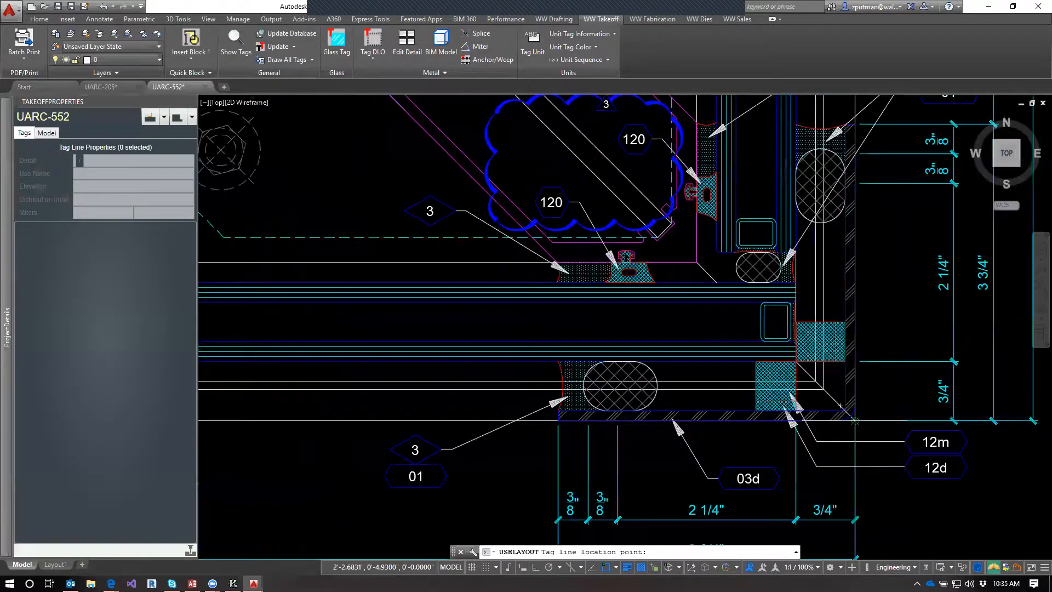
scroll(850, 471, down, 3)
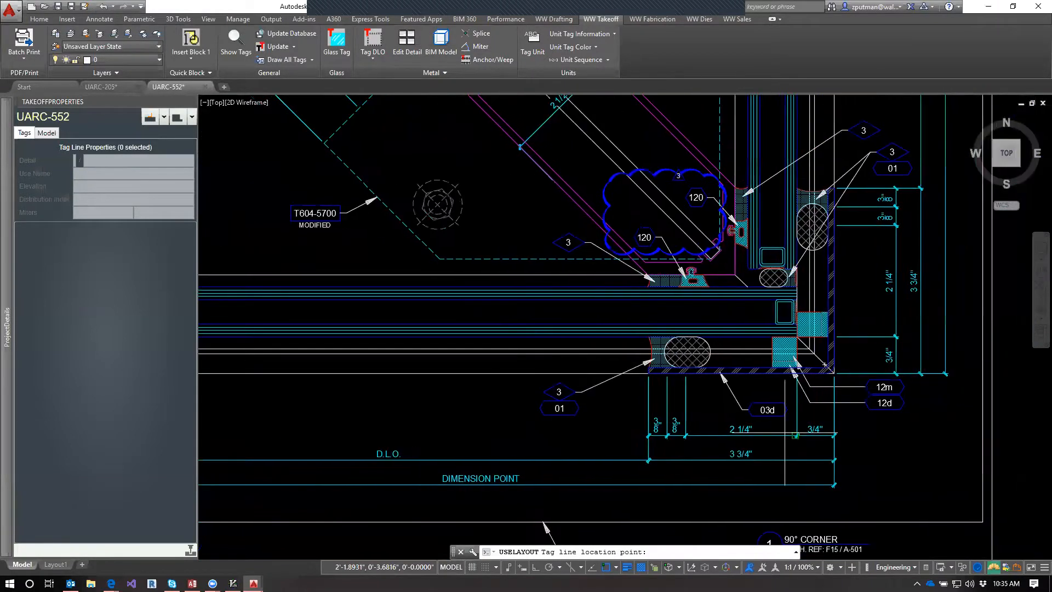
scroll(715, 473, down, 3)
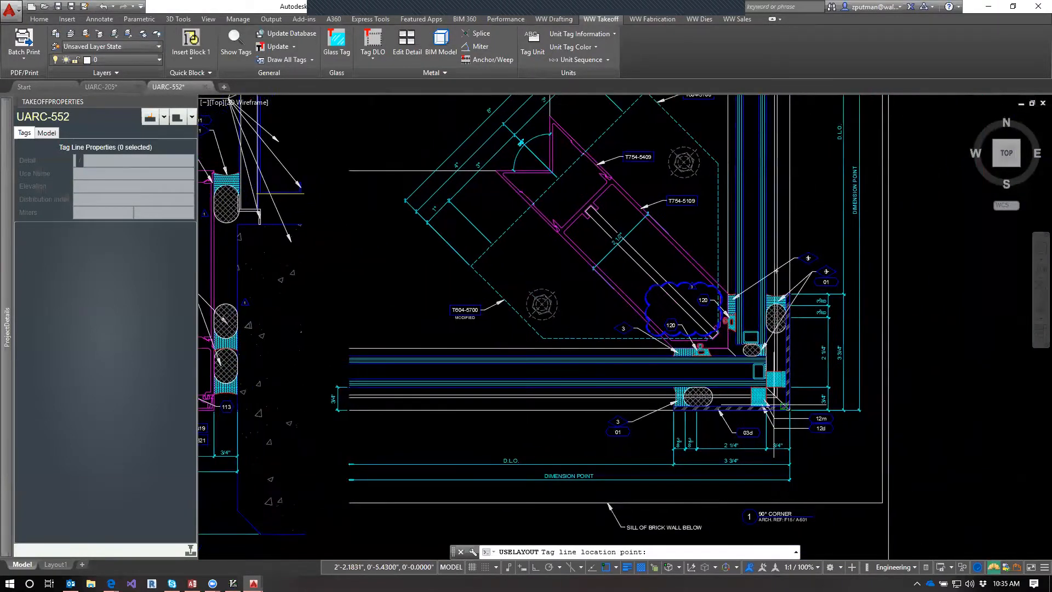
scroll(789, 410, up, 4)
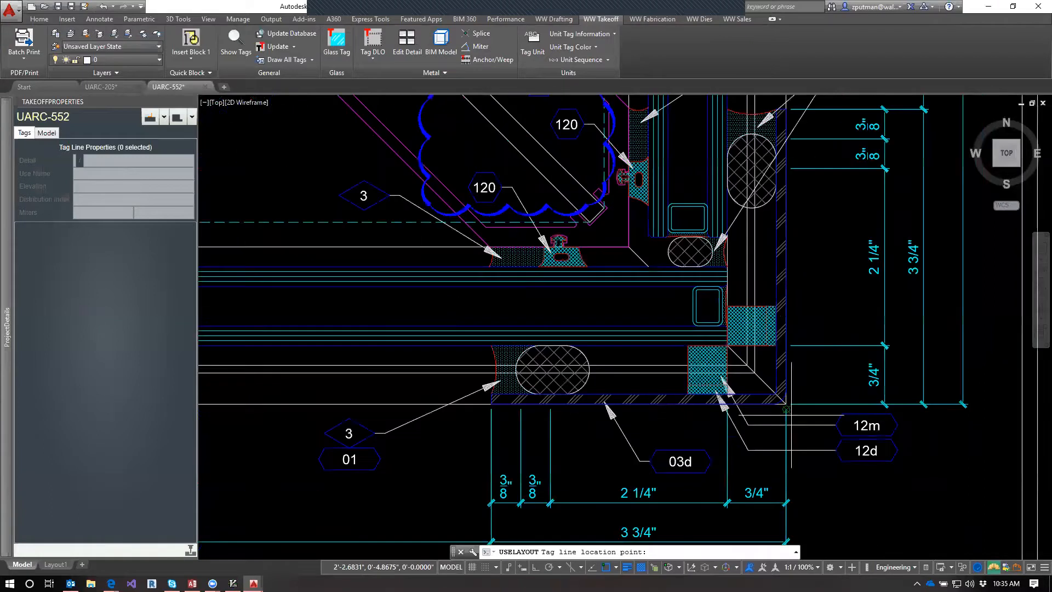
click(771, 389)
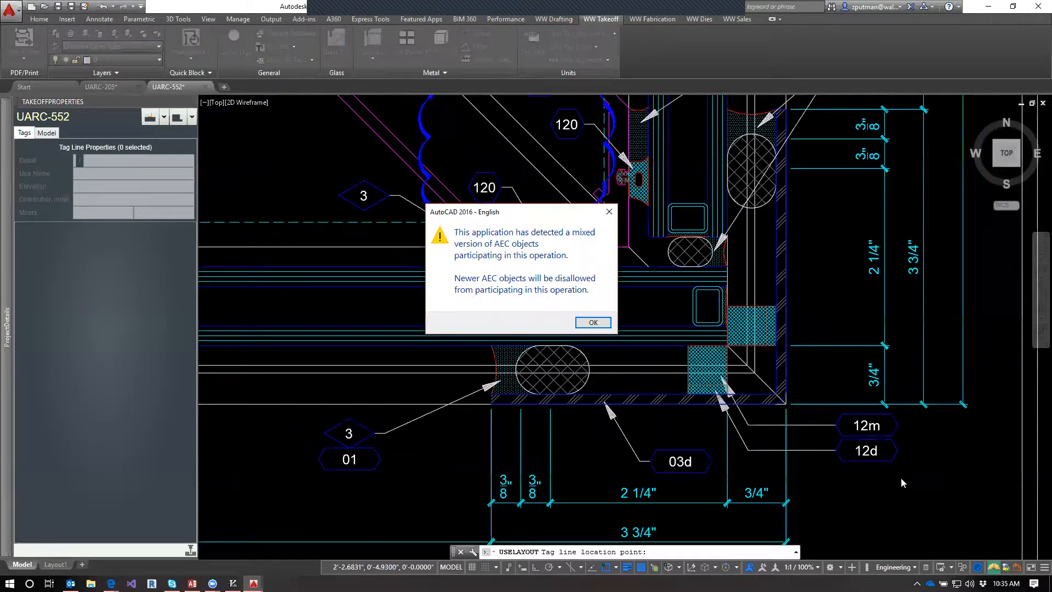
click(595, 323)
click(595, 323)
middle_drag(596, 324, 701, 365)
scroll(611, 446, down, 2)
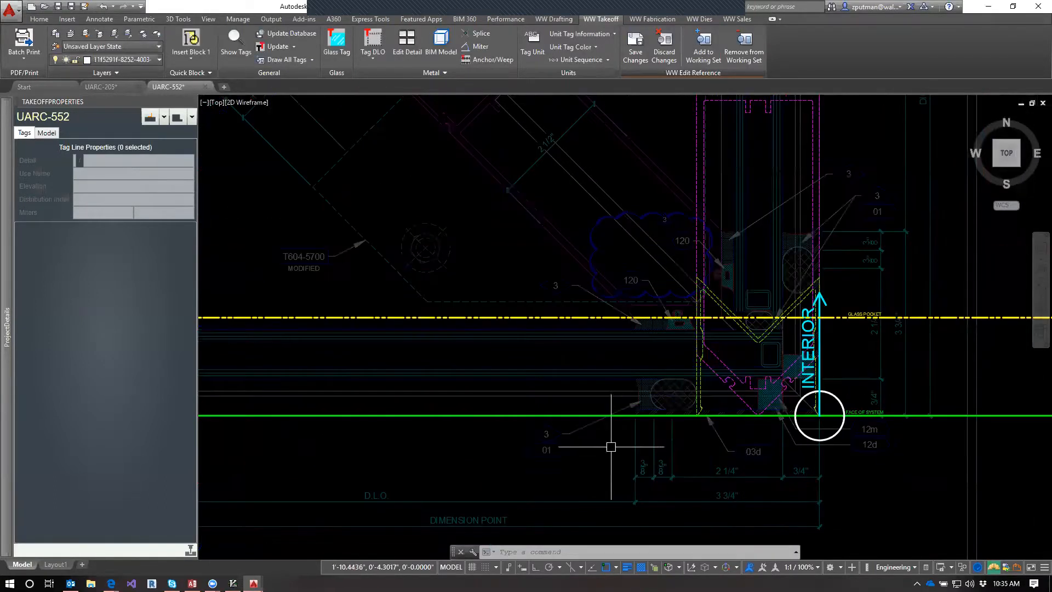
middle_drag(559, 445, 602, 398)
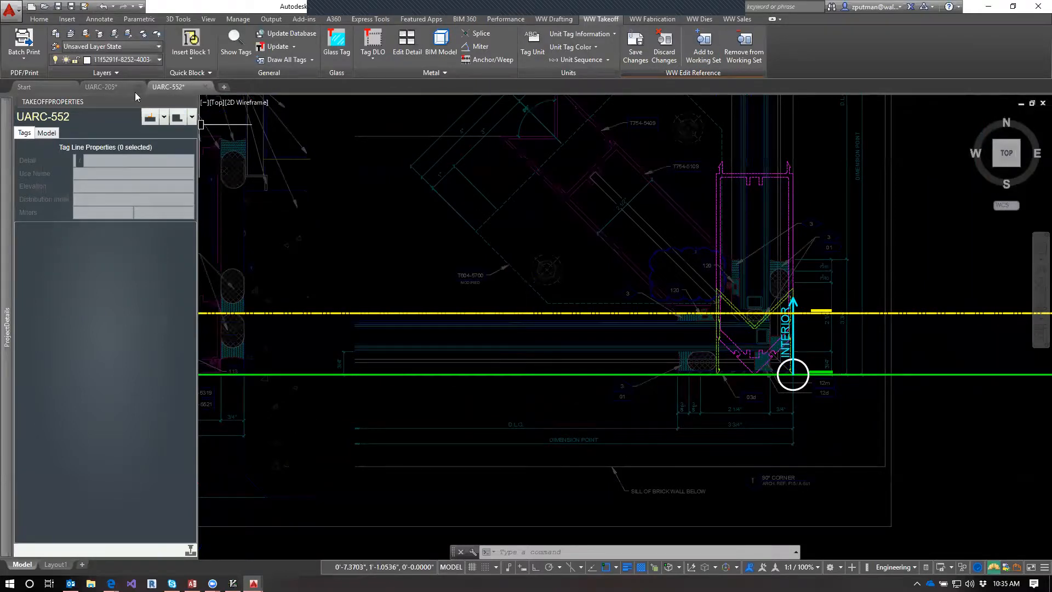
Step: Check the 90° corner edge on the elevation in drawing UARC-205 and return to UARC-552
click(101, 86)
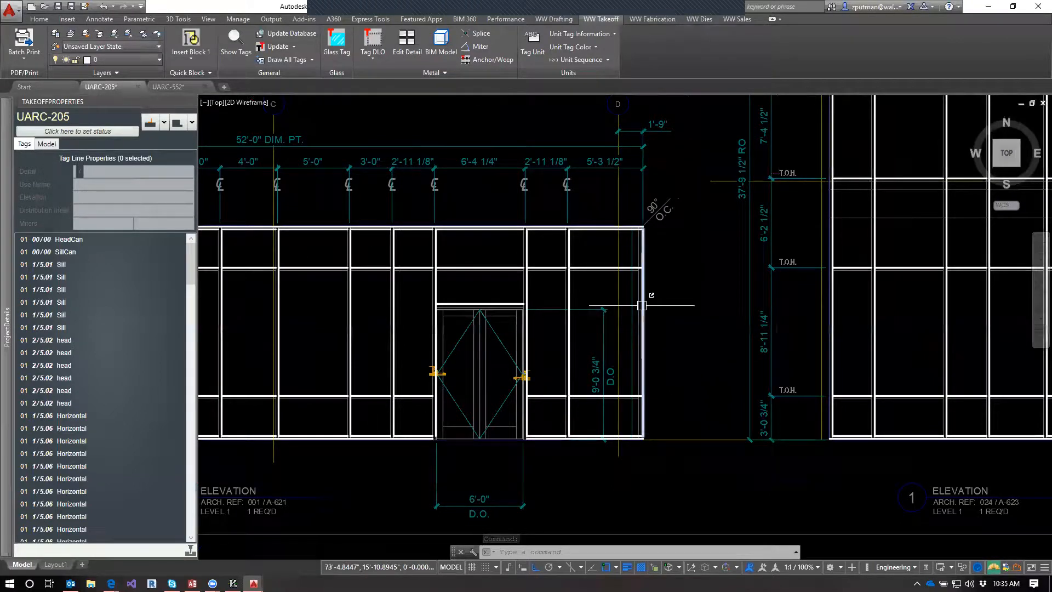
mouse_move(642, 305)
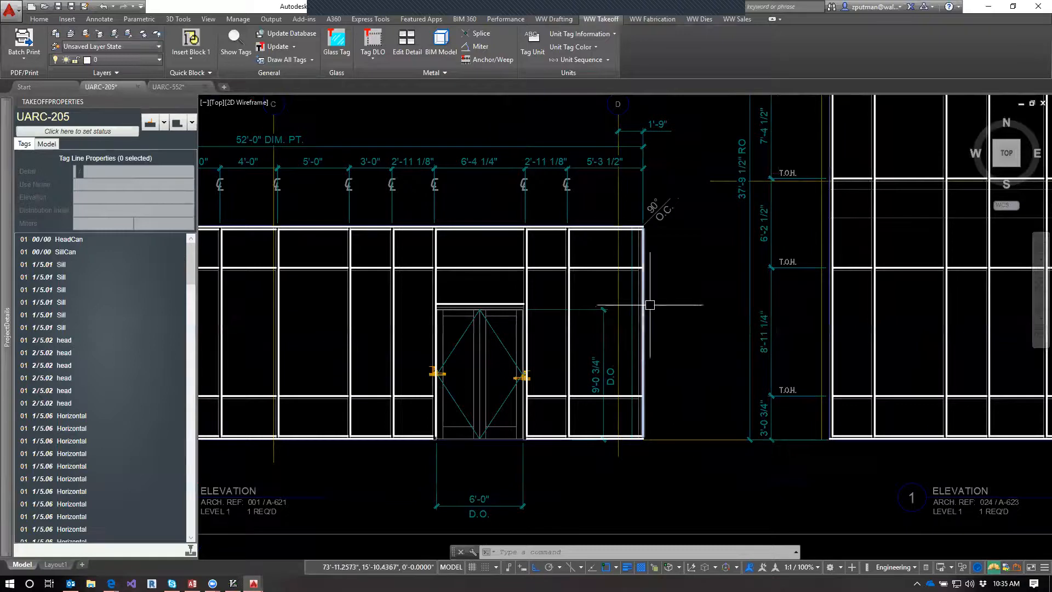
click(171, 88)
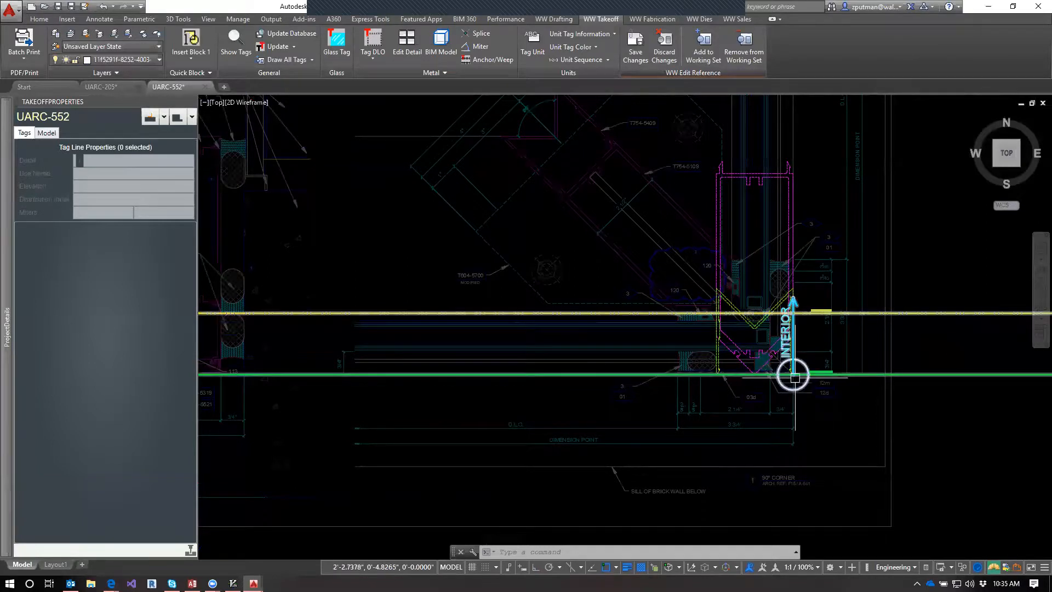
Step: Examine the tag line's glass pocket and face of system lines against the 90° corner detail
scroll(806, 351, up, 2)
middle_drag(809, 352, 810, 489)
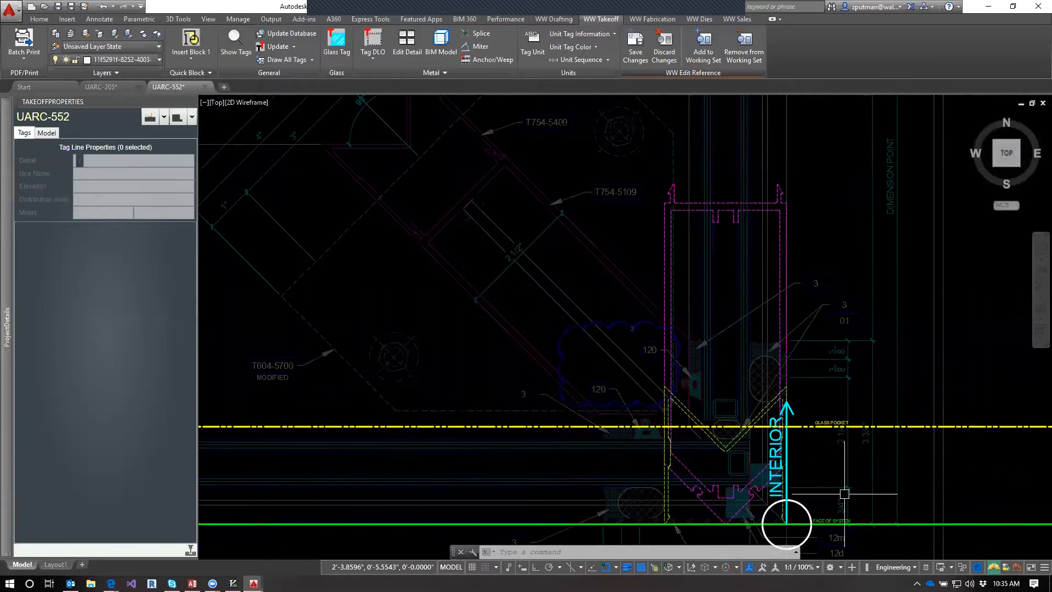
scroll(825, 423, up, 2)
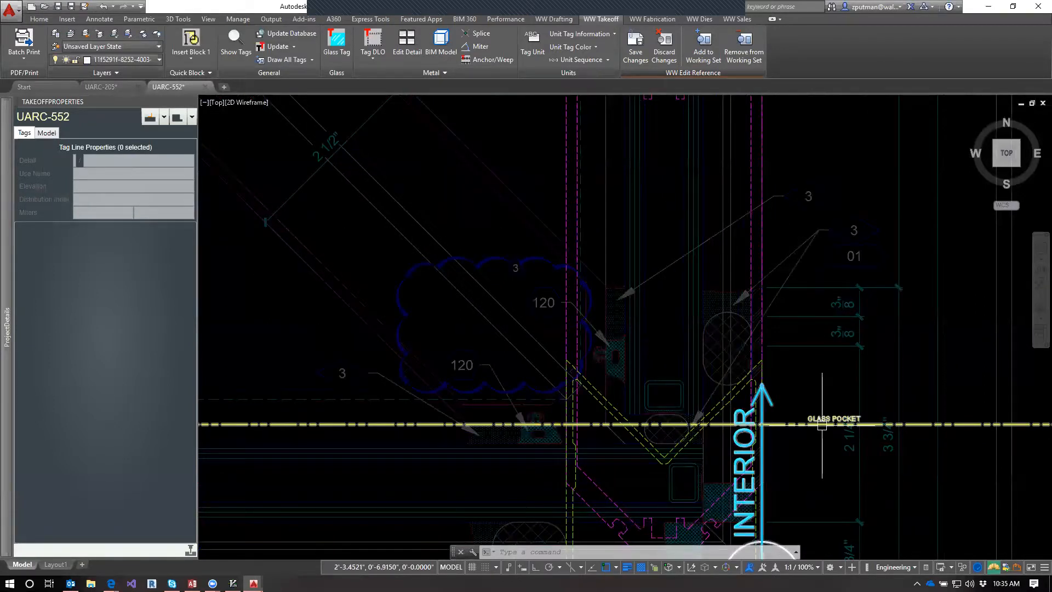
scroll(485, 425, up, 4)
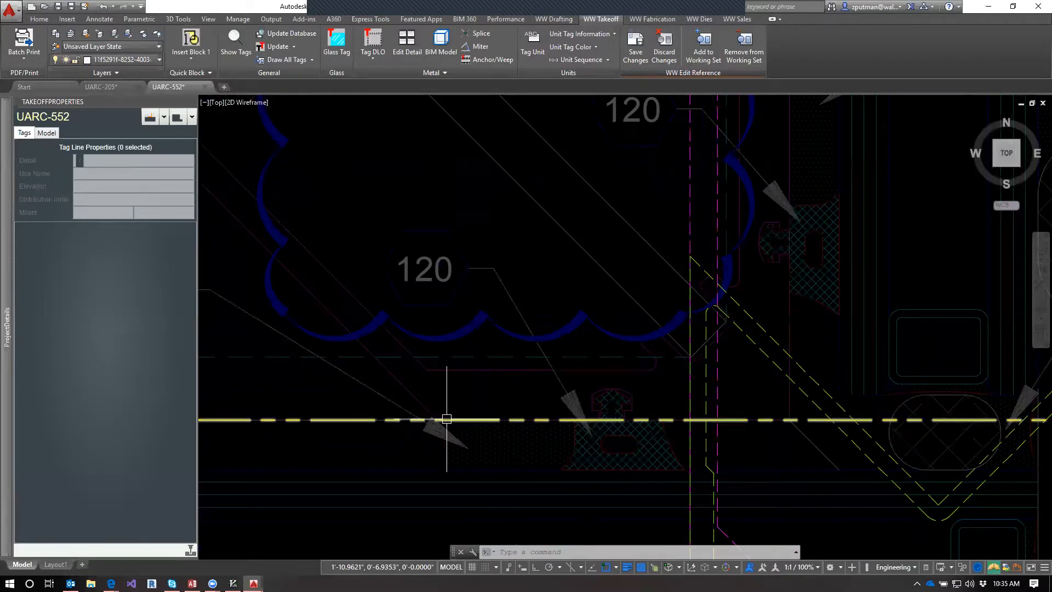
scroll(447, 419, down, 4)
middle_drag(655, 489, 647, 405)
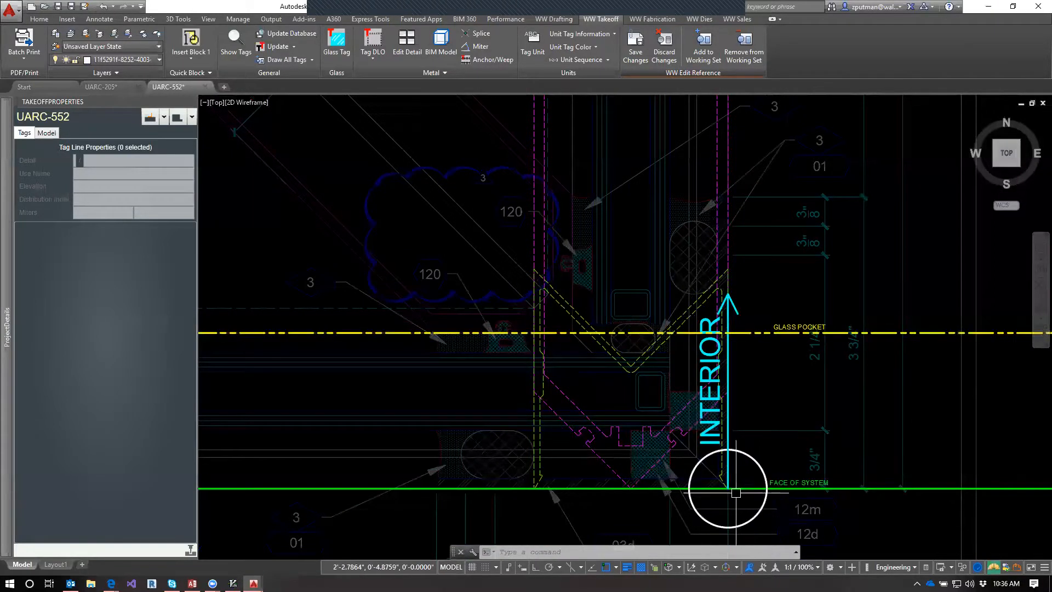
scroll(570, 381, down, 4)
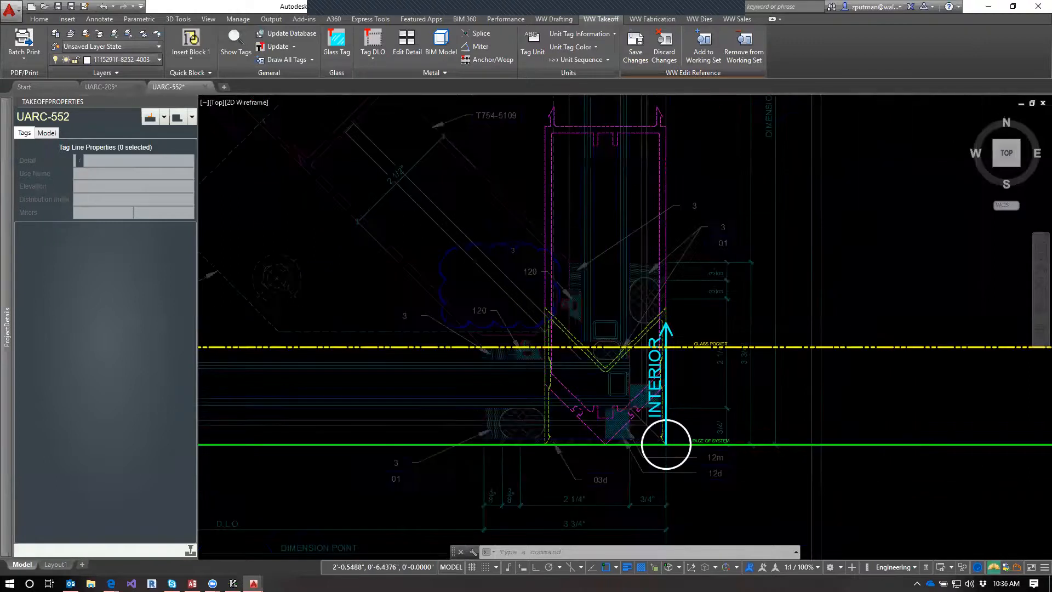
mouse_move(570, 381)
middle_down()
mouse_move(626, 444)
mouse_move(676, 432)
middle_up()
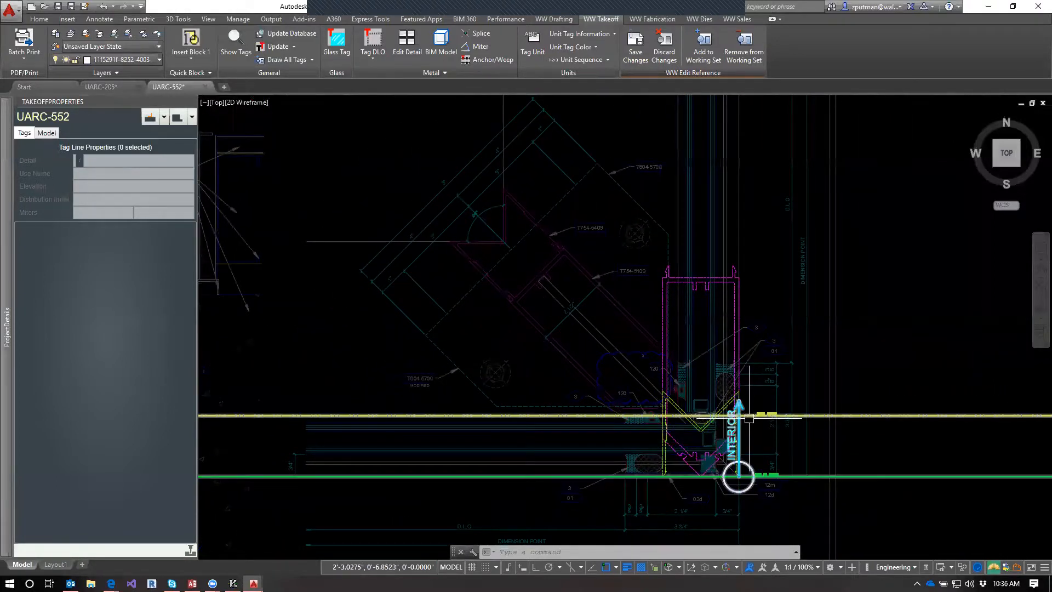
Step: Move the inserted T754-5109 part by its pointed tip onto the outer tip of the mullion drawn in the corner detail
scroll(749, 416, up, 2)
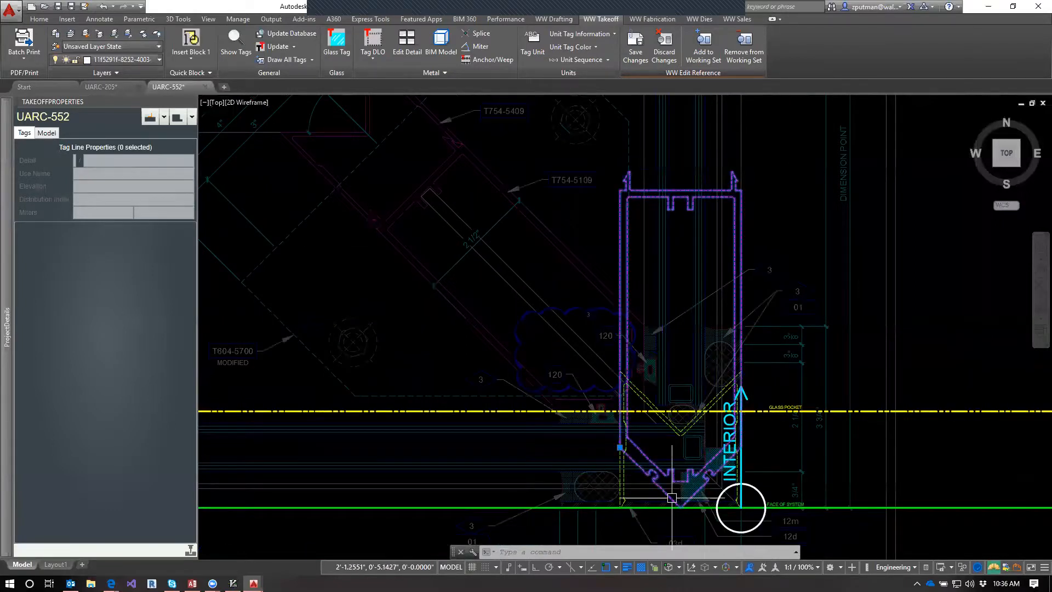
text(m)
key(Return)
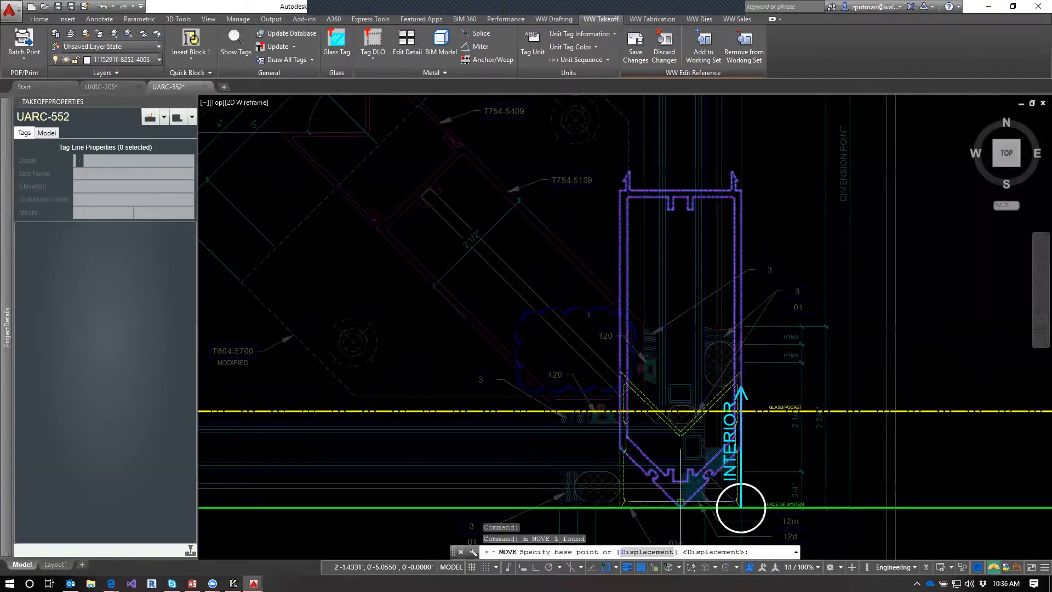
click(669, 499)
scroll(610, 413, up, 3)
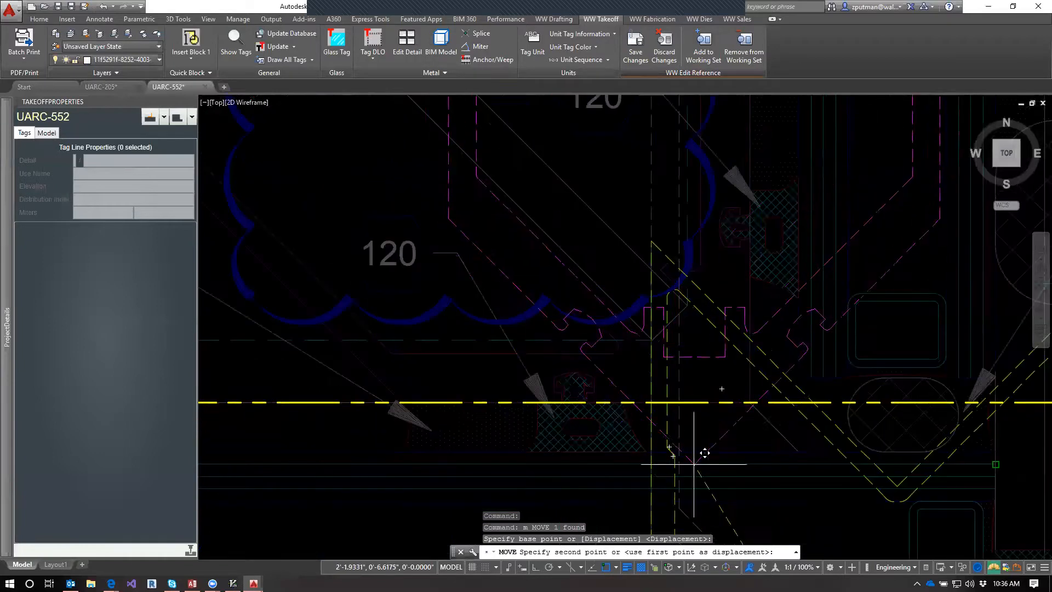
click(749, 400)
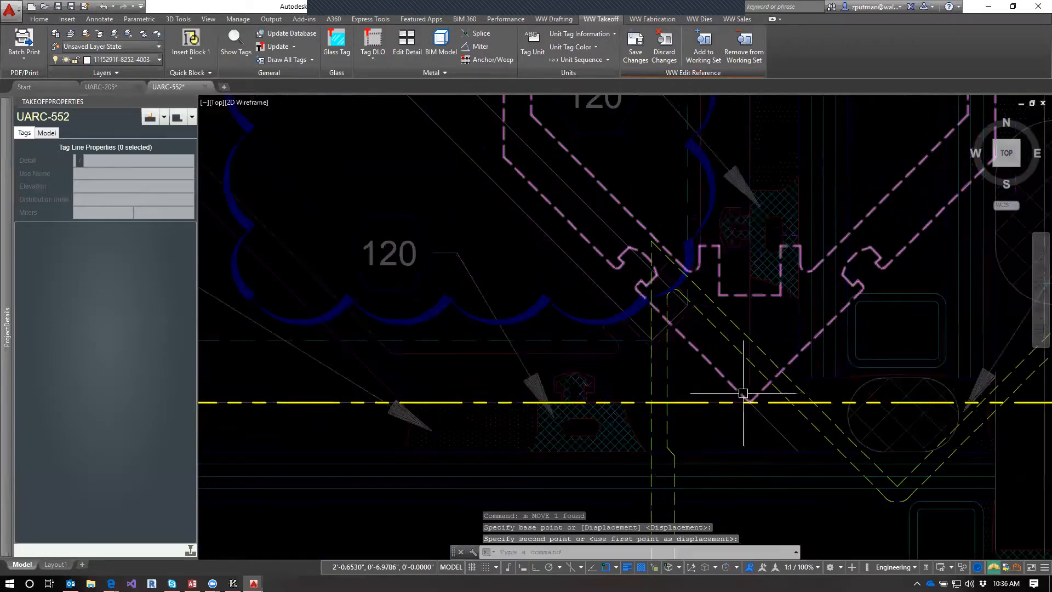
Step: Rotate the T754-5109 part 45° about its pointed tip
text(ro)
key(Return)
click(725, 387)
key(Return)
click(749, 401)
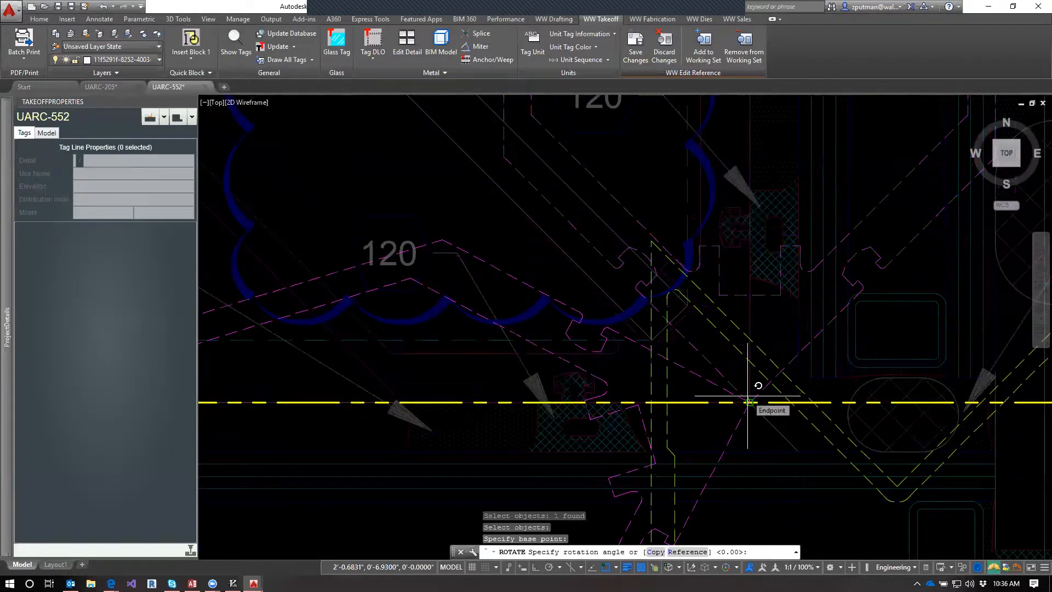
text(45)
key(Return)
scroll(730, 388, down, 5)
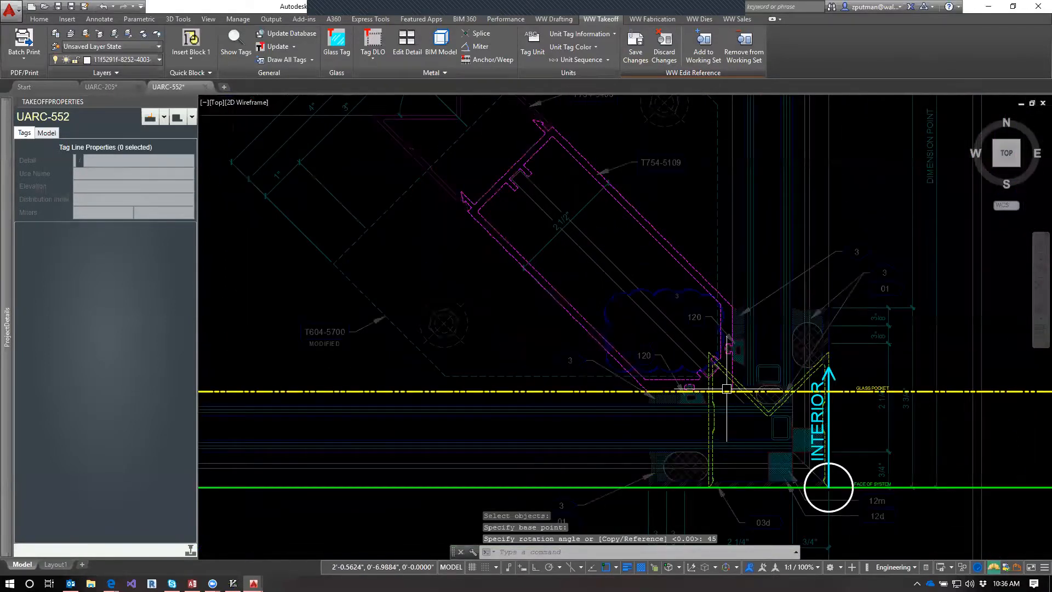
Step: Rotate the inserted T754-5409 part 45° about the vertex of its V-shaped notch
click(787, 414)
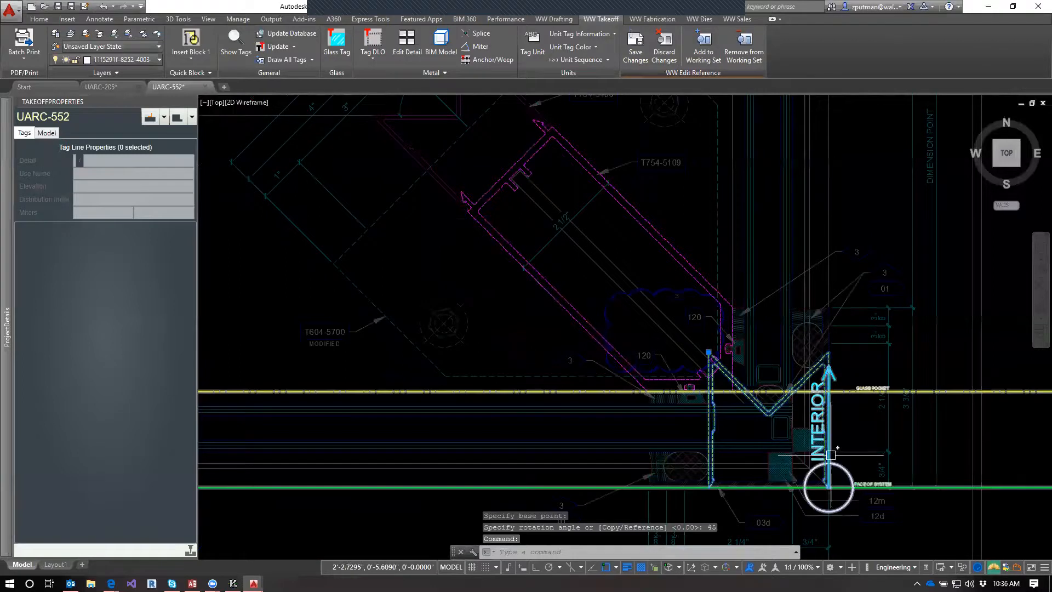
text(ro)
key(Return)
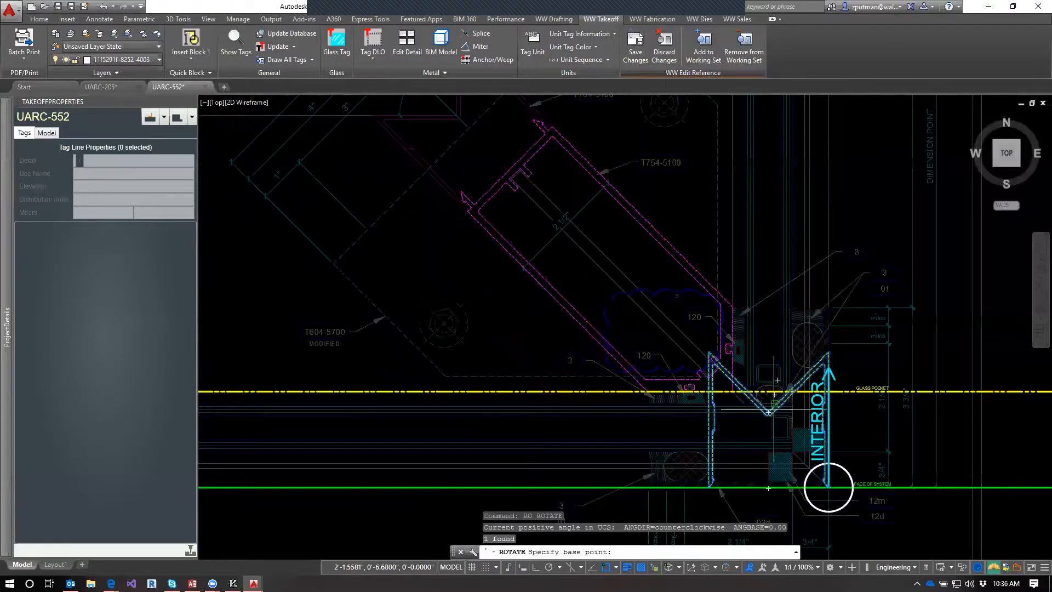
click(767, 414)
text(45)
key(Return)
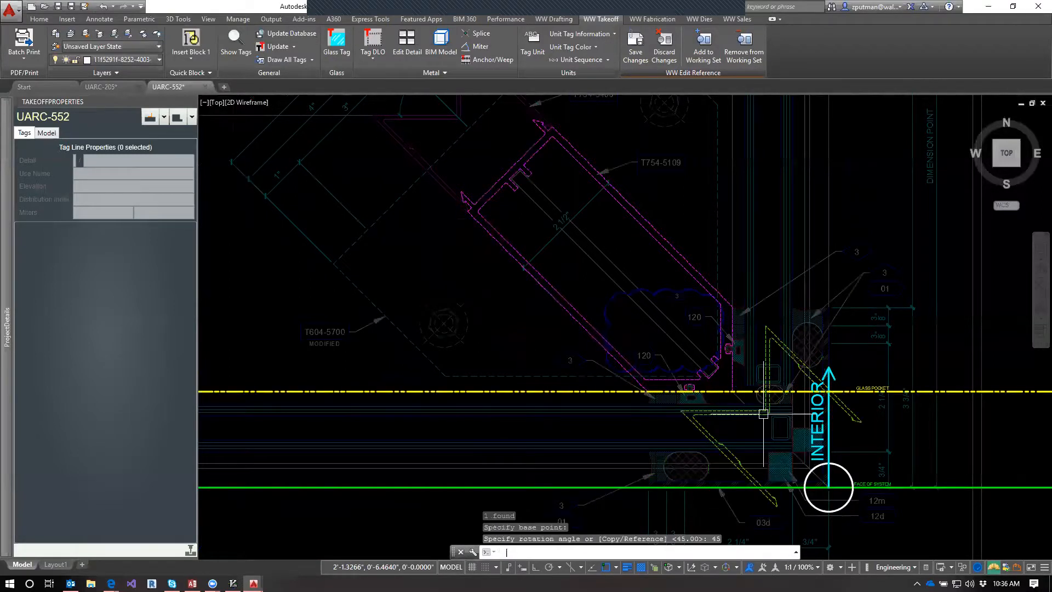
Step: Move the T754-5409 part by its upper sharp corner onto the matching corner of the drawn T754-5409 profile
text(m)
key(Return)
click(764, 412)
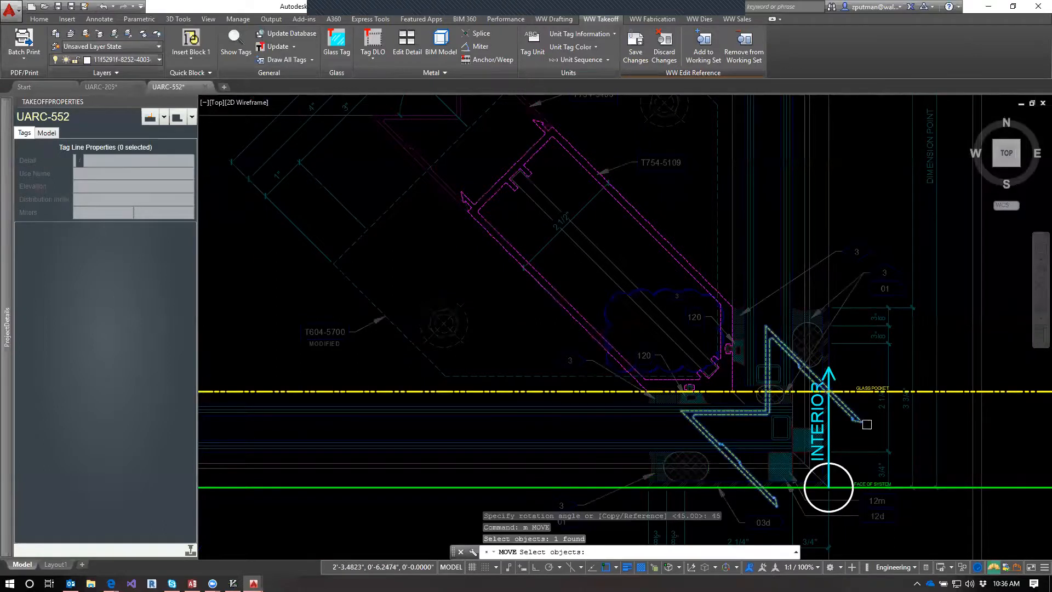
key(Return)
scroll(864, 420, up, 1)
click(710, 274)
scroll(711, 280, down, 2)
middle_drag(559, 171, 587, 277)
scroll(587, 277, up, 5)
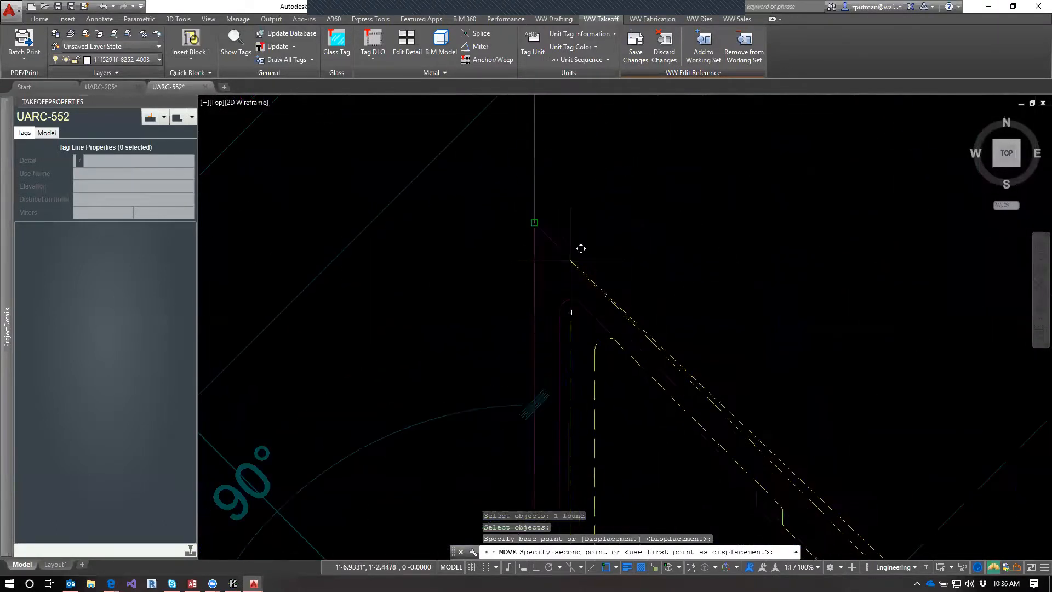
click(559, 239)
scroll(620, 308, down, 4)
mouse_move(729, 494)
middle_down()
mouse_move(732, 252)
mouse_move(735, 277)
middle_up()
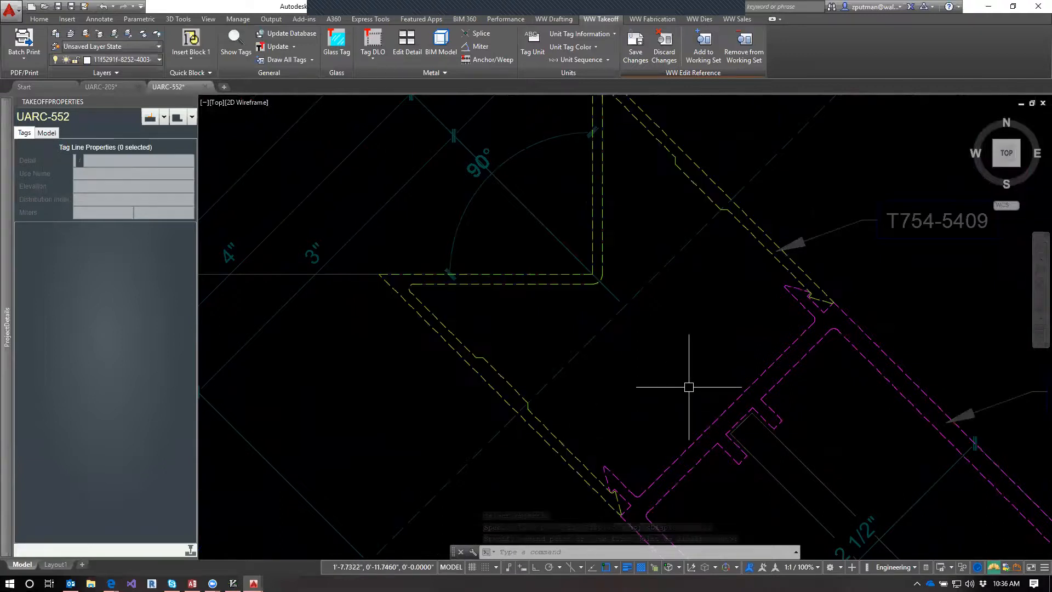
Step: Rotate the INTERIOR arrow of the face-of-system tag block to align with the midpoint of the diagonal mullion
scroll(689, 387, down, 5)
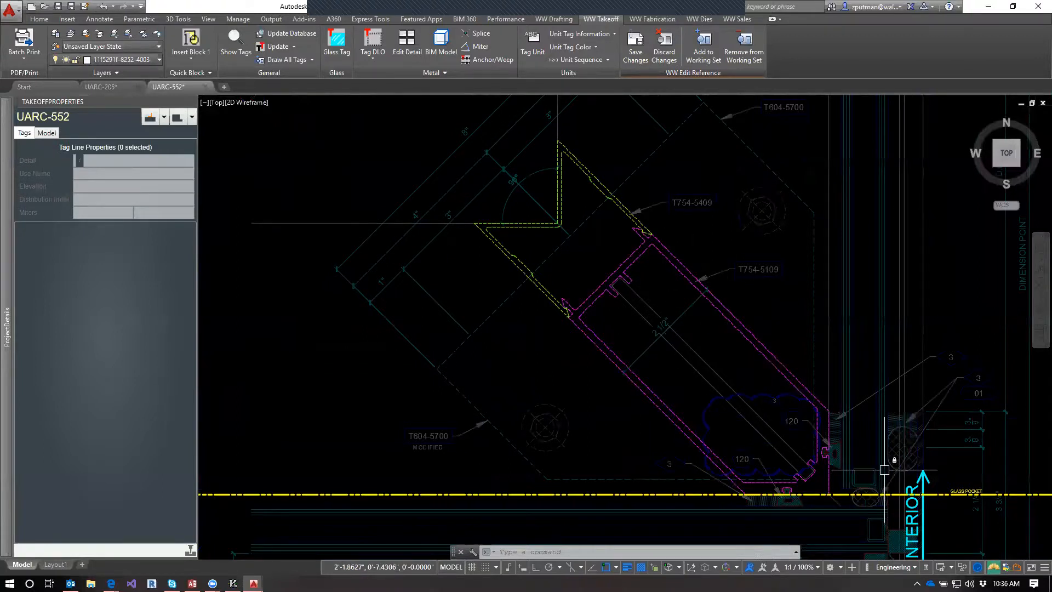
middle_drag(878, 467, 839, 414)
mouse_move(775, 481)
middle_down()
mouse_move(747, 430)
mouse_move(765, 448)
middle_up()
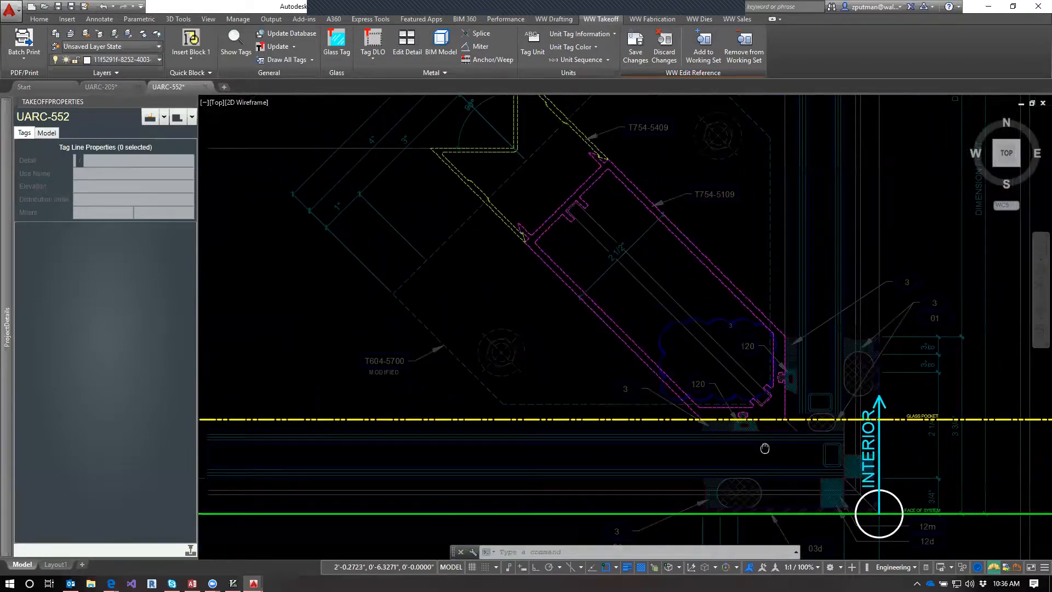
click(875, 455)
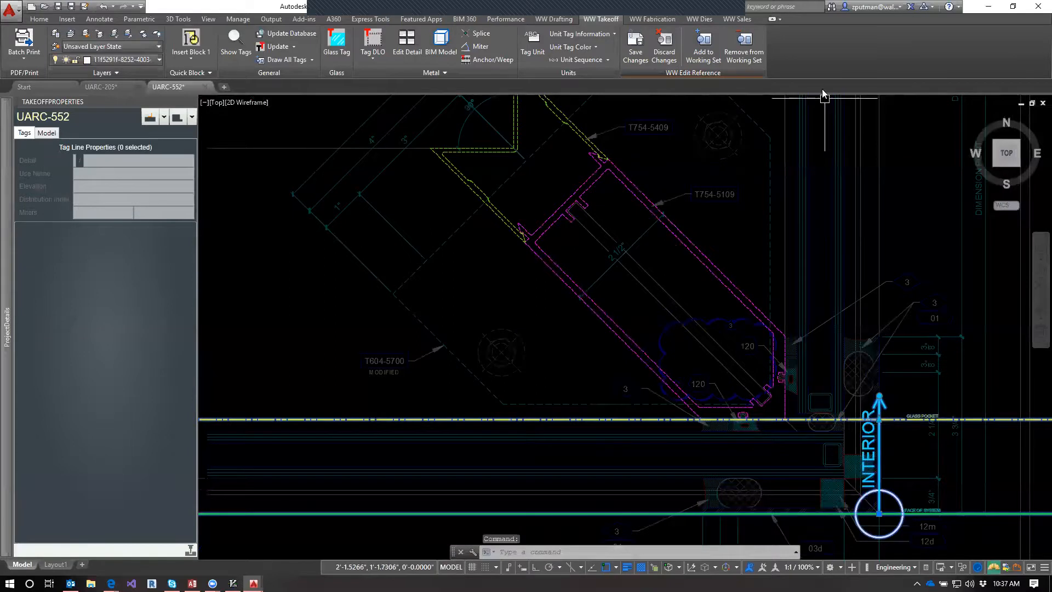
click(879, 395)
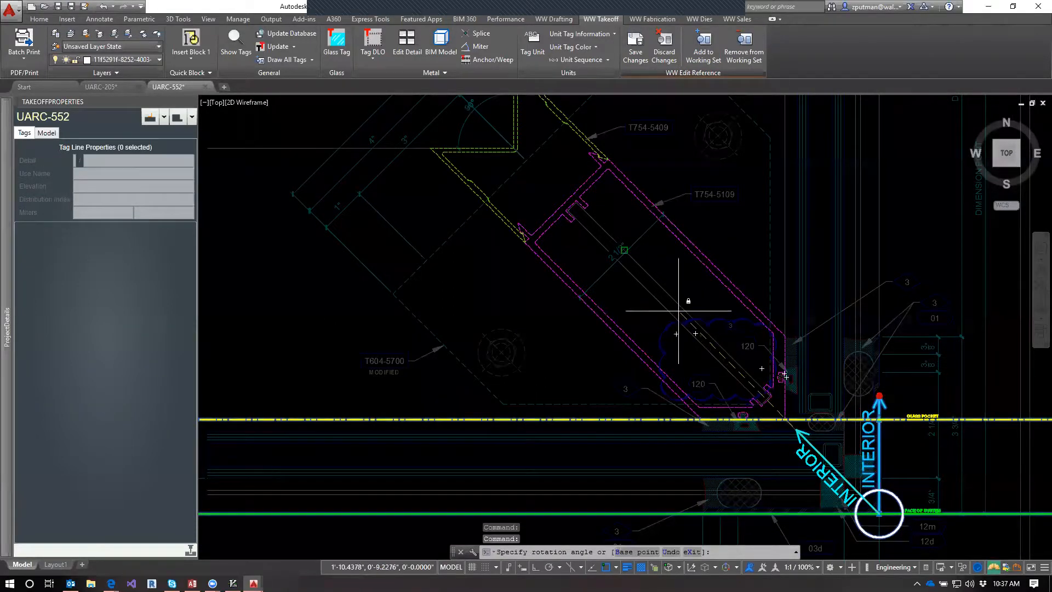
text(mid)
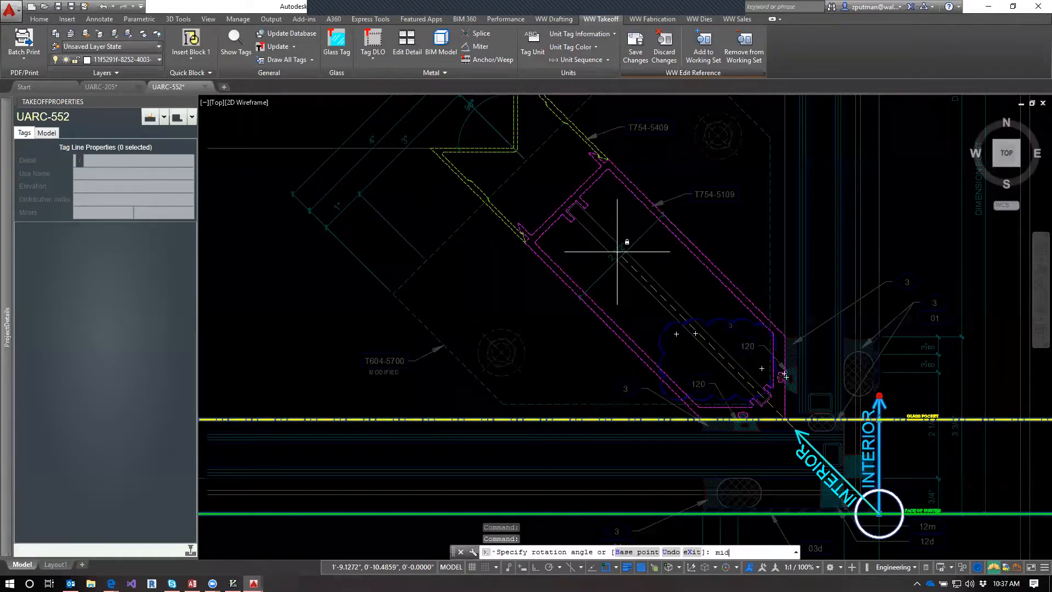
key(Return)
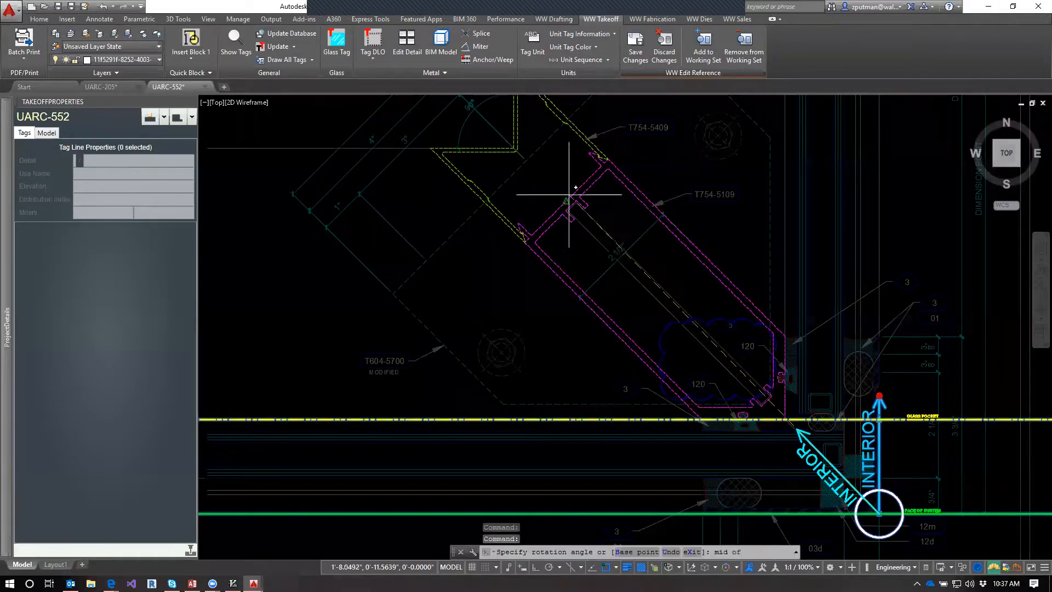
click(592, 215)
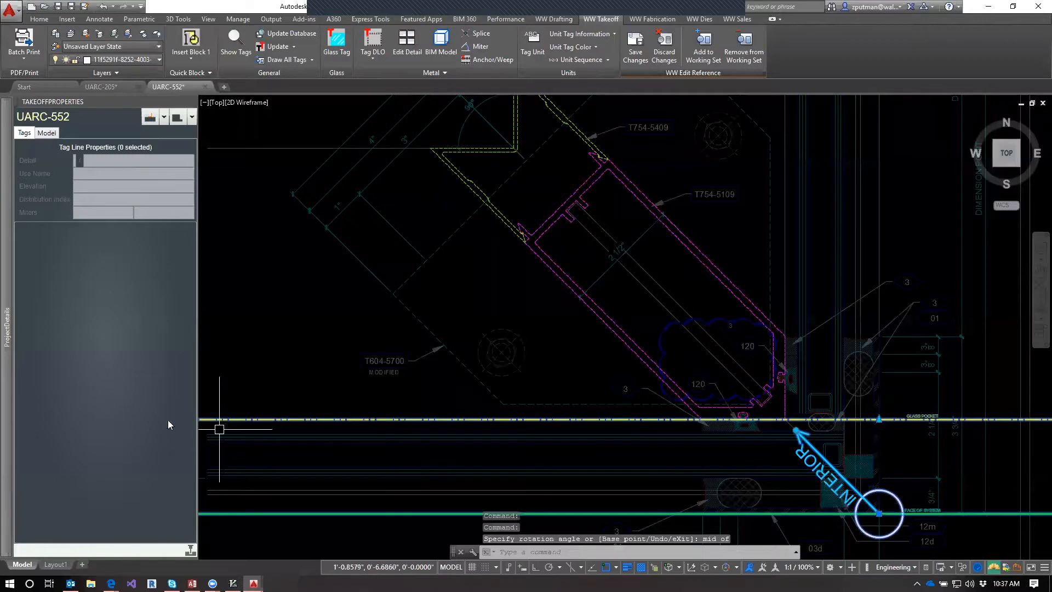
Step: Open the face-of-system block's properties and set its custom UseAngle to 135
mouse_move(7, 327)
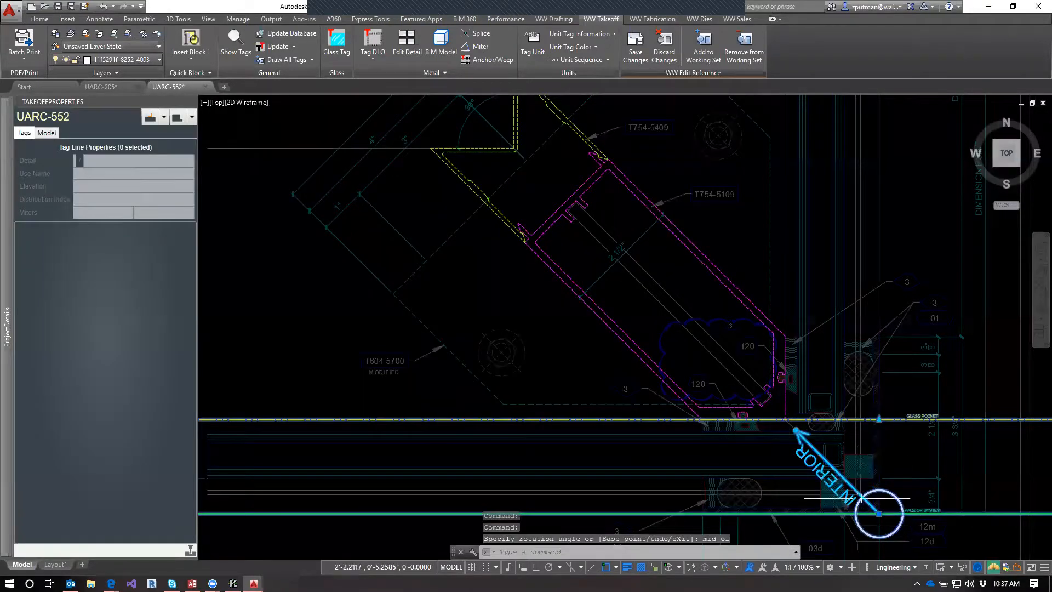
text(prop)
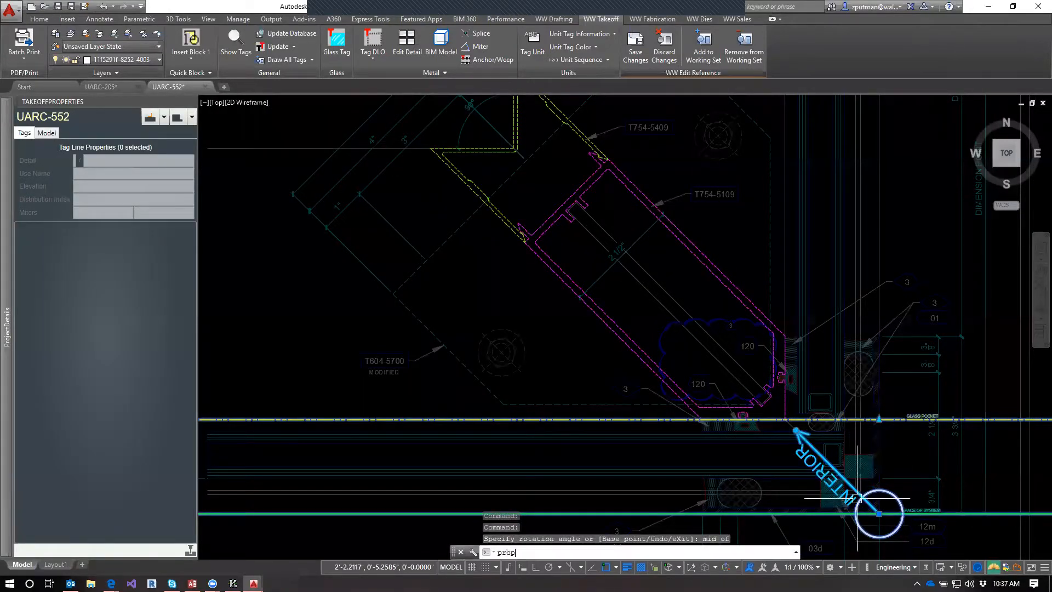
text(er)
key(Return)
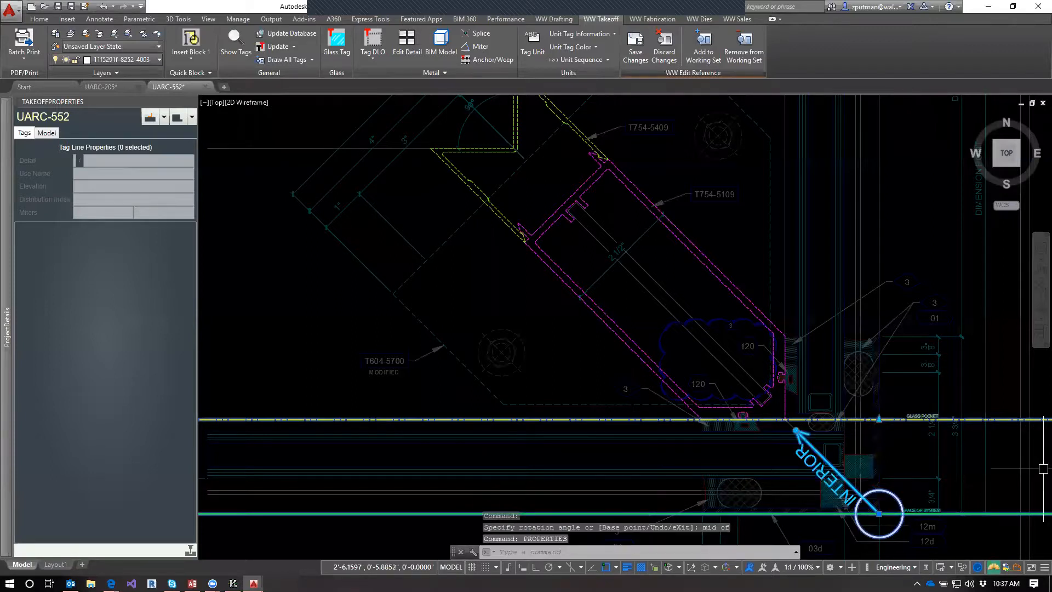
drag(461, 283, 237, 223)
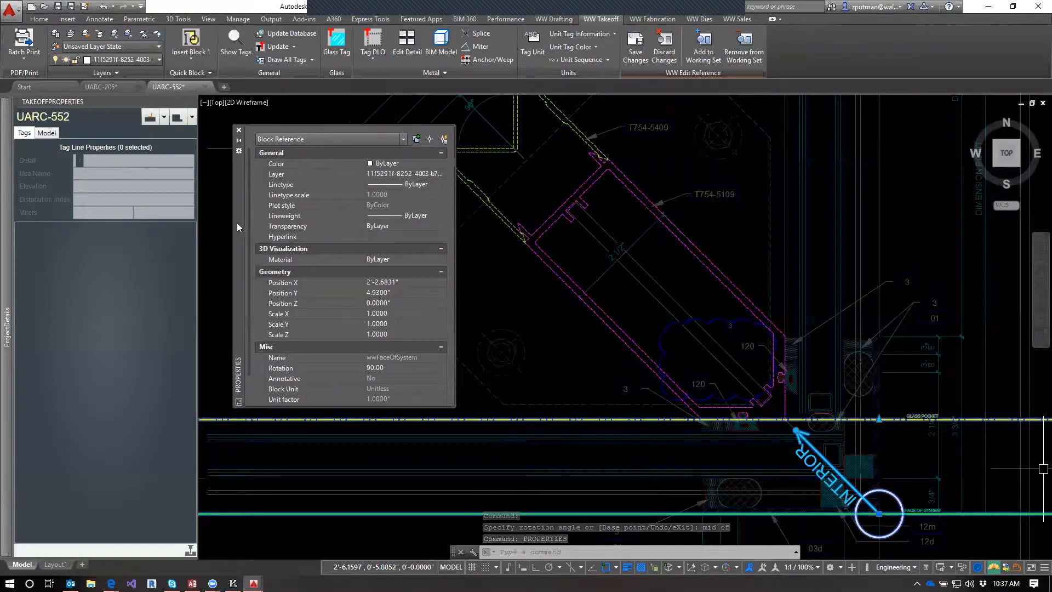
scroll(292, 316, down, 2)
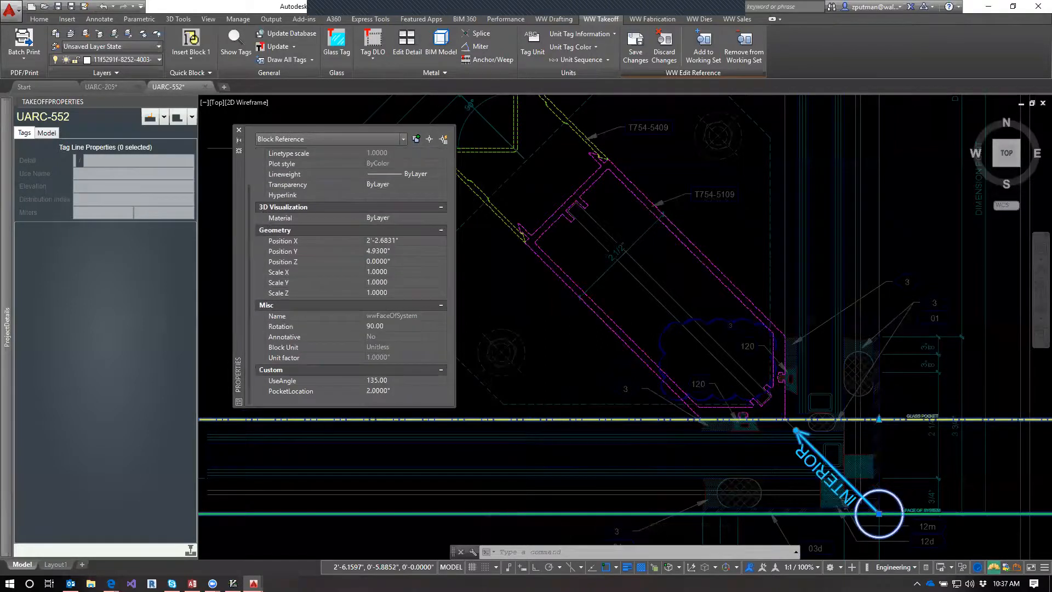
click(384, 380)
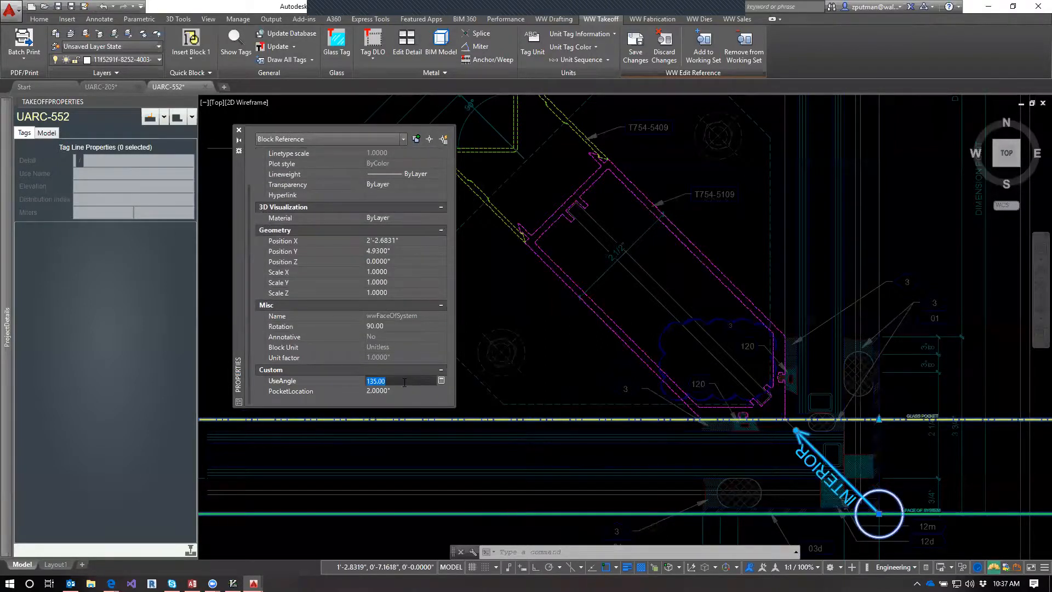
text(135)
key(Tab)
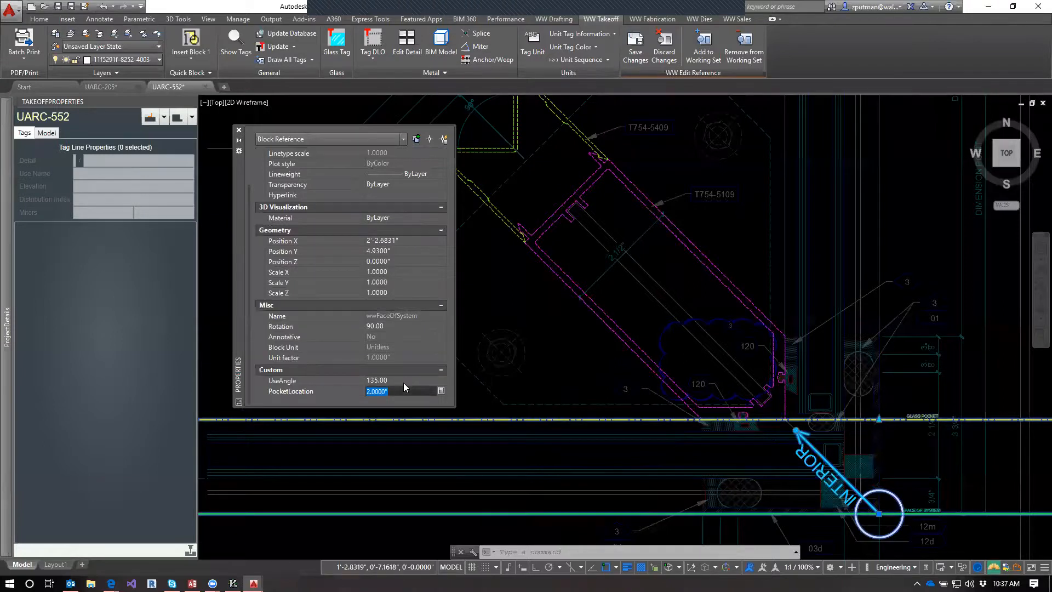
click(404, 380)
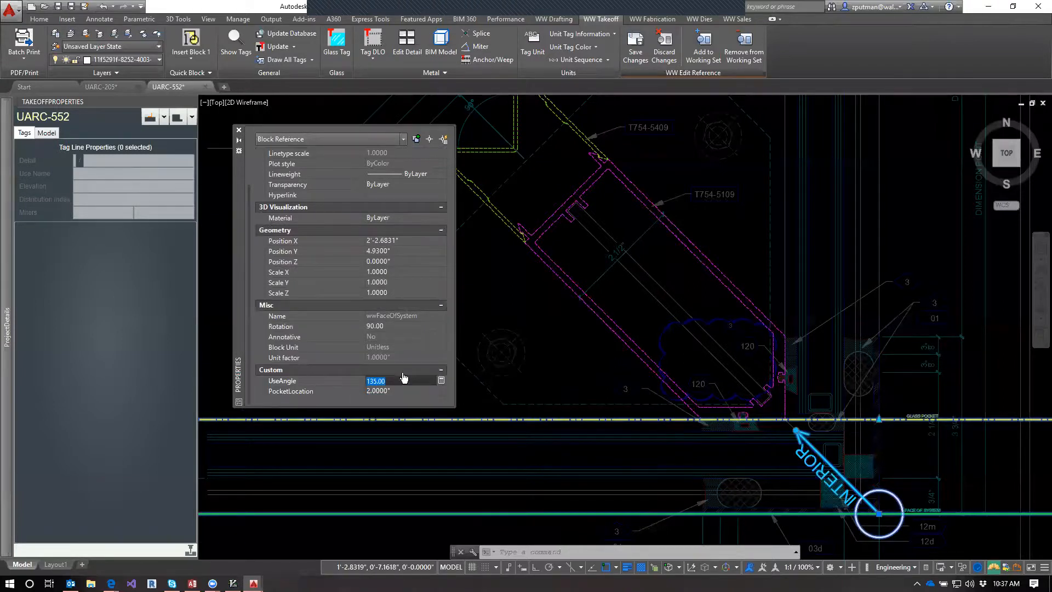
click(239, 131)
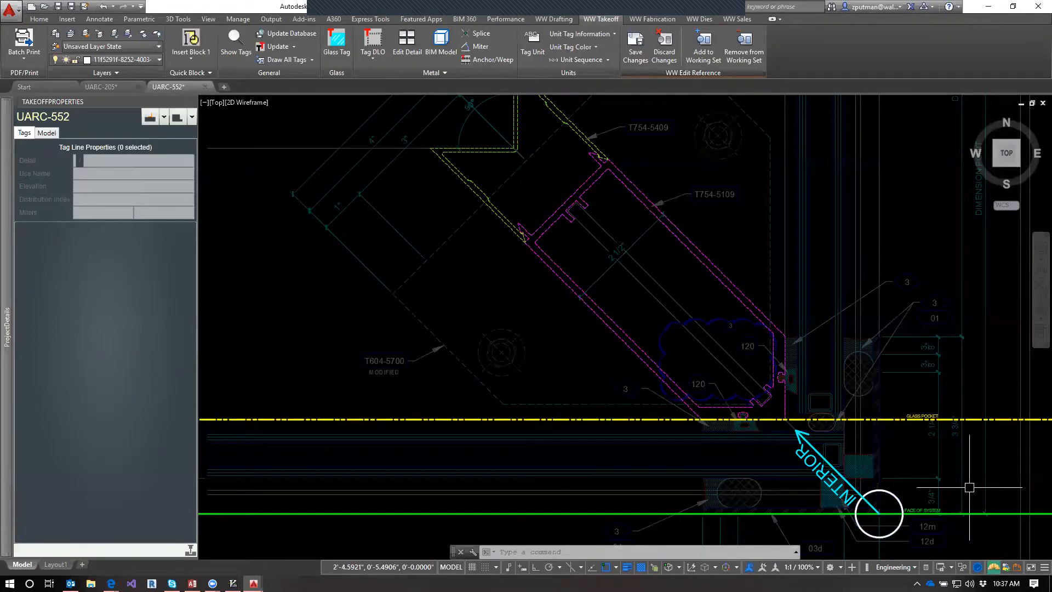
Step: Save the reference edit and review the use and assembly values of detail 1\5.52 in the project details
scroll(882, 450, down, 2)
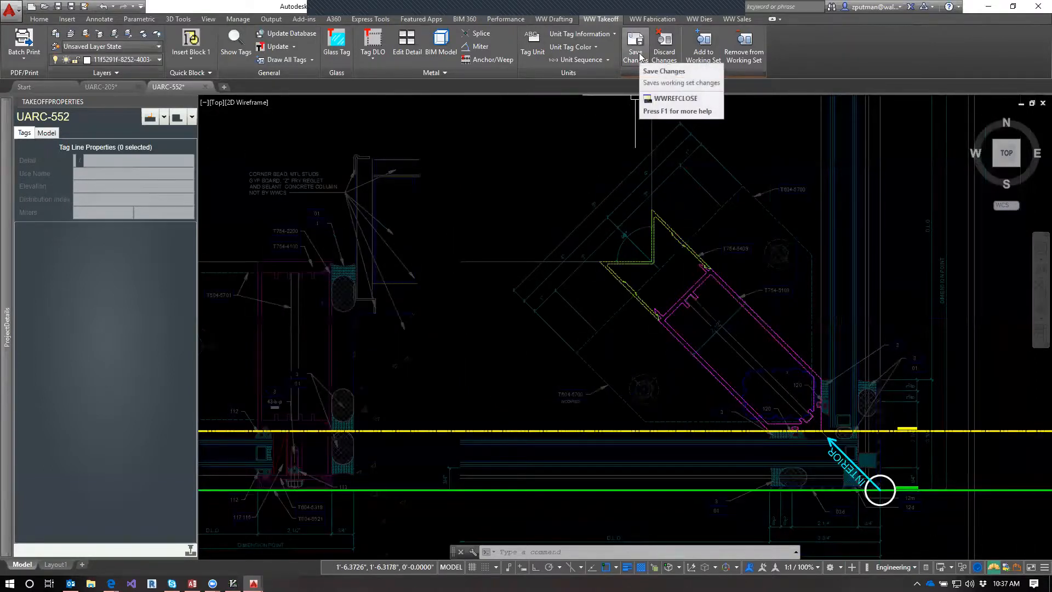
click(635, 52)
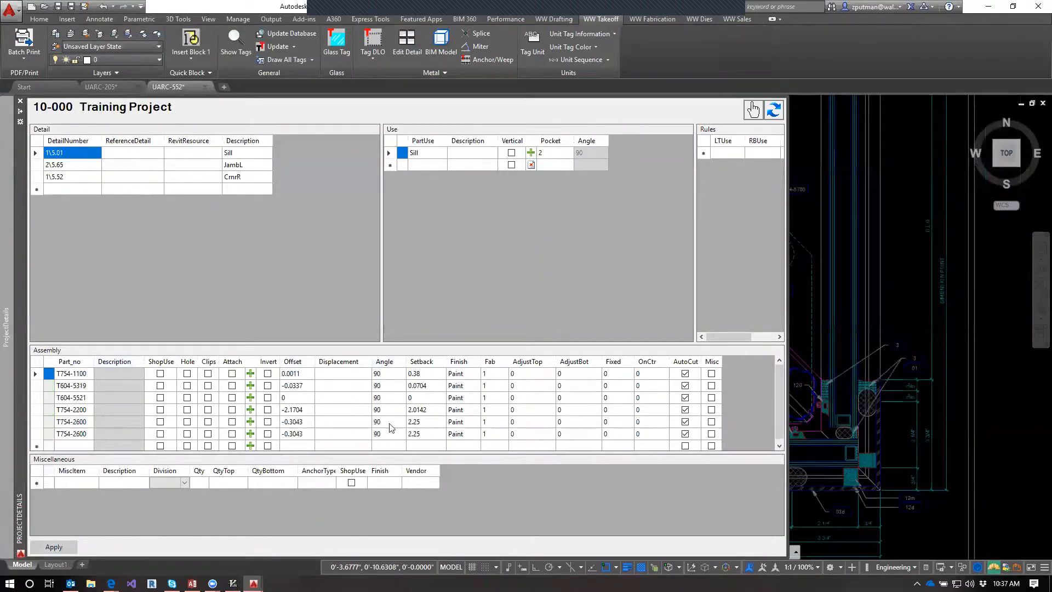
click(78, 177)
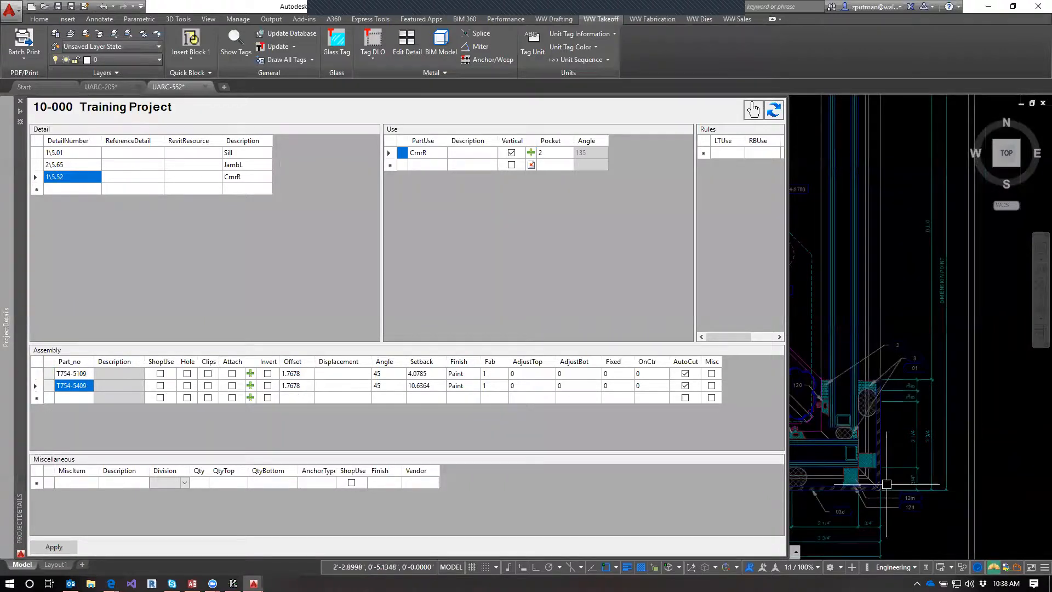
scroll(881, 482, up, 4)
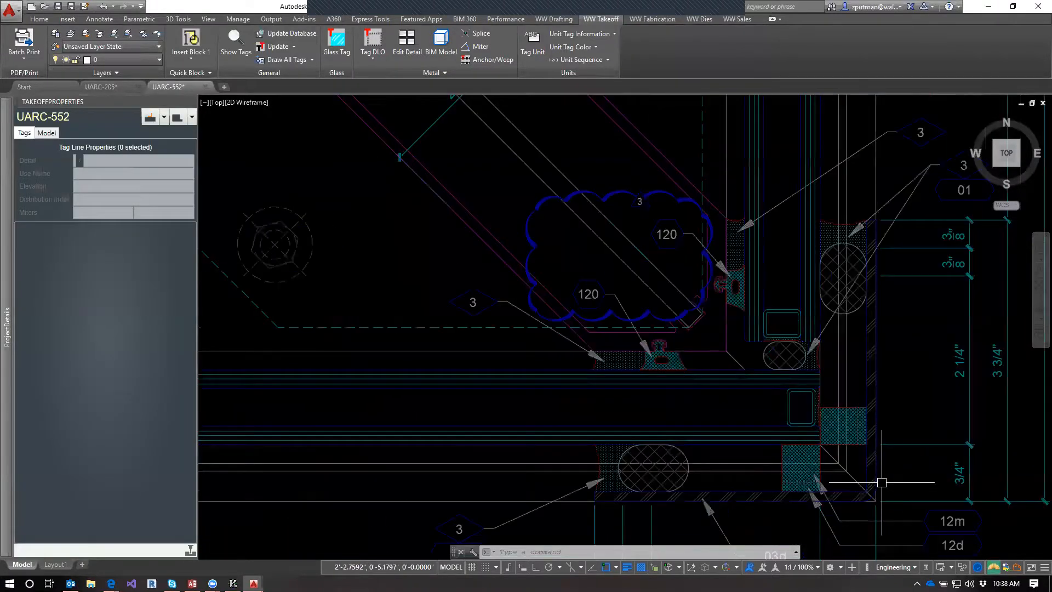
scroll(880, 480, down, 5)
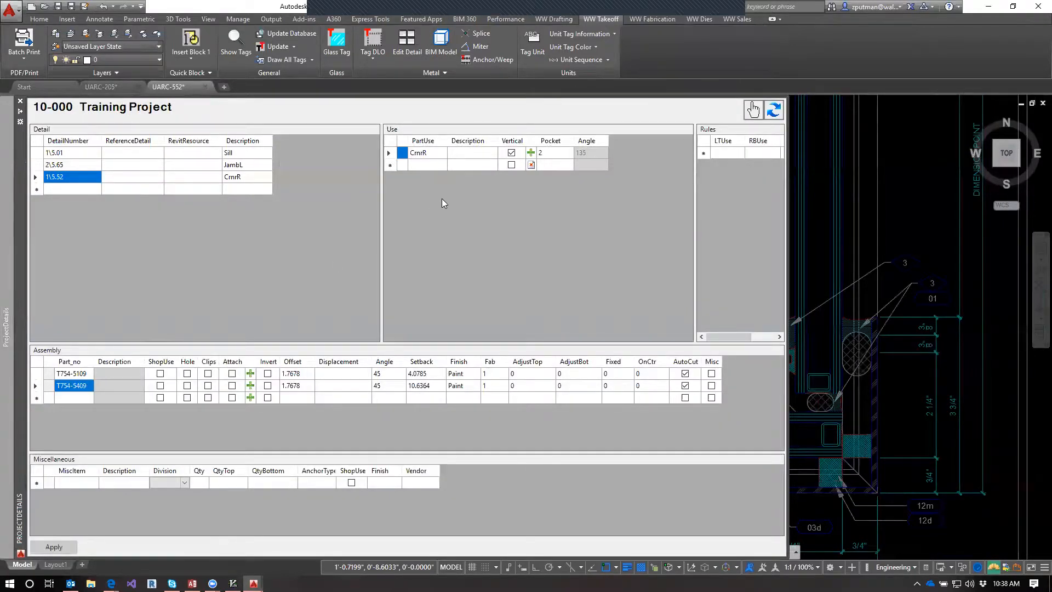
click(430, 164)
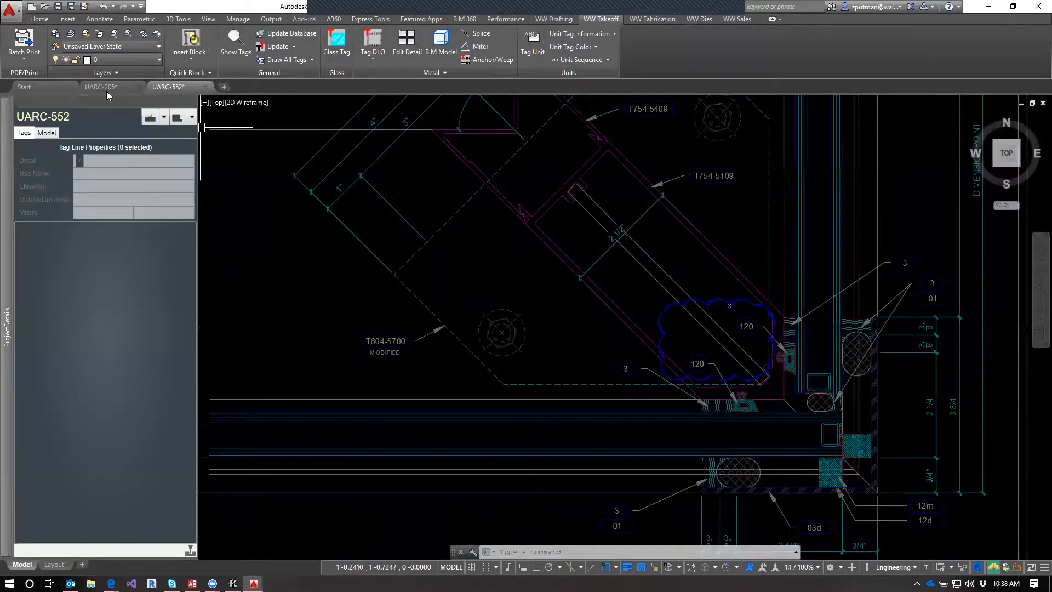
Step: Switch to the UARC-205 elevation drawing and create a new metal tag with Metal Use BSCrnr
click(106, 90)
scroll(685, 405, up, 3)
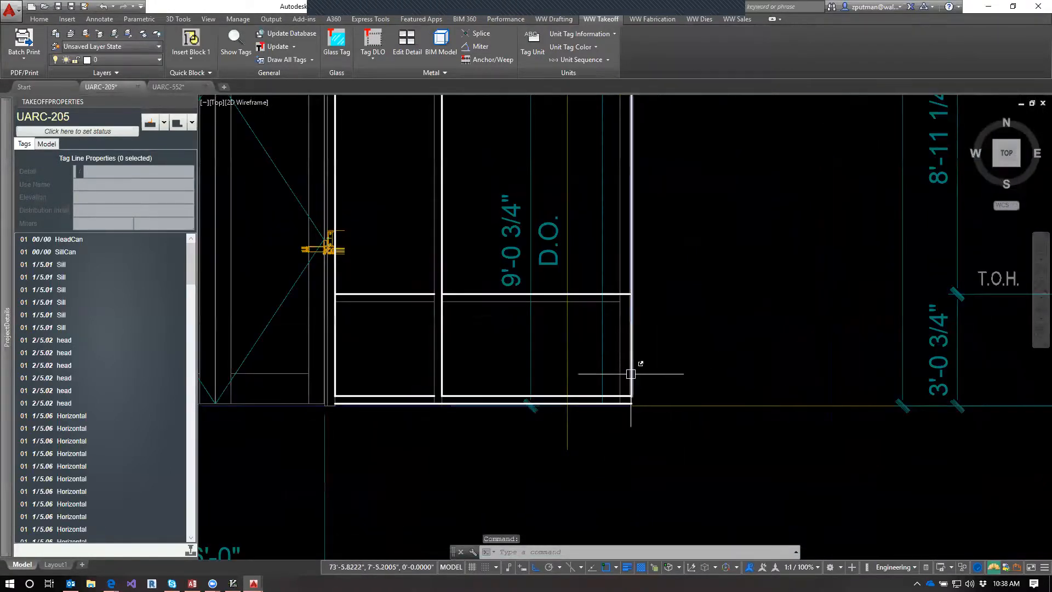
scroll(630, 374, down, 2)
scroll(638, 400, up, 4)
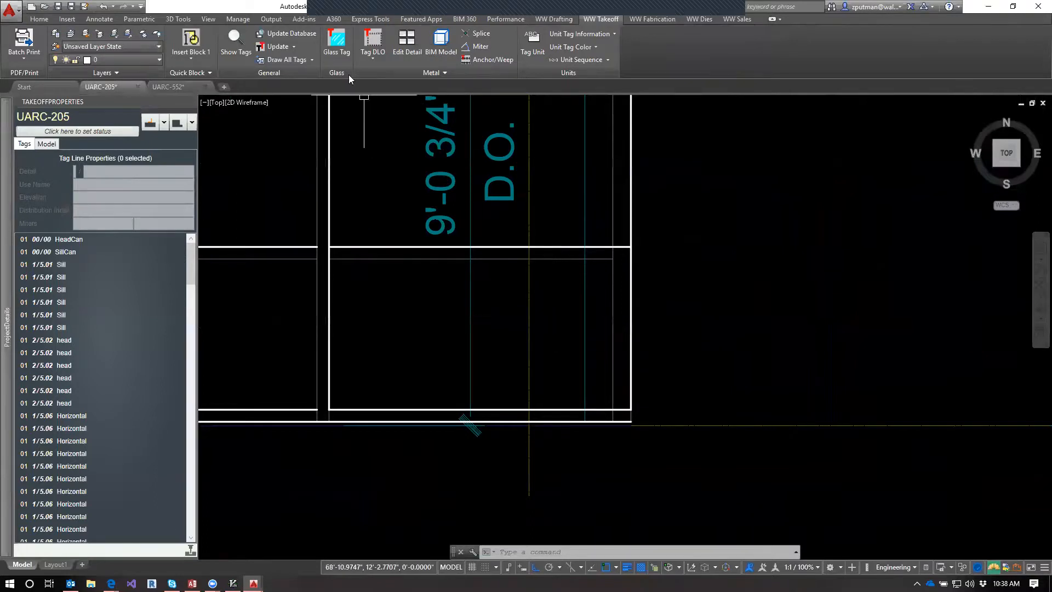
click(372, 58)
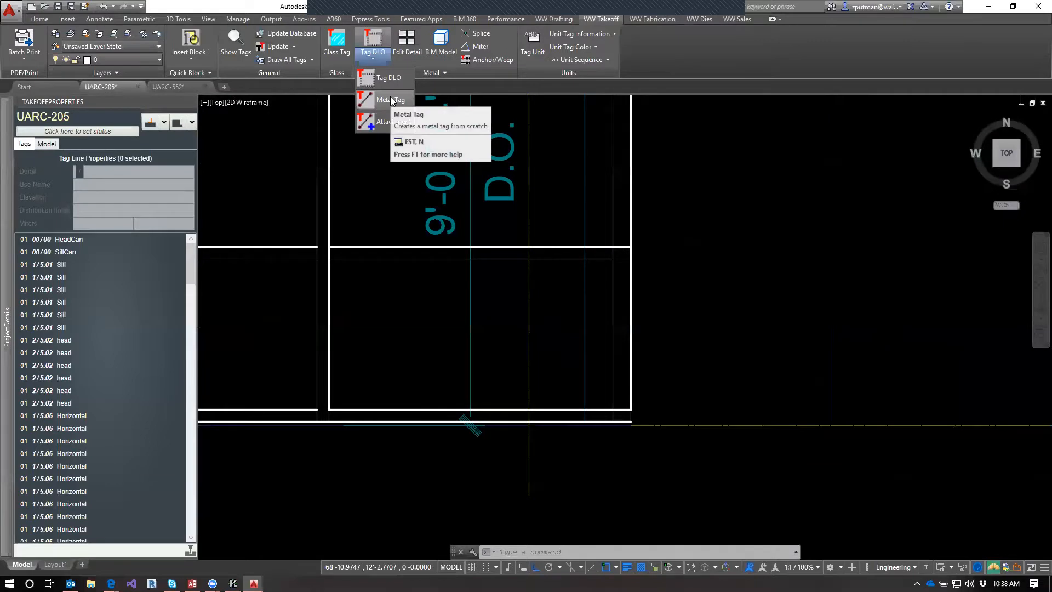
click(391, 99)
click(613, 248)
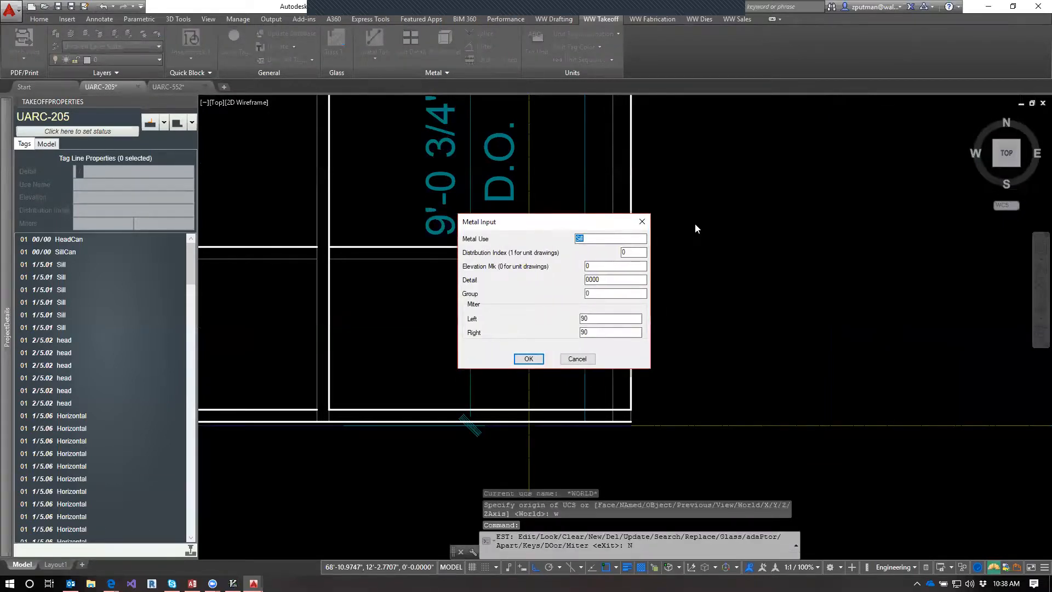
text(Tri)
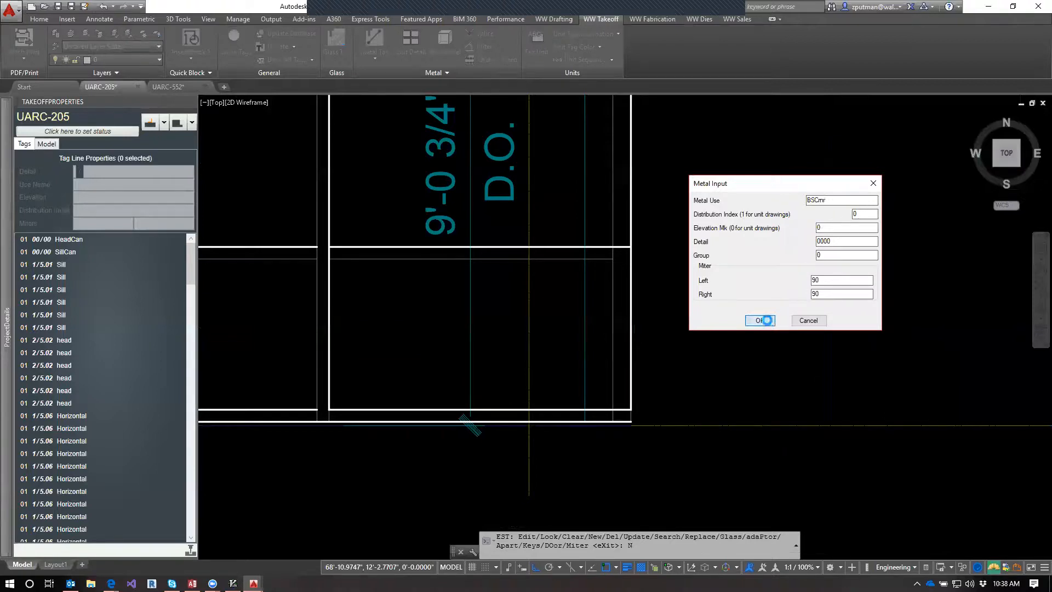
click(765, 320)
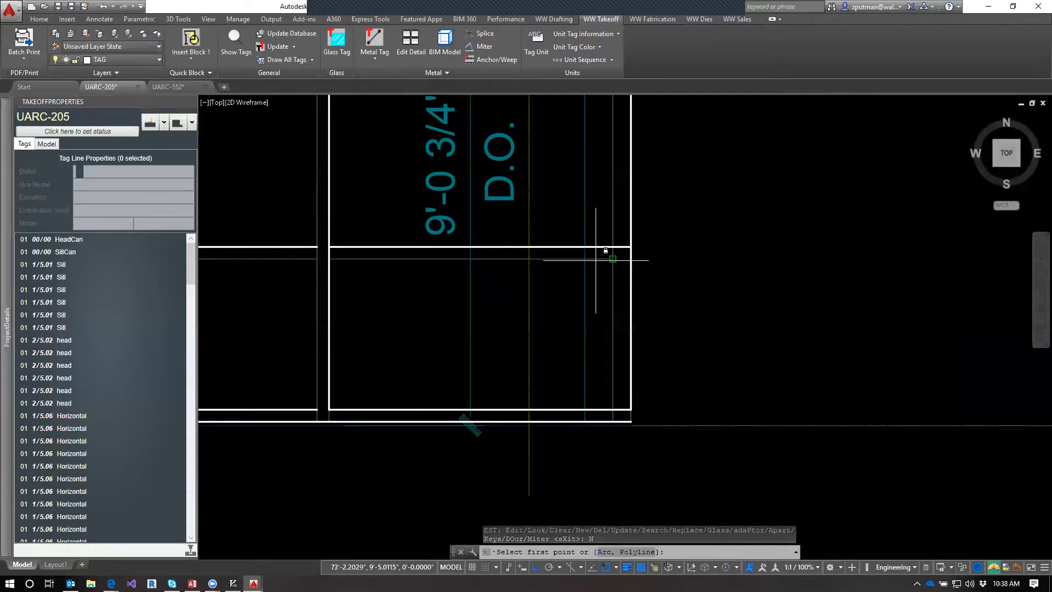
Step: Draw the BSCrnr tag line along the vertical corner line, from the end of the horizontal down perpendicular to the sill tag line
click(612, 258)
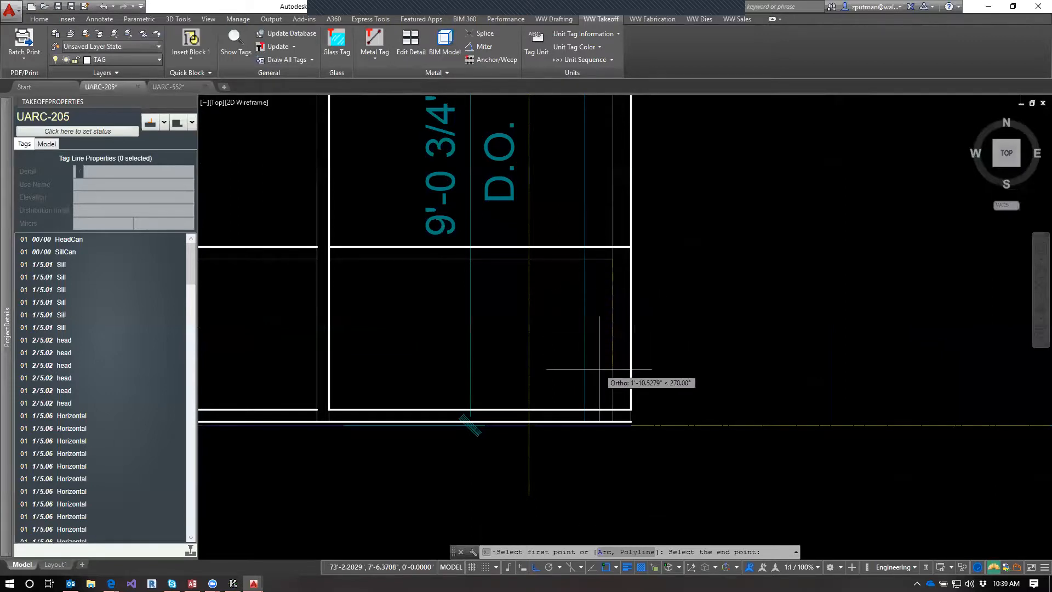
text(perp)
key(Return)
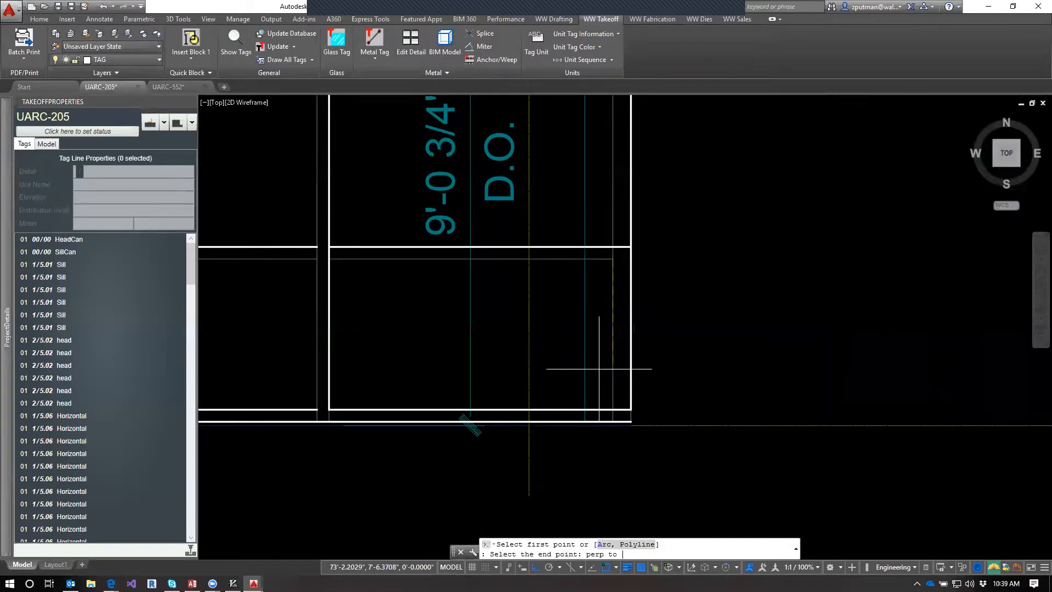
click(612, 409)
key(Escape)
key(Escape)
key(Escape)
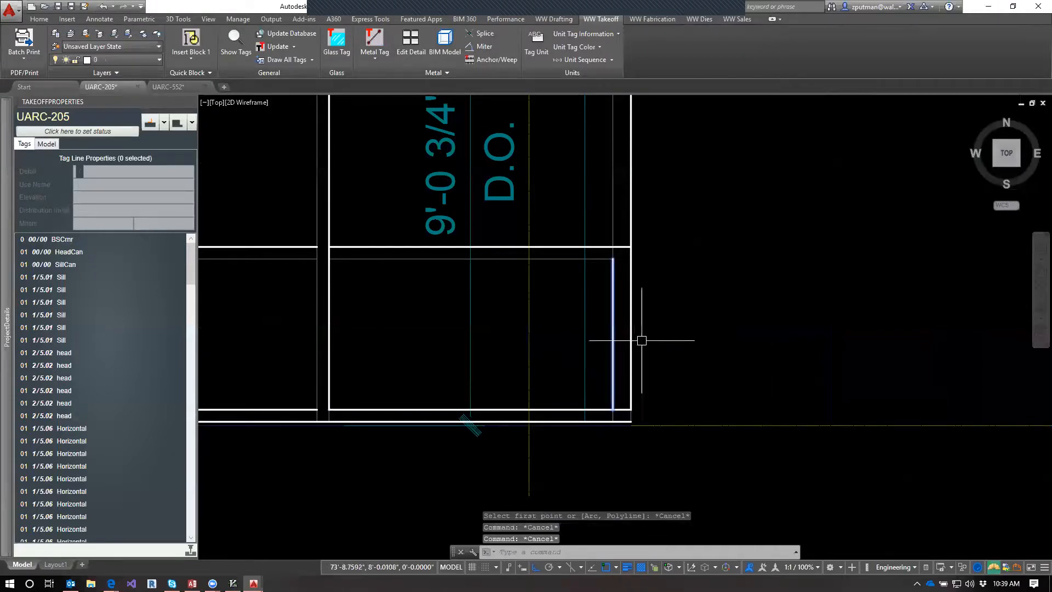
click(612, 336)
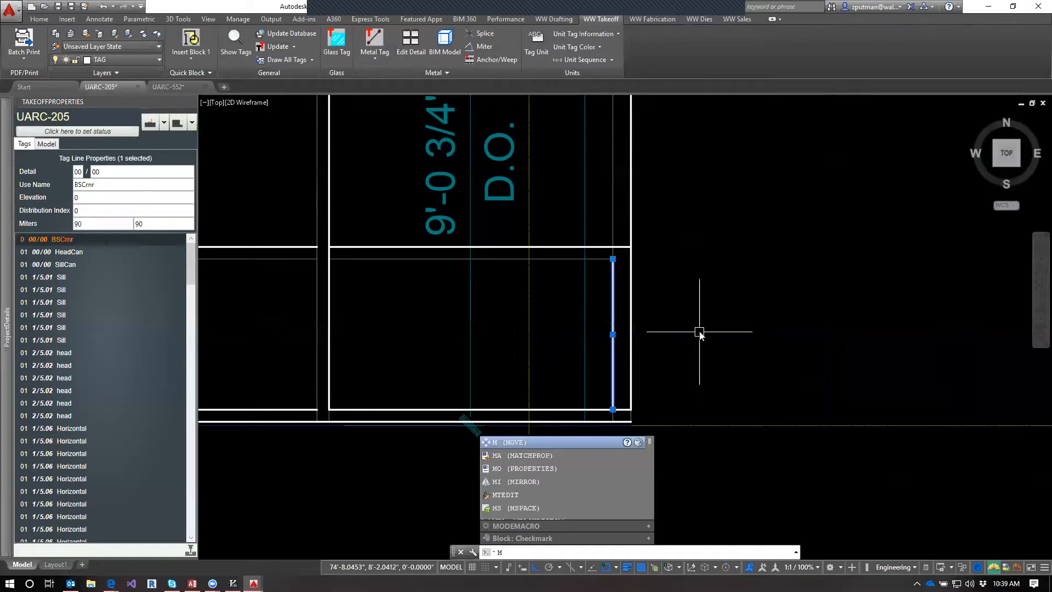
key(Escape)
key(Escape)
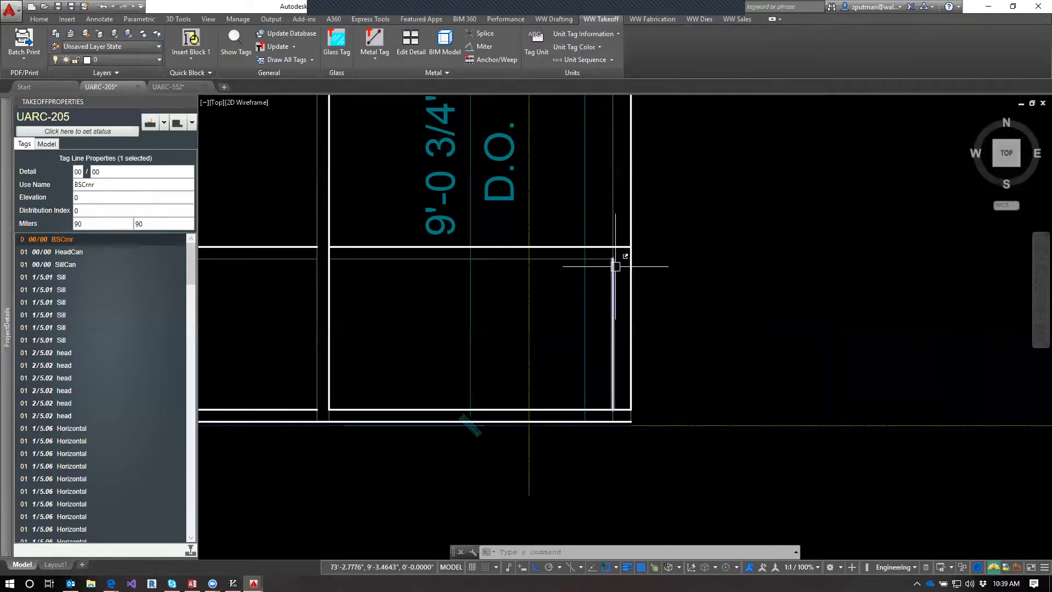
Step: Move the BSCrnr tag line sideways to an offset of 1 outside the corner's outer edge, measured from a perpendicular point on that edge
mouse_move(616, 266)
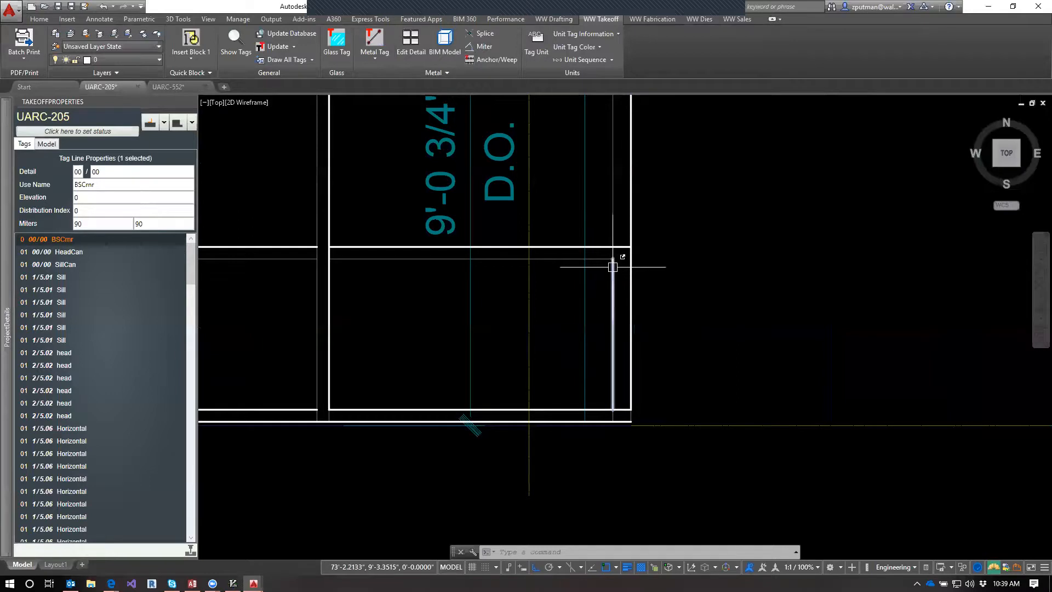
click(613, 267)
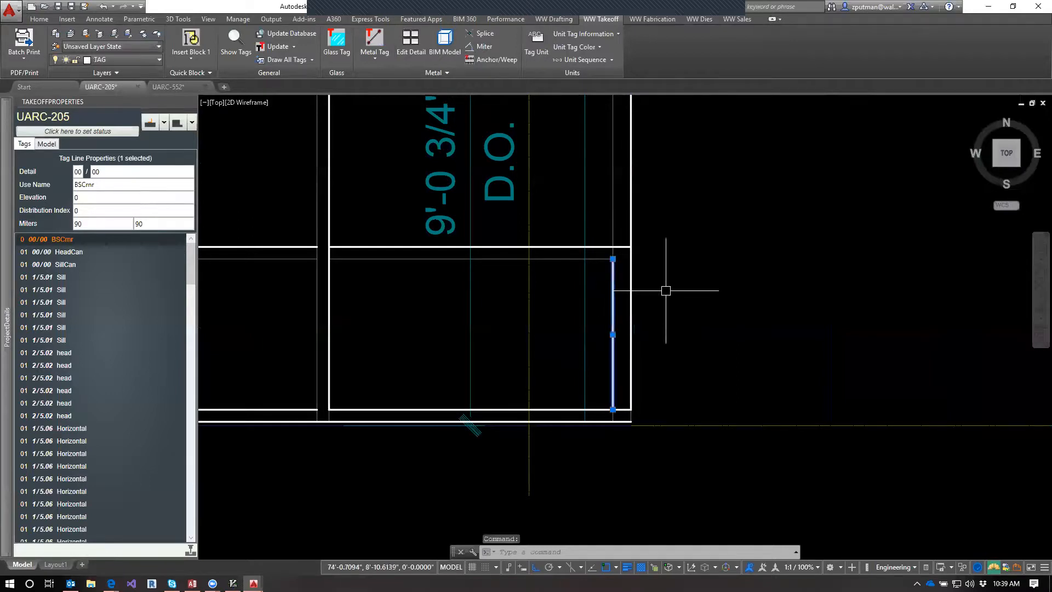
scroll(657, 284, up, 2)
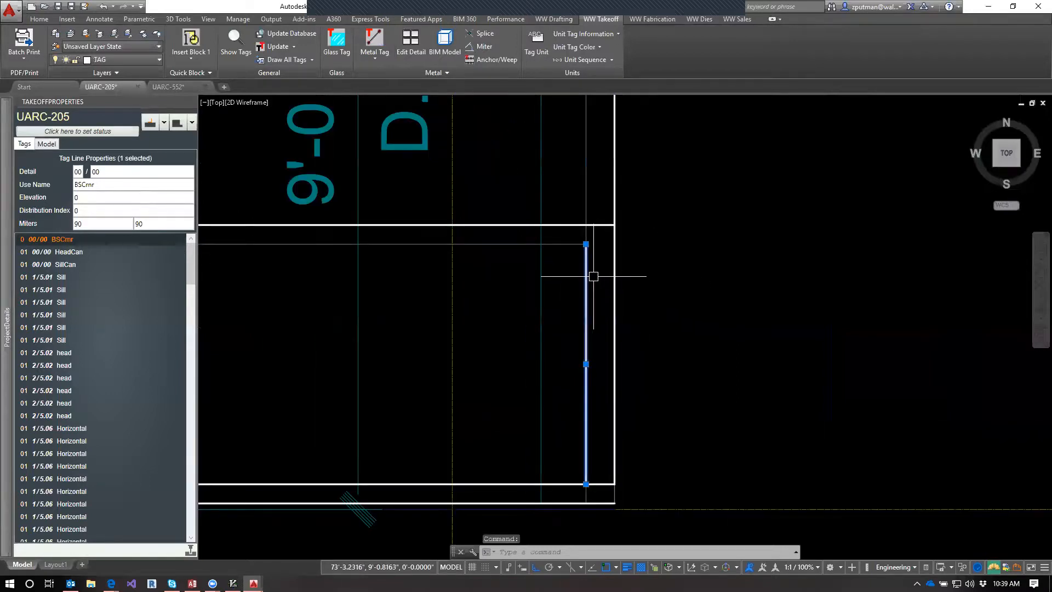
mouse_move(589, 276)
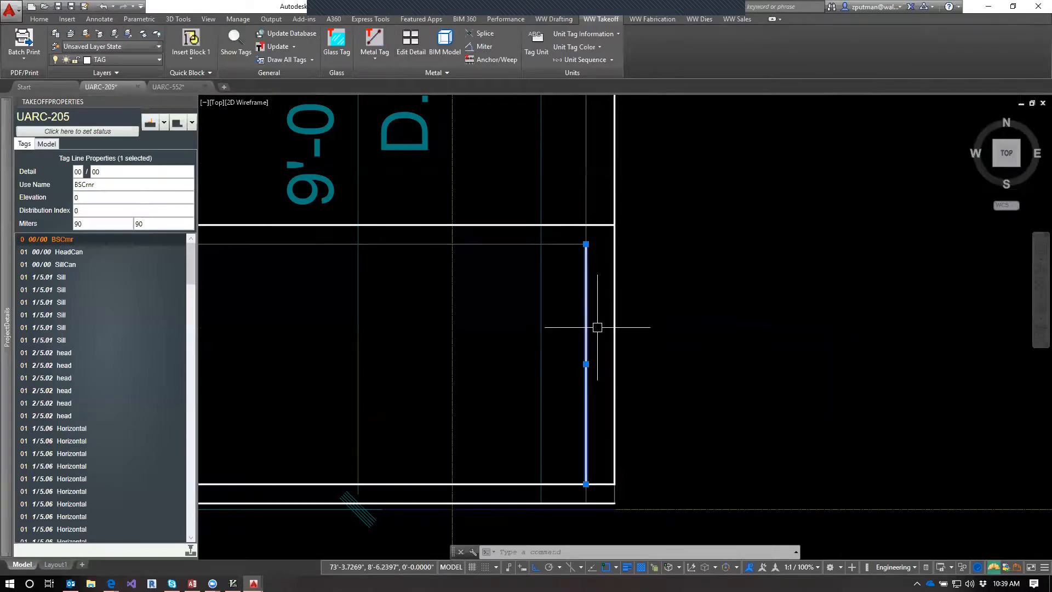
text(m)
key(Return)
click(597, 252)
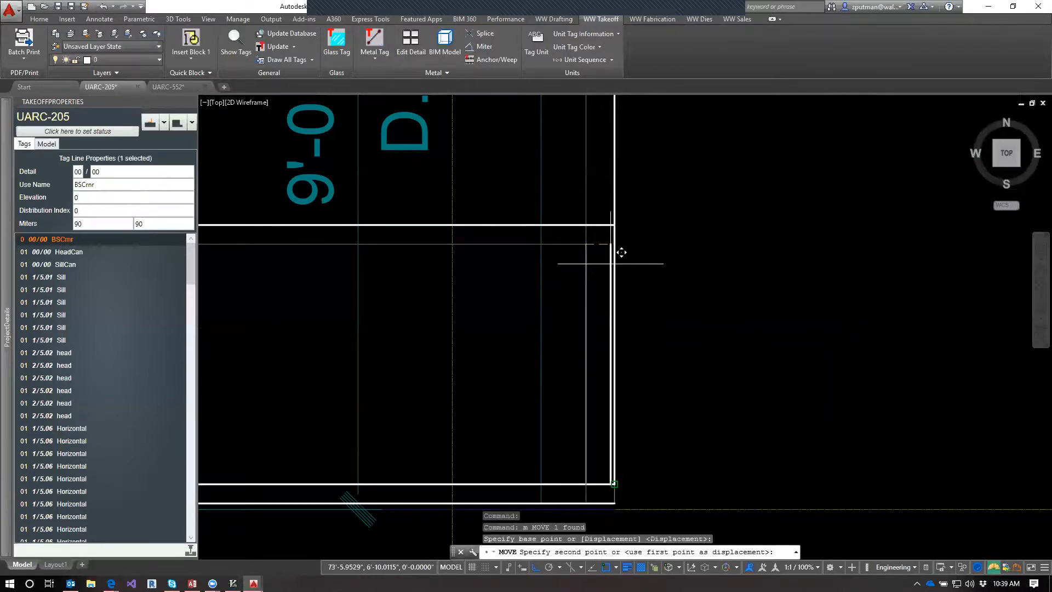
text(from)
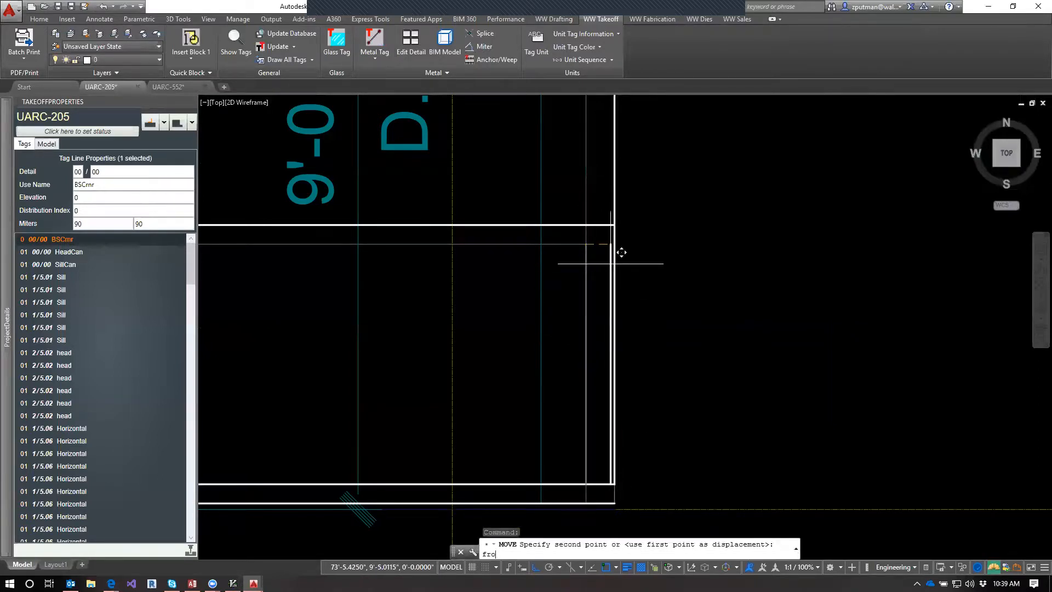
key(Return)
text(perp)
key(Return)
click(618, 245)
text(1)
key(Return)
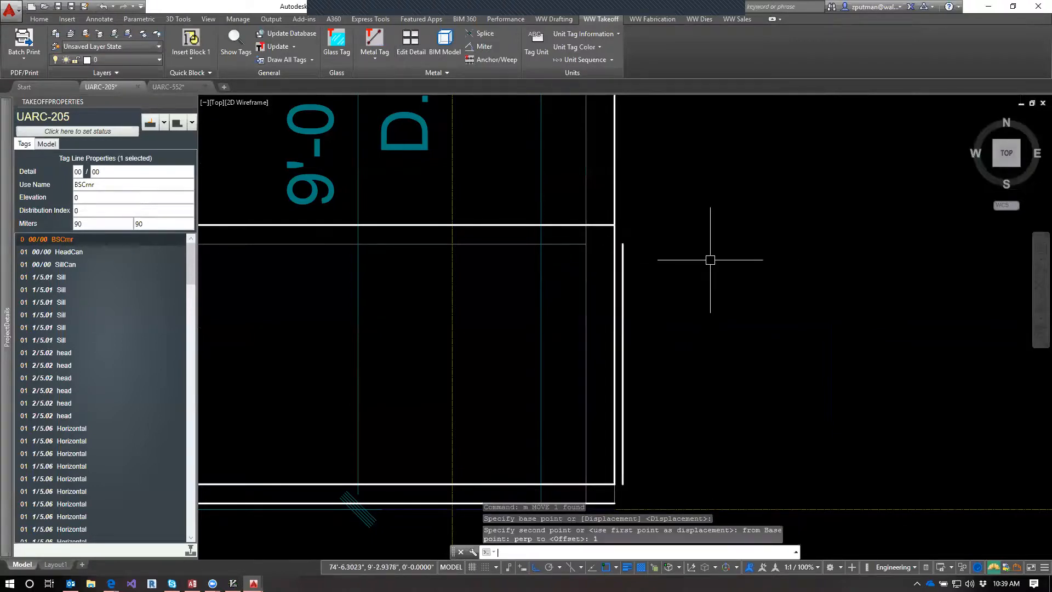
scroll(708, 296, down, 2)
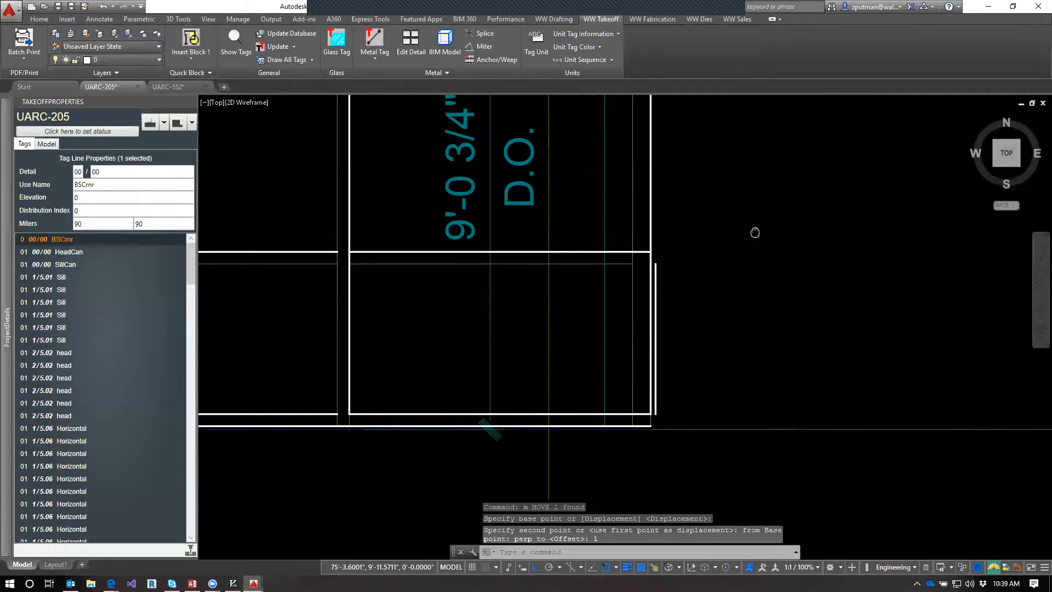
middle_drag(713, 259, 680, 332)
click(621, 404)
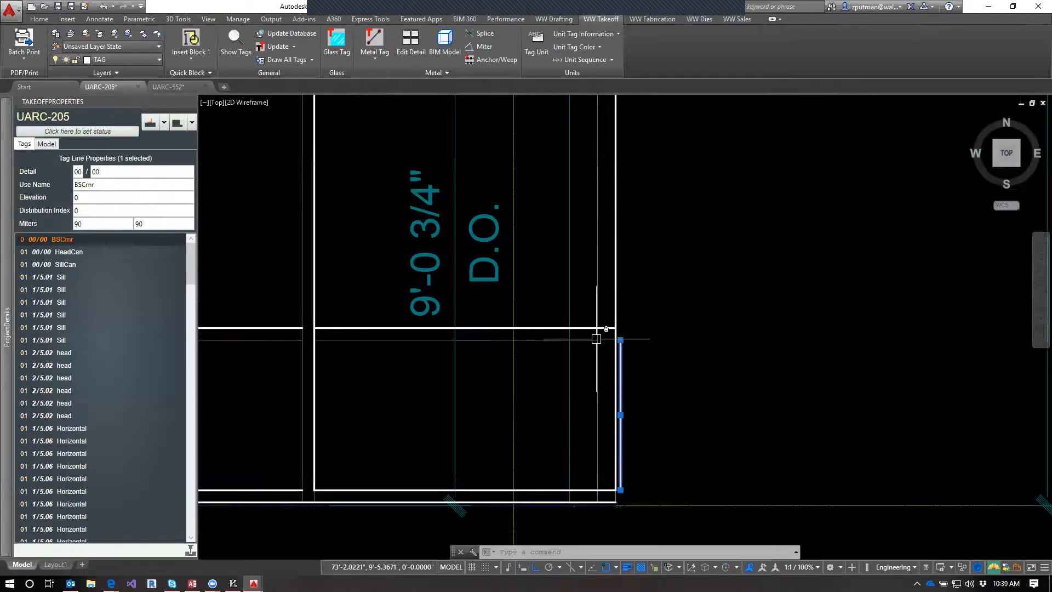
scroll(744, 281, down, 3)
key(Escape)
key(Escape)
key(Escape)
scroll(629, 426, up, 2)
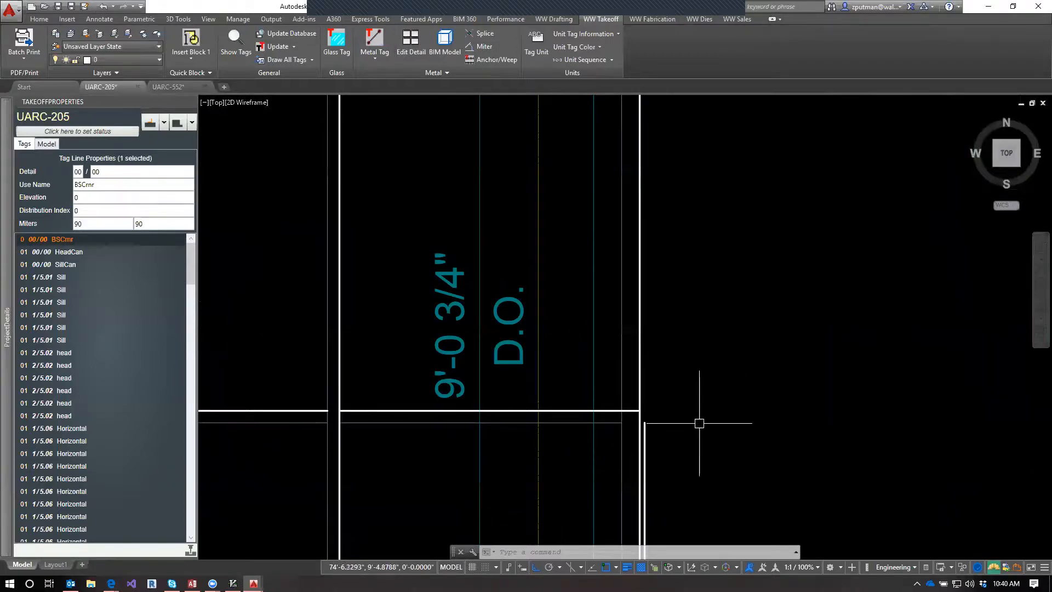
key(Escape)
text(cp)
key(Return)
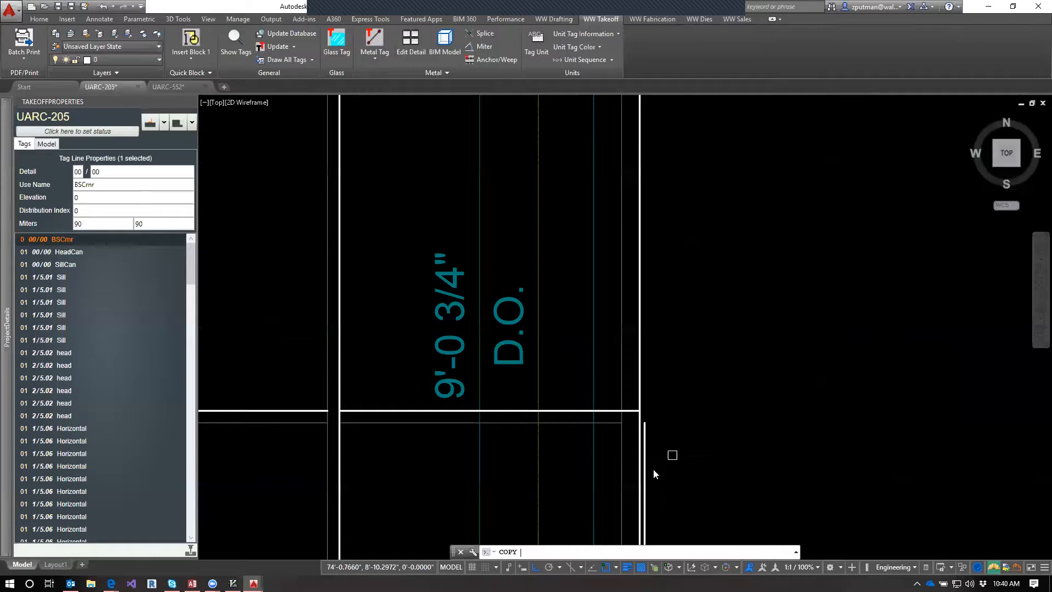
click(646, 456)
key(Return)
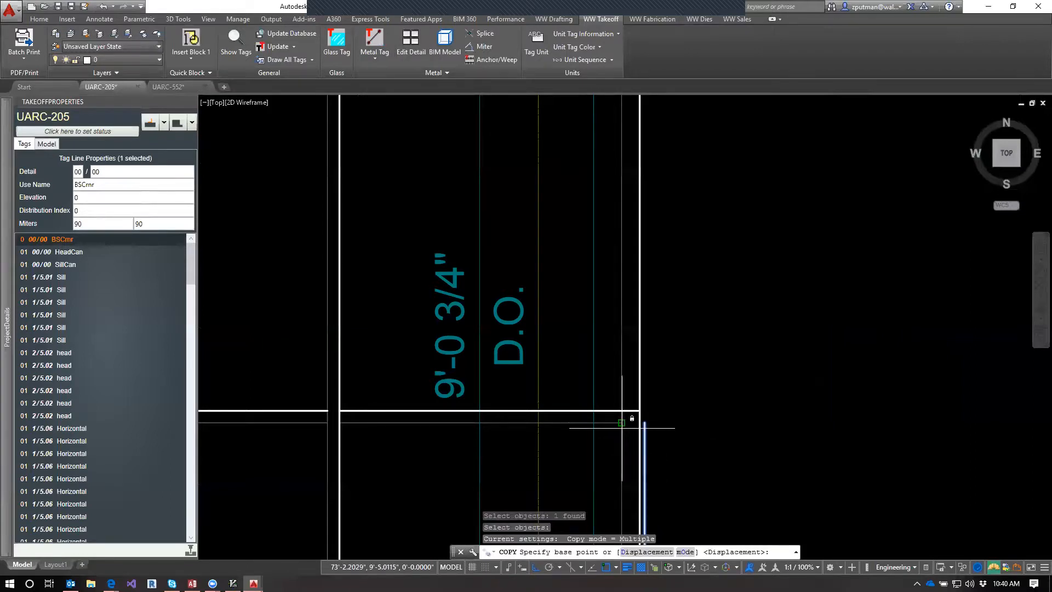
click(630, 417)
key(Escape)
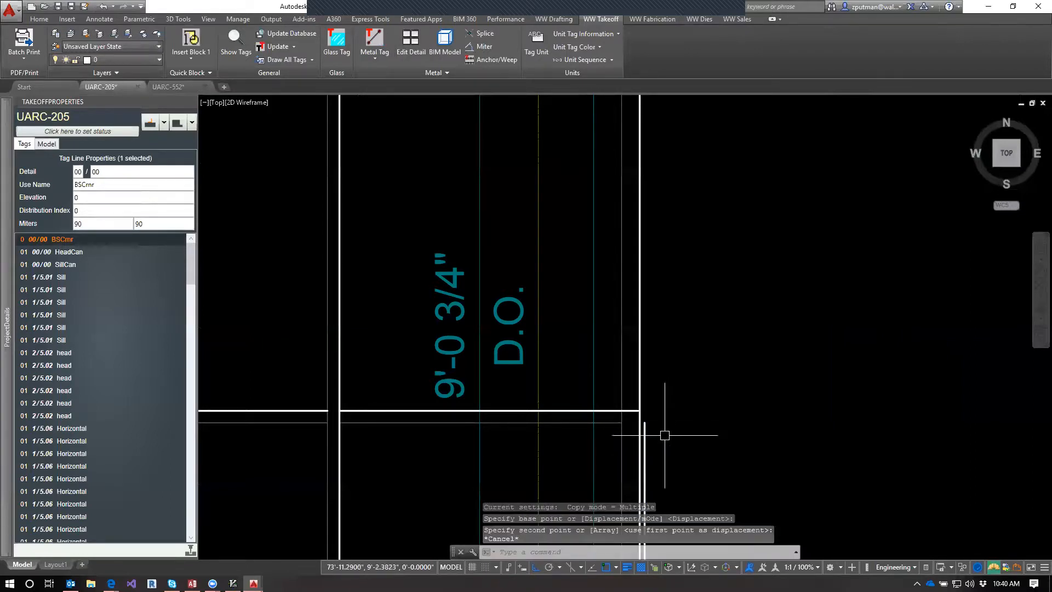
Step: Copy the BSCrnr tag line from the sill's upper edge up to the upper edges of the lower and upper horizontals at the corner
click(644, 435)
text(cp)
key(Return)
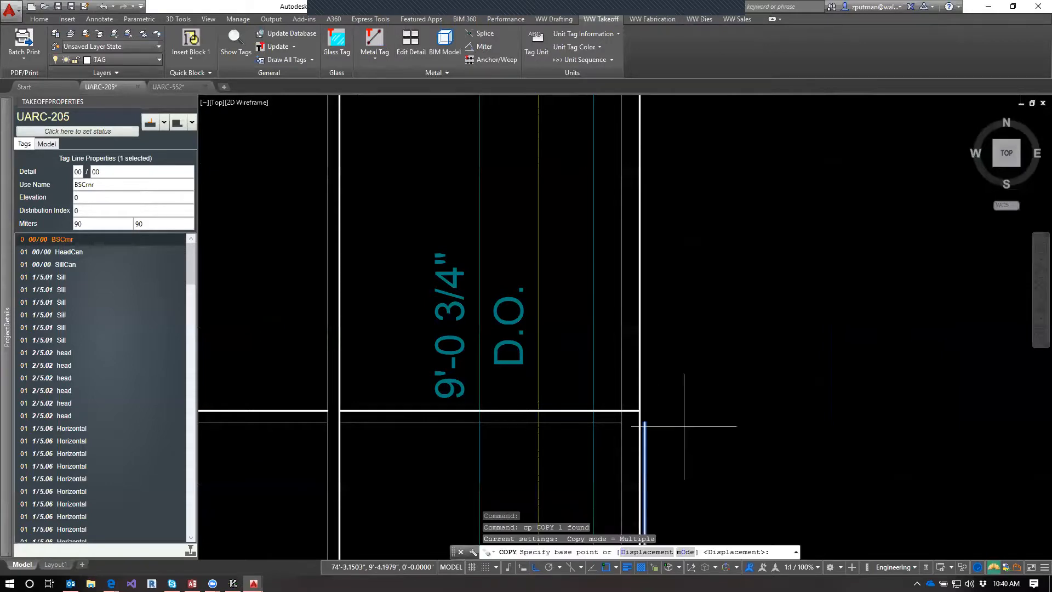
scroll(674, 439, down, 3)
scroll(668, 452, up, 4)
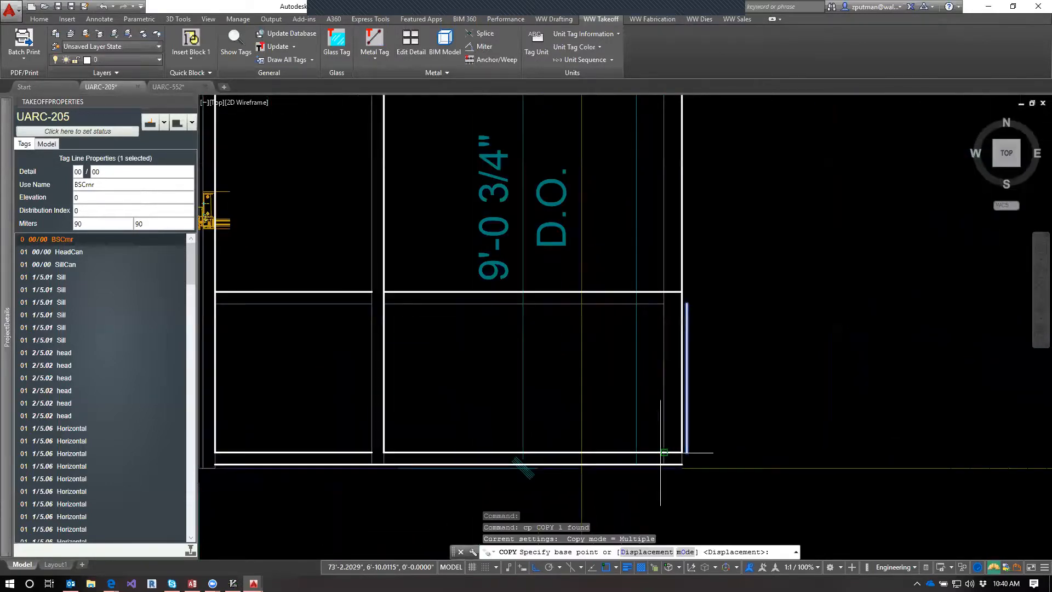
click(663, 452)
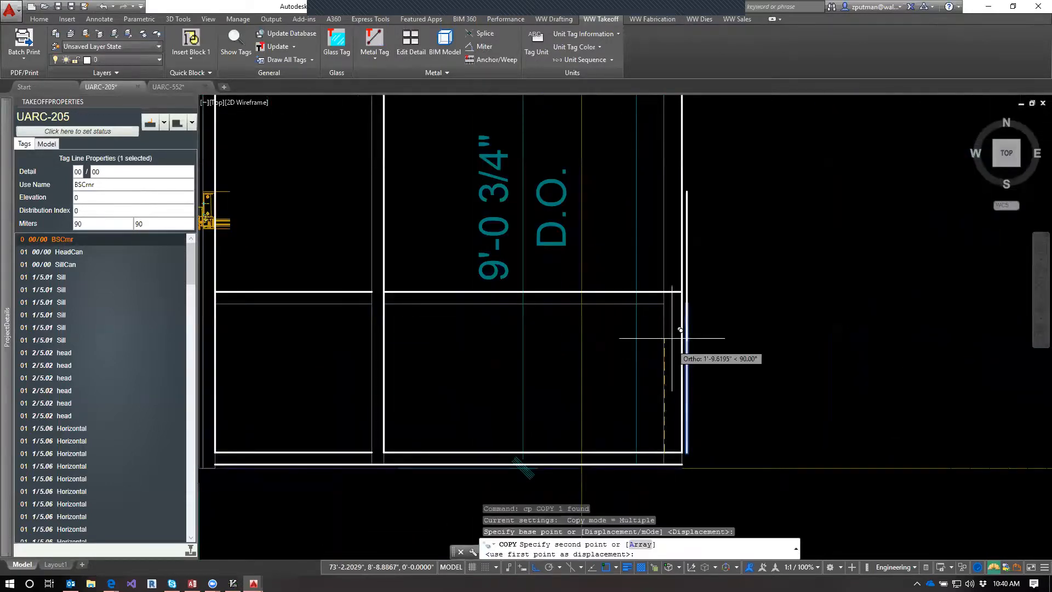
click(673, 294)
scroll(741, 432, down, 4)
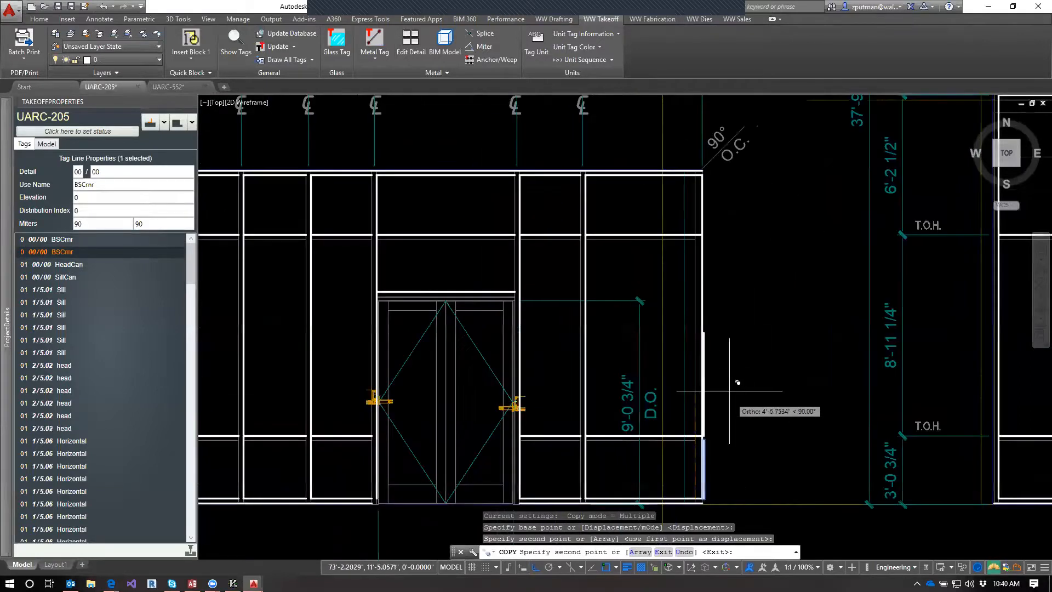
scroll(720, 238, up, 4)
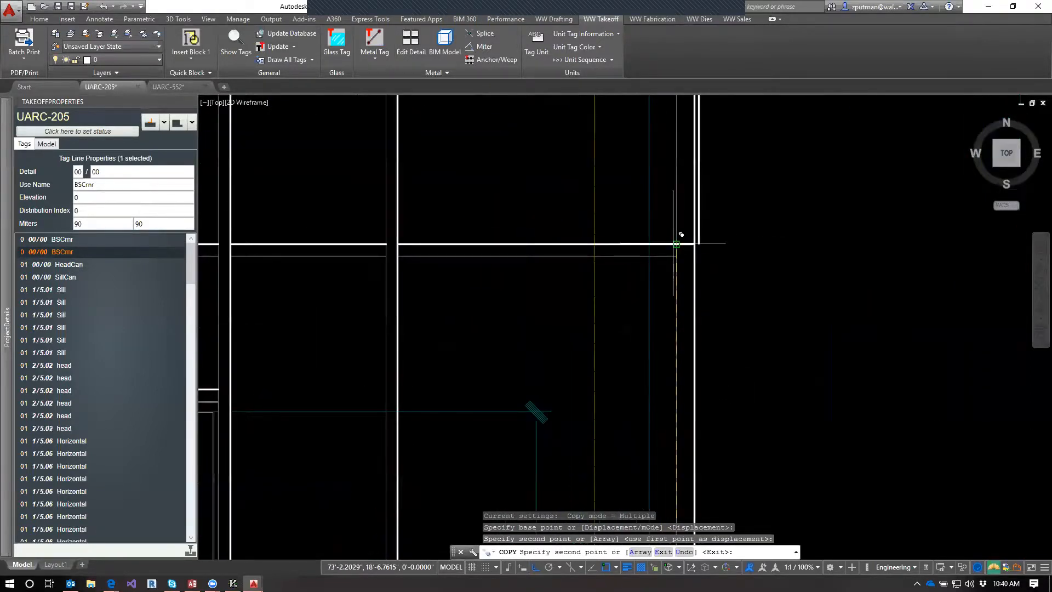
click(676, 244)
middle_drag(796, 212, 789, 304)
key(Escape)
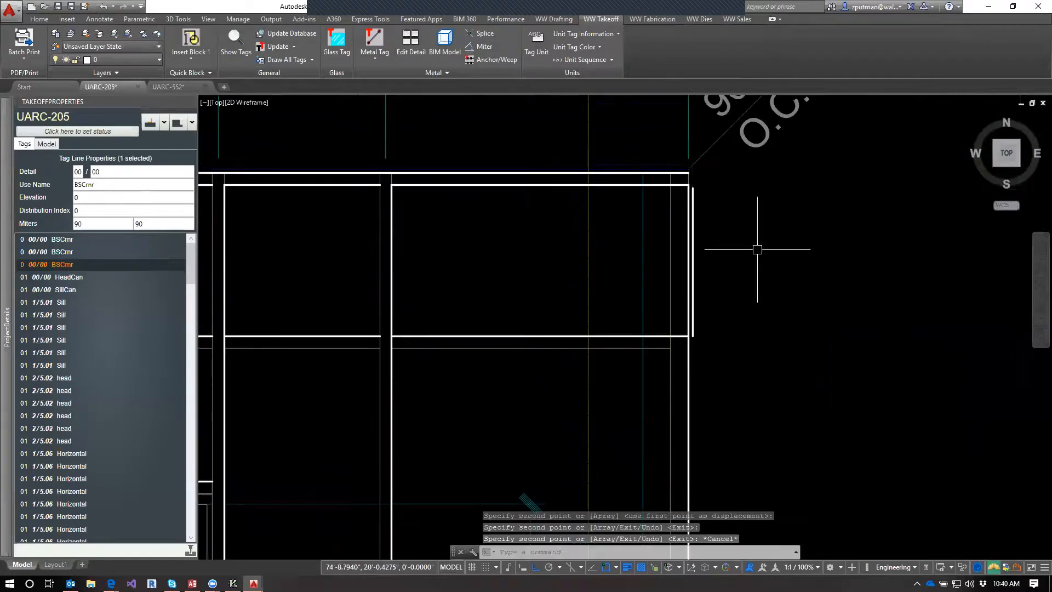
key(Escape)
key(Escape)
Step: Stretch the upper end of the topmost BSCrnr tag line perpendicular to the underside of the head
click(692, 193)
scroll(691, 189, up, 3)
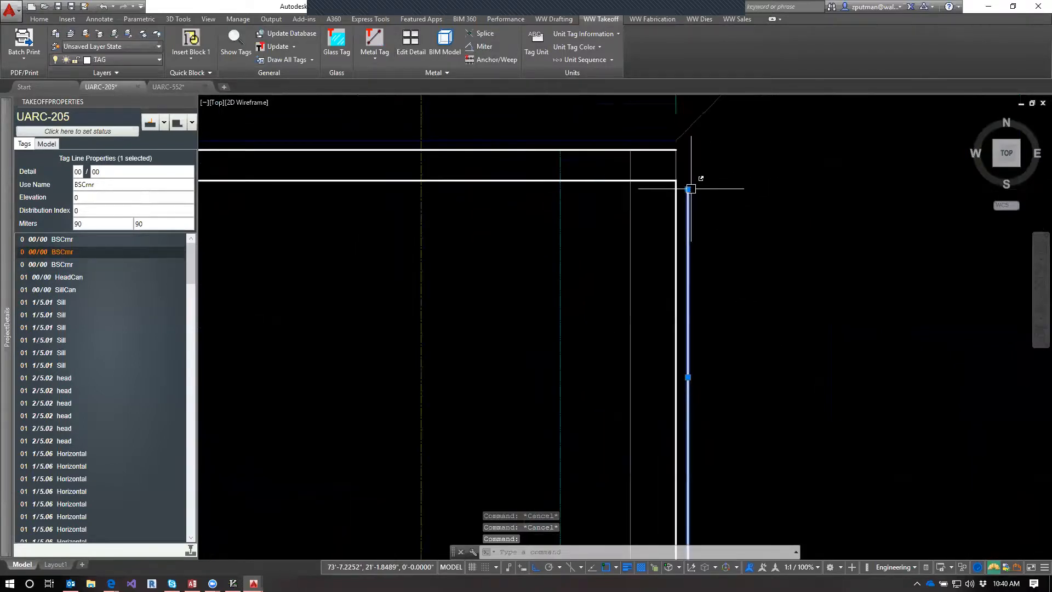
click(689, 190)
text(pe)
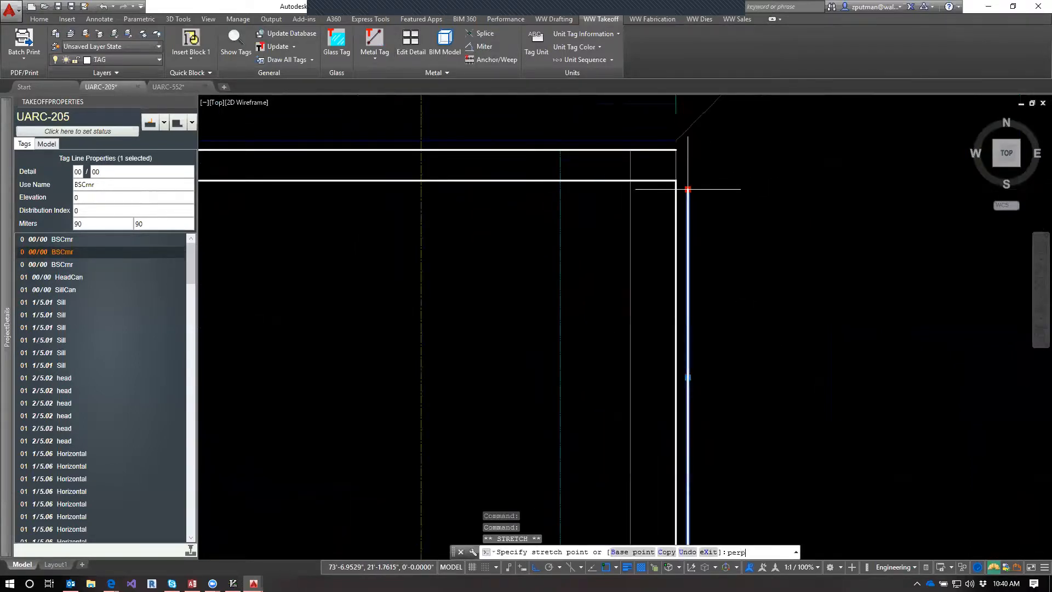
key(Return)
click(646, 167)
scroll(745, 265, down, 3)
scroll(750, 295, down, 3)
key(Escape)
key(Escape)
scroll(754, 401, down, 2)
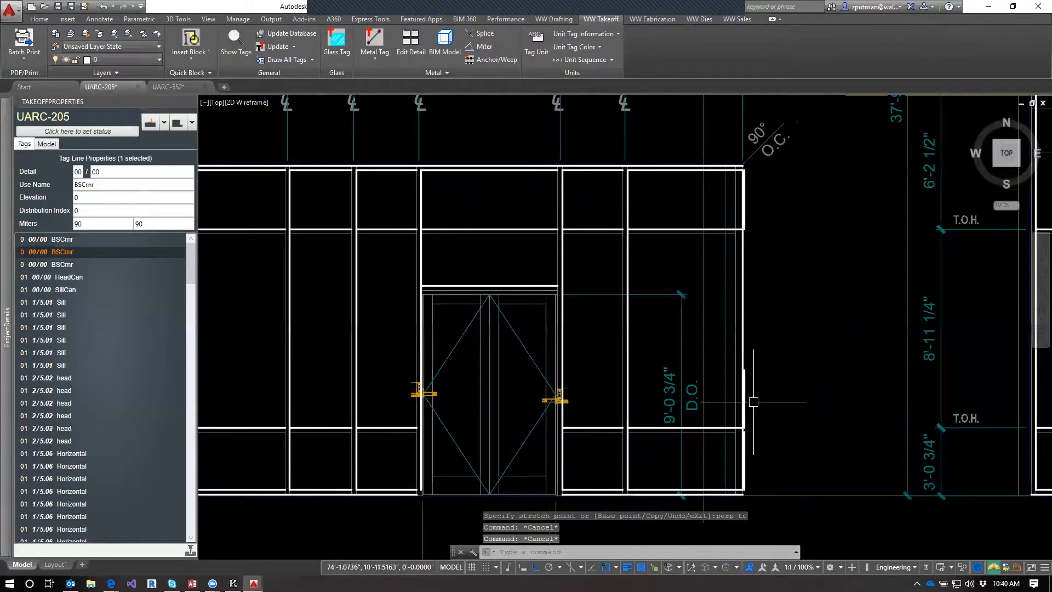
Step: Stretch the upper end of the middle BSCrnr tag line perpendicular to the underside of the upper horizontal, and save the drawing
scroll(747, 376, up, 4)
click(741, 354)
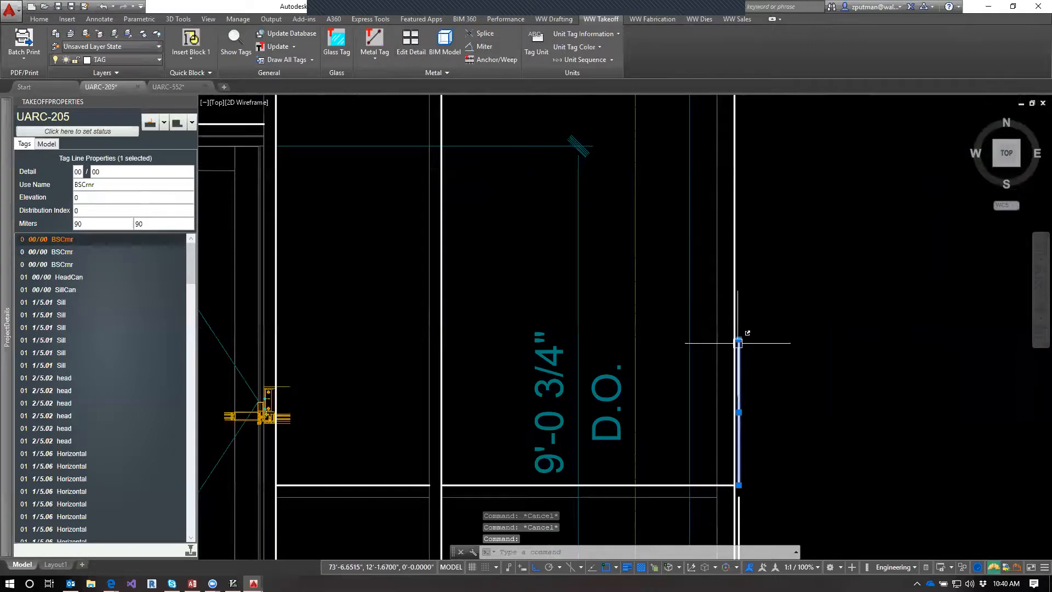
click(738, 343)
middle_drag(756, 242, 747, 435)
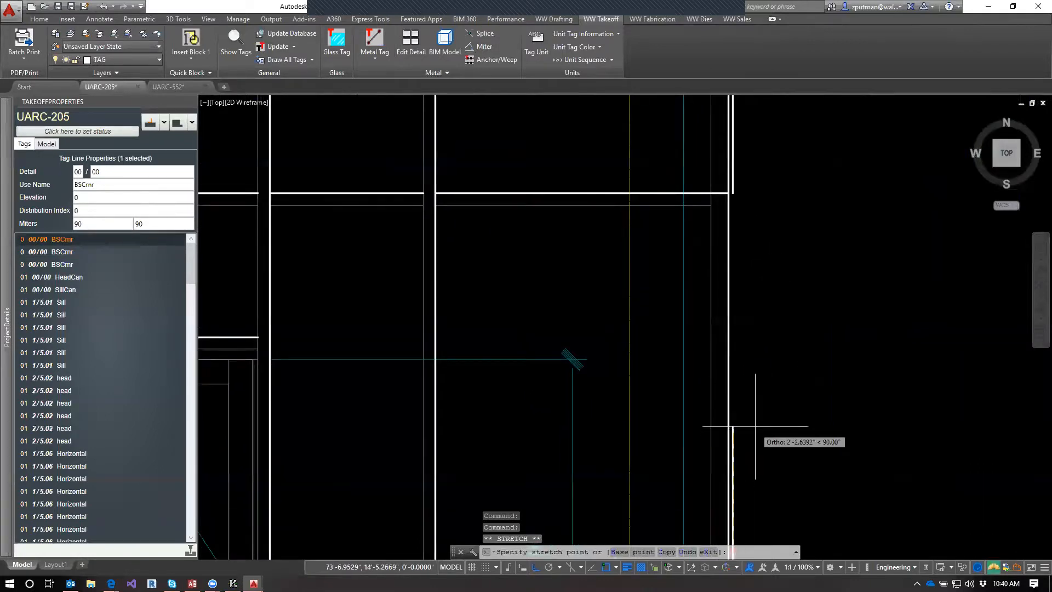
text(per)
key(Return)
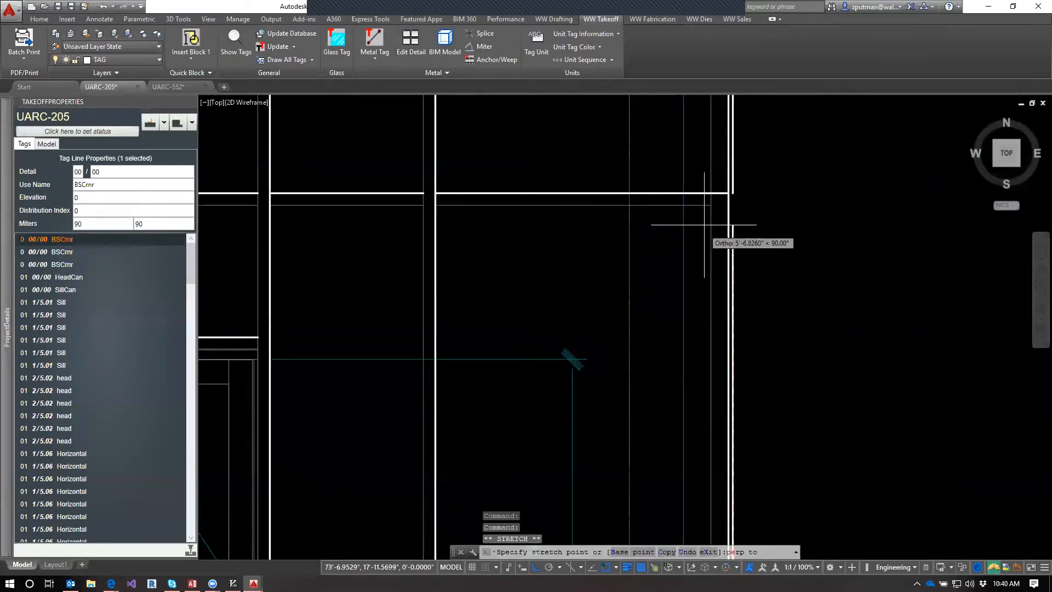
click(709, 204)
key(Escape)
key(Escape)
key(Escape)
scroll(833, 317, down, 4)
mouse_move(826, 356)
middle_down()
mouse_move(791, 390)
mouse_move(738, 381)
mouse_move(730, 390)
middle_up()
text(qsave)
key(Return)
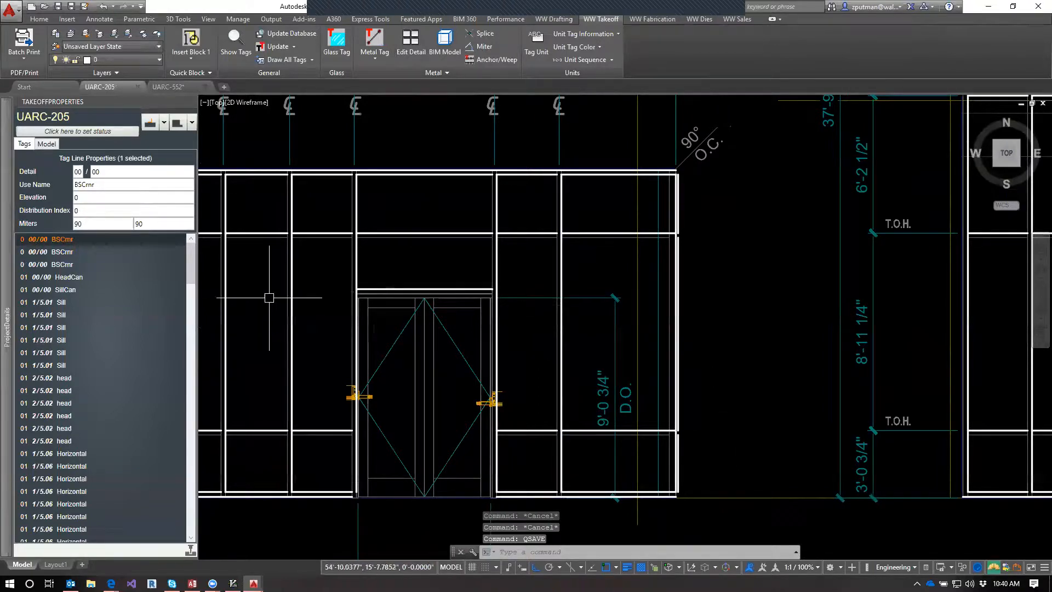
Step: Check the detail and elevation values on the CrnrR tag line of the corner vertical
shift+click(76, 265)
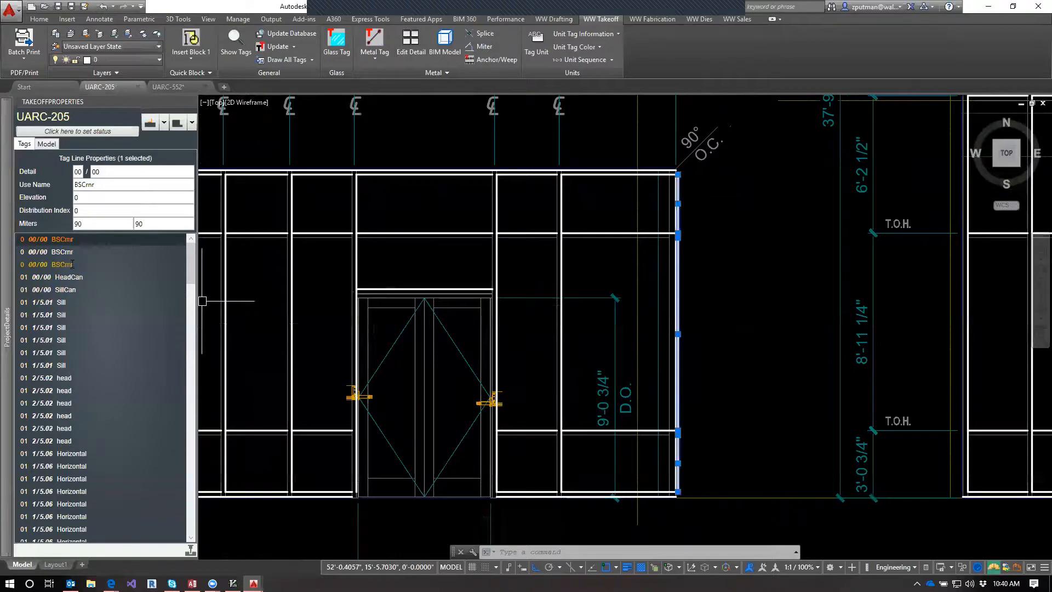
key(Escape)
key(Escape)
click(675, 329)
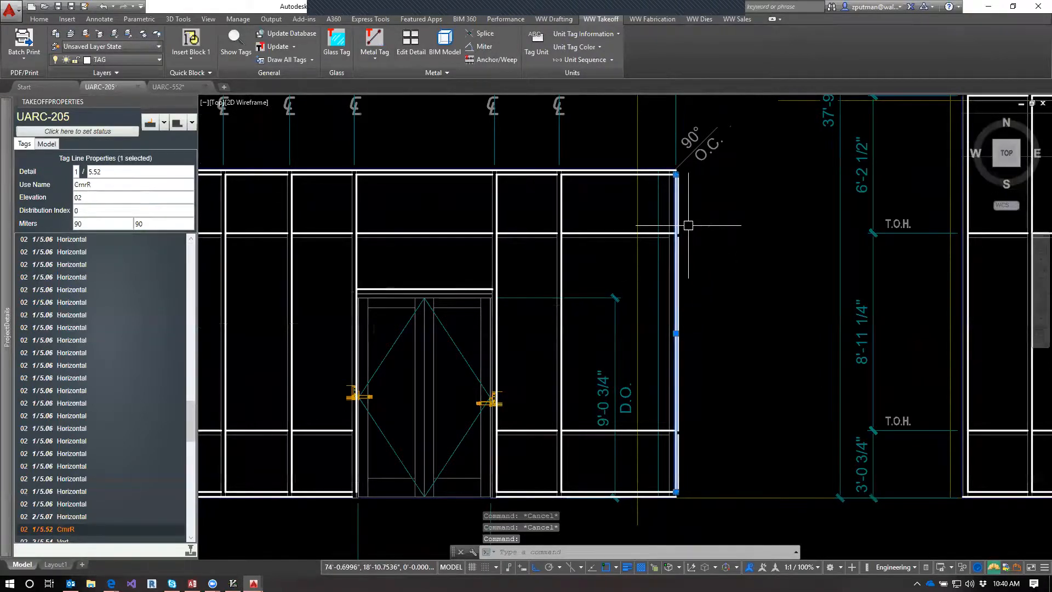
Step: Assign detail 1/5.52 and elevation 02 to all three BSCrnr tag lines, and save the drawing
drag(191, 421, 182, 248)
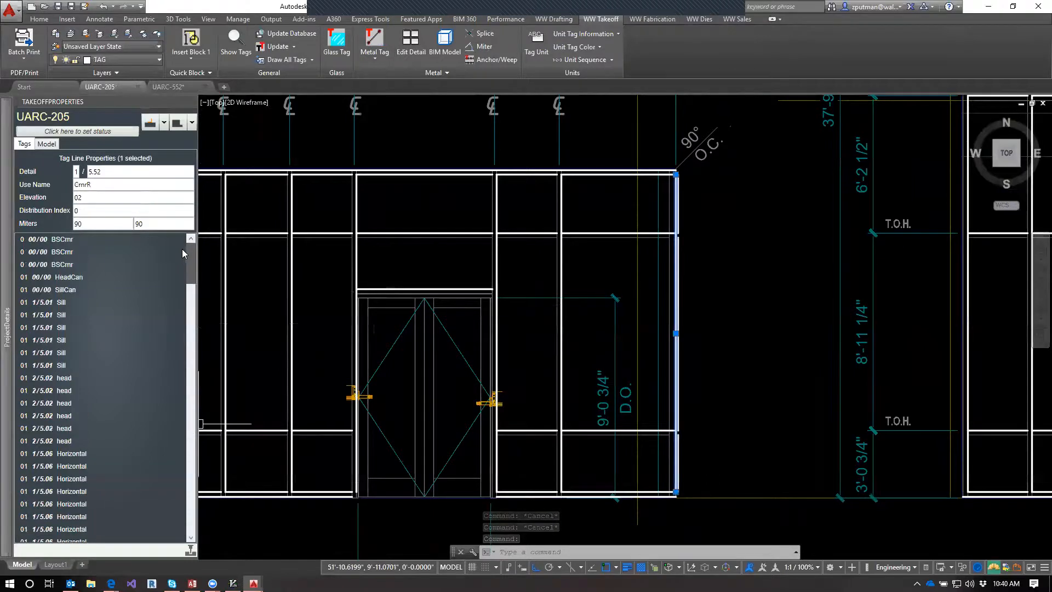
drag(65, 239, 63, 264)
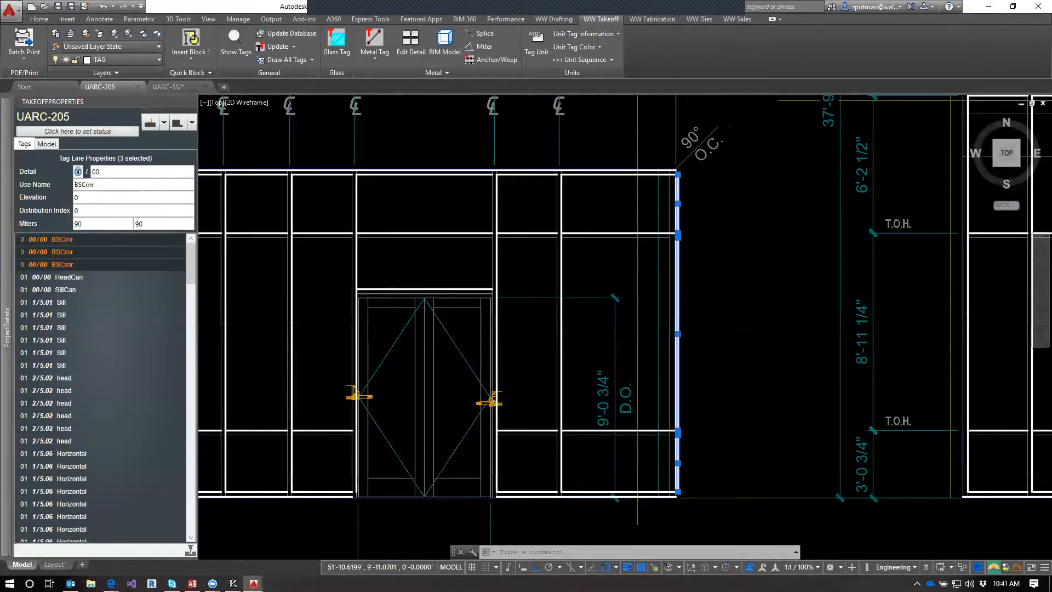
key(Tab)
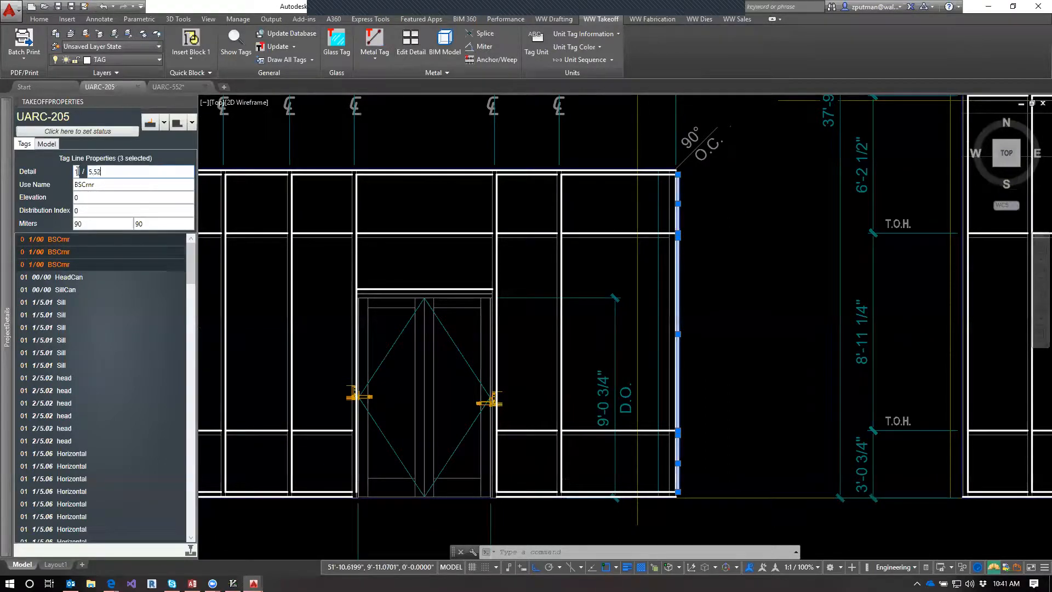
key(Return)
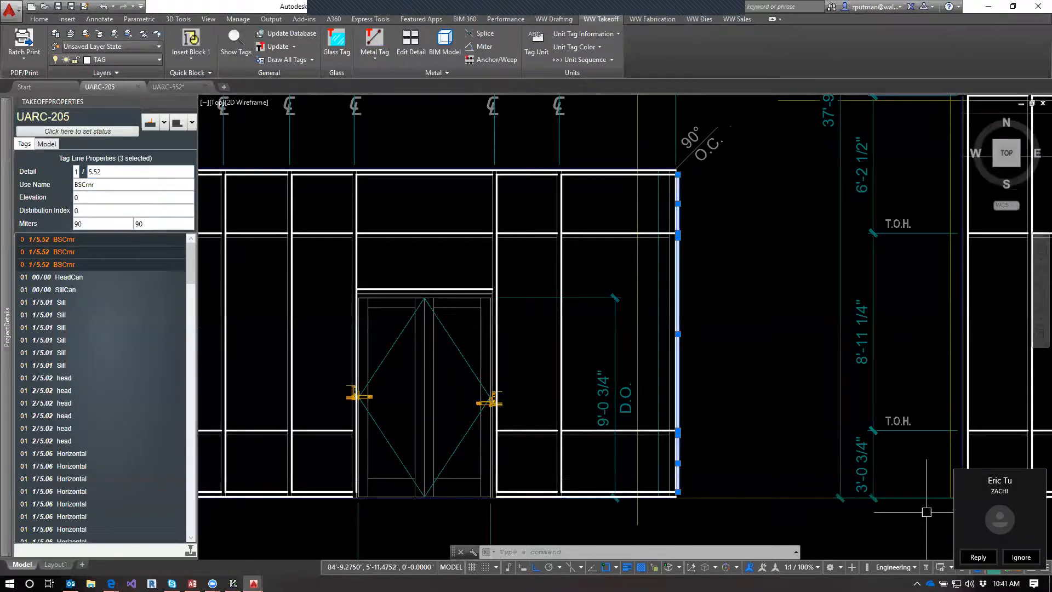
click(1020, 557)
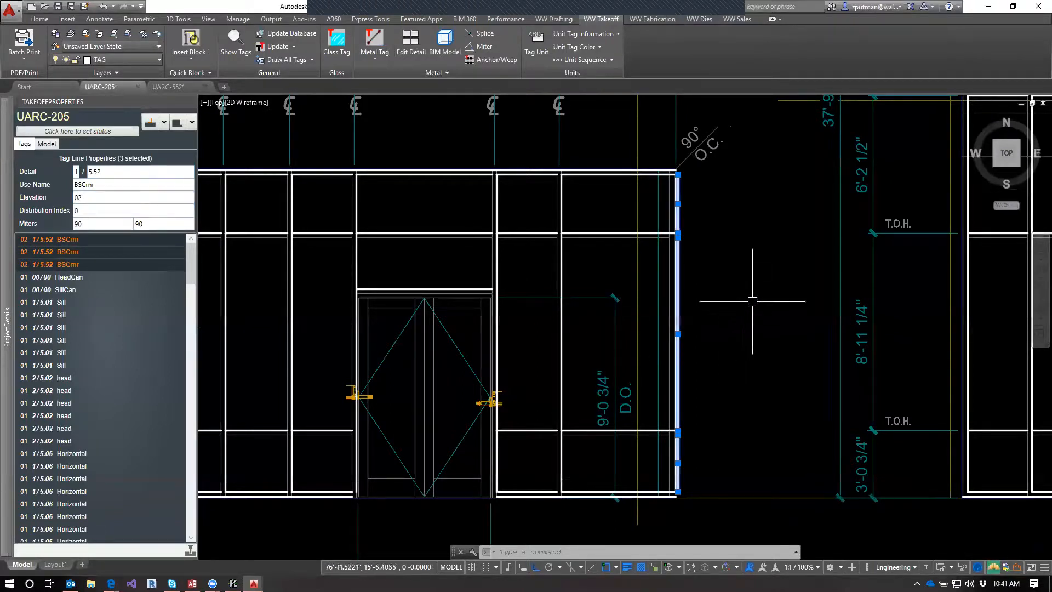
key(Escape)
key(Escape)
key(Escape)
scroll(747, 296, down, 3)
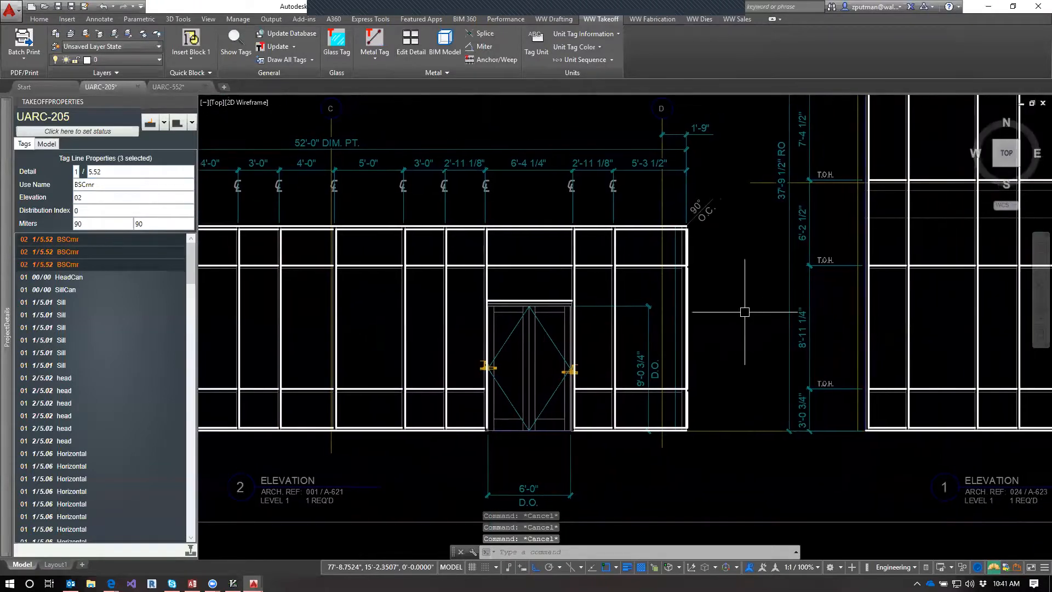
text(qsave)
key(Return)
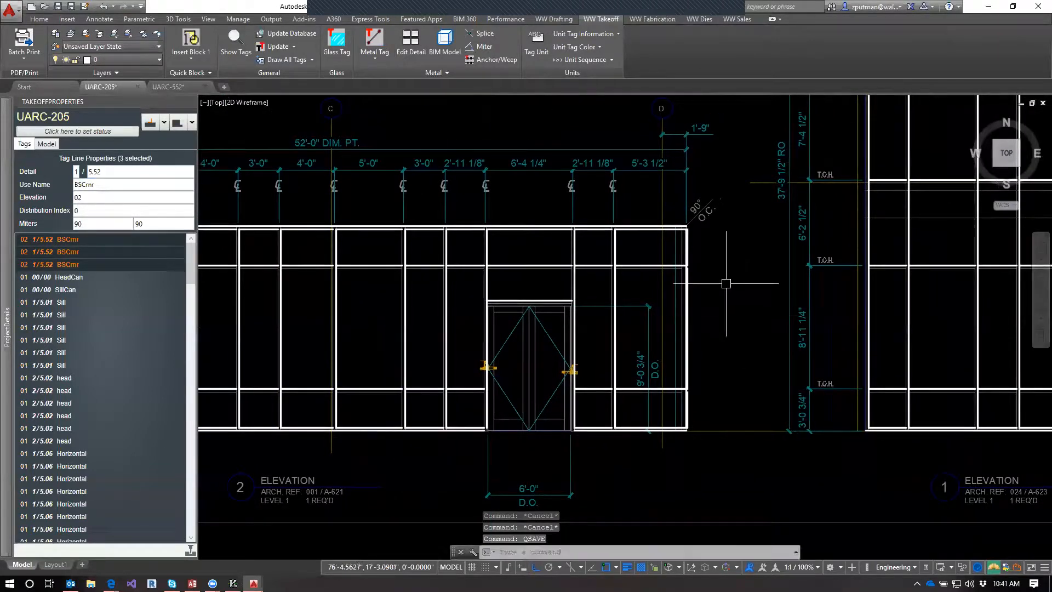
Step: Add a BSCrnr part use to detail 1\5.52 in the project details and mark it as vertical
mouse_move(6, 327)
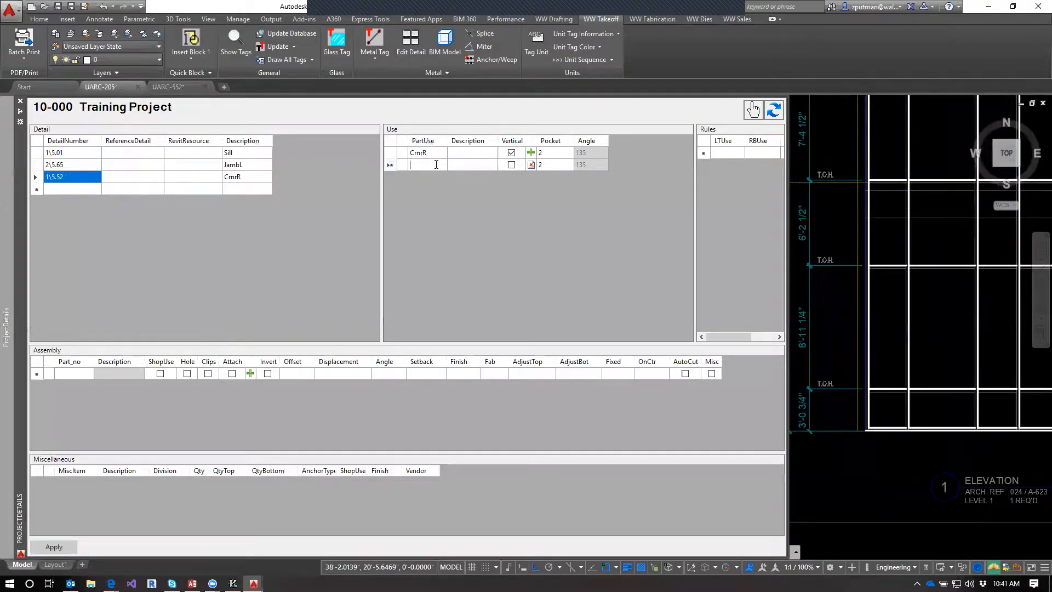
click(437, 164)
text(BSCrnr)
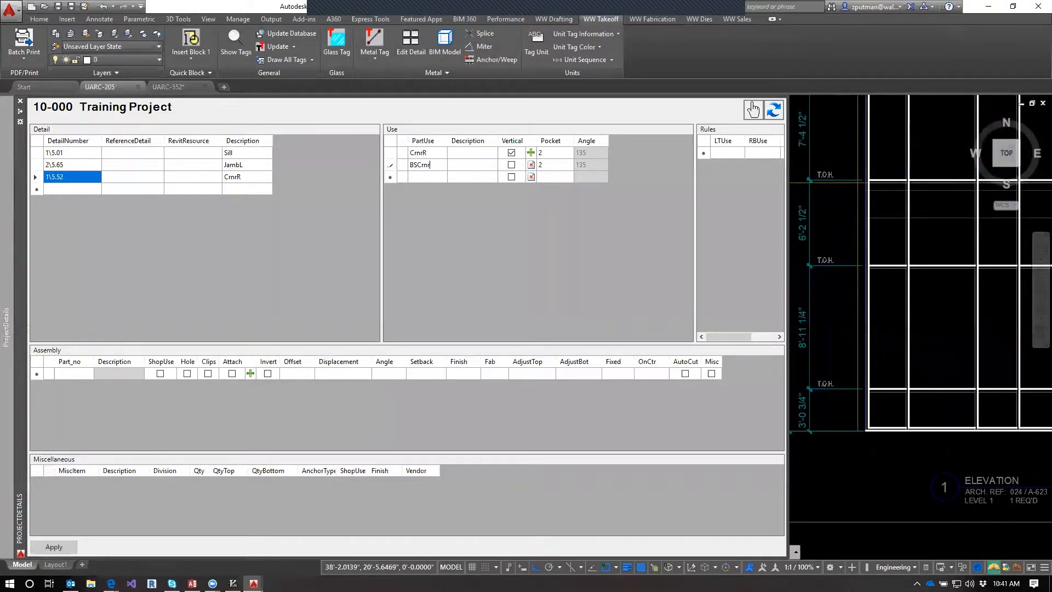
click(425, 155)
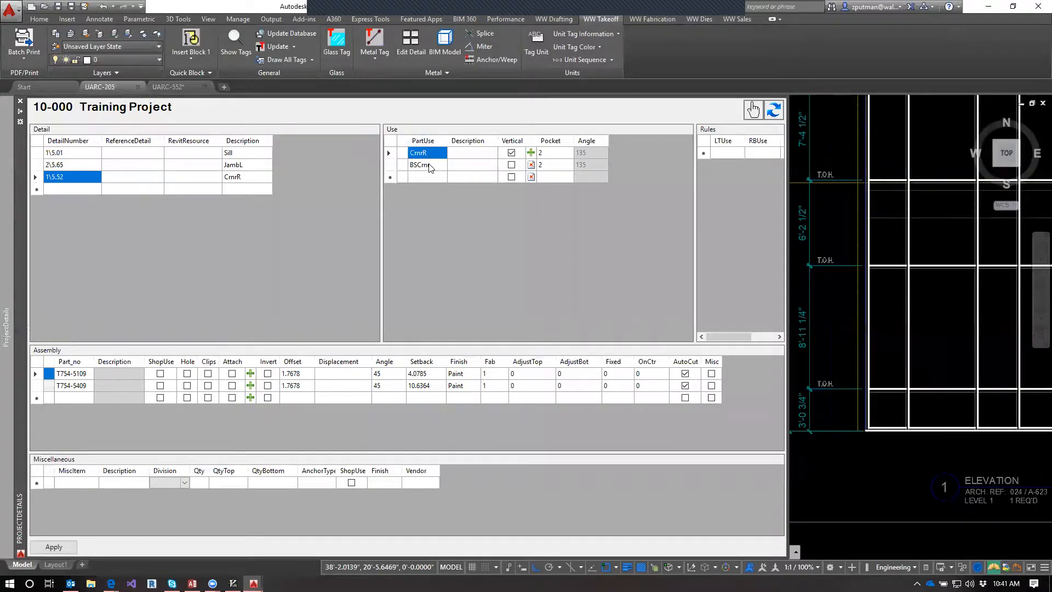
click(432, 166)
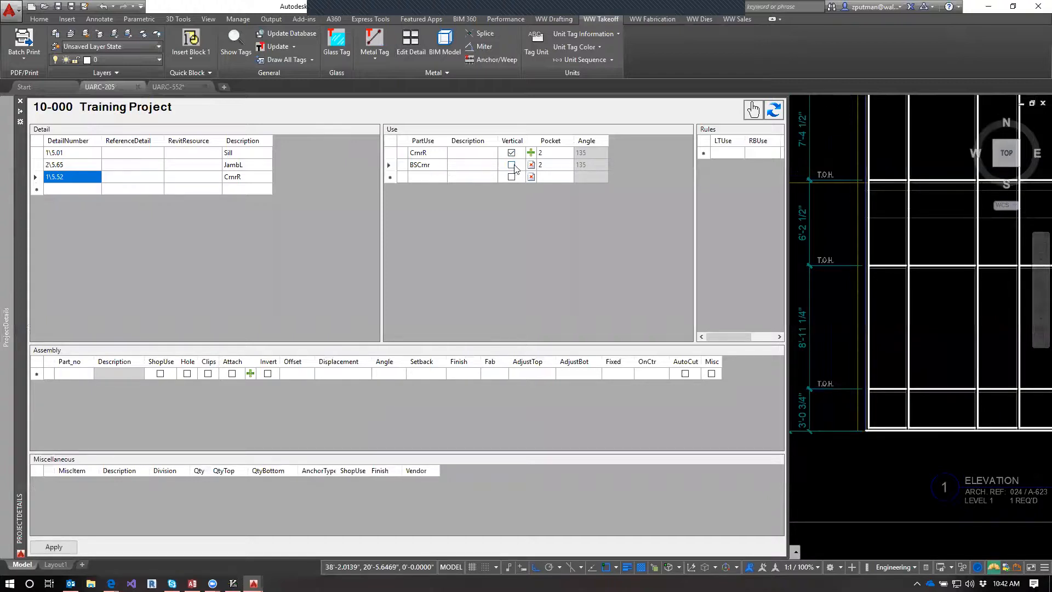
click(440, 170)
click(77, 374)
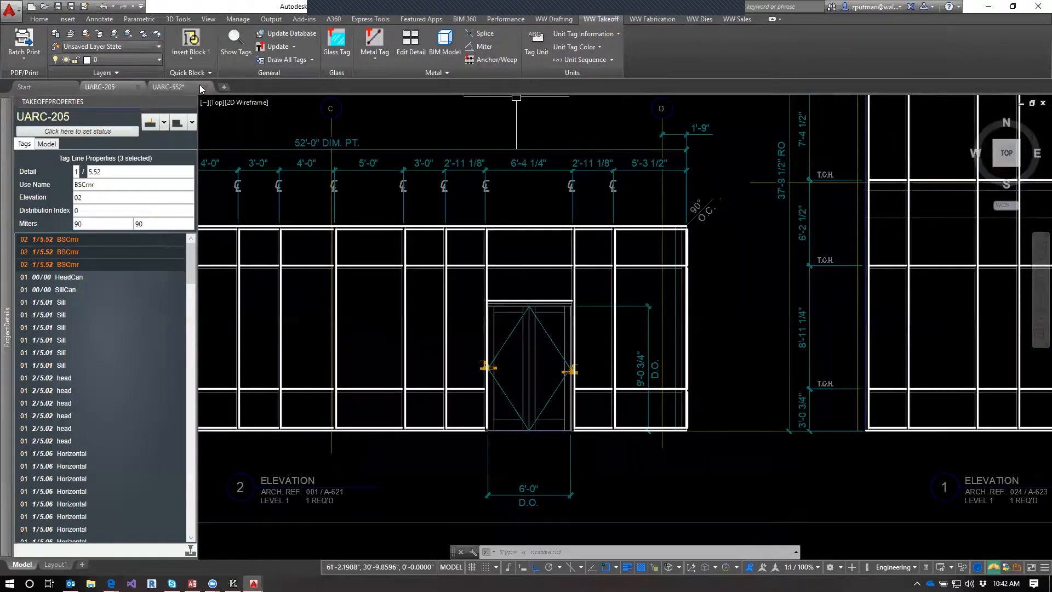
Step: Switch to drawing UARC-552 and examine the leg dimensions of the outer angle in the 90° corner detail
click(199, 84)
middle_drag(914, 465, 813, 395)
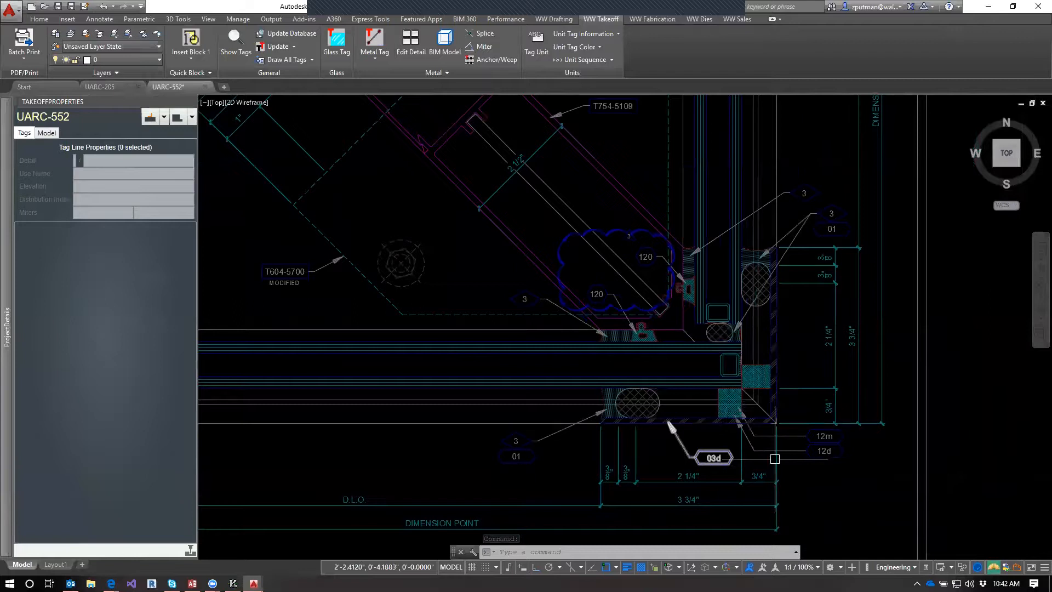
middle_drag(810, 328, 789, 371)
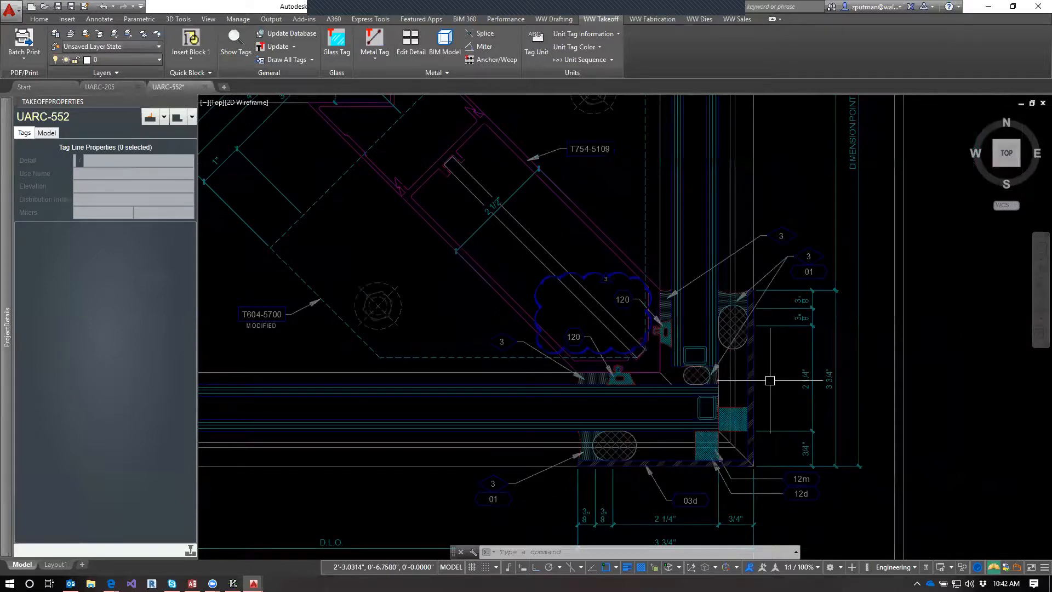
middle_drag(811, 431, 801, 382)
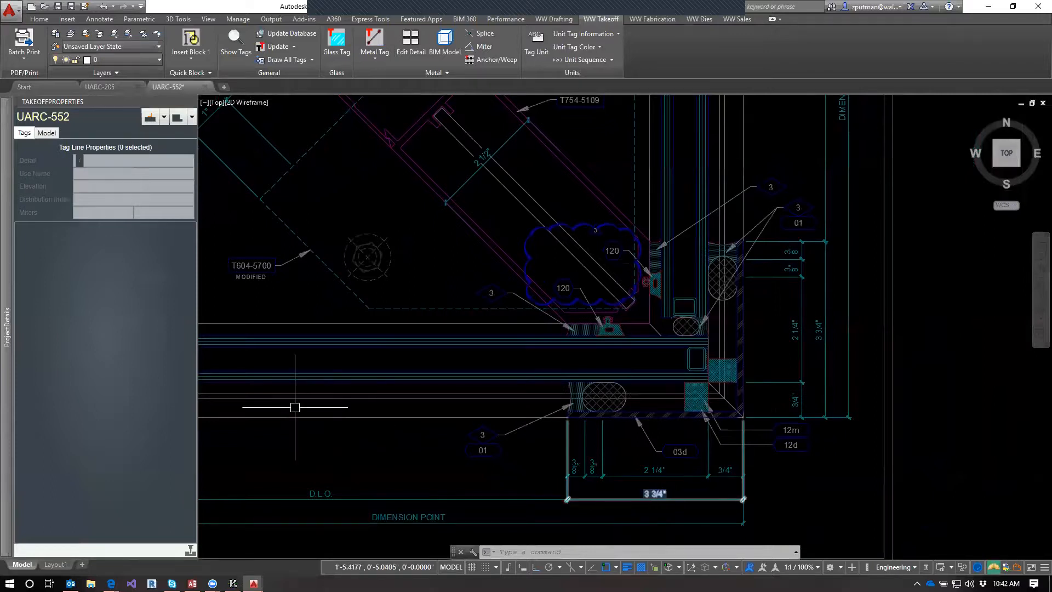
Step: Add part BS334334 to the assembly of the BSCrnr use and apply the project data changes
mouse_move(3, 331)
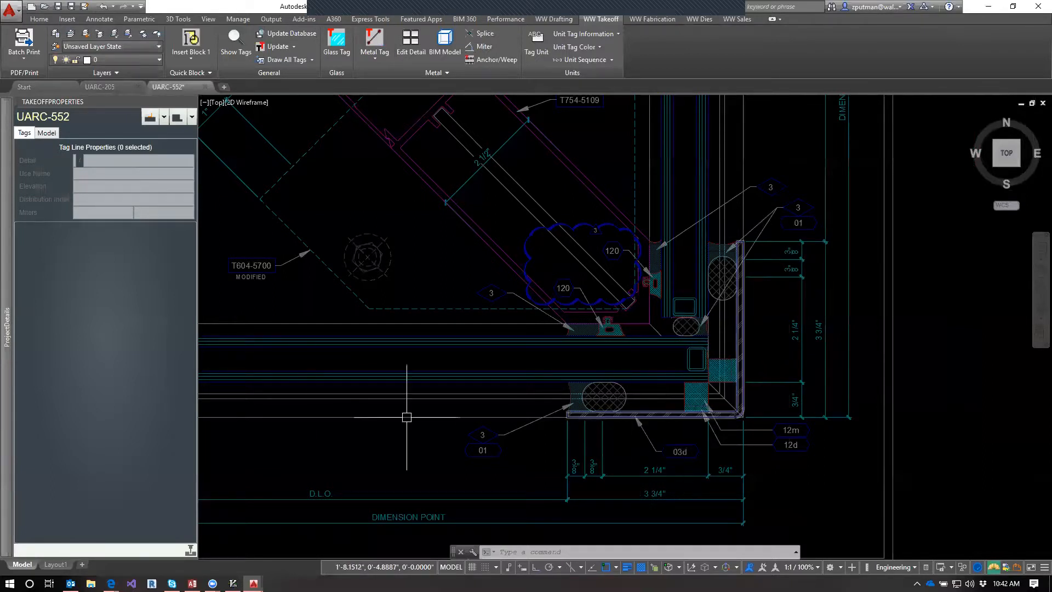
mouse_move(3, 378)
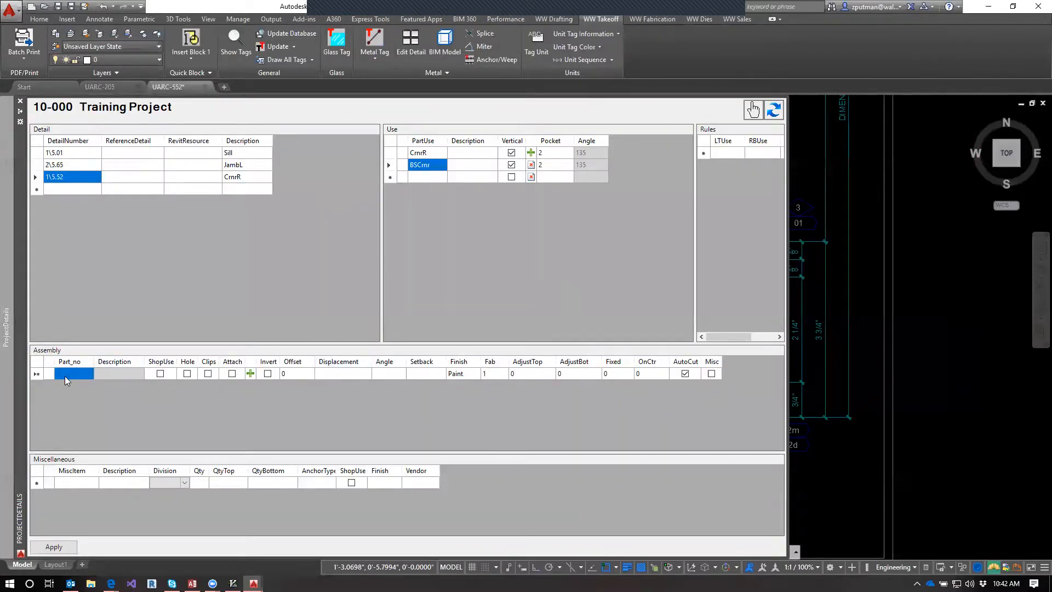
click(75, 376)
text(BS334334)
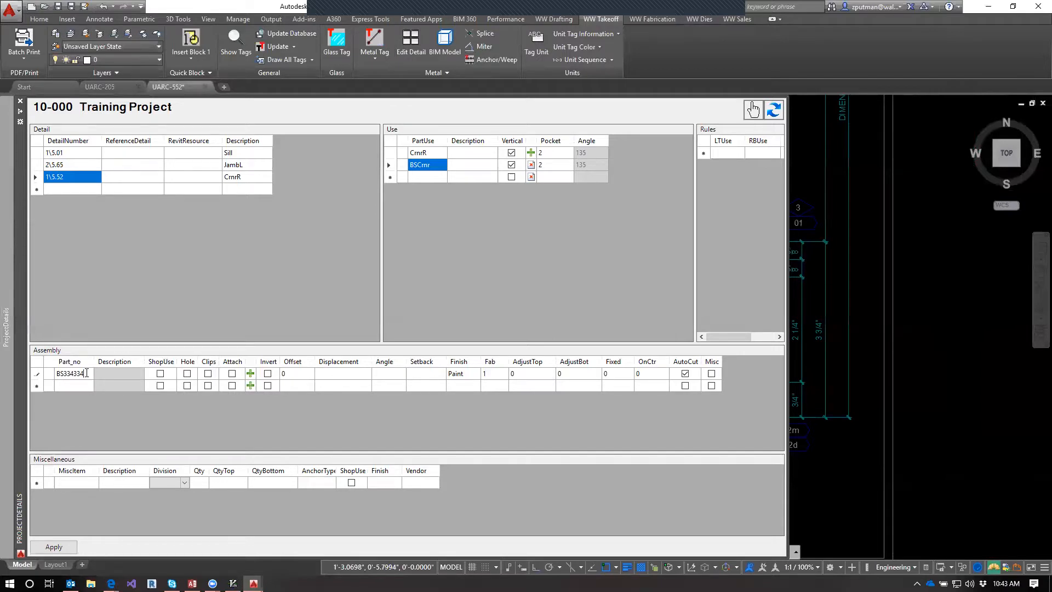
click(81, 385)
click(85, 375)
click(87, 376)
click(84, 386)
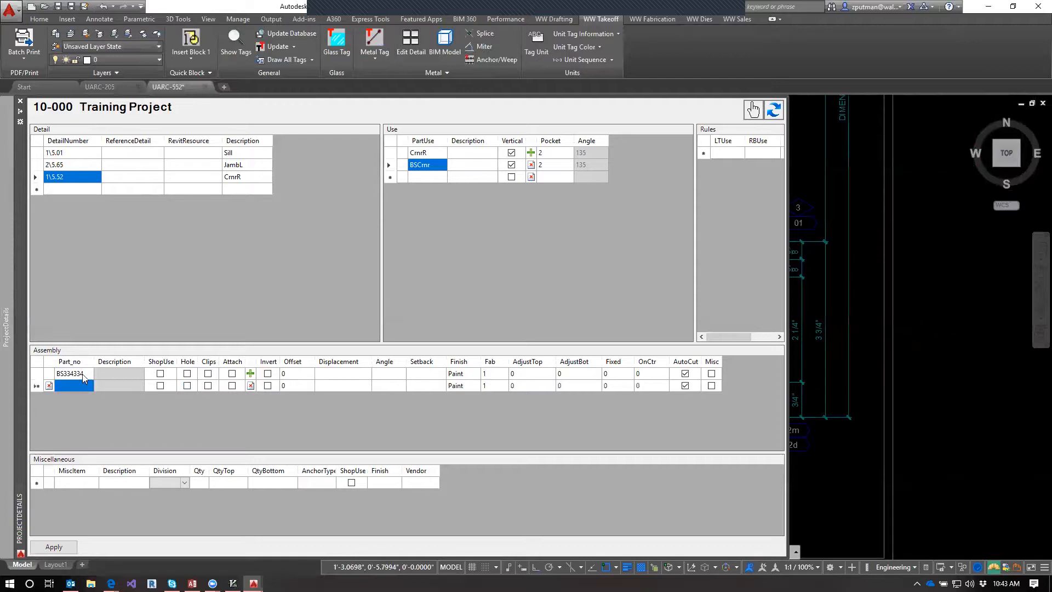
click(84, 377)
click(61, 548)
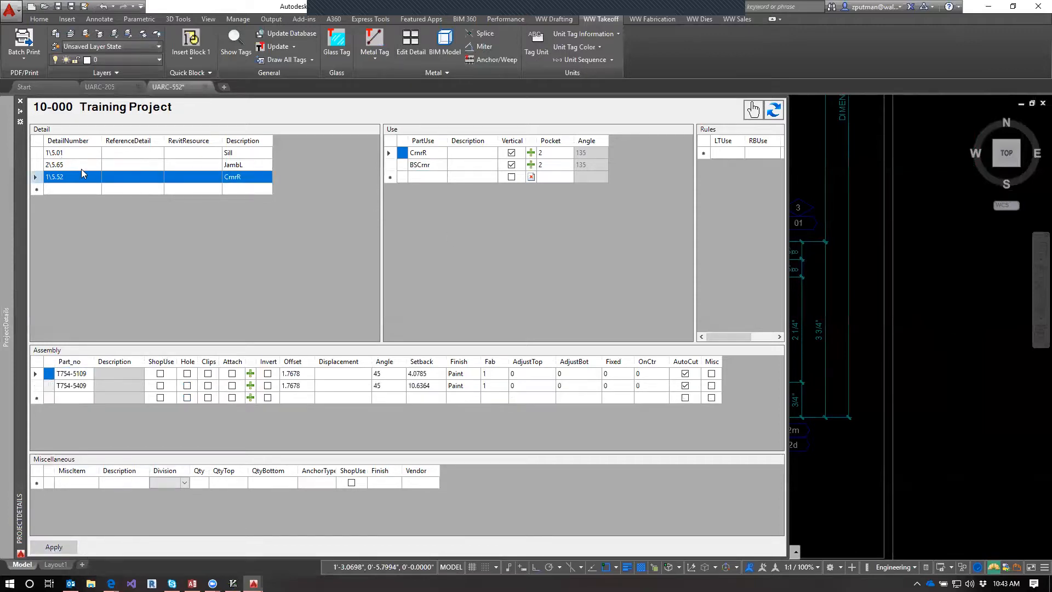
Step: Open the use layout of BSCrnr to check for its part geometry, and close it with the changes discarded
click(421, 166)
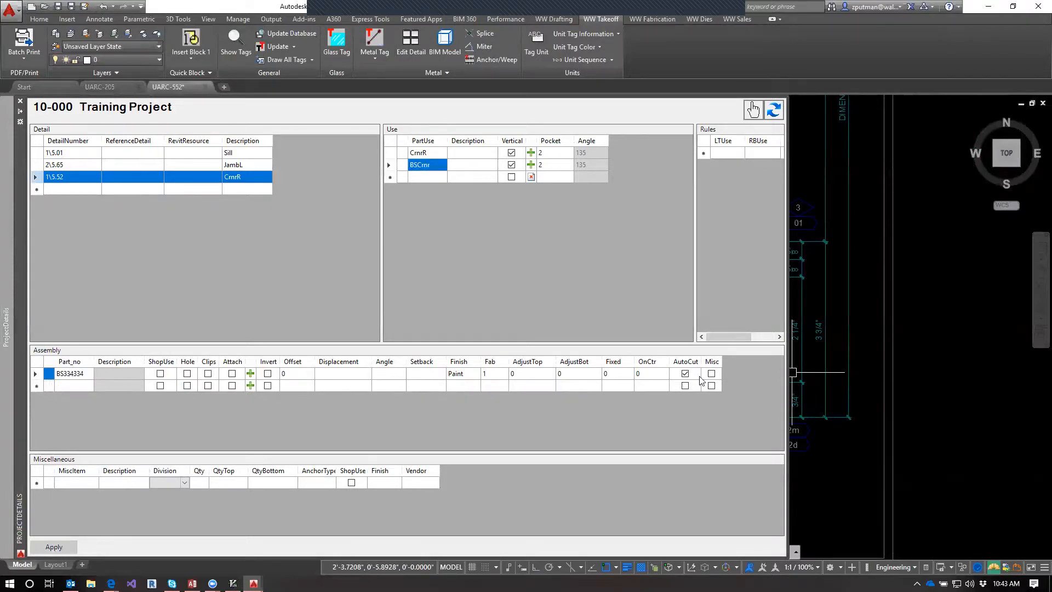
click(532, 165)
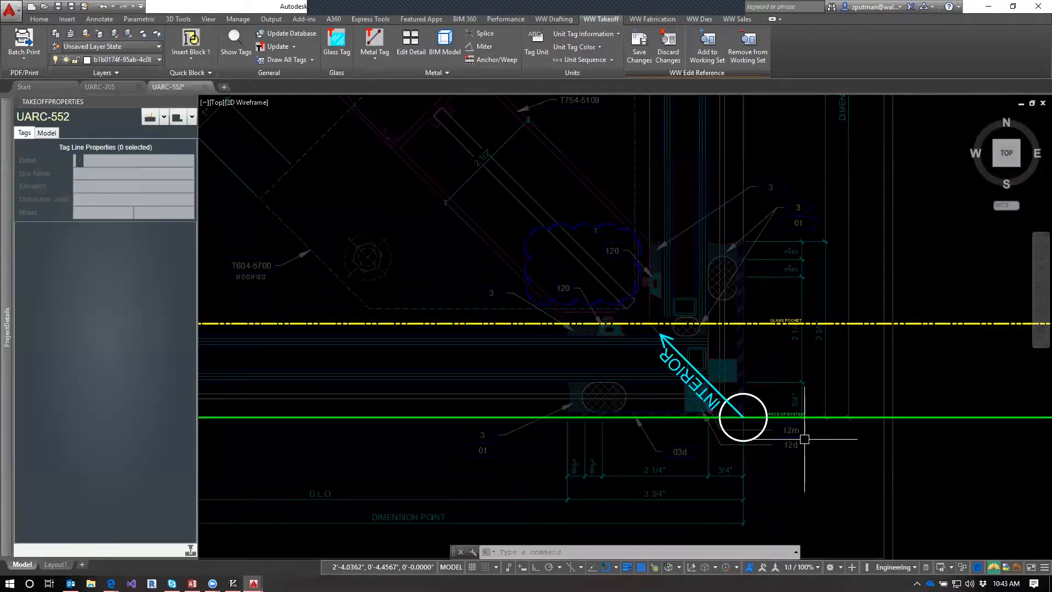
scroll(779, 285, down, 2)
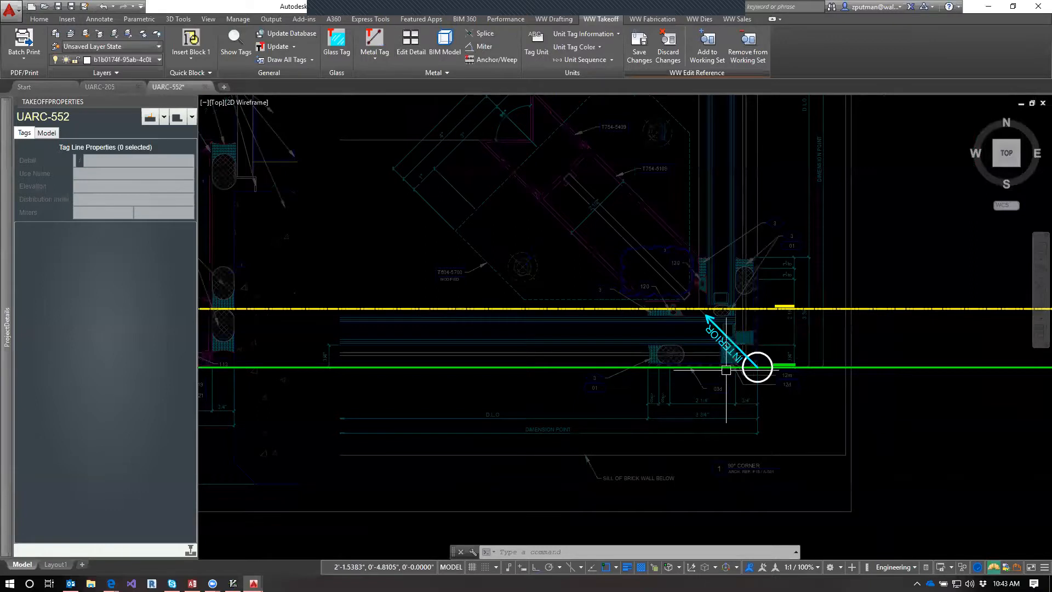
scroll(753, 324, up, 3)
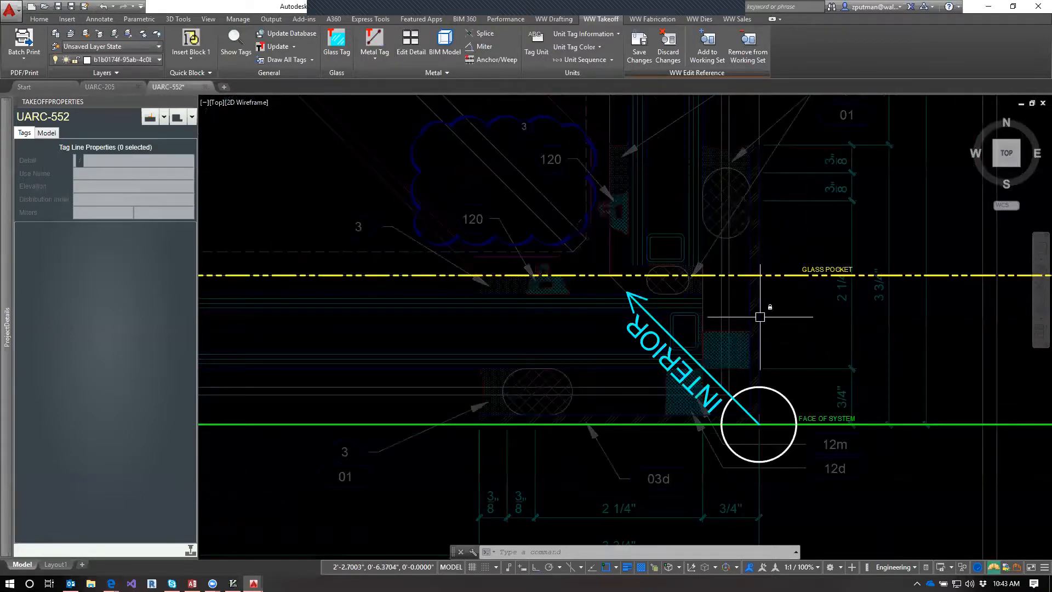
click(667, 47)
mouse_move(7, 372)
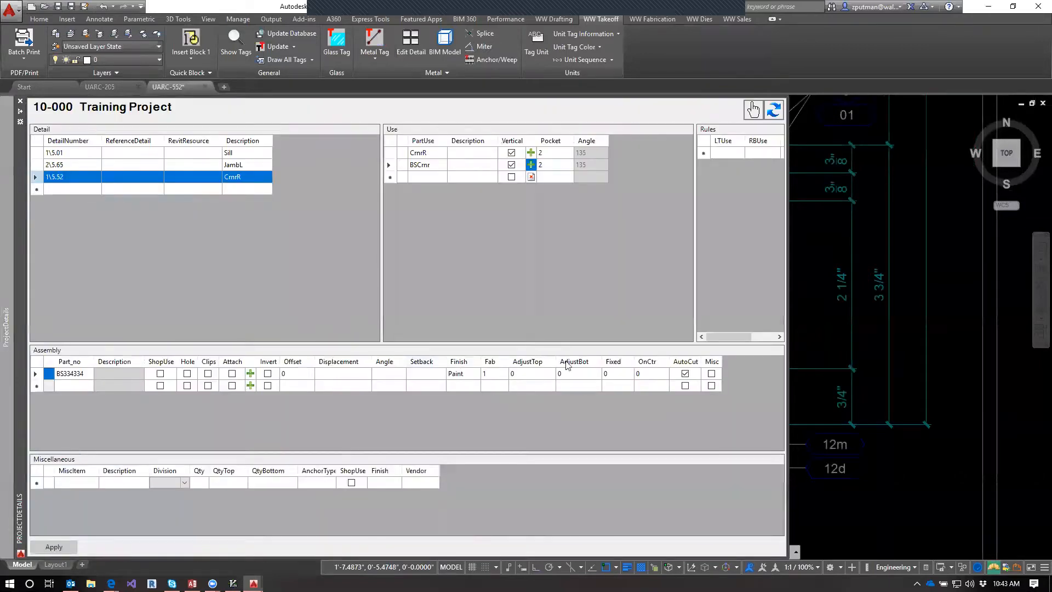
text(re)
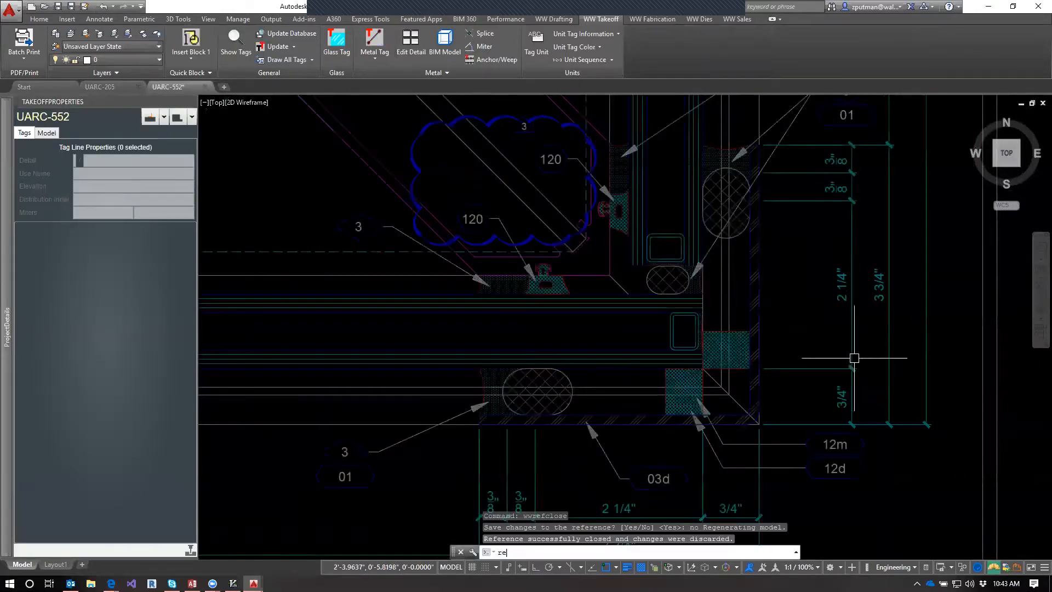
key(Return)
Step: Copy the L-shaped outer angle profile from the 90° corner detail to the empty space right of the sheet border
scroll(814, 449, down, 1)
middle_drag(814, 449, 715, 394)
scroll(715, 394, down, 2)
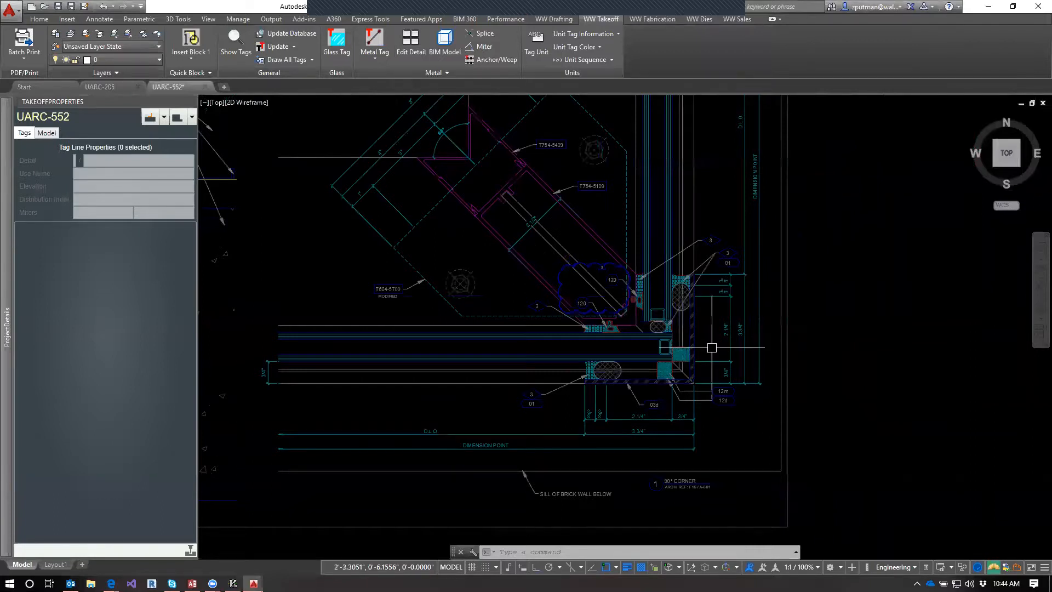
scroll(706, 352, up, 4)
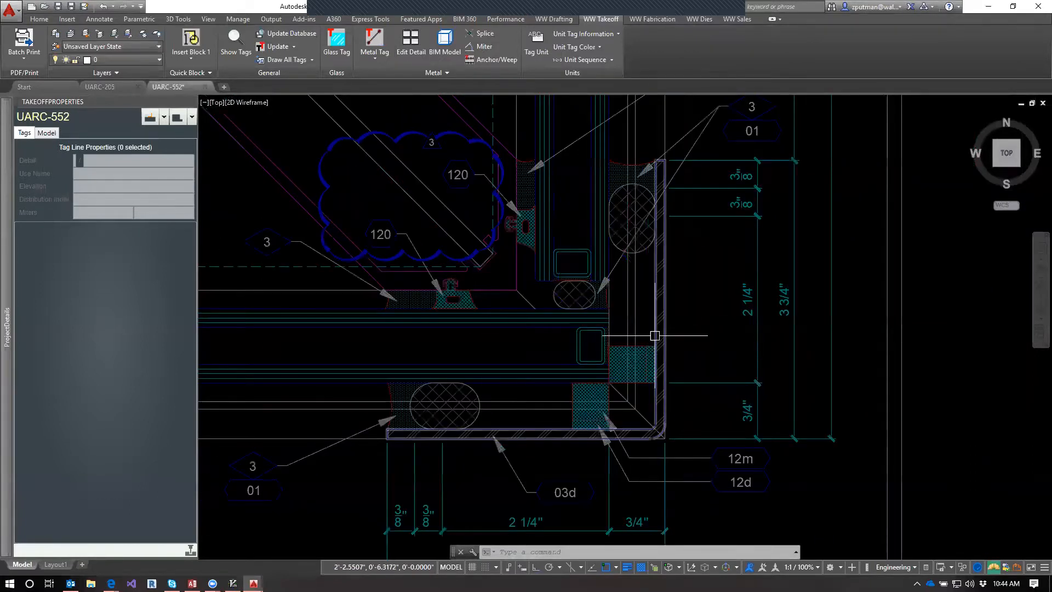
click(657, 330)
middle_drag(779, 426, 775, 427)
scroll(776, 427, down, 2)
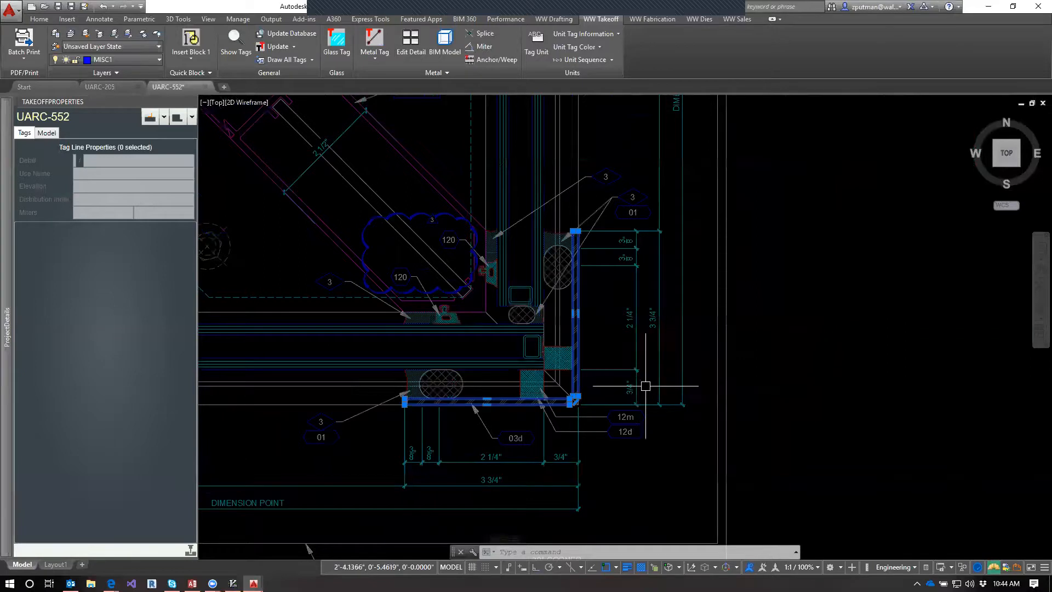
text(cp)
key(Return)
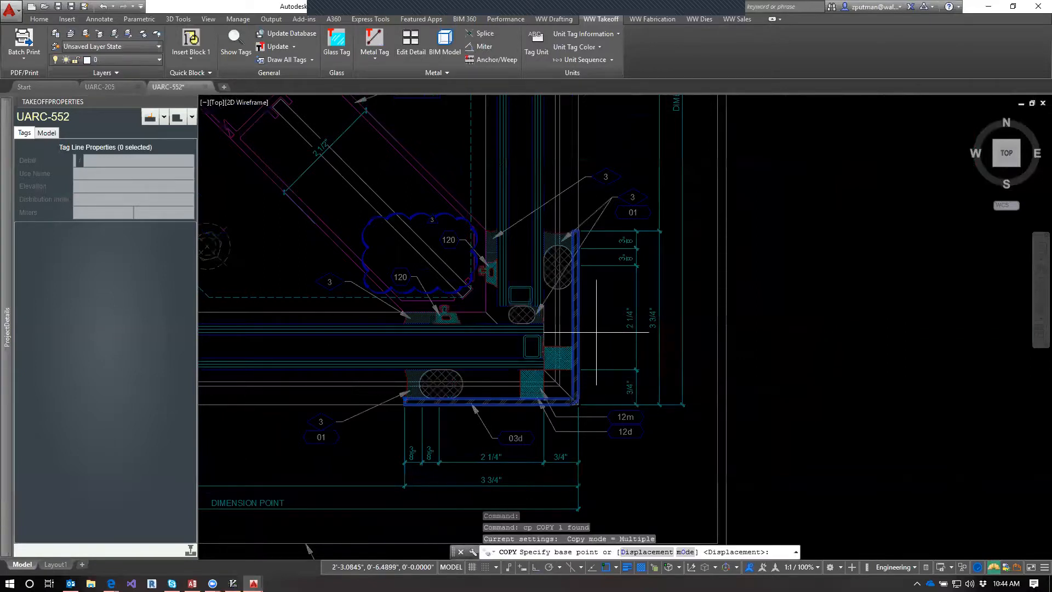
click(595, 332)
middle_drag(869, 358, 638, 353)
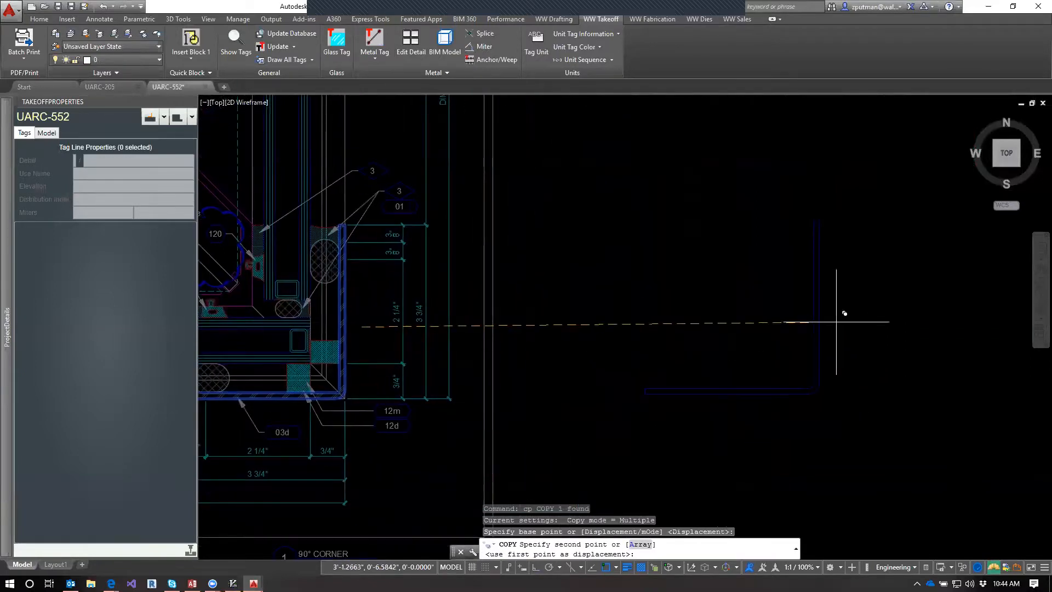
click(851, 330)
key(Escape)
key(Escape)
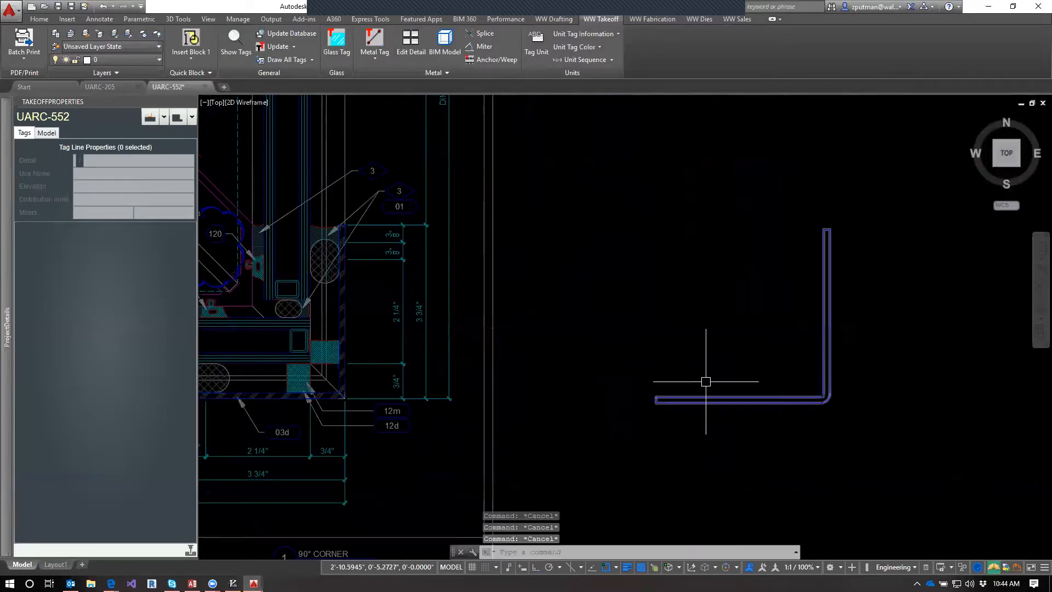
click(833, 399)
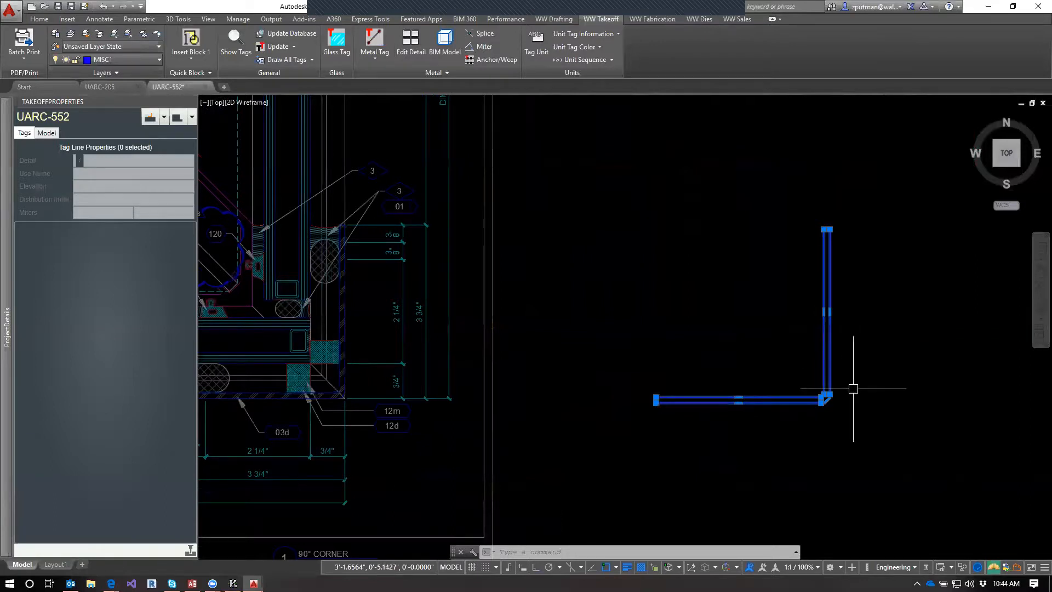
scroll(673, 335, down, 2)
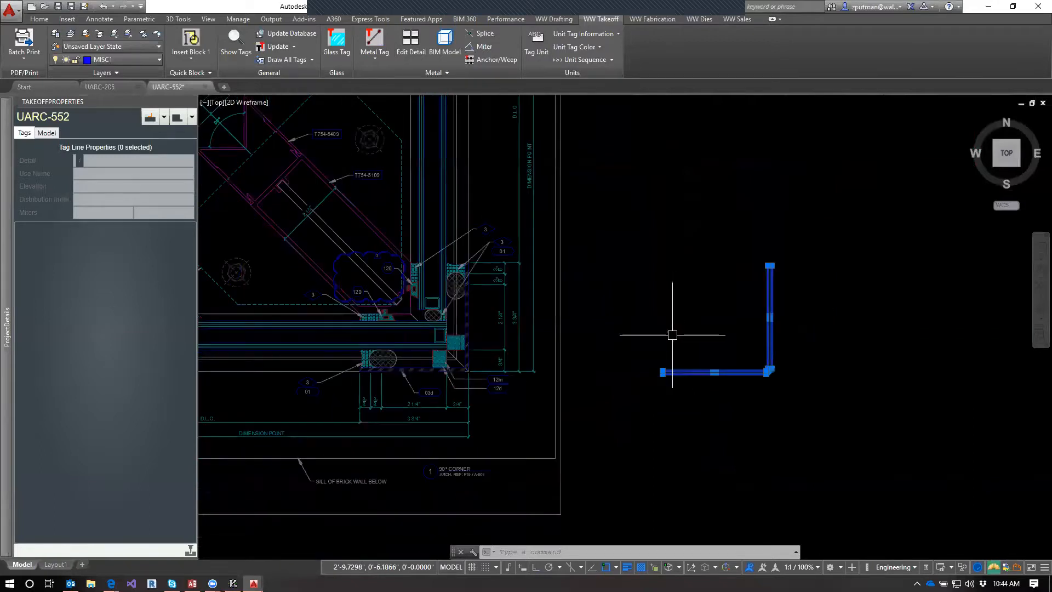
middle_drag(672, 334, 745, 352)
key(Escape)
key(Escape)
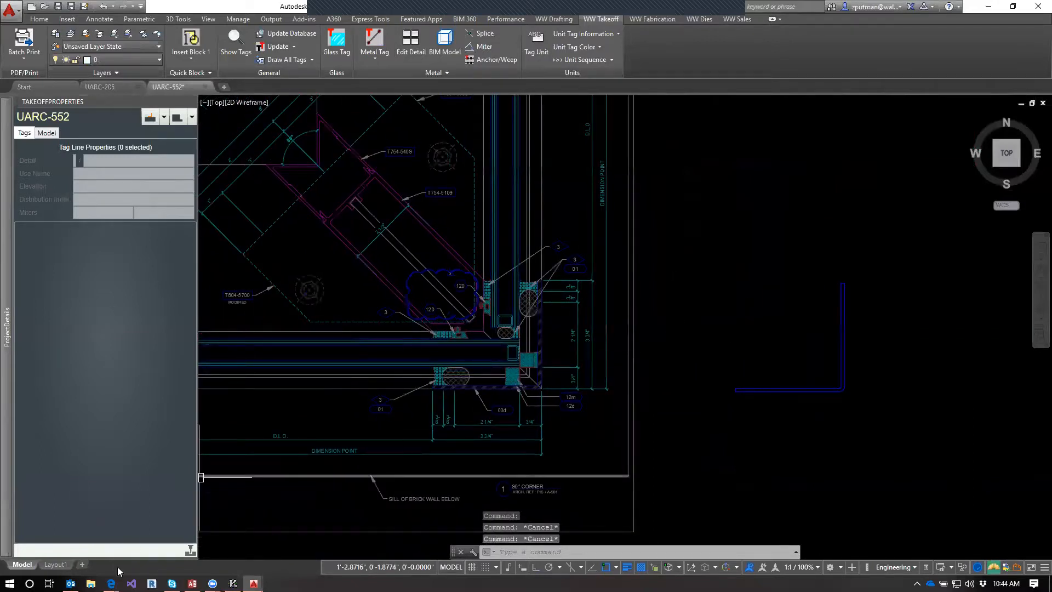
Step: Switch to the Edge browser and open the wwinfo intranet site in a new tab
mouse_move(111, 584)
click(173, 552)
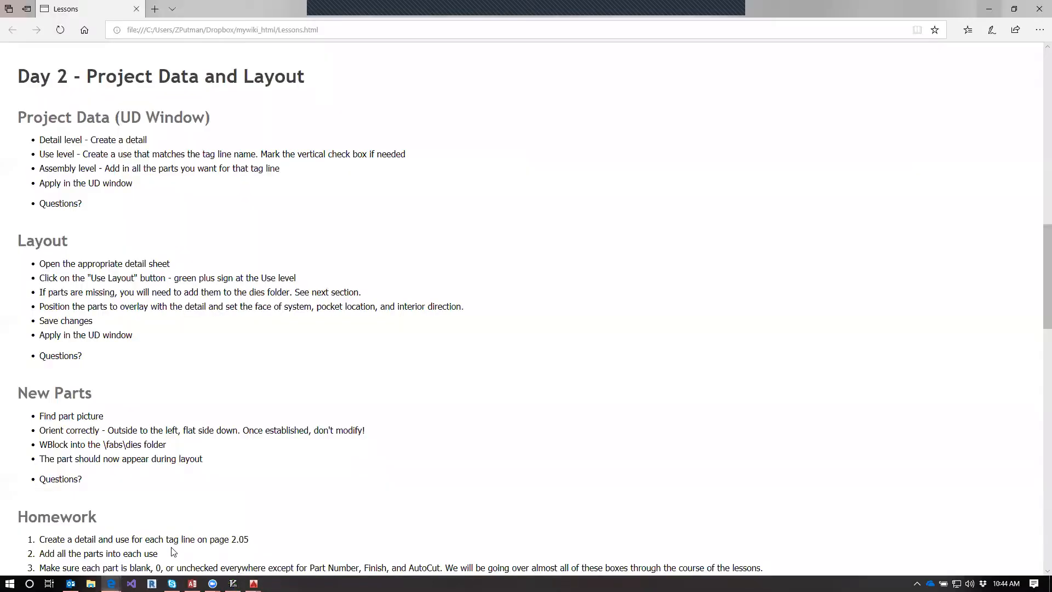
click(155, 9)
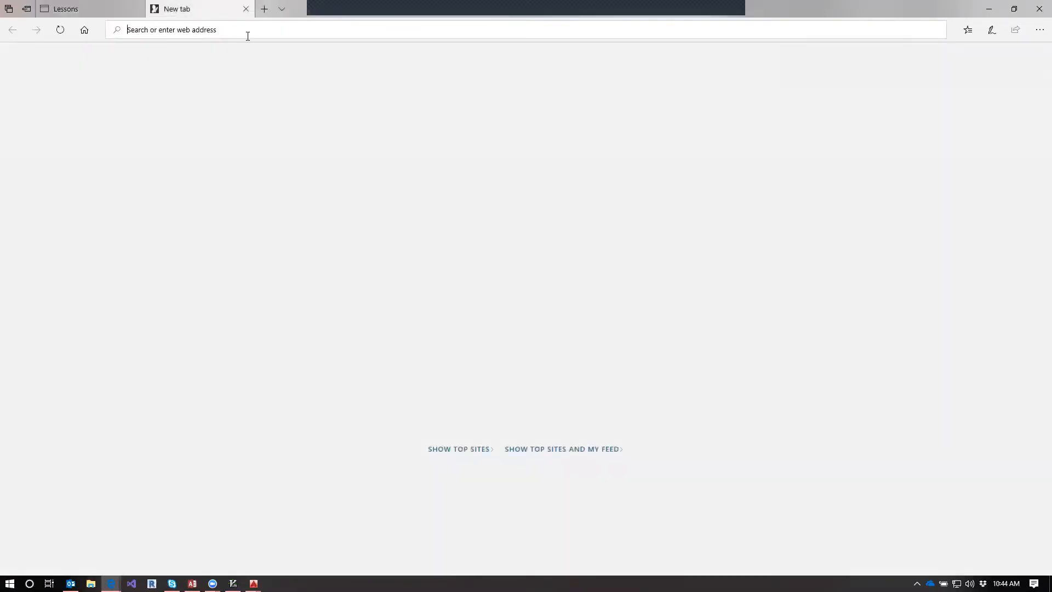
text(wwinfo/)
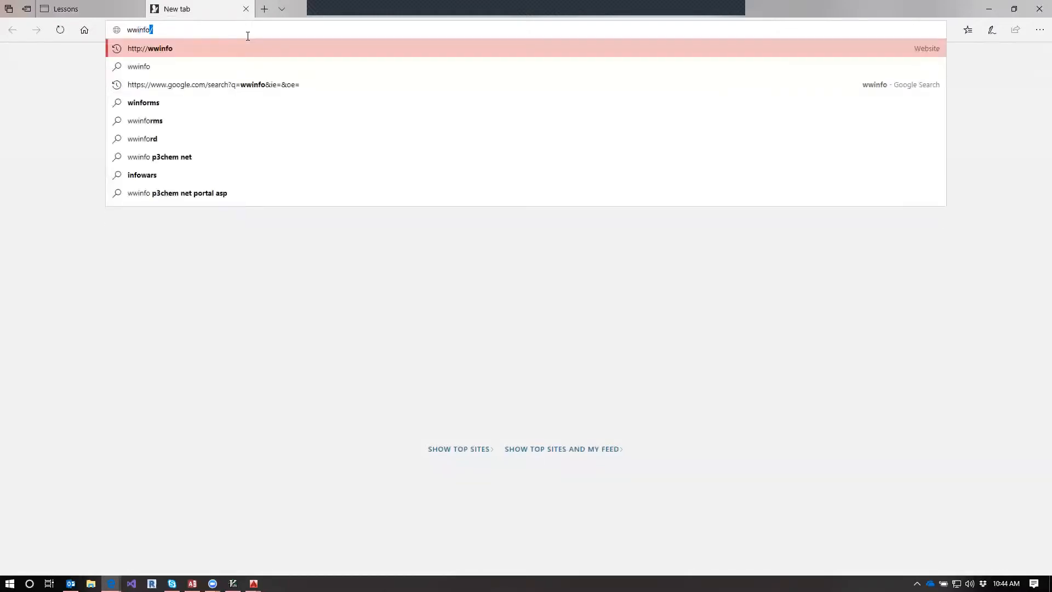
key(Return)
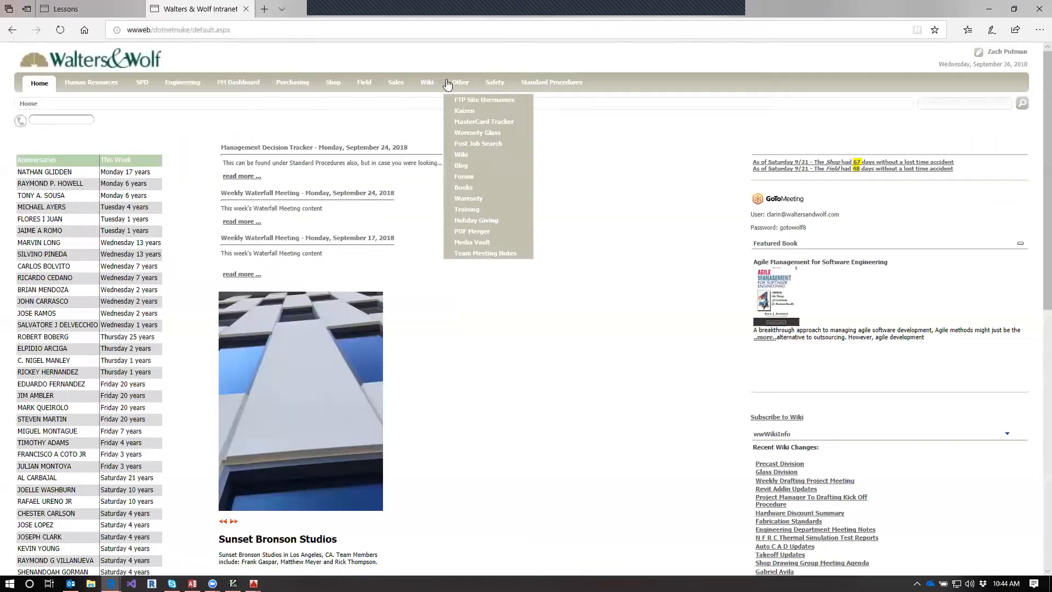
Step: Open the company wiki from the intranet and go to the Die Procurement page of the Glass Division
click(427, 87)
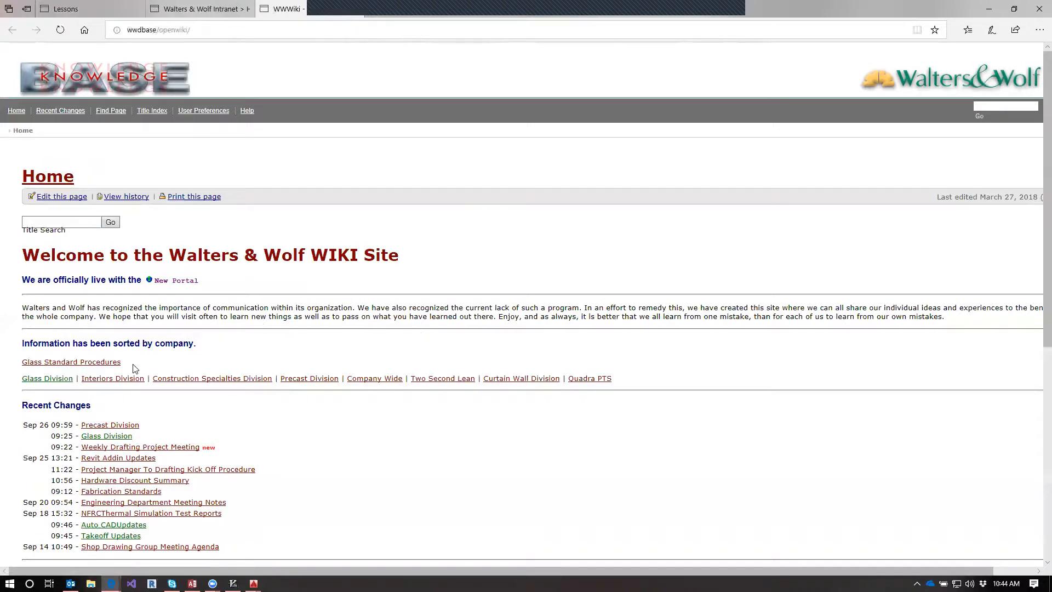
click(52, 383)
scroll(517, 441, down, 2)
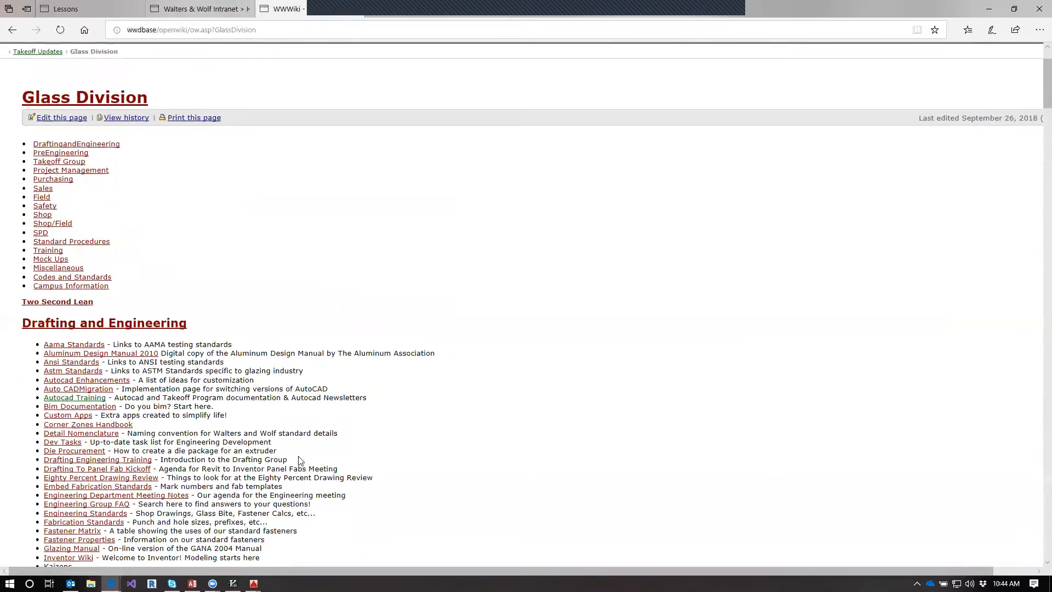
click(96, 451)
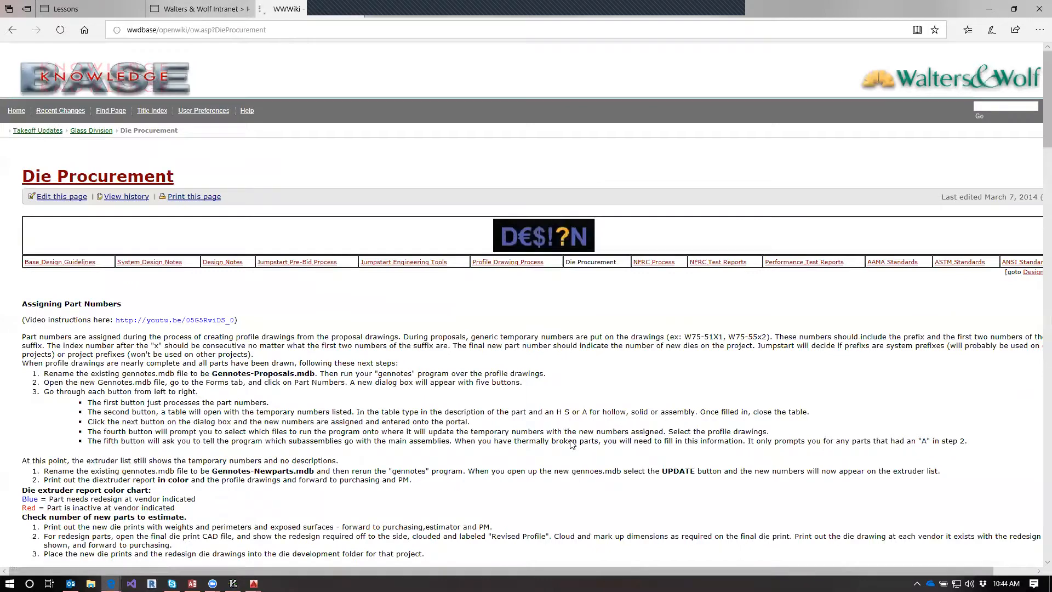
Step: Look through the Die Procurement page for the part numbering, part data and die approval procedures
scroll(382, 389, down, 1)
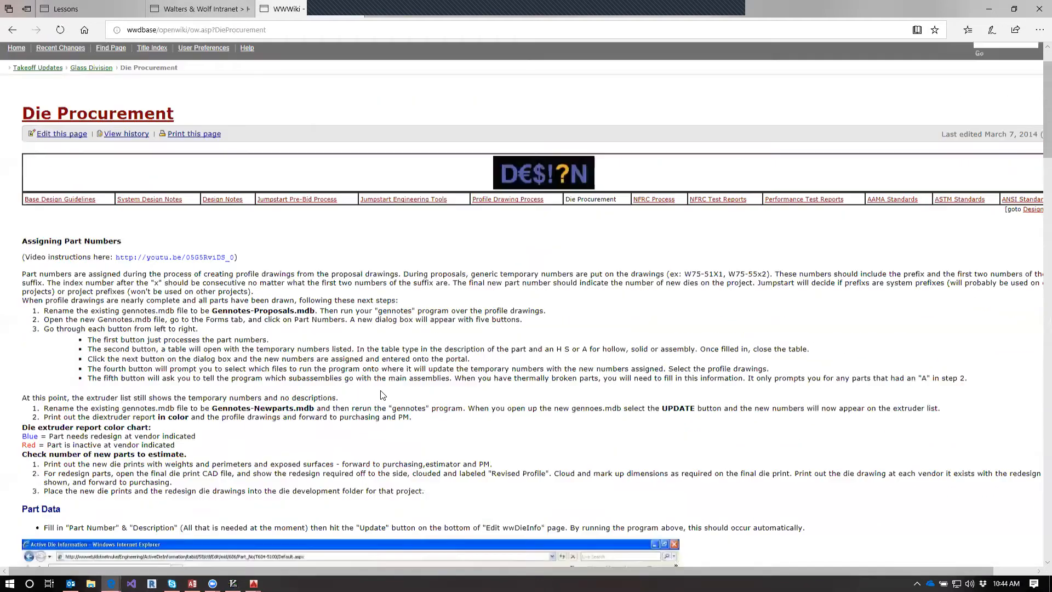
scroll(383, 395, up, 1)
scroll(442, 371, down, 15)
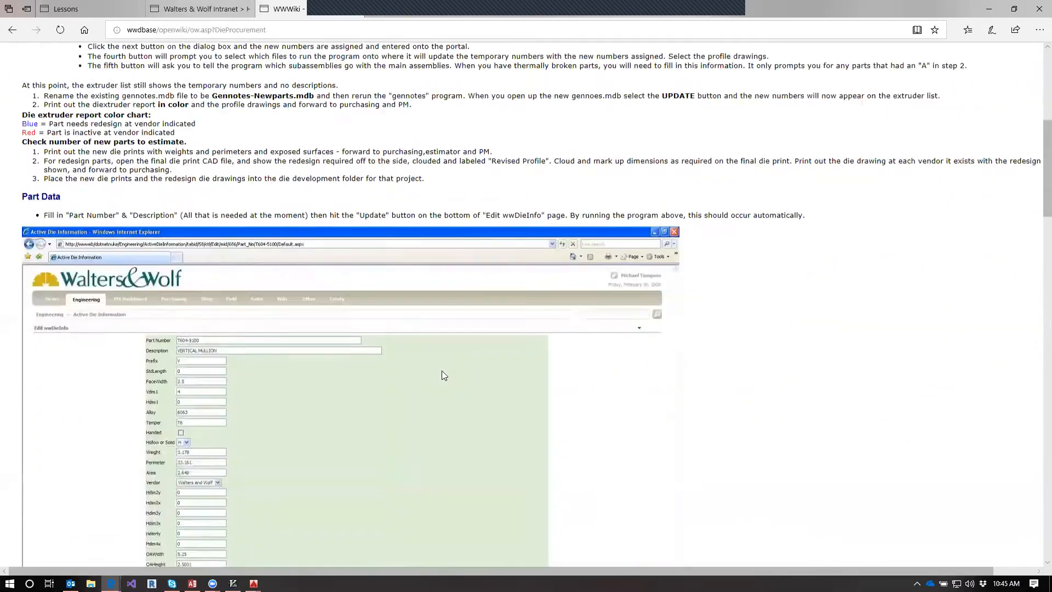
scroll(444, 375, down, 15)
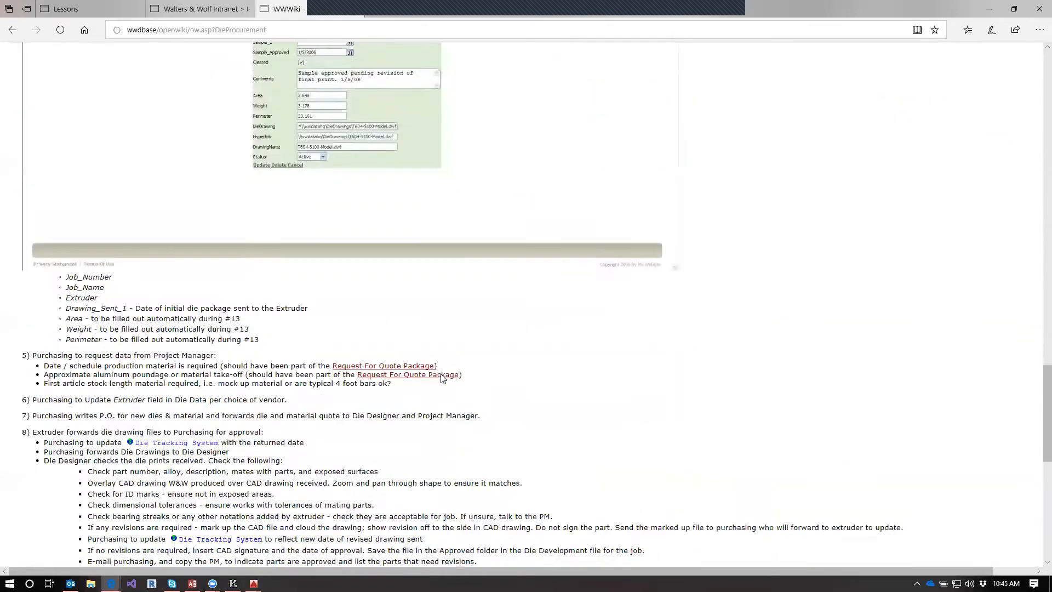
scroll(442, 378, down, 3)
scroll(443, 384, up, 20)
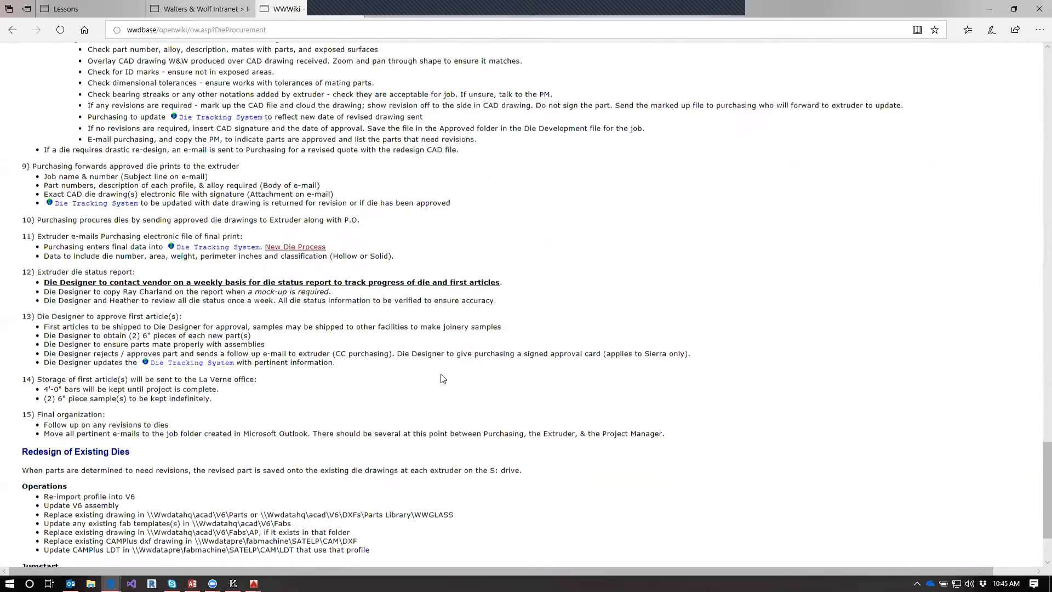
scroll(443, 394, up, 10)
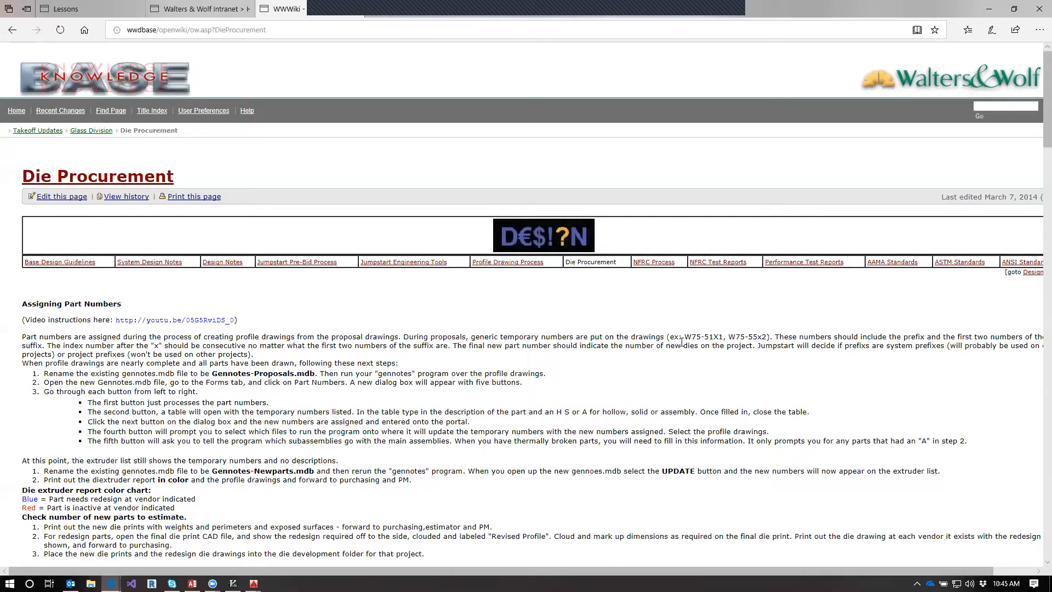
Step: Open the New Die Process page from the Glass Division's Engineering procedures and review its steps and part orientation examples
click(12, 30)
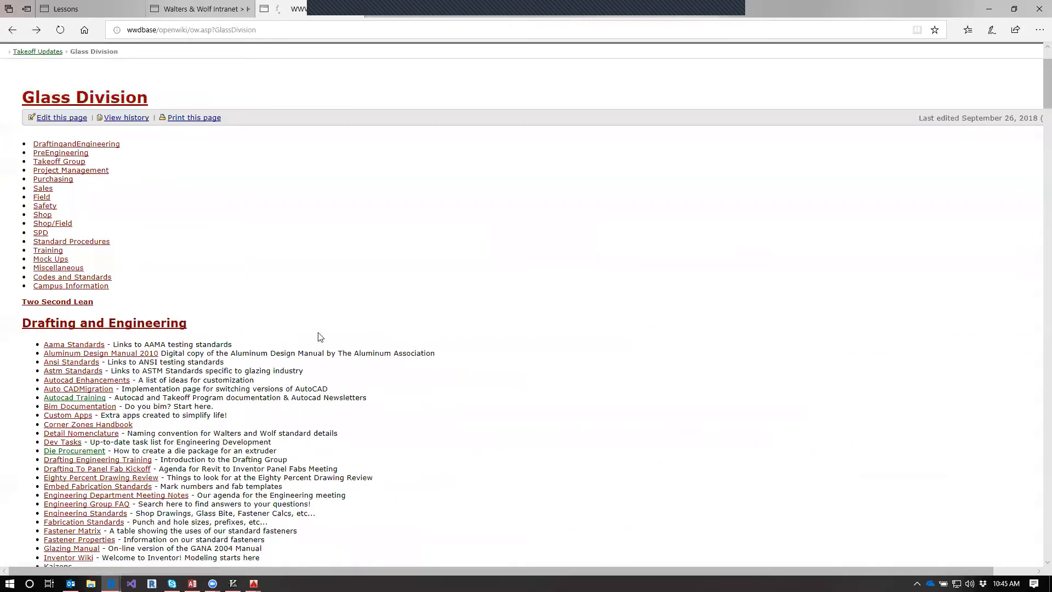
scroll(204, 414, down, 2)
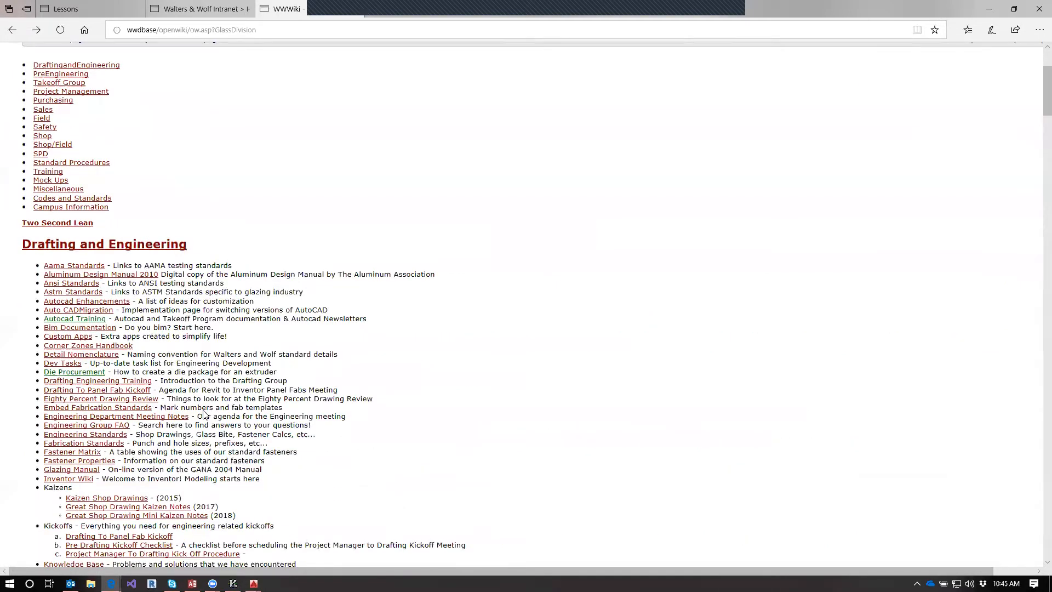
scroll(204, 414, down, 8)
drag(1037, 143, 1023, 458)
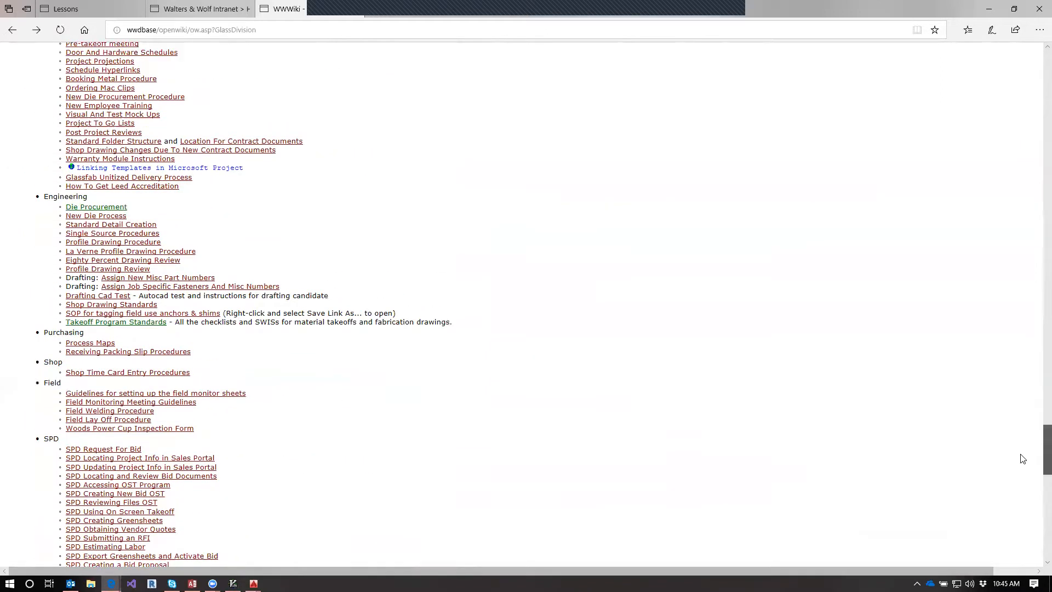
click(97, 217)
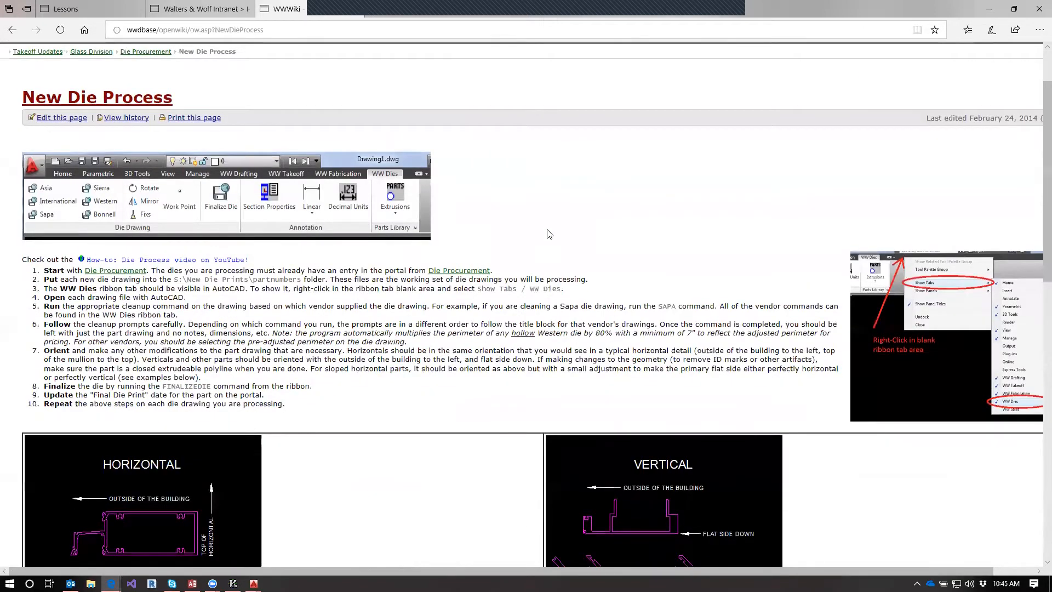
scroll(547, 235, up, 2)
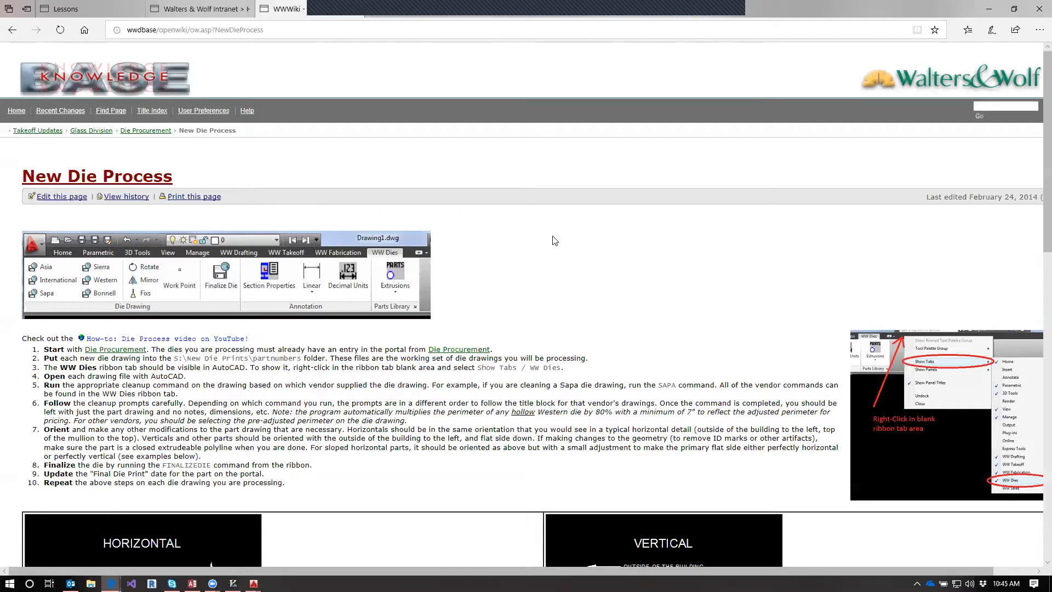
scroll(554, 240, down, 5)
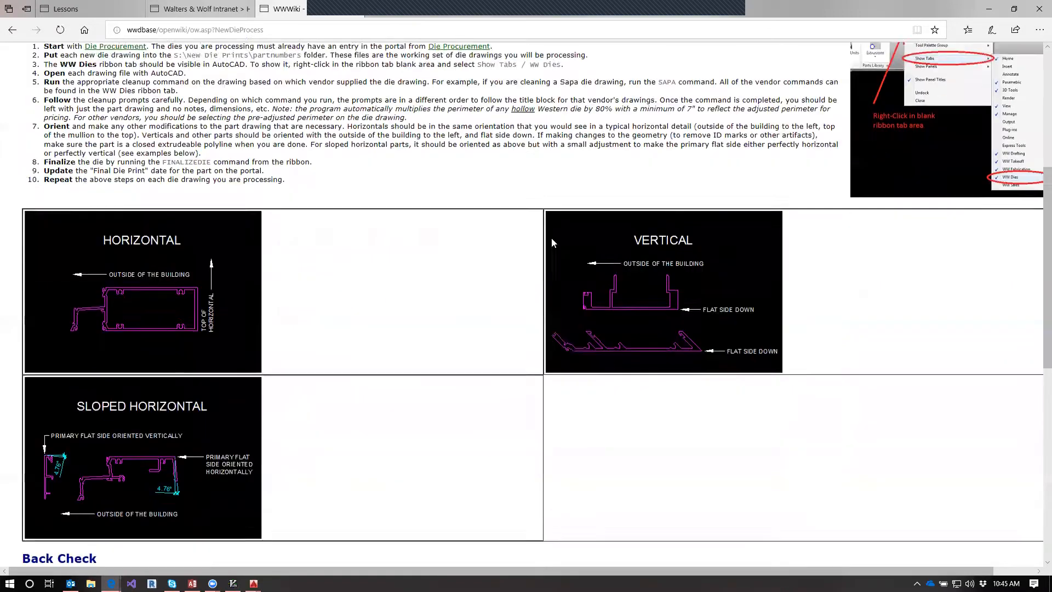
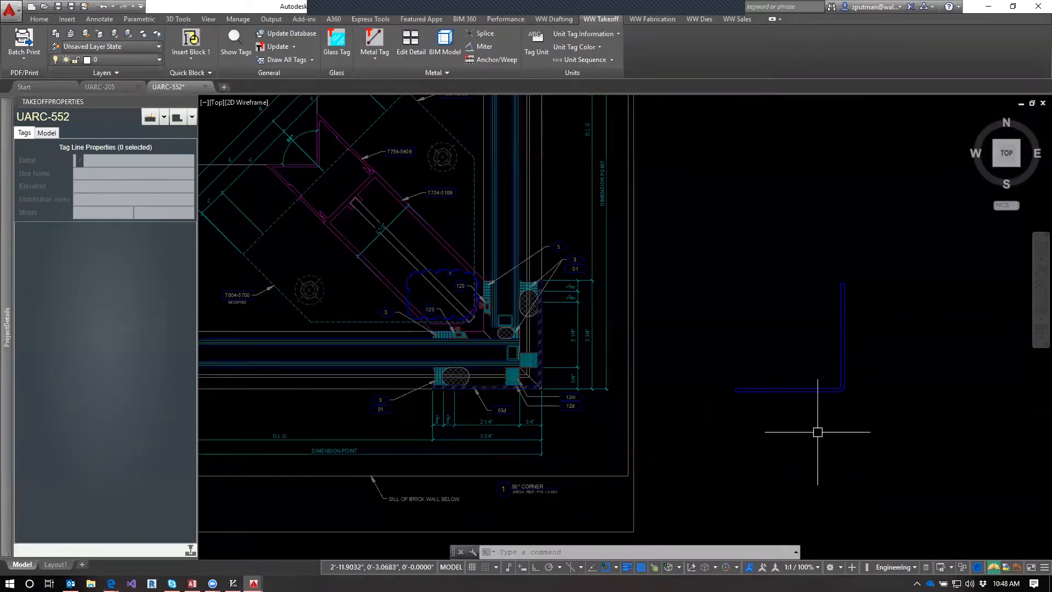
Step: Rotate the copied angle profile 270° about a point just outside its corner, with Ortho on
key(Escape)
text(ro)
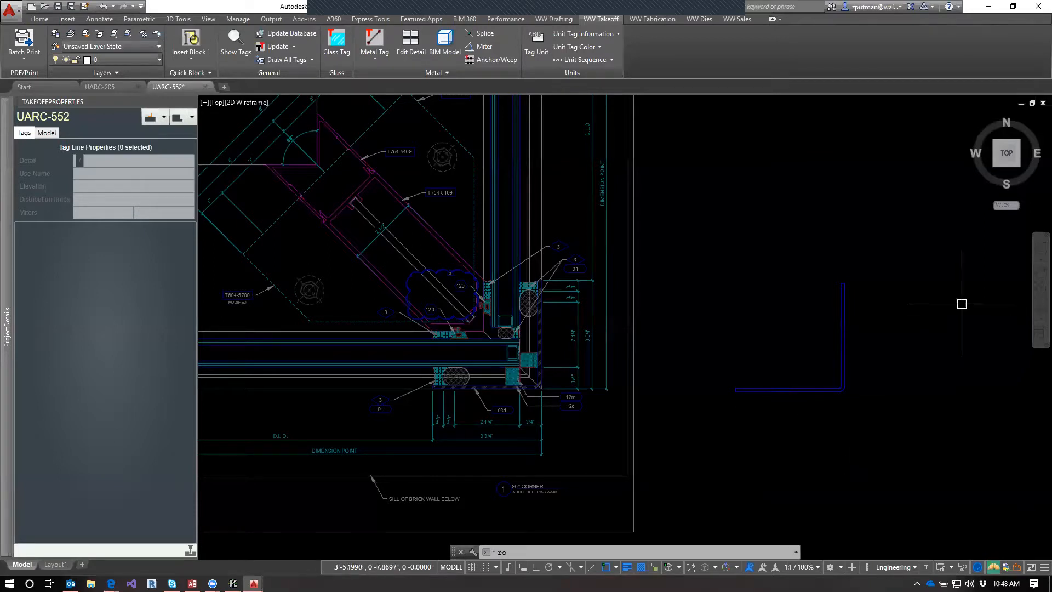
key(Return)
click(904, 252)
click(769, 429)
key(Return)
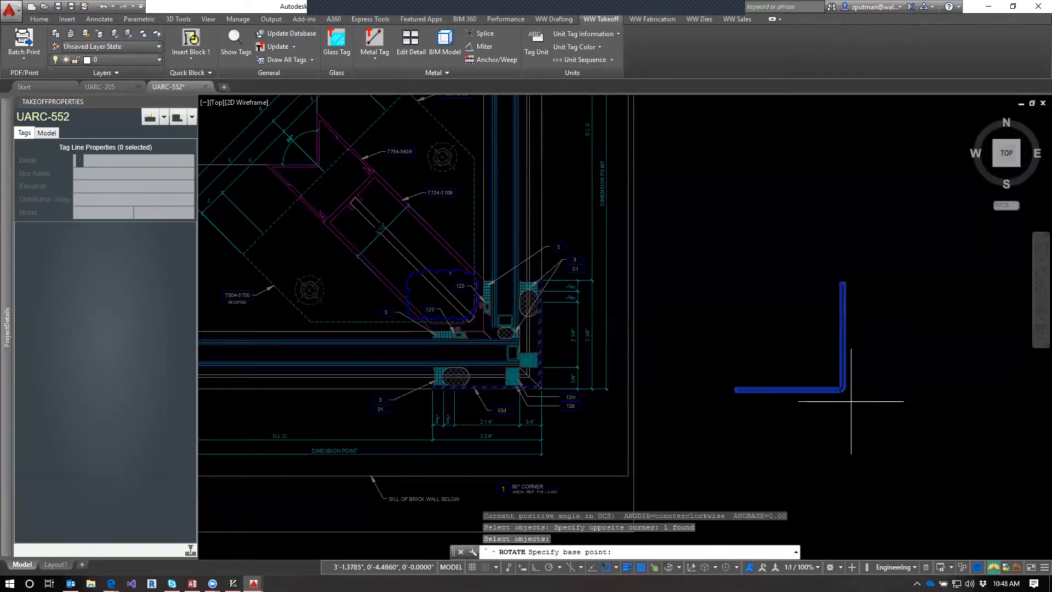
click(853, 393)
key(F8)
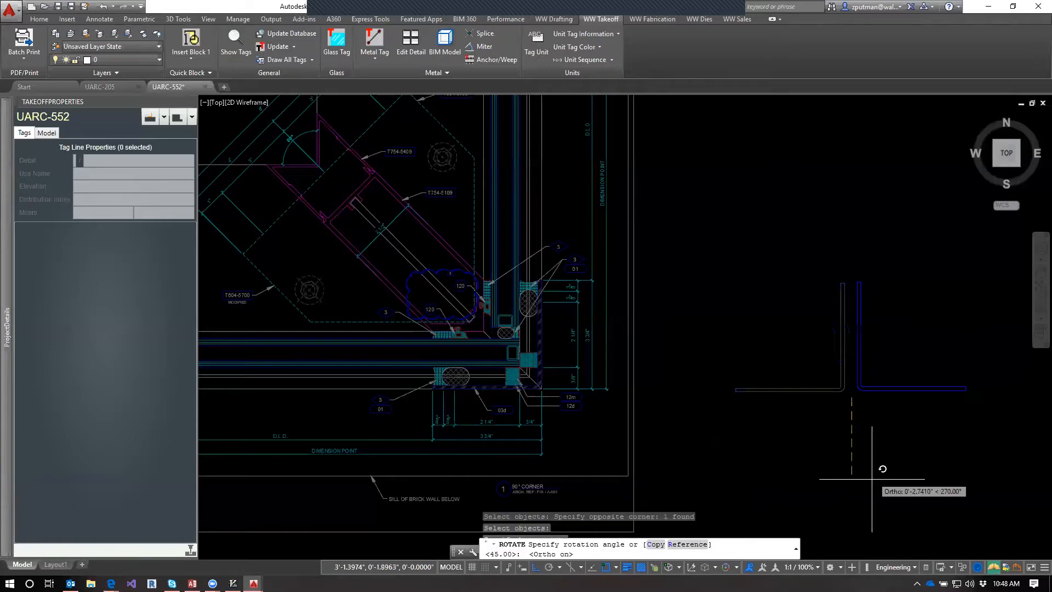
click(877, 474)
middle_drag(929, 474, 759, 489)
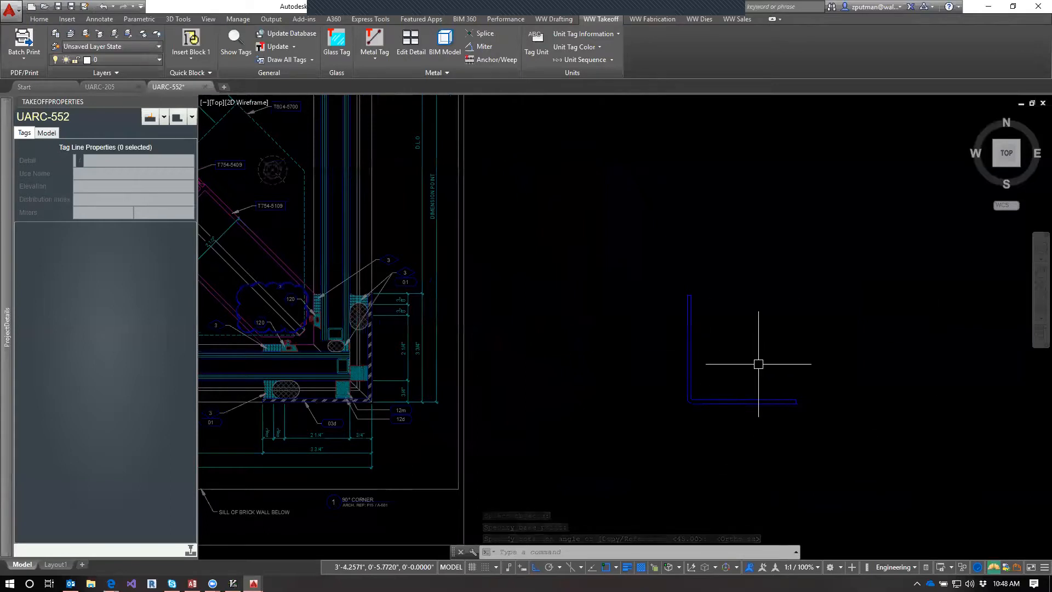
scroll(758, 354, down, 2)
mouse_move(758, 354)
middle_down()
mouse_move(725, 333)
mouse_move(674, 326)
middle_up()
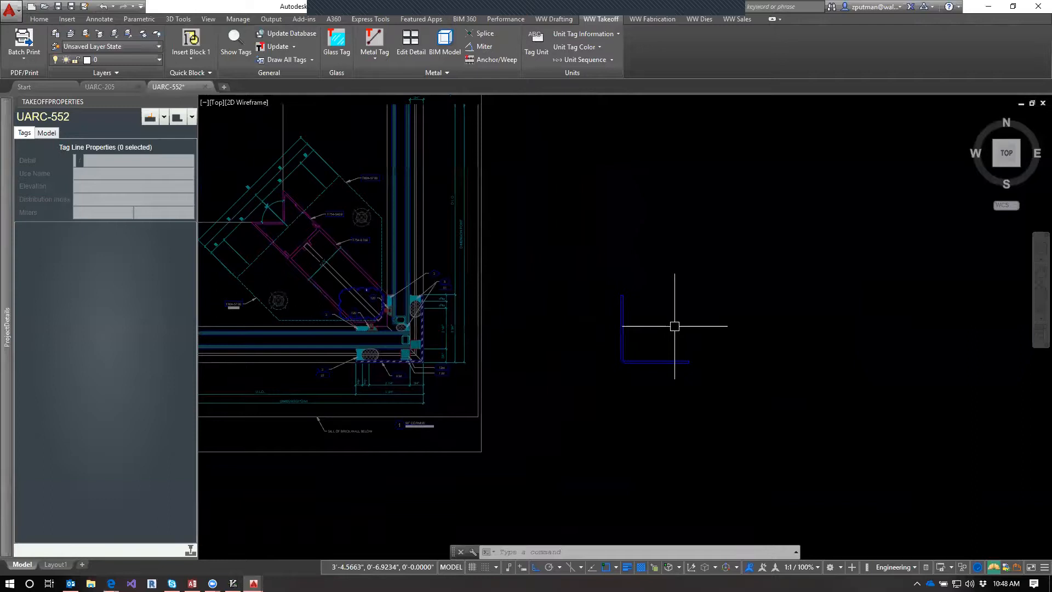
text(WBLOCK)
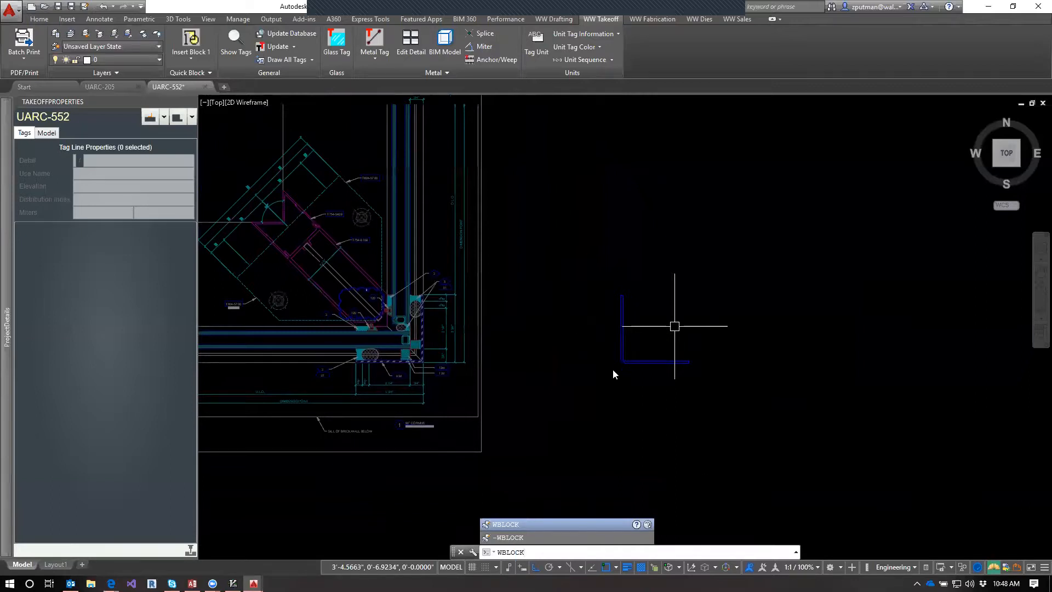
key(Return)
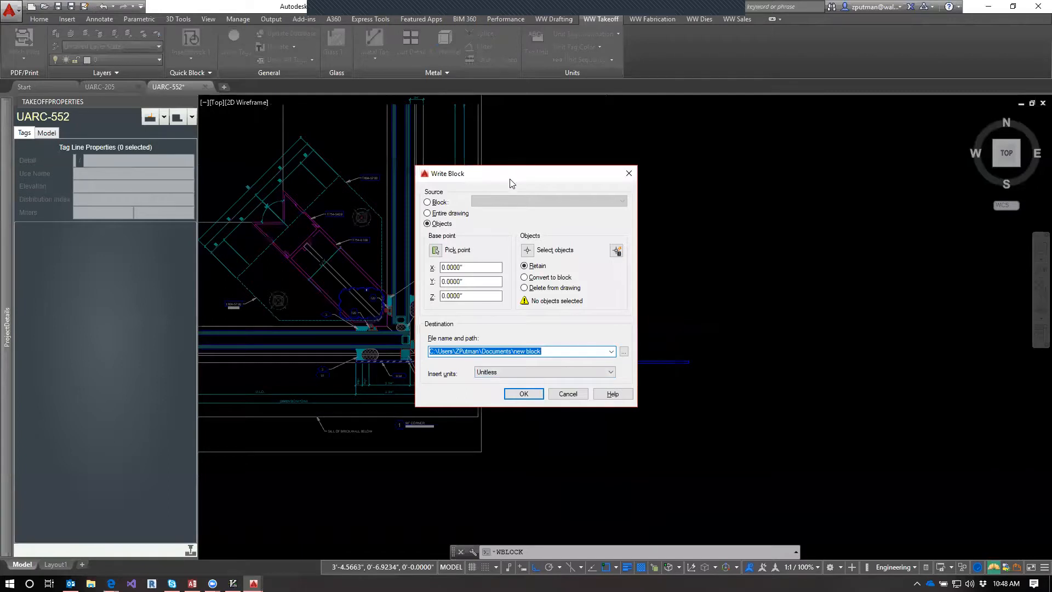
drag(510, 182, 420, 237)
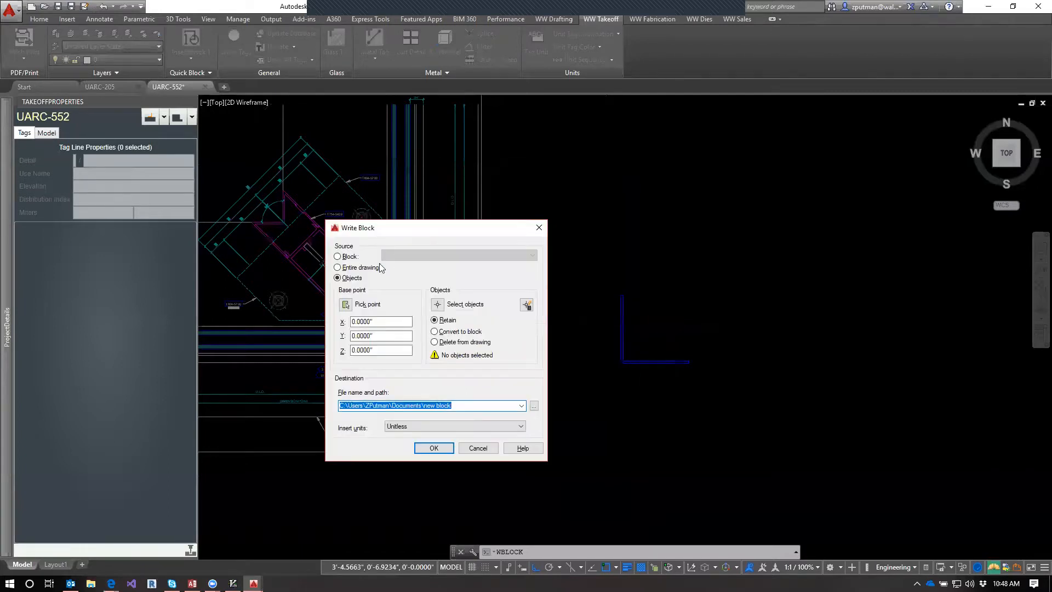
click(345, 305)
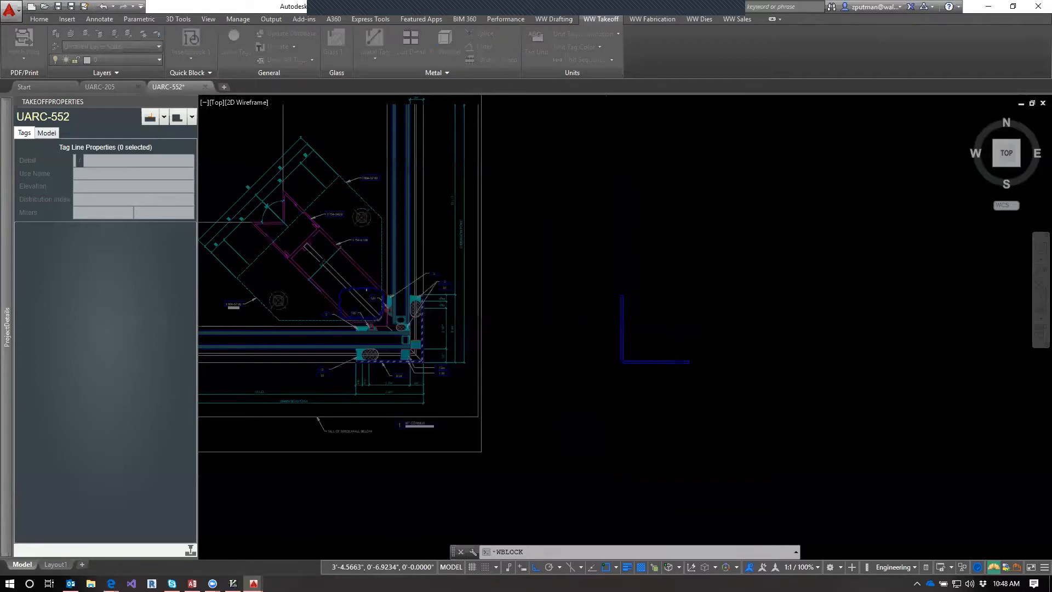
click(644, 332)
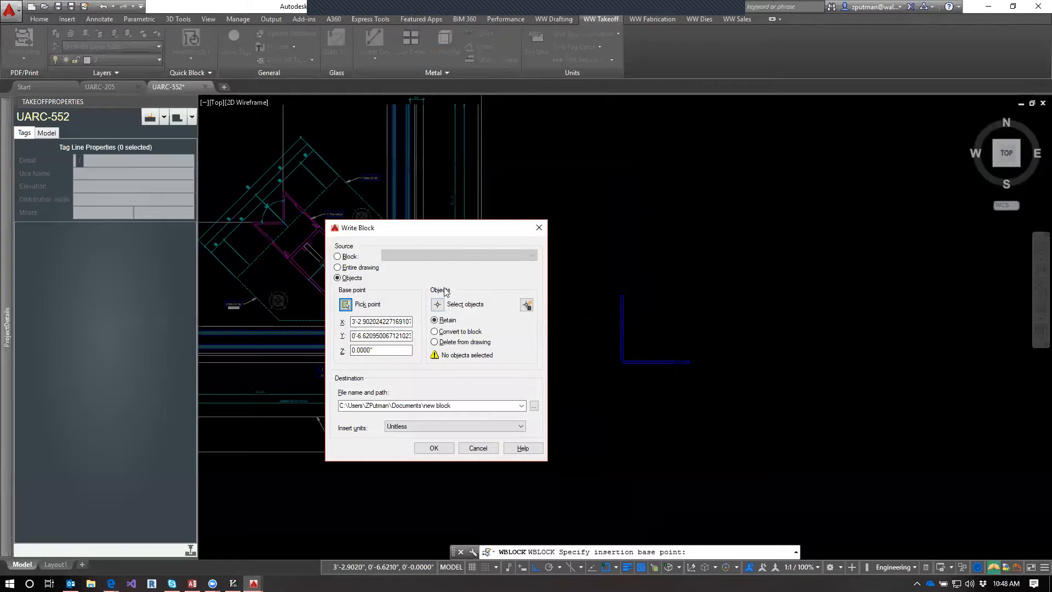
click(442, 305)
click(747, 264)
click(566, 388)
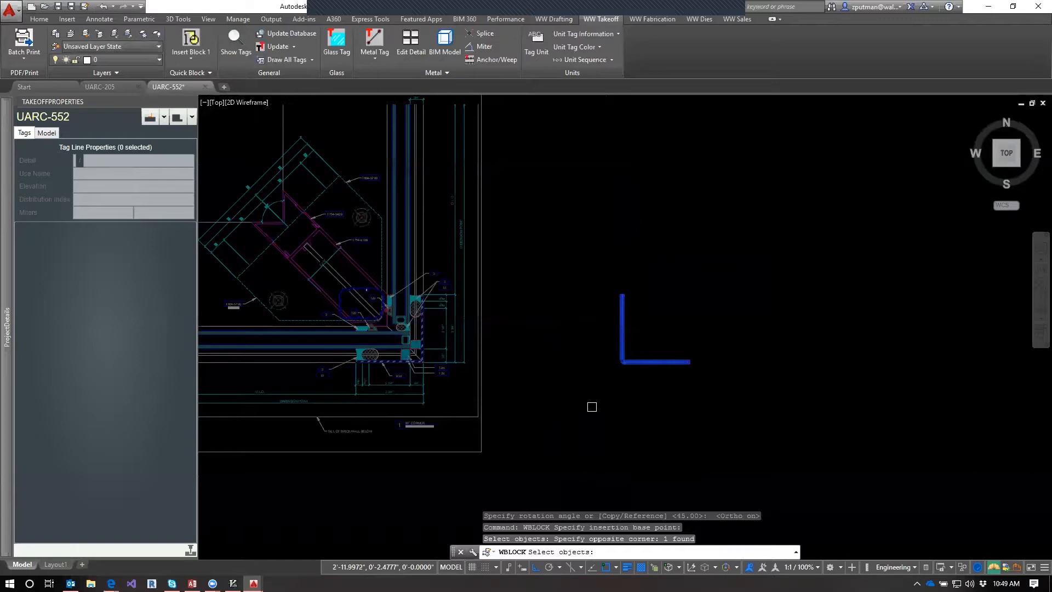
key(Return)
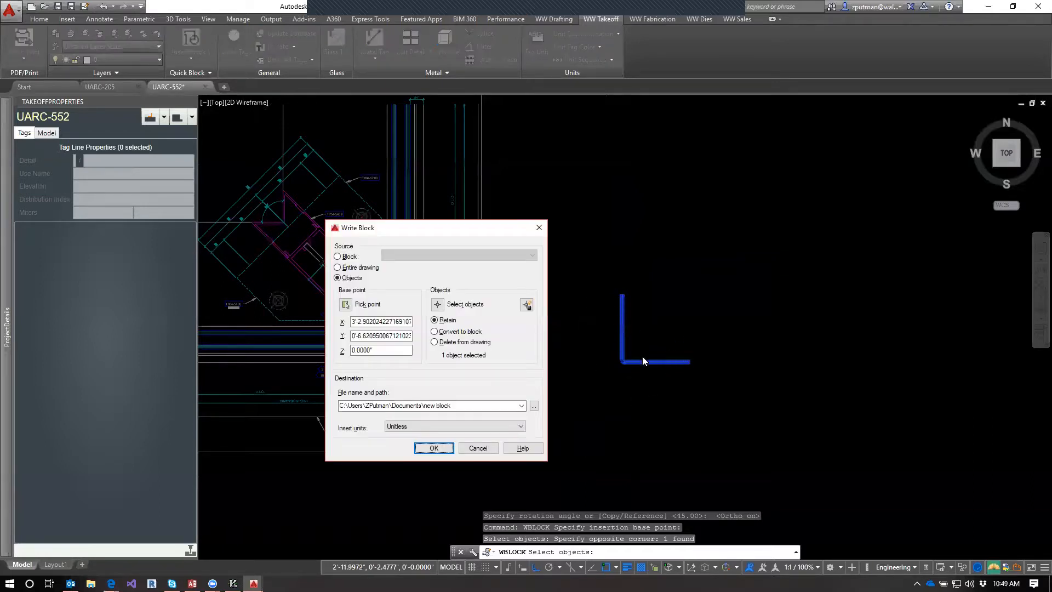
click(477, 448)
key(Escape)
key(Escape)
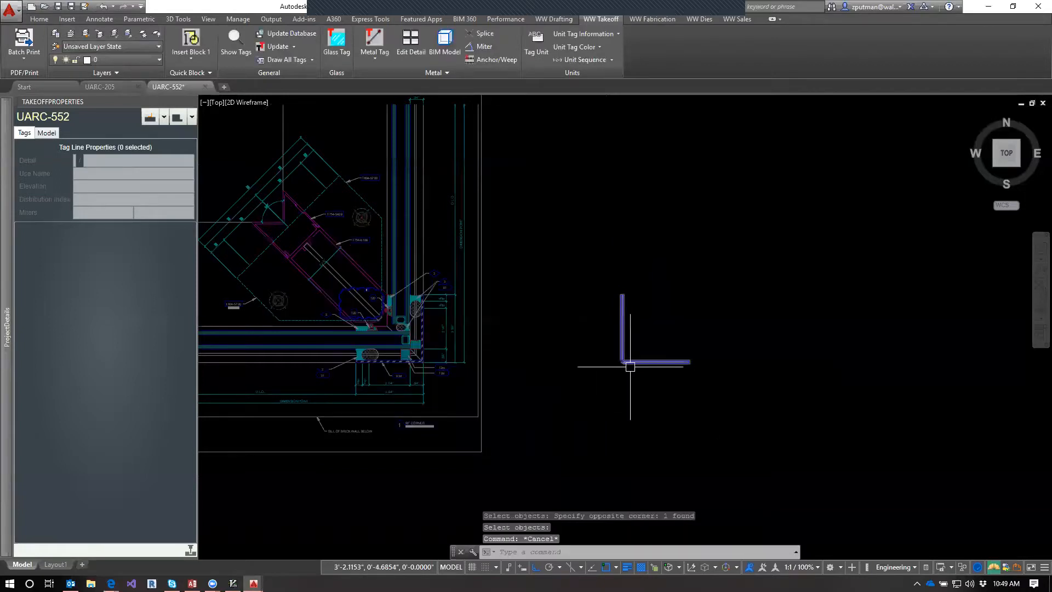
Step: Convert the rotated angle profile's closed outline into a region
scroll(634, 372, up, 4)
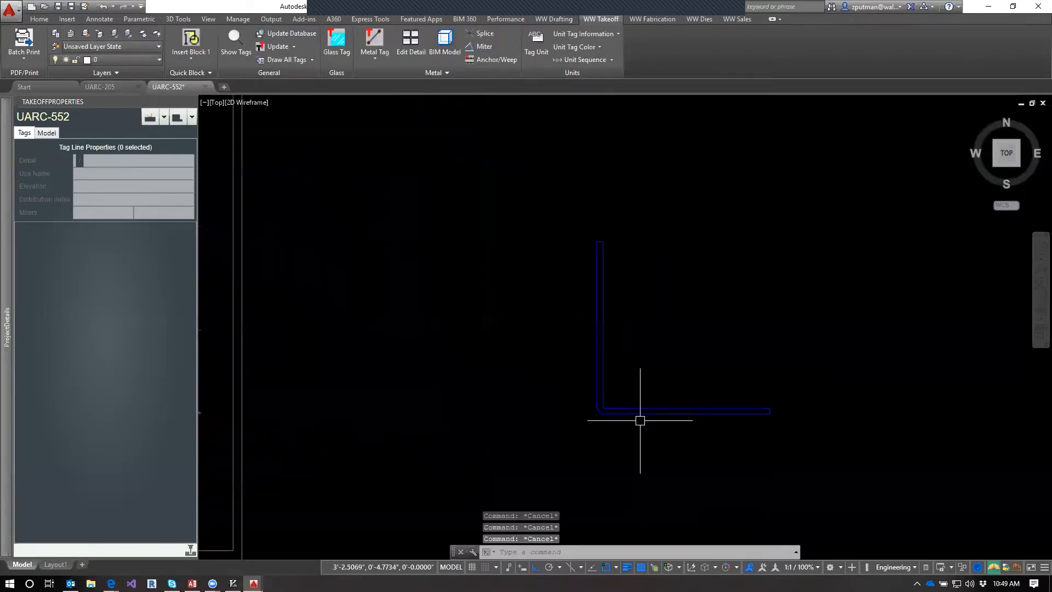
click(634, 411)
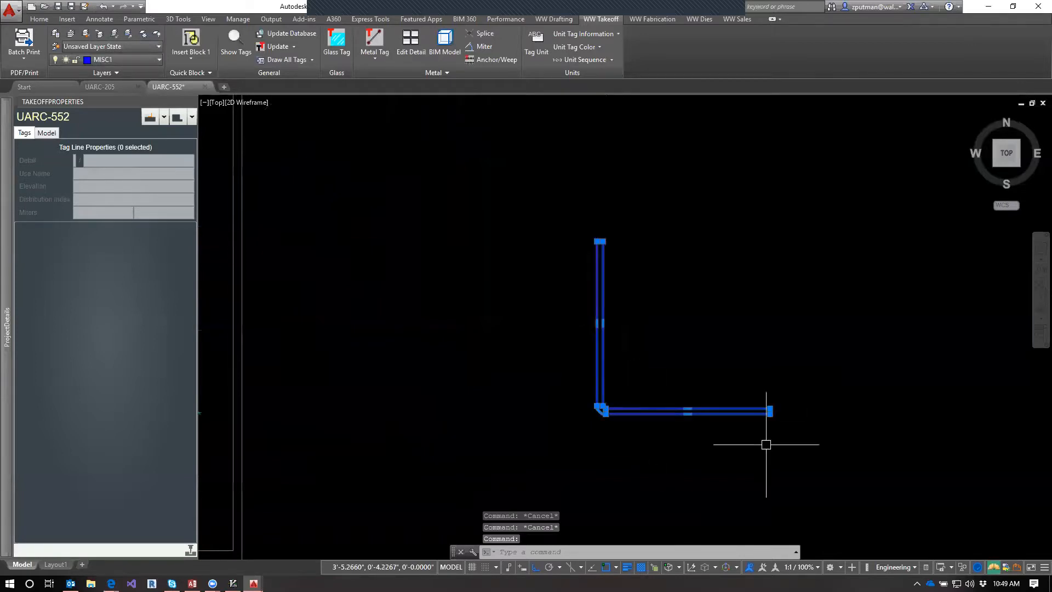
key(Escape)
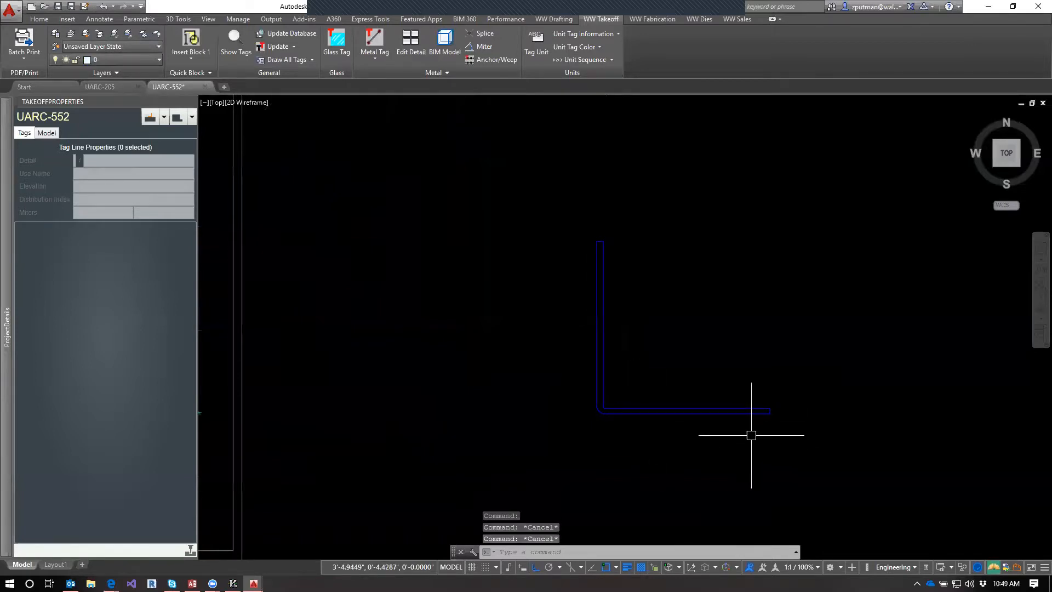
text(region)
key(Return)
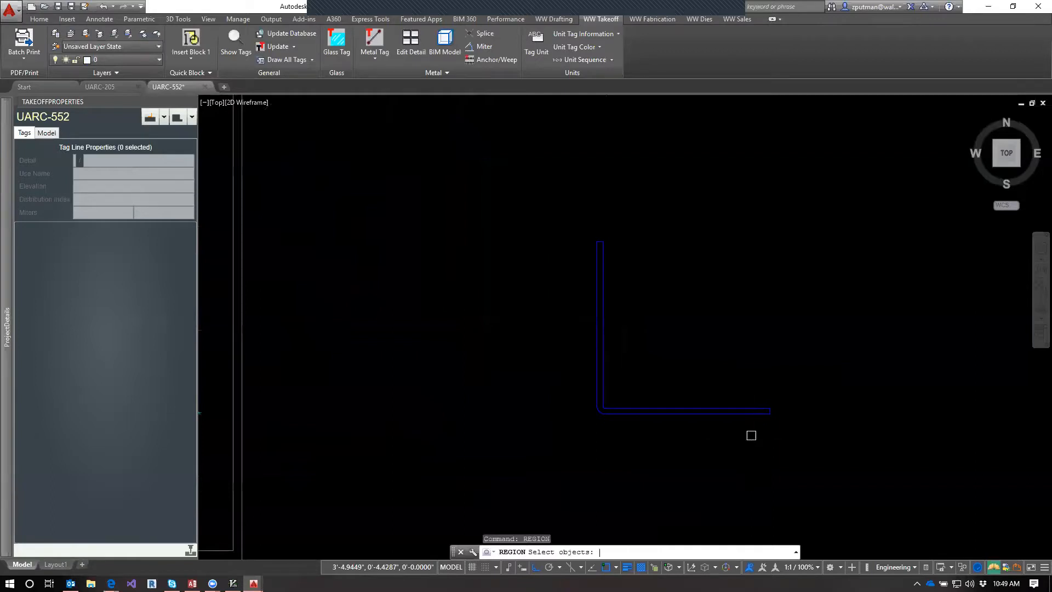
click(816, 196)
click(558, 458)
key(Return)
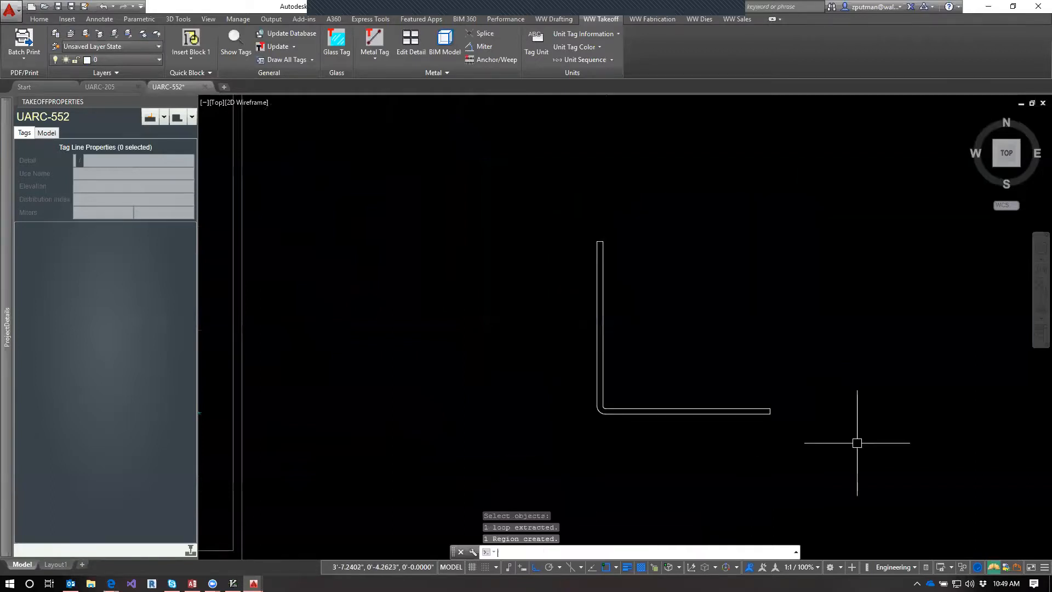
Step: Check the converted profile and the command history, and undo the Region conversion
click(707, 412)
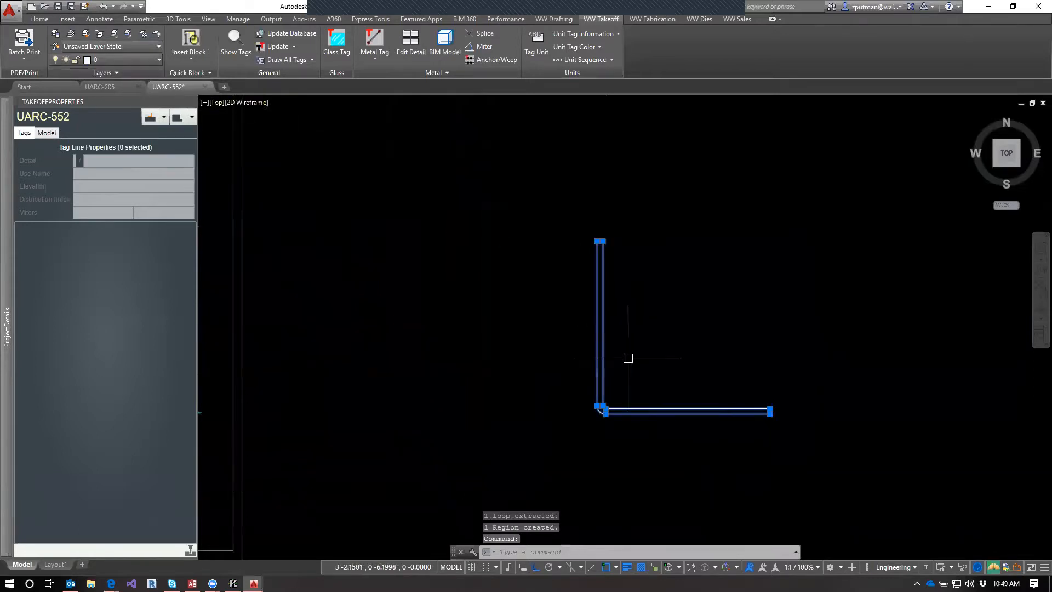
key(Escape)
key(Escape)
key(Escape)
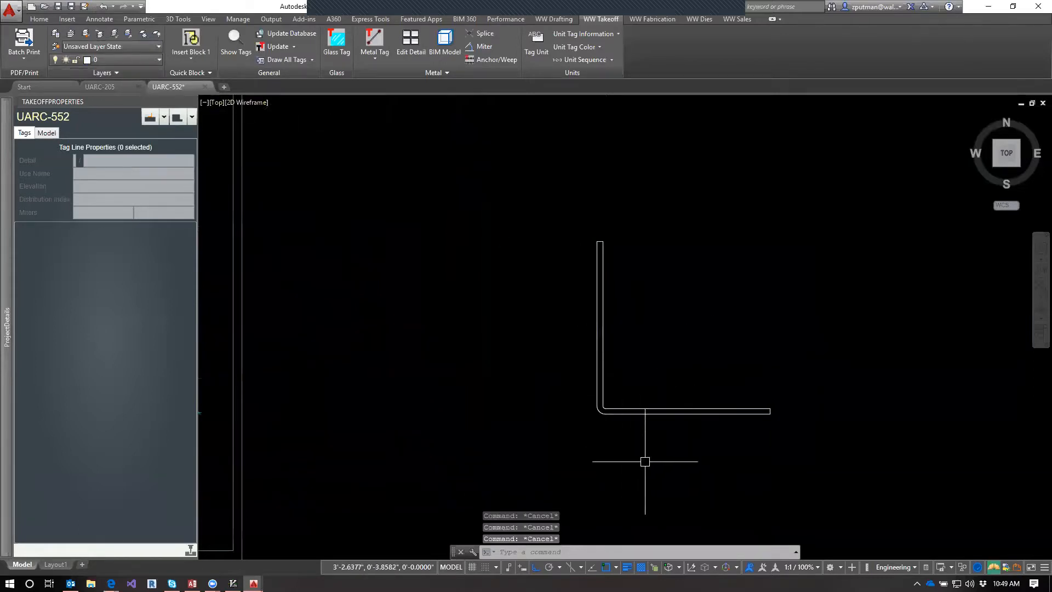
key(F2)
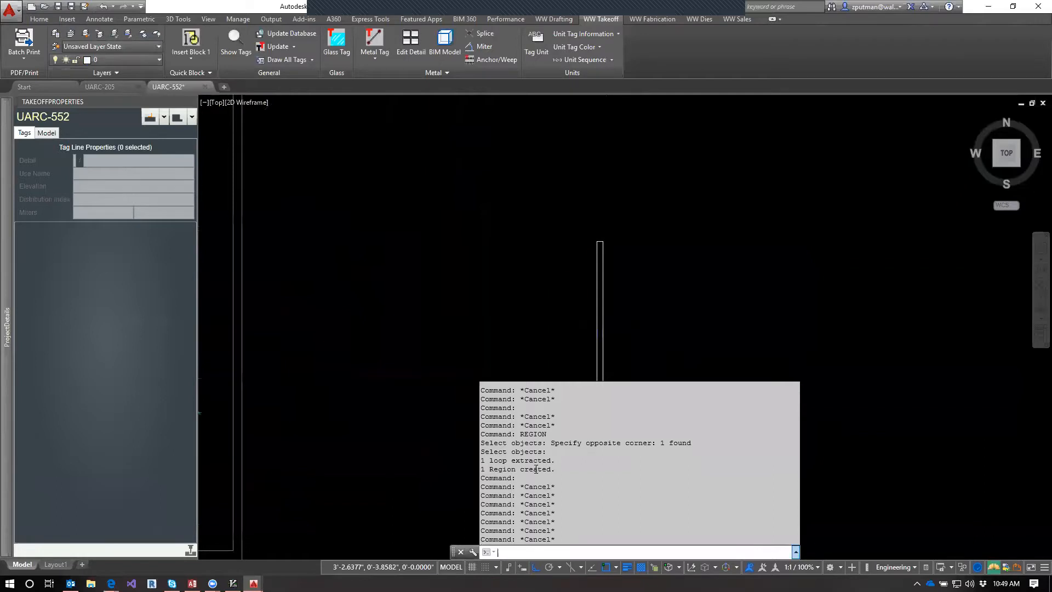
text(u)
key(Return)
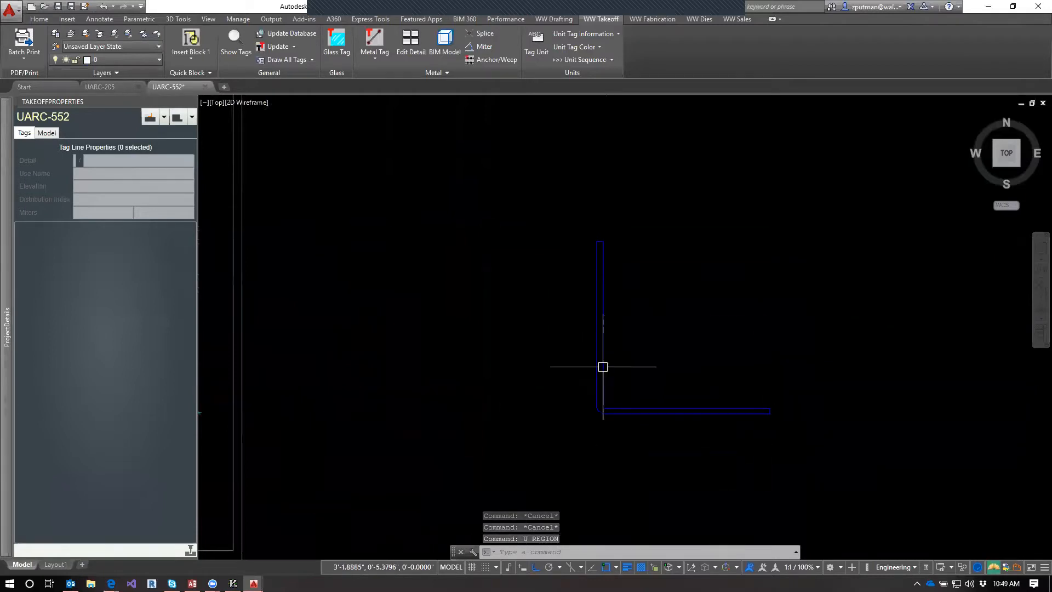
scroll(611, 314, down, 2)
scroll(500, 352, down, 3)
scroll(603, 354, up, 5)
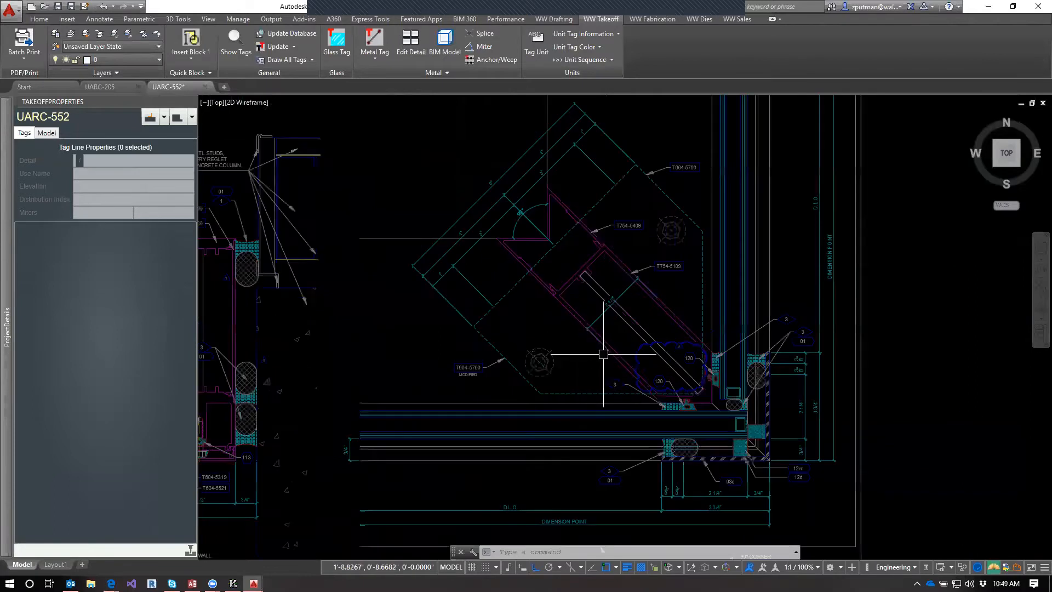
Step: Select the outline of the T754-5109 profile in the corner detail to examine how it is built, and clear the selection
scroll(616, 359, up, 4)
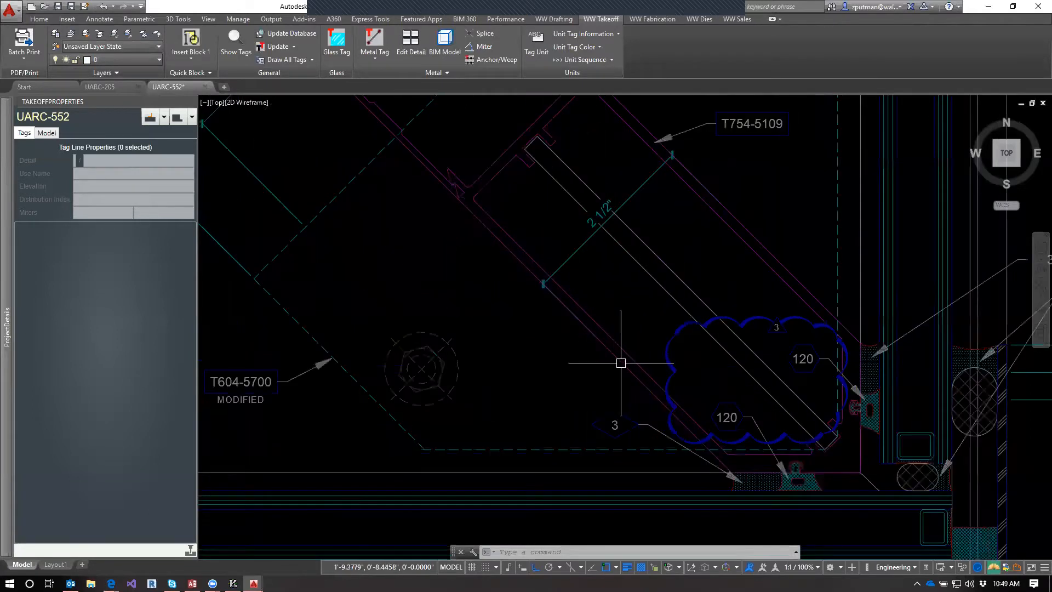
click(629, 368)
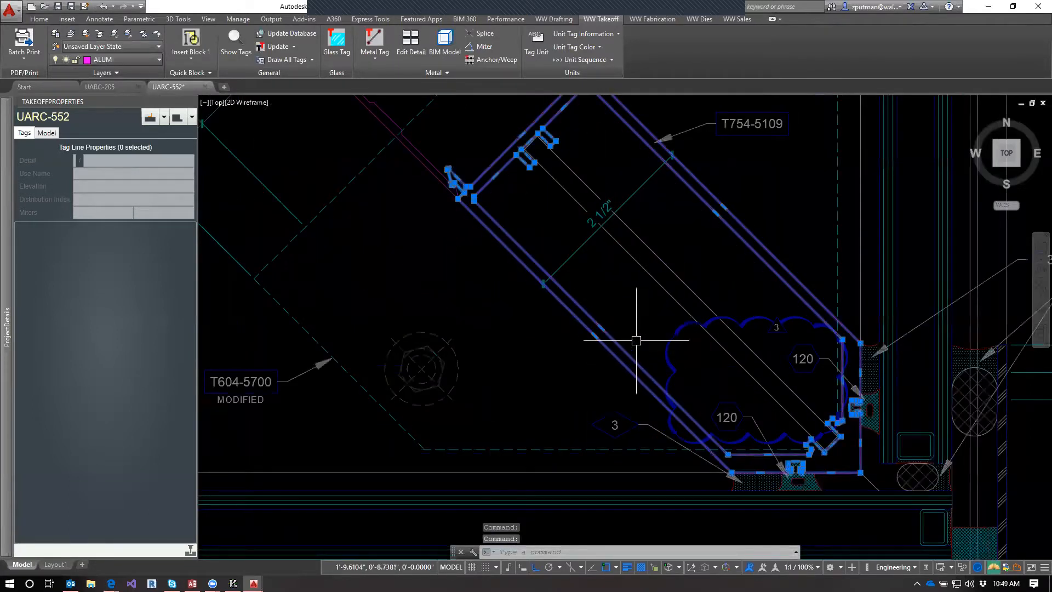
key(Escape)
key(Escape)
click(619, 362)
click(632, 357)
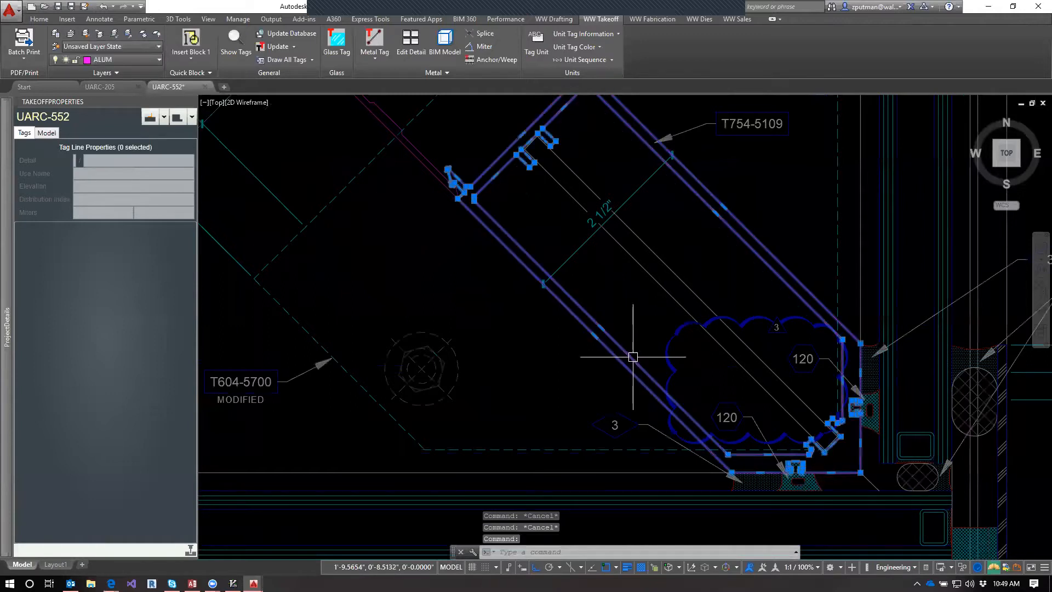
key(Escape)
scroll(641, 337, down, 2)
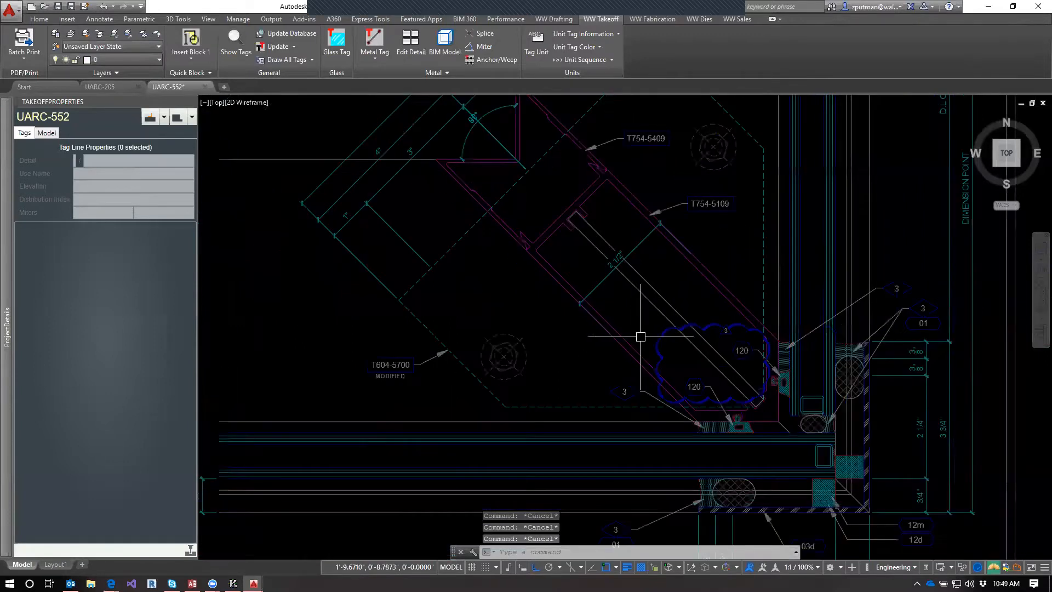
Step: Start Write Block with the separate angle profile as its source object, and open the browser for the destination file
scroll(640, 336, down, 2)
scroll(615, 352, down, 2)
mouse_move(842, 380)
middle_down()
mouse_move(677, 317)
mouse_move(620, 317)
middle_up()
scroll(741, 349, up, 2)
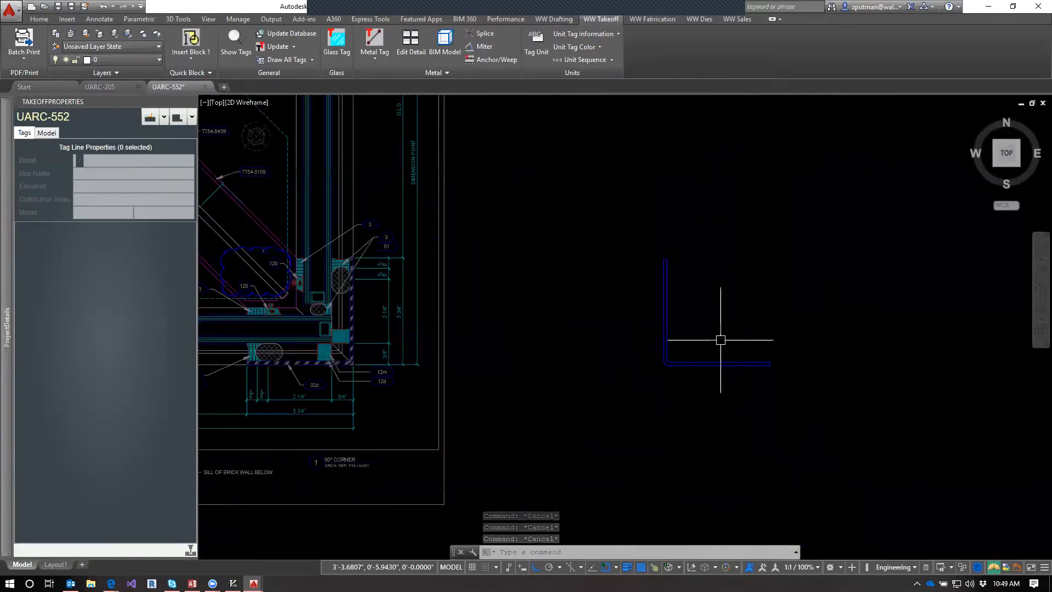
scroll(721, 340, up, 2)
mouse_move(714, 327)
middle_down()
mouse_move(634, 345)
mouse_move(611, 326)
middle_up()
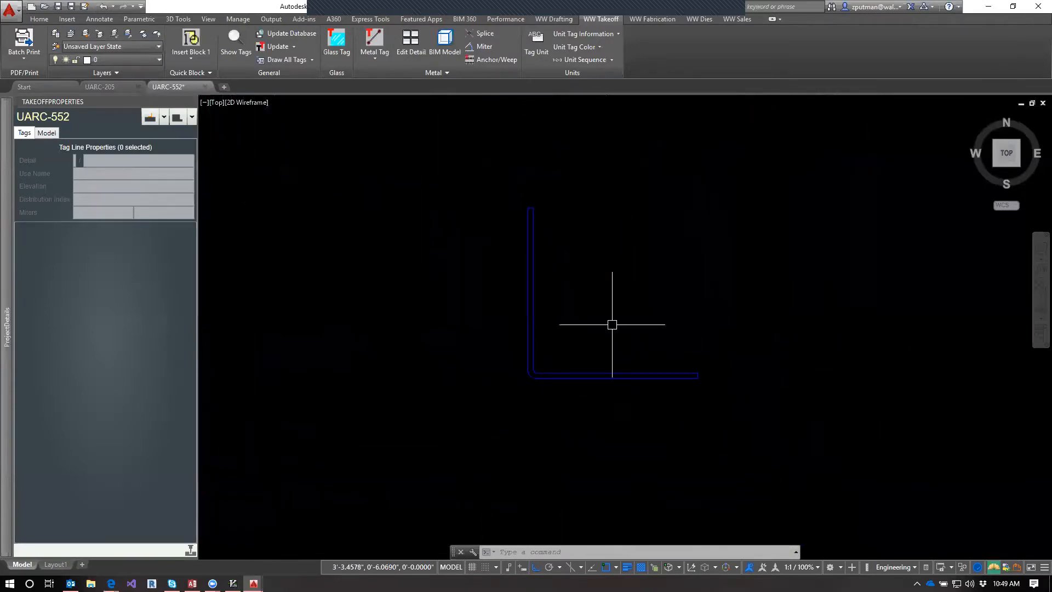
text(wblo)
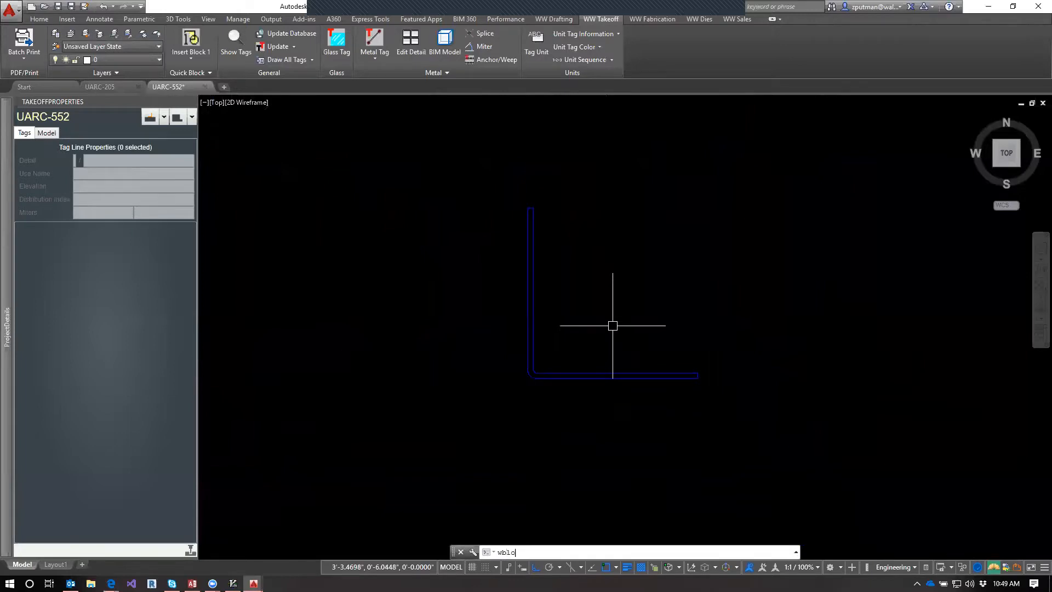
text(ck)
key(Return)
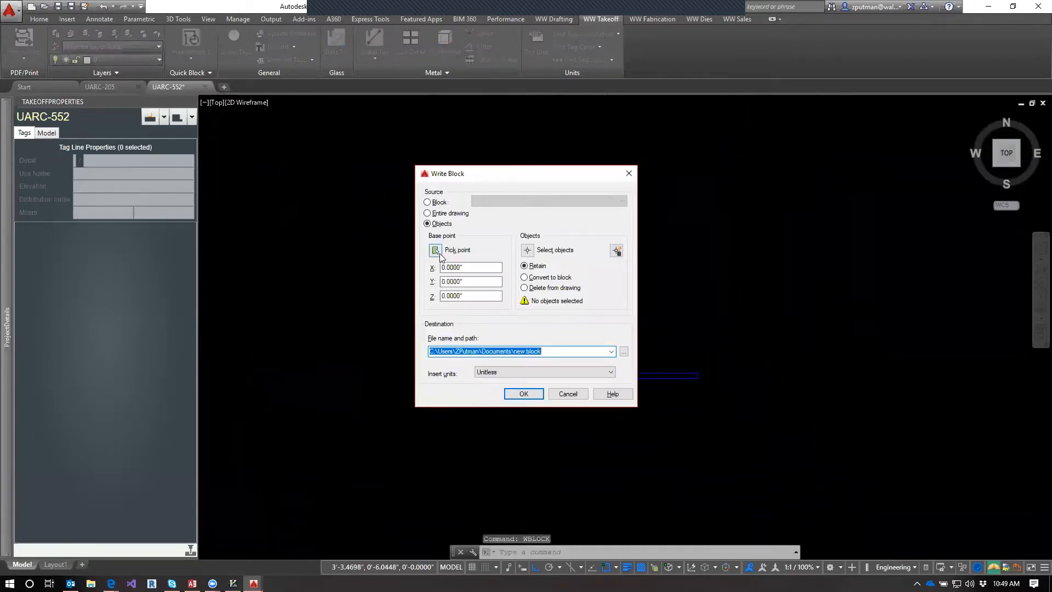
click(530, 253)
click(680, 217)
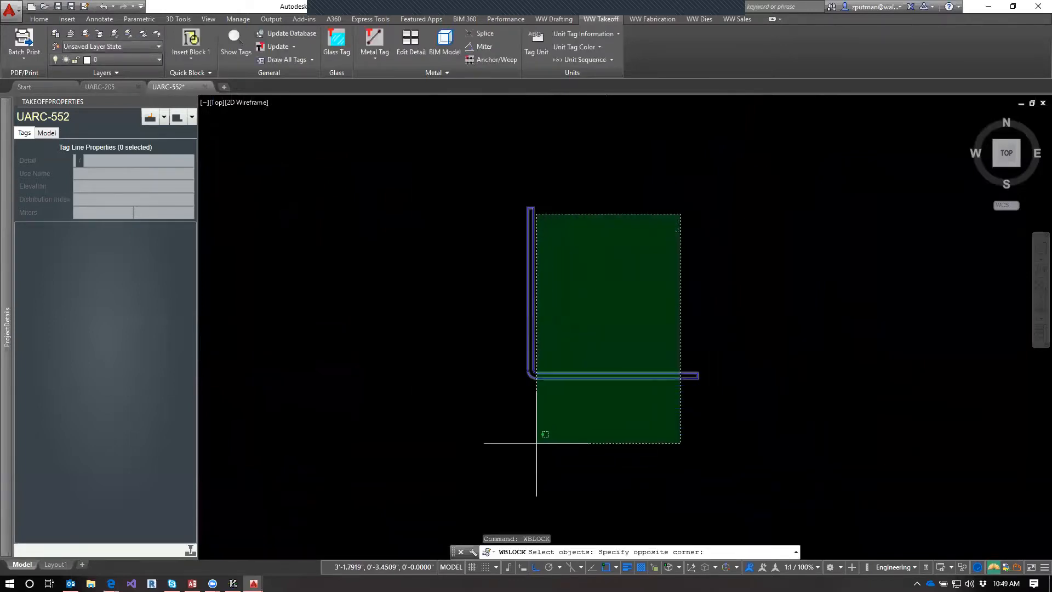
click(531, 442)
key(Return)
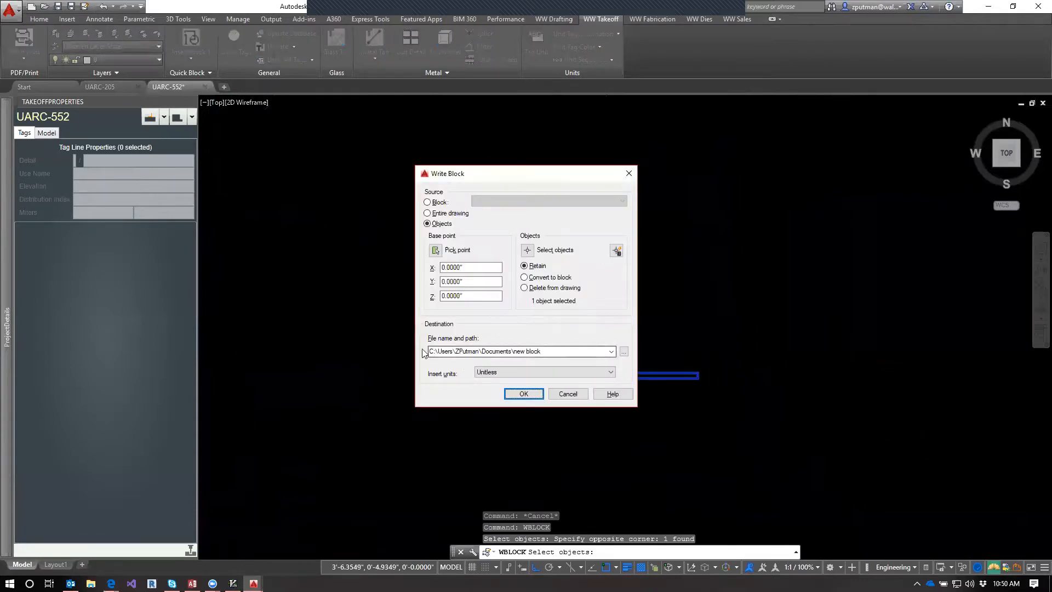
click(625, 351)
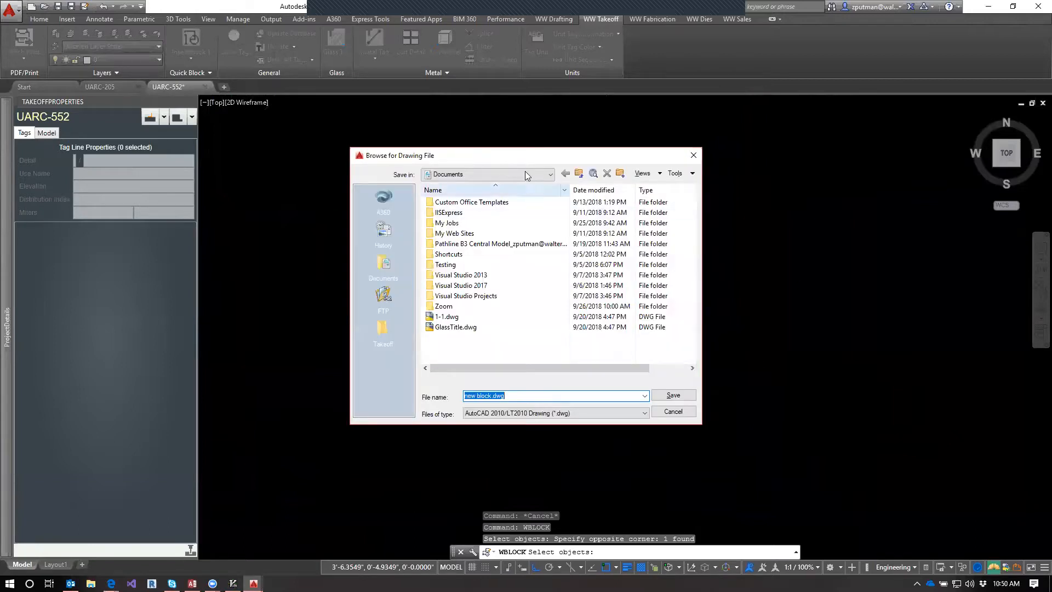
click(537, 174)
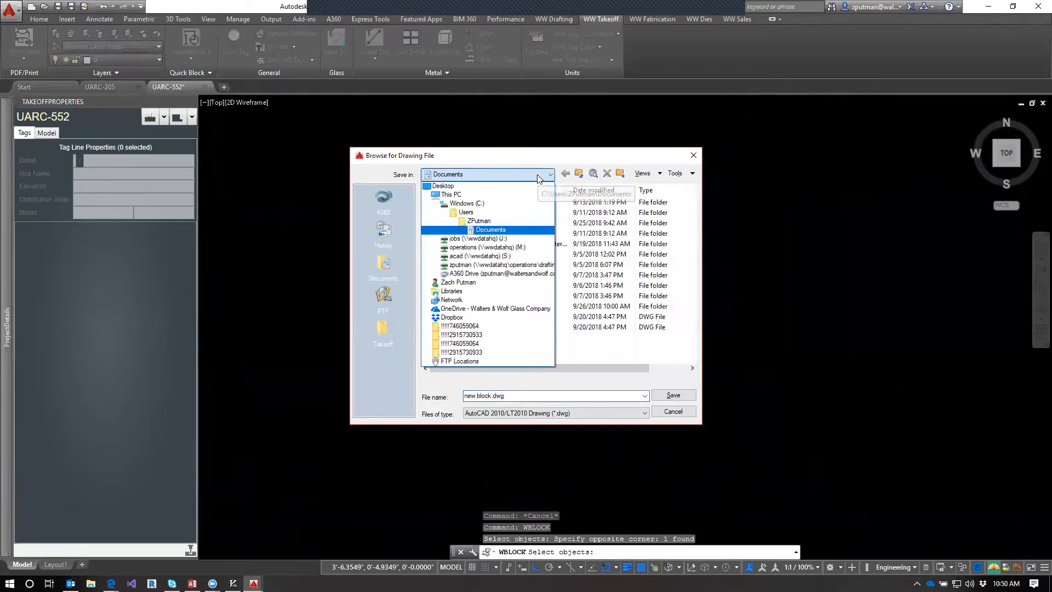
click(485, 222)
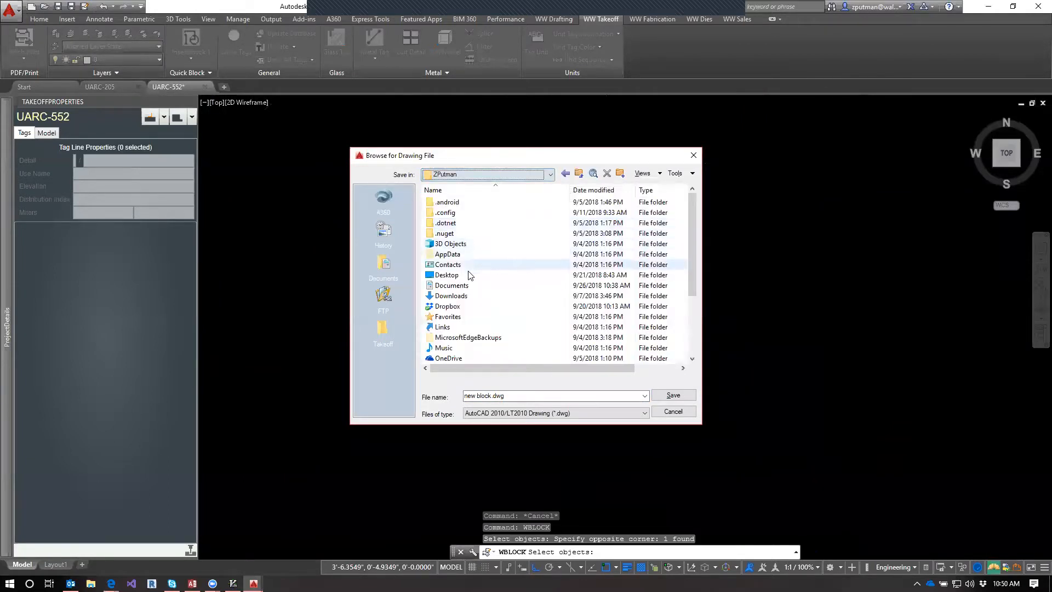
drag(691, 262, 694, 319)
scroll(448, 290, up, 3)
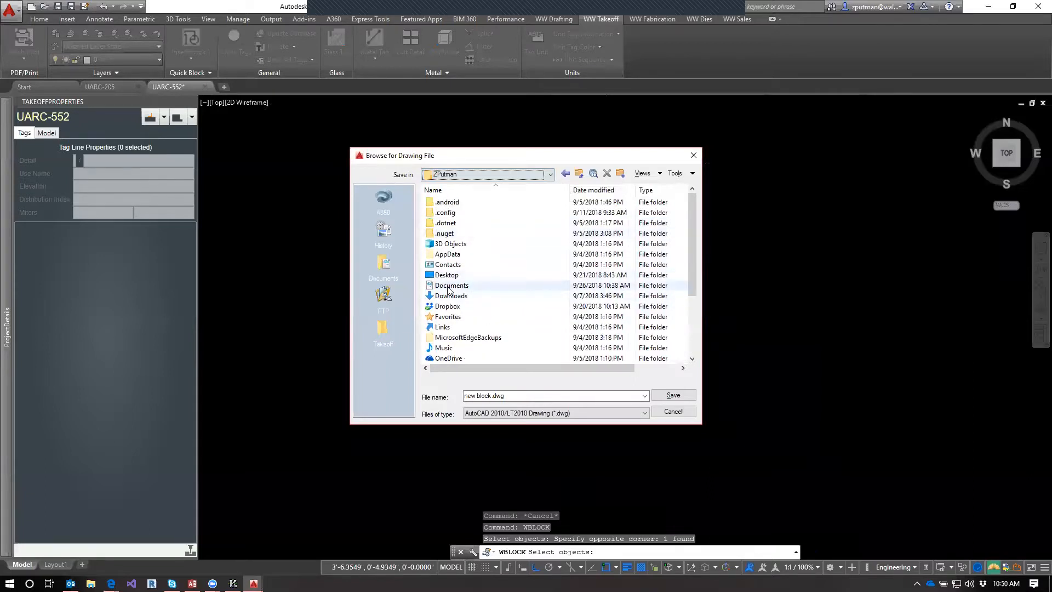
click(511, 287)
double_click(470, 286)
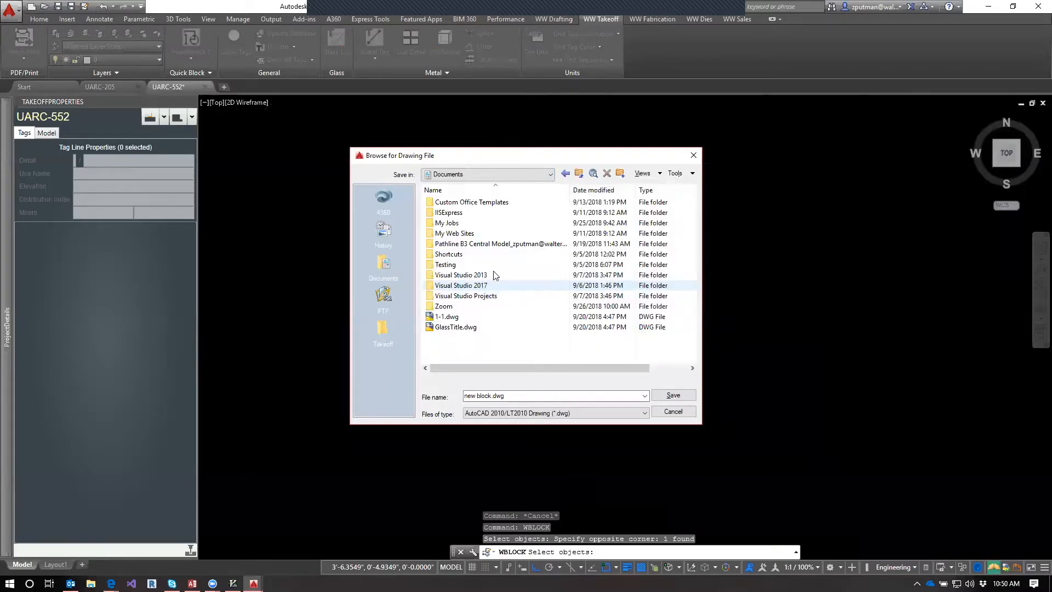
Step: Set the save location to the Takeoffs\fabs\dies folder of the training job under My Jobs
double_click(457, 225)
double_click(460, 204)
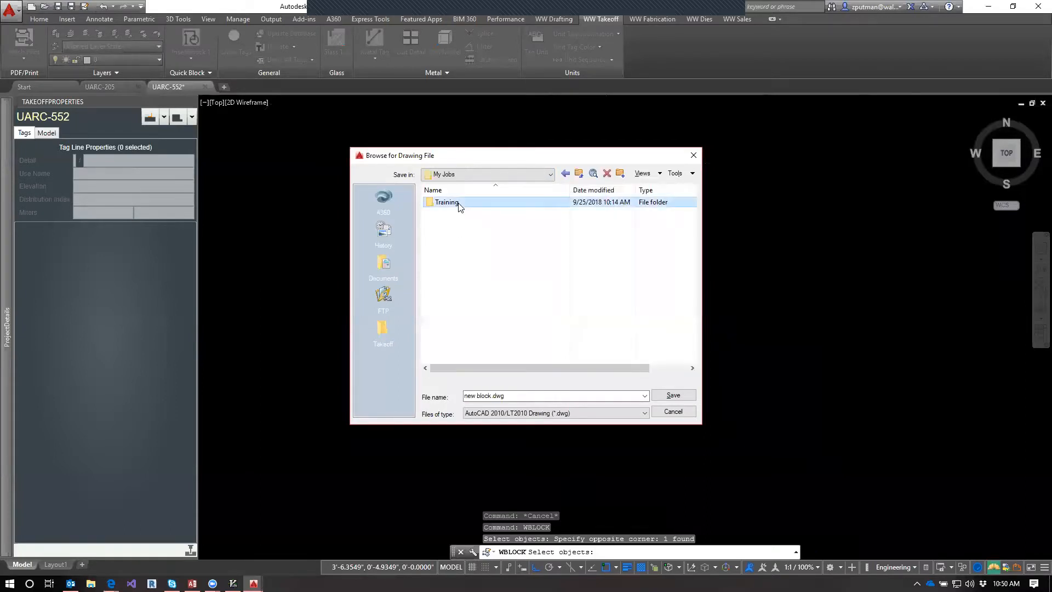
double_click(458, 214)
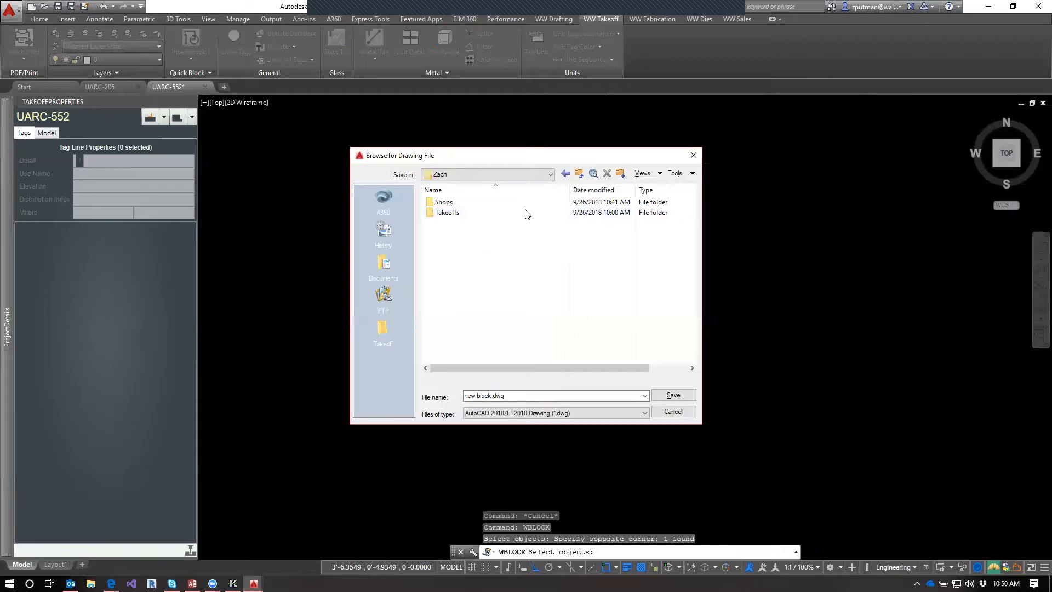
double_click(448, 213)
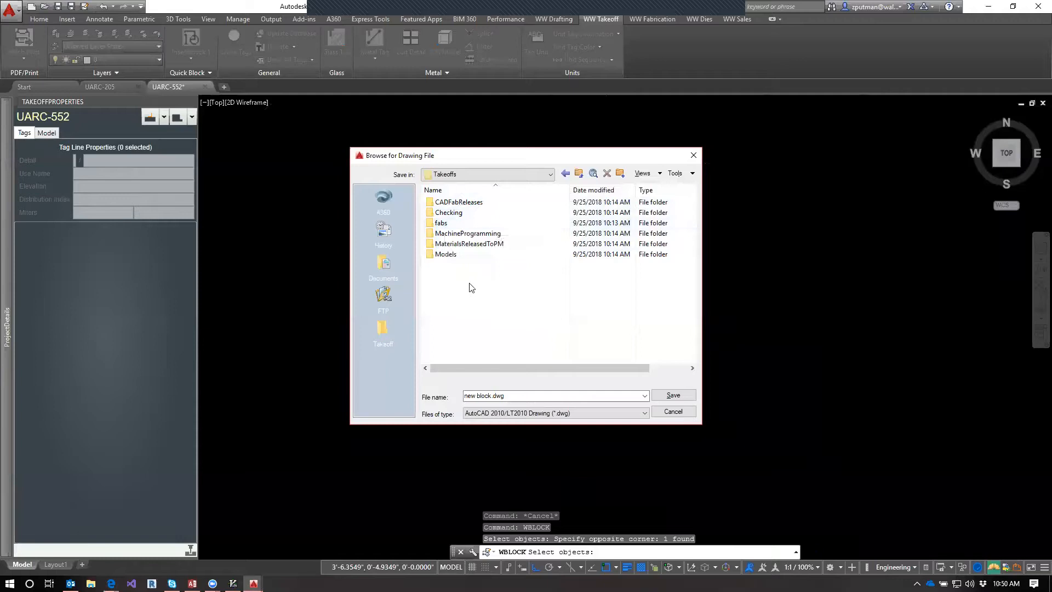
double_click(440, 223)
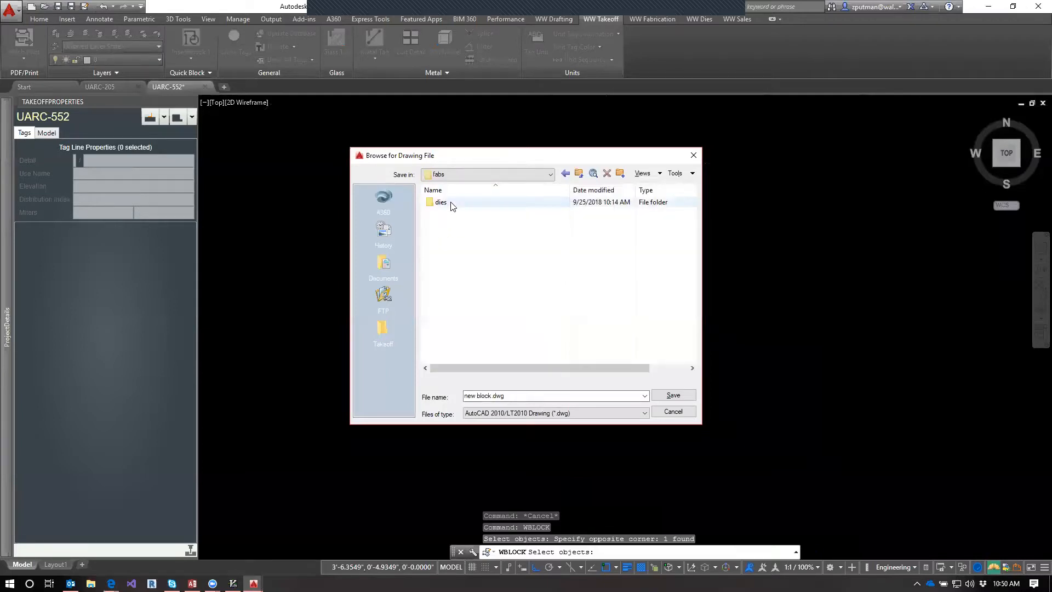
double_click(451, 202)
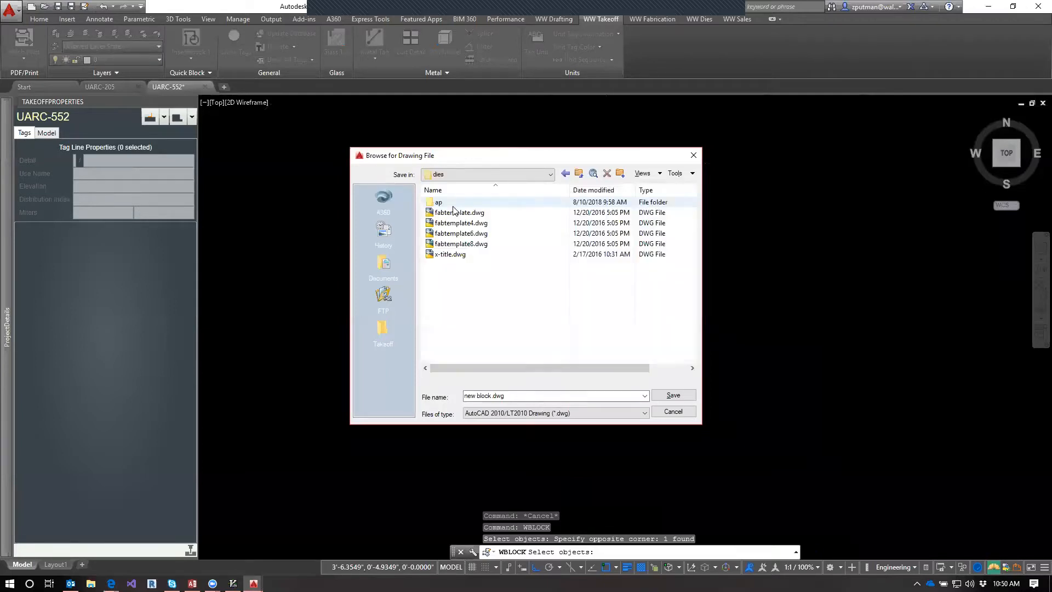
Step: Name the block file BS334334 and write the angle profile out to the dies folder
click(496, 395)
click(518, 395)
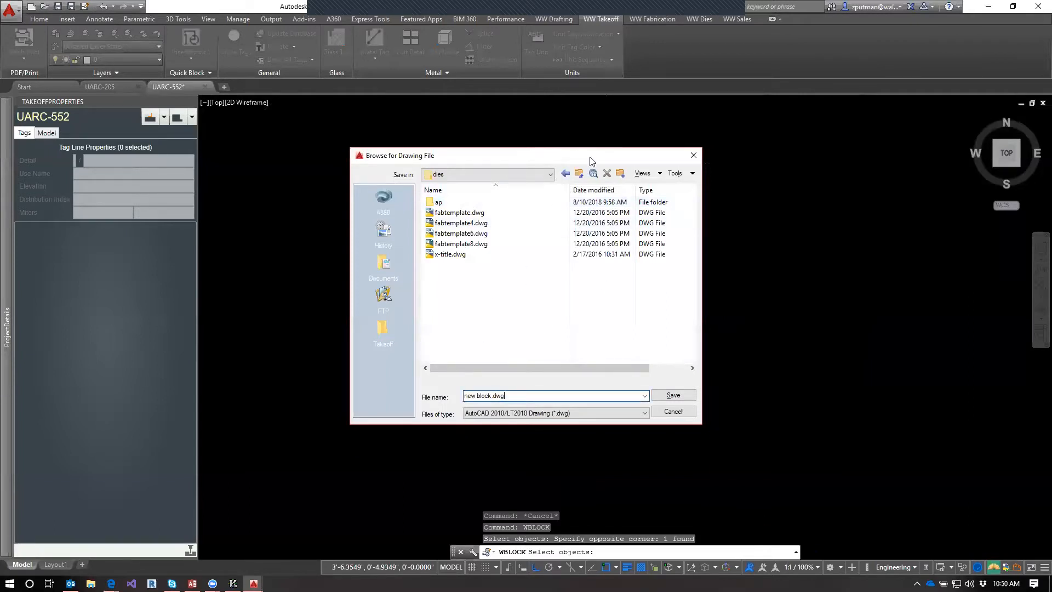
drag(590, 160, 532, 159)
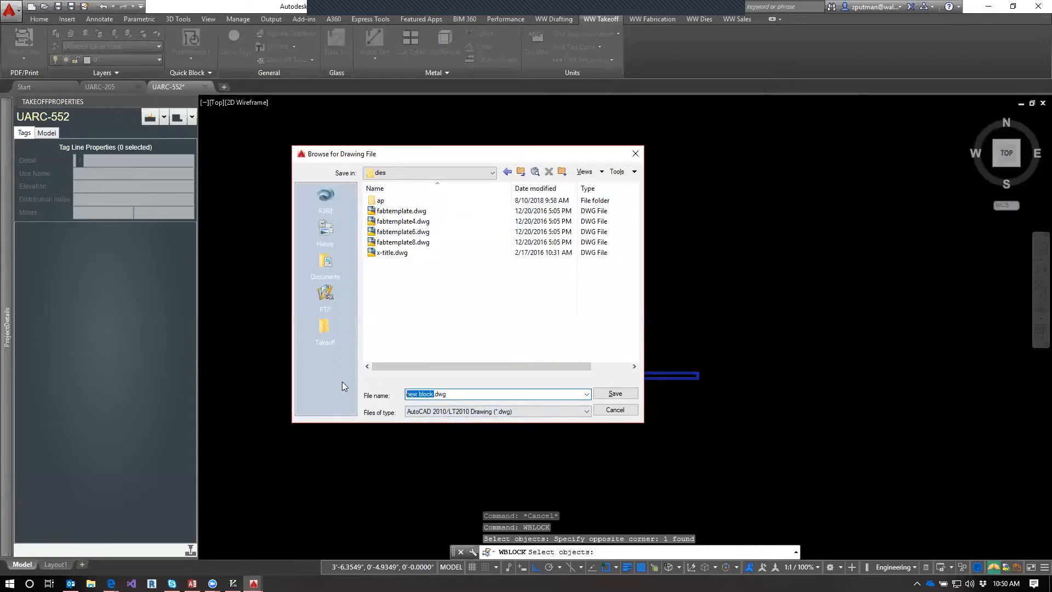
text(BS334334)
click(599, 394)
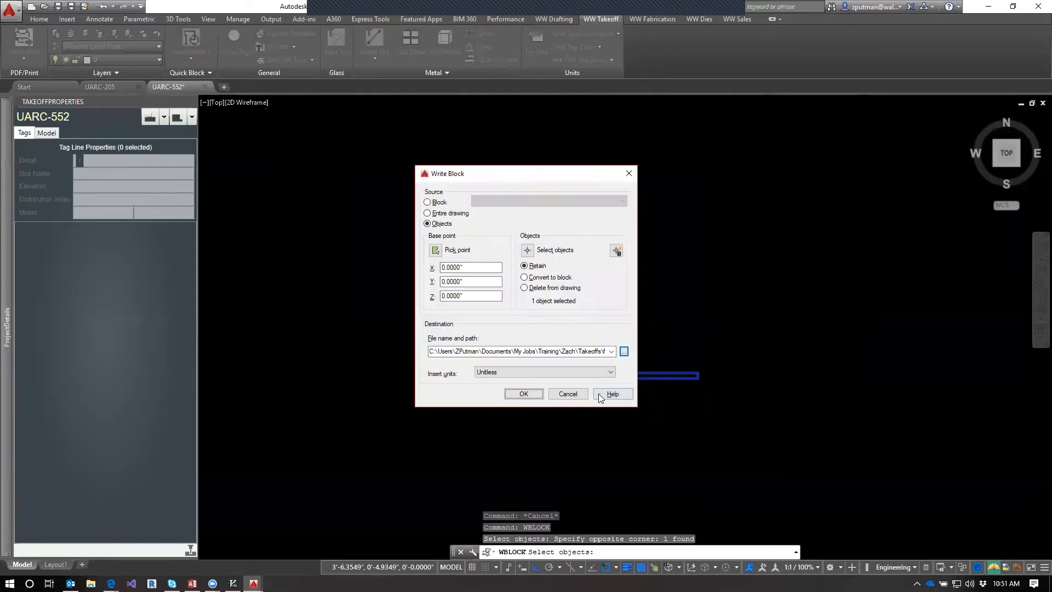
click(575, 351)
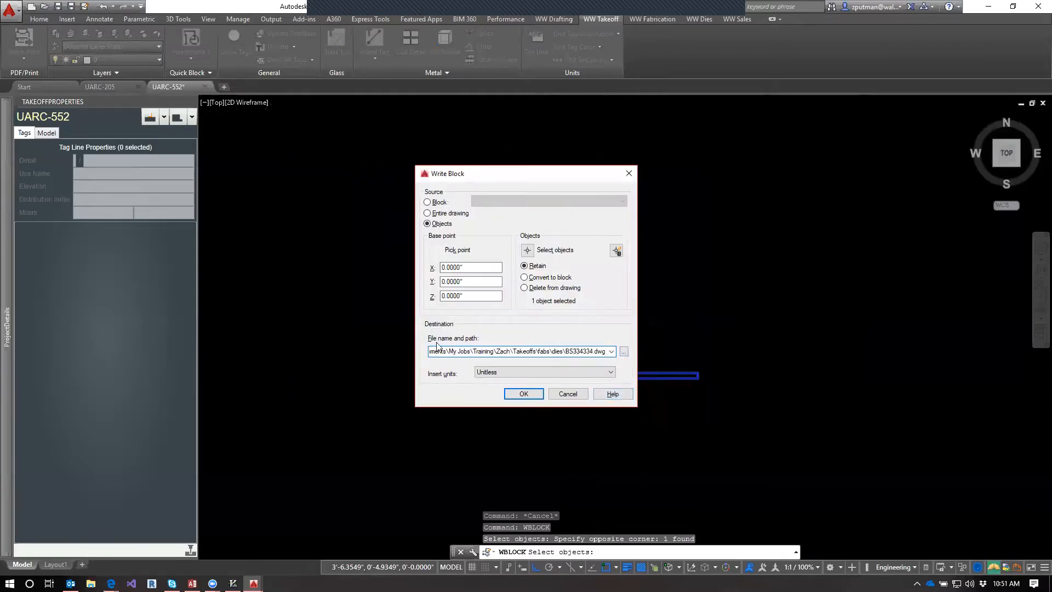
click(524, 394)
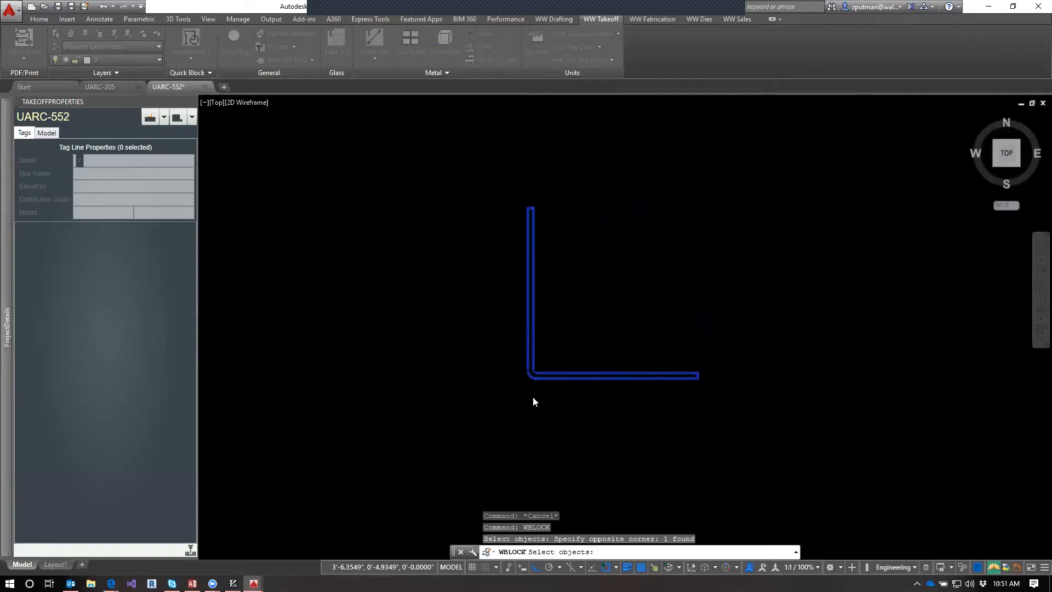
Step: Switch to File Explorer and check the training job's Takeoffs\fabs\dies folder for BS334334.dwg
scroll(453, 378, down, 4)
middle_drag(753, 381, 756, 364)
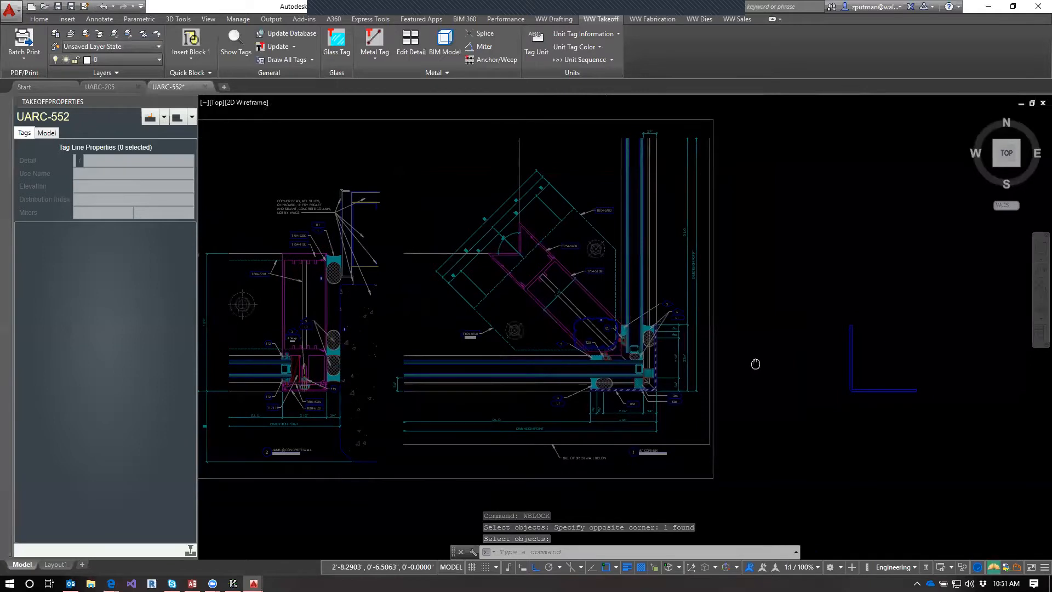
click(90, 583)
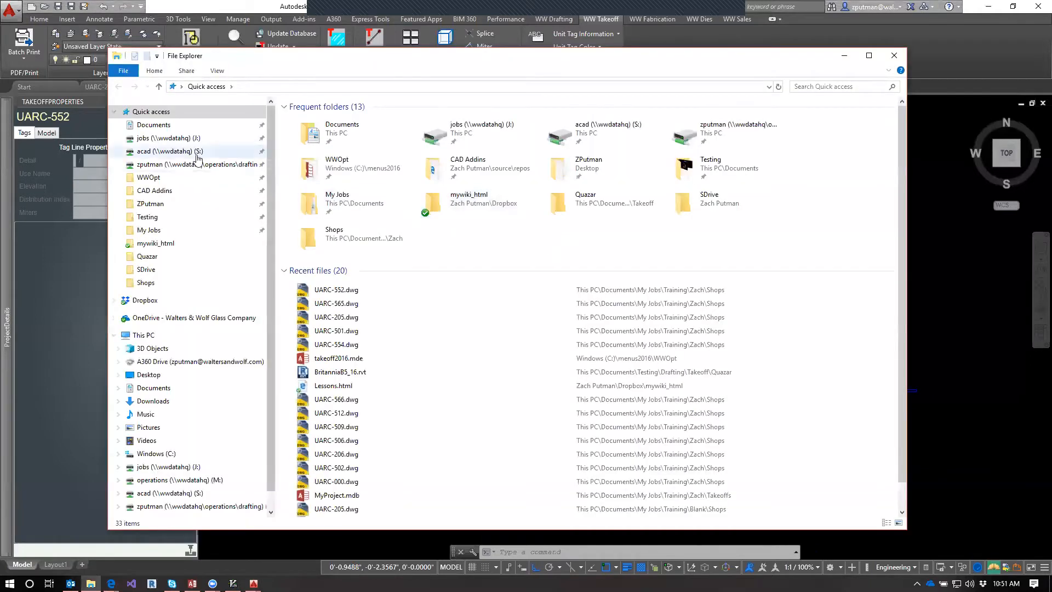
double_click(340, 203)
double_click(346, 121)
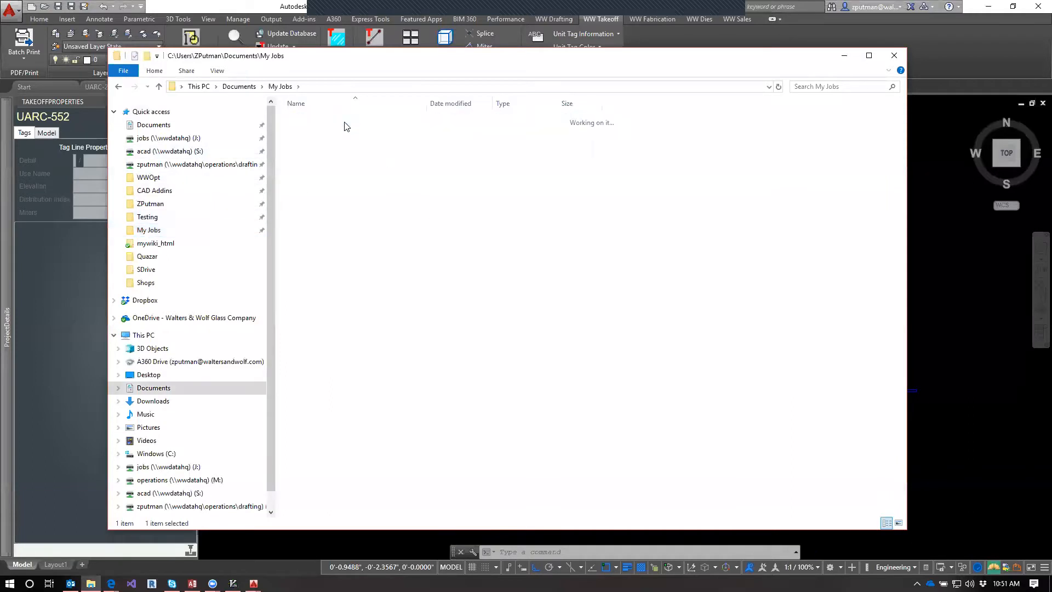
double_click(332, 132)
double_click(332, 133)
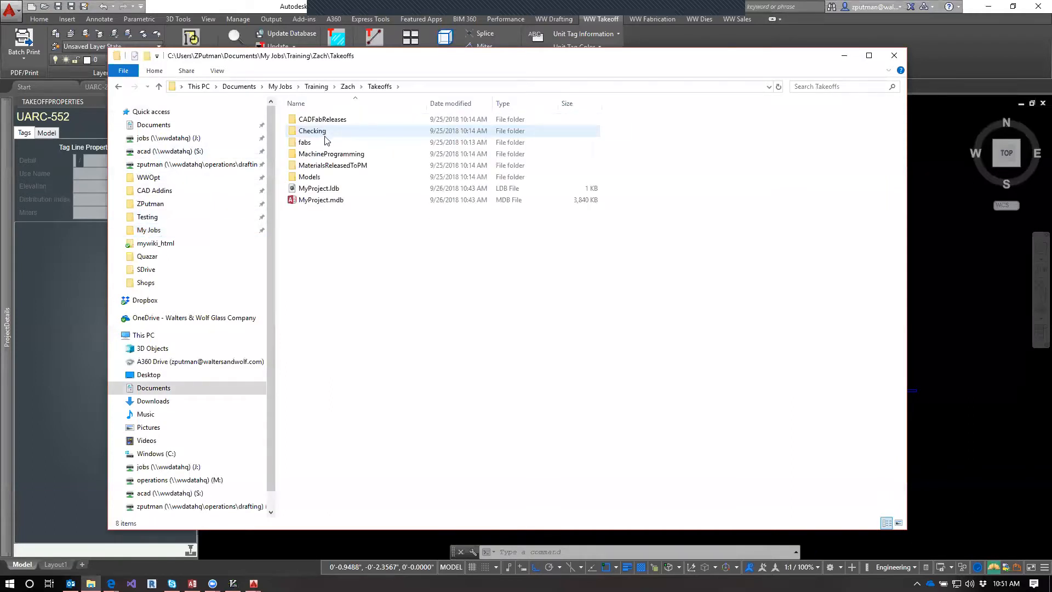
double_click(324, 142)
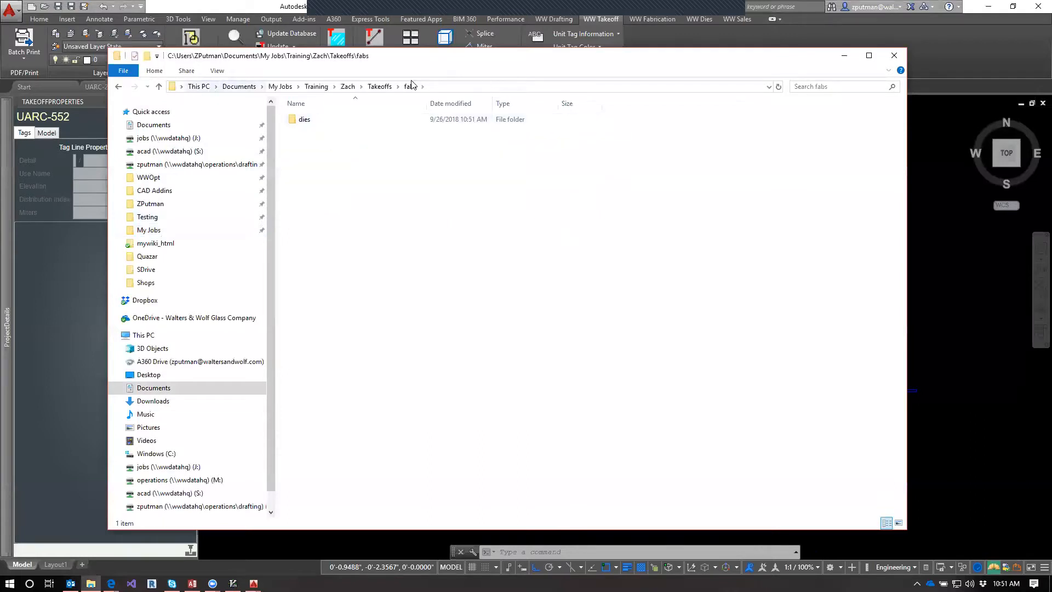
click(379, 86)
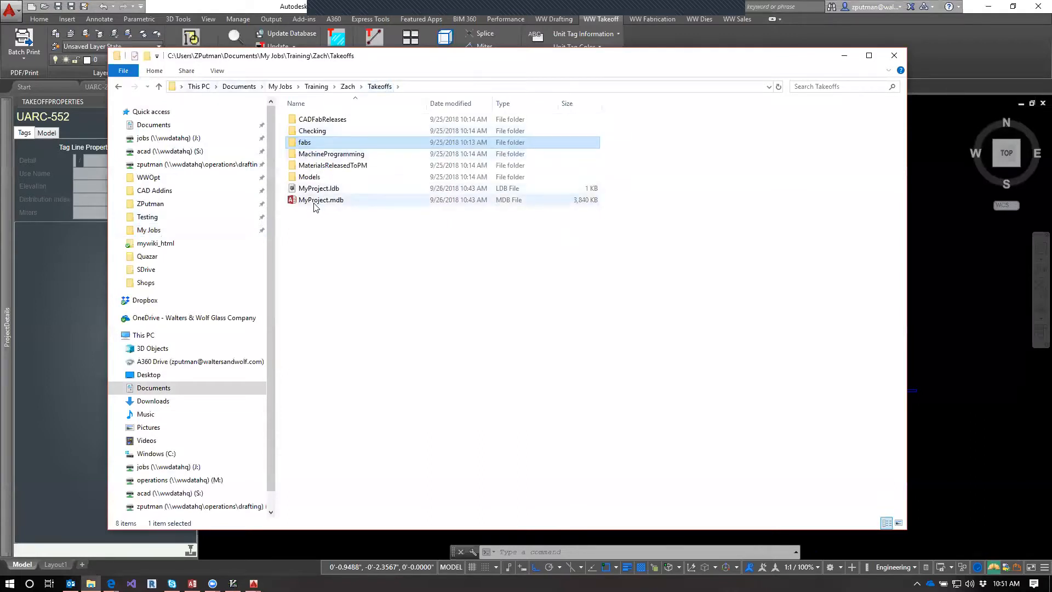
double_click(304, 142)
double_click(303, 119)
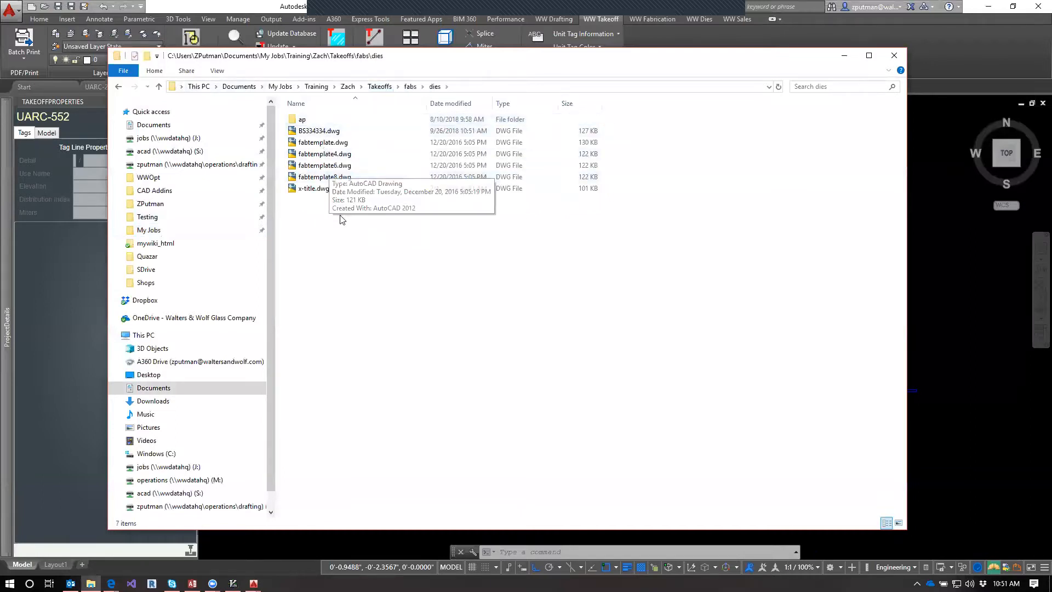
click(295, 132)
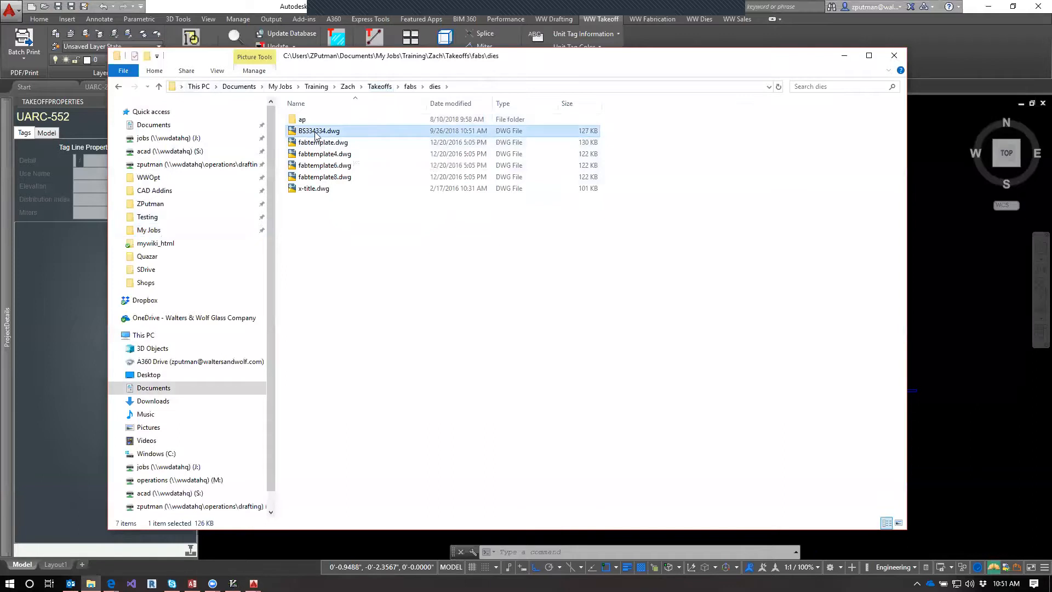
Step: Switch back to AutoCAD and open the BSCrnr use of detail 1\5.52 for layout editing, accepting the mixed AEC objects warning
click(994, 63)
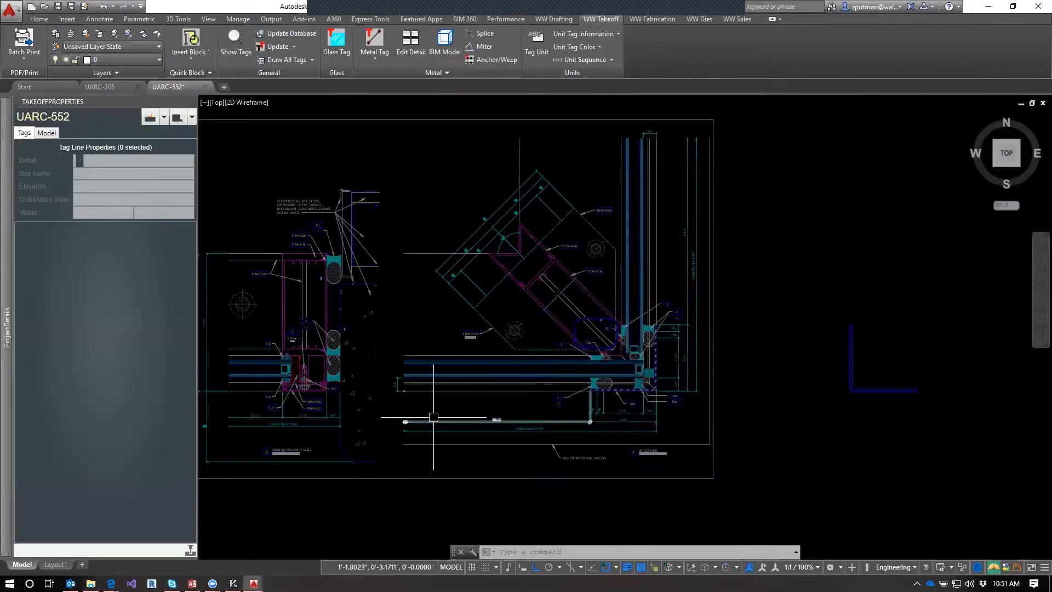
mouse_move(3, 289)
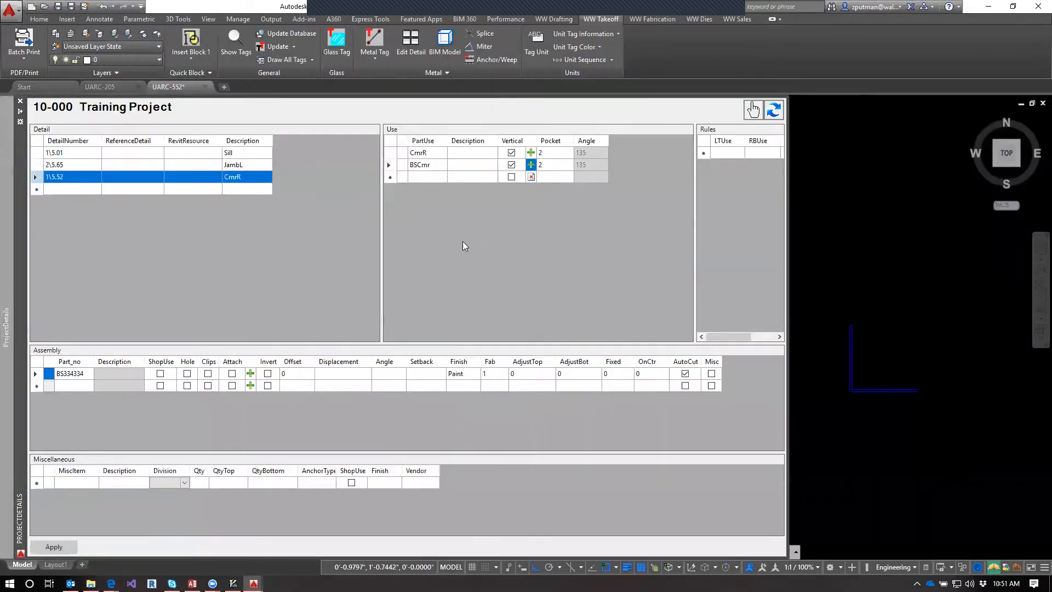
click(531, 166)
click(592, 324)
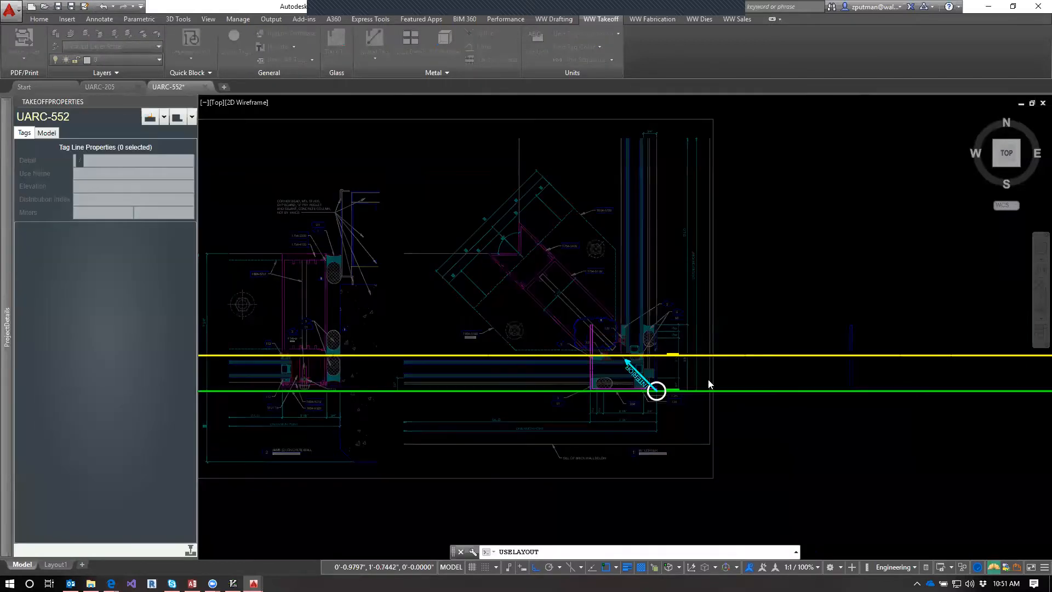
scroll(616, 388, up, 4)
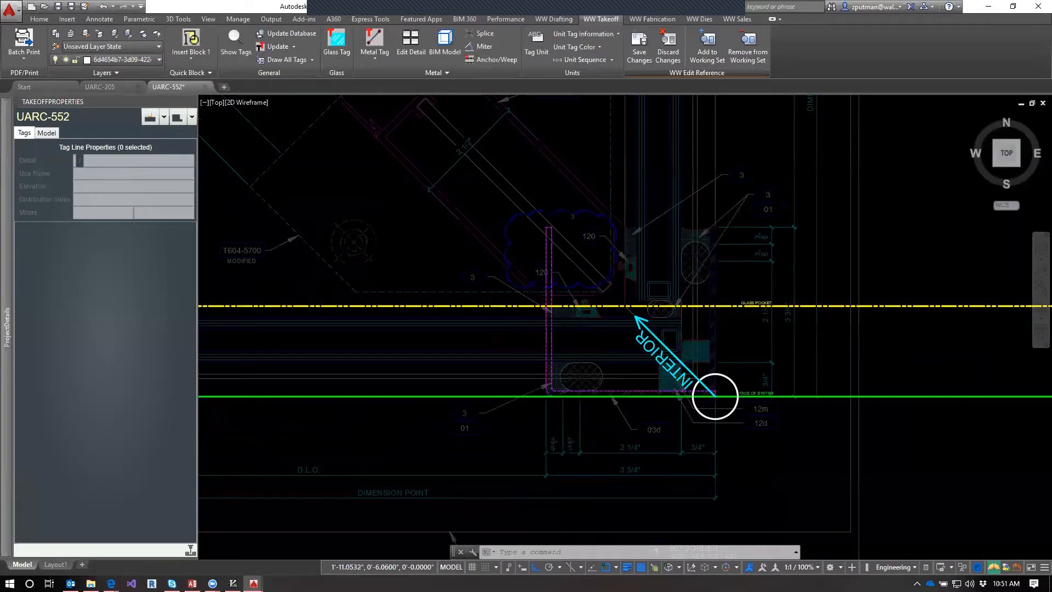
scroll(731, 442, up, 3)
scroll(730, 443, down, 2)
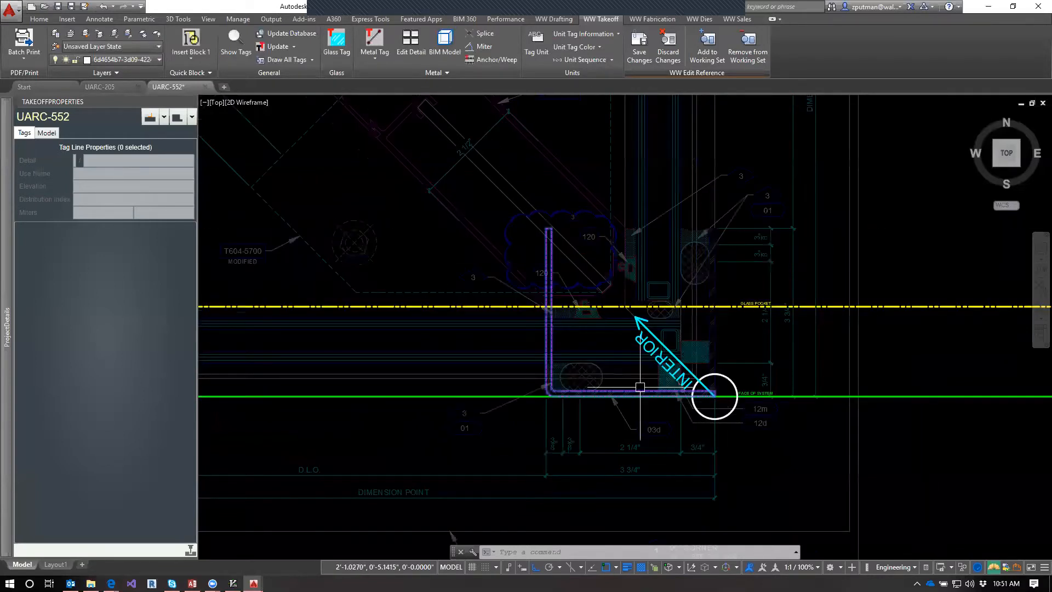
Step: Rotate the BS334334 angle profile 90 degrees counterclockwise about the free end of its upright leg
text(ro)
key(Return)
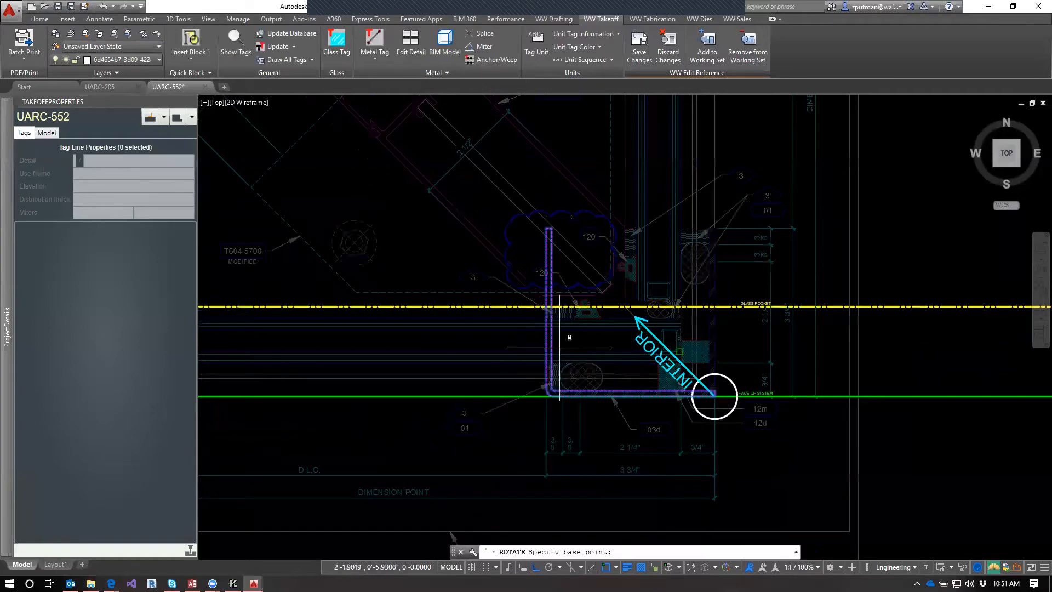
click(549, 228)
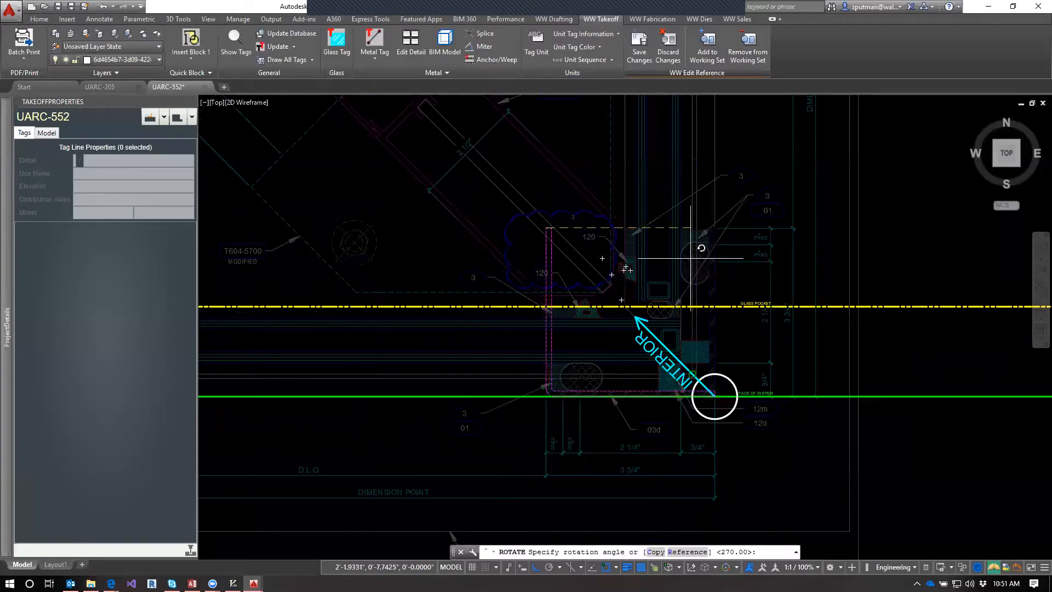
click(575, 117)
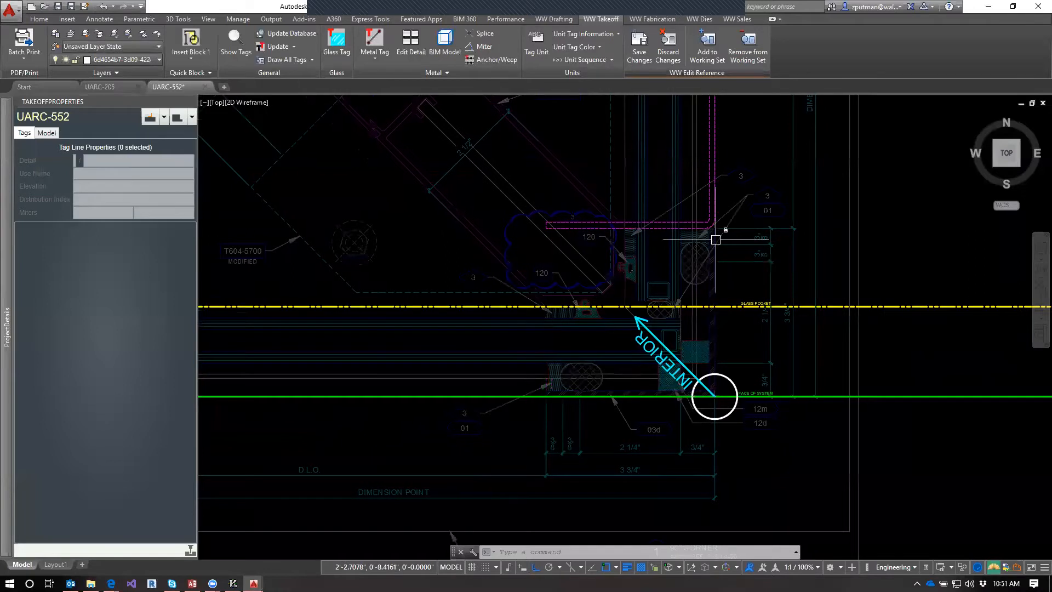
Step: Move the angle profile by the end of its upright leg onto the matching leg end of the detail's outside corner
middle_drag(715, 236, 676, 285)
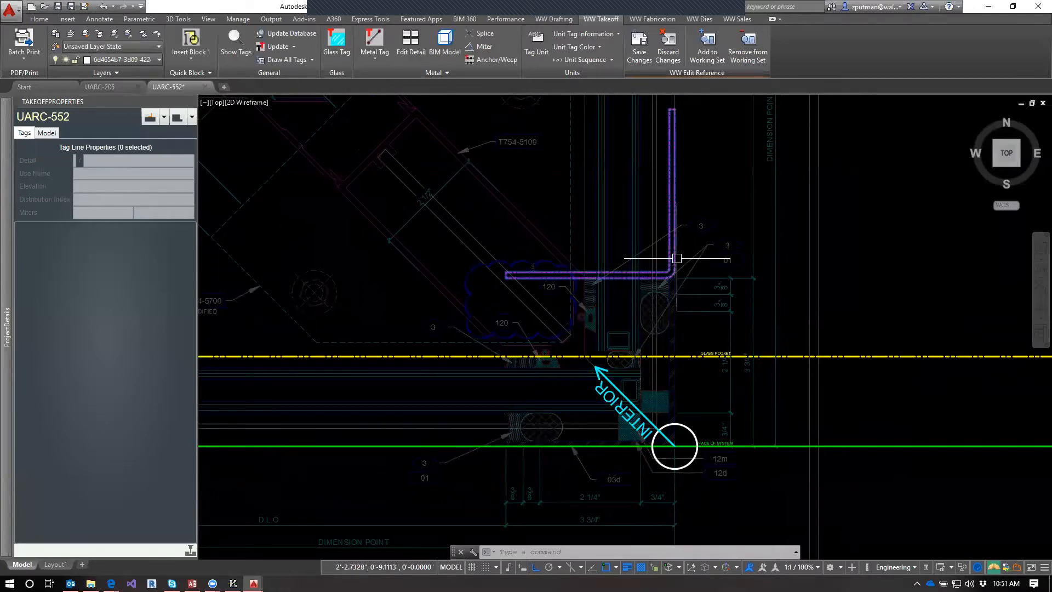
text(m)
key(space)
click(669, 109)
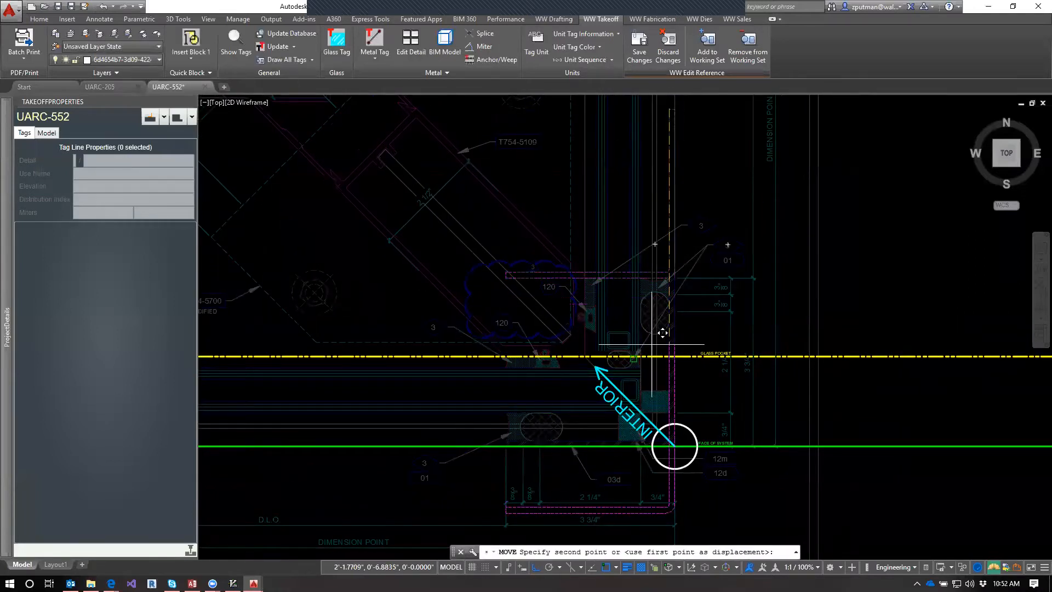
scroll(652, 345, up, 3)
middle_drag(735, 195, 711, 404)
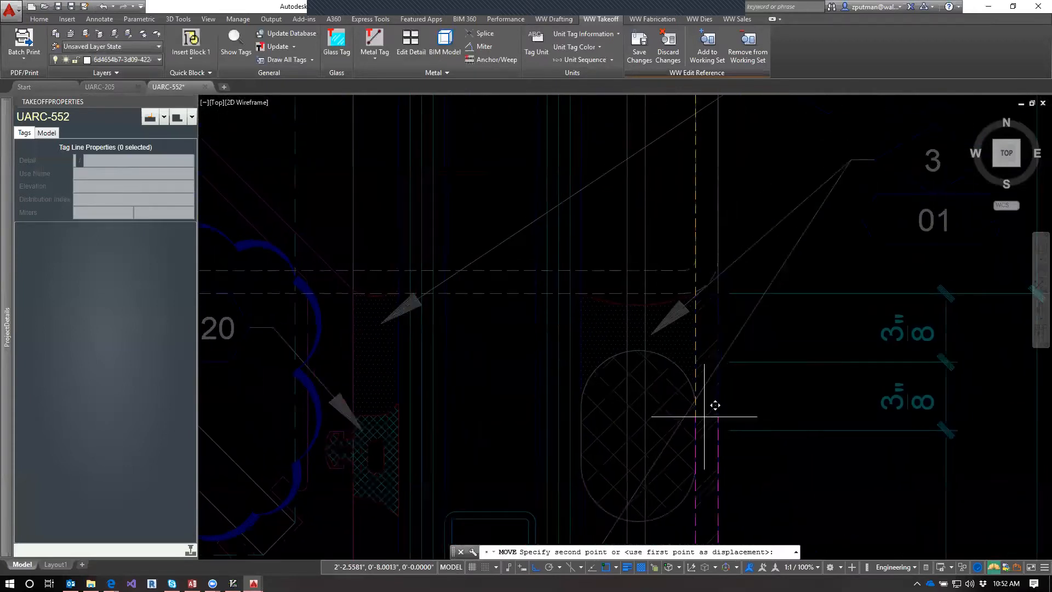
click(698, 323)
scroll(697, 322, down, 3)
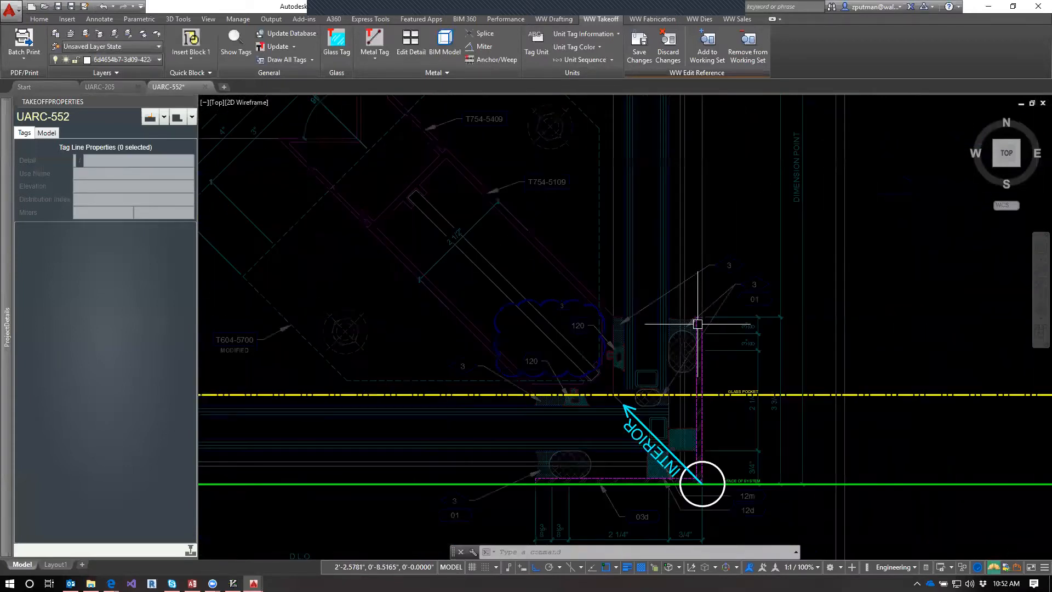
Step: Shift the layout's face-of-system marker 1 inch horizontally outward from the corner, then save the layout and apply the project details
middle_drag(793, 446, 795, 368)
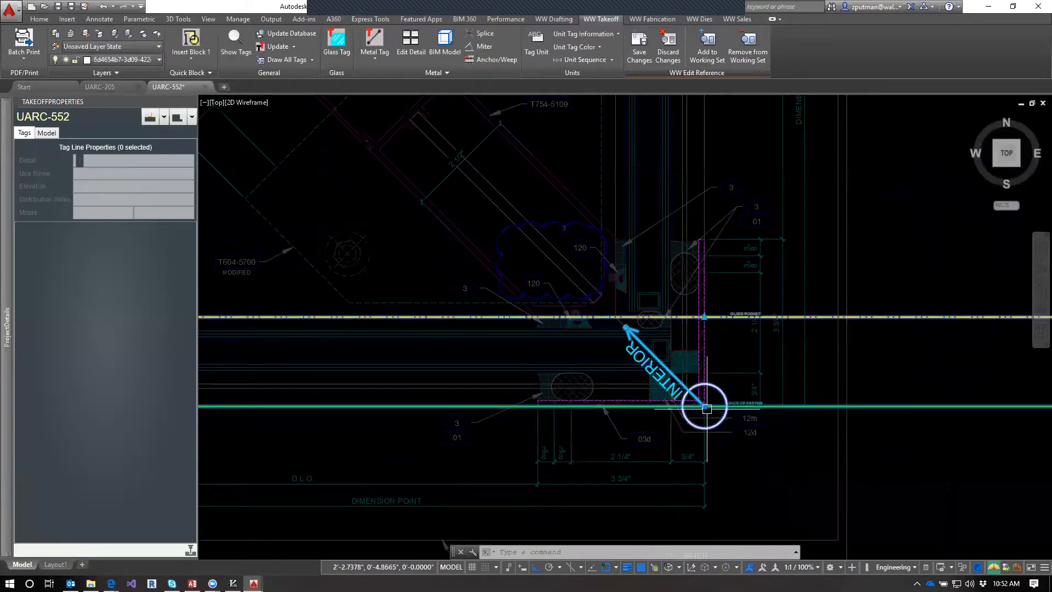
scroll(705, 404, up, 2)
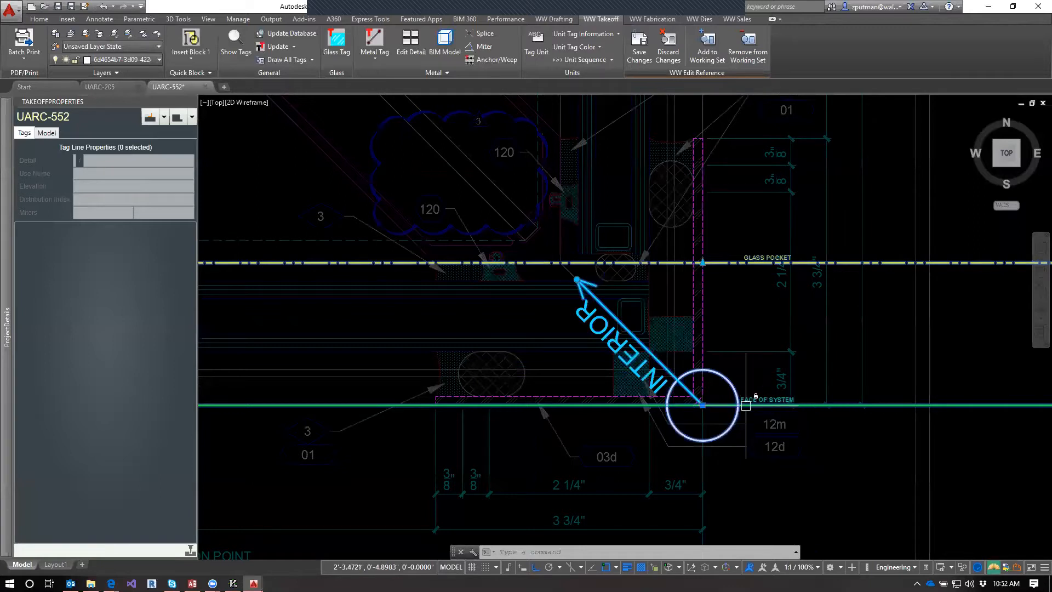
click(702, 405)
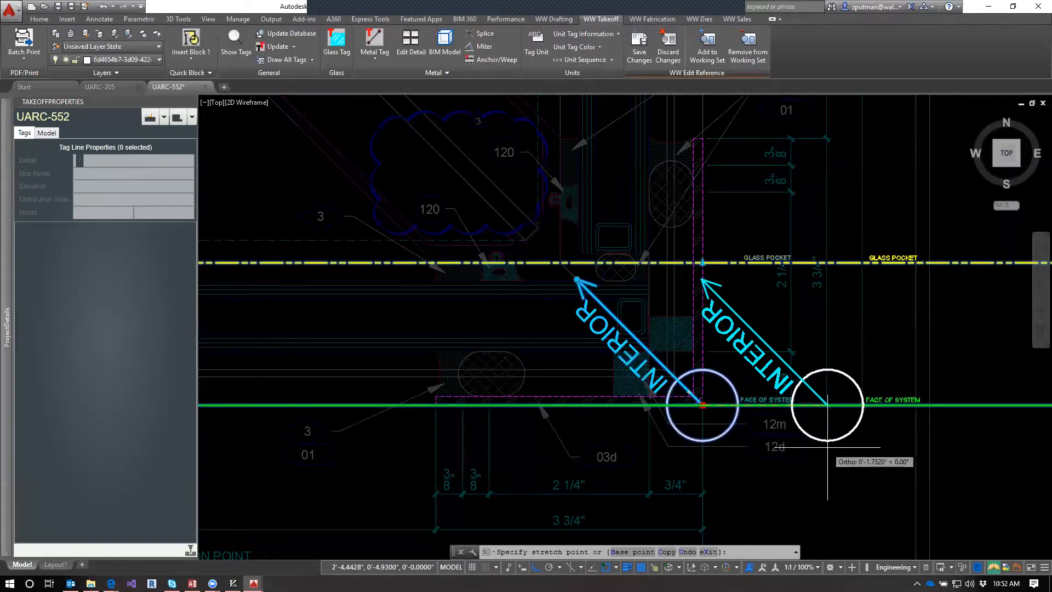
text(1)
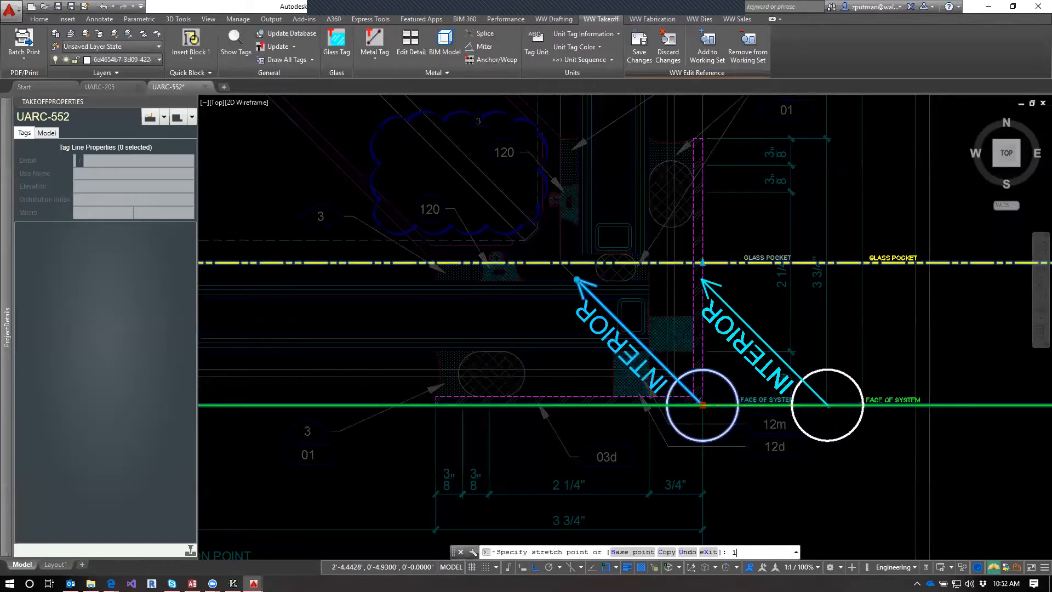
key(Return)
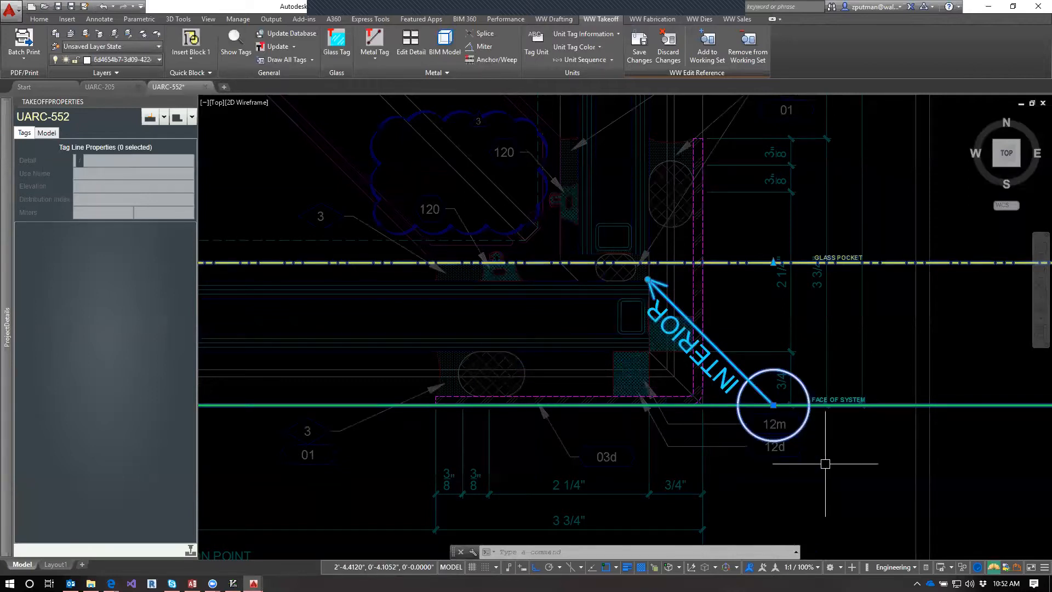
click(642, 53)
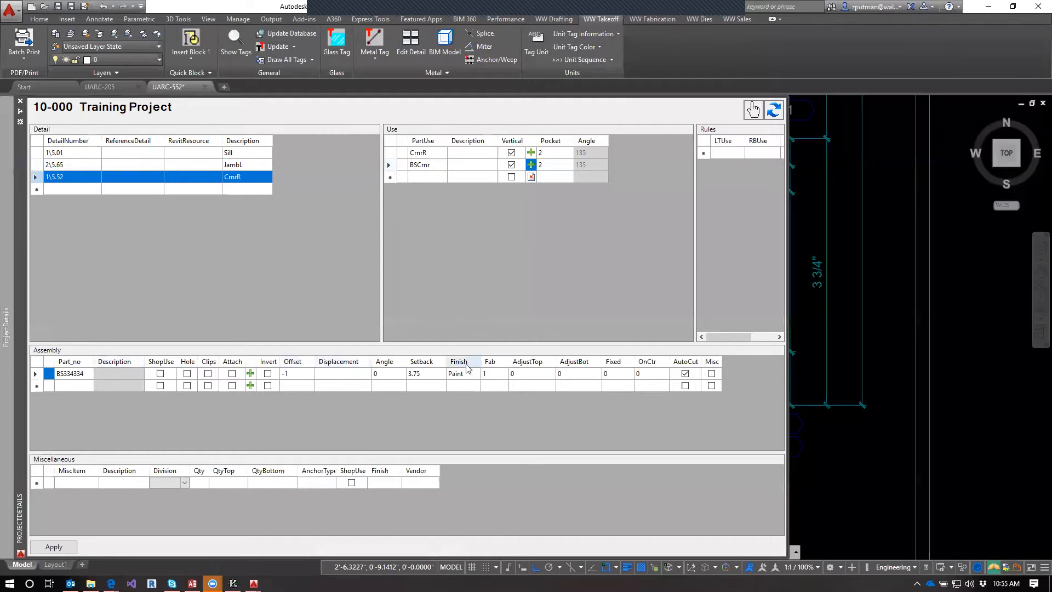
click(62, 545)
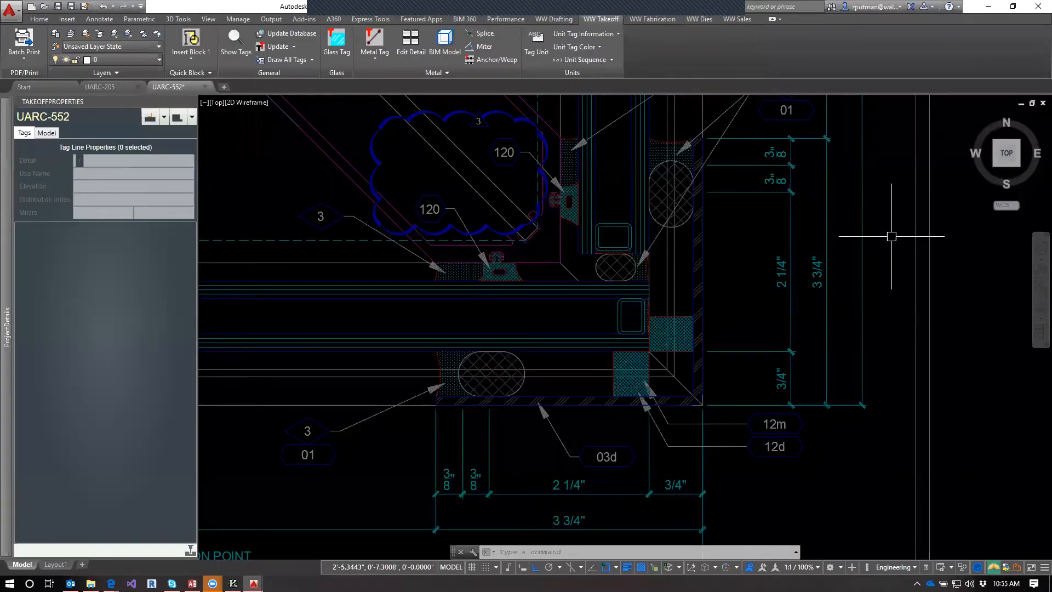
Step: Reopen the BSCrnr layout to check the profile against the marker, then leave it by discarding changes
scroll(888, 236, down, 3)
middle_drag(815, 243, 832, 318)
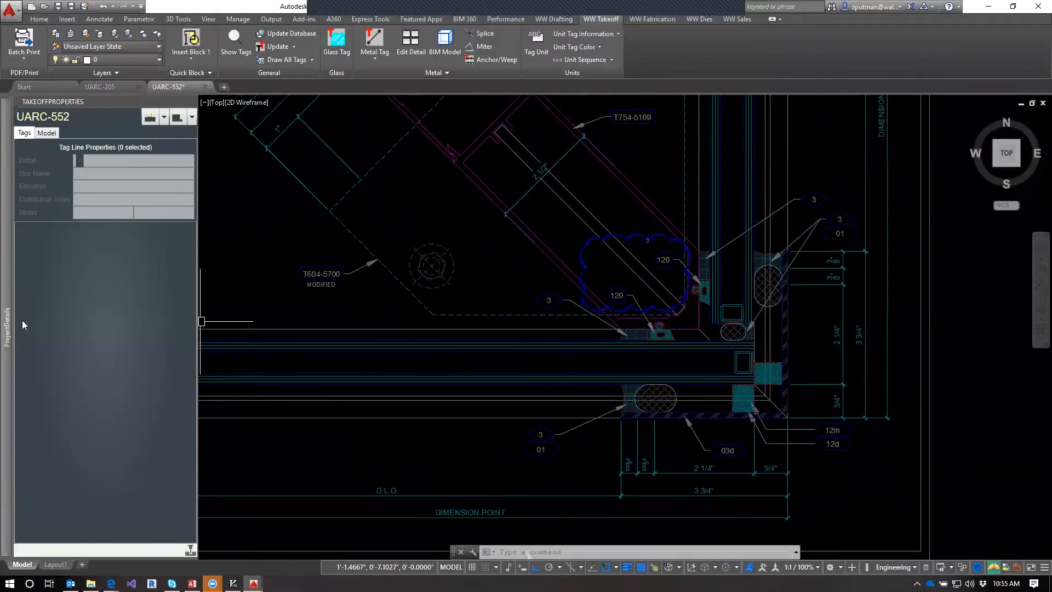
mouse_move(3, 324)
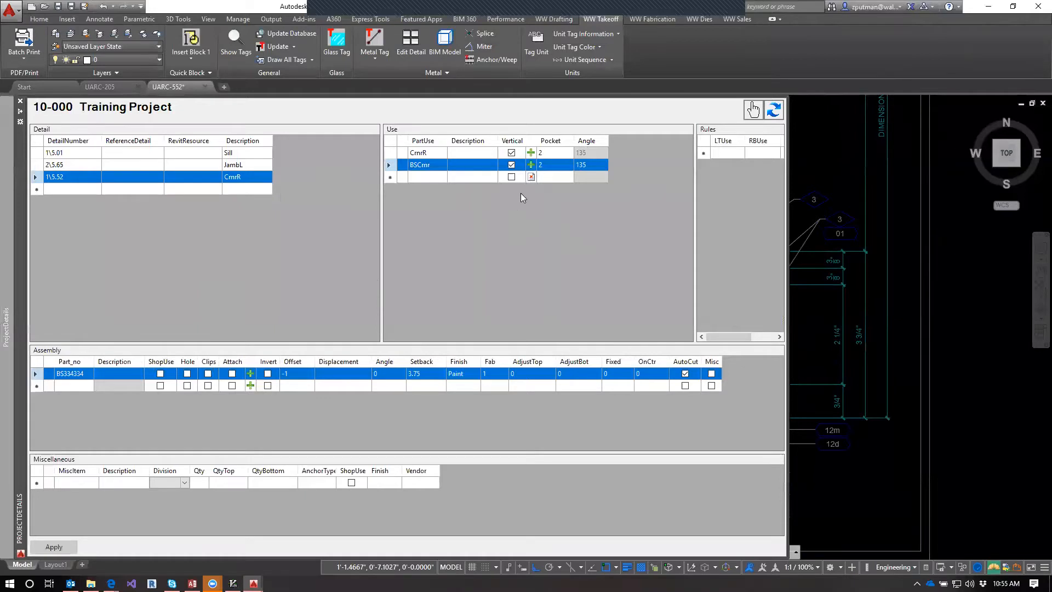
click(530, 164)
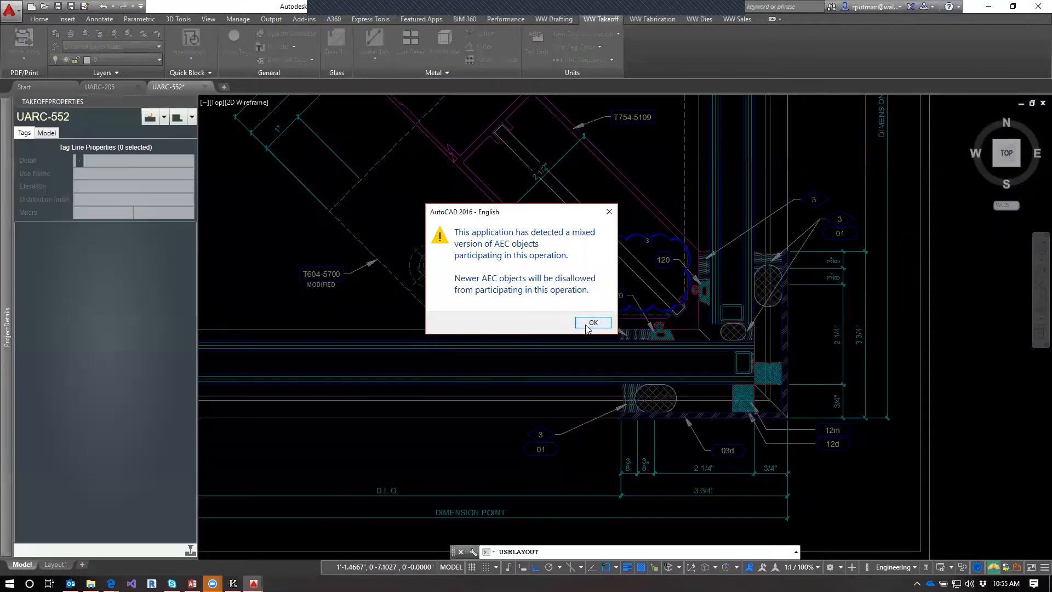
click(600, 327)
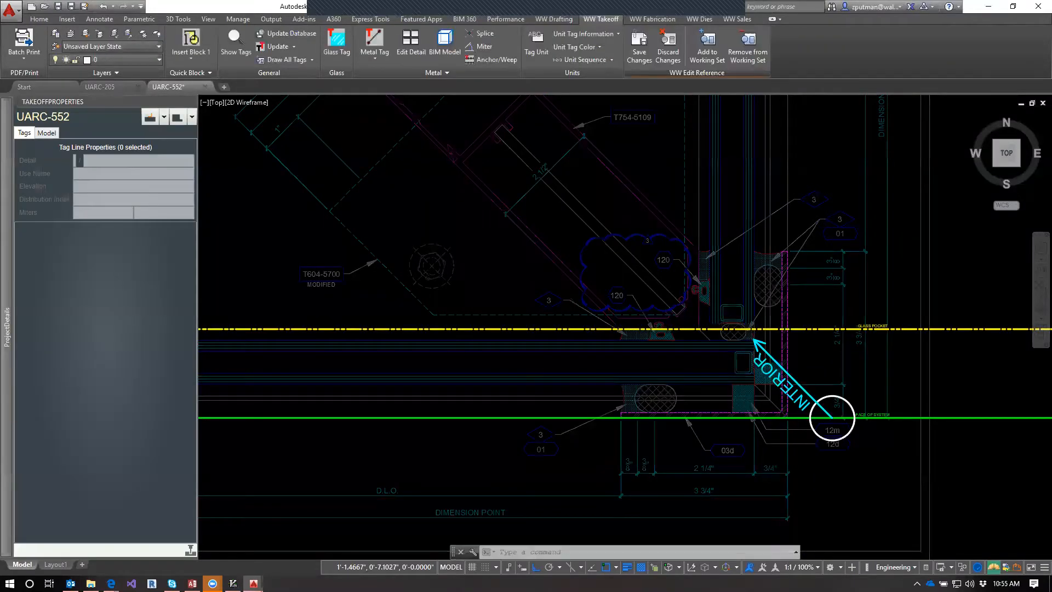
click(667, 44)
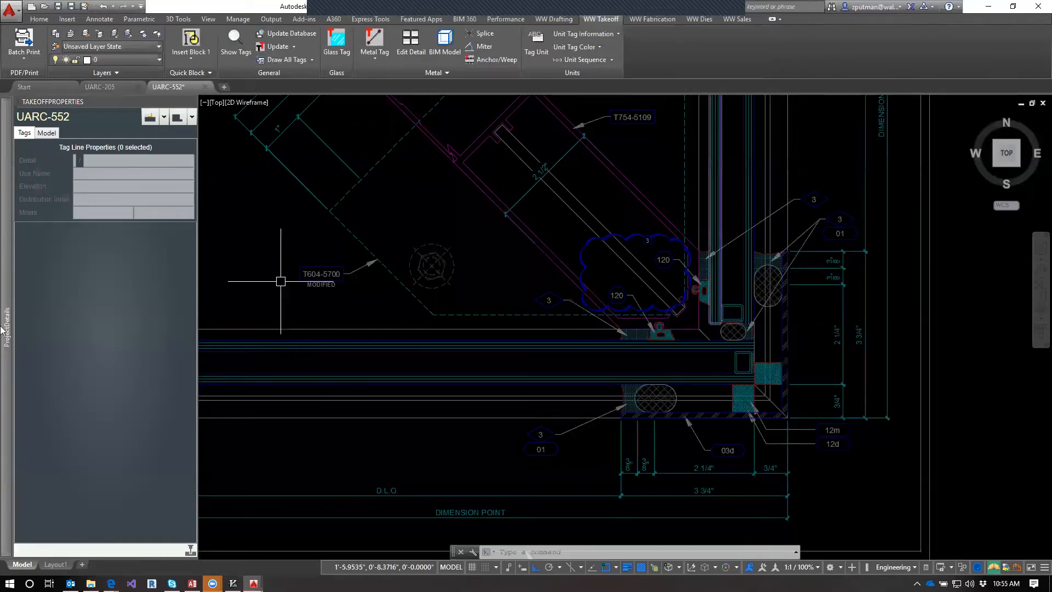
Step: Open the layout of the CrnrR use of detail 1\5.52 to examine its parts and marker, then discard changes
mouse_move(15, 378)
click(420, 153)
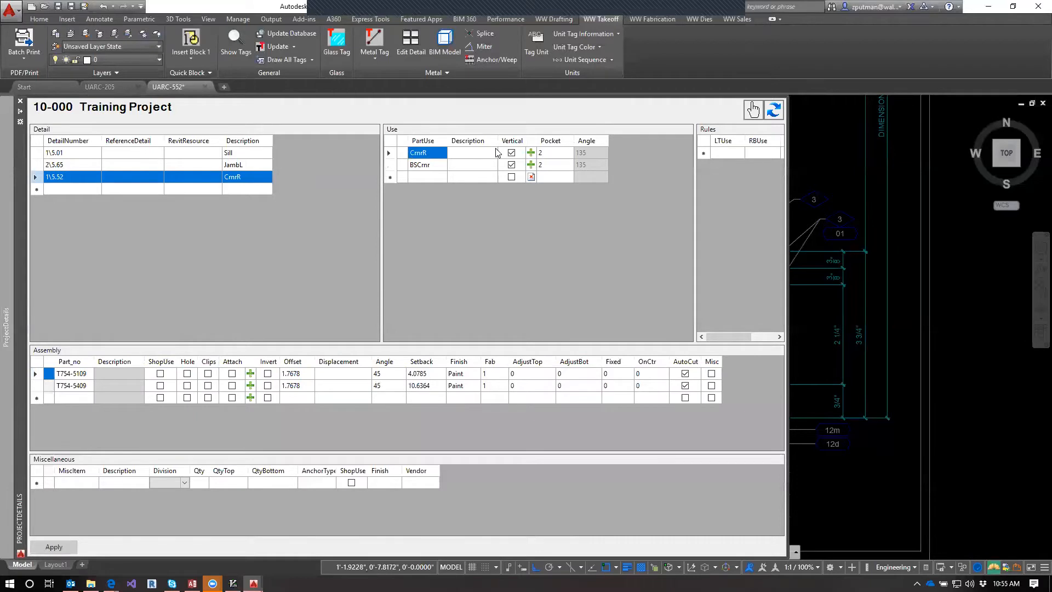
click(532, 154)
click(603, 323)
click(606, 324)
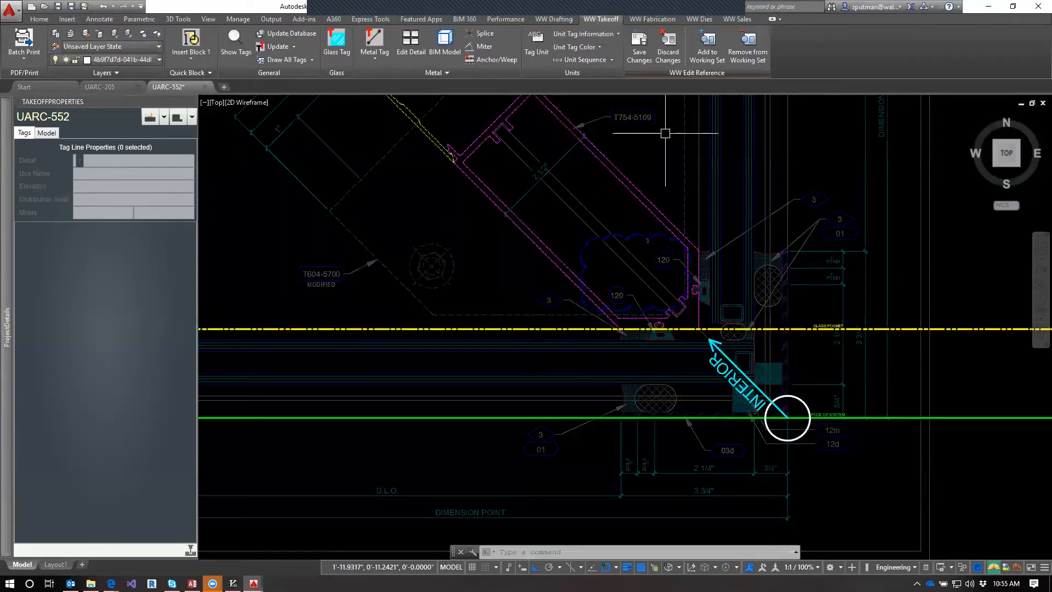
click(677, 64)
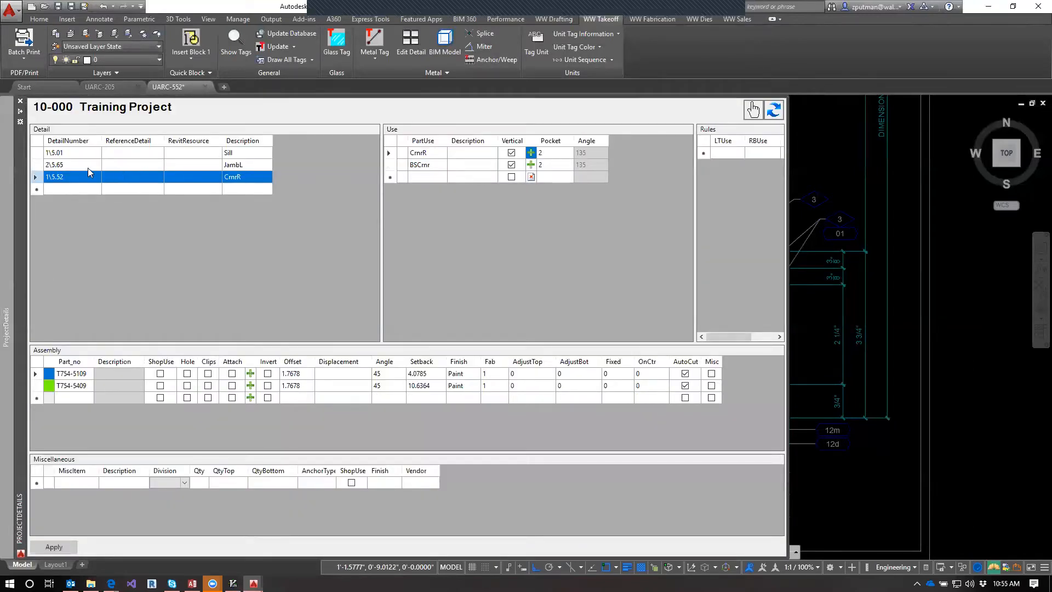
Step: Review the uses and assemblies of details 2\5.65 and 1\5.01, and return to the BSCrnr use of detail 1\5.52
click(90, 165)
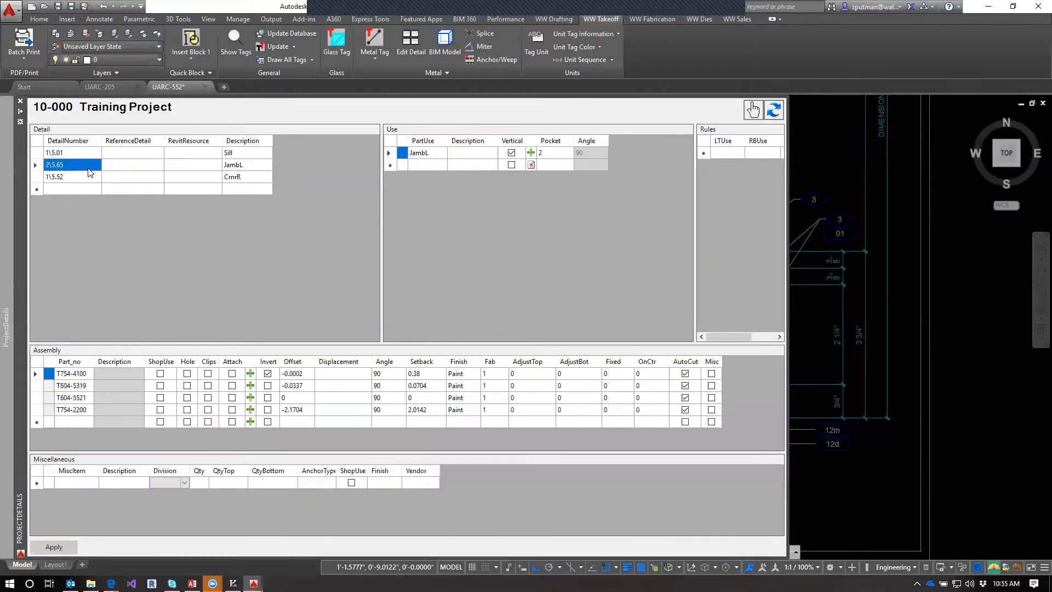
key(Up)
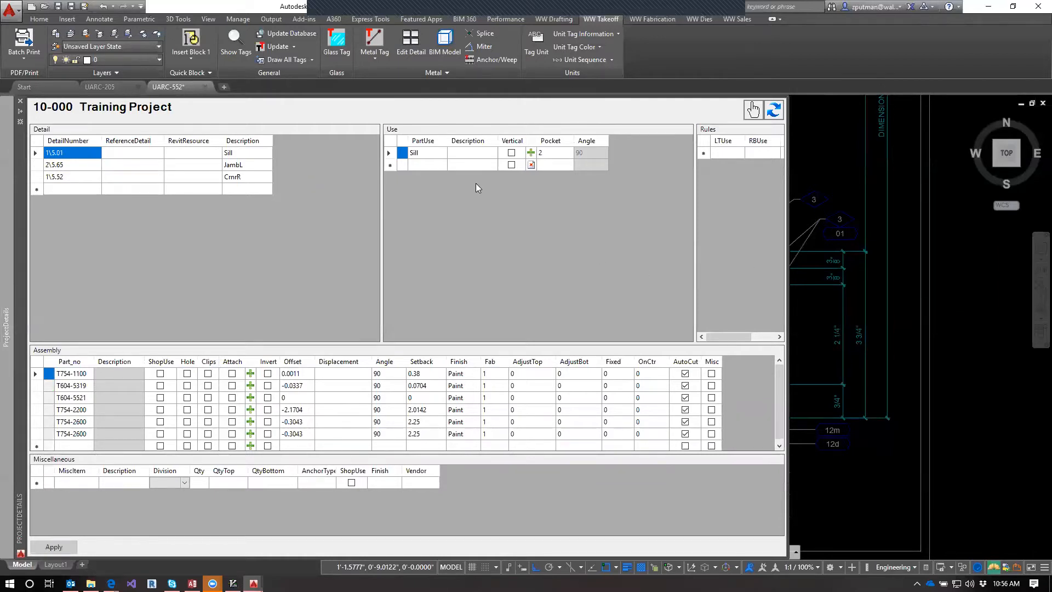
click(74, 181)
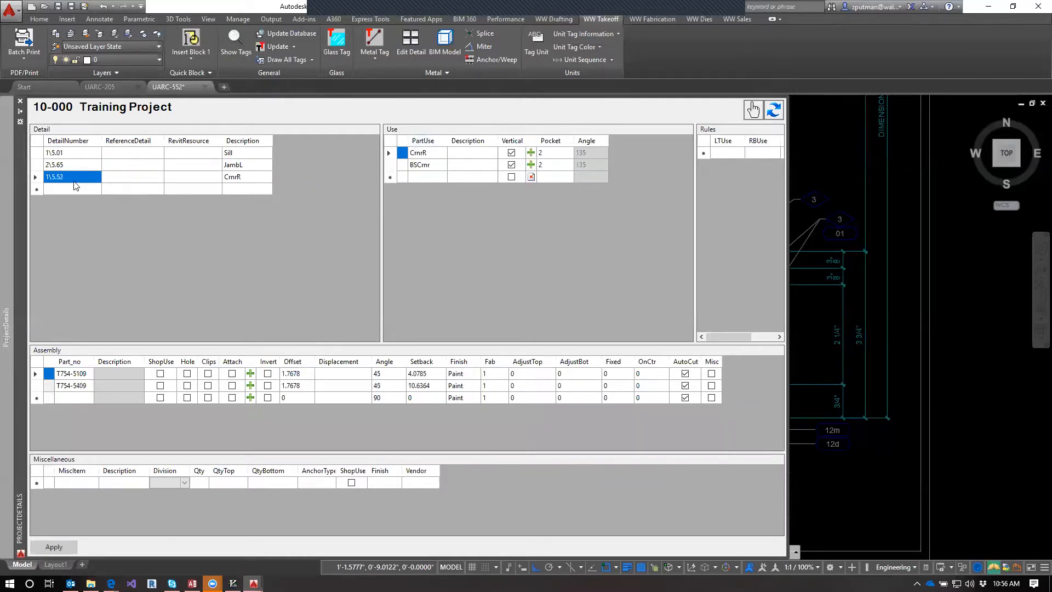
click(433, 165)
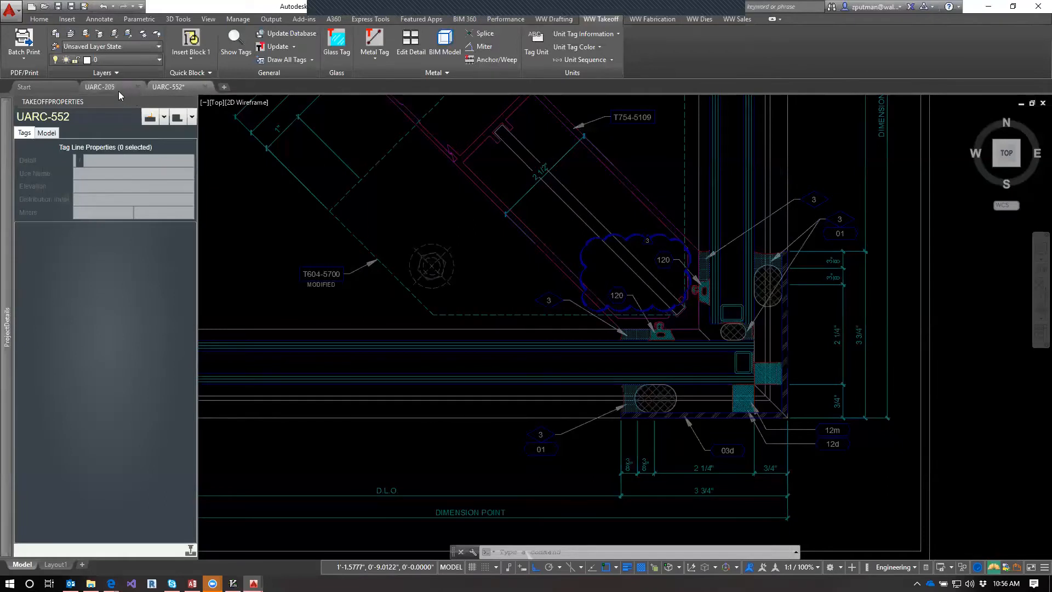
Step: Switch to the UARC-205 drawing and inspect the first sill and vertical tag lines of elevation 2, then clear the selection
click(118, 91)
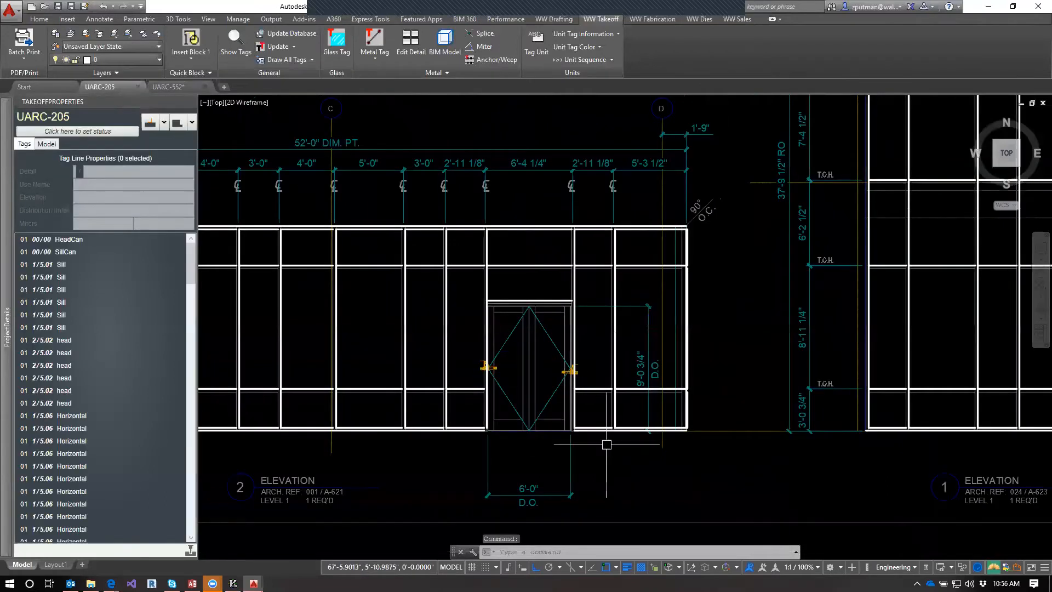
middle_drag(429, 466, 790, 449)
middle_drag(392, 448, 541, 433)
click(504, 398)
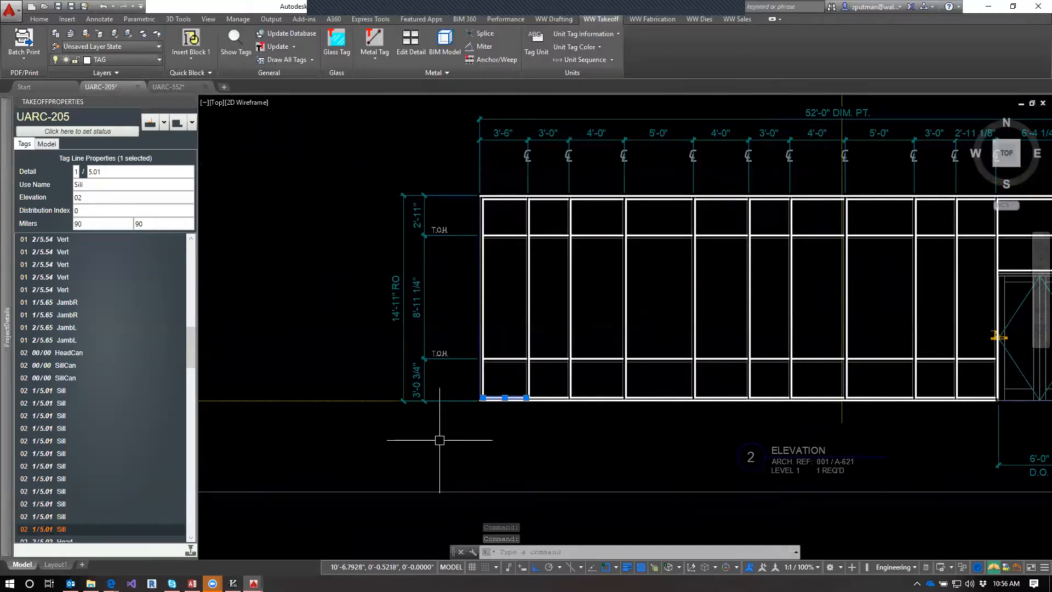
click(533, 308)
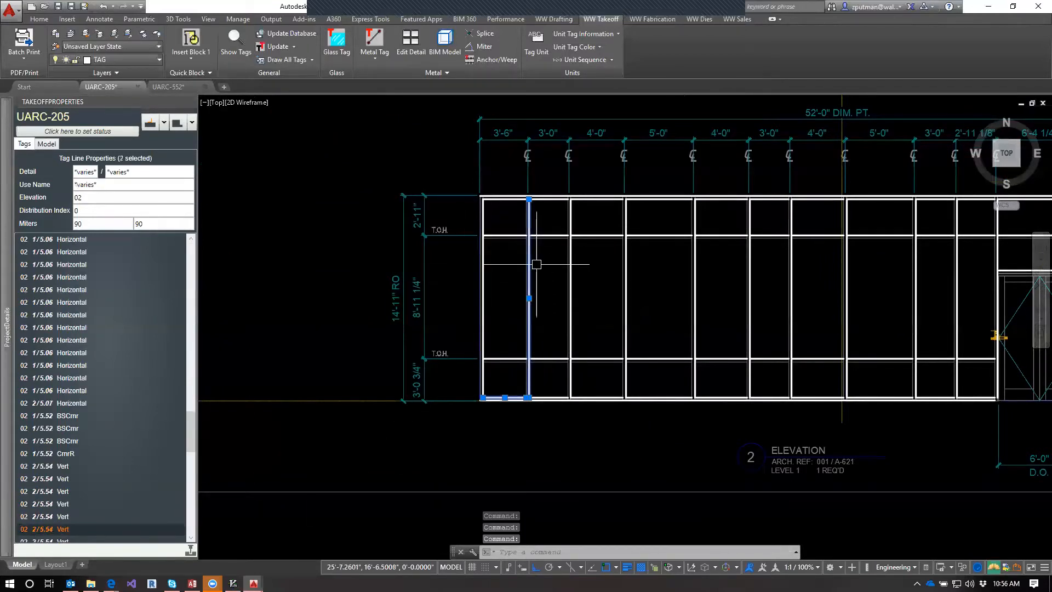
key(Escape)
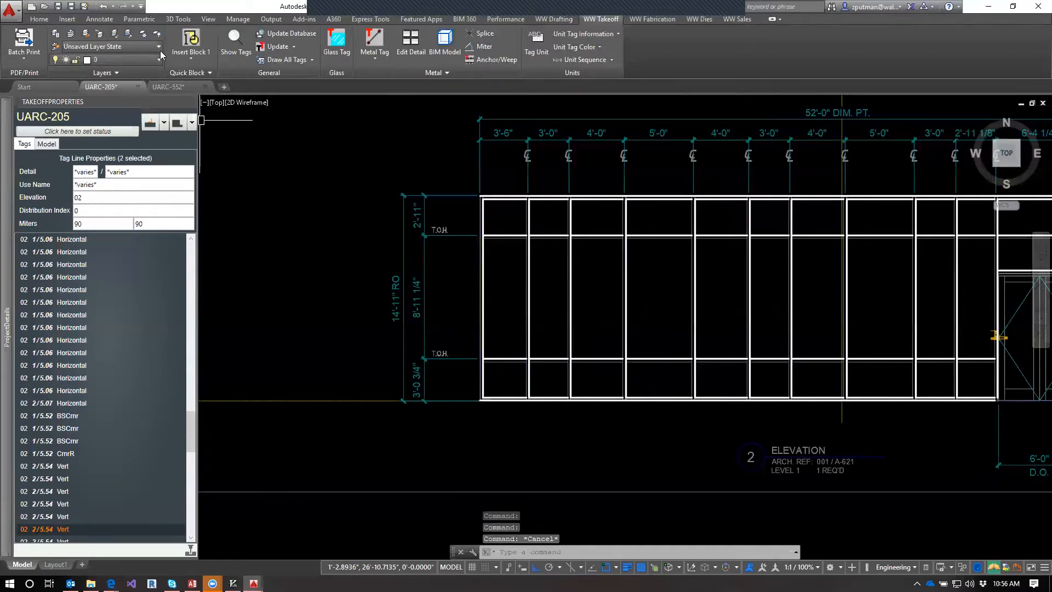
Step: Turn on layer REP2 in the UARC-205 drawing and clear the selection
click(149, 61)
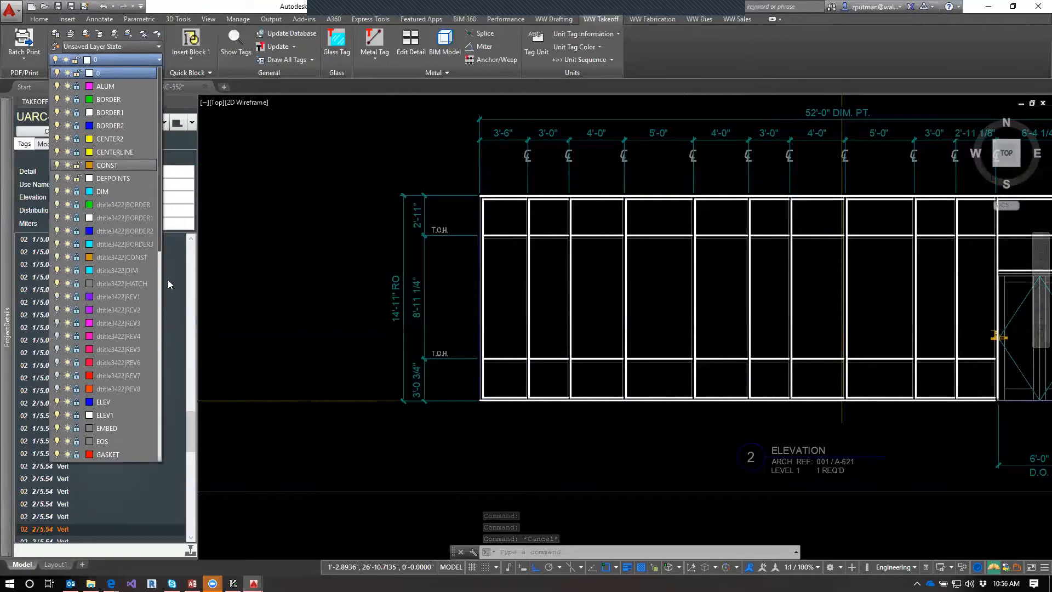
drag(158, 233, 161, 386)
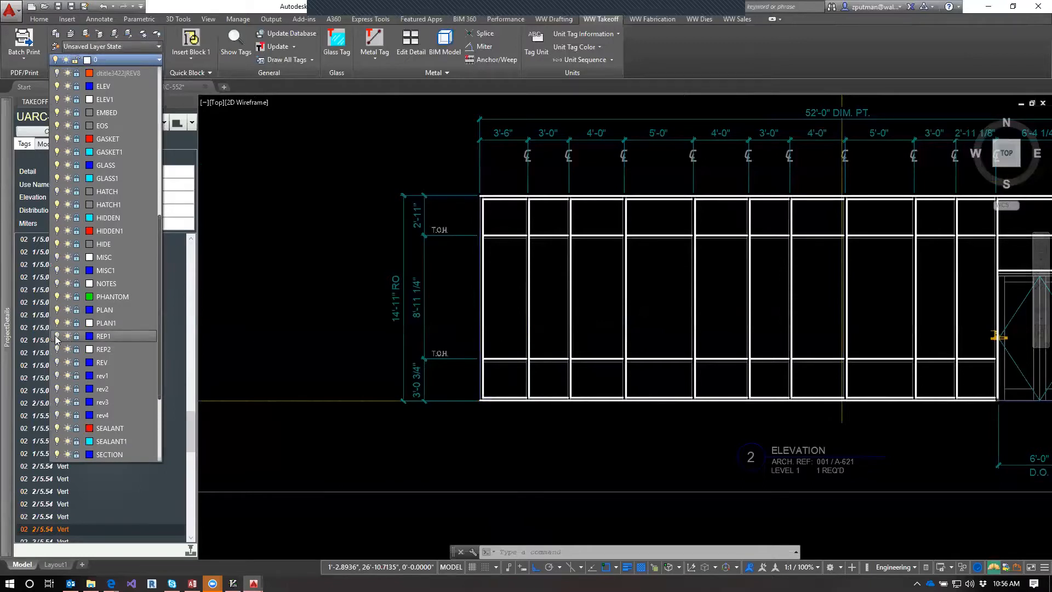
click(57, 349)
click(782, 301)
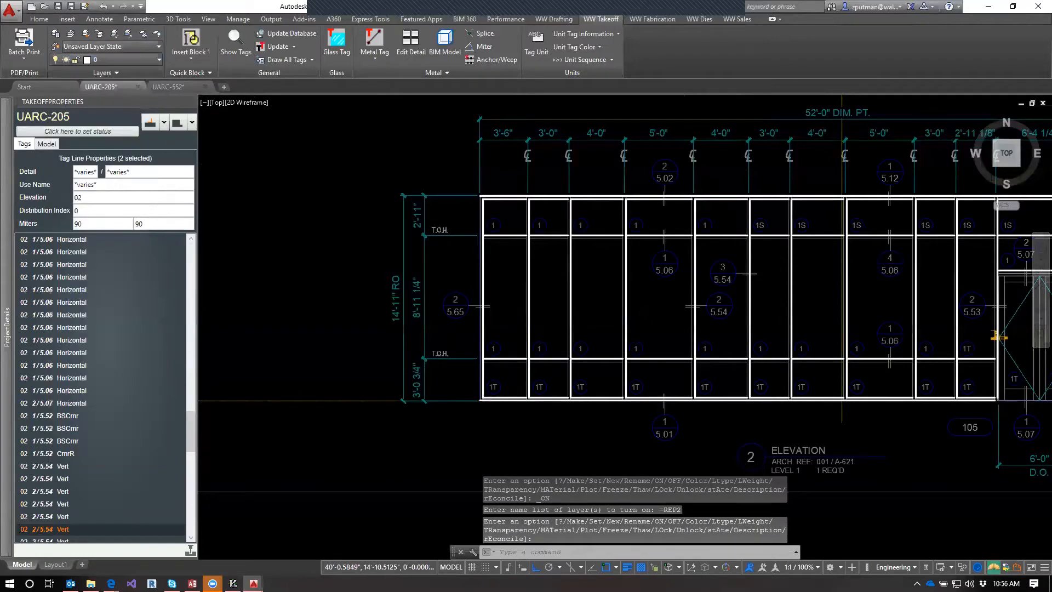
key(Escape)
Step: Select the three head tag lines between the 5.12 marker's bay and the door in elevation 2 to check their detail
middle_drag(801, 273, 634, 309)
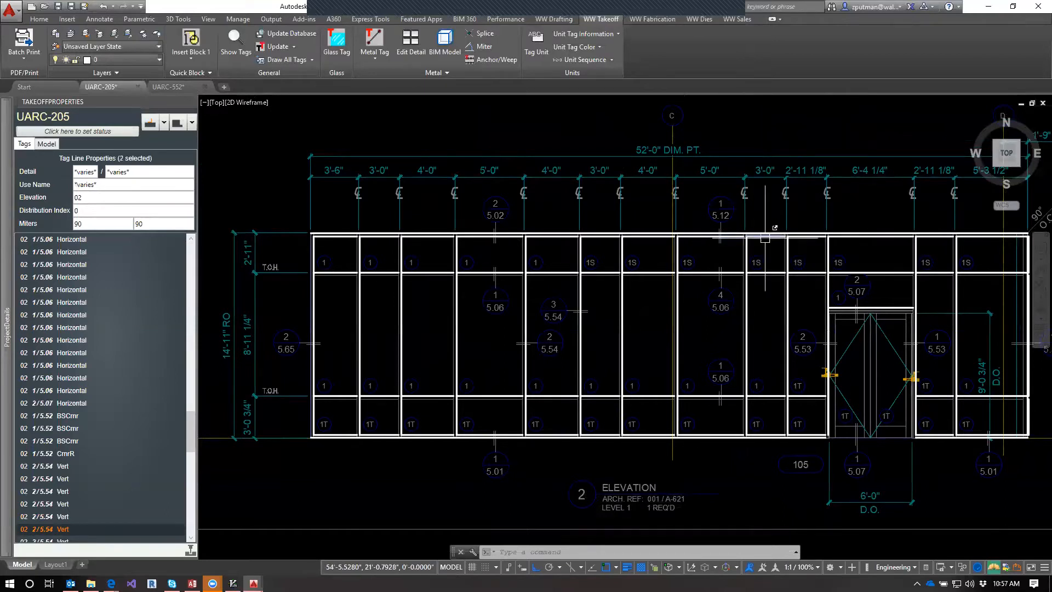
click(736, 237)
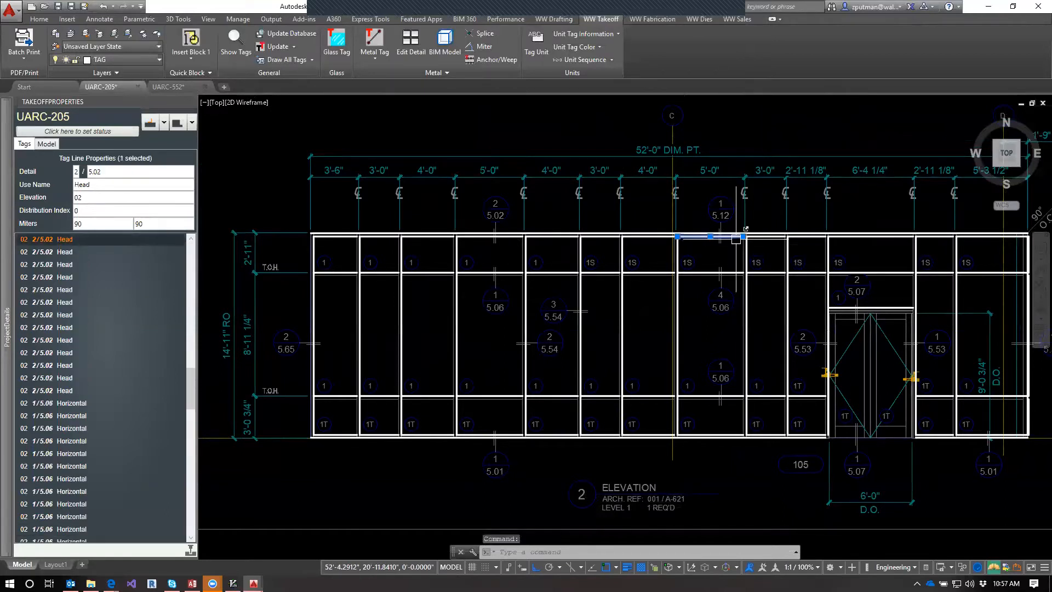
click(816, 238)
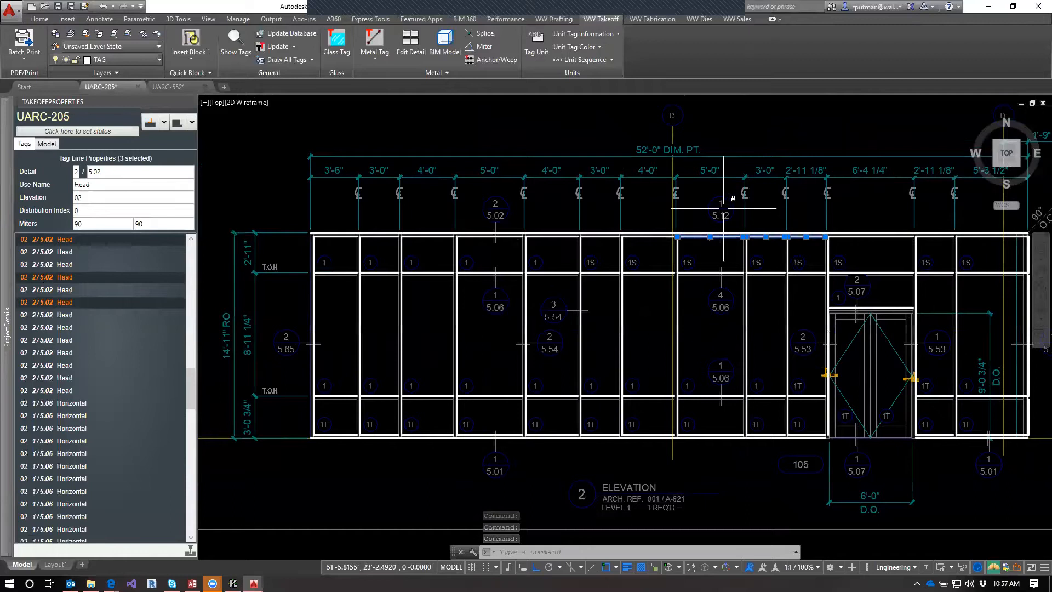
Step: Inspect the properties of the upper JambL tag line beside the 2/5.66 marker in elevation 1
middle_drag(926, 385, 664, 414)
scroll(669, 413, down, 2)
middle_drag(860, 370, 700, 359)
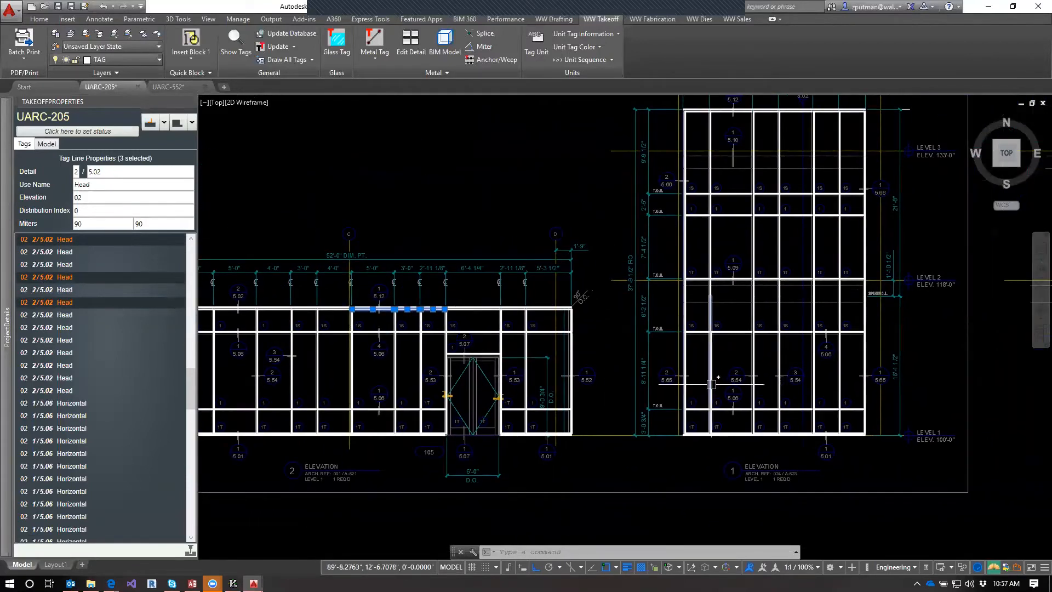
scroll(700, 384, up, 2)
middle_drag(713, 246, 581, 345)
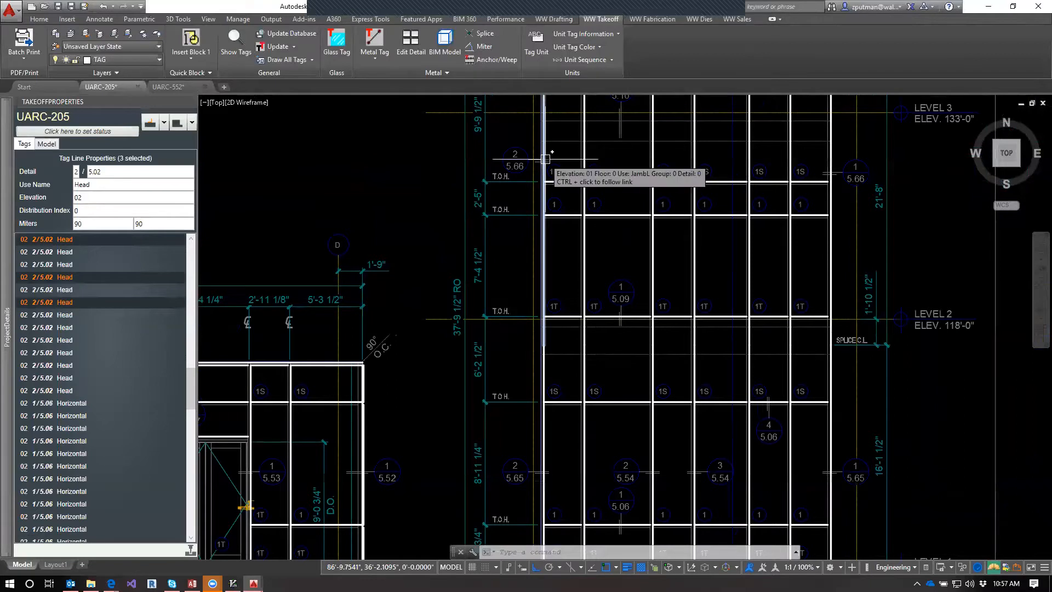
click(544, 146)
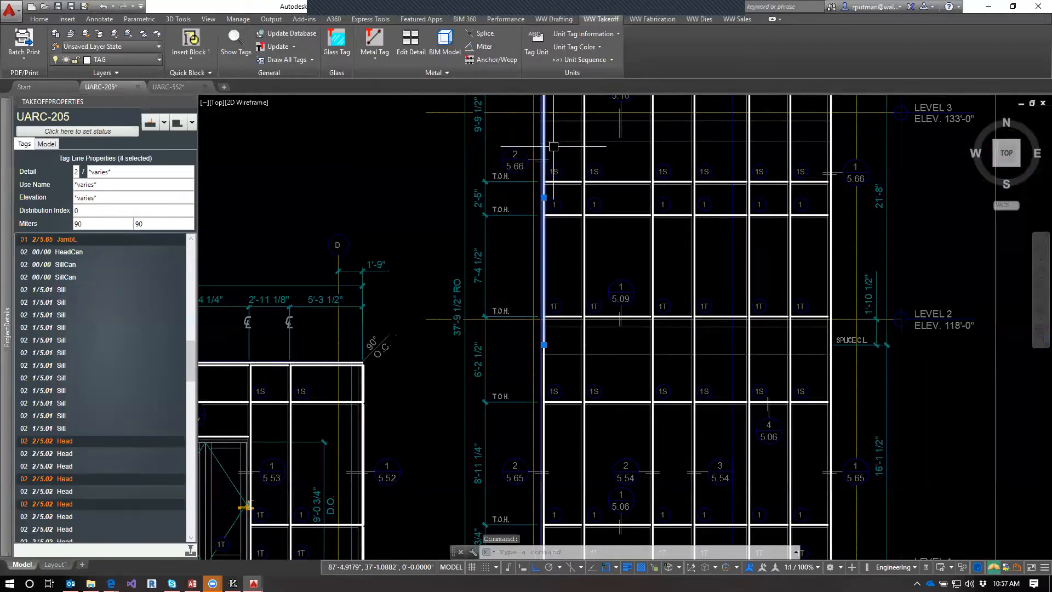
click(156, 237)
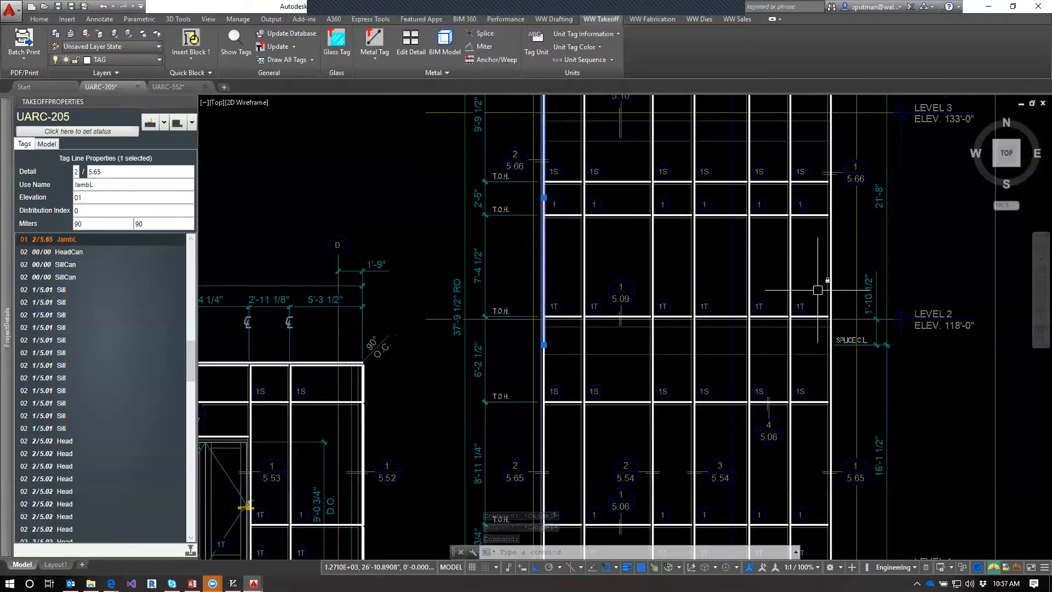
Step: Check the sill tag line in the second bay of elevation 2 against its detail marker and clear the selection
scroll(692, 246, down, 2)
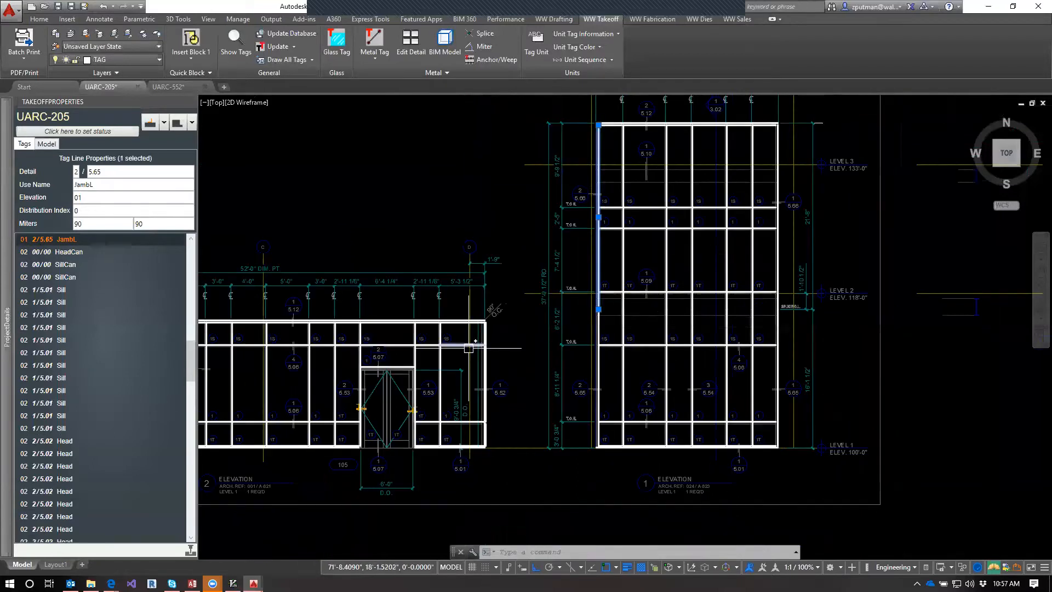
scroll(490, 372, up, 2)
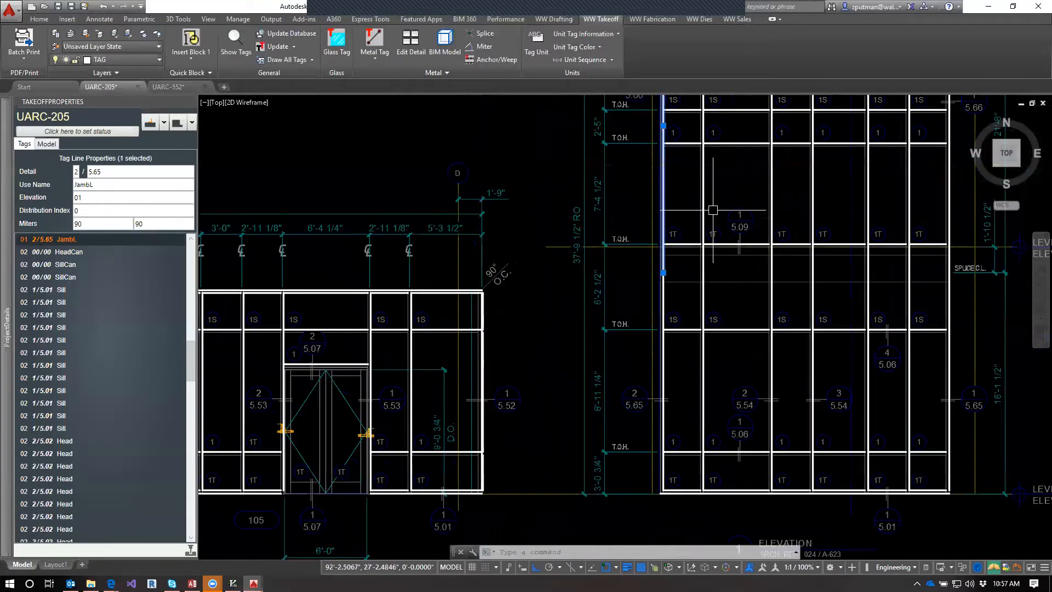
mouse_move(384, 236)
middle_down()
mouse_move(416, 219)
mouse_move(672, 178)
middle_up()
middle_drag(434, 335, 623, 314)
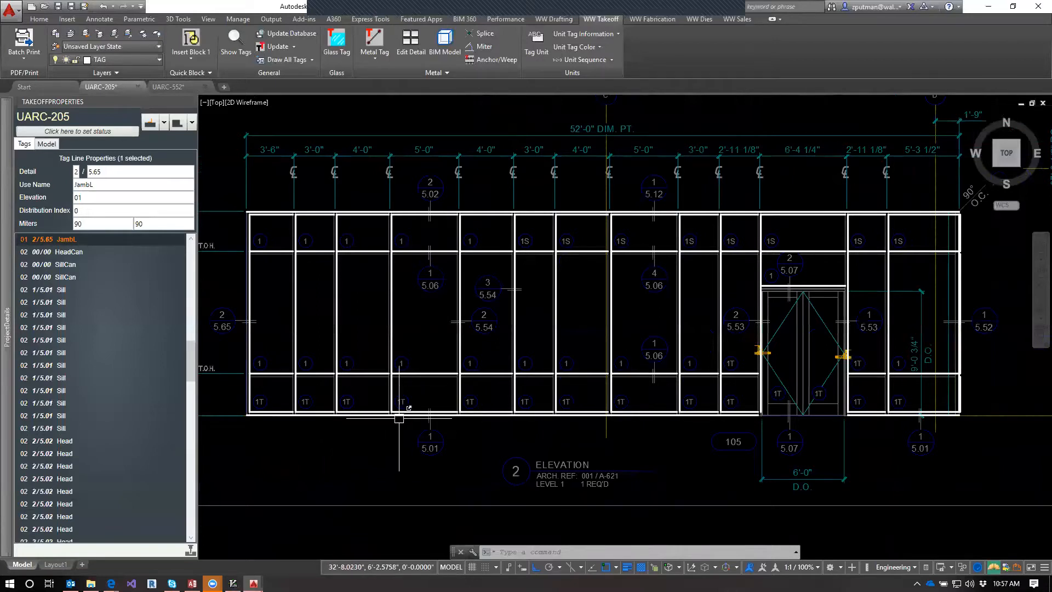
click(318, 412)
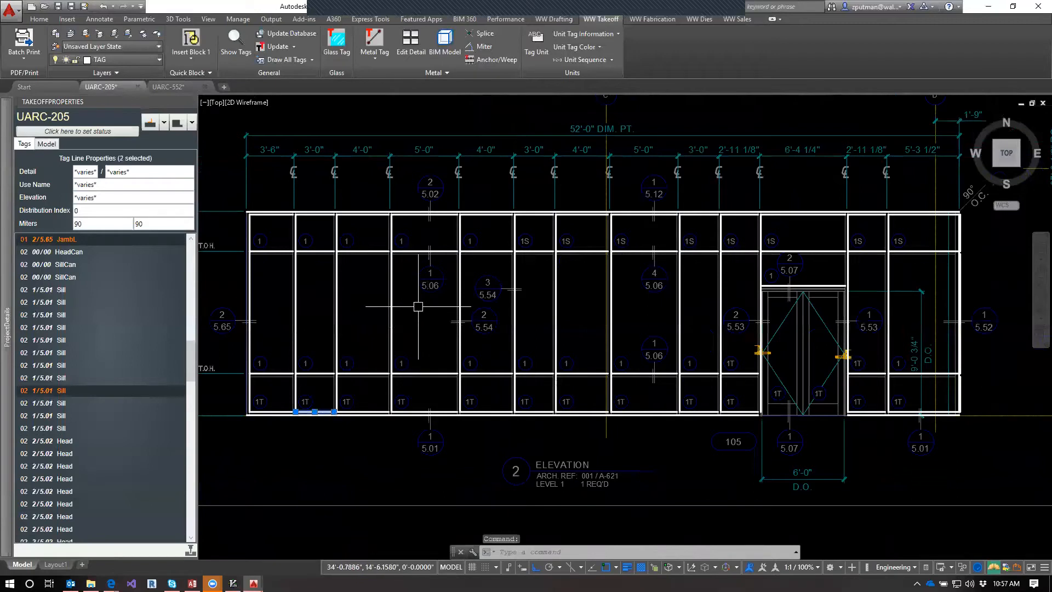
key(Escape)
key(Escape)
key(Escape)
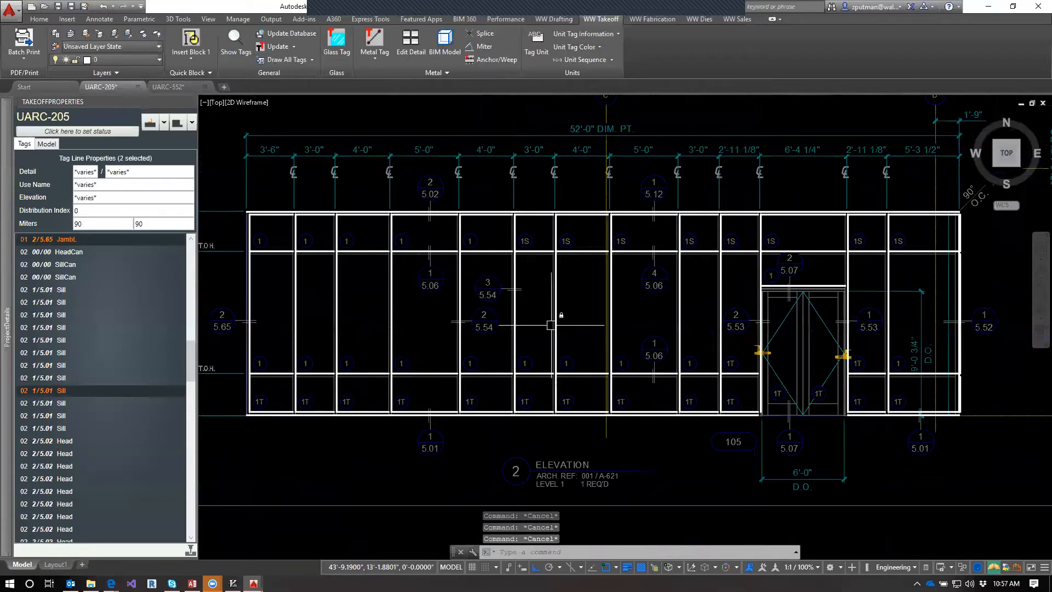
scroll(639, 242, down, 2)
mouse_move(641, 242)
middle_down()
mouse_move(649, 305)
mouse_move(617, 308)
middle_up()
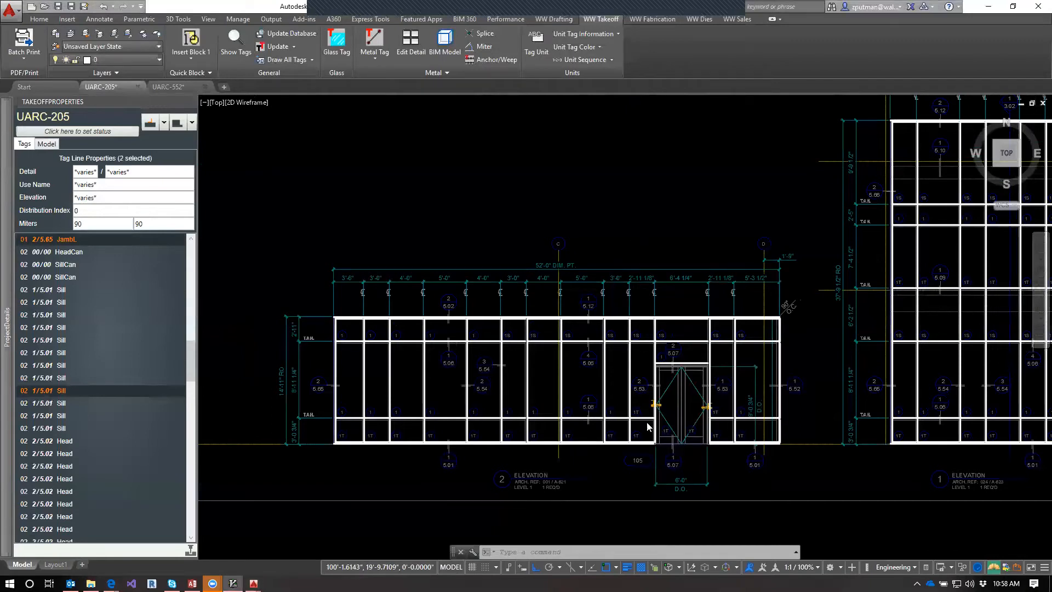
Step: Switch to the Lessons page in Edge and review the WBlock instruction under New Parts and the Day 2 homework list
mouse_move(111, 583)
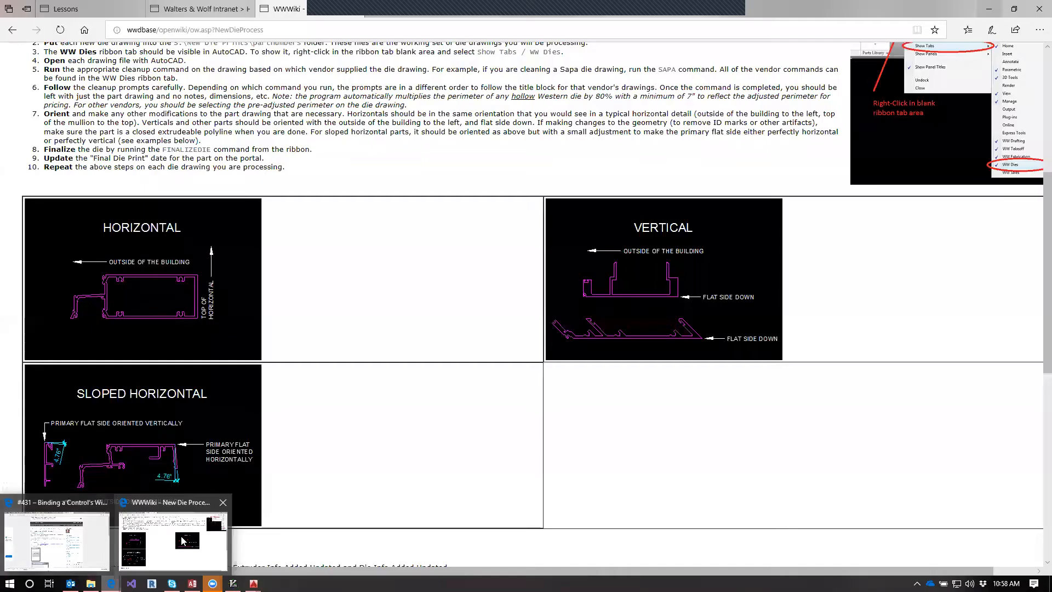
click(172, 540)
click(97, 6)
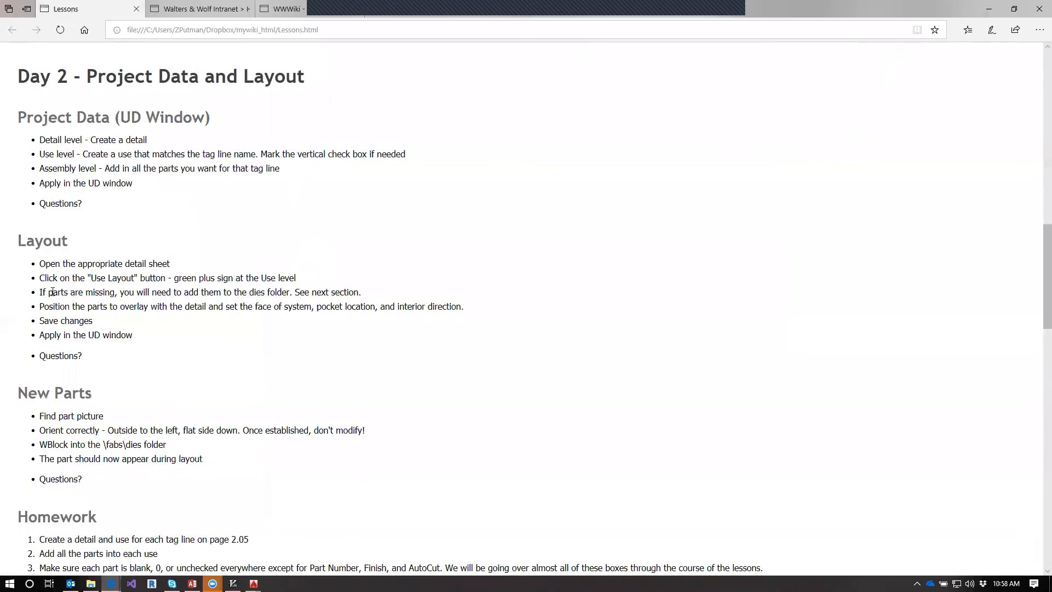
drag(42, 447, 188, 445)
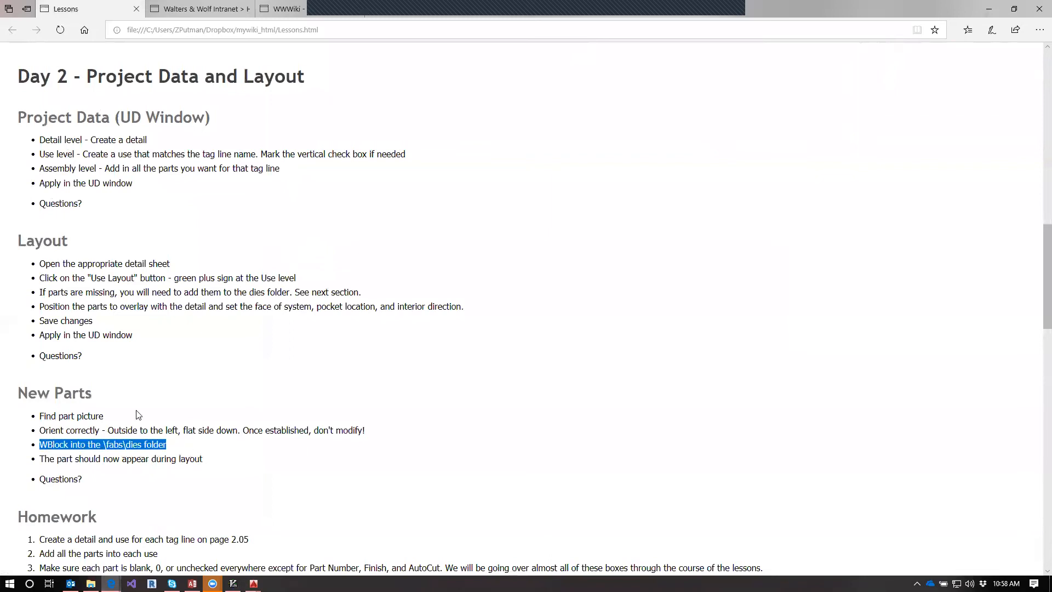
scroll(138, 417, down, 3)
scroll(282, 388, down, 2)
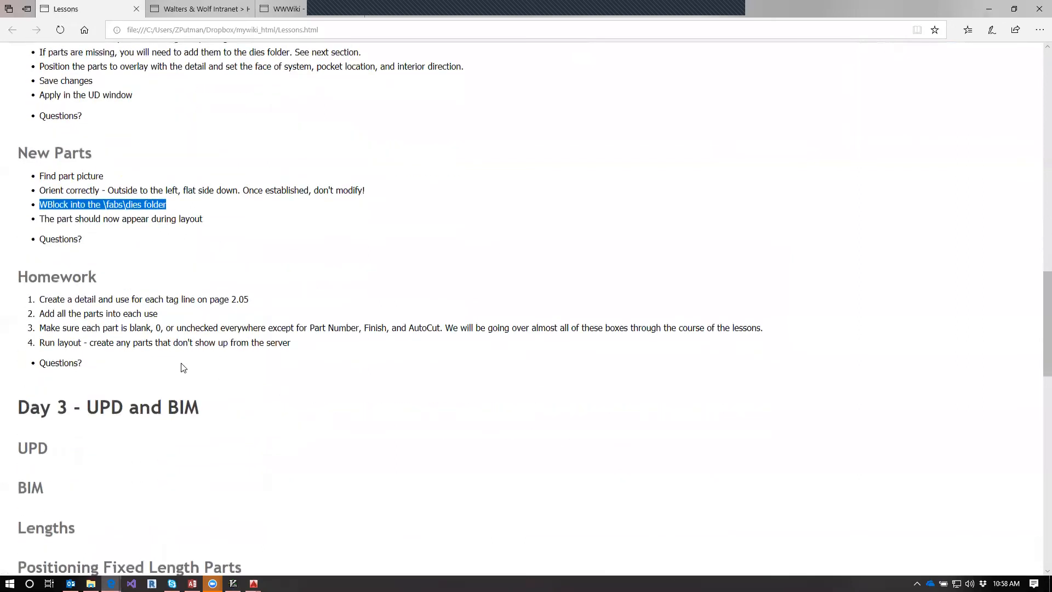
click(41, 299)
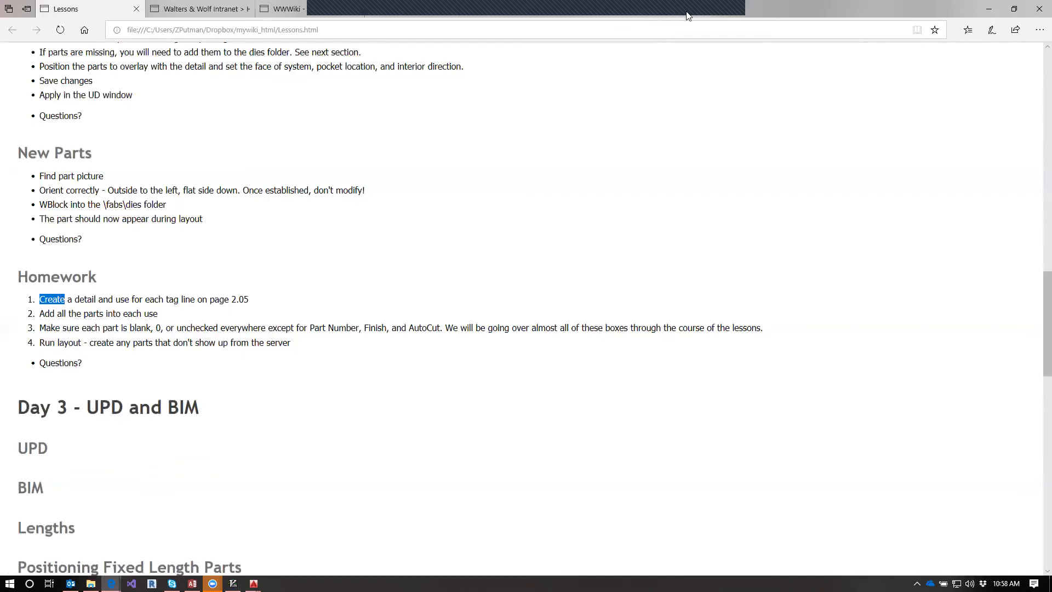
Step: Switch back to the UARC-205 drawing in AutoCAD and review the project details of 1\5.01, 2\5.65 and 1\5.52
click(254, 583)
click(233, 561)
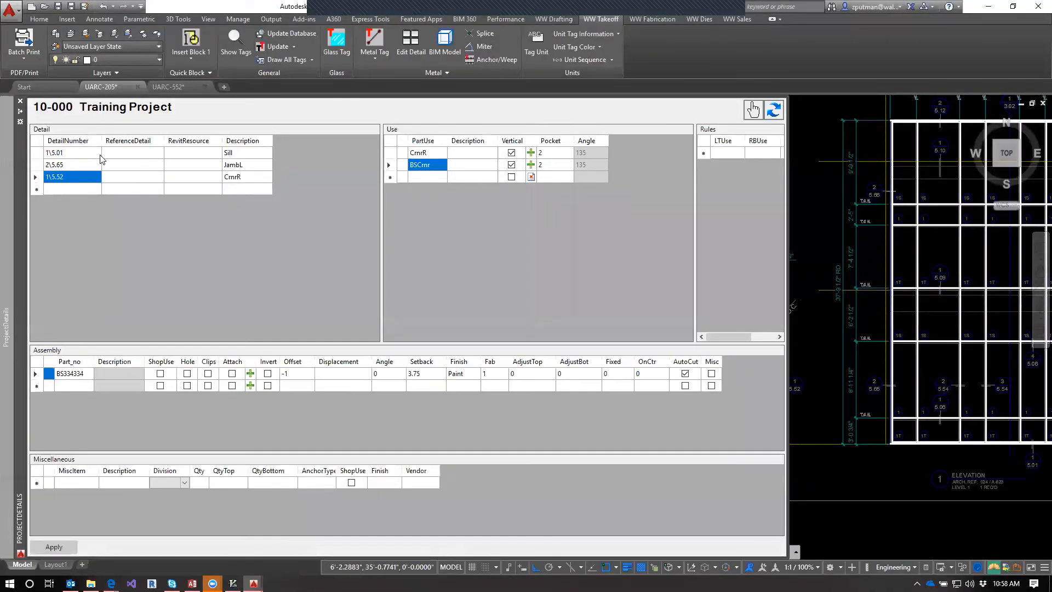
click(91, 155)
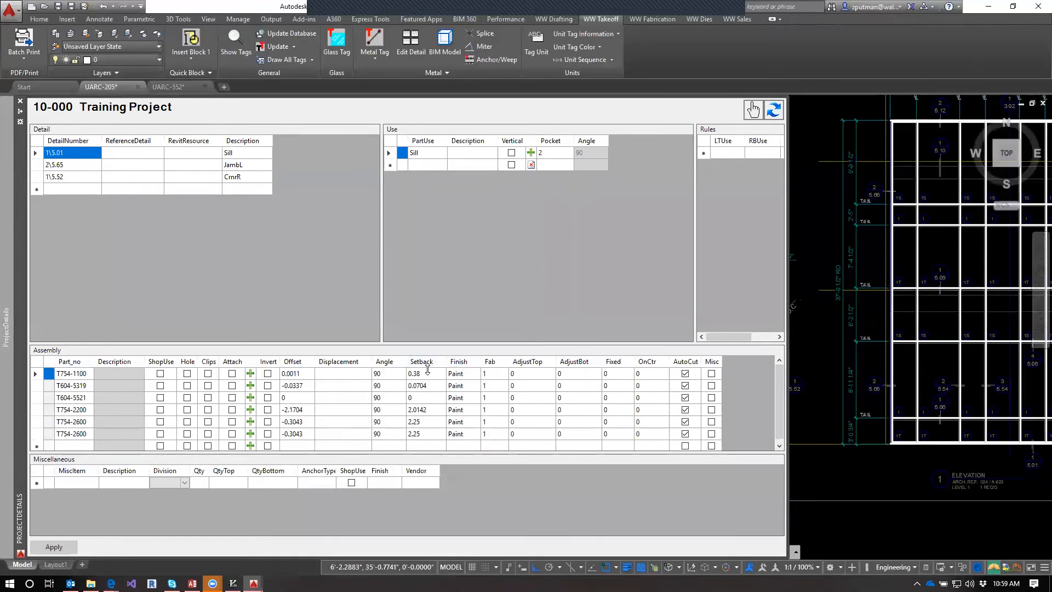
click(87, 169)
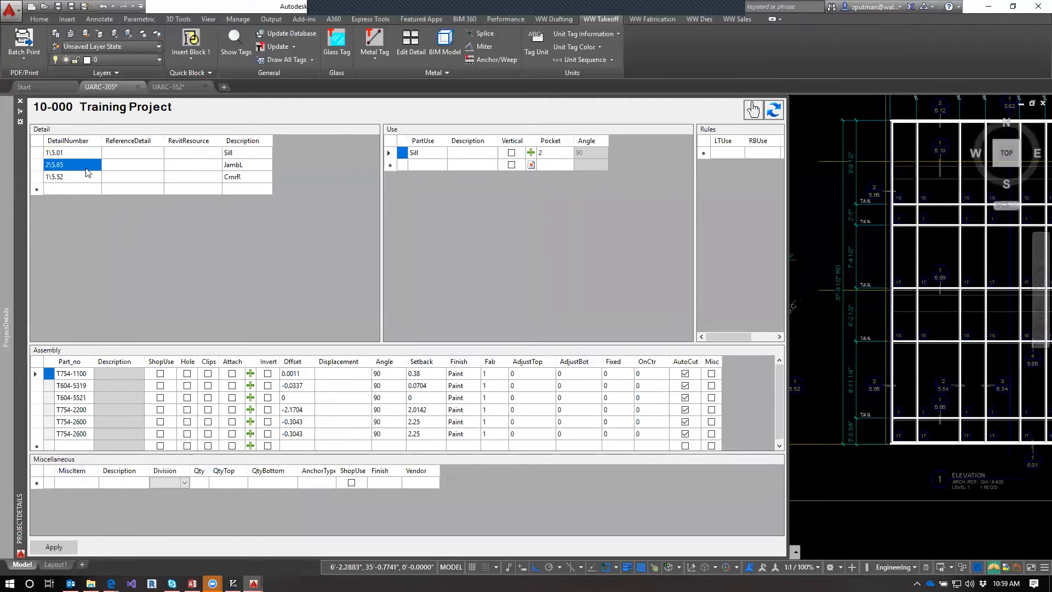
click(82, 175)
click(77, 164)
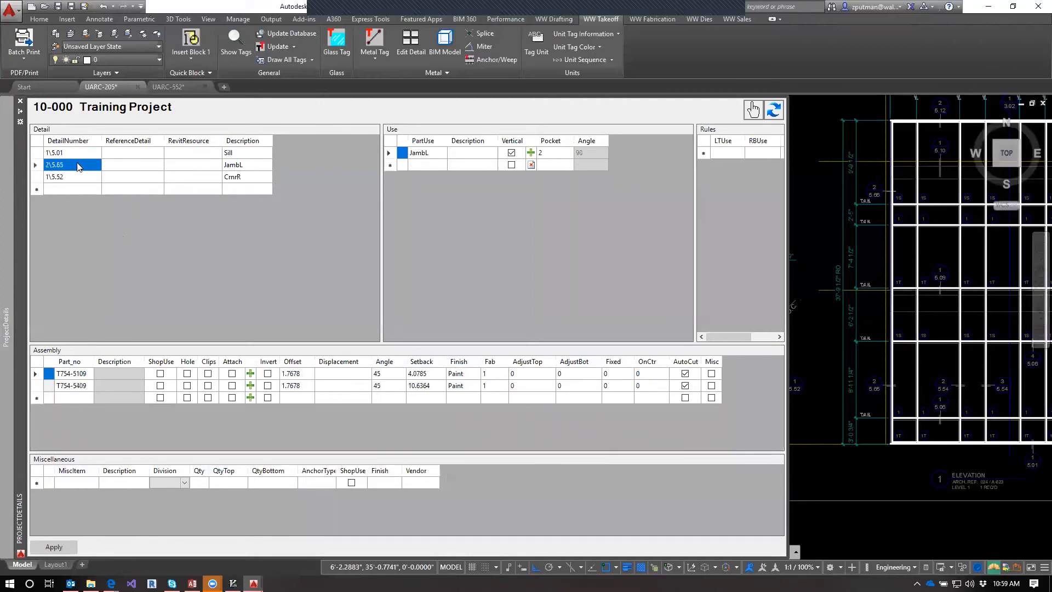
click(75, 154)
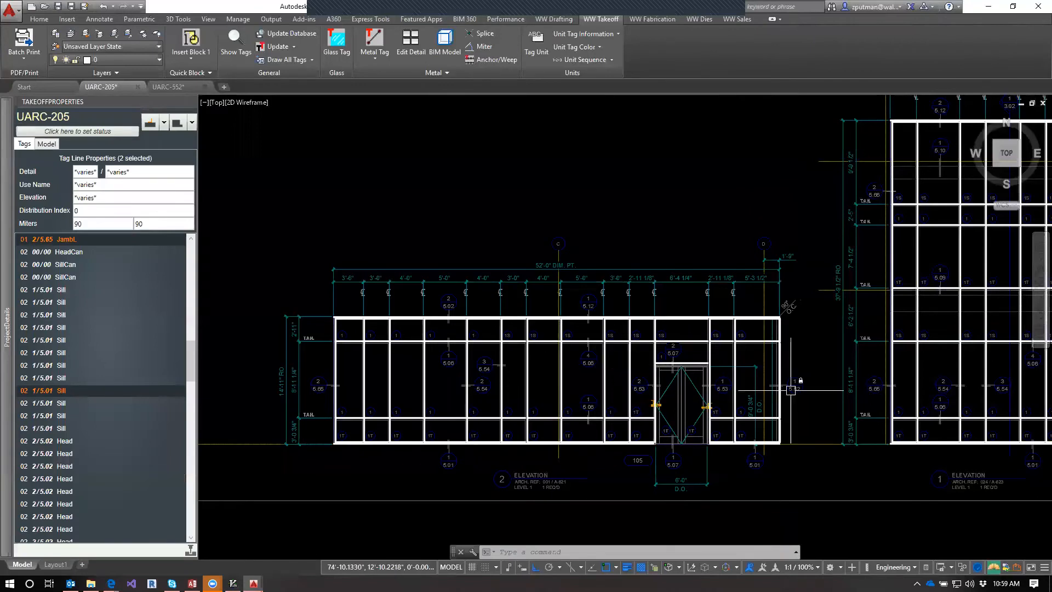
Step: Look over elevations 1 and 2, switch to the UARC-552 drawing and examine its 90° corner detail with nothing selected
scroll(557, 359, down, 3)
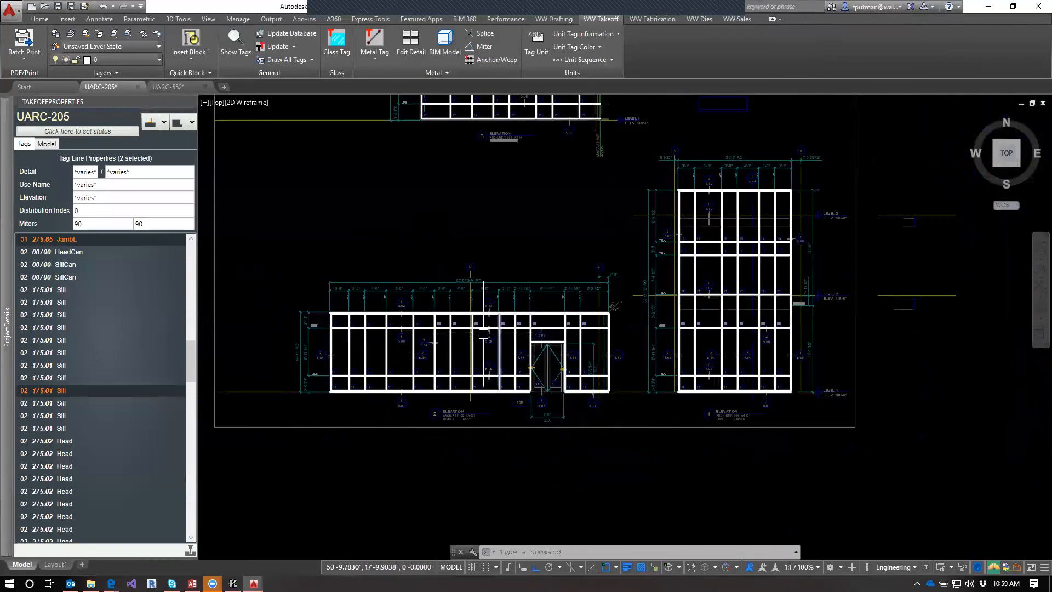
middle_drag(798, 171, 810, 222)
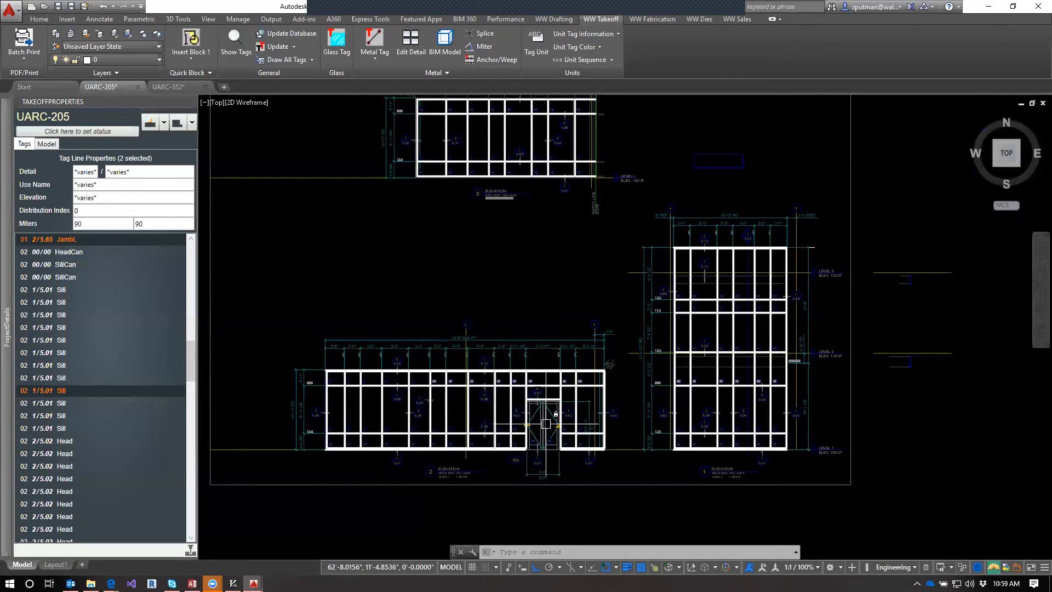
scroll(551, 421, up, 2)
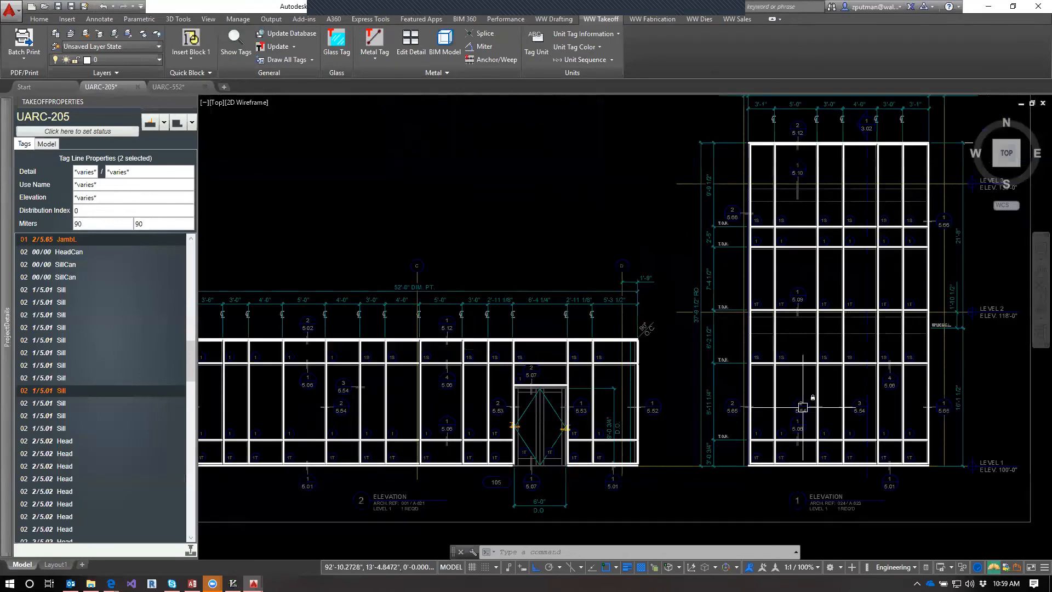
middle_drag(385, 422, 476, 399)
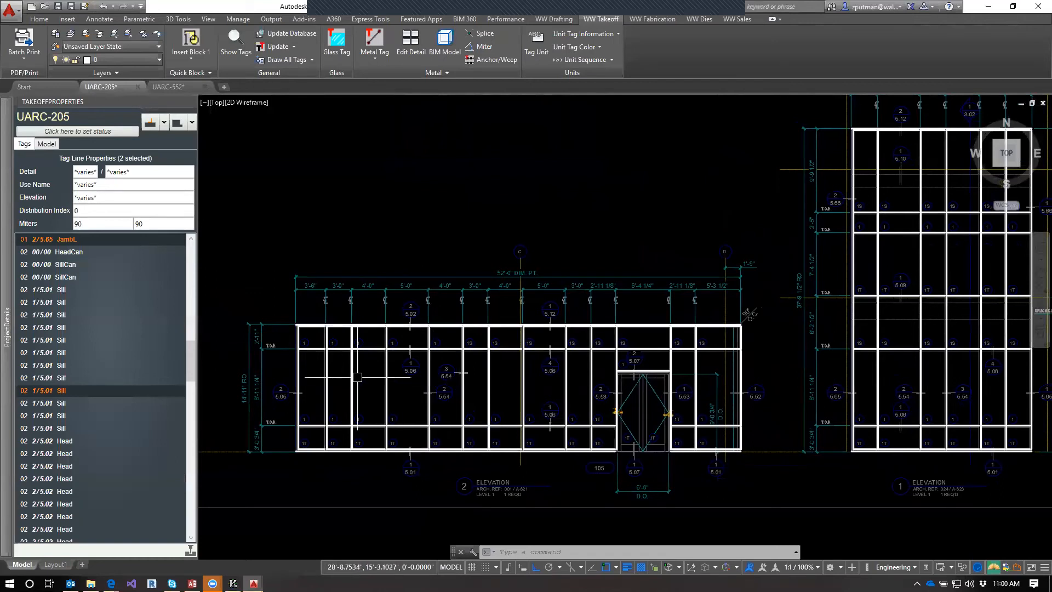
click(182, 86)
click(555, 194)
scroll(554, 274, down, 4)
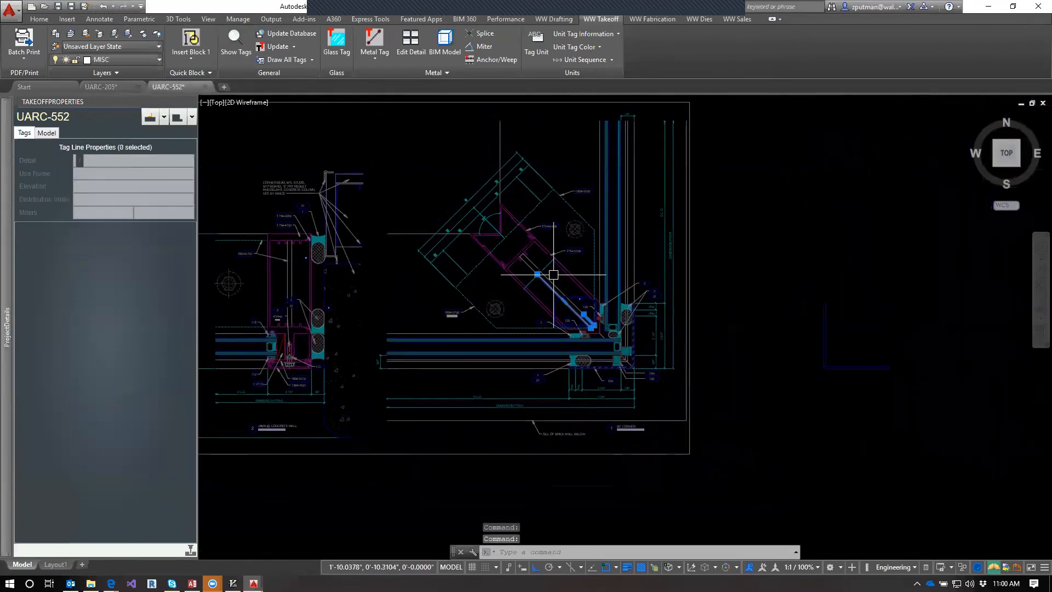
scroll(553, 274, up, 2)
key(Escape)
key(Escape)
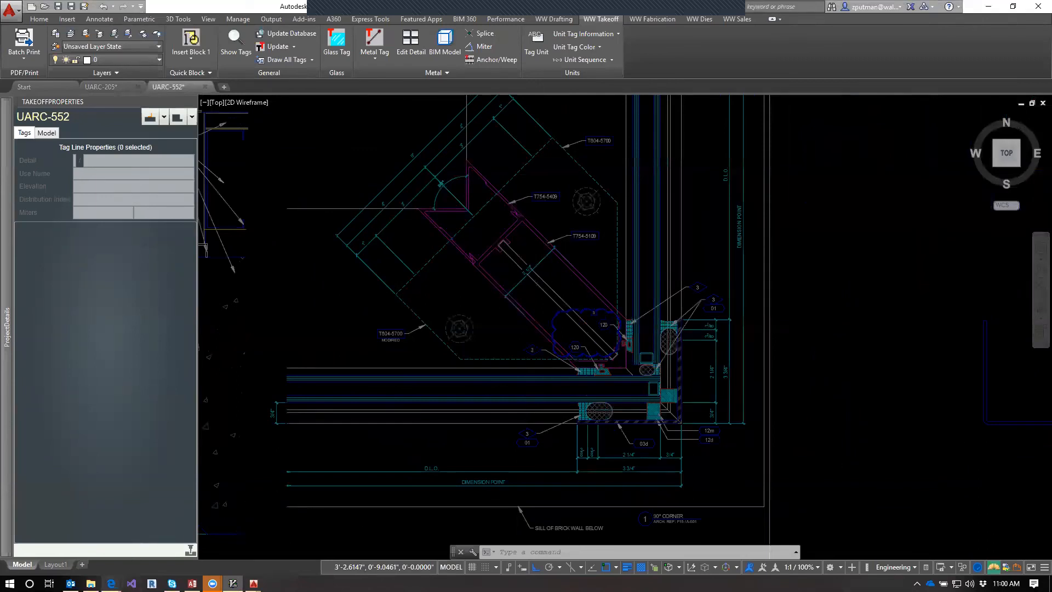
Step: Return to the Lessons page in Edge and review the Day 3 - UPD and BIM and Day 4 - Fab Templates outlines
mouse_move(111, 583)
click(185, 545)
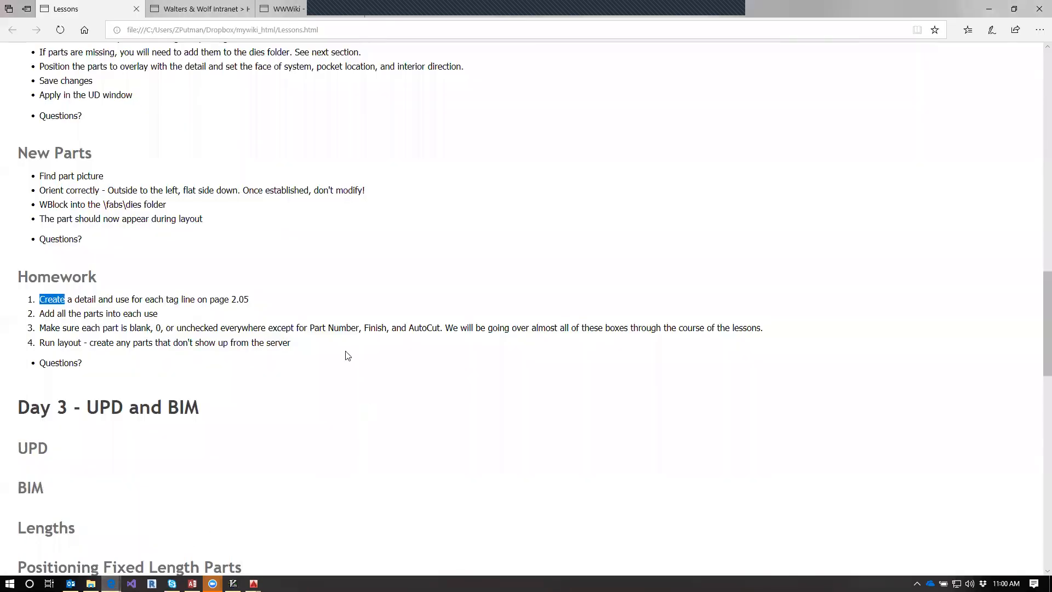
scroll(347, 356, down, 4)
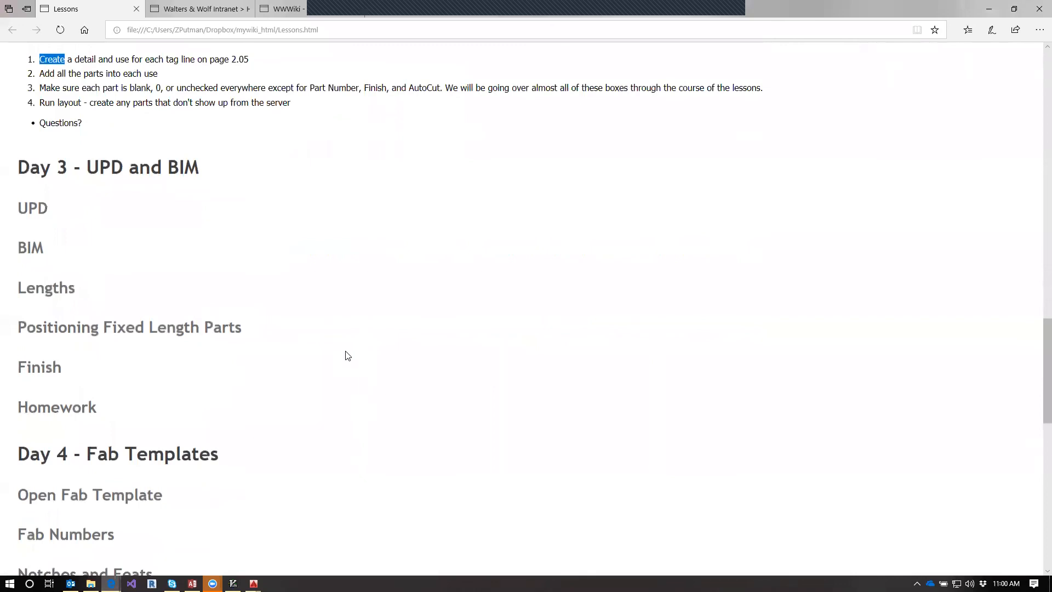
scroll(346, 355, down, 1)
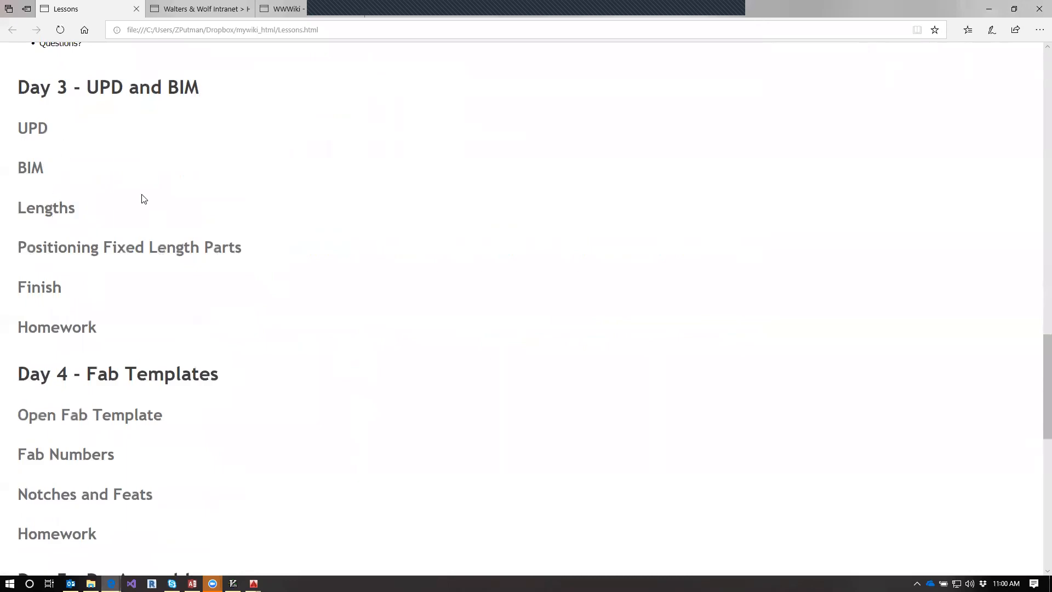
scroll(101, 207, up, 1)
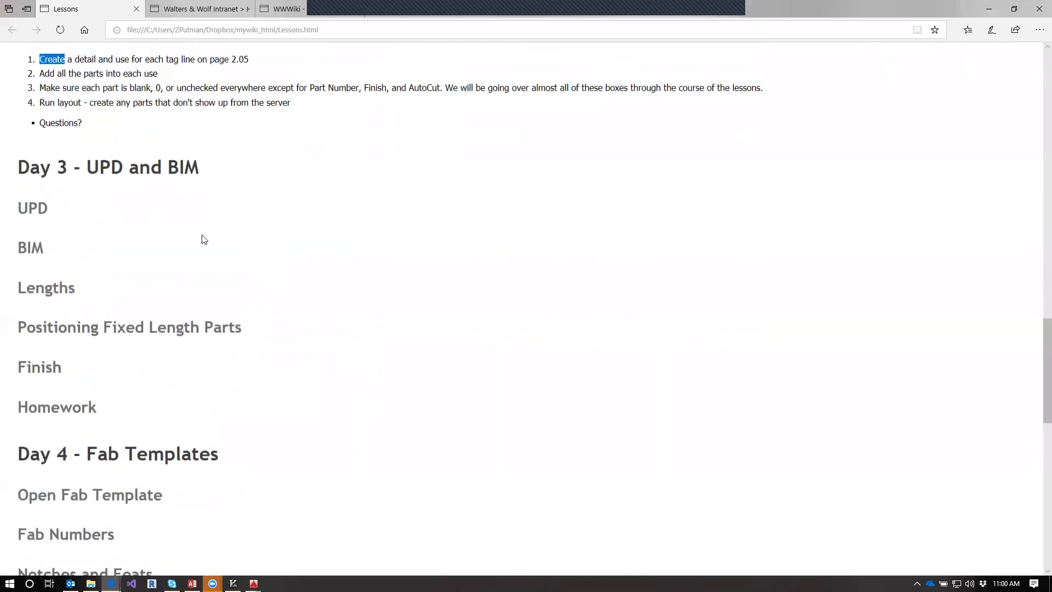